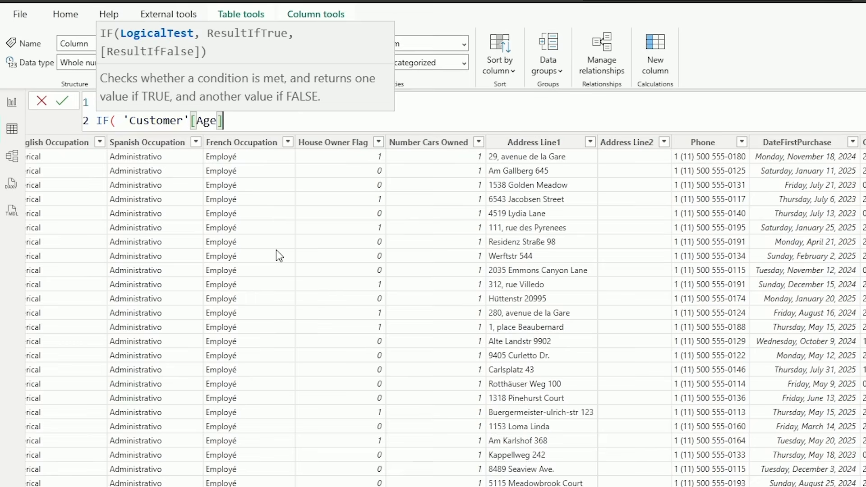
- Complete the first IF condition of Age Breakdown so a customer age of >= 55 returns "55+"
{"action": "type", "text": ">= 55"}
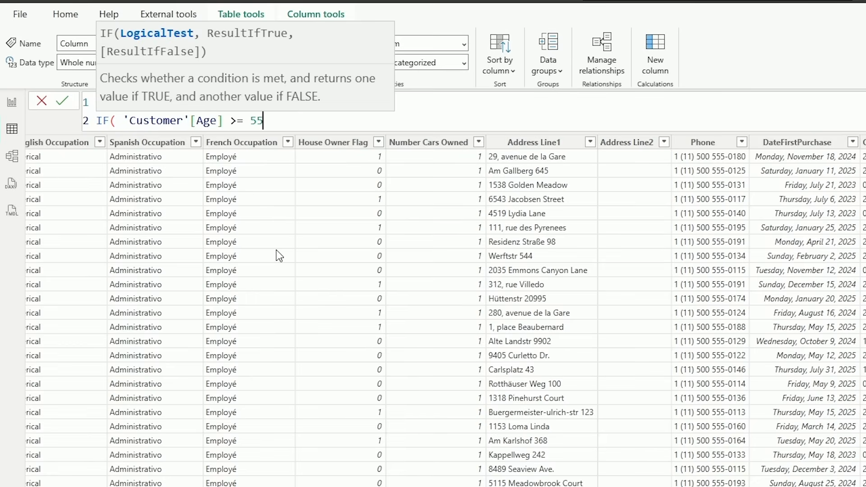
{"action": "type", "text": ", \"55+"}
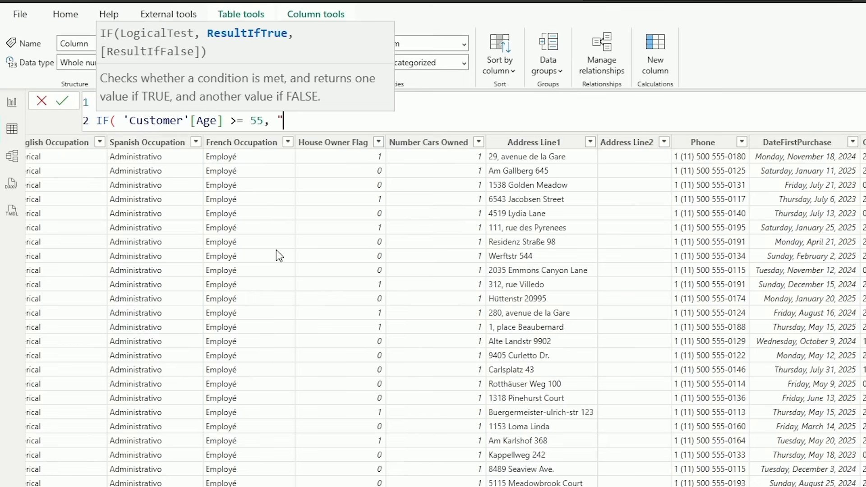
{"action": "type", "text": "\","}
- Duplicate the 55+ IF line onto a new line and set its age threshold to 45
{"action": "key", "text": "shift+Home"}
{"action": "key", "text": "ctrl+c"}
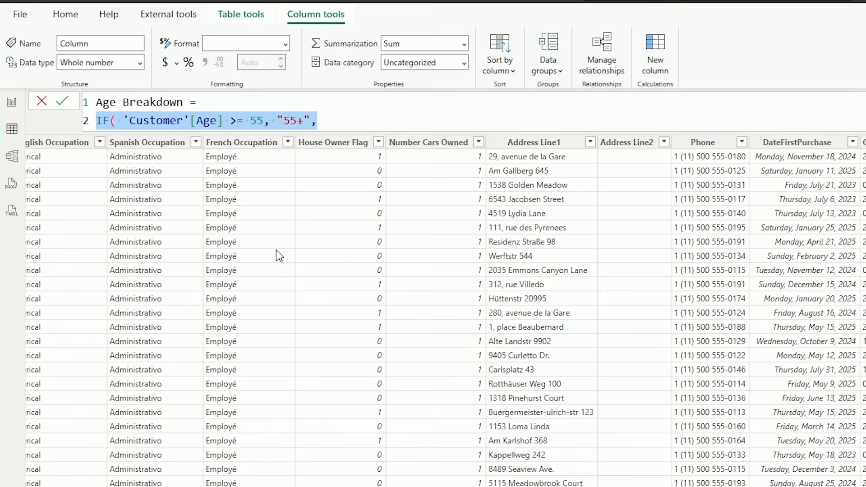
{"action": "key", "text": "End"}
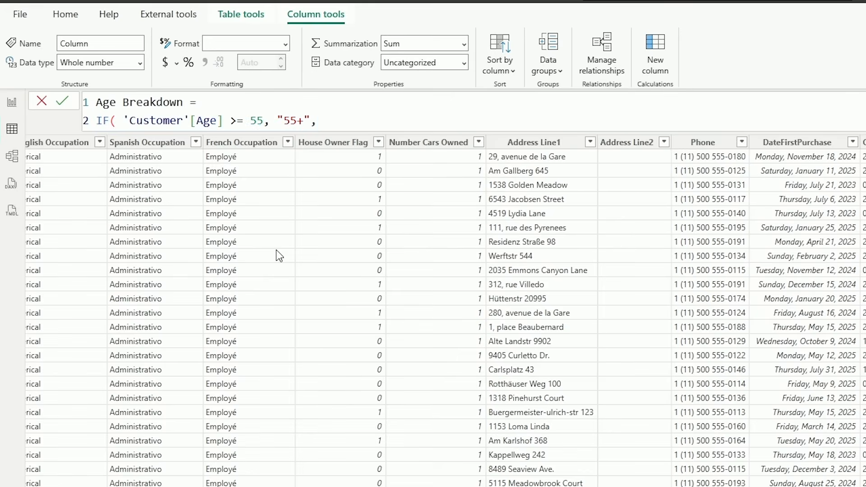
{"action": "key", "text": "shift+Return"}
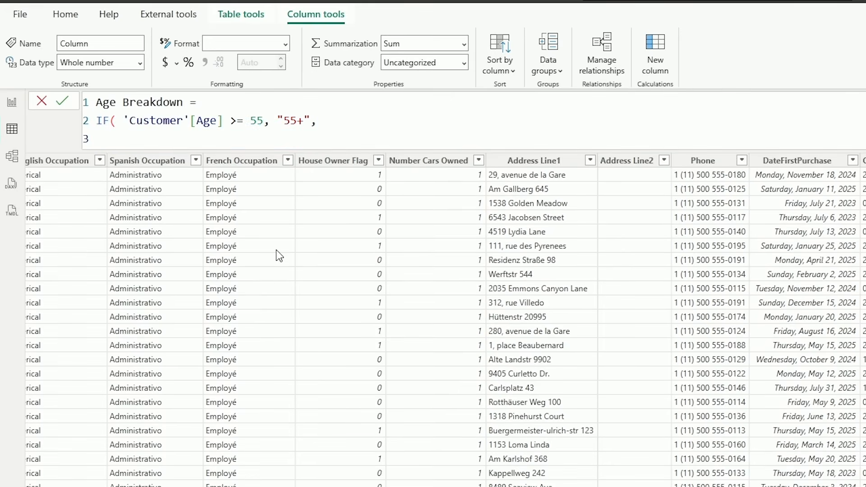
{"action": "key", "text": "ctrl+v"}
{"action": "key", "text": "Left"}
{"action": "key", "text": "Left"}
{"action": "key", "text": "Left"}
{"action": "key", "text": "Left"}
{"action": "key", "text": "Left"}
{"action": "key", "text": "Left"}
{"action": "key", "text": "Left"}
{"action": "key", "text": "Left"}
{"action": "key", "text": "Left"}
{"action": "key", "text": "BackSpace"}
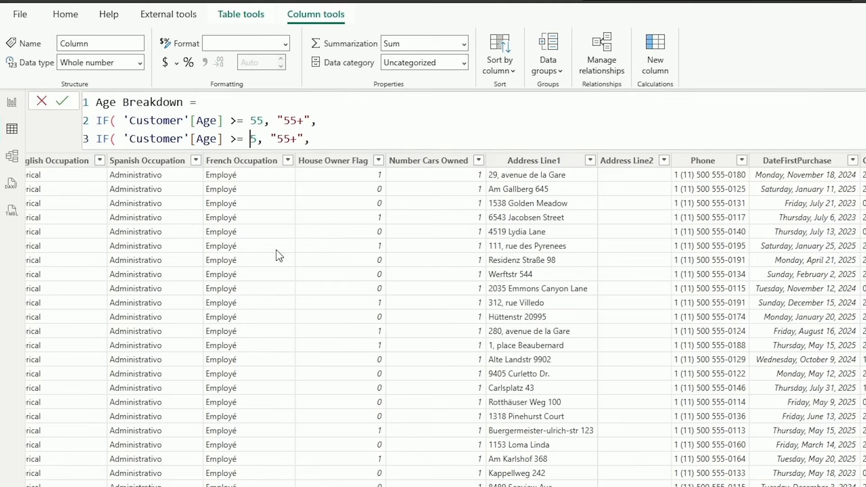
{"action": "type", "text": "4"}
- Change the result text of the >= 45 condition to "45-54"
{"action": "key", "text": "Right"}
{"action": "key", "text": "Right"}
{"action": "key", "text": "Right"}
{"action": "key", "text": "Right"}
{"action": "key", "text": "Right"}
{"action": "key", "text": "Right"}
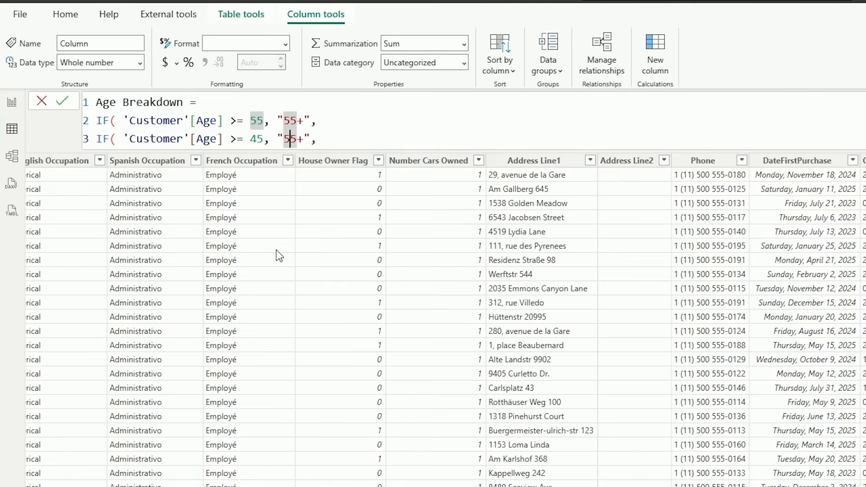
{"action": "key", "text": "BackSpace"}
{"action": "key", "text": "BackSpace"}
{"action": "type", "text": "45 -"}
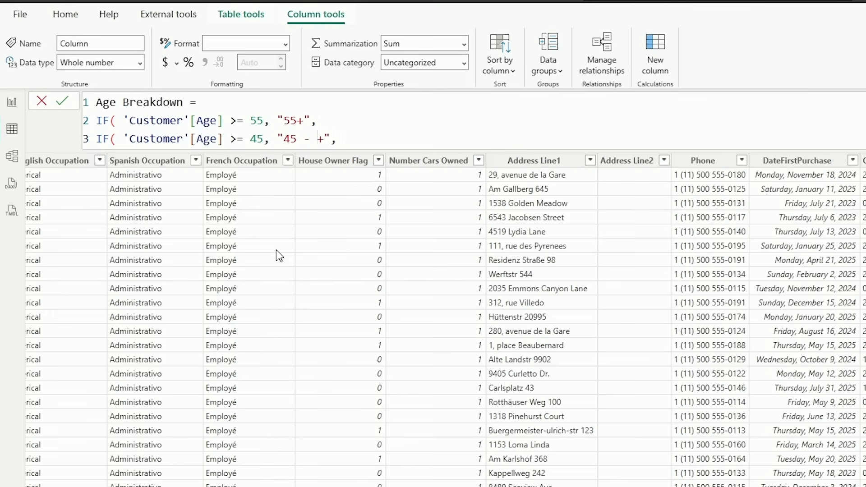
{"action": "key", "text": "BackSpace"}
{"action": "key", "text": "BackSpace"}
{"action": "key", "text": "BackSpace"}
{"action": "type", "text": "-54"}
{"action": "key", "text": "Delete"}
- Duplicate the "45-54" IF line onto a new line and set its age threshold to 35
{"action": "key", "text": "End"}
{"action": "key", "text": "shift+Home"}
{"action": "key", "text": "ctrl+c"}
{"action": "key", "text": "End"}
{"action": "key", "text": "shift+Return"}
{"action": "key", "text": "ctrl+v"}
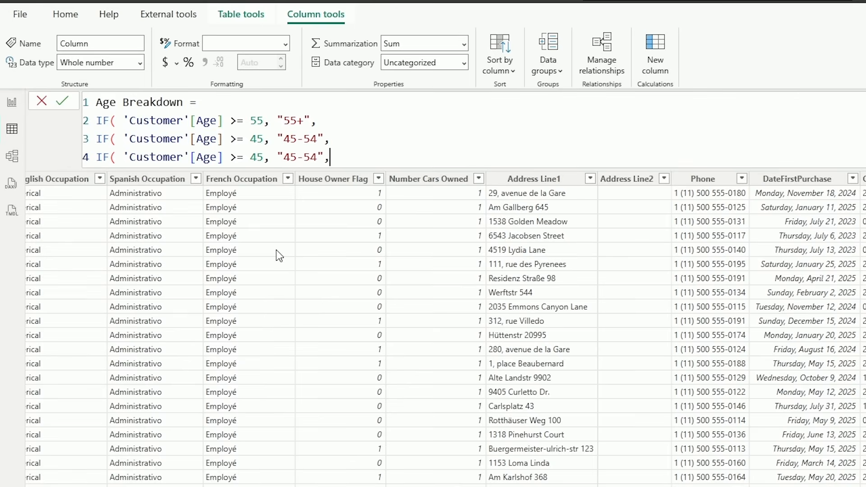
{"action": "key", "text": "Left"}
{"action": "key", "text": "Left"}
{"action": "key", "text": "Left"}
{"action": "key", "text": "Left"}
{"action": "key", "text": "Left"}
{"action": "key", "text": "Left"}
{"action": "key", "text": "Left"}
{"action": "key", "text": "Left"}
{"action": "key", "text": "Left"}
{"action": "key", "text": "Left"}
{"action": "key", "text": "Left"}
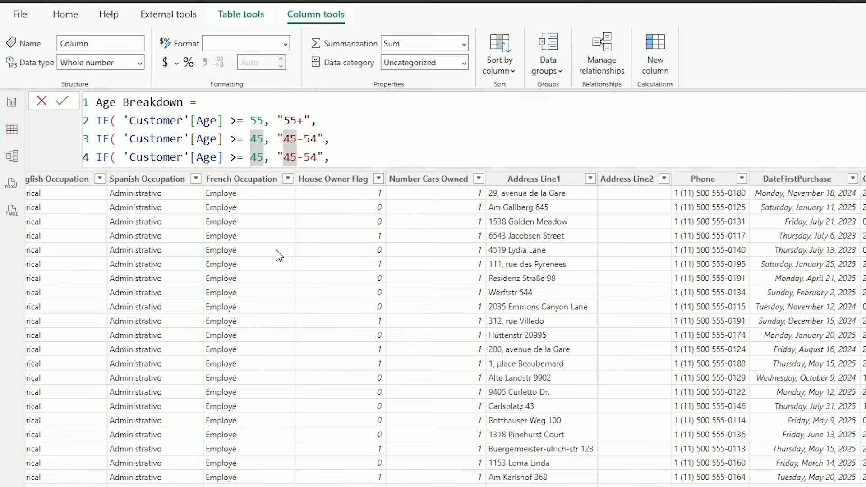
{"action": "key", "text": "BackSpace"}
{"action": "key", "text": "Delete"}
{"action": "type", "text": "35"}
- Change the result text of the >= 35 condition to "35-44"
{"action": "key", "text": "Right"}
{"action": "key", "text": "Right"}
{"action": "key", "text": "Right"}
{"action": "key", "text": "Right"}
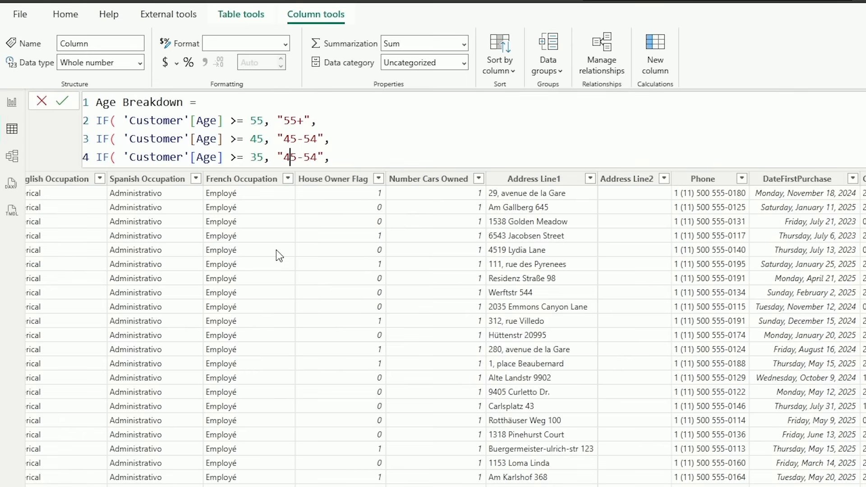
{"action": "key", "text": "BackSpace"}
{"action": "type", "text": "3"}
{"action": "key", "text": "Right"}
{"action": "key", "text": "Right"}
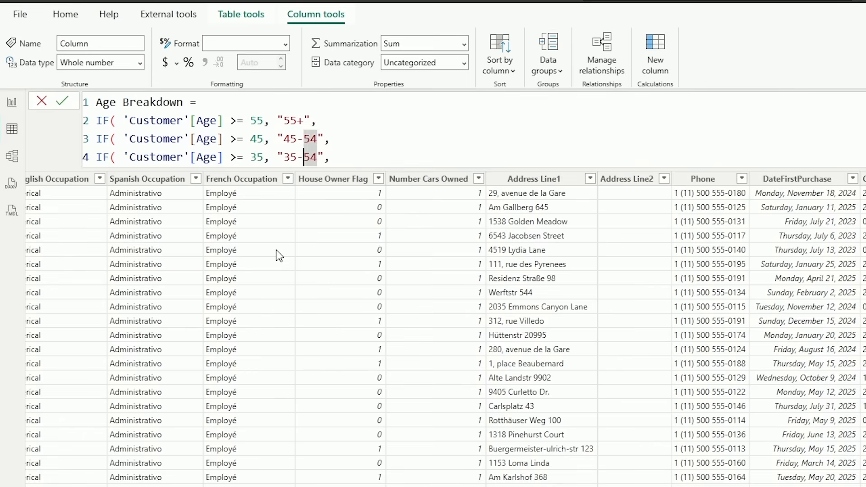
{"action": "key", "text": "Right"}
{"action": "key", "text": "BackSpace"}
{"action": "type", "text": "4"}
{"action": "key", "text": "Right"}
{"action": "key", "text": "Right"}
{"action": "key", "text": "Right"}
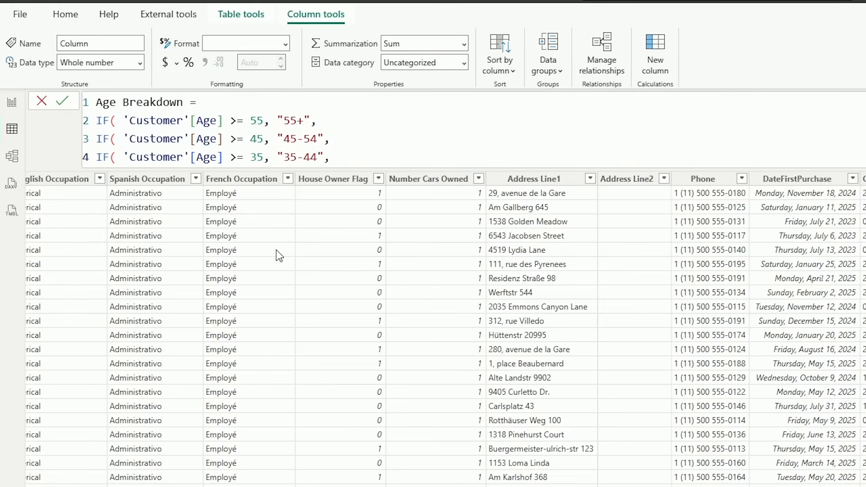
- Add another copy of the "45-54" IF line at the end of the formula and set its age threshold to 25
{"action": "key", "text": "shift+Return"}
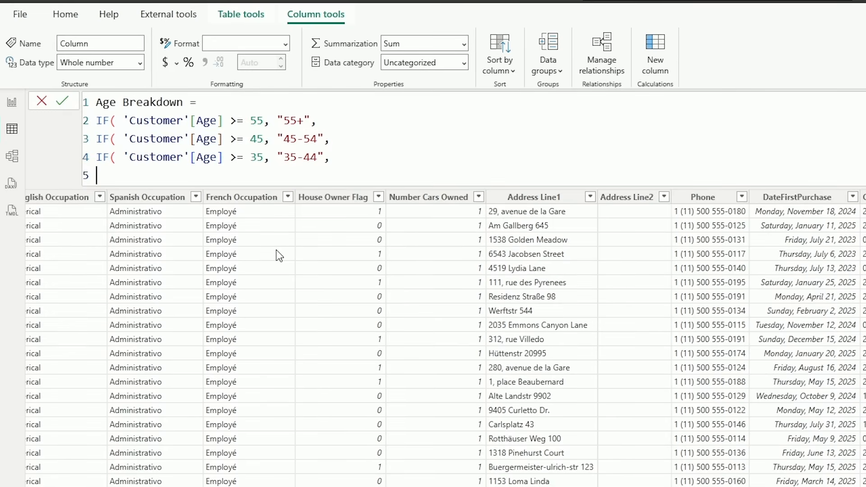
{"action": "key", "text": "ctrl+v"}
{"action": "key", "text": "Left"}
{"action": "key", "text": "Left"}
{"action": "key", "text": "Left"}
{"action": "key", "text": "Left"}
{"action": "key", "text": "Left"}
{"action": "key", "text": "Left"}
{"action": "key", "text": "Left"}
{"action": "key", "text": "Left"}
{"action": "key", "text": "Left"}
{"action": "key", "text": "Left"}
{"action": "key", "text": "Left"}
{"action": "key", "text": "BackSpace"}
{"action": "type", "text": "2"}
- Change the result text of the >= 25 condition to "25-34"
{"action": "key", "text": "Right"}
{"action": "key", "text": "Right"}
{"action": "key", "text": "Right"}
{"action": "key", "text": "Right"}
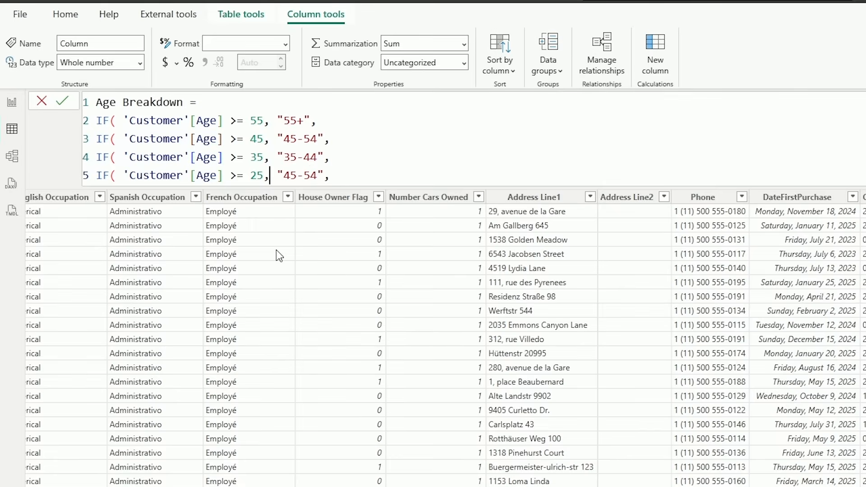
{"action": "key", "text": "Delete"}
{"action": "type", "text": "3"}
{"action": "key", "text": "Right"}
{"action": "key", "text": "Right"}
{"action": "key", "text": "Right"}
{"action": "key", "text": "BackSpace"}
{"action": "type", "text": "3"}
{"action": "key", "text": "Left"}
{"action": "key", "text": "Left"}
{"action": "key", "text": "Left"}
{"action": "key", "text": "BackSpace"}
{"action": "type", "text": "2"}
{"action": "key", "text": "End"}
- Add "18-24" as the fallback result, close all four IF functions, and commit the Age Breakdown formula
{"action": "key", "text": "shift+Return"}
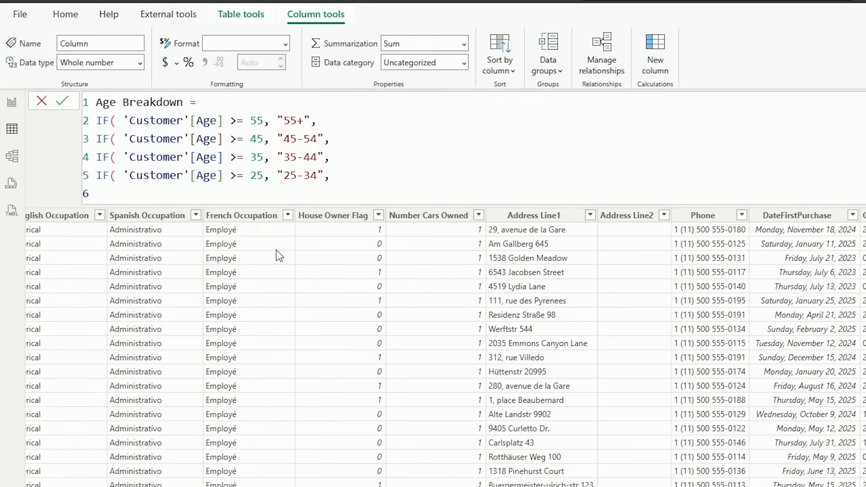
{"action": "type", "text": "\"18-24\" ))))"}
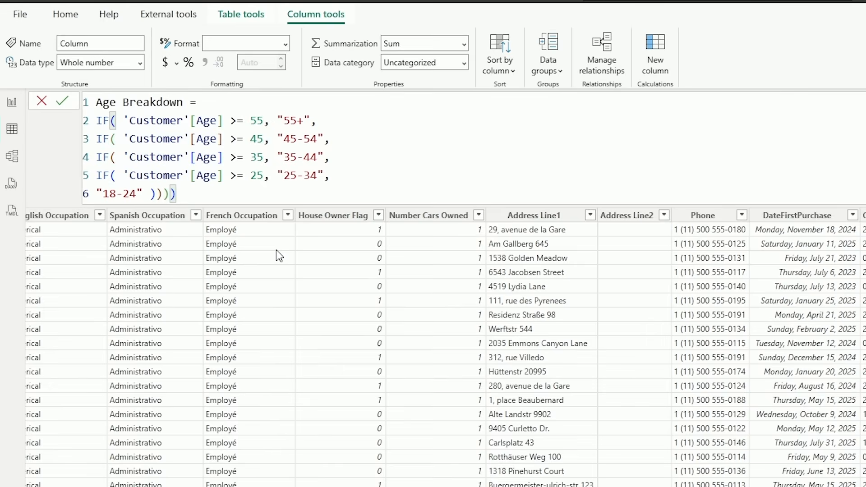
{"action": "key", "text": "Left"}
{"action": "key", "text": "Left"}
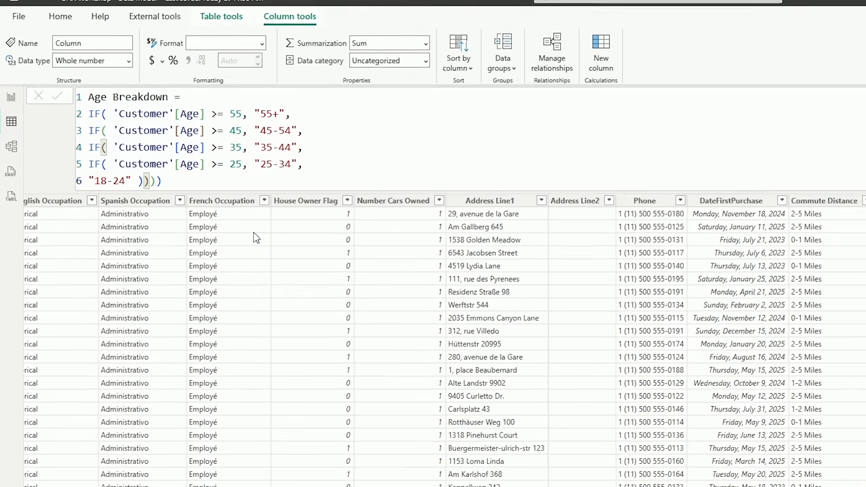
{"action": "key", "text": "Return"}
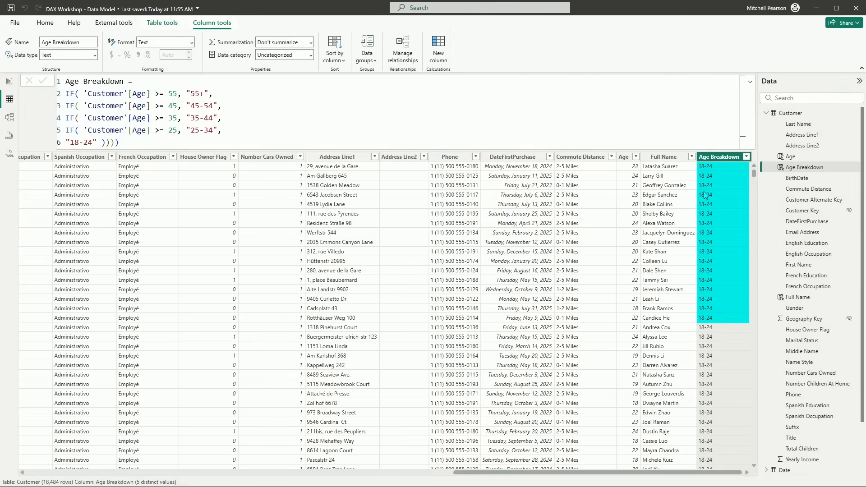
- Examine the Age Breakdown column's values and the order of the nested IF conditions in its formula
{"action": "left_click_drag", "start_coordinate": [754, 174], "coordinate": [759, 198]}
{"action": "left_click", "coordinate": [746, 156]}
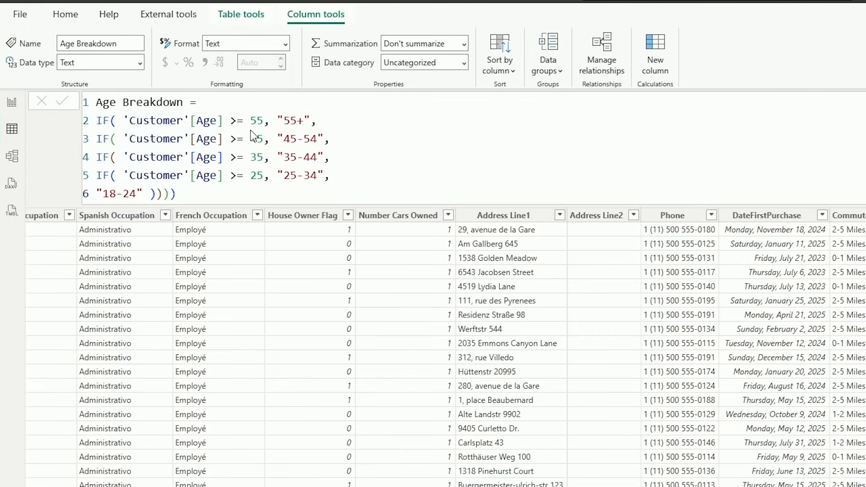
{"action": "left_click_drag", "start_coordinate": [251, 139], "coordinate": [263, 140]}
{"action": "left_click", "coordinate": [321, 120]}
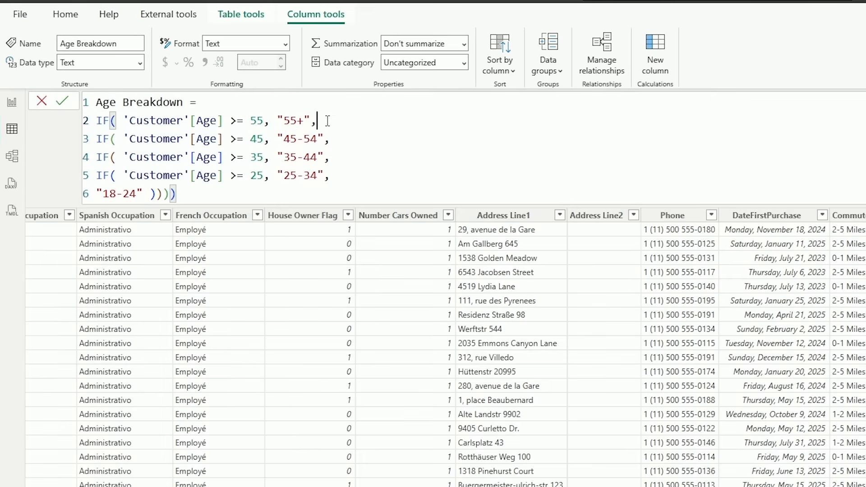
{"action": "left_click_drag", "start_coordinate": [322, 120], "coordinate": [96, 128]}
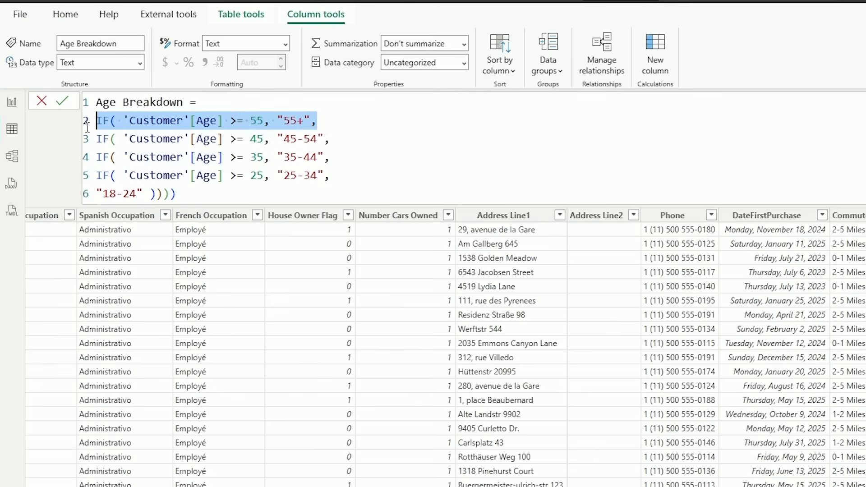
{"action": "left_click", "coordinate": [251, 121]}
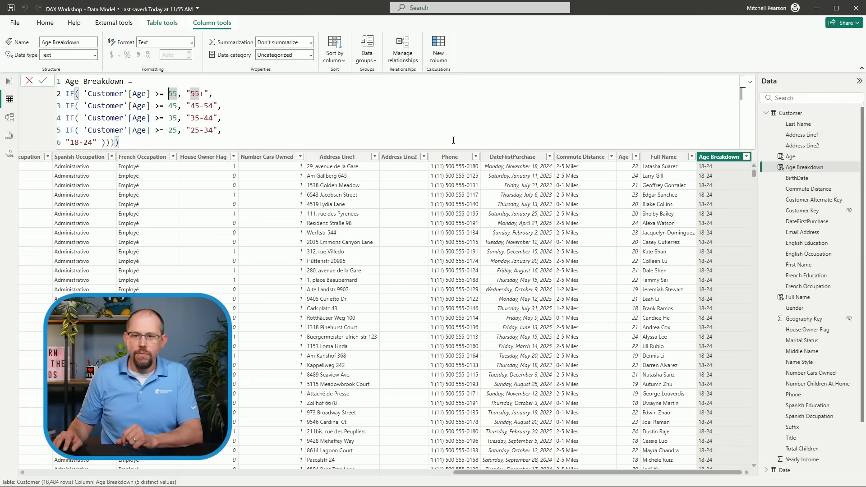
- Collapse the Customer table's fields and review the columns of the Date table
{"action": "left_click", "coordinate": [766, 114]}
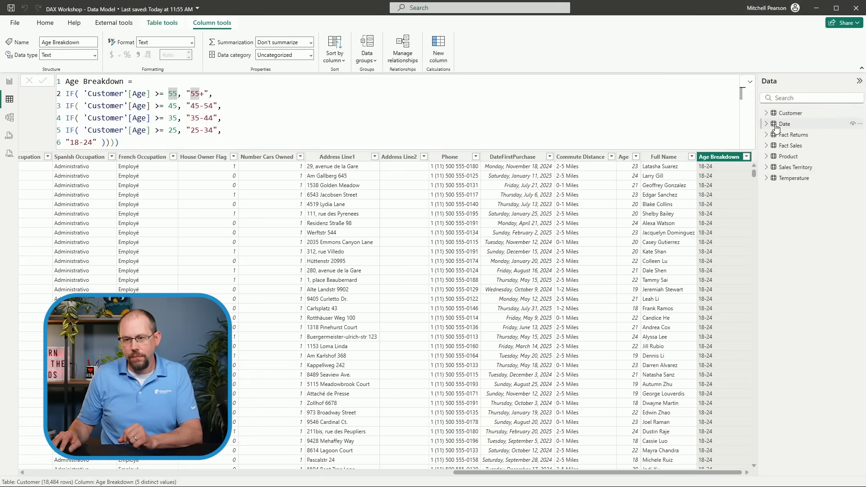
{"action": "left_click", "coordinate": [775, 125]}
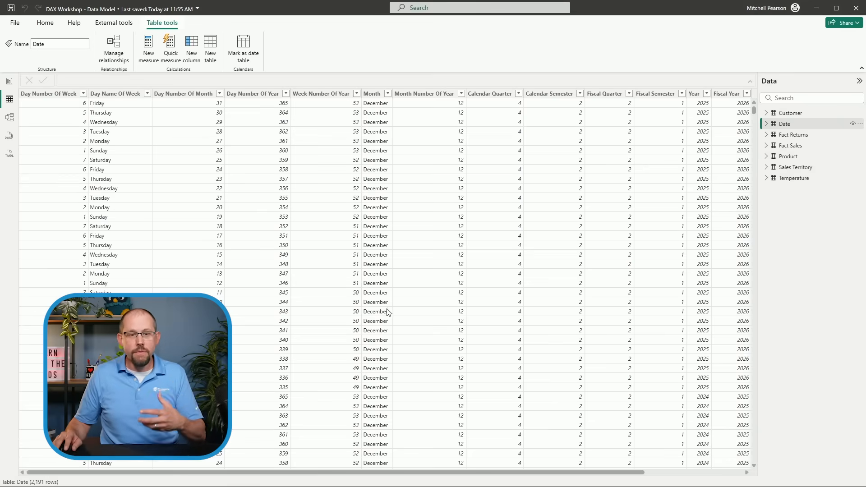
{"action": "left_click_drag", "start_coordinate": [476, 473], "coordinate": [630, 476]}
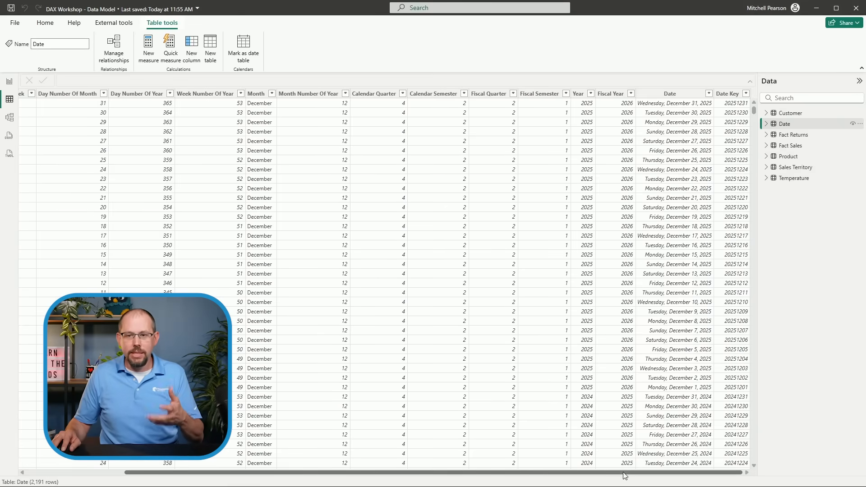
{"action": "left_click_drag", "start_coordinate": [589, 472], "coordinate": [450, 459]}
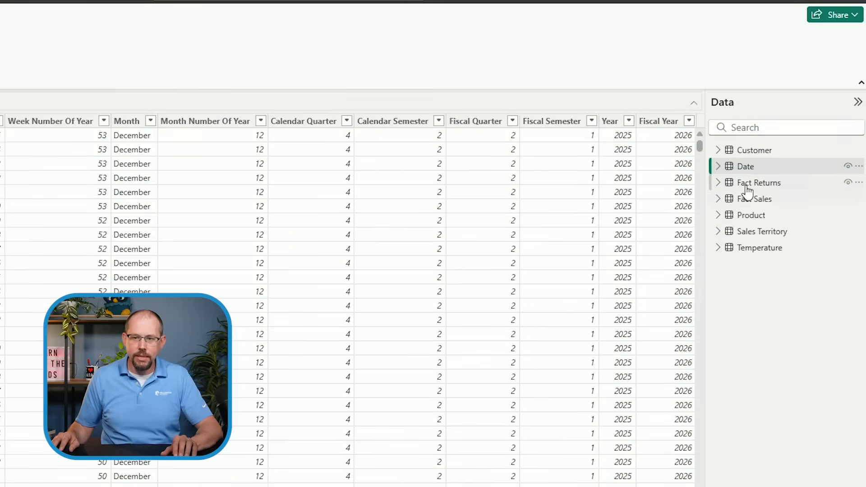
- Create a new calculated column in the Date table and name it Month Year
{"action": "right_click", "coordinate": [752, 166]}
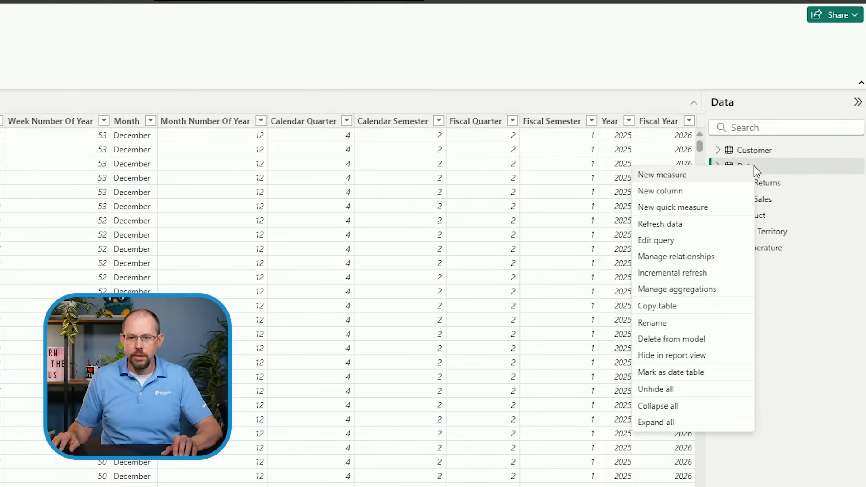
{"action": "left_click", "coordinate": [706, 197]}
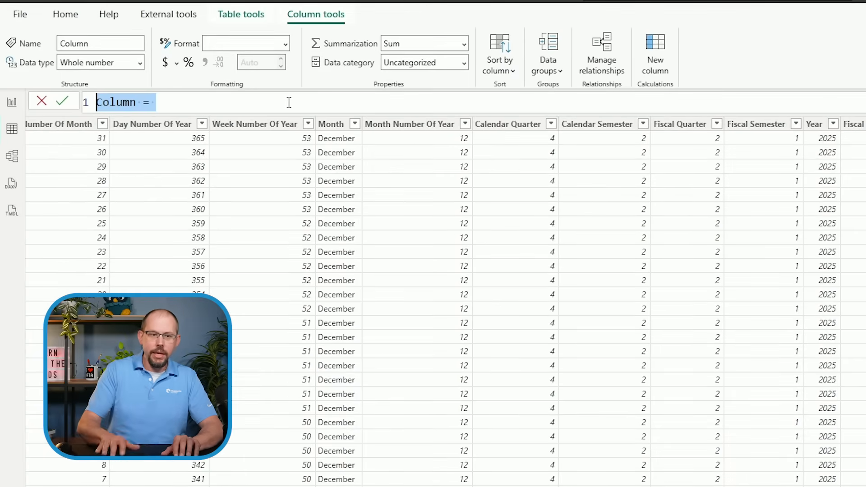
{"action": "type", "text": "Month"}
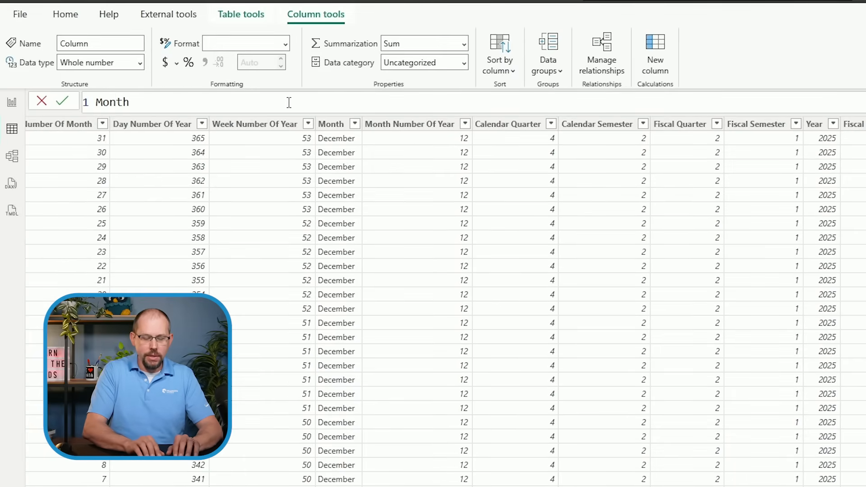
{"action": "type", "text": " Year"}
{"action": "key", "text": "BackSpace"}
{"action": "key", "text": "BackSpace"}
{"action": "key", "text": "BackSpace"}
{"action": "key", "text": "BackSpace"}
{"action": "type", "text": "Ye"}
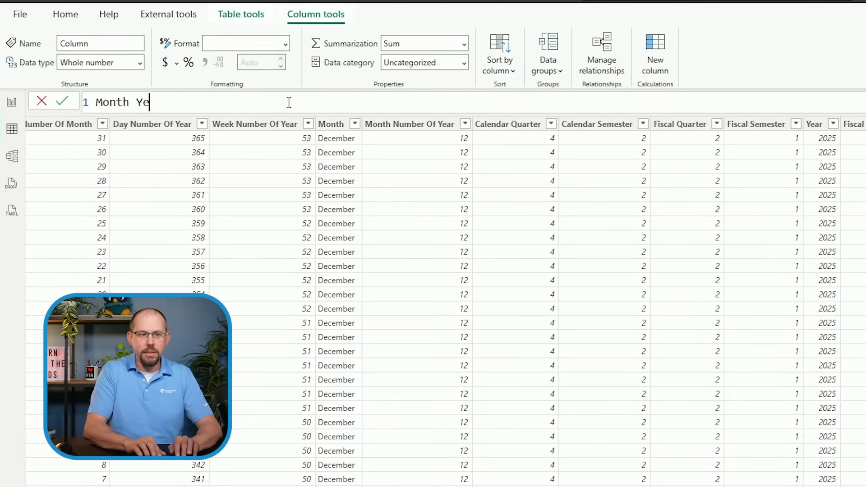
{"action": "type", "text": "ar ="}
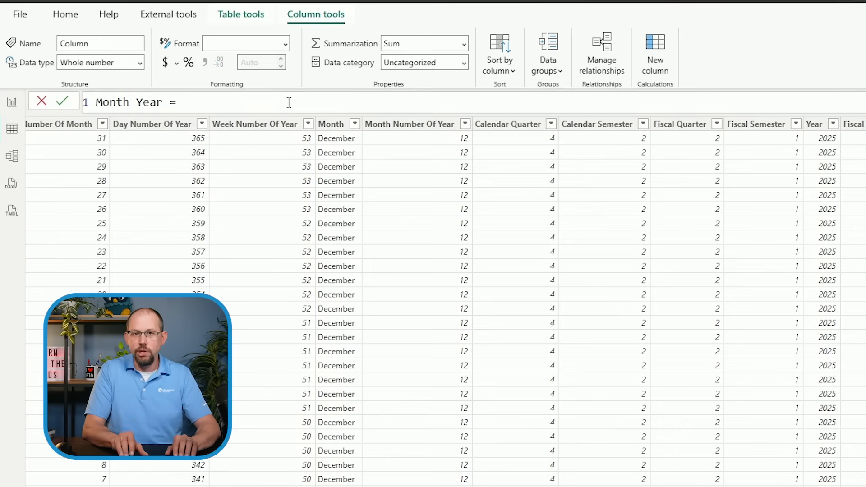
- Begin the Month Year formula on a new line with the FORMAT function
{"action": "key", "text": "shift+Return"}
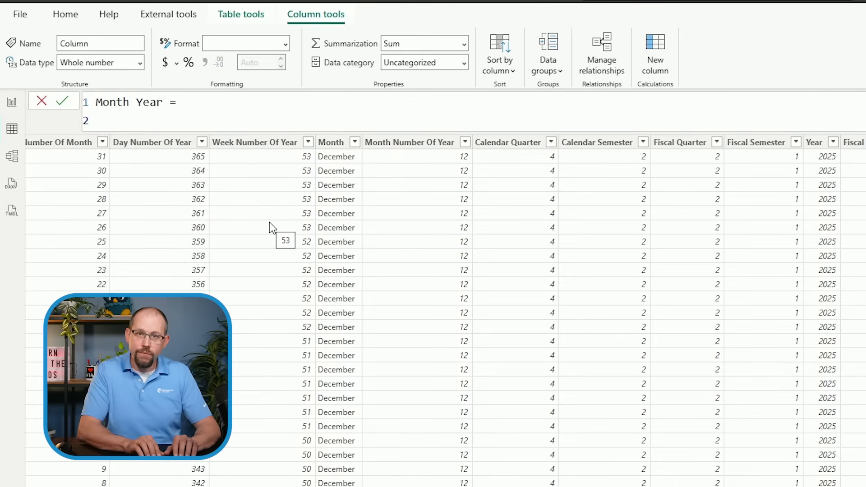
{"action": "type", "text": "Format"}
{"action": "key", "text": "Tab"}
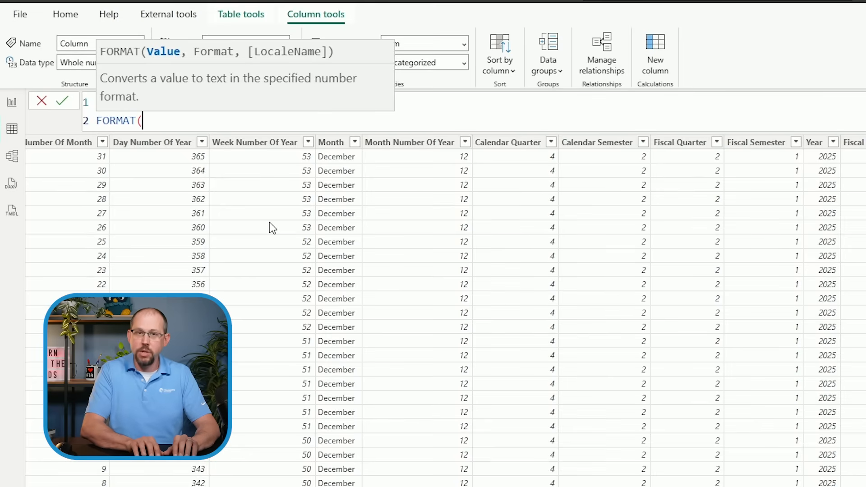
{"action": "type", "text": "'"}
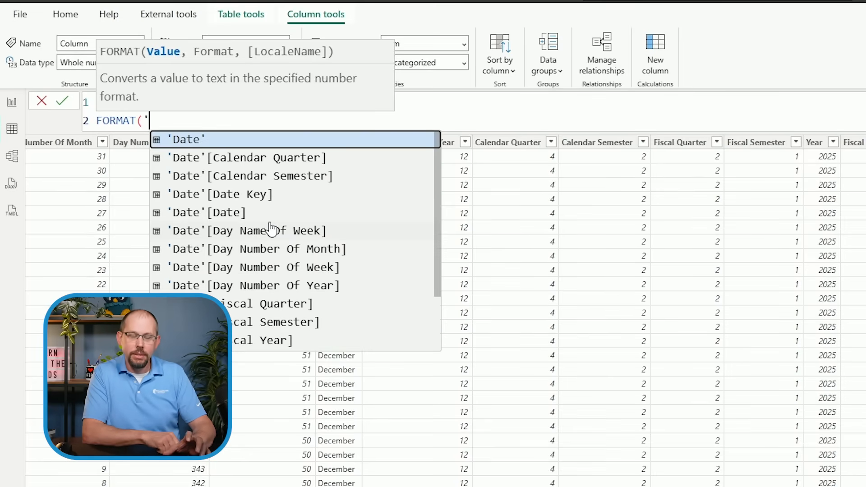
{"action": "type", "text": "Date'"}
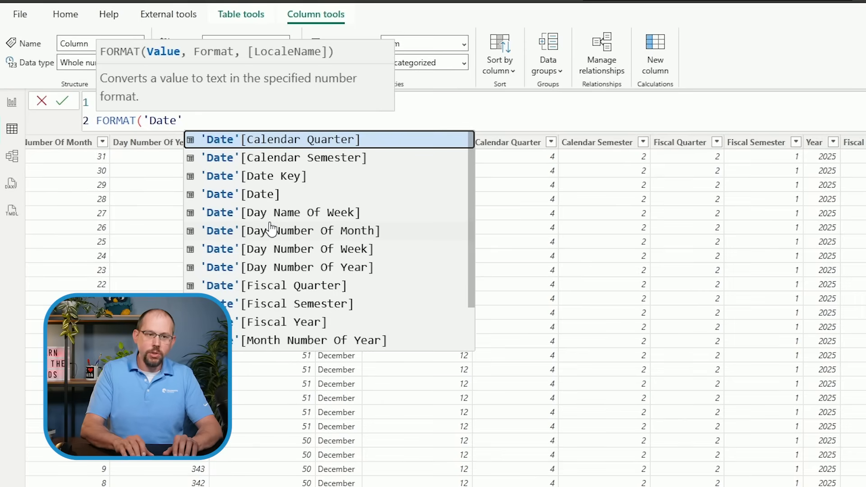
{"action": "type", "text": "[d"}
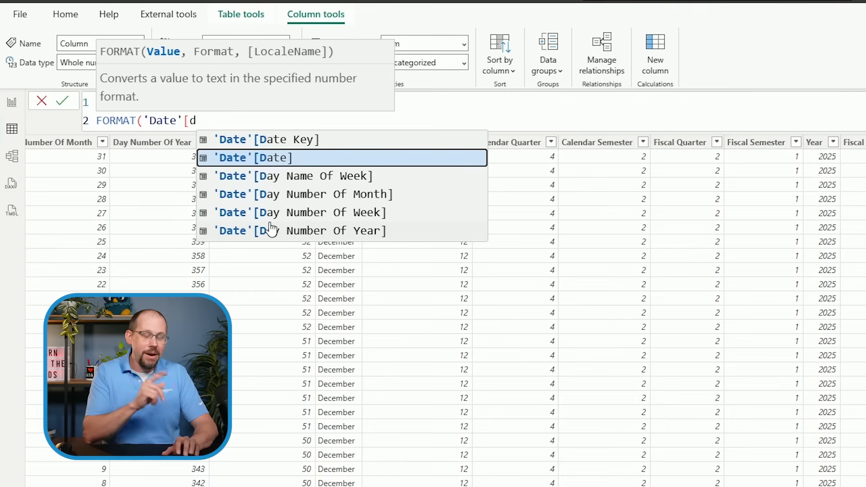
{"action": "key", "text": "BackSpace"}
{"action": "key", "text": "BackSpace"}
{"action": "key", "text": "BackSpace"}
{"action": "key", "text": "BackSpace"}
{"action": "key", "text": "BackSpace"}
{"action": "key", "text": "BackSpace"}
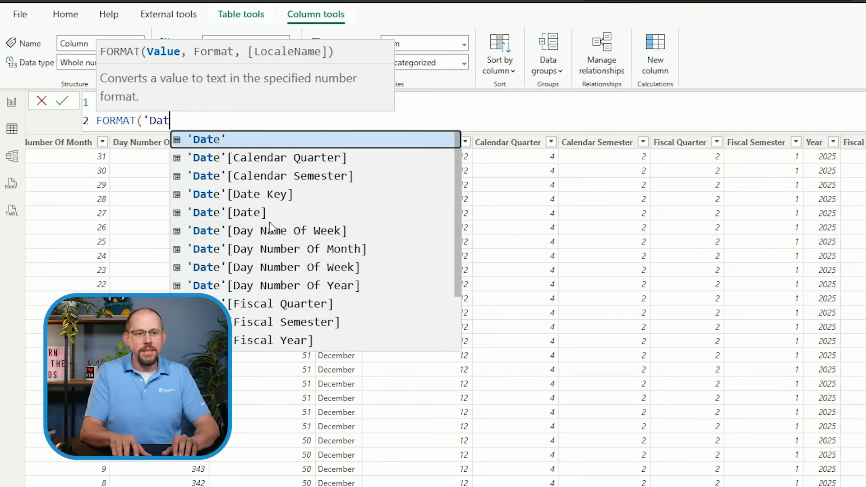
{"action": "key", "text": "BackSpace"}
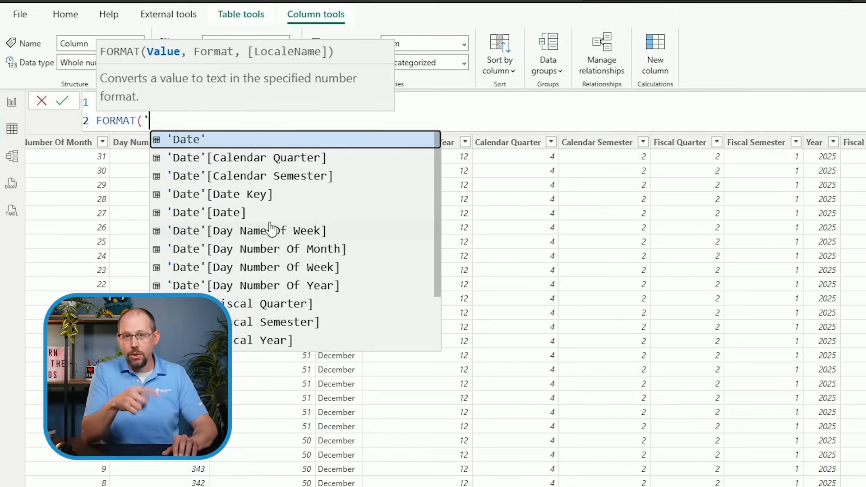
{"action": "key", "text": "BackSpace"}
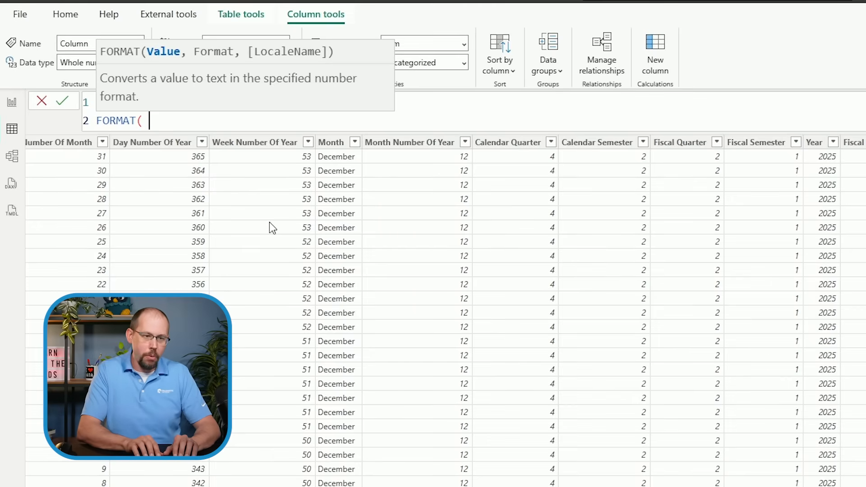
{"action": "type", "text": "'"}
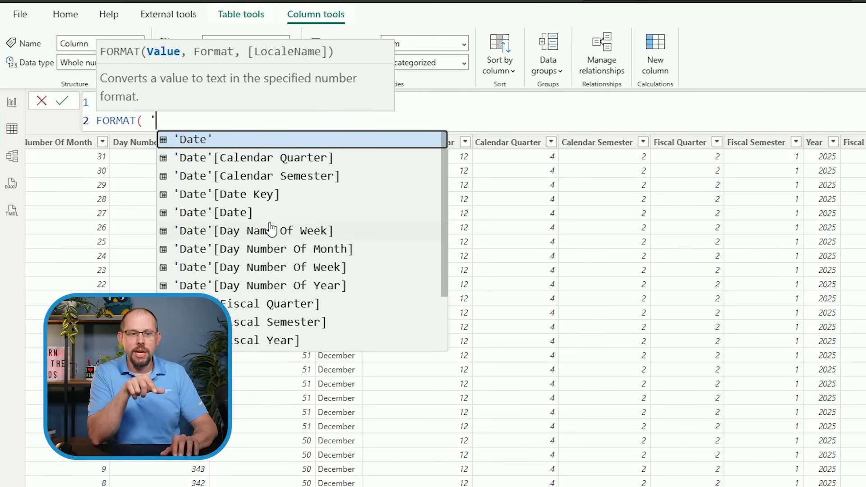
{"action": "type", "text": "Date"}
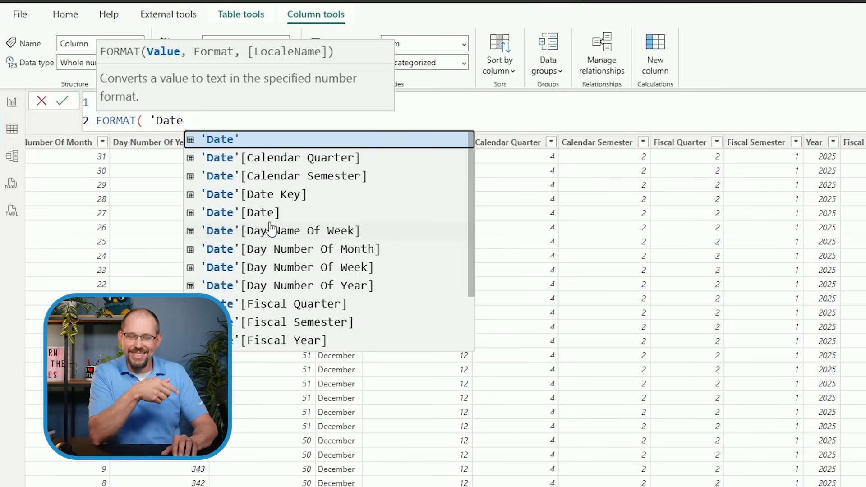
{"action": "key", "text": "BackSpace"}
{"action": "key", "text": "BackSpace"}
{"action": "key", "text": "BackSpace"}
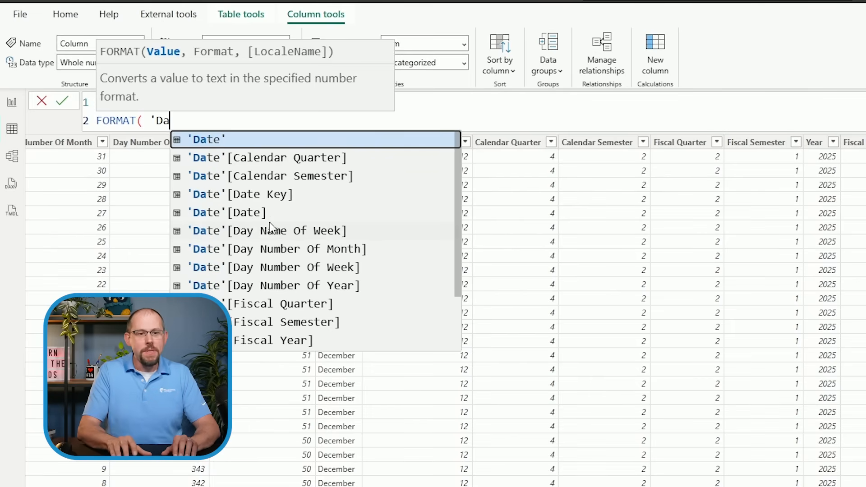
{"action": "key", "text": "BackSpace"}
{"action": "type", "text": "qu"}
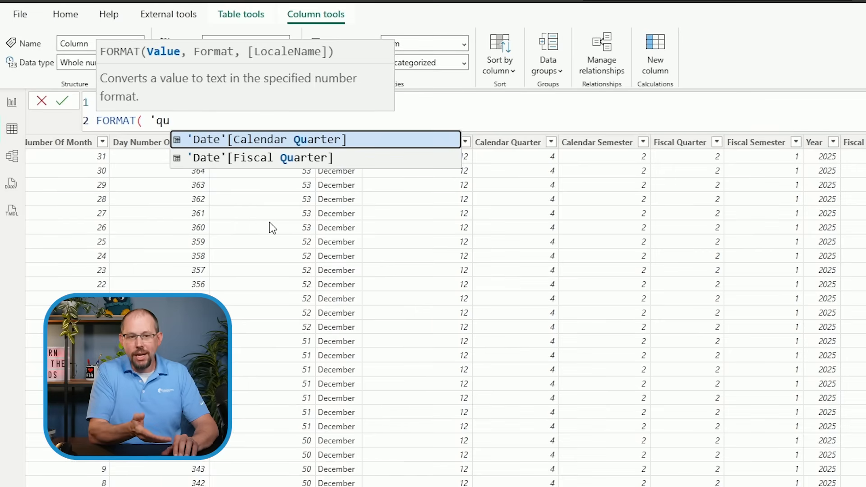
{"action": "key", "text": "BackSpace"}
{"action": "key", "text": "BackSpace"}
{"action": "key", "text": "BackSpace"}
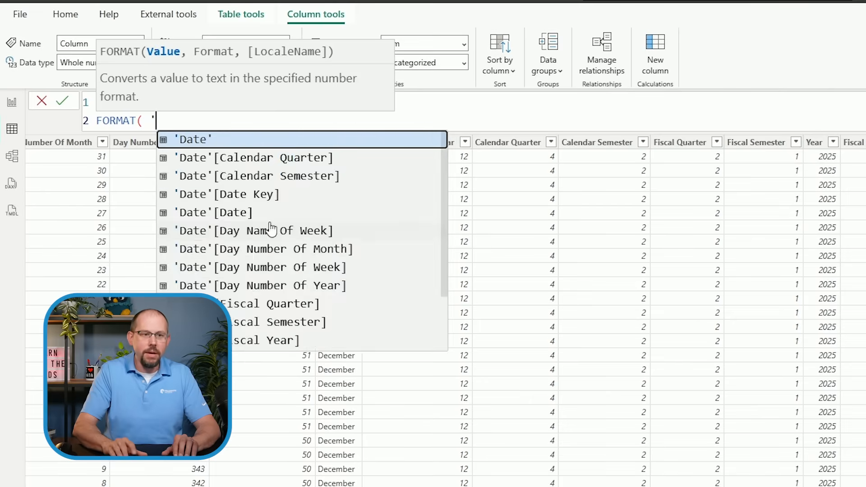
- Supply 'Date'[Date] as the value argument of the FORMAT function
{"action": "type", "text": "'Date'[d"}
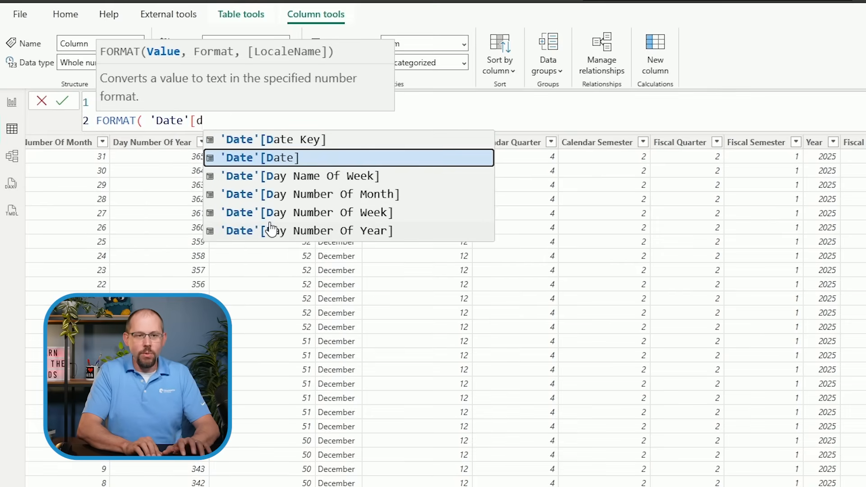
{"action": "key", "text": "Tab"}
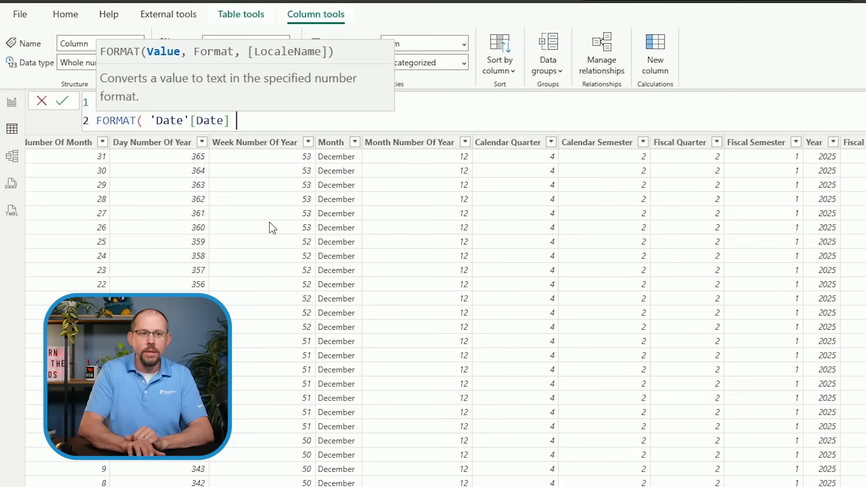
{"action": "key", "text": "BackSpace"}
{"action": "type", "text": ", "}
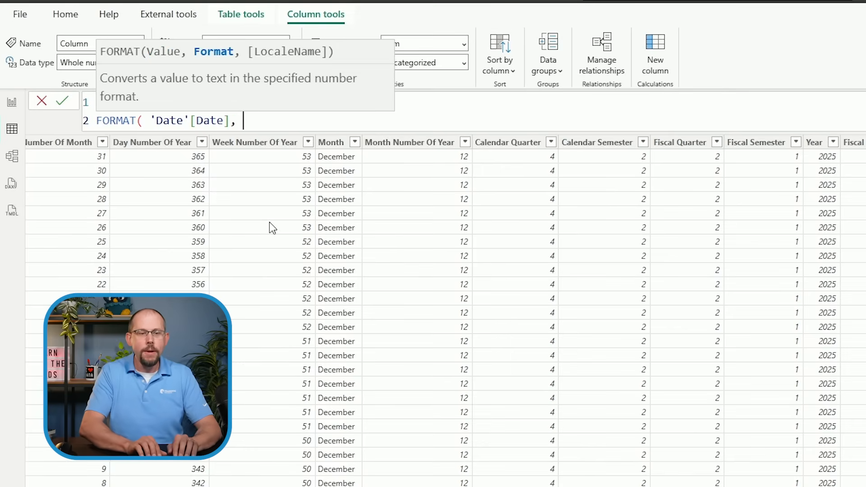
- Set the format argument to "mm-yyyy", close the FORMAT function and commit the Month Year formula
{"action": "type", "text": "\""}
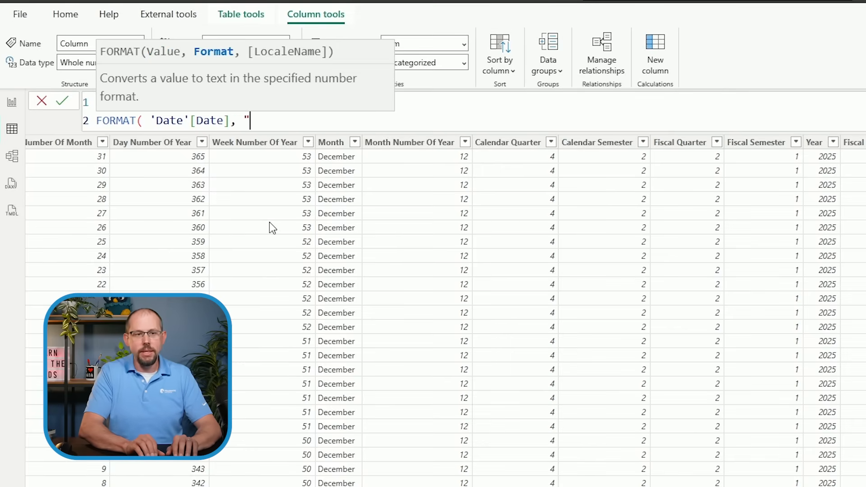
{"action": "type", "text": "mm-yyyy\""}
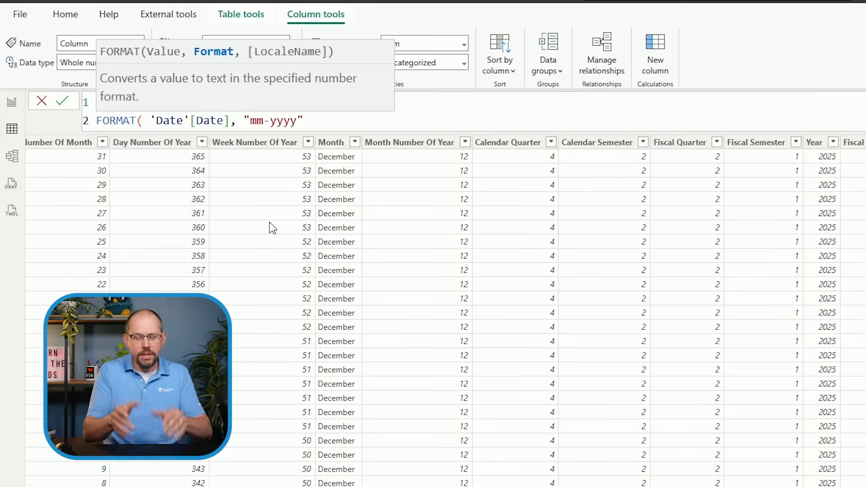
{"action": "type", "text": ")"}
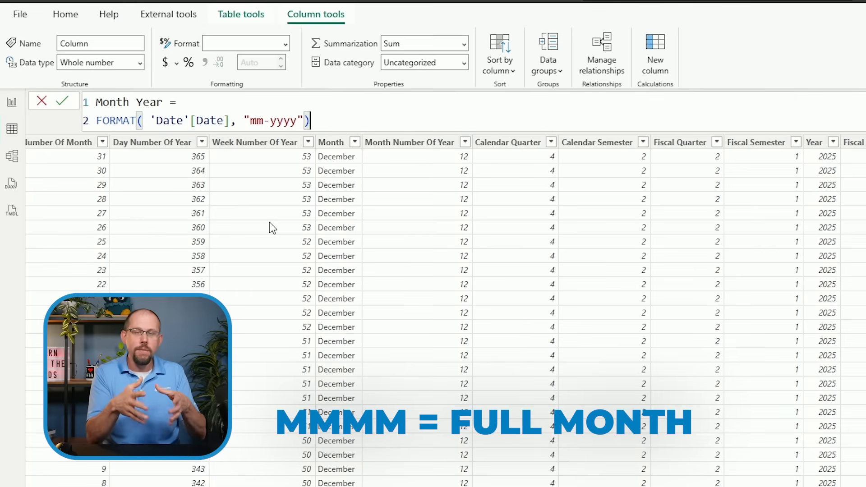
{"action": "key", "text": "Return"}
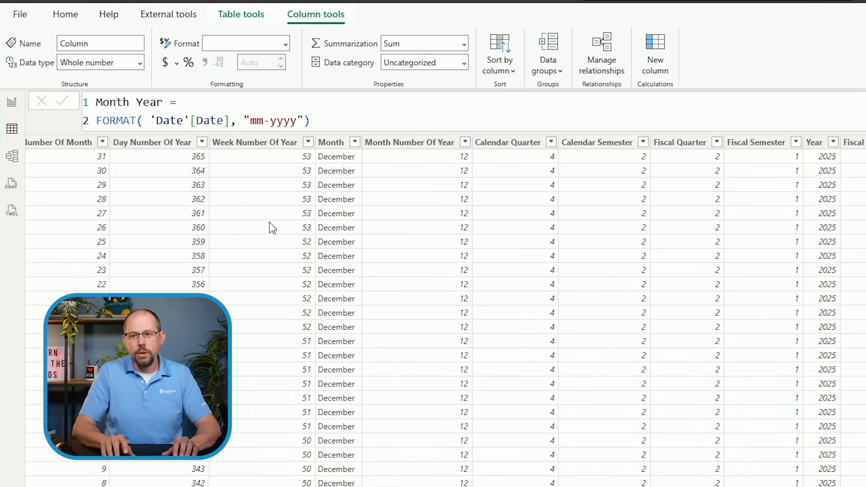
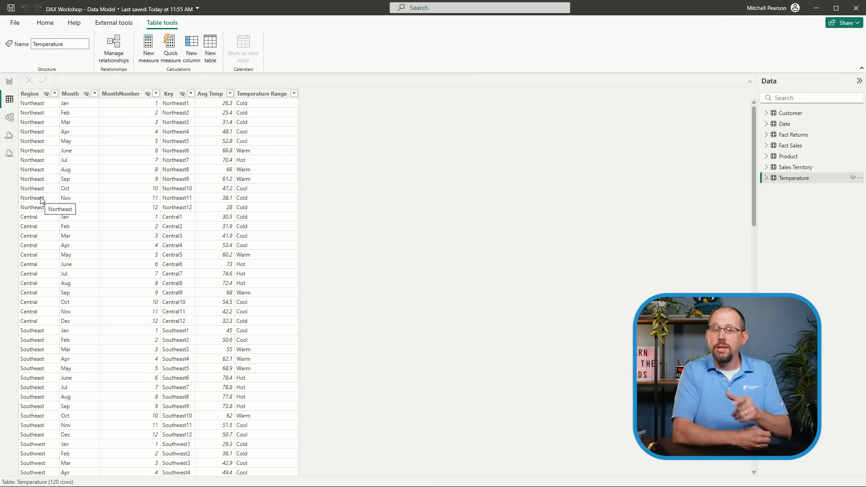
- Examine the Temperature table's Key column and look through the columns of the Fact Sales table
{"action": "left_click", "coordinate": [175, 96]}
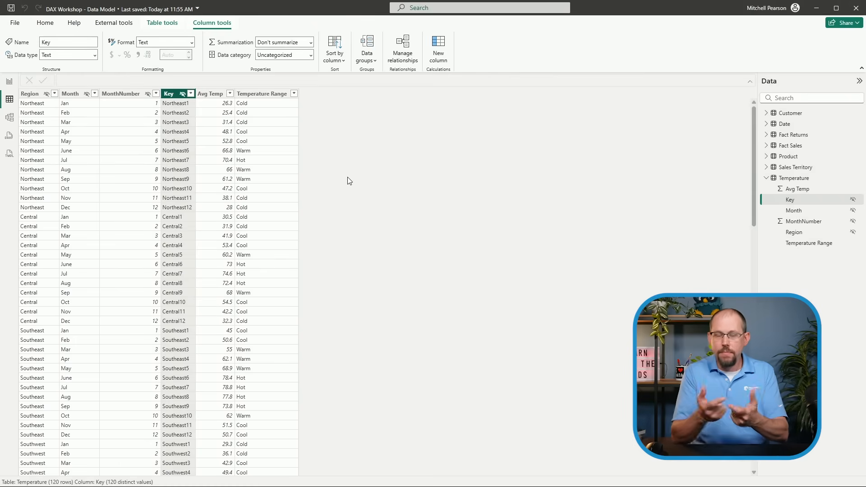
{"action": "left_click", "coordinate": [792, 146]}
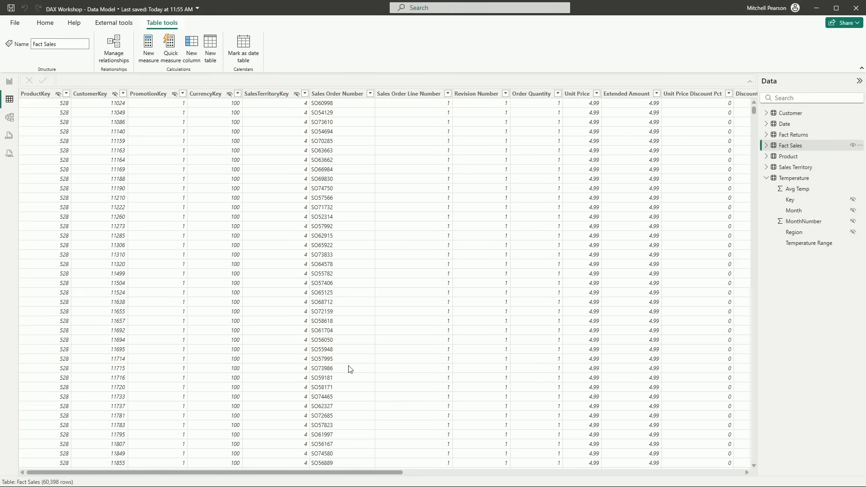
{"action": "left_click_drag", "start_coordinate": [342, 473], "coordinate": [653, 481]}
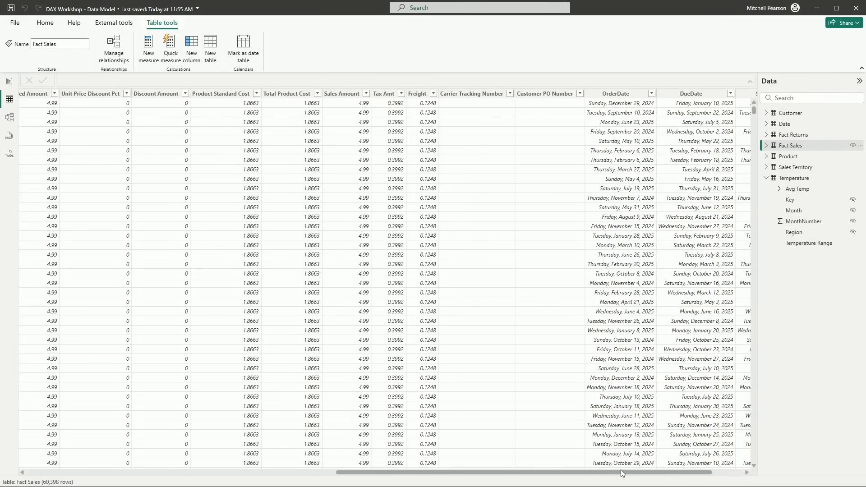
{"action": "left_click_drag", "start_coordinate": [621, 472], "coordinate": [544, 485]}
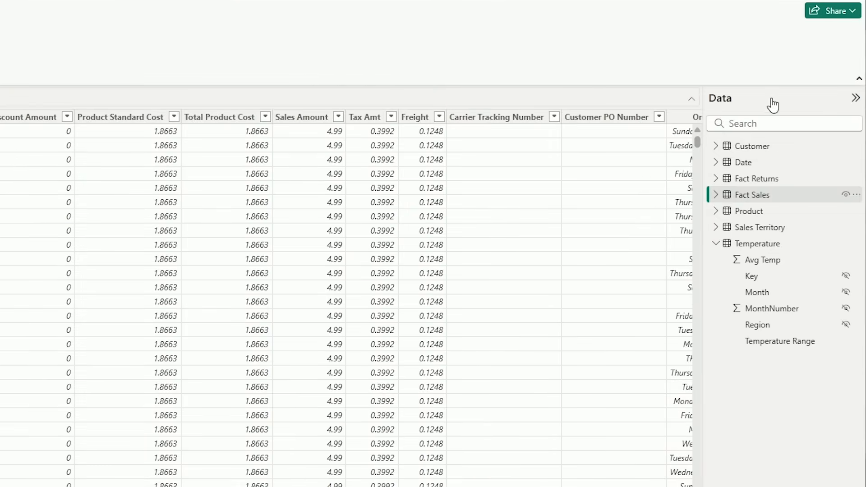
- Create a new calculated column in the Fact Sales table, name it TemperatureKey, and start a new formula line
{"action": "right_click", "coordinate": [775, 197]}
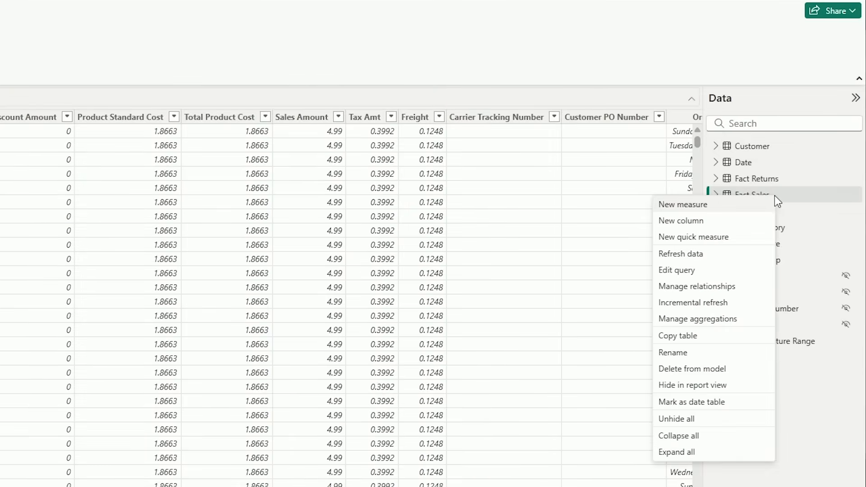
{"action": "left_click", "coordinate": [703, 222]}
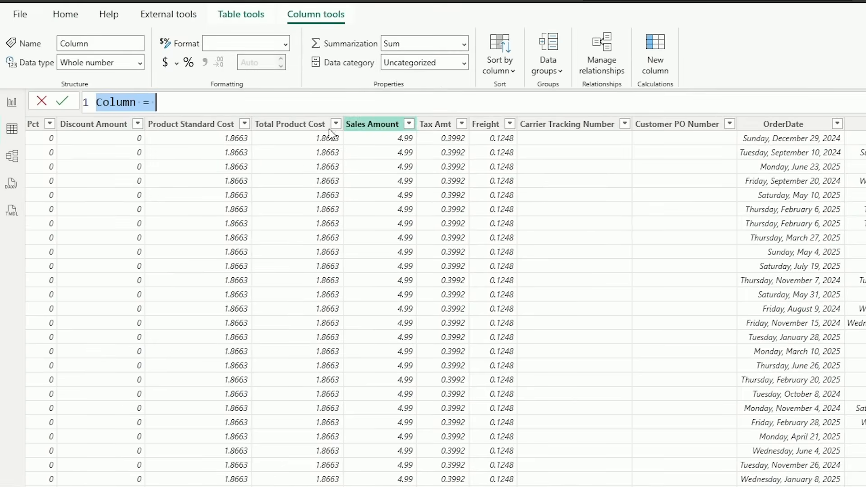
{"action": "left_click", "coordinate": [244, 100]}
{"action": "key", "text": "ctrl+a"}
{"action": "type", "text": "Temperatur"}
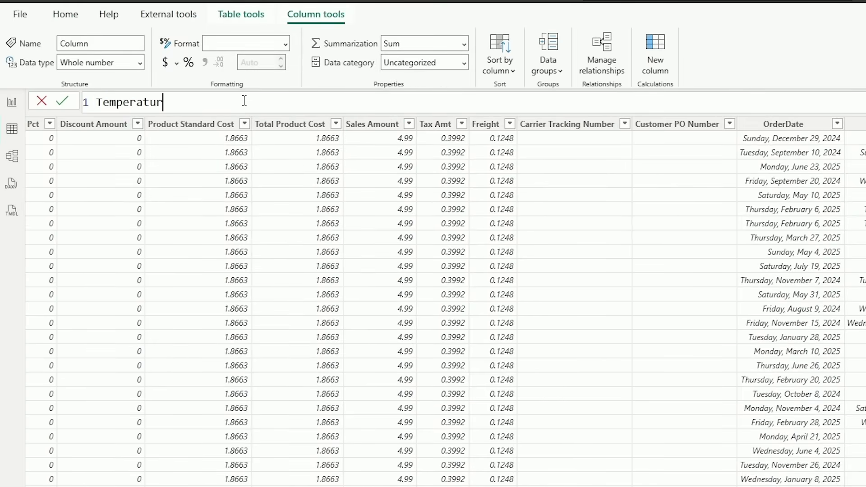
{"action": "type", "text": "eKey ="}
{"action": "key", "text": "shift+Return"}
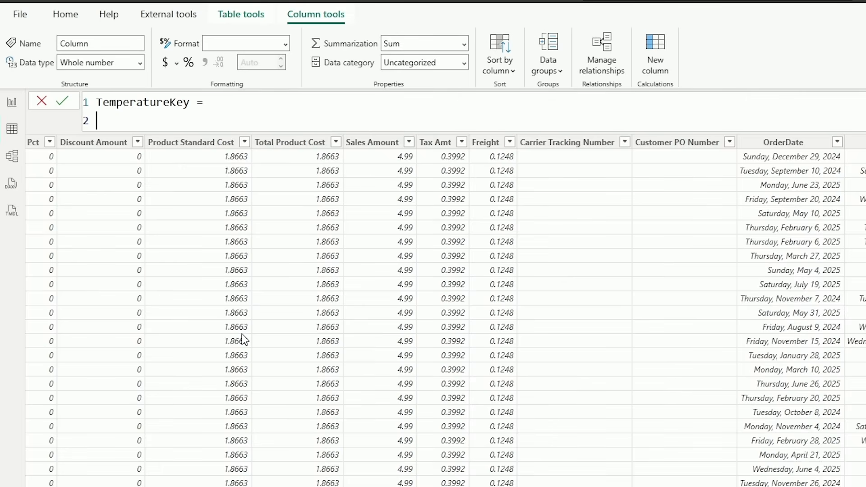
- Try to reference the Sales Territory table directly in the TemperatureKey formula
{"action": "type", "text": "'"}
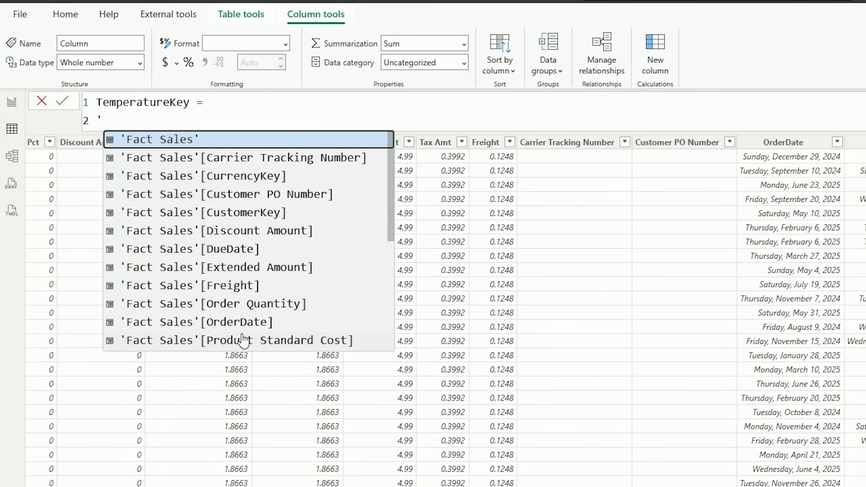
{"action": "type", "text": "sale"}
{"action": "type", "text": "s terr"}
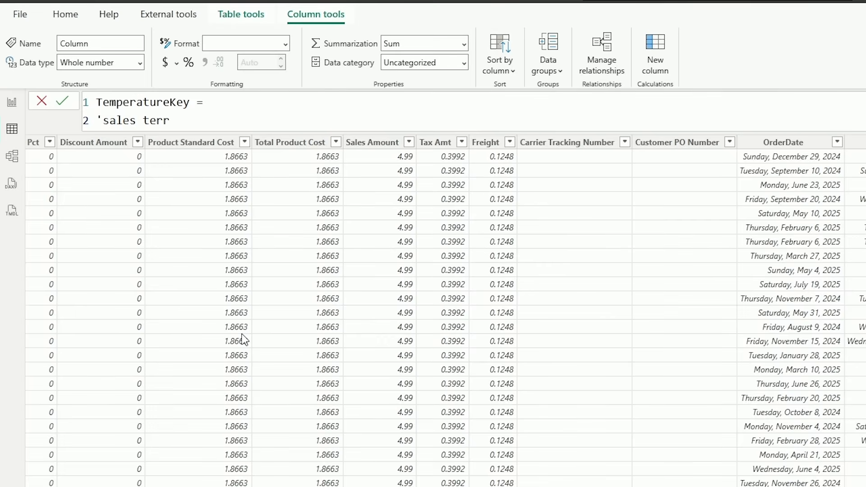
{"action": "key", "text": "BackSpace"}
{"action": "key", "text": "BackSpace"}
{"action": "key", "text": "BackSpace"}
{"action": "key", "text": "BackSpace"}
{"action": "key", "text": "BackSpace"}
{"action": "key", "text": "BackSpace"}
{"action": "key", "text": "BackSpace"}
{"action": "key", "text": "BackSpace"}
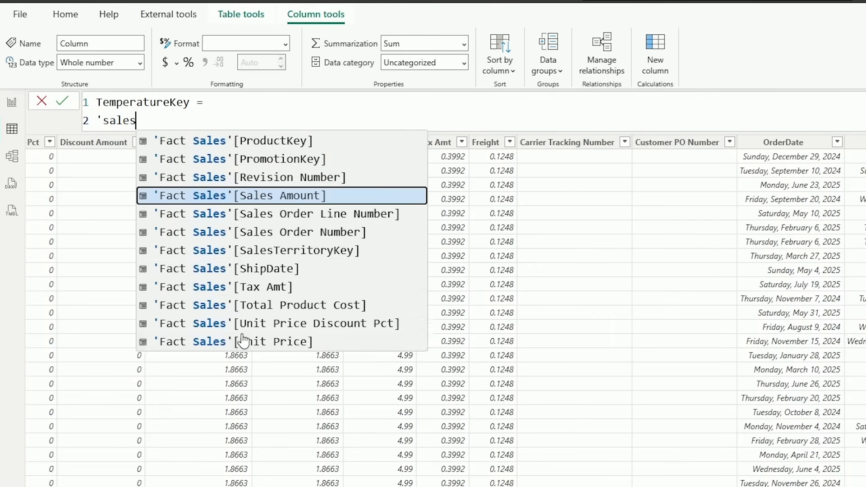
{"action": "key", "text": "BackSpace"}
{"action": "key", "text": "BackSpace"}
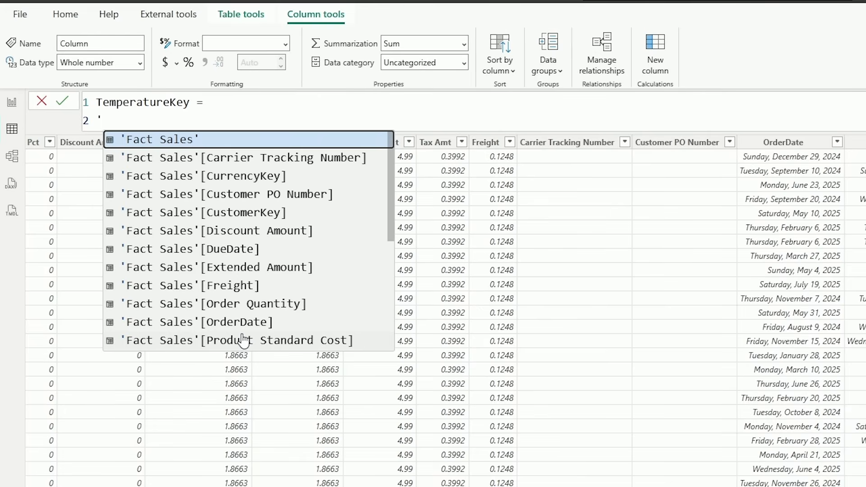
{"action": "key", "text": "BackSpace"}
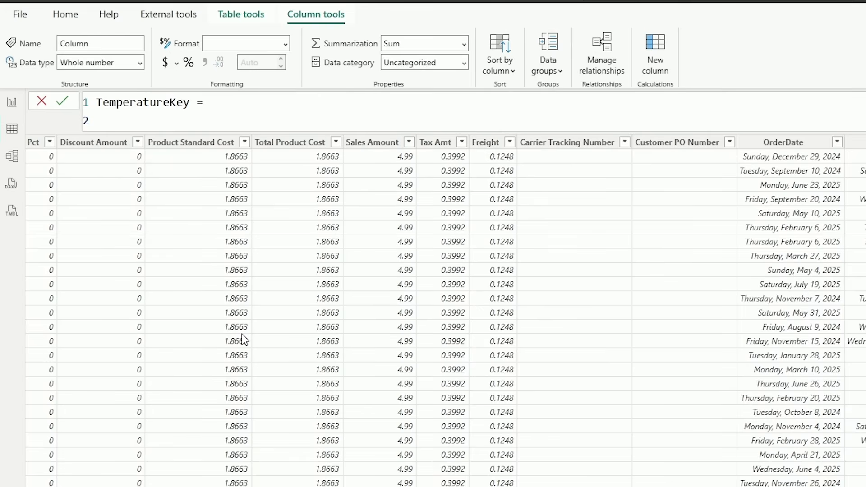
- Start the TemperatureKey formula with the RELATED function and open a quoted table reference as its argument
{"action": "type", "text": "RELATED("}
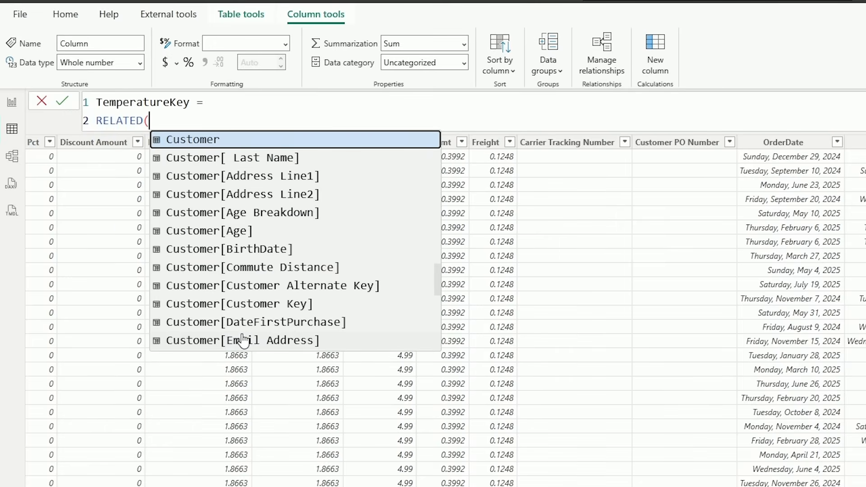
{"action": "type", "text": "'"}
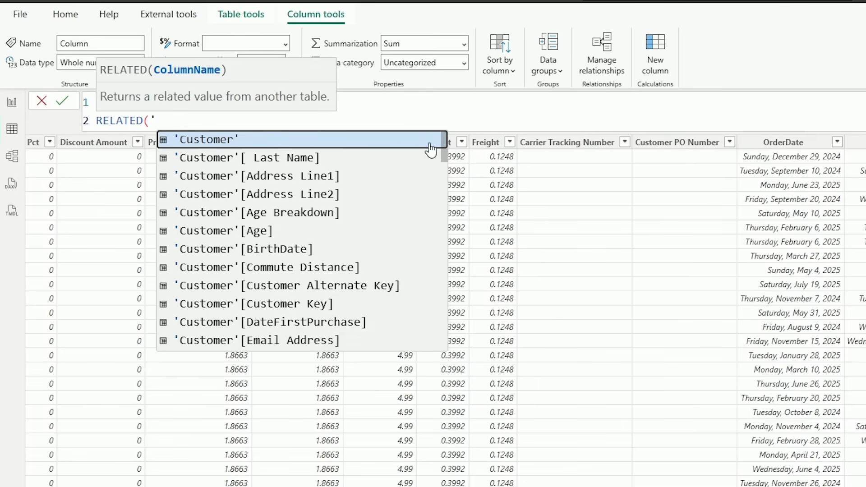
{"action": "left_click_drag", "start_coordinate": [446, 157], "coordinate": [461, 341]}
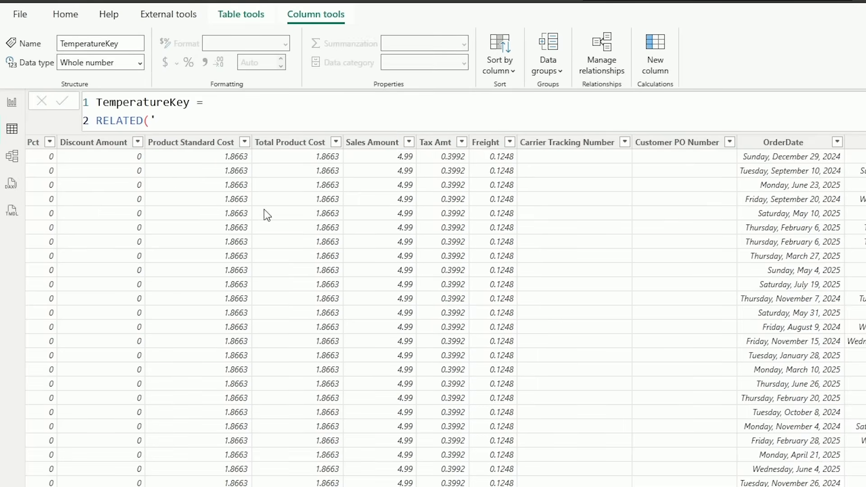
{"action": "left_click", "coordinate": [183, 120]}
{"action": "key", "text": "BackSpace"}
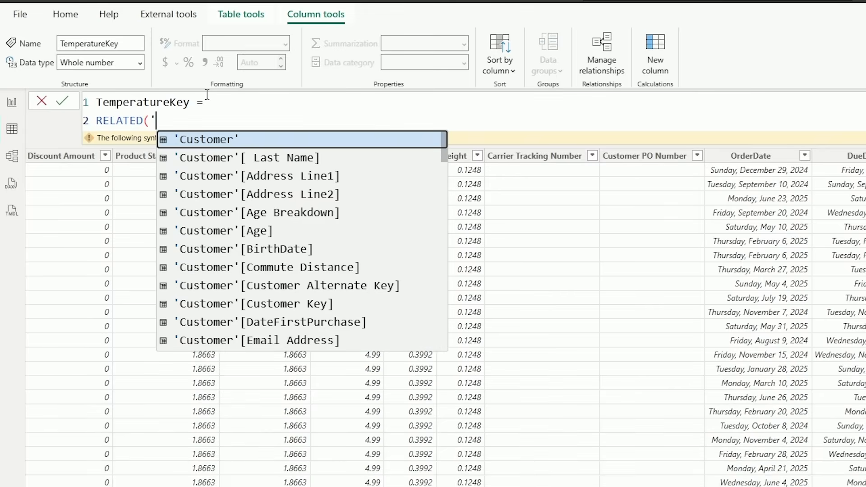
{"action": "type", "text": "SALE"}
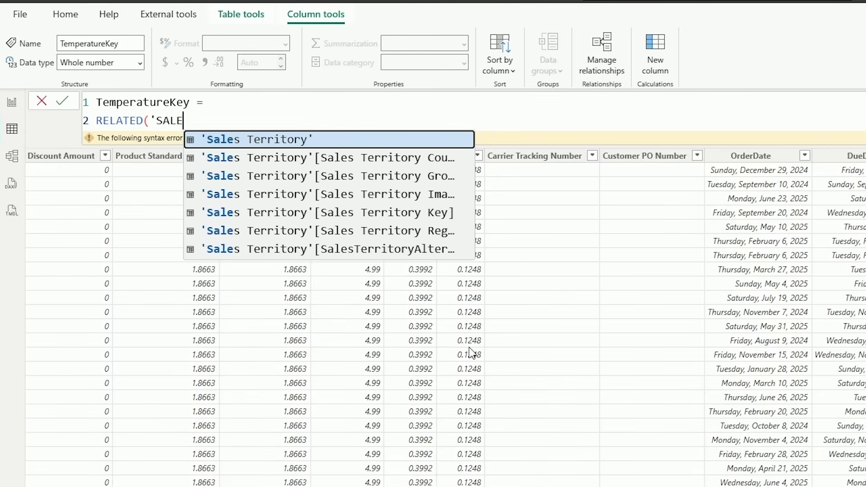
{"action": "key", "text": "Tab"}
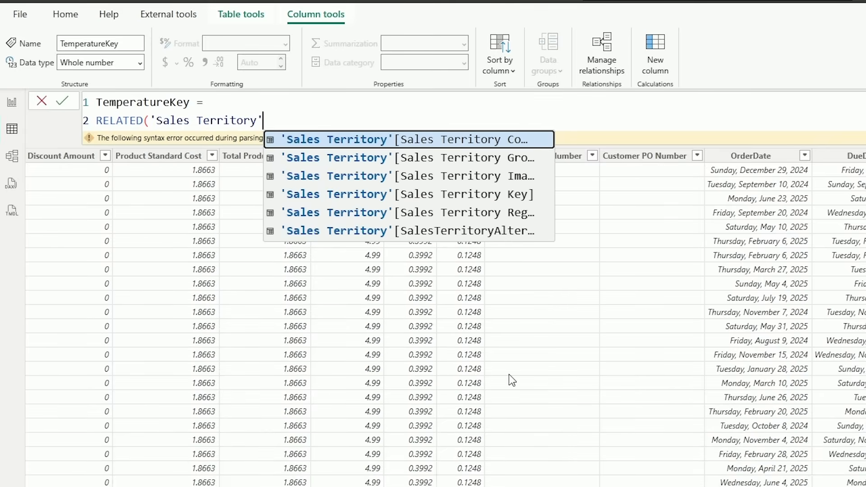
{"action": "key", "text": "BackSpace"}
{"action": "key", "text": "BackSpace"}
{"action": "key", "text": "BackSpace"}
{"action": "key", "text": "BackSpace"}
{"action": "key", "text": "BackSpace"}
{"action": "key", "text": "BackSpace"}
{"action": "key", "text": "BackSpace"}
{"action": "key", "text": "BackSpace"}
{"action": "key", "text": "BackSpace"}
{"action": "key", "text": "BackSpace"}
{"action": "key", "text": "BackSpace"}
{"action": "key", "text": "BackSpace"}
{"action": "key", "text": "BackSpace"}
{"action": "key", "text": "BackSpace"}
{"action": "key", "text": "BackSpace"}
{"action": "key", "text": "BackSpace"}
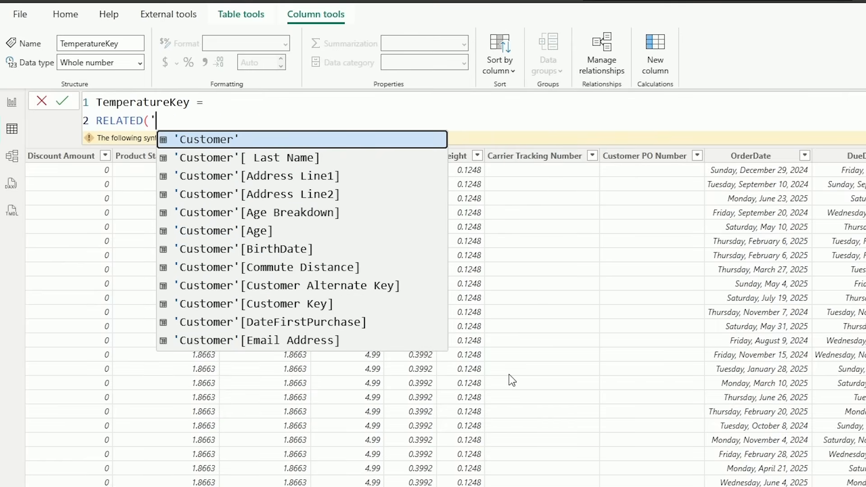
- Complete the RELATED function with the 'Sales Territory'[Sales Territory Region] column and commit the TemperatureKey formula
{"action": "type", "text": "REGI"}
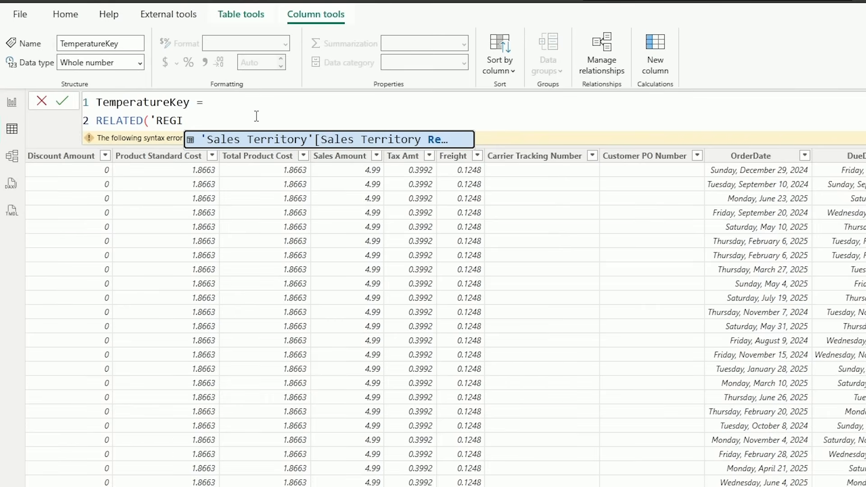
{"action": "scroll", "coordinate": [256, 116], "scroll_direction": "up", "scroll_amount": 7}
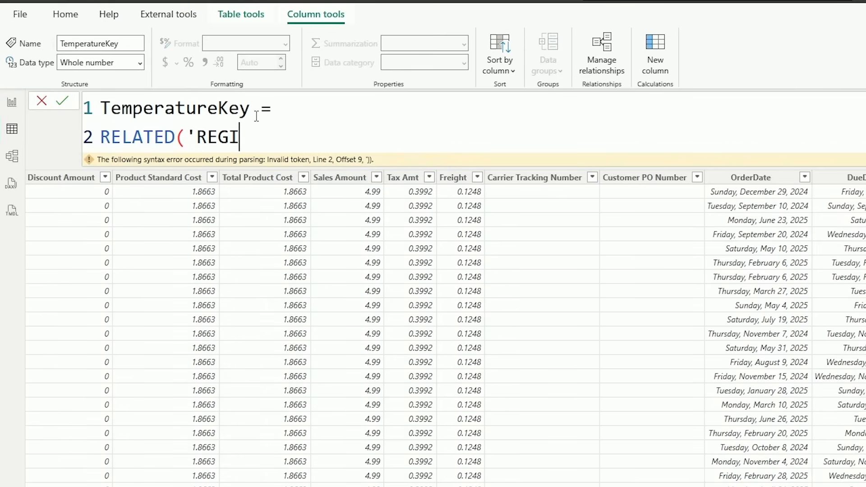
{"action": "scroll", "coordinate": [258, 120], "scroll_direction": "down", "scroll_amount": 4}
{"action": "scroll", "coordinate": [257, 121], "scroll_direction": "down", "scroll_amount": 2}
{"action": "scroll", "coordinate": [257, 121], "scroll_direction": "up", "scroll_amount": 4}
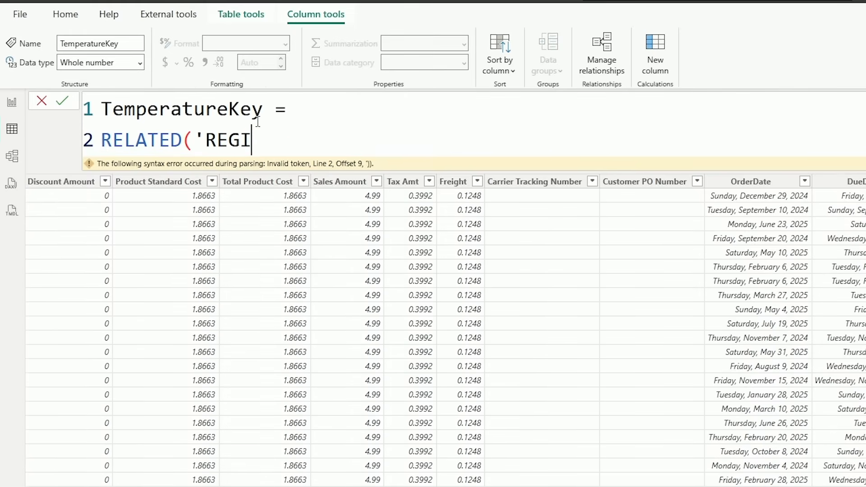
{"action": "scroll", "coordinate": [258, 121], "scroll_direction": "down", "scroll_amount": 2}
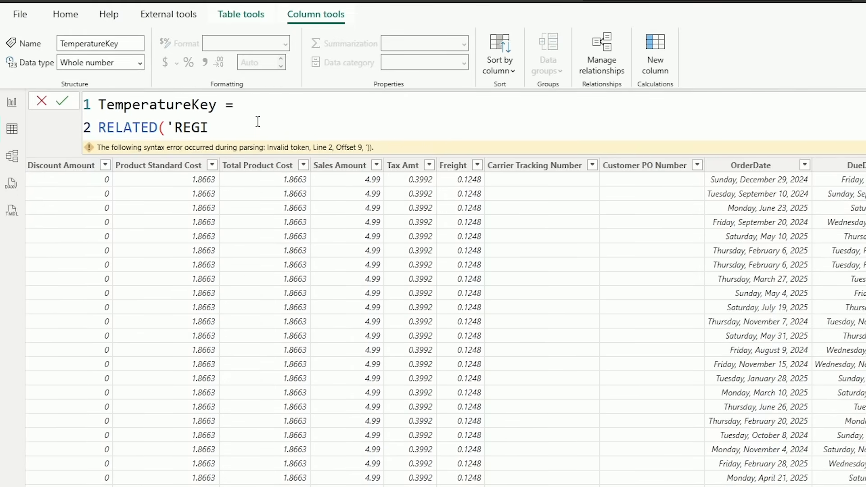
{"action": "key", "text": "BackSpace"}
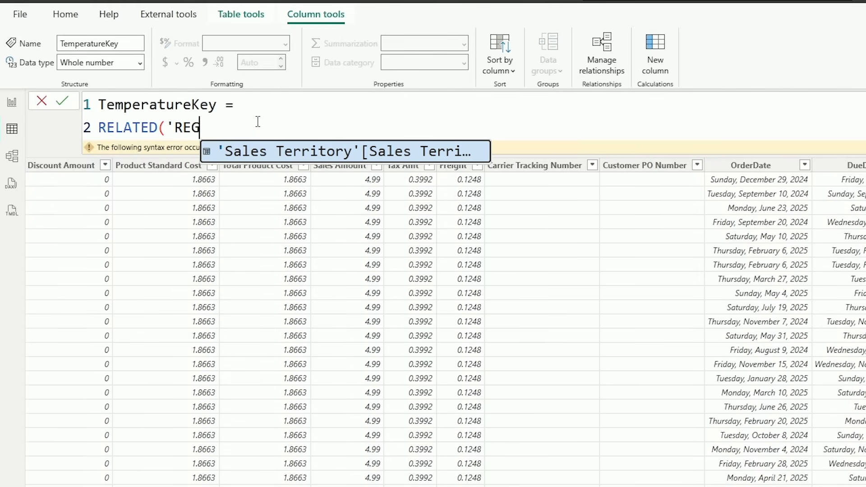
{"action": "type", "text": "I"}
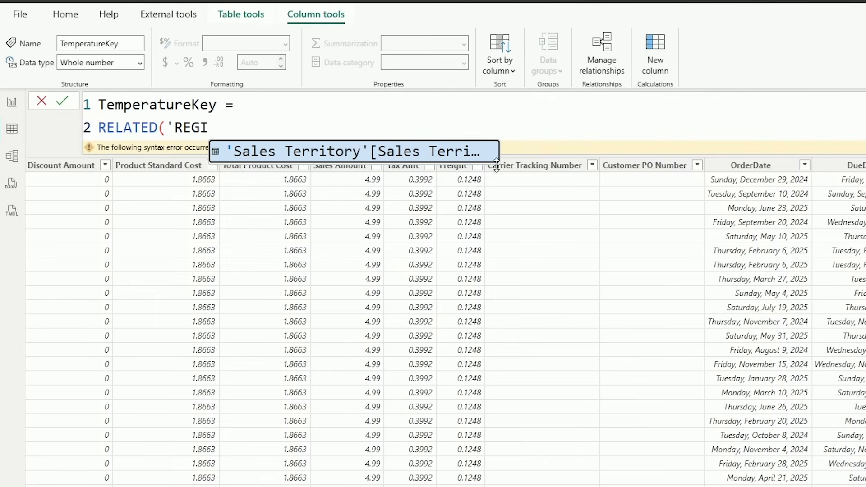
{"action": "left_click_drag", "start_coordinate": [498, 163], "coordinate": [721, 231]}
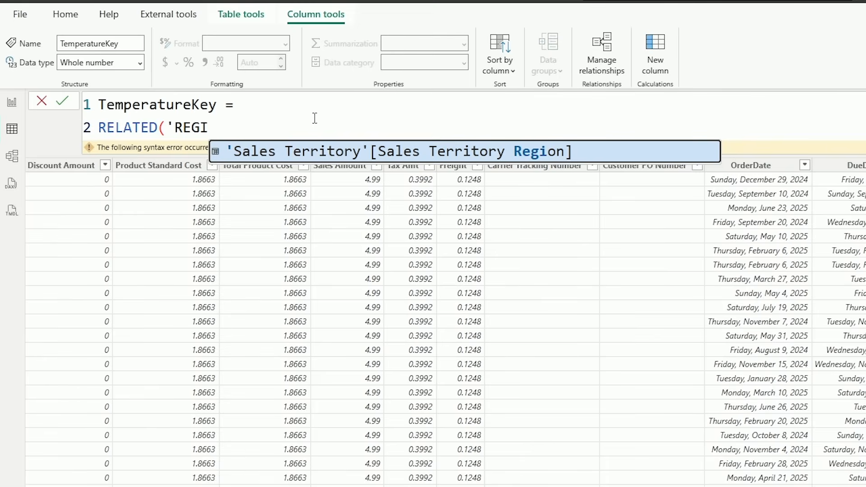
{"action": "key", "text": "Tab"}
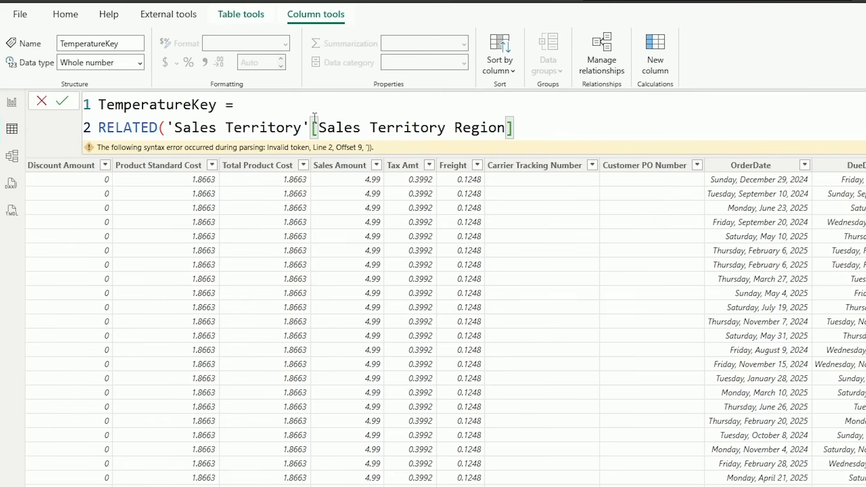
{"action": "type", "text": ")"}
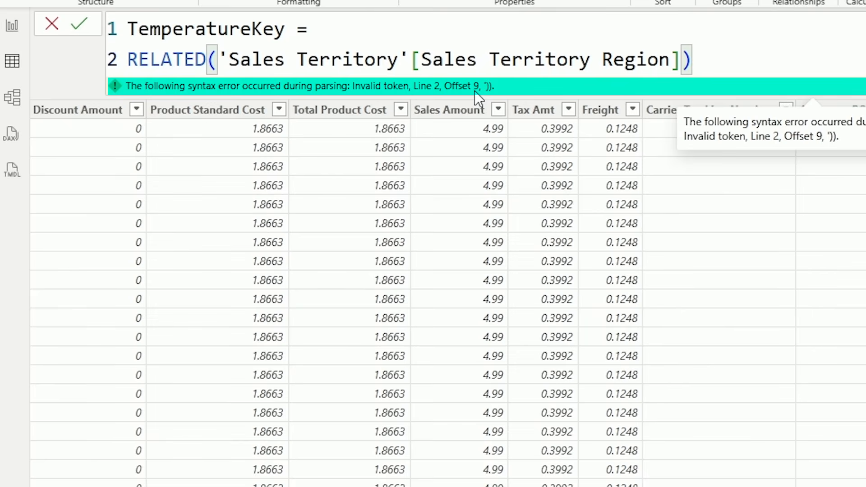
{"action": "left_click", "coordinate": [79, 30]}
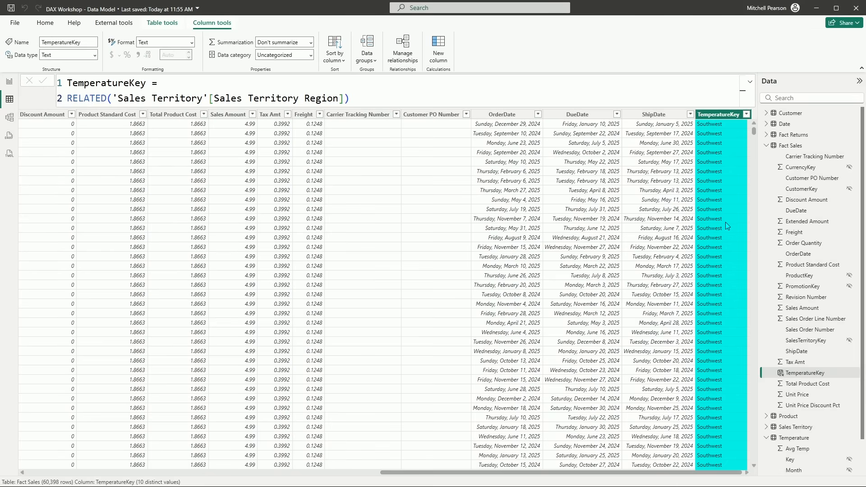
- Examine the distinct values in the TemperatureKey column of the Fact Sales table
{"action": "left_click", "coordinate": [747, 114]}
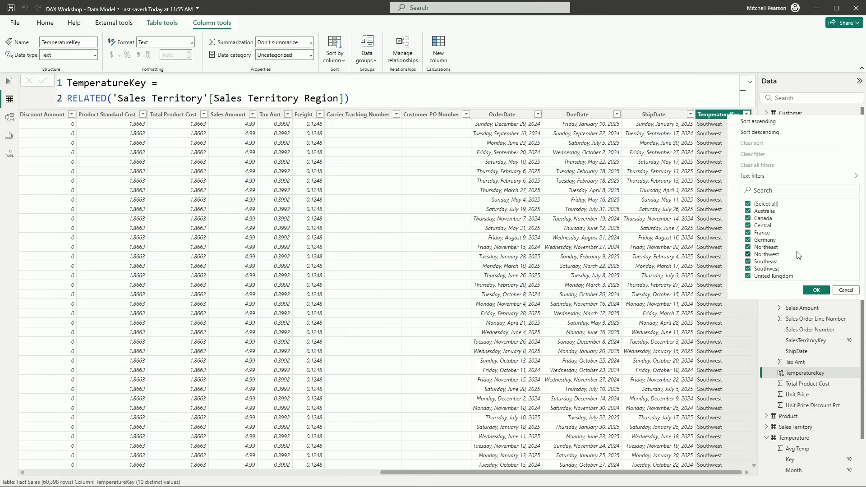
{"action": "left_click", "coordinate": [816, 290]}
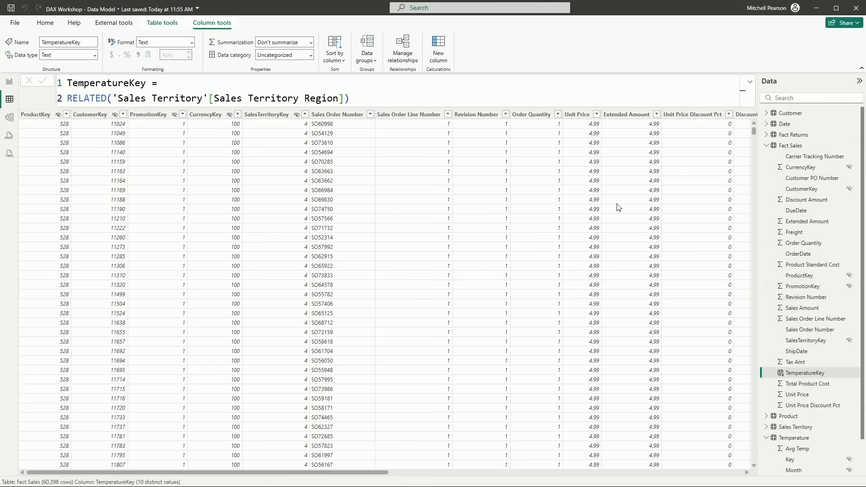
{"action": "left_click_drag", "start_coordinate": [352, 473], "coordinate": [707, 482]}
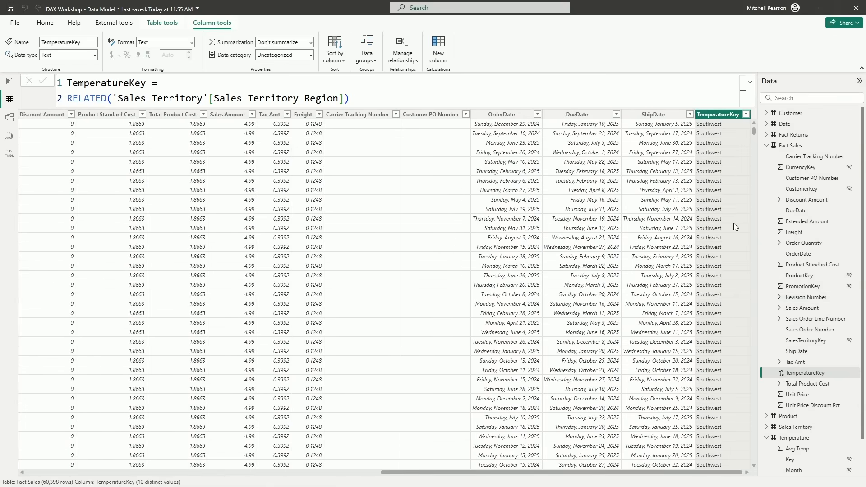
- Append the & operator to the TemperatureKey formula and try to reference the Date table directly without RELATED
{"action": "left_click", "coordinate": [384, 100]}
{"action": "type", "text": "&"}
{"action": "type", "text": "'"}
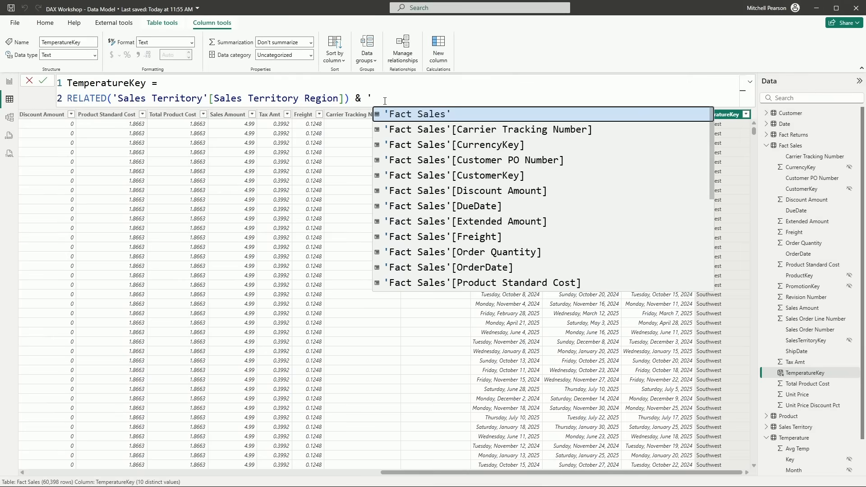
{"action": "type", "text": "dATE"}
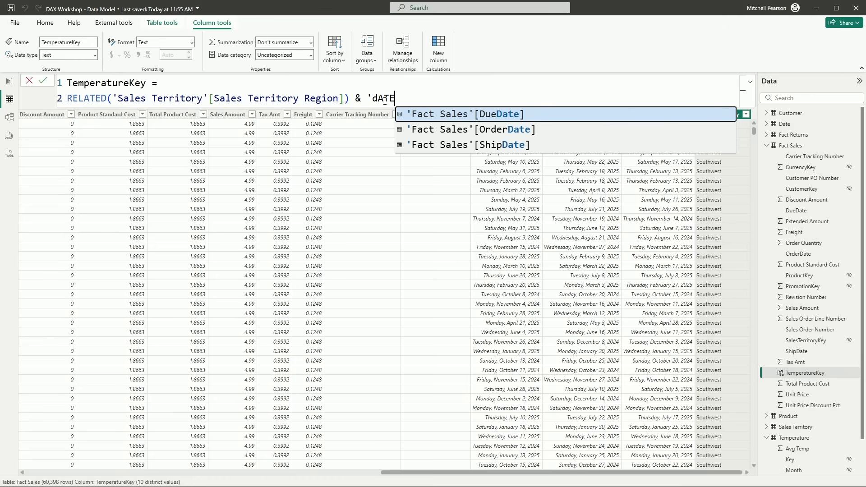
{"action": "key", "text": "BackSpace"}
{"action": "key", "text": "BackSpace"}
{"action": "key", "text": "BackSpace"}
{"action": "key", "text": "BackSpace"}
{"action": "key", "text": "BackSpace"}
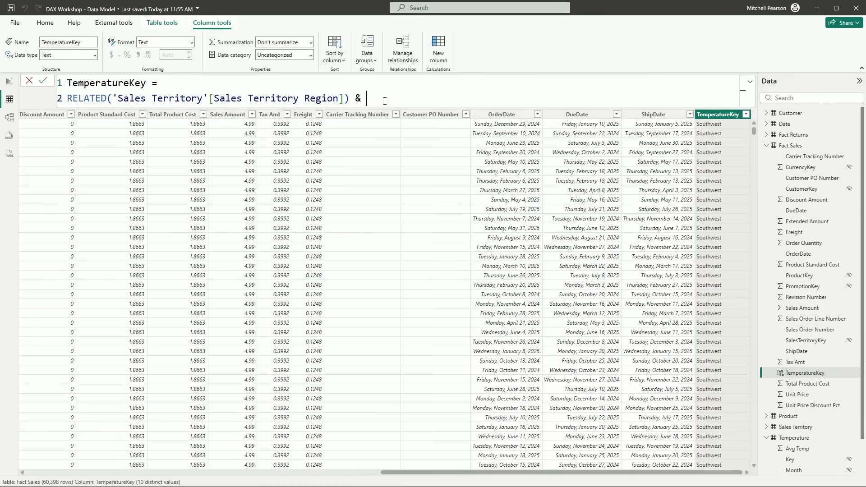
- Append RELATED('Date'[Month Number Of Year]) to the TemperatureKey formula after the & operator and commit it
{"action": "type", "text": "RELATED("}
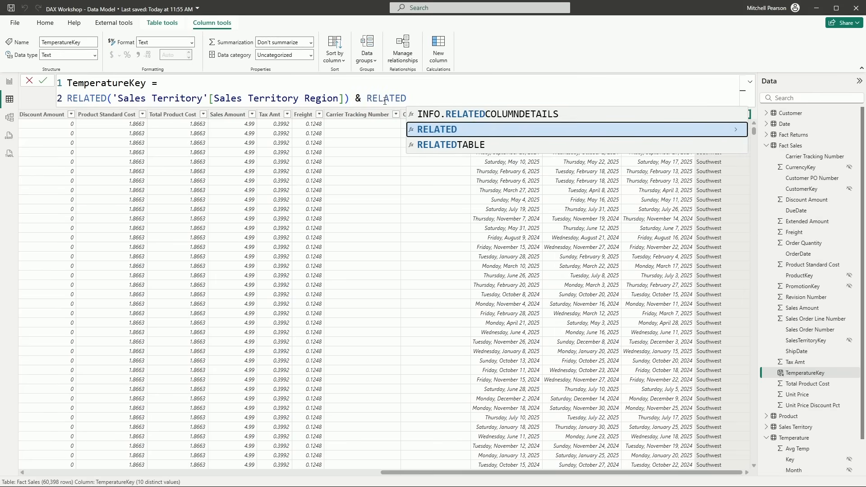
{"action": "type", "text": "'M"}
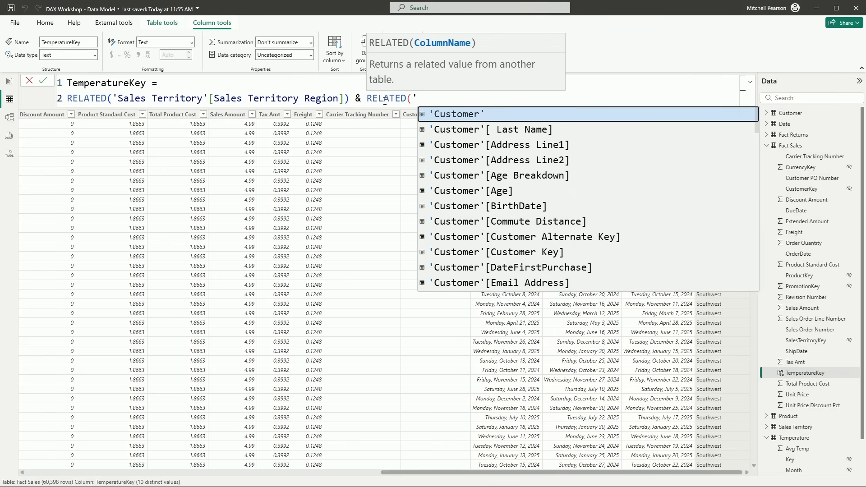
{"action": "type", "text": "ON"}
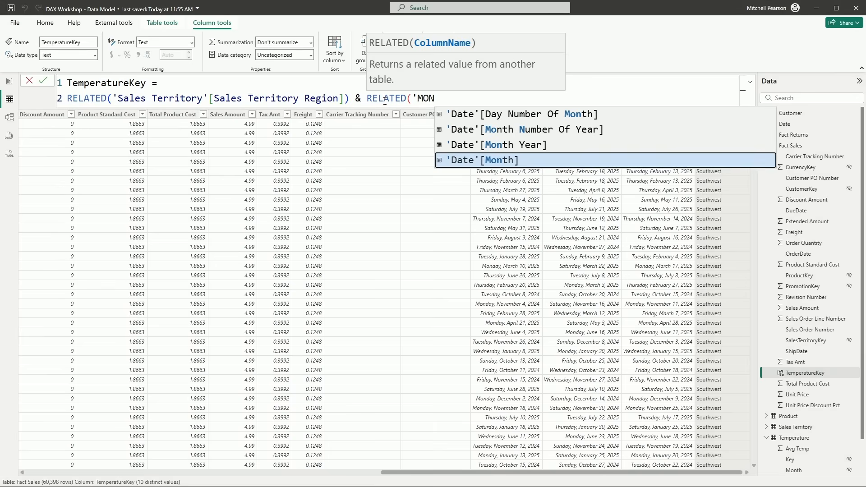
{"action": "key", "text": "Up"}
{"action": "key", "text": "Up"}
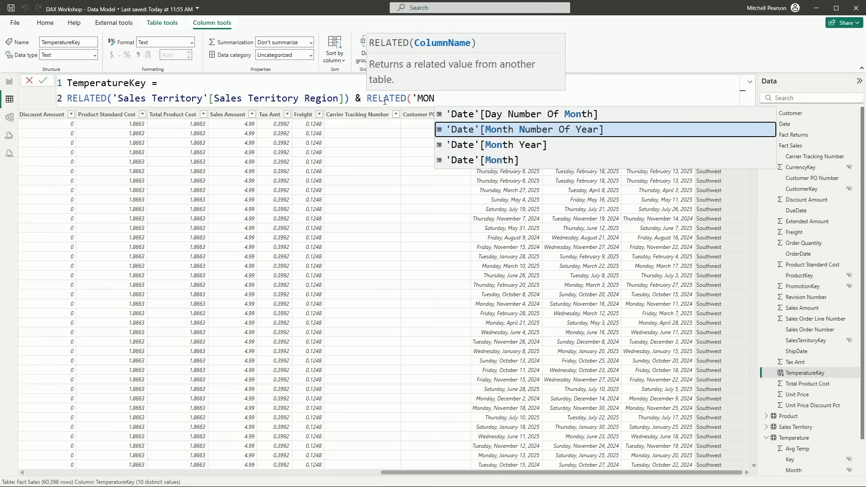
{"action": "key", "text": "Tab"}
{"action": "type", "text": ")"}
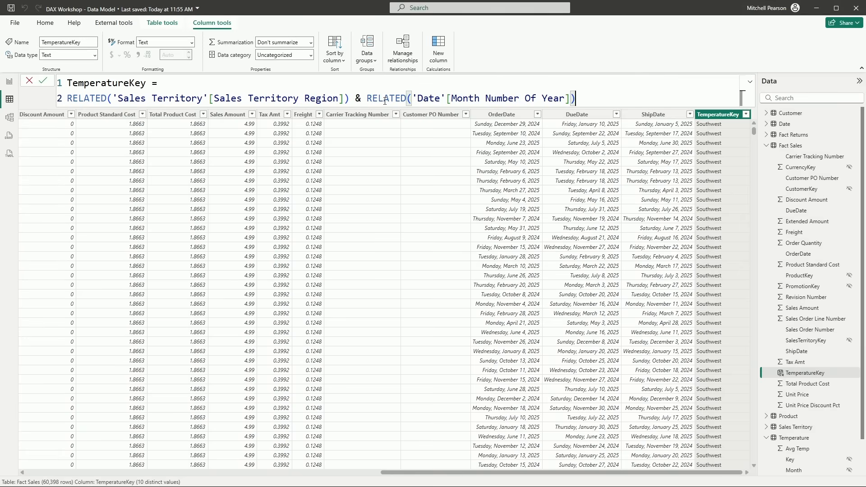
{"action": "key", "text": "Return"}
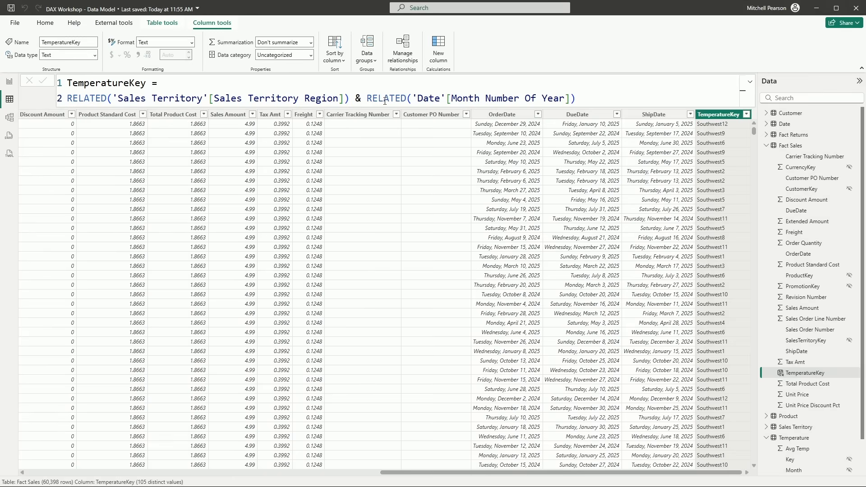
- Create and save an active one-to-many relationship from Key in the Temperature table to TemperatureKey in the Fact Sales table
{"action": "left_click", "coordinate": [12, 126]}
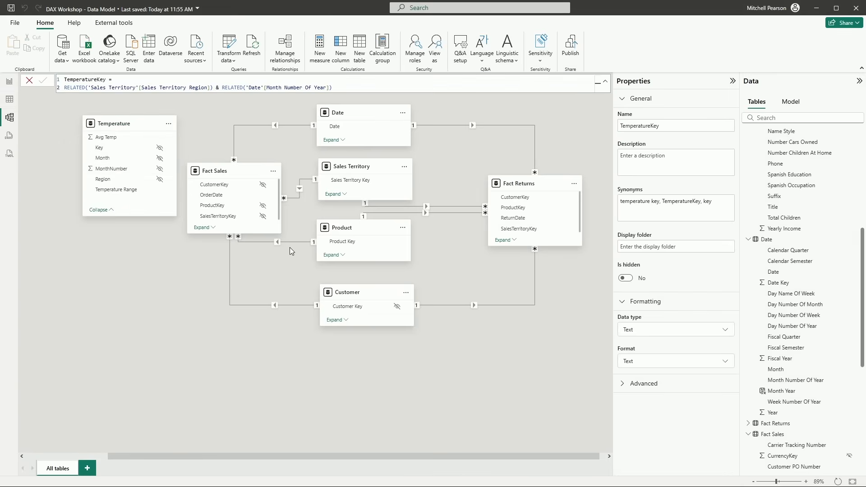
{"action": "left_click", "coordinate": [207, 229]}
{"action": "scroll", "coordinate": [242, 248], "scroll_direction": "down", "scroll_amount": 2}
{"action": "scroll", "coordinate": [245, 285], "scroll_direction": "down", "scroll_amount": 5}
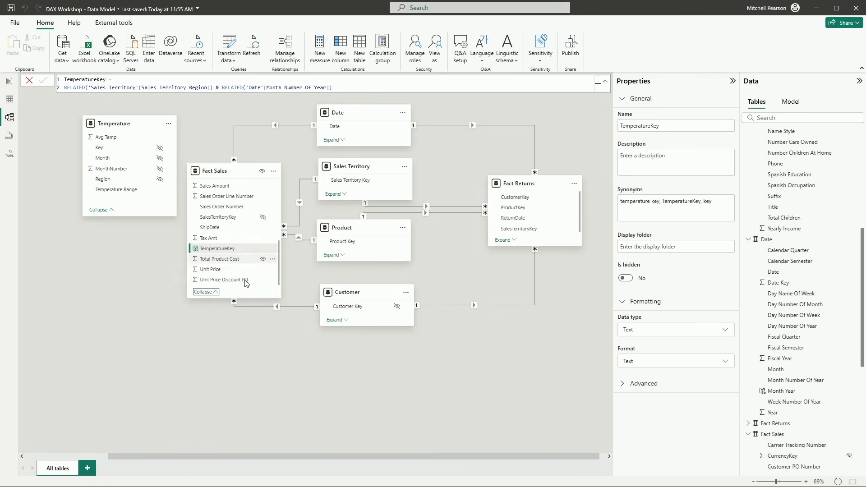
{"action": "left_click_drag", "start_coordinate": [108, 151], "coordinate": [230, 250]}
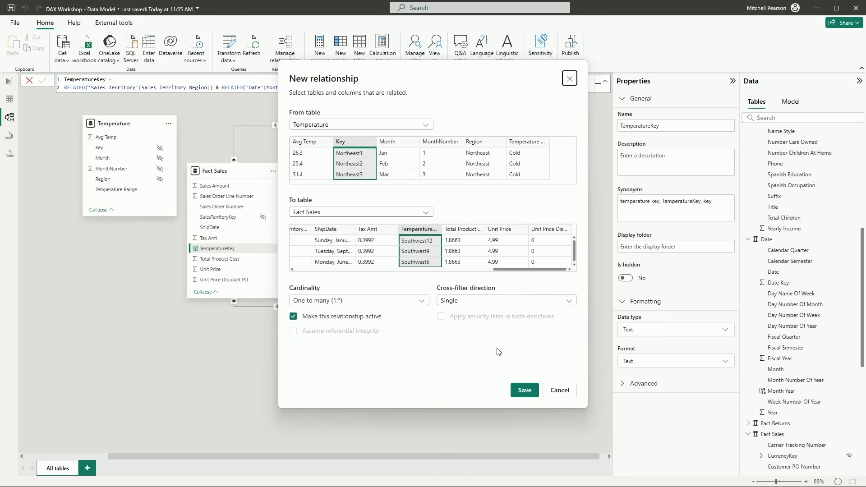
{"action": "left_click", "coordinate": [521, 392]}
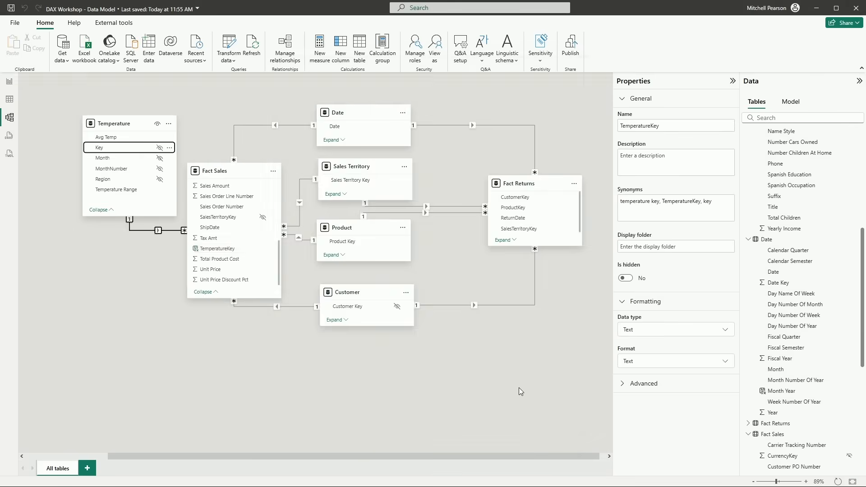
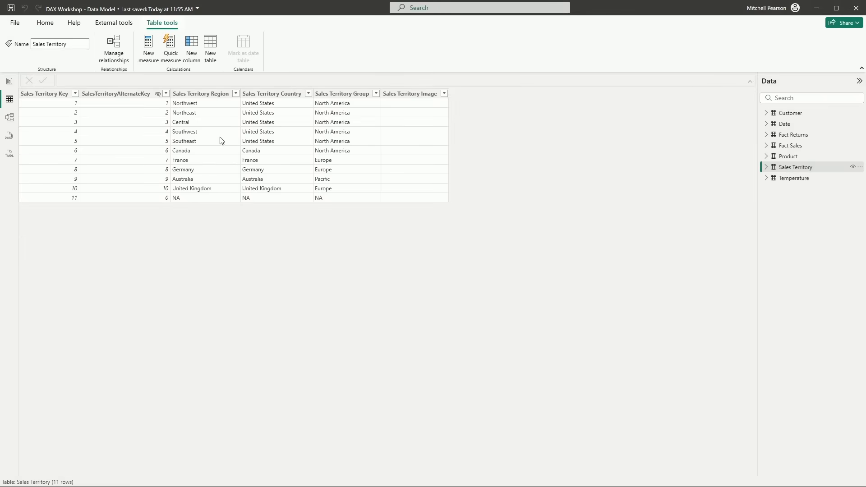
- Move the Year matrix on the report page toward the centre and remove Year from its rows
{"action": "left_click", "coordinate": [10, 84]}
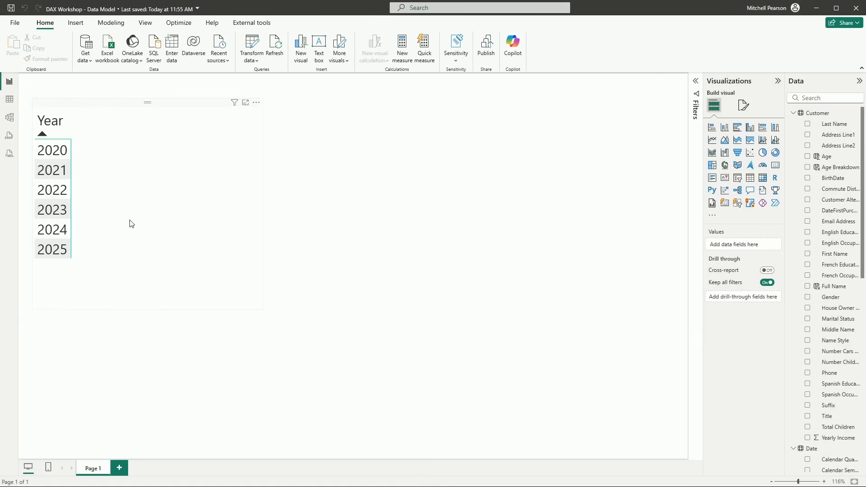
{"action": "left_click", "coordinate": [143, 212]}
{"action": "left_click_drag", "start_coordinate": [143, 212], "coordinate": [235, 218]}
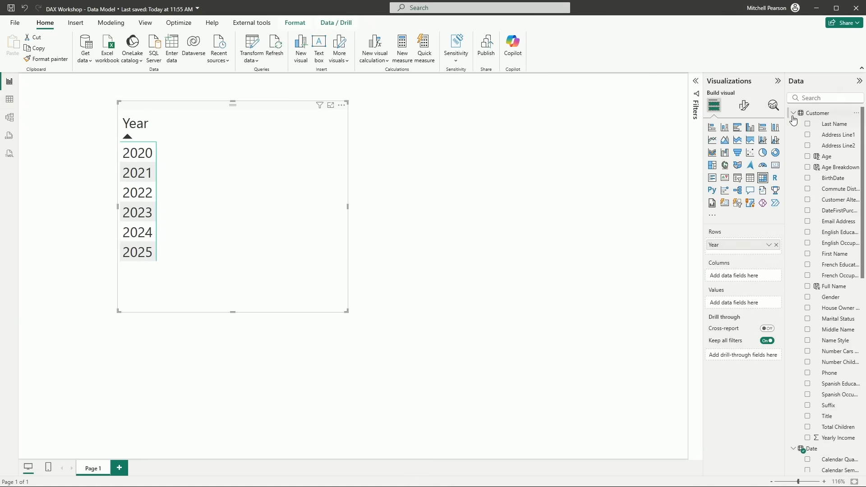
{"action": "left_click", "coordinate": [793, 113]}
{"action": "left_click_drag", "start_coordinate": [728, 172], "coordinate": [706, 171]}
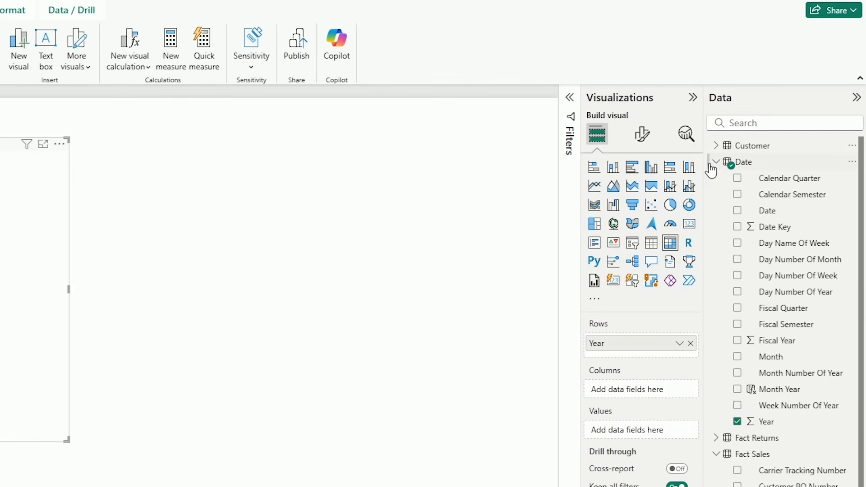
{"action": "left_click", "coordinate": [716, 162]}
{"action": "left_click", "coordinate": [690, 344]}
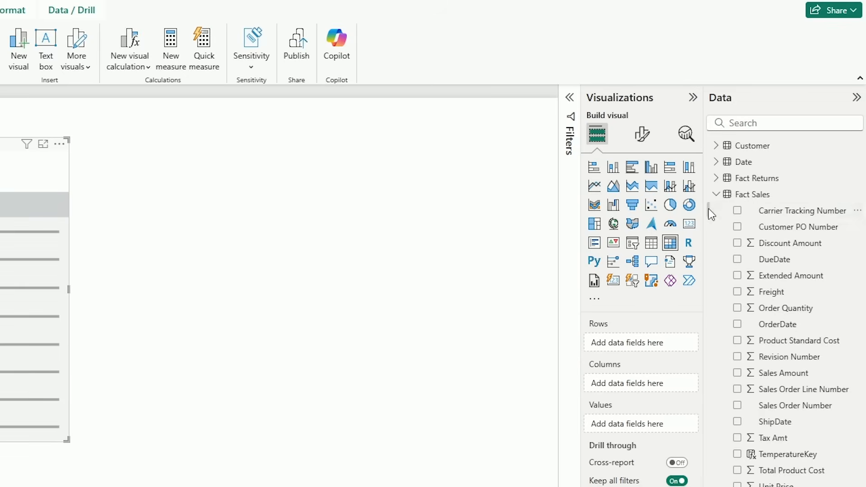
- Add Sales Territory Region to the matrix rows and enlarge the matrix to fit all the regions
{"action": "left_click", "coordinate": [716, 194]}
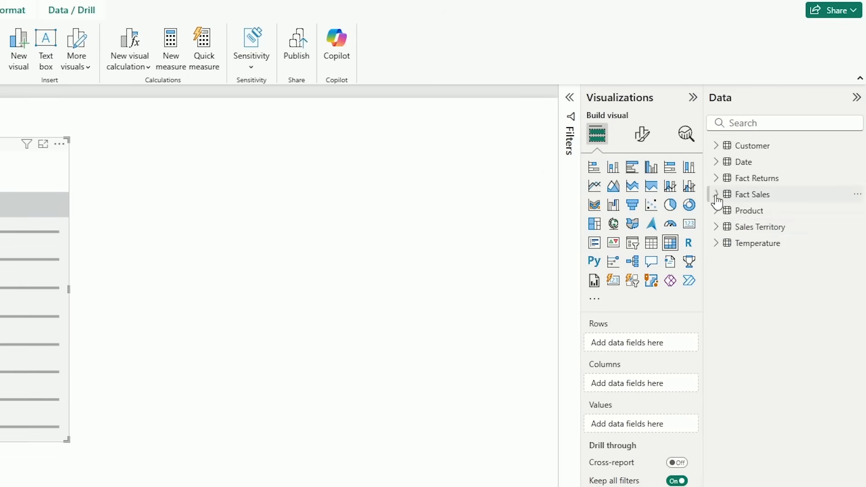
{"action": "left_click", "coordinate": [716, 228]}
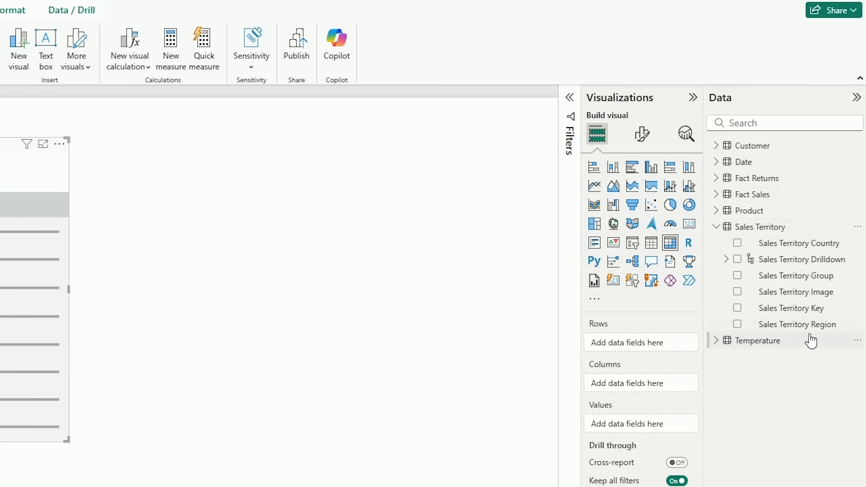
{"action": "left_click_drag", "start_coordinate": [810, 337], "coordinate": [428, 285]}
{"action": "left_click_drag", "start_coordinate": [477, 259], "coordinate": [180, 230]}
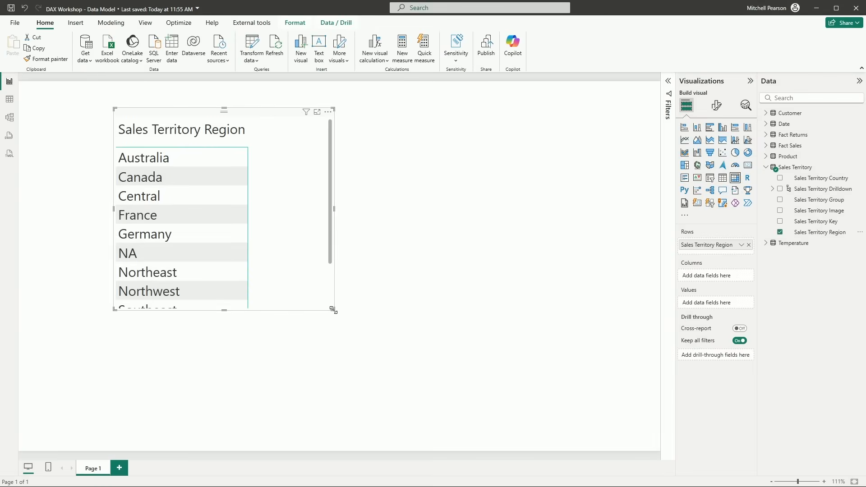
{"action": "left_click_drag", "start_coordinate": [332, 309], "coordinate": [372, 396]}
- Add Sales Amount from Fact Sales to the matrix values and sort the matrix by it in descending order
{"action": "left_click", "coordinate": [766, 167]}
{"action": "left_click", "coordinate": [765, 146]}
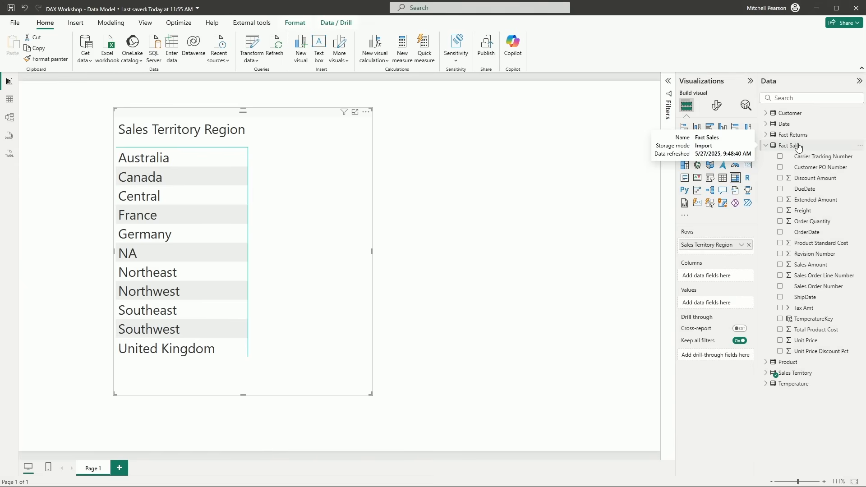
{"action": "left_click", "coordinate": [780, 265]}
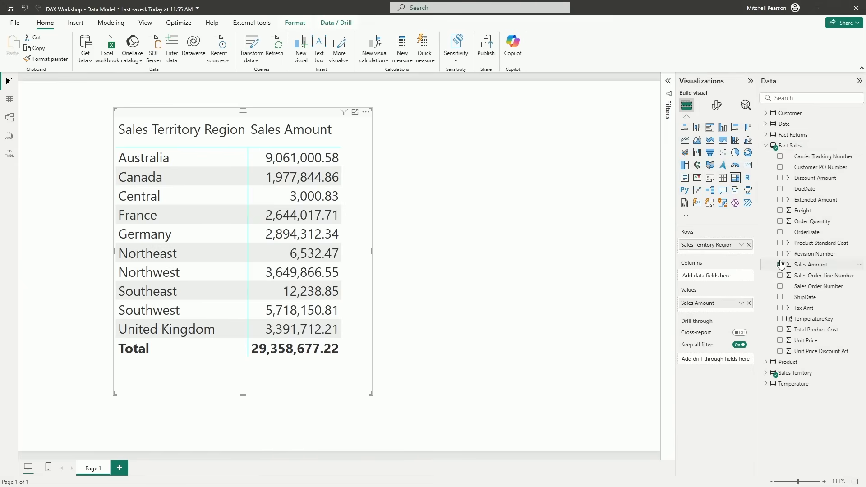
{"action": "left_click", "coordinate": [299, 145]}
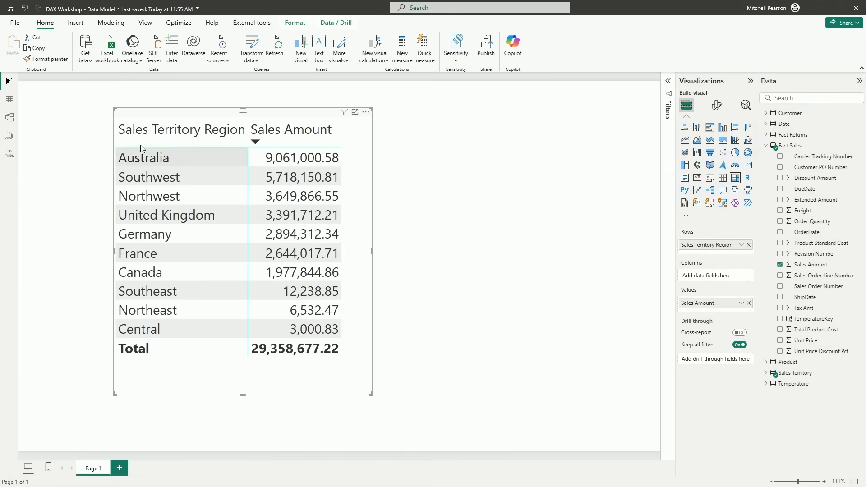
- Start a calculated column named Region Sales in the Sales Territory table, with its expression beginning on a new line
{"action": "left_click", "coordinate": [9, 101]}
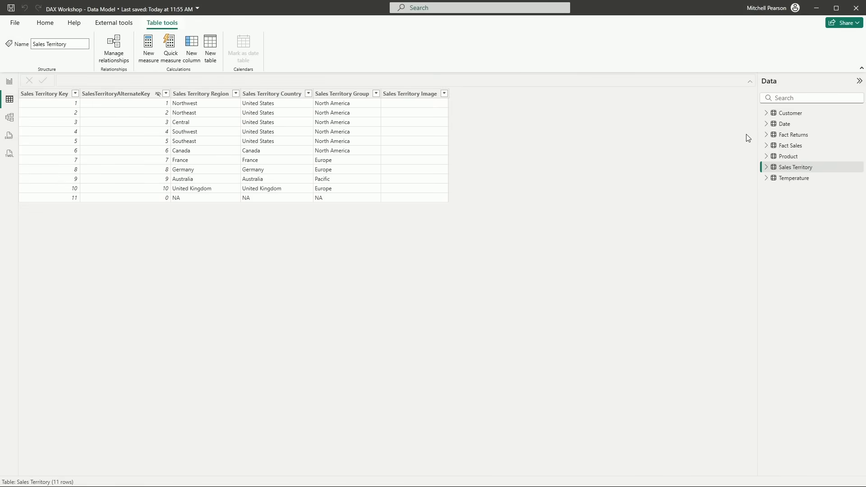
{"action": "right_click", "coordinate": [787, 168]}
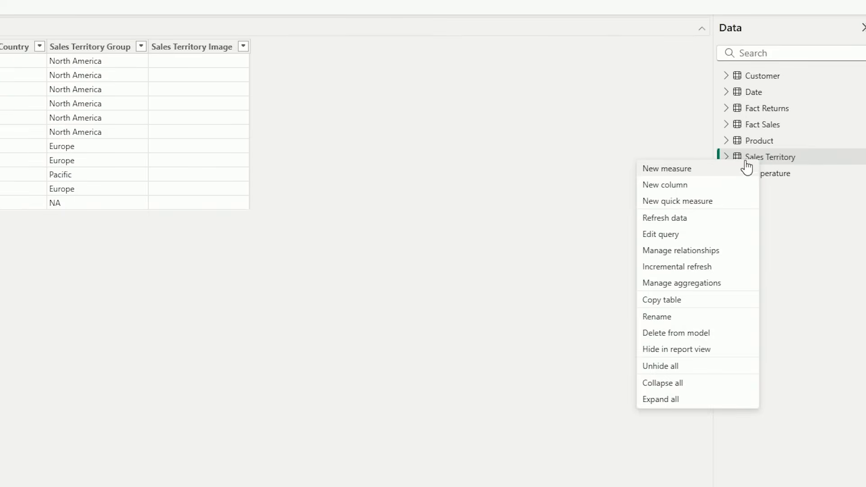
{"action": "left_click", "coordinate": [693, 195]}
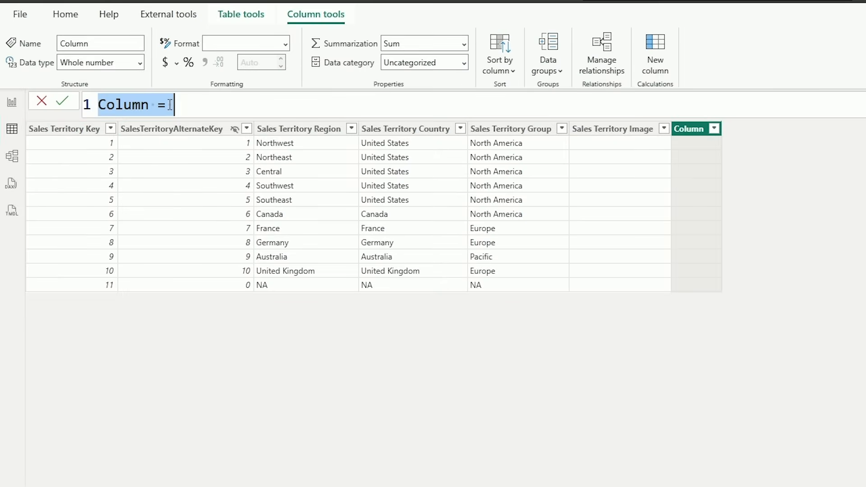
{"action": "left_click", "coordinate": [160, 105]}
{"action": "key", "text": "Left"}
{"action": "key", "text": "ctrl+shift+Left"}
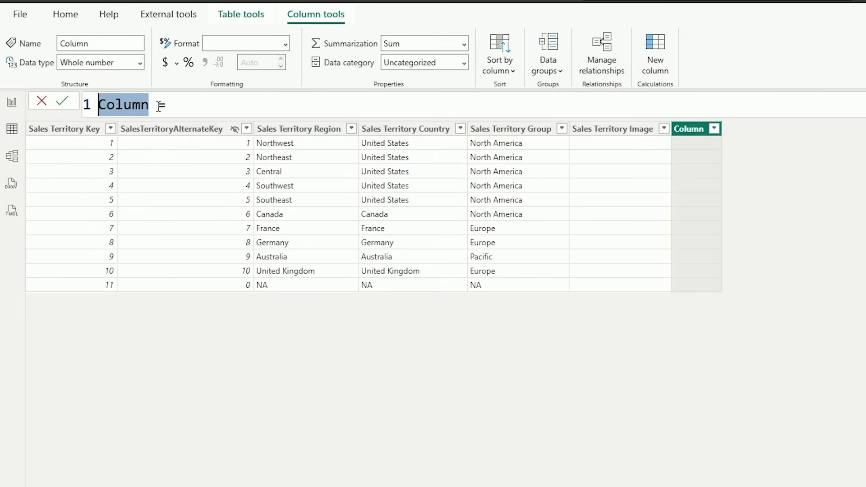
{"action": "type", "text": "REG"}
{"action": "key", "text": "BackSpace"}
{"action": "key", "text": "BackSpace"}
{"action": "key", "text": "BackSpace"}
{"action": "type", "text": "Region Sales"}
{"action": "key", "text": "End"}
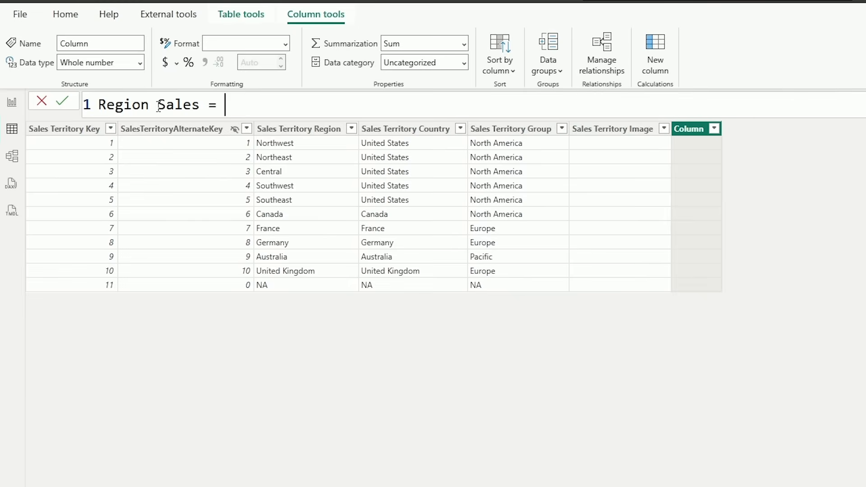
{"action": "key", "text": "shift+Return"}
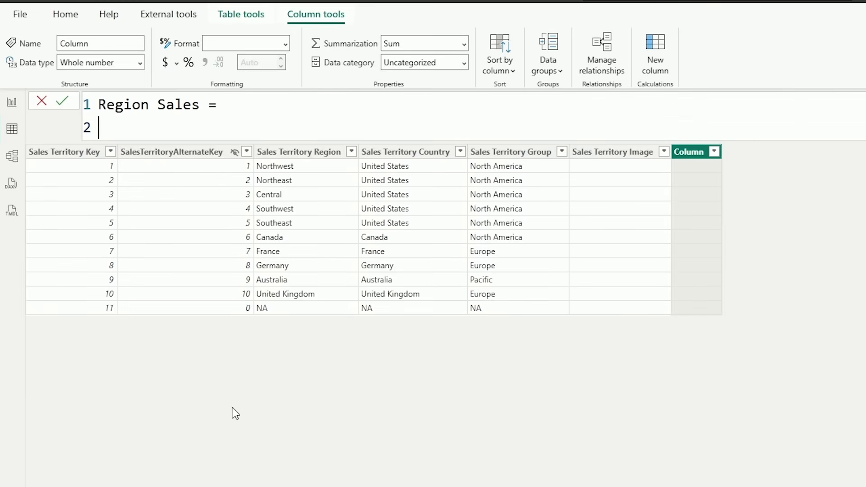
- Enter SUM('Fact Sales'[Sales Amount]) as the Region Sales expression and commit it
{"action": "type", "text": "SUM("}
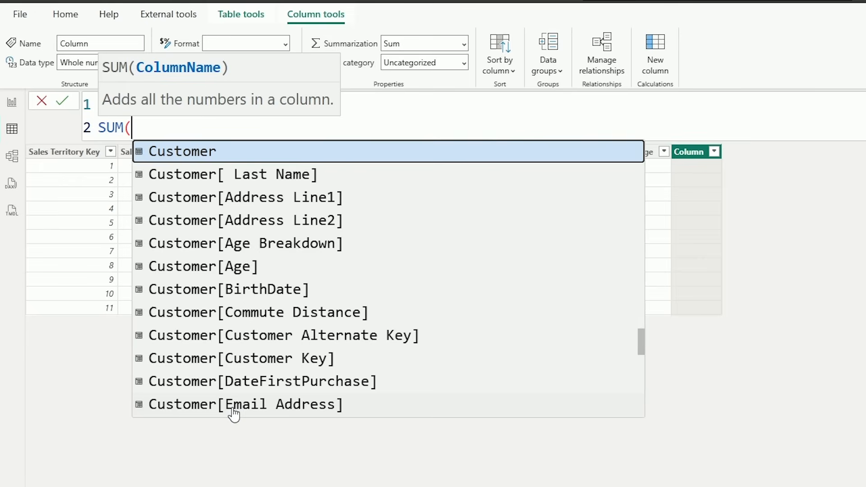
{"action": "type", "text": "'F"}
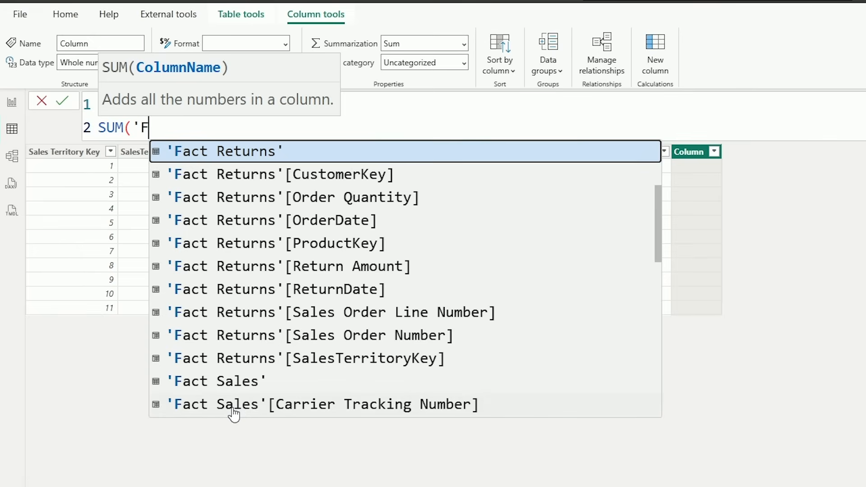
{"action": "type", "text": "ACT SAL"}
{"action": "key", "text": "Tab"}
{"action": "type", "text": "["}
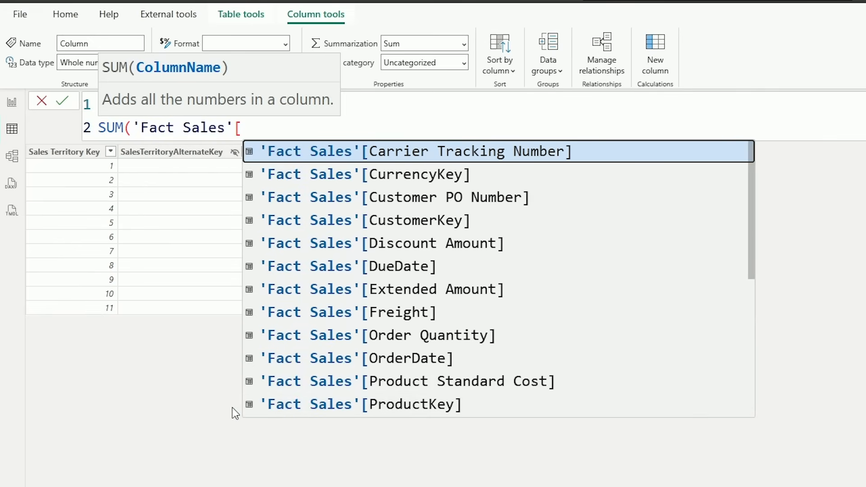
{"action": "type", "text": "SA"}
{"action": "key", "text": "Tab"}
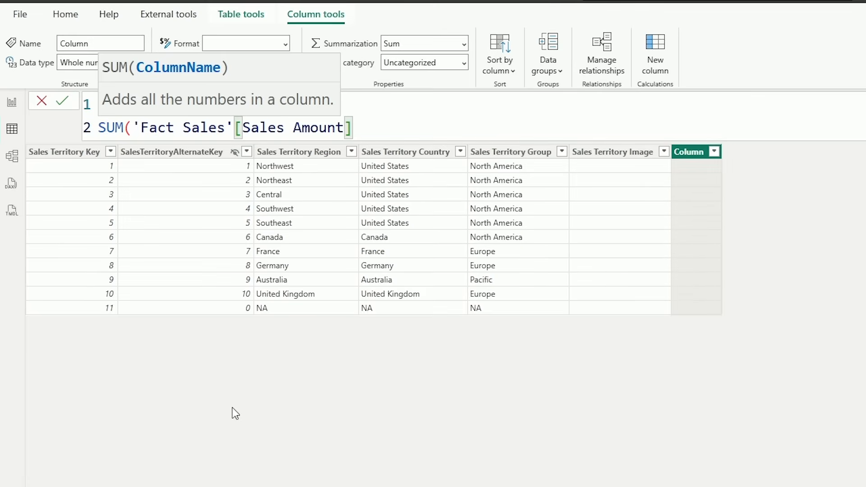
{"action": "type", "text": ")"}
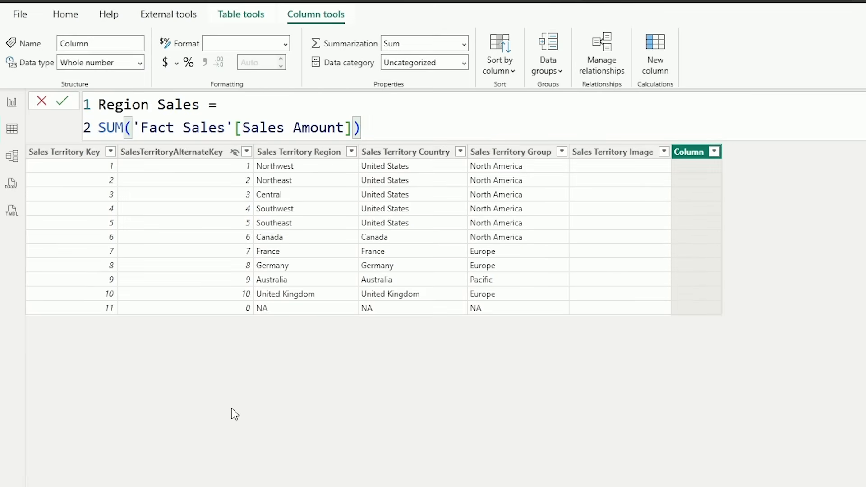
{"action": "key", "text": "Return"}
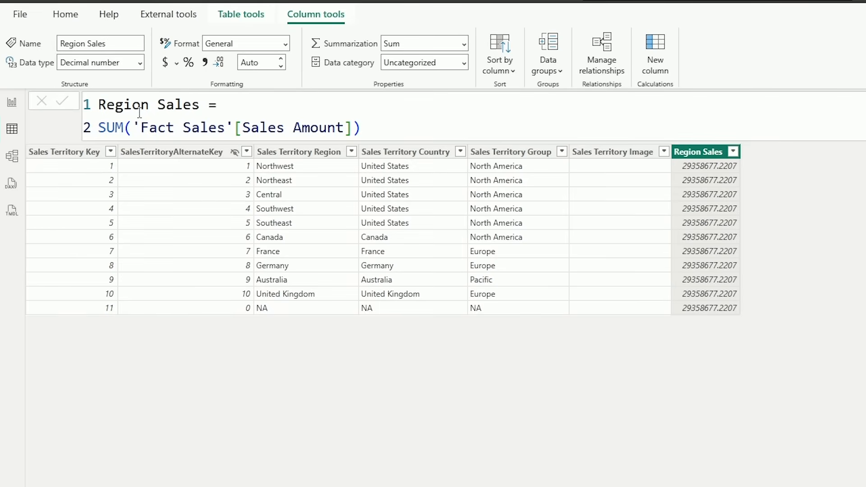
- Replace the SUM expression in the Region Sales formula with RELATEDTABLE('Fact Sales')
{"action": "left_click", "coordinate": [135, 131]}
{"action": "left_click", "coordinate": [347, 130]}
{"action": "left_click_drag", "start_coordinate": [347, 129], "coordinate": [99, 129]}
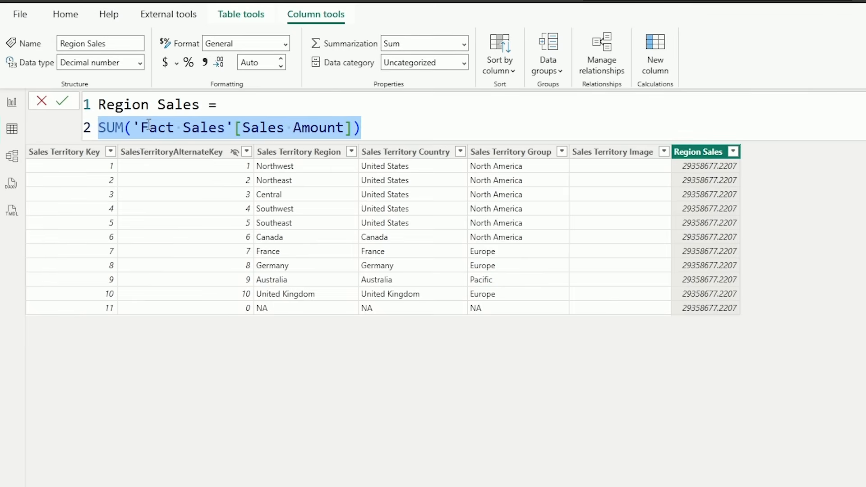
{"action": "key", "text": "BackSpace"}
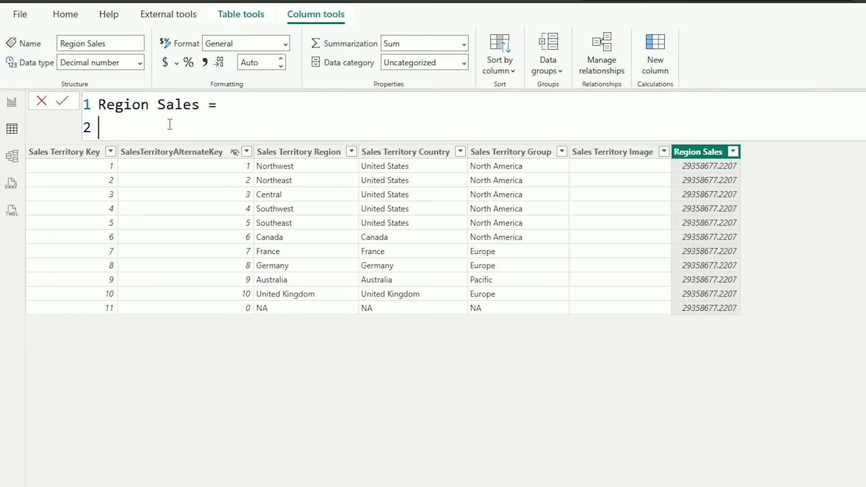
{"action": "type", "text": "RELATEDTABLE("}
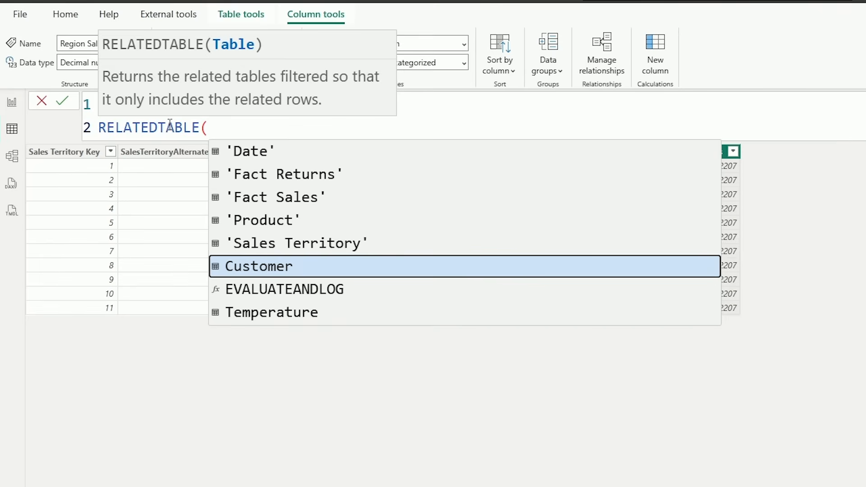
{"action": "type", "text": "'SALES"}
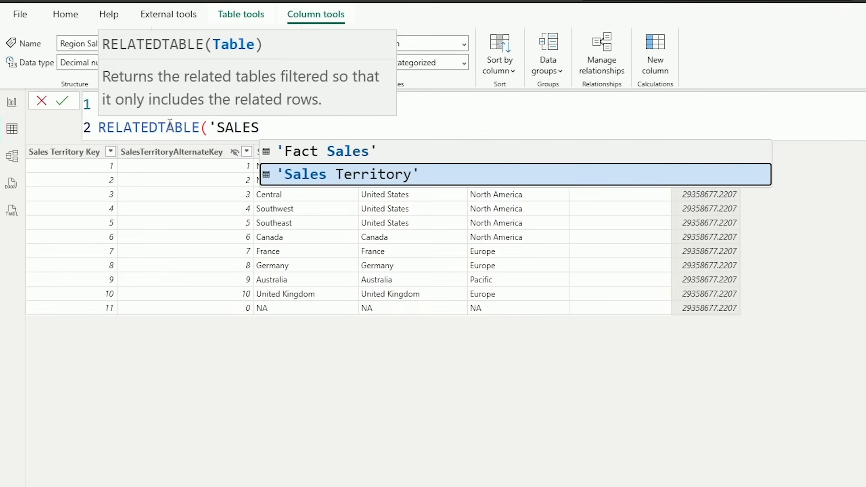
{"action": "key", "text": "Up"}
{"action": "key", "text": "Tab"}
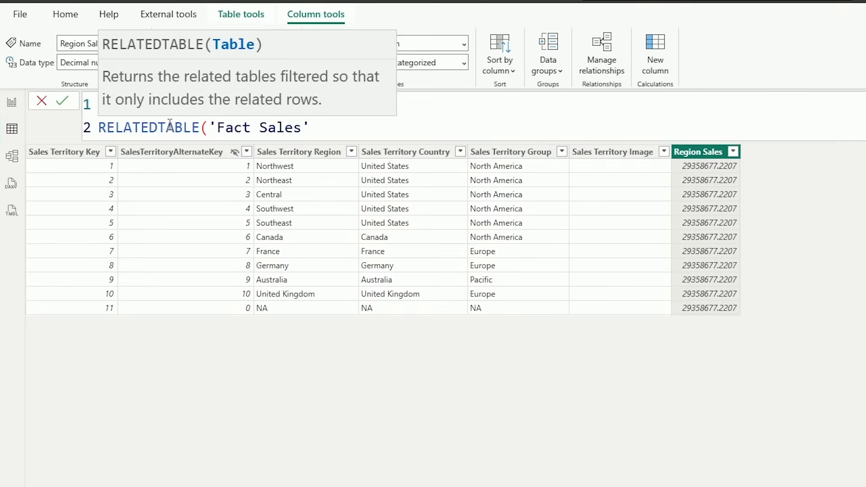
{"action": "type", "text": ")"}
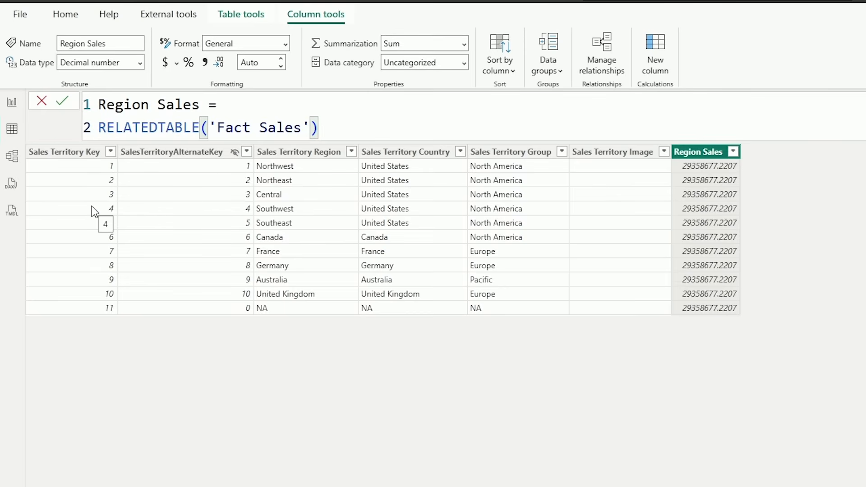
- Wrap RELATEDTABLE('Fact Sales') in COUNTROWS, with RELATEDTABLE indented and the closing parenthesis on its own line
{"action": "left_click", "coordinate": [243, 111]}
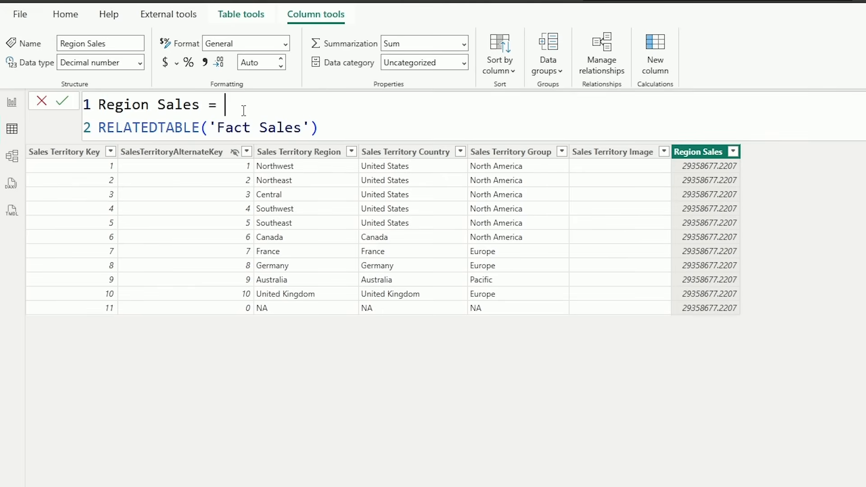
{"action": "key", "text": "Return"}
{"action": "type", "text": "countr"}
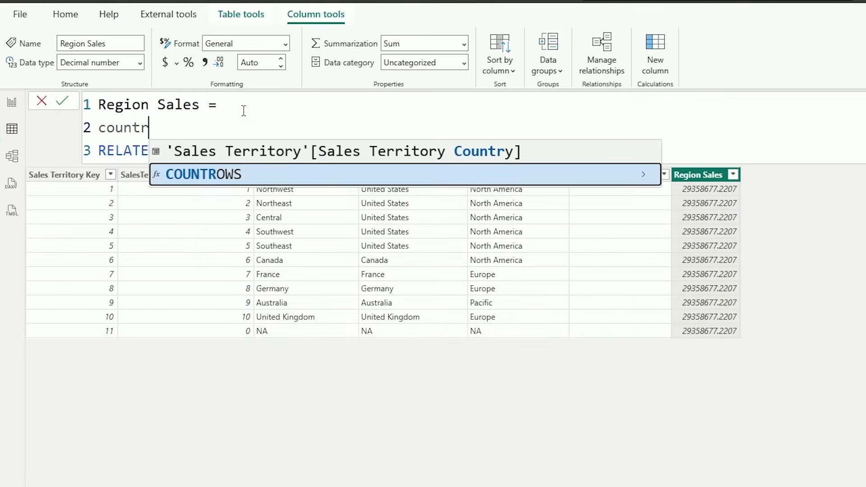
{"action": "type", "text": "ows"}
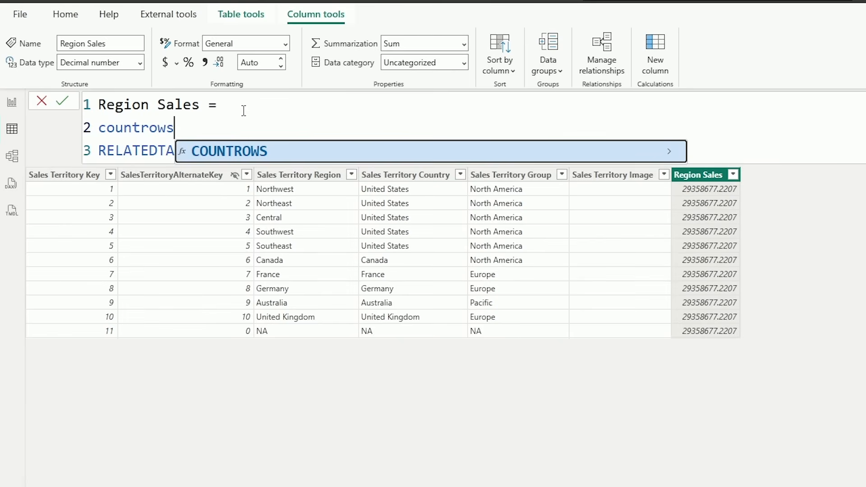
{"action": "type", "text": "("}
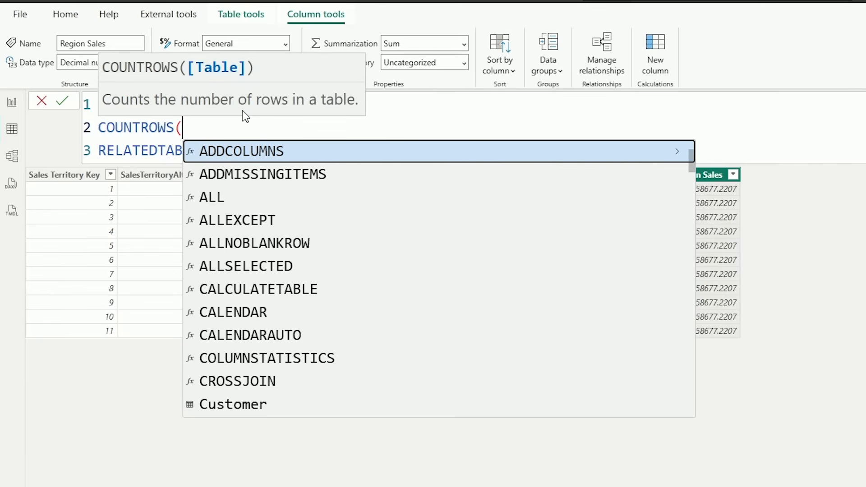
{"action": "left_click", "coordinate": [157, 127]}
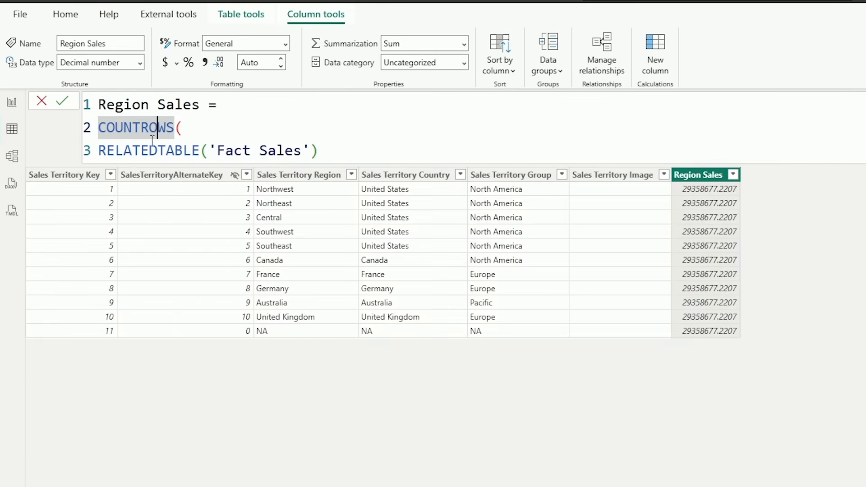
{"action": "left_click", "coordinate": [101, 153]}
{"action": "key", "text": "Tab"}
{"action": "left_click", "coordinate": [389, 155]}
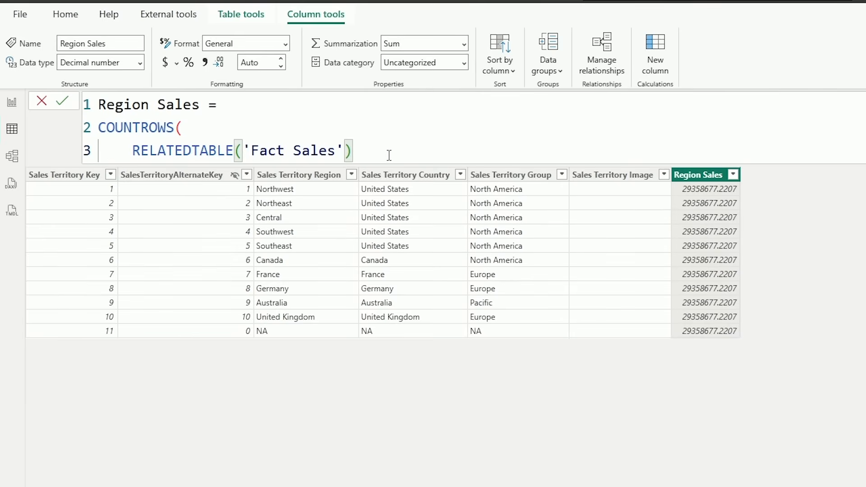
{"action": "key", "text": "Return"}
{"action": "type", "text": ")"}
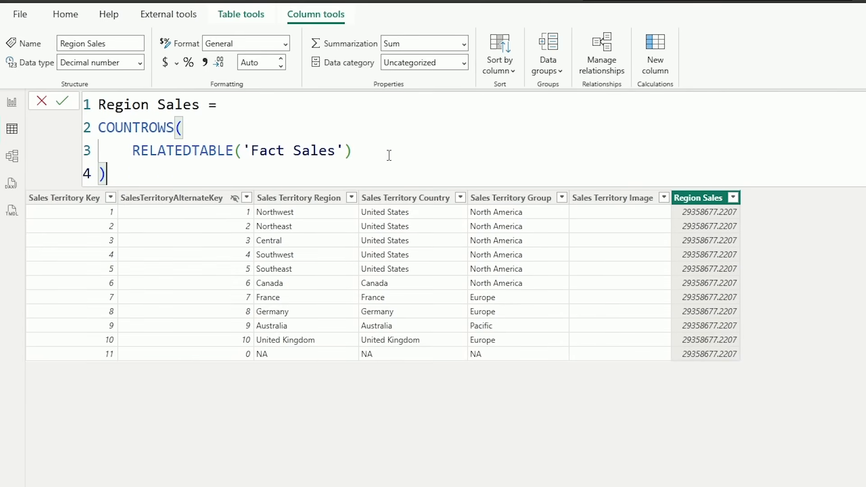
- Commit the COUNTROWS formula and comment out its RELATEDTABLE and closing parenthesis lines
{"action": "key", "text": "Return"}
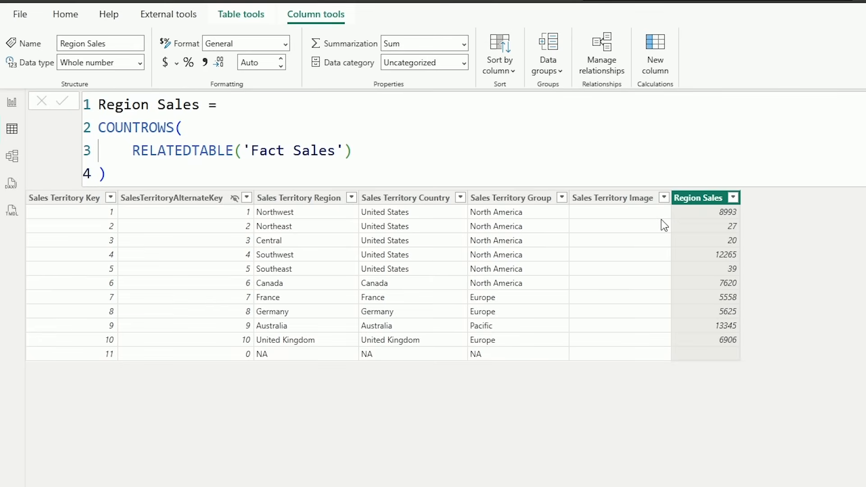
{"action": "left_click", "coordinate": [113, 153]}
{"action": "left_click_drag", "start_coordinate": [112, 152], "coordinate": [162, 170]}
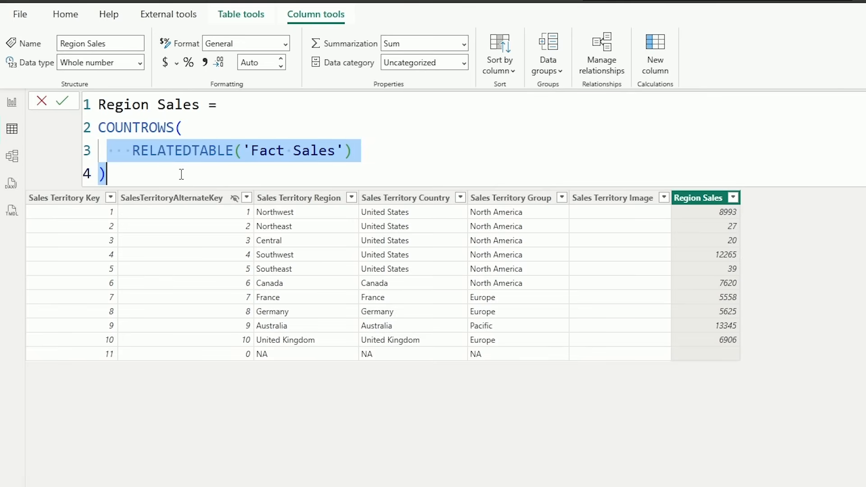
{"action": "key", "text": "ctrl+slash"}
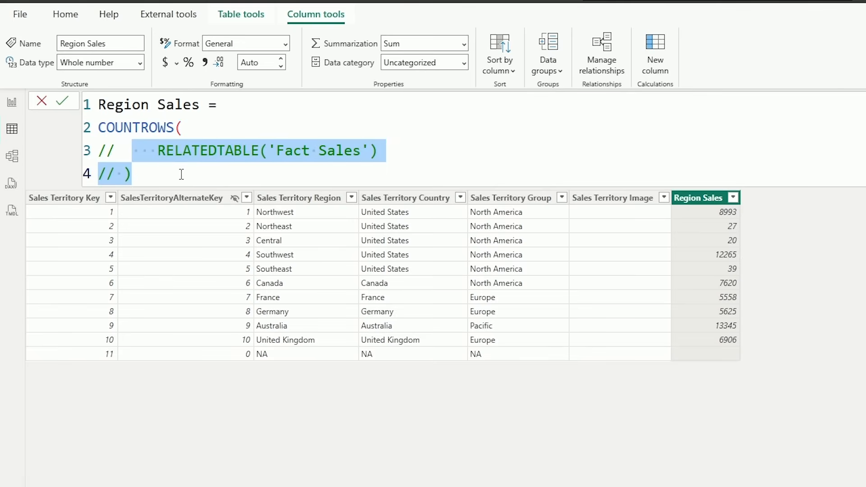
- Complete the uncommented Region Sales expression as COUNTROWS( 'Fact Sales' ) and commit it
{"action": "key", "text": "Up"}
{"action": "key", "text": "Up"}
{"action": "key", "text": "End"}
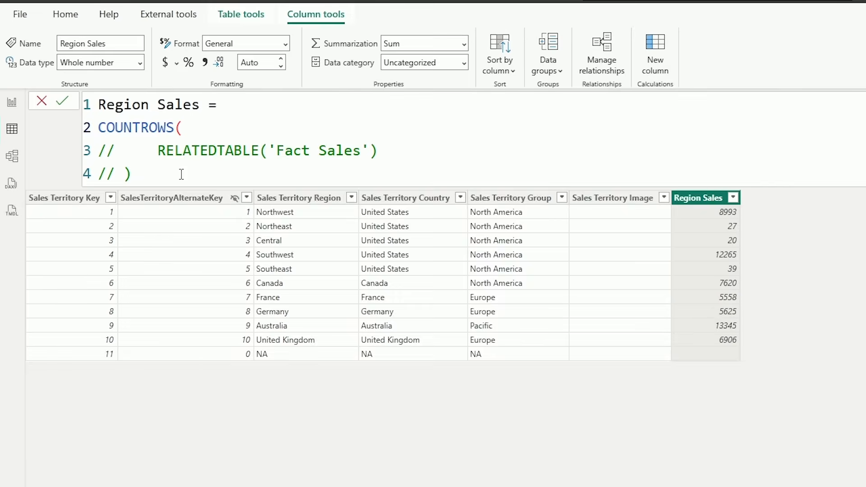
{"action": "type", "text": "'fact"}
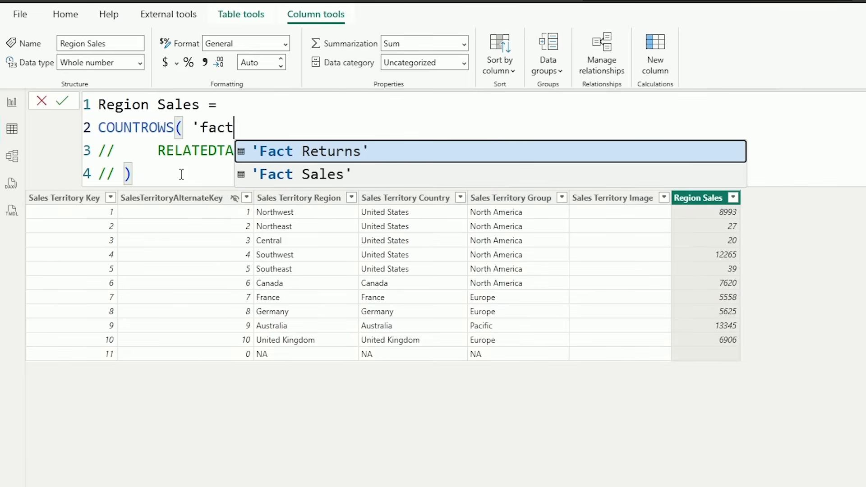
{"action": "key", "text": "Down"}
{"action": "key", "text": "Tab"}
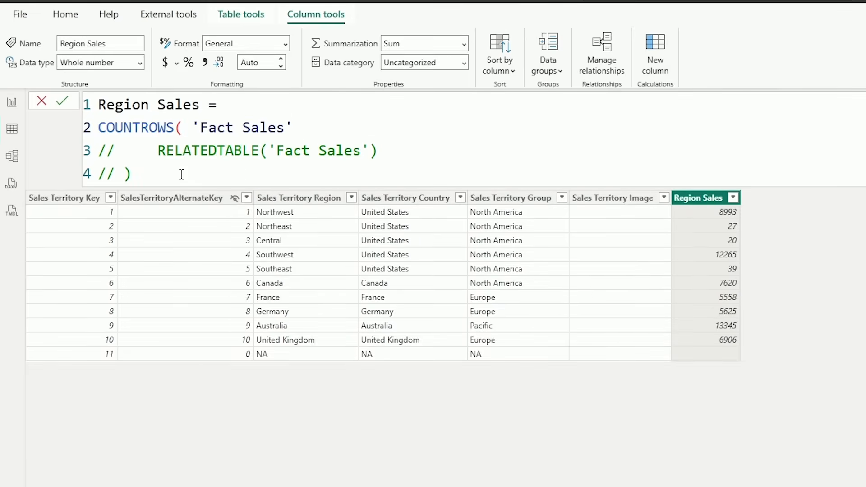
{"action": "type", "text": ")"}
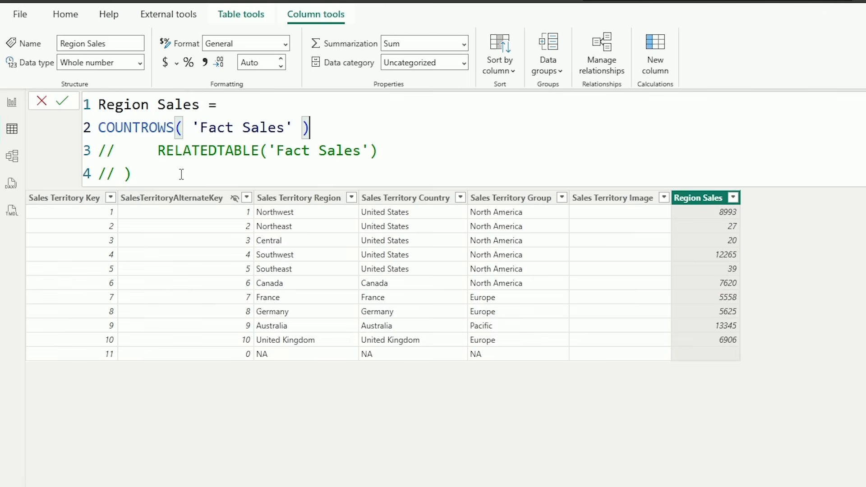
{"action": "key", "text": "Return"}
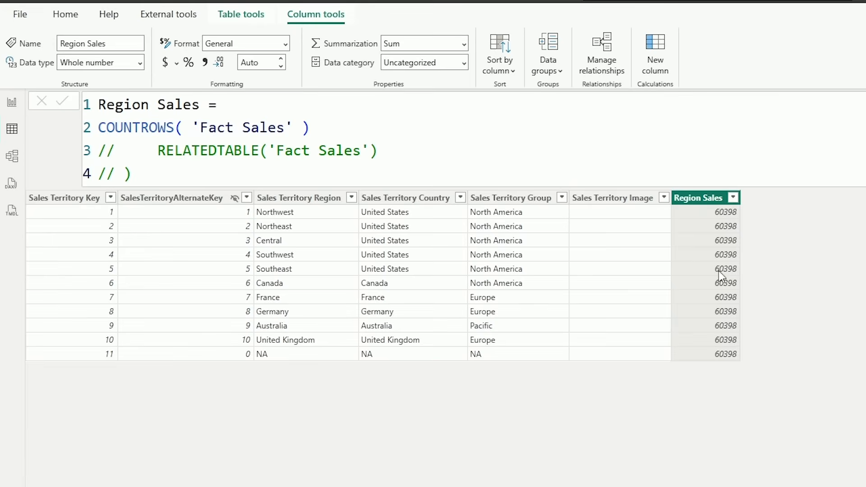
- Restore the expression to COUNTROWS around RELATEDTABLE('Fact Sales') by removing the direct table argument and uncommenting the last two lines, and commit it
{"action": "left_click_drag", "start_coordinate": [192, 127], "coordinate": [293, 127]}
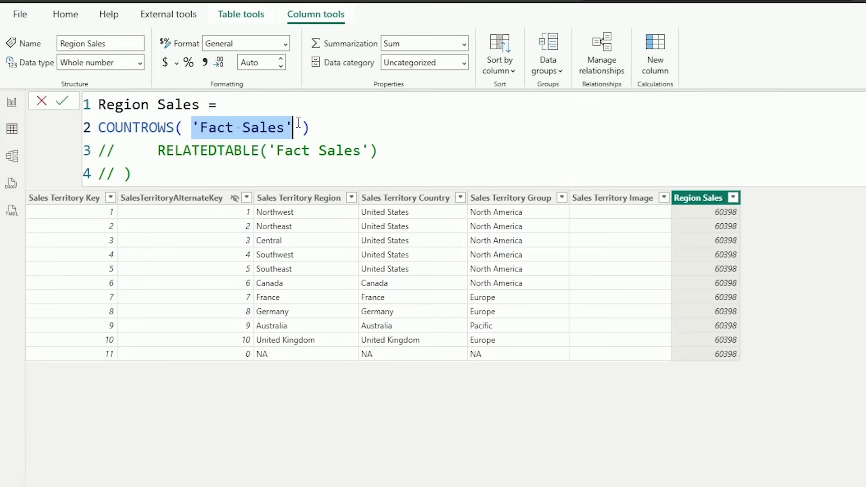
{"action": "key", "text": "BackSpace"}
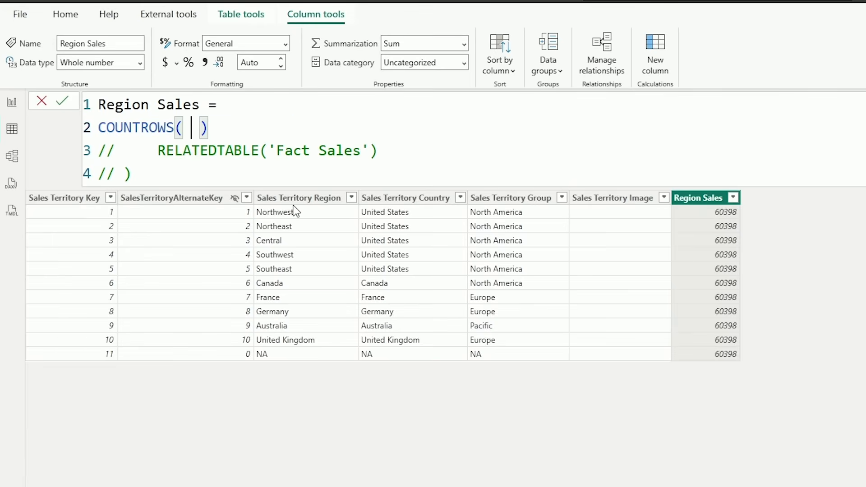
{"action": "key", "text": "ctrl+space"}
{"action": "key", "text": "Delete"}
{"action": "left_click", "coordinate": [143, 174]}
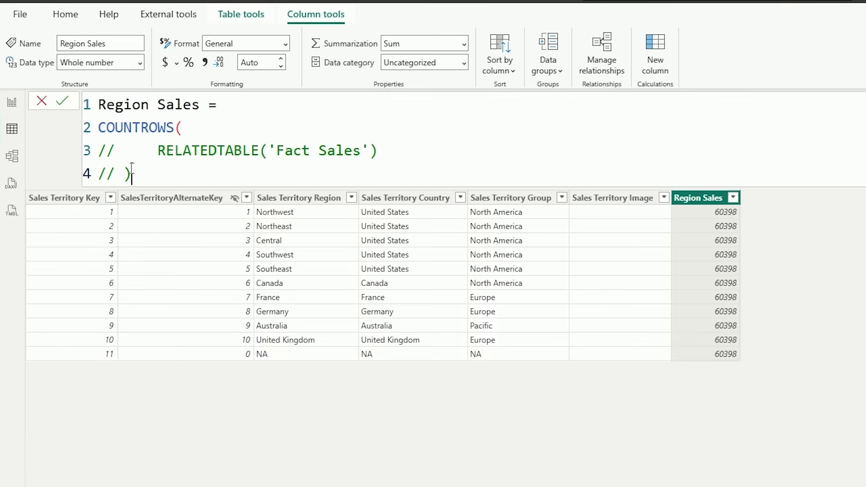
{"action": "left_click_drag", "start_coordinate": [143, 174], "coordinate": [106, 153]}
{"action": "key", "text": "ctrl+slash"}
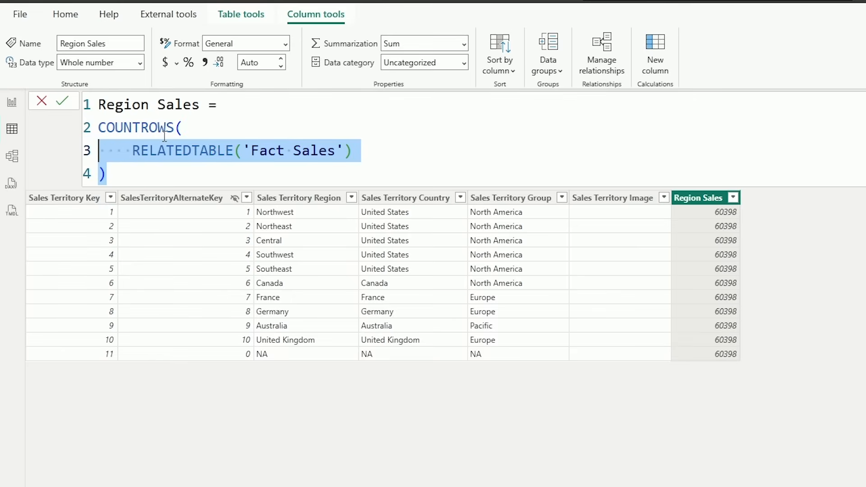
{"action": "key", "text": "Right"}
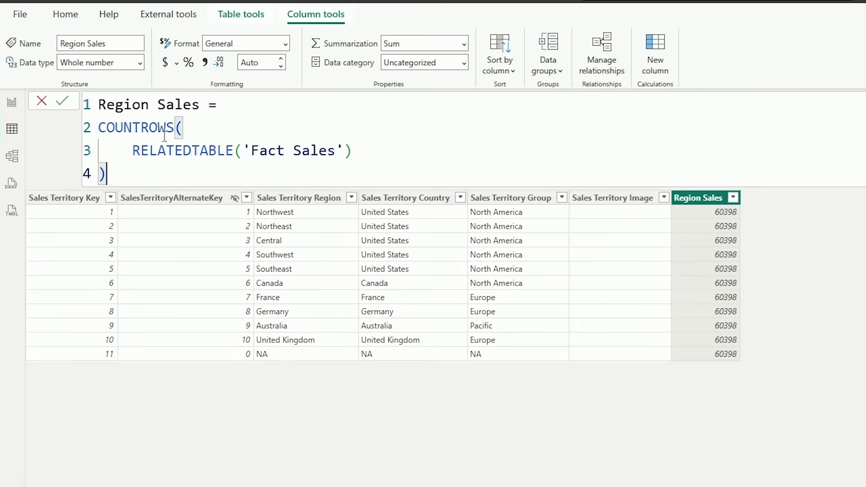
{"action": "key", "text": "Return"}
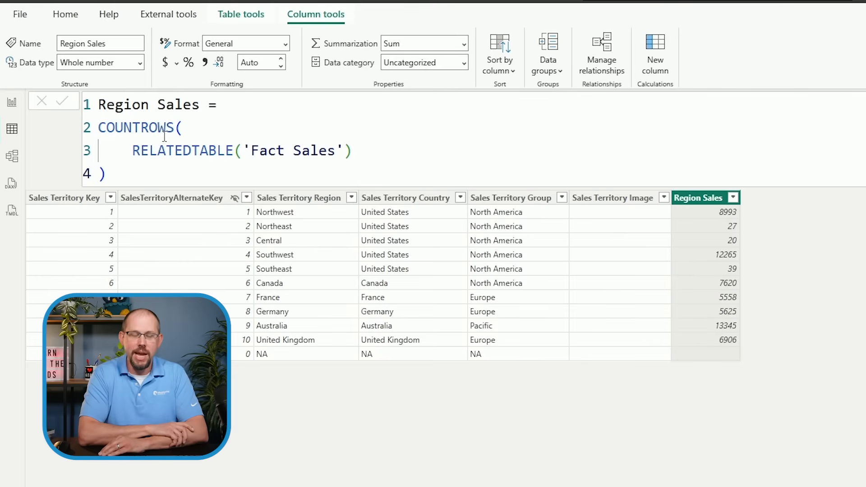
- Replace COUNTROWS with SUMX around RELATEDTABLE('Fact Sales') in the Region Sales formula
{"action": "left_click_drag", "start_coordinate": [177, 126], "coordinate": [99, 127]}
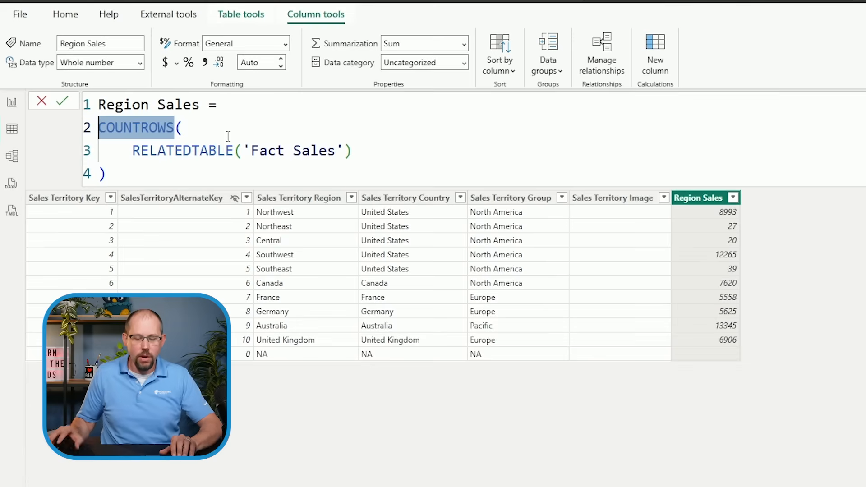
{"action": "key", "text": "BackSpace"}
{"action": "type", "text": "SU"}
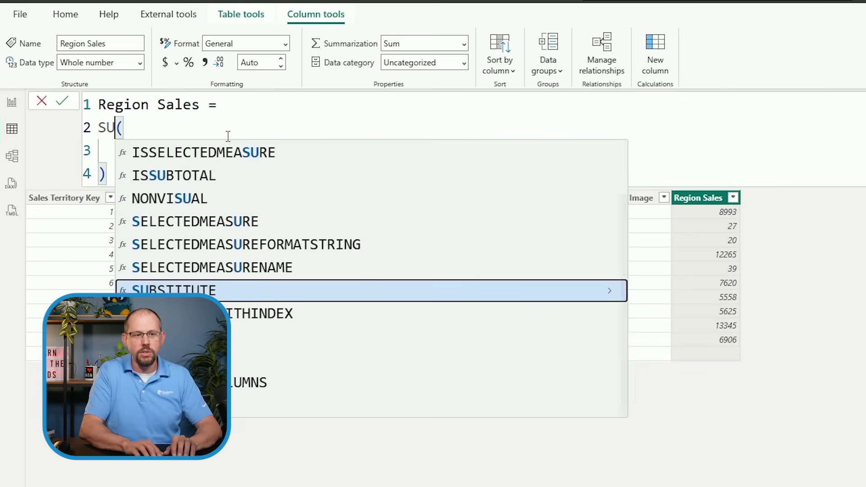
{"action": "type", "text": "MX"}
{"action": "key", "text": "BackSpace"}
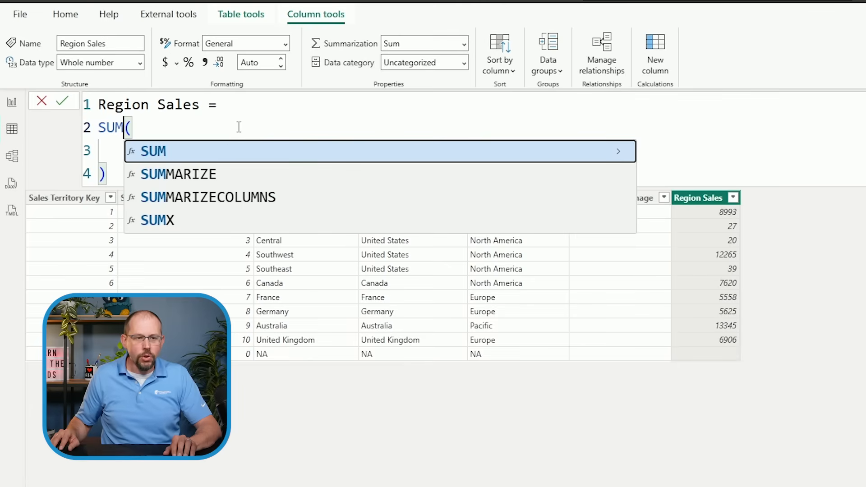
{"action": "key", "text": "Delete"}
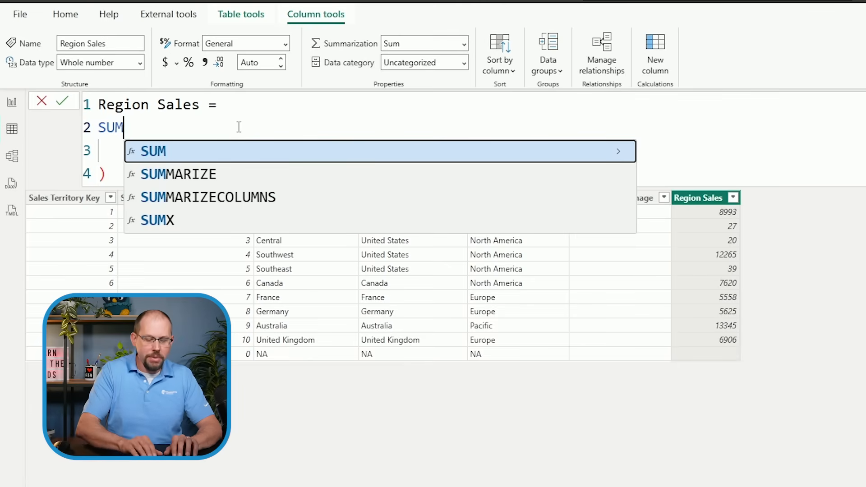
{"action": "type", "text": "("}
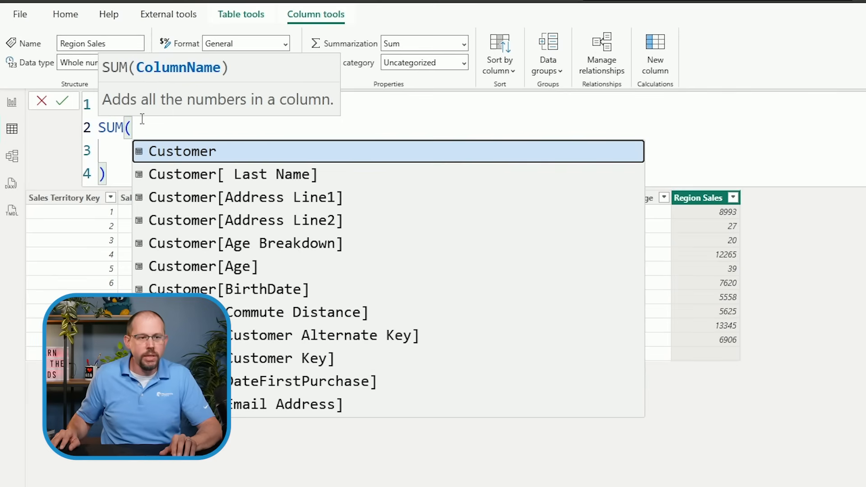
{"action": "left_click", "coordinate": [124, 128]}
{"action": "type", "text": "X"}
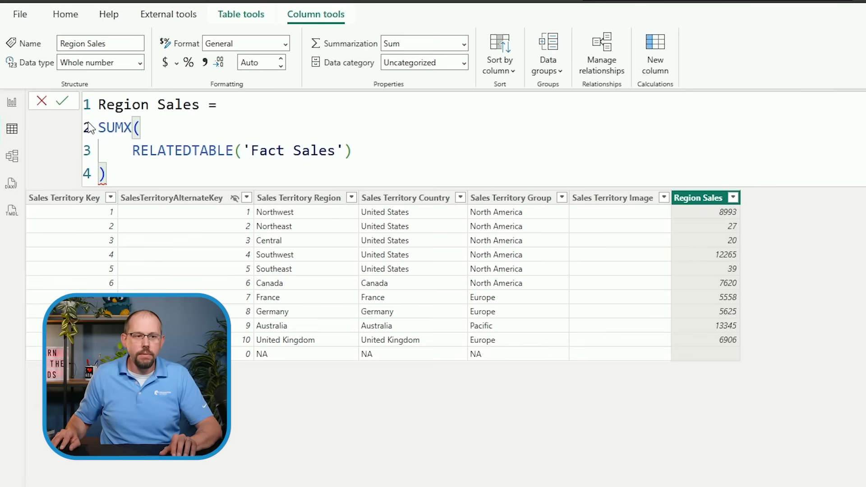
- Add 'Fact Sales'[Sales Amount] on a new line as the expression argument of SUMX
{"action": "left_click", "coordinate": [373, 150]}
{"action": "type", "text": "."}
{"action": "key", "text": "BackSpace"}
{"action": "type", "text": ","}
{"action": "key", "text": "Return"}
{"action": "type", "text": "'SA"}
{"action": "key", "text": "BackSpace"}
{"action": "key", "text": "BackSpace"}
{"action": "type", "text": "FA"}
{"action": "key", "text": "Tab"}
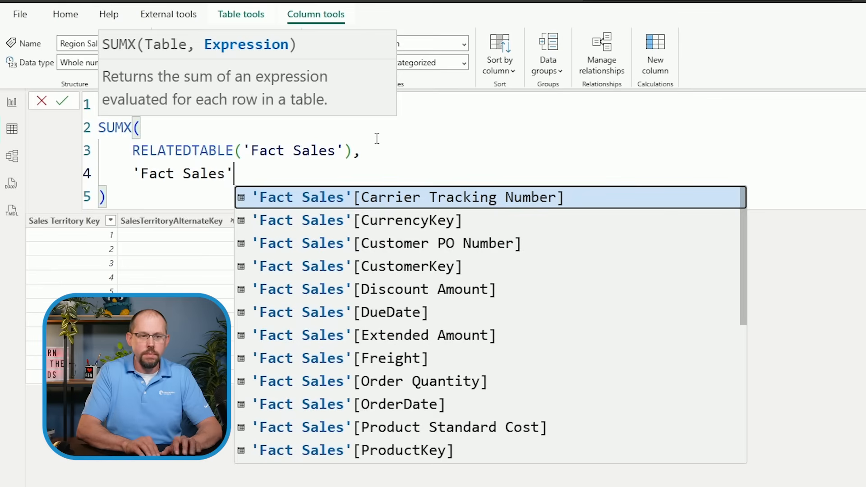
{"action": "type", "text": "[SALES"}
{"action": "key", "text": "Tab"}
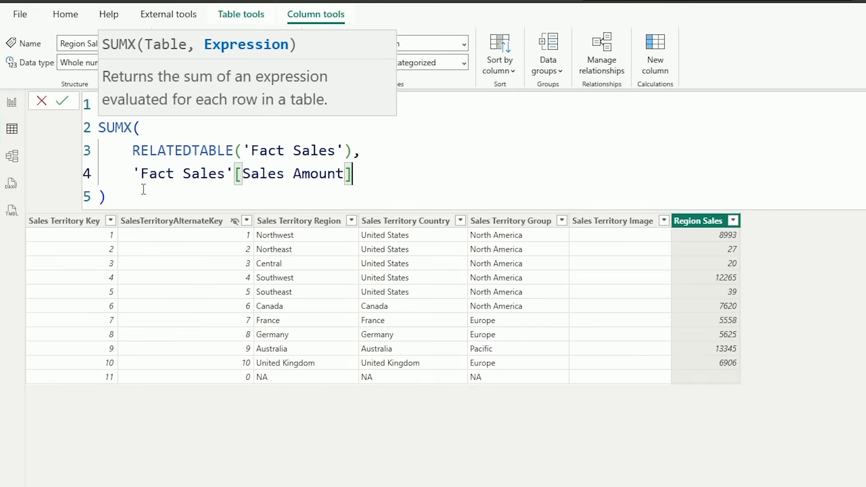
- Below the formula, after a blank line, add the comment "-- X PORTION - GOING TO PERFORM AN EXPRESSION ON EVERY ROW OF THE TABLE"
{"action": "left_click", "coordinate": [206, 189]}
{"action": "key", "text": "Return"}
{"action": "key", "text": "Return"}
{"action": "type", "text": "-- x"}
{"action": "key", "text": "BackSpace"}
{"action": "key", "text": "BackSpace"}
{"action": "type", "text": "X PORTION - GOING TO PERFORM AN EXPRESSION ON "}
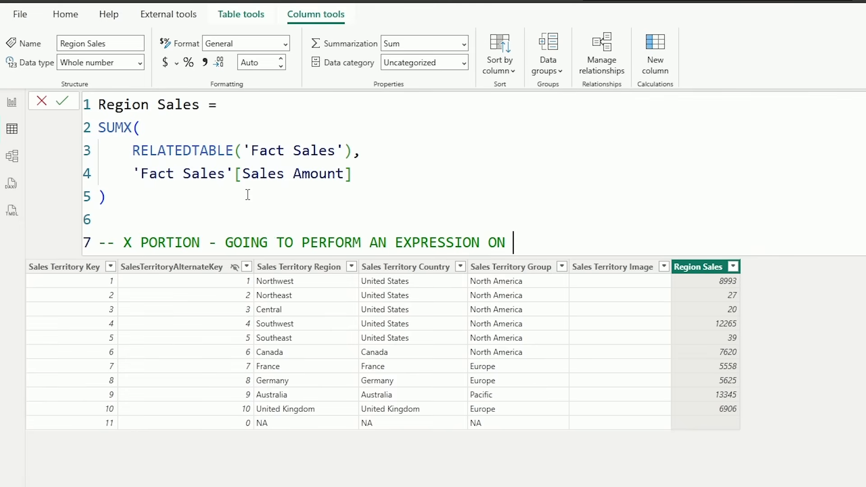
{"action": "type", "text": "EVERY ROW "}
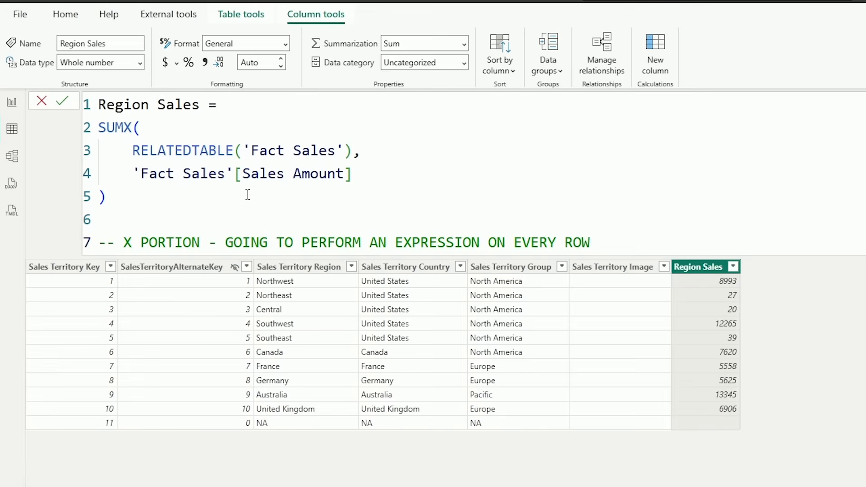
{"action": "type", "text": "OF THE TABLE"}
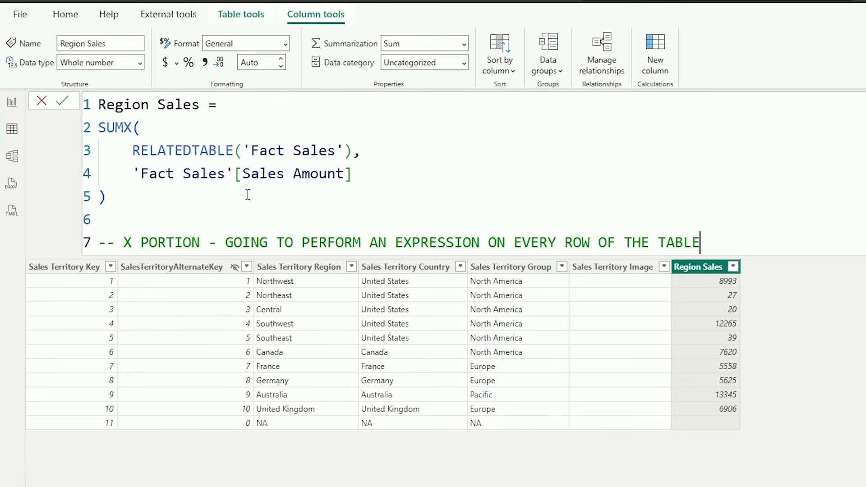
- Extend the comment with "AND RETURNS A ONE COLUMN RESULT."
{"action": "type", "text": ","}
{"action": "key", "text": "BackSpace"}
{"action": "key", "text": "BackSpace"}
{"action": "key", "text": "BackSpace"}
{"action": "type", "text": "l"}
{"action": "key", "text": "BackSpace"}
{"action": "key", "text": "BackSpace"}
{"action": "type", "text": "BL"}
{"action": "key", "text": "BackSpace"}
{"action": "key", "text": "BackSpace"}
{"action": "type", "text": "BLE AND RETURNS "}
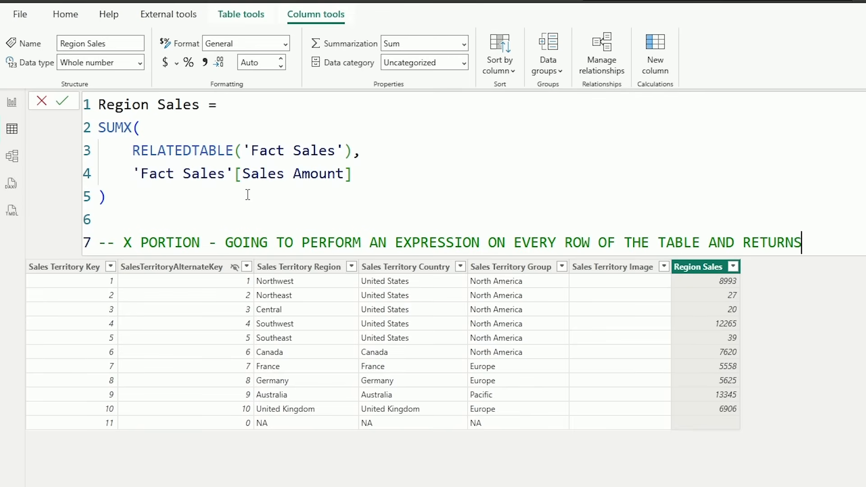
{"action": "type", "text": "A ONE COLU"}
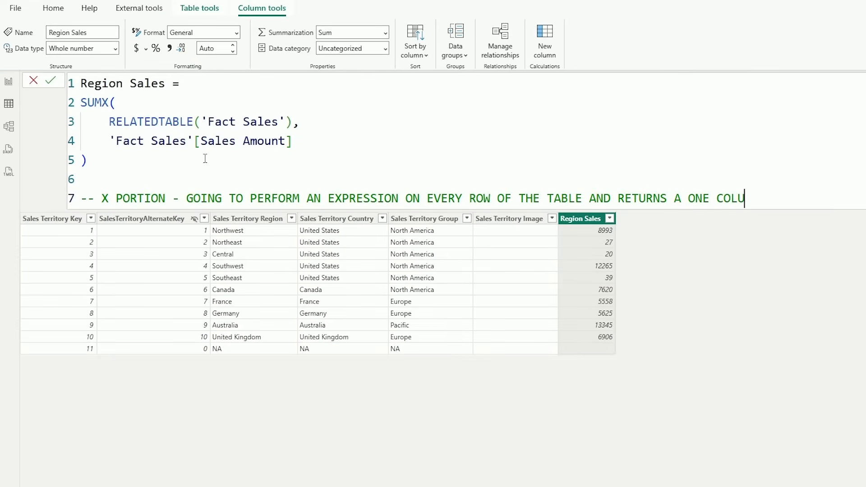
{"action": "type", "text": "MN RESULT."}
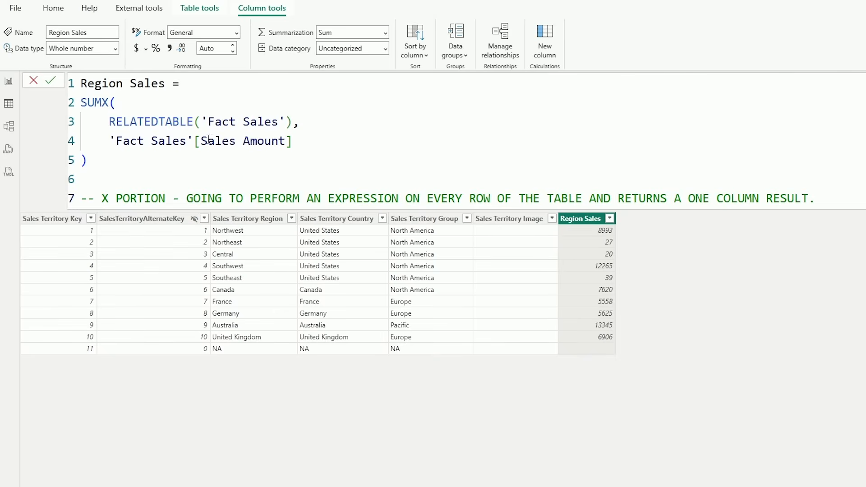
- Commit the SUMX formula for Region Sales and select the Sales Territory table
{"action": "left_click_drag", "start_coordinate": [102, 103], "coordinate": [336, 122]}
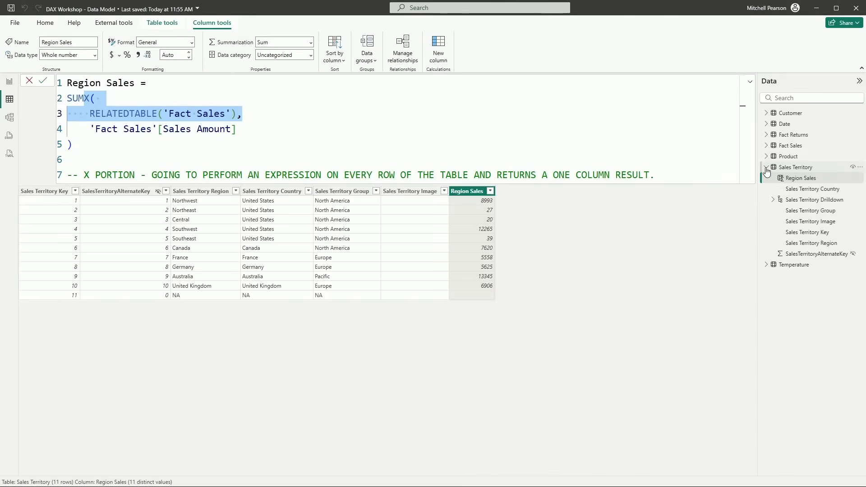
{"action": "left_click", "coordinate": [771, 167]}
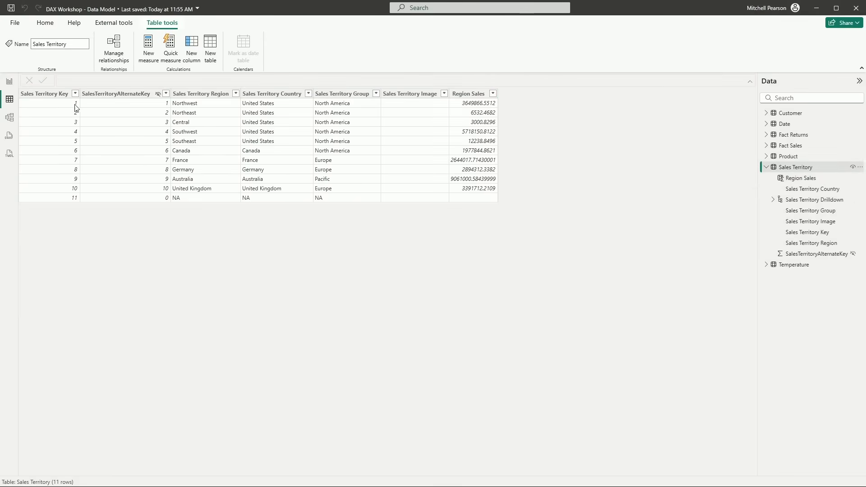
- Filter the Fact Sales table to SalesTerritoryKey 3 and examine the Sales Amount values of those rows
{"action": "left_click", "coordinate": [787, 146]}
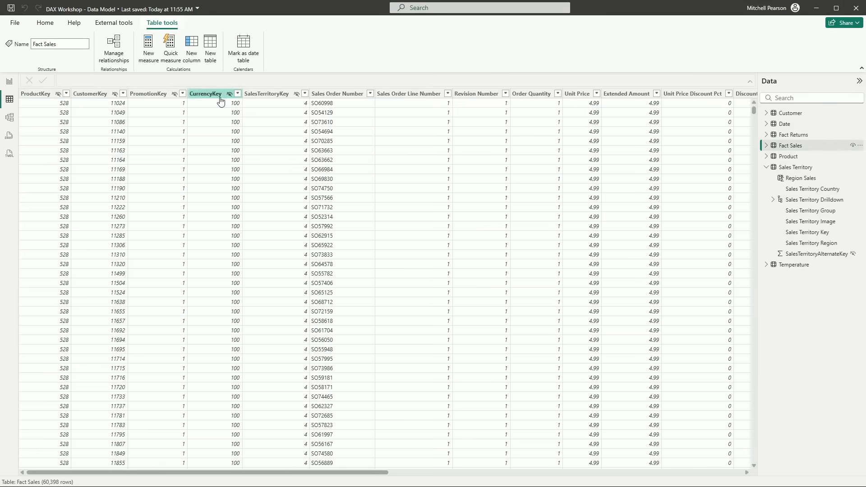
{"action": "left_click", "coordinate": [305, 94]}
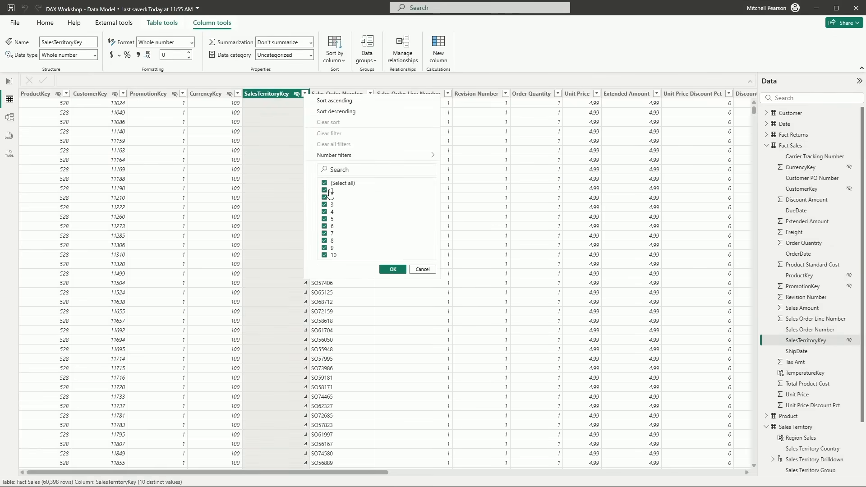
{"action": "left_click", "coordinate": [324, 205]}
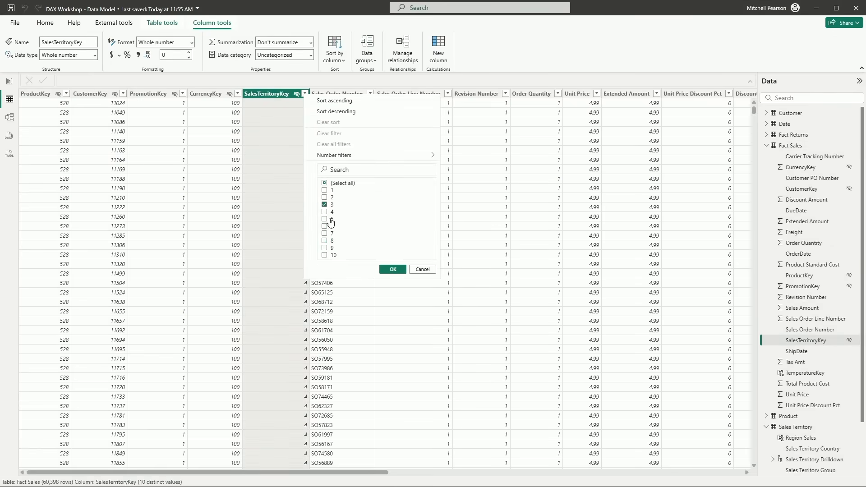
{"action": "left_click", "coordinate": [387, 271]}
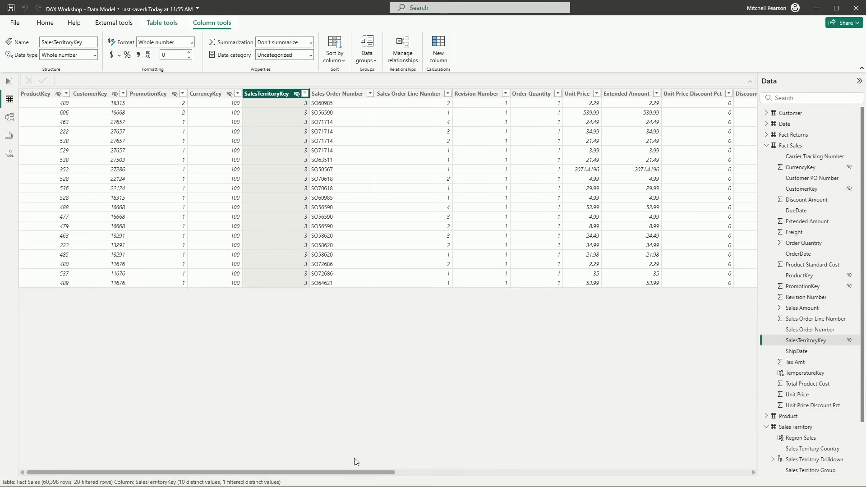
{"action": "left_click_drag", "start_coordinate": [357, 472], "coordinate": [541, 481]}
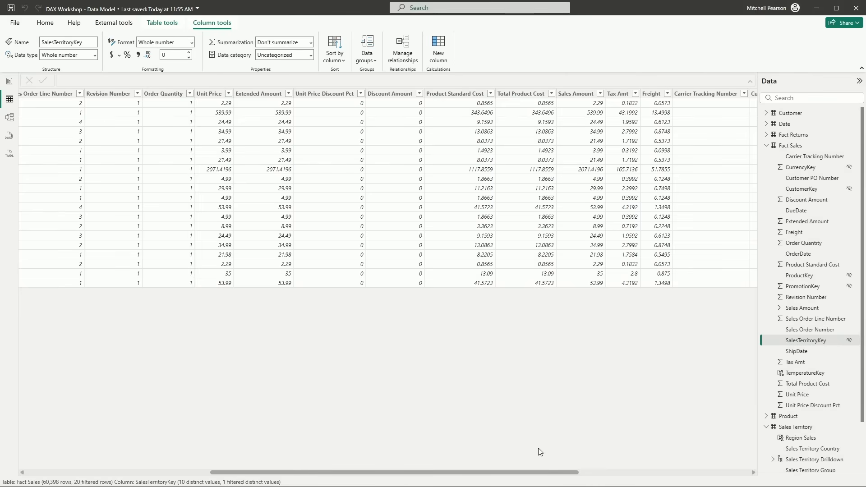
- Clear all filters from the Fact Sales table and return to the Sales Territory table
{"action": "left_click", "coordinate": [594, 107]}
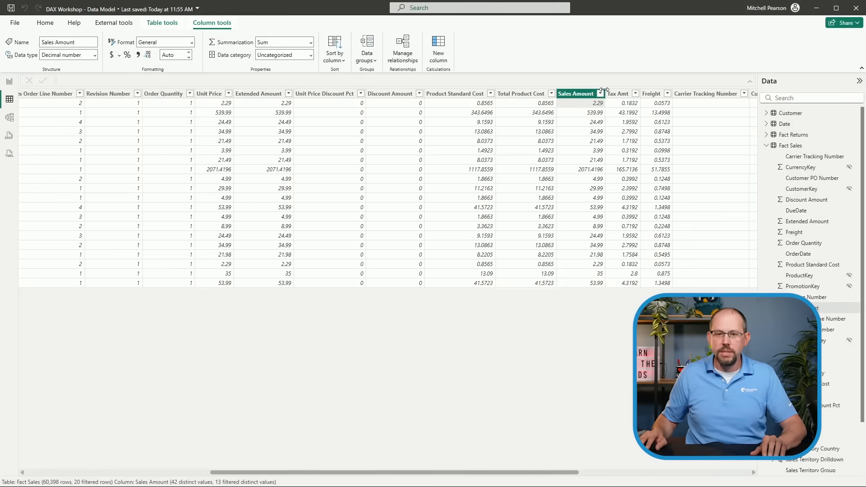
{"action": "right_click", "coordinate": [583, 94]}
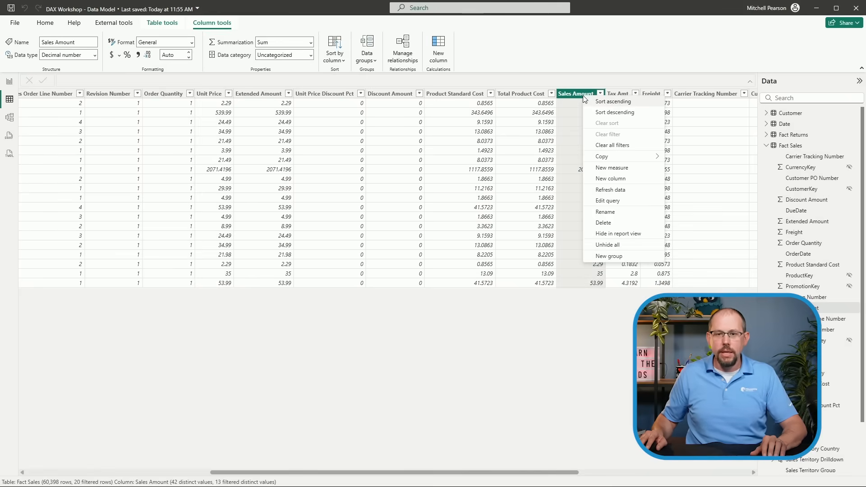
{"action": "left_click", "coordinate": [612, 145]}
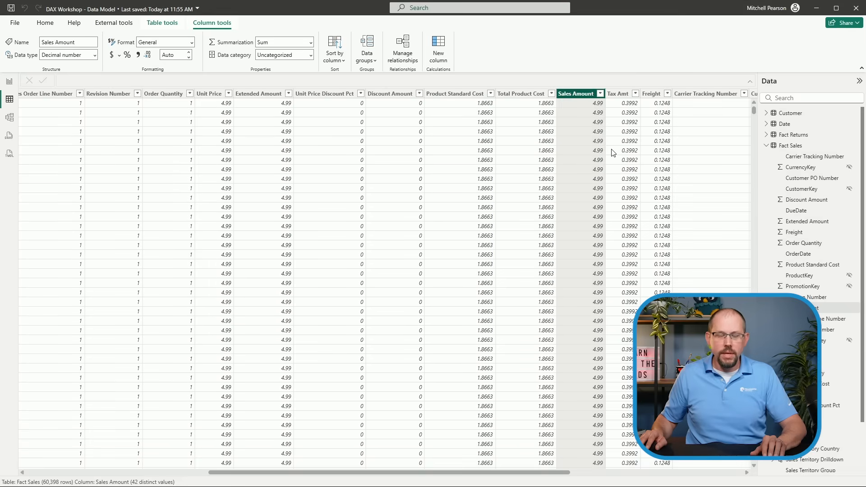
{"action": "left_click", "coordinate": [767, 146]}
{"action": "left_click", "coordinate": [789, 168]}
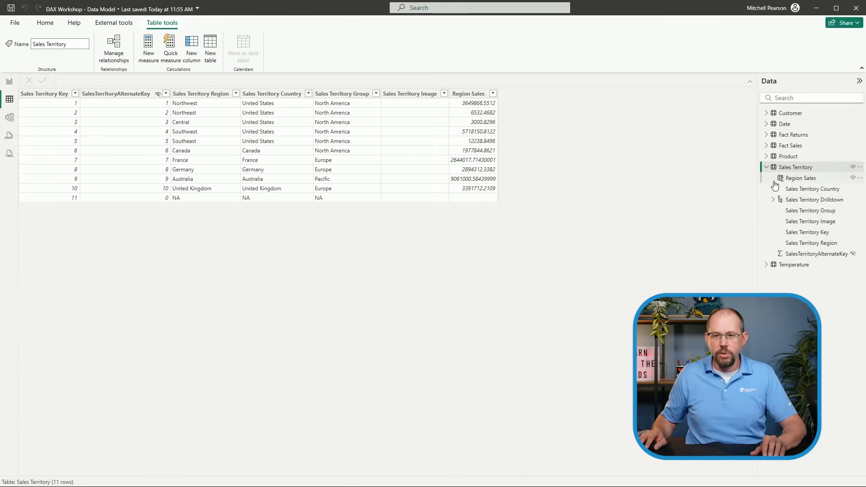
- Append to the Region Sales formula the comment "-- AGGREGATION - PERFORMS THE SPECIFIED AGGREGATION ON TOP OF THE COLUMN RETURNED BY THE X EXPRESSION." and commit
{"action": "left_click", "coordinate": [787, 178]}
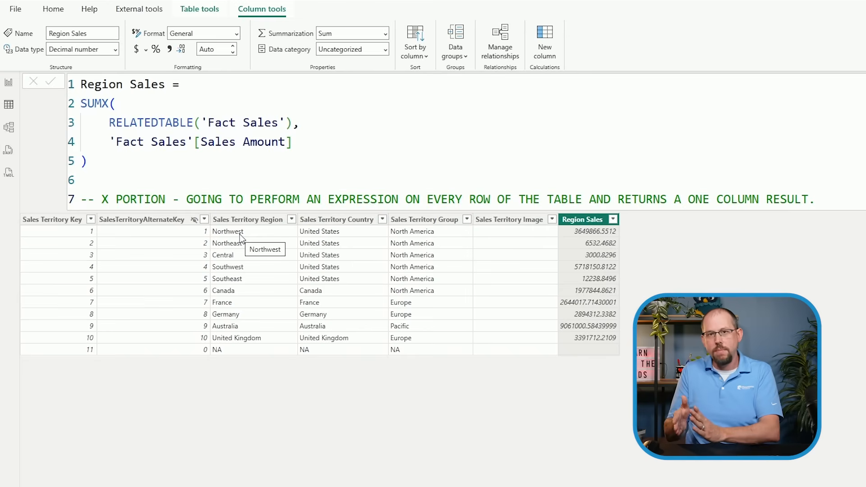
{"action": "left_click", "coordinate": [821, 196]}
{"action": "key", "text": "shift+Return"}
{"action": "type", "text": "--"}
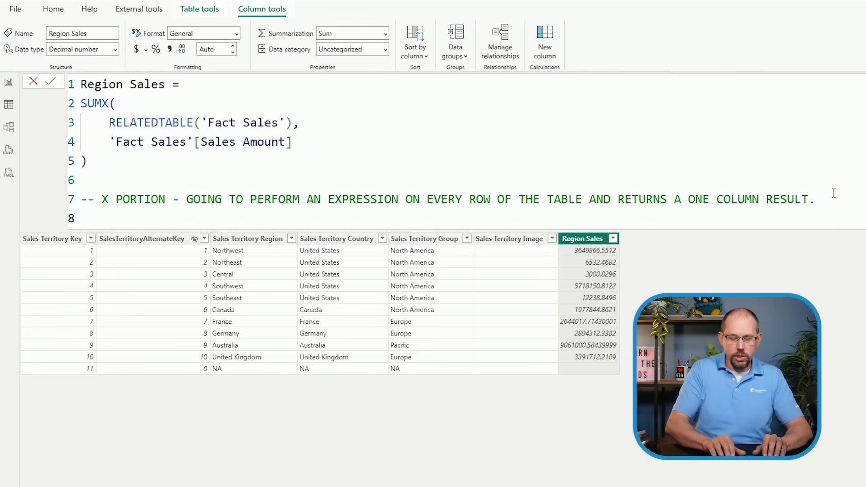
{"action": "type", "text": " A"}
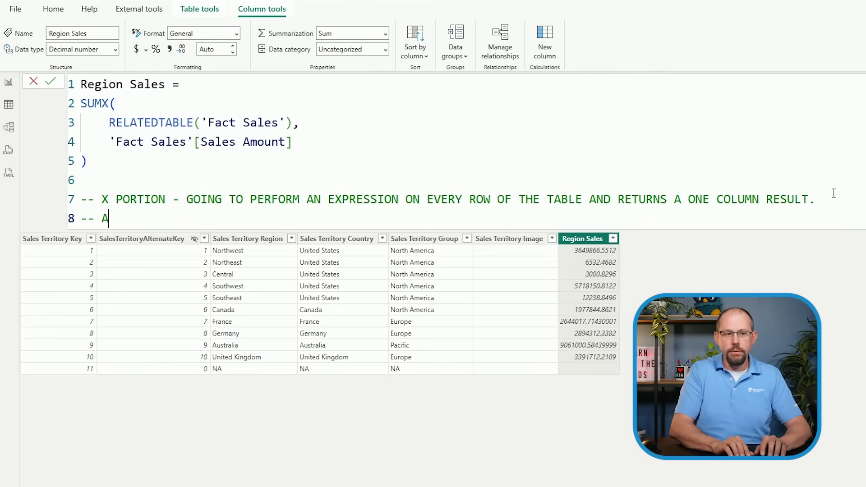
{"action": "type", "text": "GGREGATION -"}
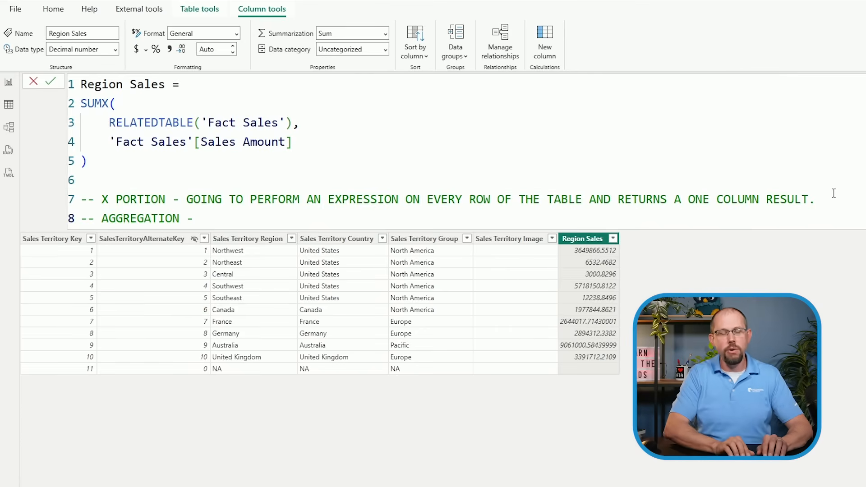
{"action": "type", "text": "PERFORMS THE SPECIFIED AGGREGATION ON TOP OF THE COLUMN RETURNED BY THE X EXPRESSION."}
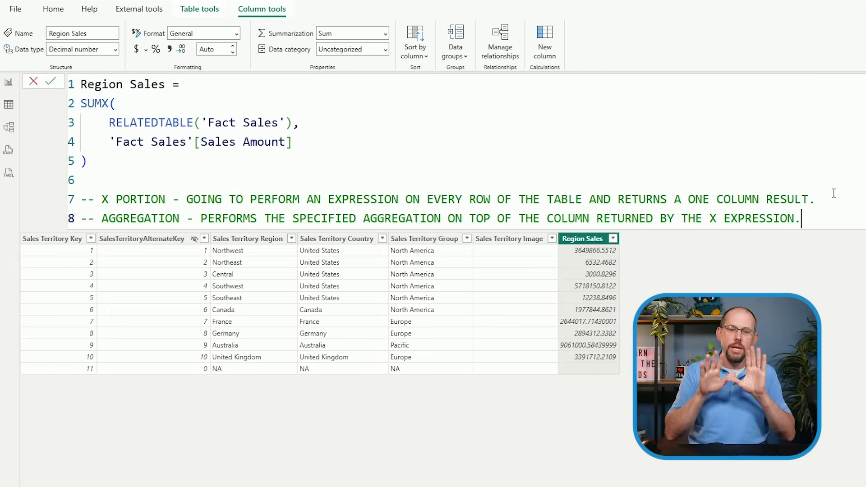
{"action": "key", "text": "Return"}
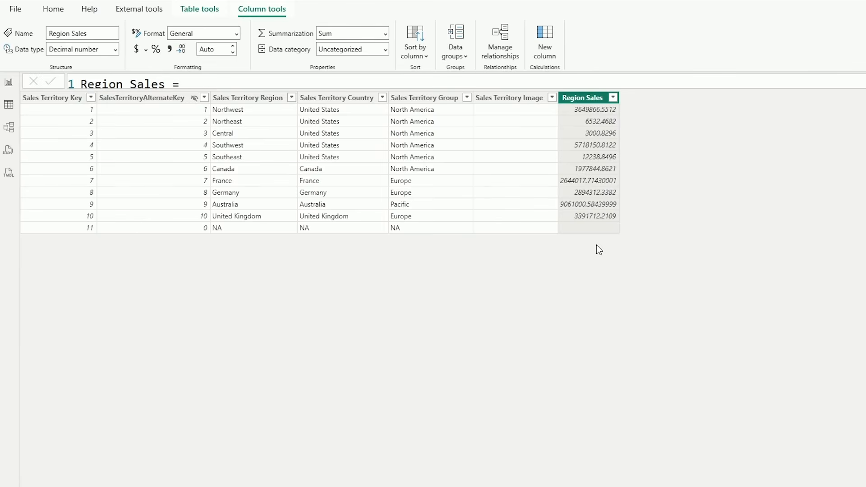
- Add a new calculated column to the Sales Territory table and name it Region Sales Vol in its formula
{"action": "right_click", "coordinate": [807, 168]}
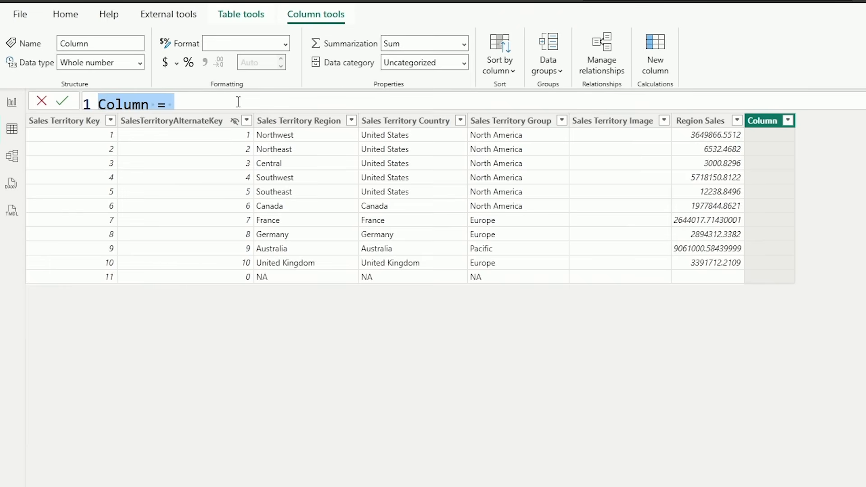
{"action": "left_click", "coordinate": [238, 101]}
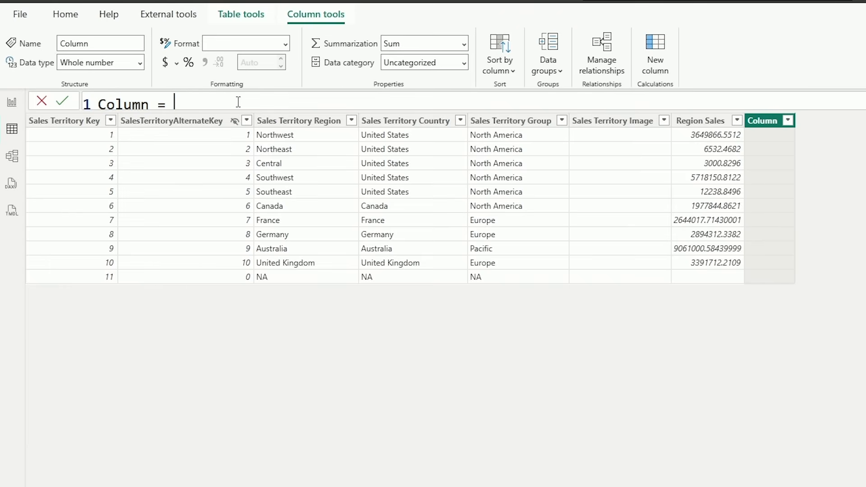
{"action": "key", "text": "ctrl+a"}
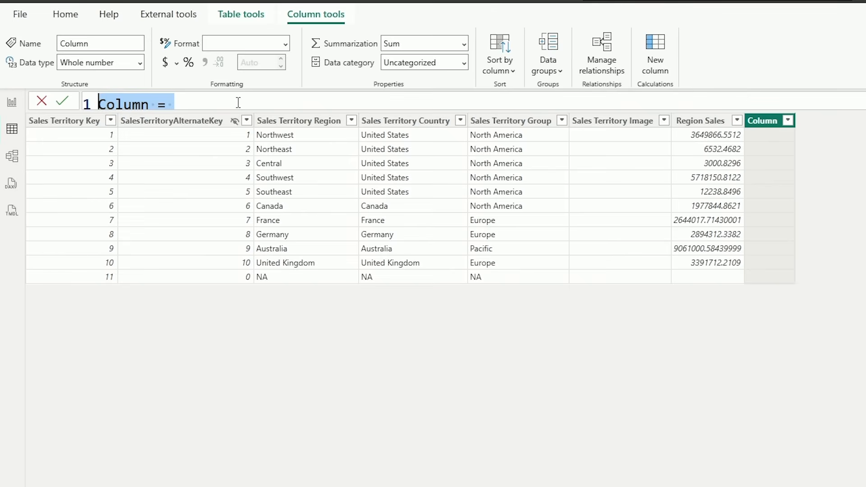
{"action": "type", "text": "Region Sales"}
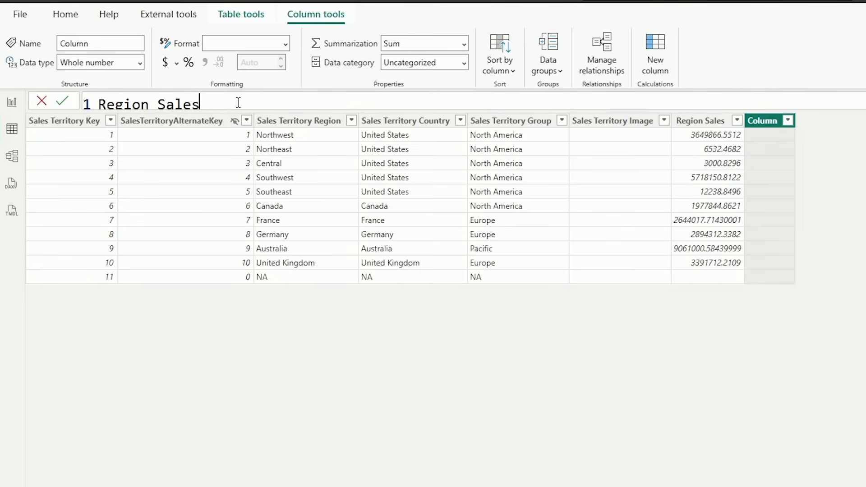
{"action": "type", "text": " Vol="}
{"action": "key", "text": "shift+Return"}
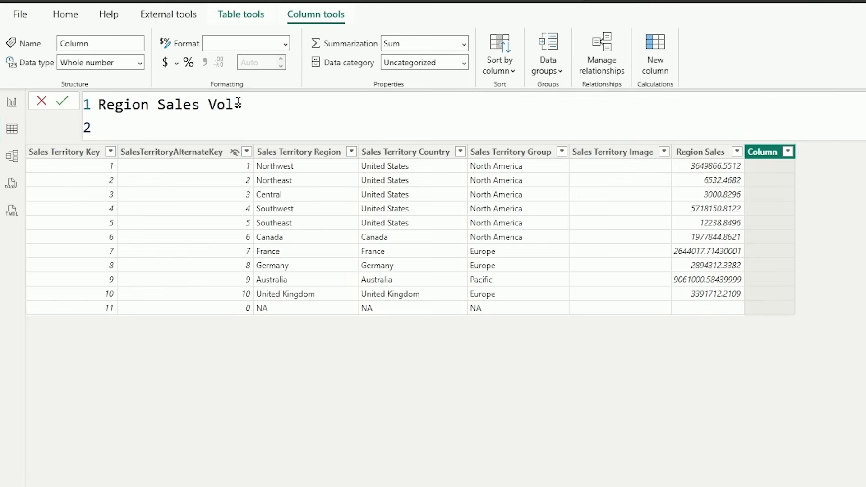
{"action": "type", "text": "swit"}
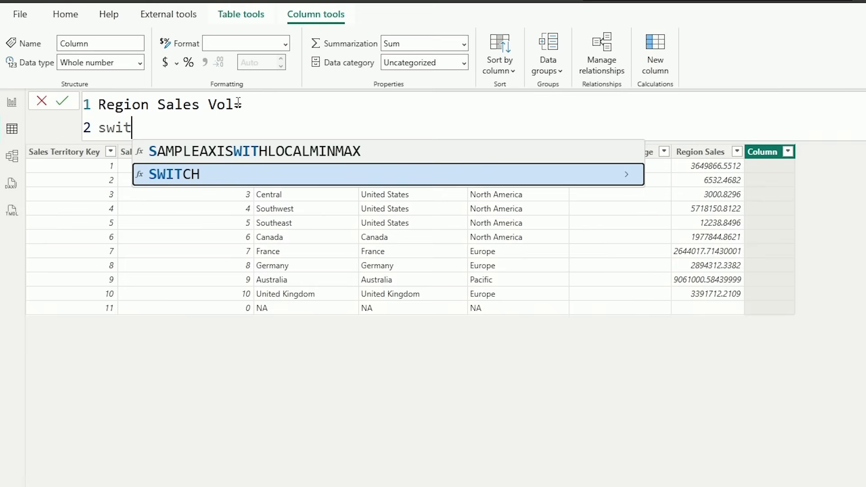
{"action": "key", "text": "Up"}
{"action": "key", "text": "Tab"}
{"action": "key", "text": "BackSpace"}
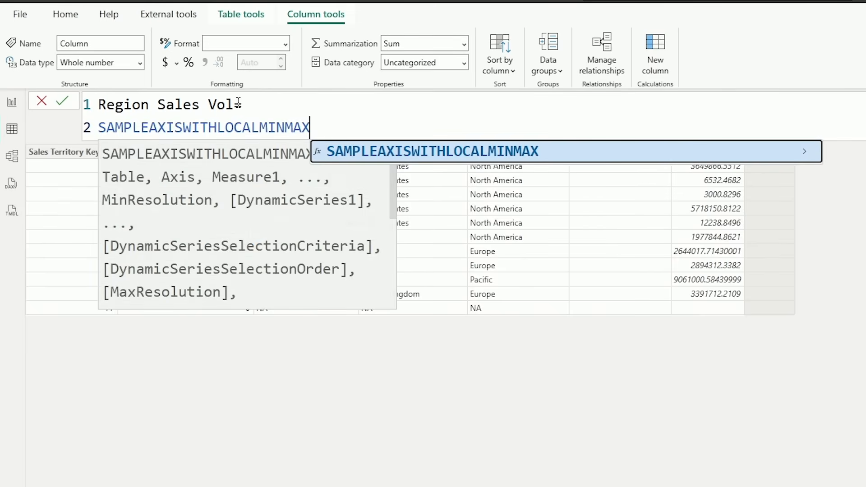
{"action": "key", "text": "shift+Home"}
- Begin the Region Sales Vol formula with a SWITCH function that uses TRUE() as its expression
{"action": "type", "text": "Swi"}
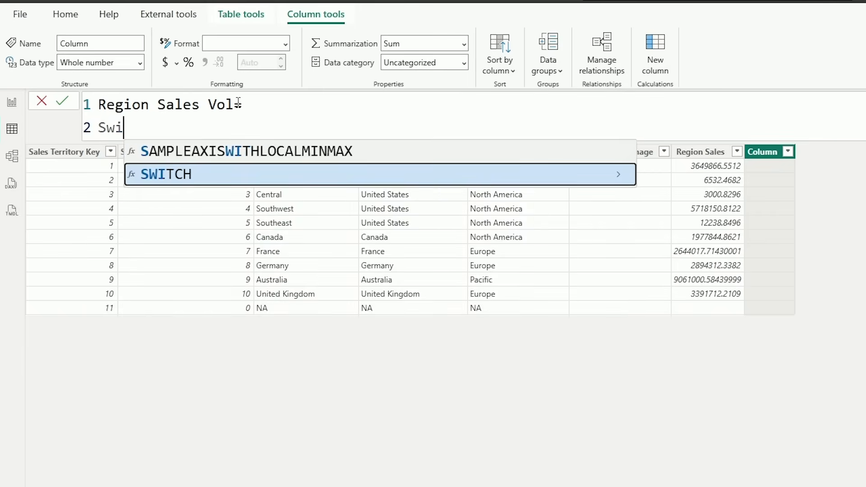
{"action": "key", "text": "Tab"}
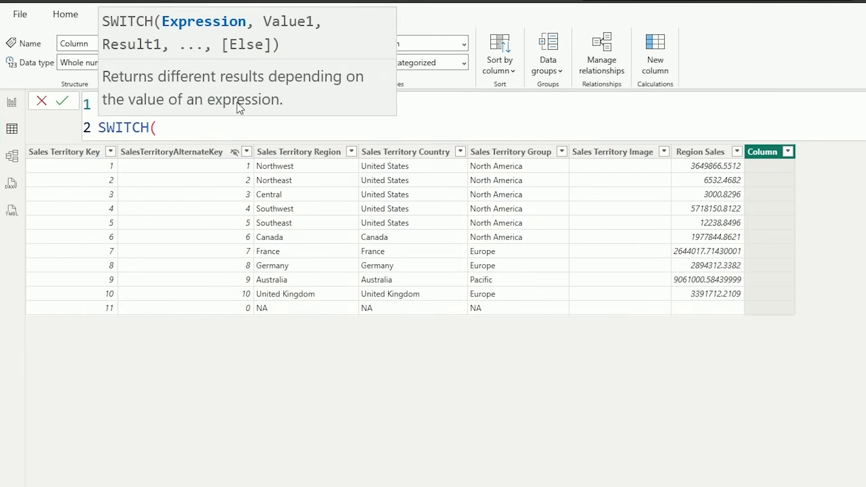
{"action": "type", "text": "tru"}
{"action": "key", "text": "Tab"}
{"action": "type", "text": "),"}
{"action": "key", "text": "shift+Return"}
- Add the indented SWITCH condition 'Sales Territory'[Region Sales] >= 3000000 with the result "High"
{"action": "key", "text": "Tab"}
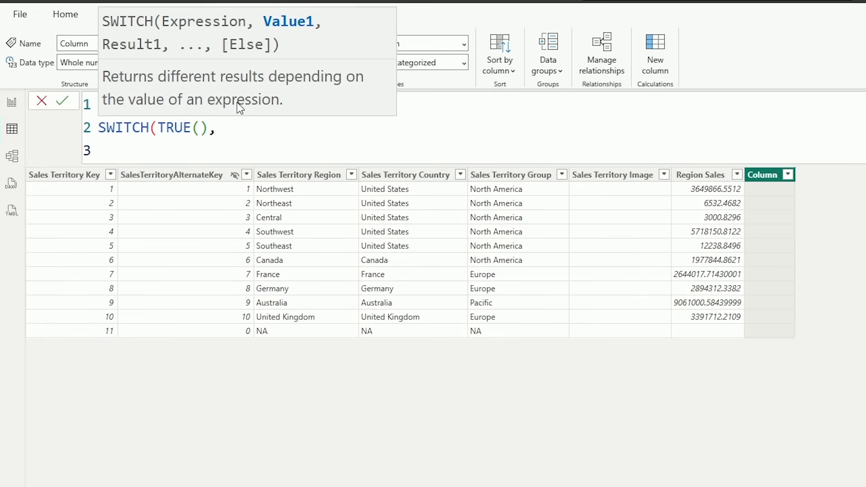
{"action": "key", "text": "Tab"}
{"action": "type", "text": "'"}
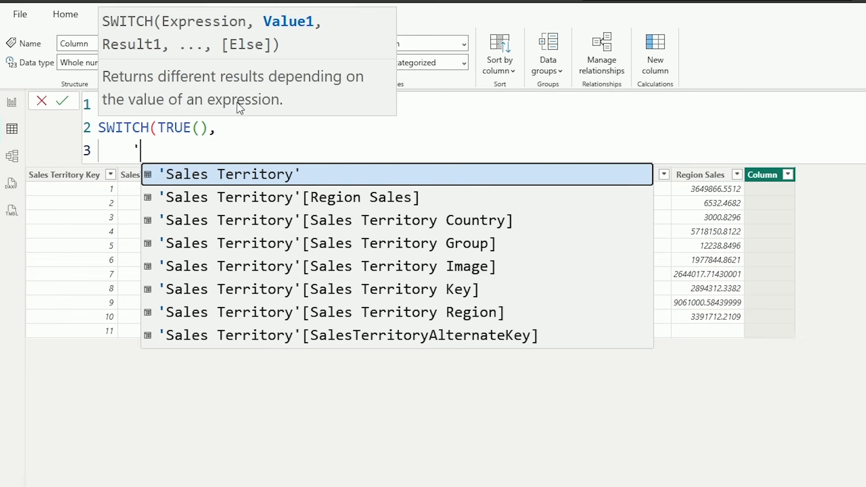
{"action": "key", "text": "Down"}
{"action": "key", "text": "Tab"}
{"action": "type", "text": ">= "}
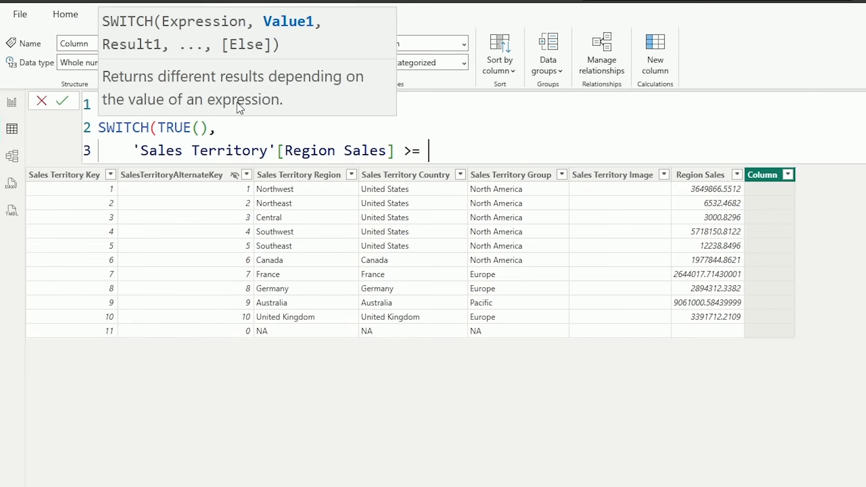
{"action": "type", "text": "3000000, \"High"}
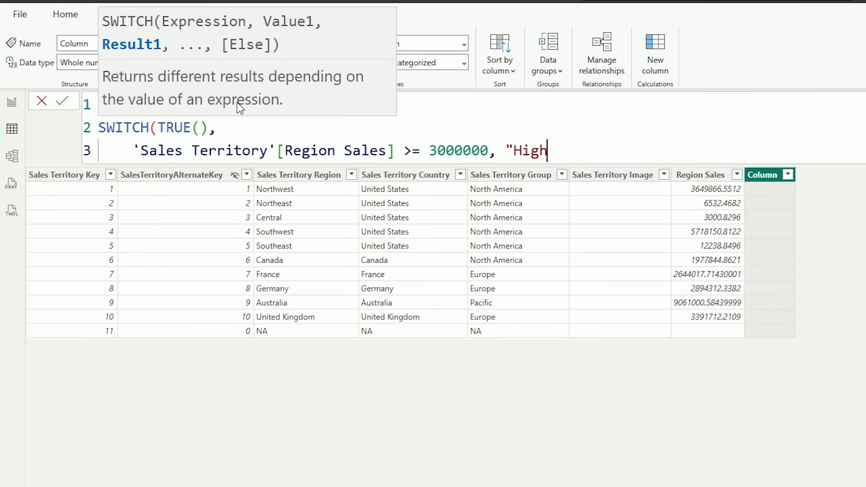
{"action": "type", "text": "\","}
{"action": "key", "text": "shift+Return"}
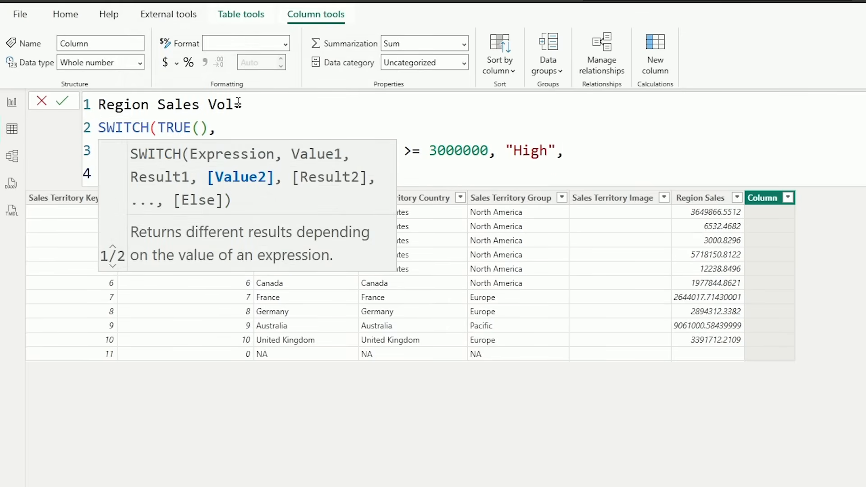
- Add a second SWITCH condition, 'Sales Territory'[Region Sales] >= 1000000, with the result "Med"
{"action": "key", "text": "Escape"}
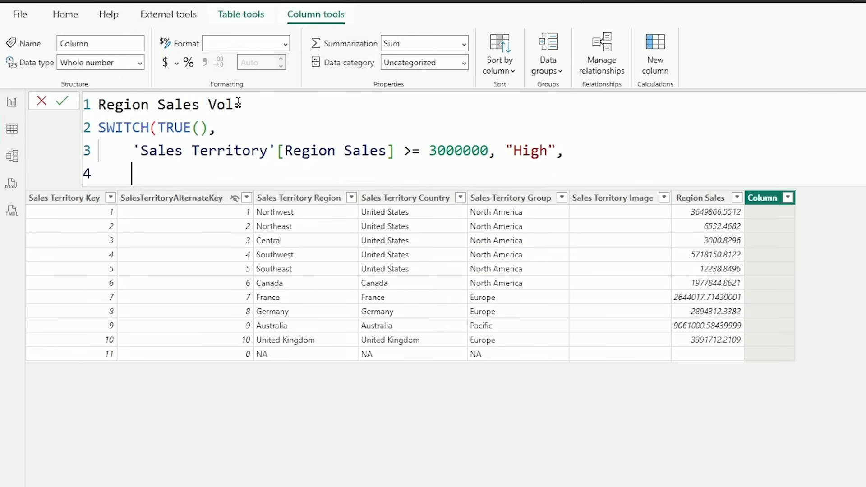
{"action": "type", "text": "'sales"}
{"action": "key", "text": "Down"}
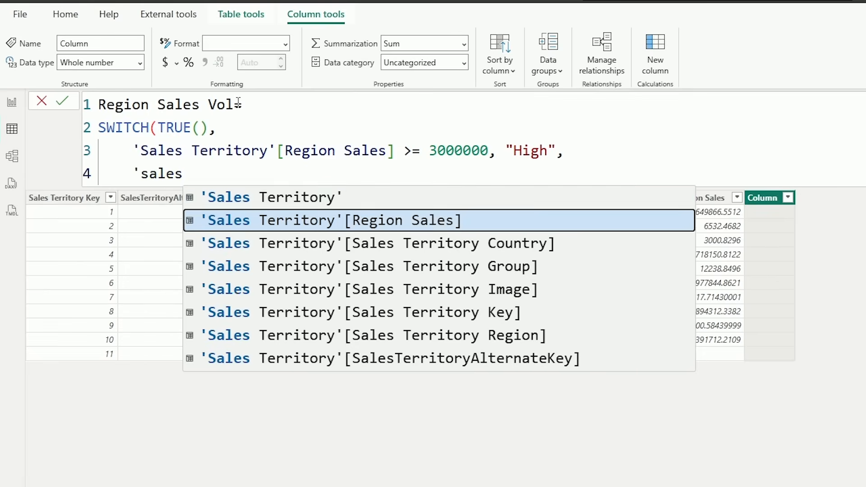
{"action": "key", "text": "Tab"}
{"action": "type", "text": ">="}
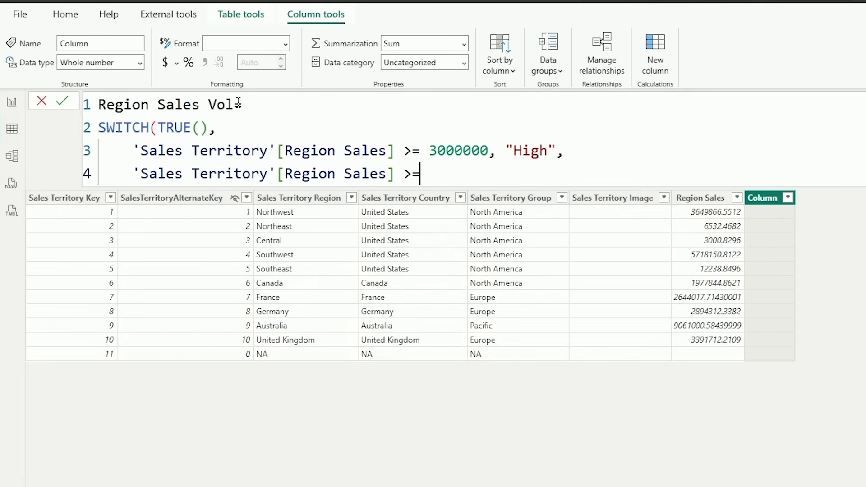
{"action": "type", "text": " 1000000, \"medi"}
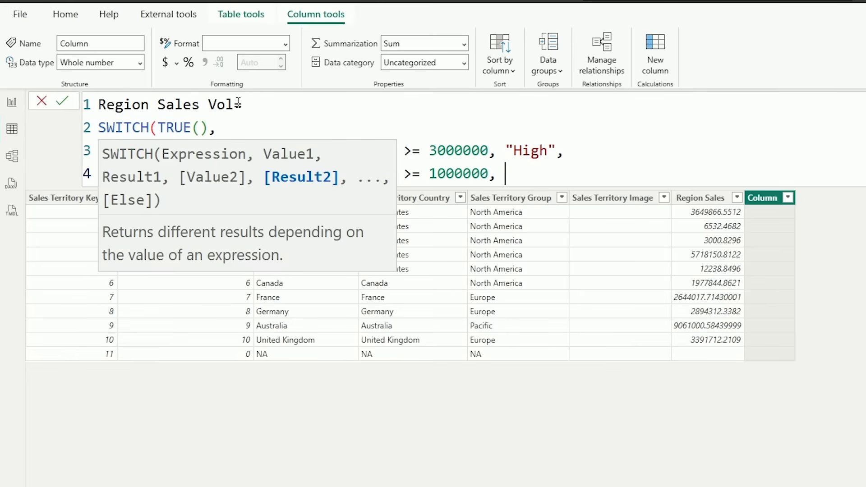
{"action": "key", "text": "BackSpace"}
{"action": "key", "text": "BackSpace"}
{"action": "key", "text": "BackSpace"}
{"action": "key", "text": "BackSpace"}
{"action": "type", "text": "Med\","}
{"action": "key", "text": "shift+Return"}
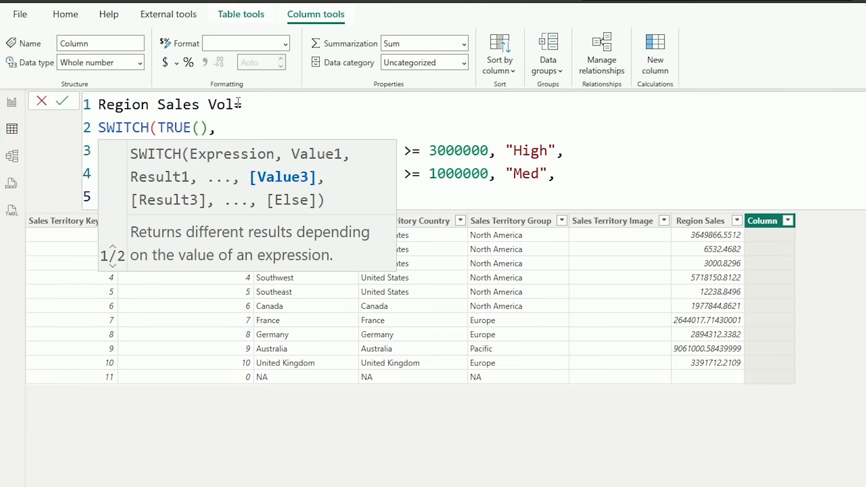
- Add a third SWITCH condition, 'Sales Territory'[Region Sales] > 0, with the result "Low", and continue on a new line
{"action": "key", "text": "Escape"}
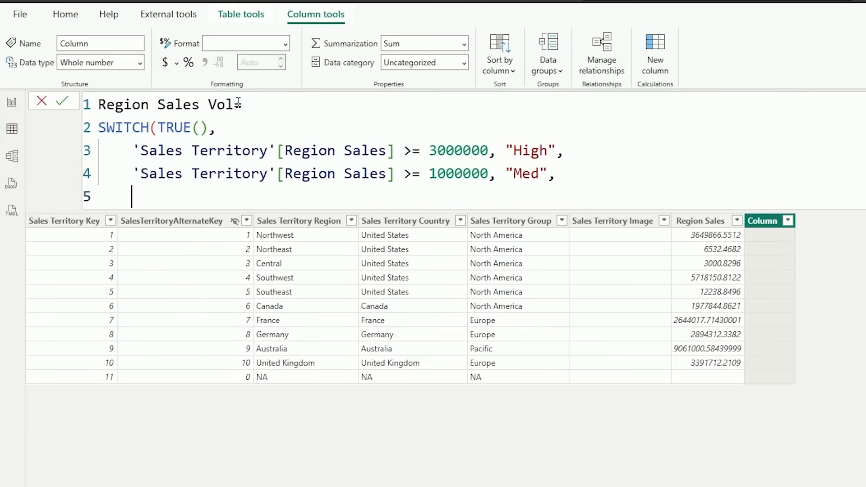
{"action": "type", "text": "'sale"}
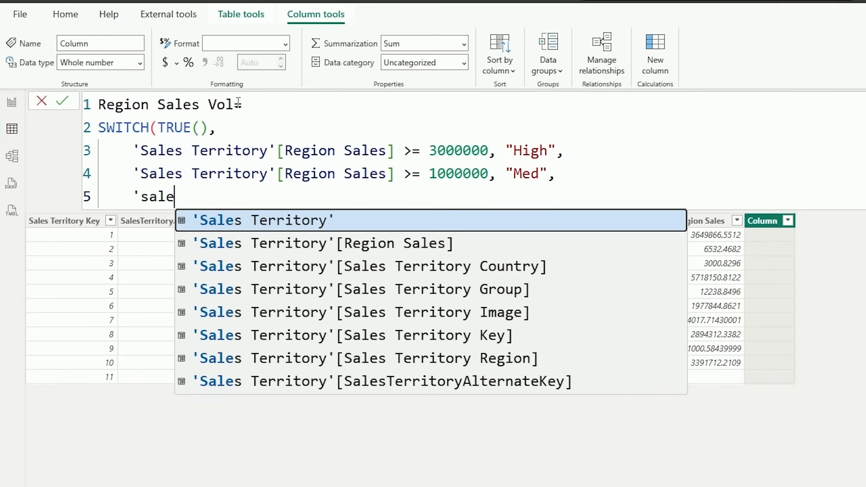
{"action": "key", "text": "Tab"}
{"action": "type", "text": "[regio"}
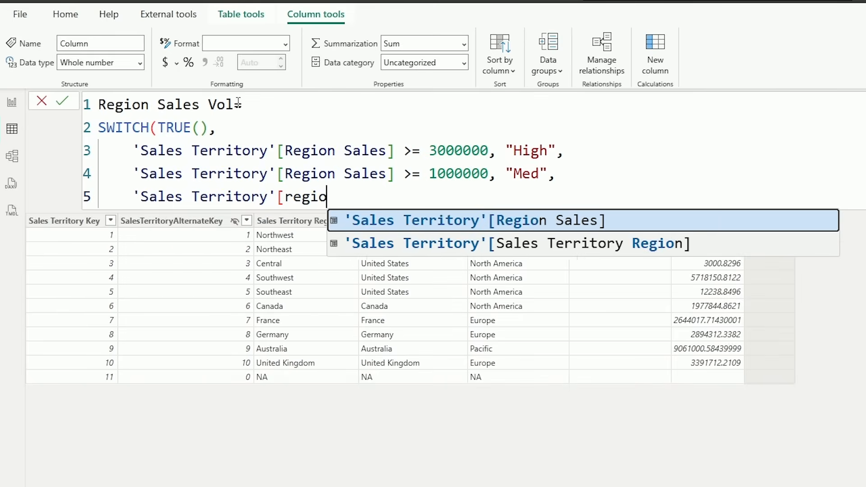
{"action": "key", "text": "Tab"}
{"action": "type", "text": ">"}
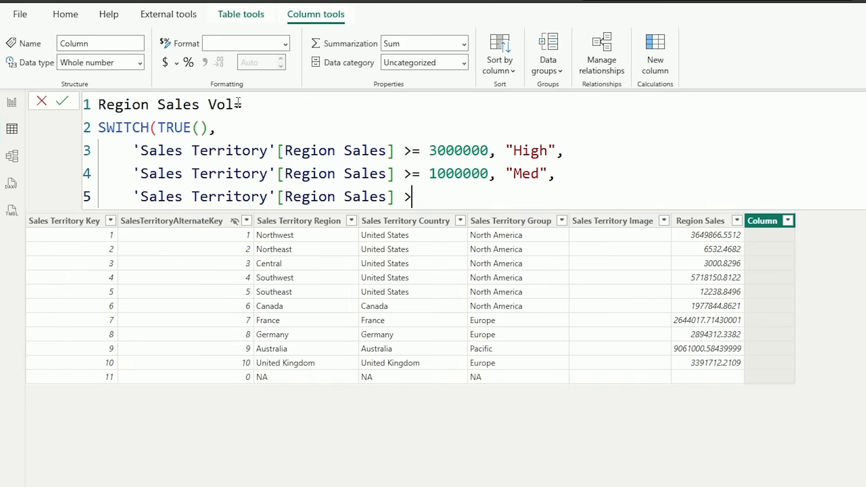
{"action": "type", "text": "0"}
{"action": "key", "text": "BackSpace"}
{"action": "type", "text": "0 , "}
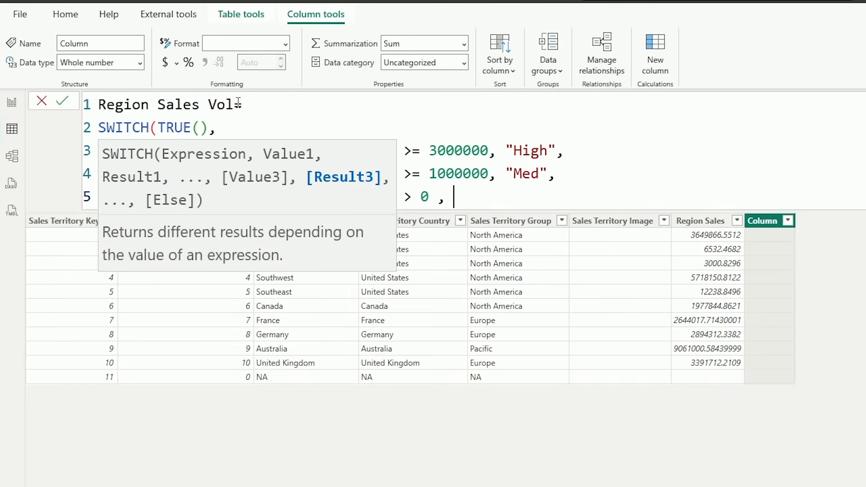
{"action": "type", "text": "\"Low\","}
{"action": "key", "text": "shift+Return"}
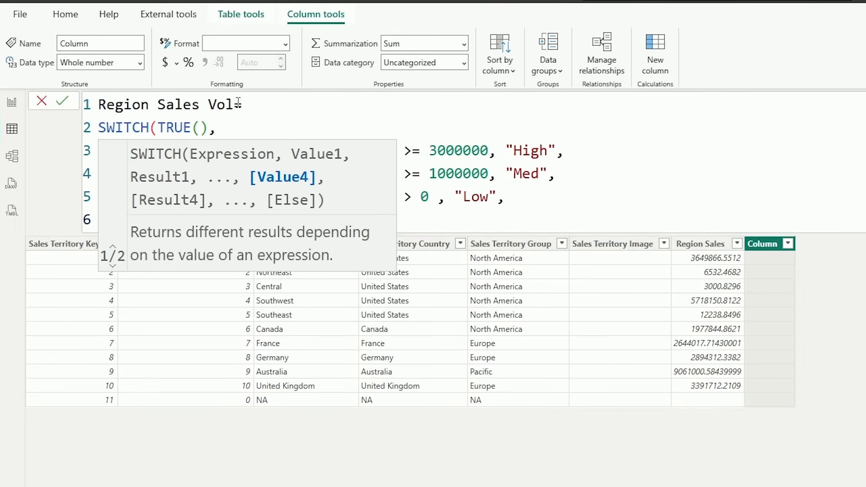
- Add "N/A" as the SWITCH function's default result, close the function and commit the Region Sales Vol column
{"action": "type", "text": "\"n"}
{"action": "key", "text": "BackSpace"}
{"action": "type", "text": "N/A\""}
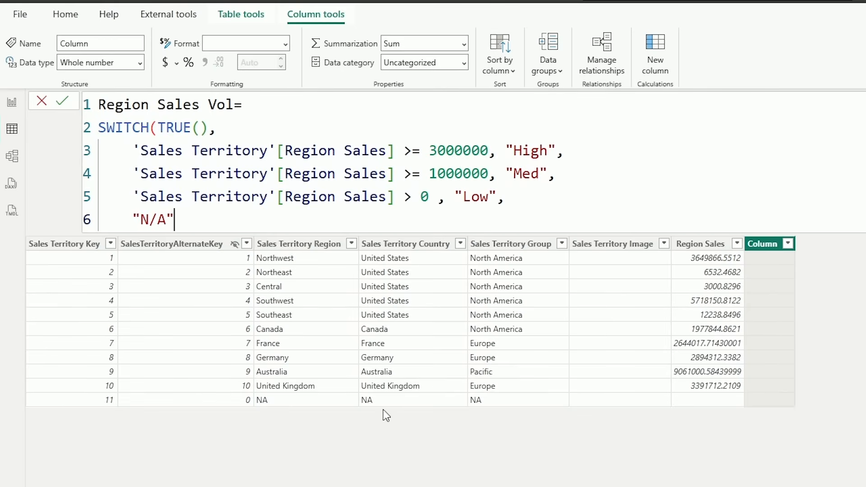
{"action": "type", "text": ")"}
{"action": "key", "text": "Return"}
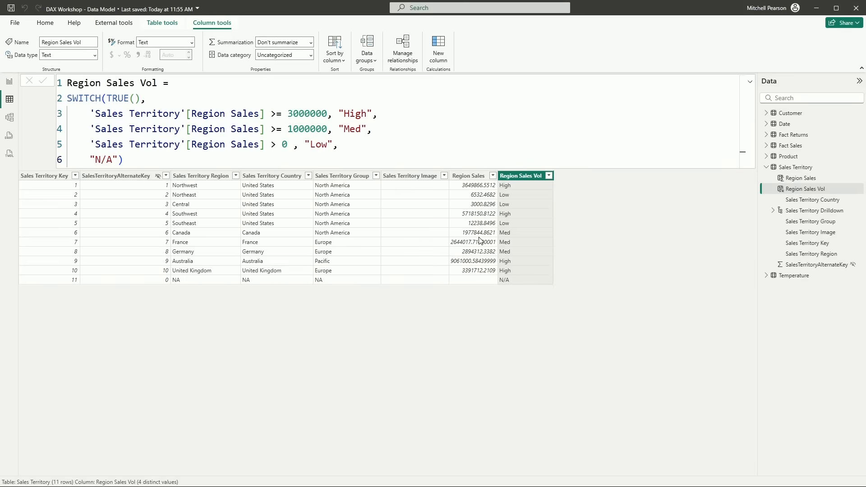
- Collapse the Sales Territory fields and view the DateFirstPurchase column in the Customer table
{"action": "left_click", "coordinate": [770, 167]}
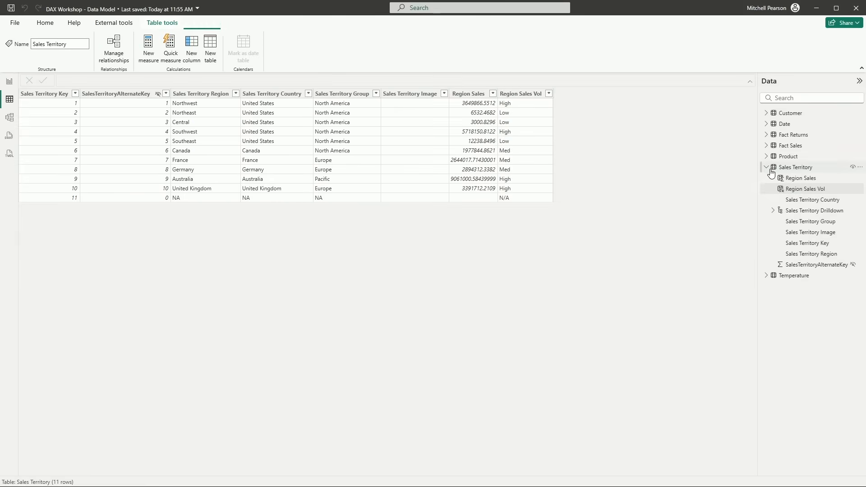
{"action": "left_click", "coordinate": [766, 167]}
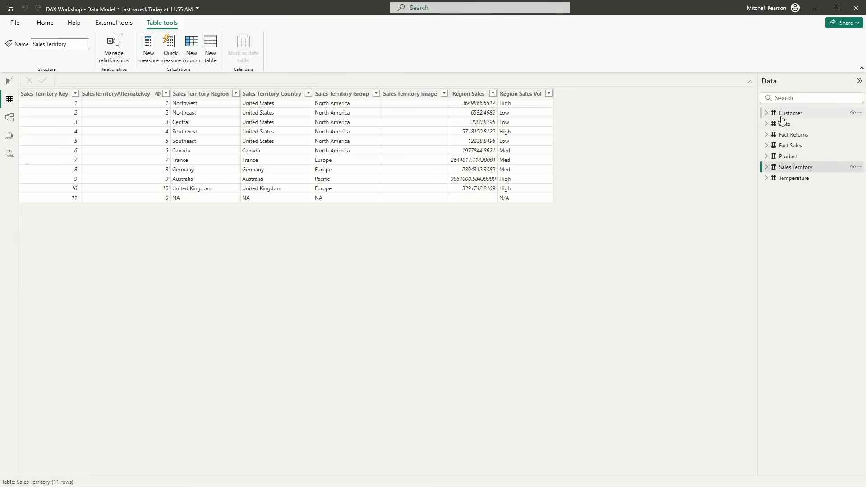
{"action": "left_click", "coordinate": [779, 114]}
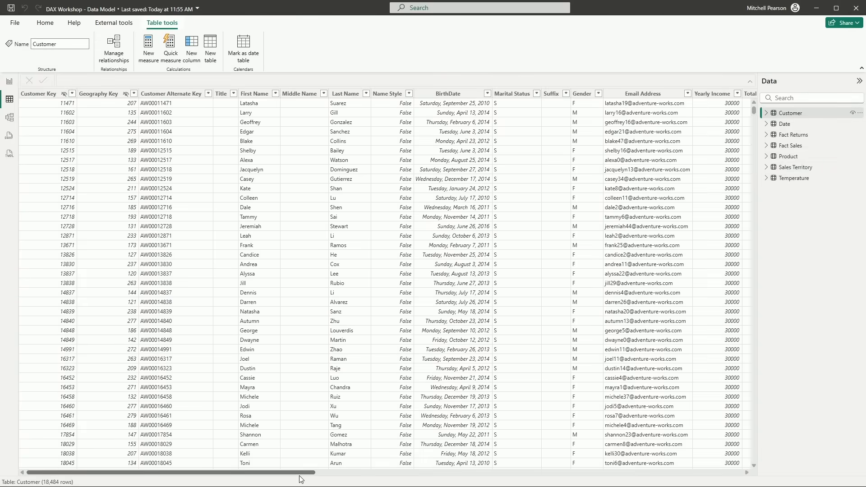
{"action": "left_click_drag", "start_coordinate": [300, 473], "coordinate": [755, 485]}
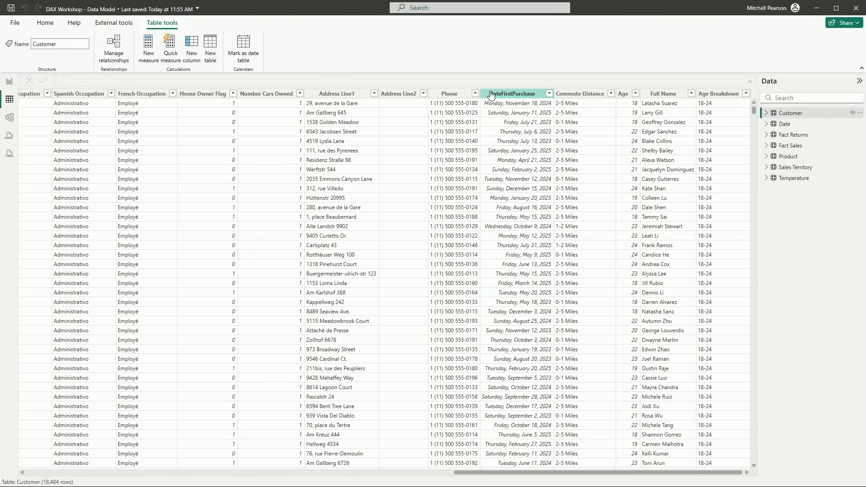
{"action": "left_click", "coordinate": [515, 93]}
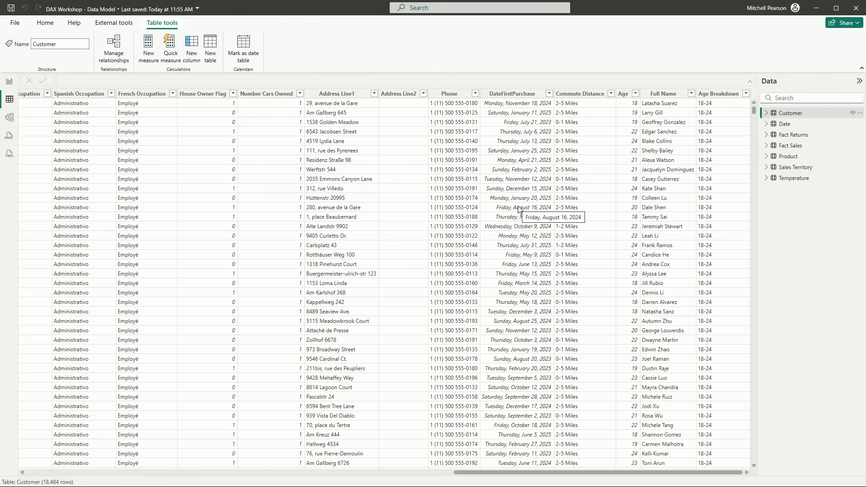
- Create a calculated column named LastPurchaseDate in the Customer table and start its formula two lines below the name
{"action": "right_click", "coordinate": [787, 116]}
{"action": "left_click", "coordinate": [748, 131]}
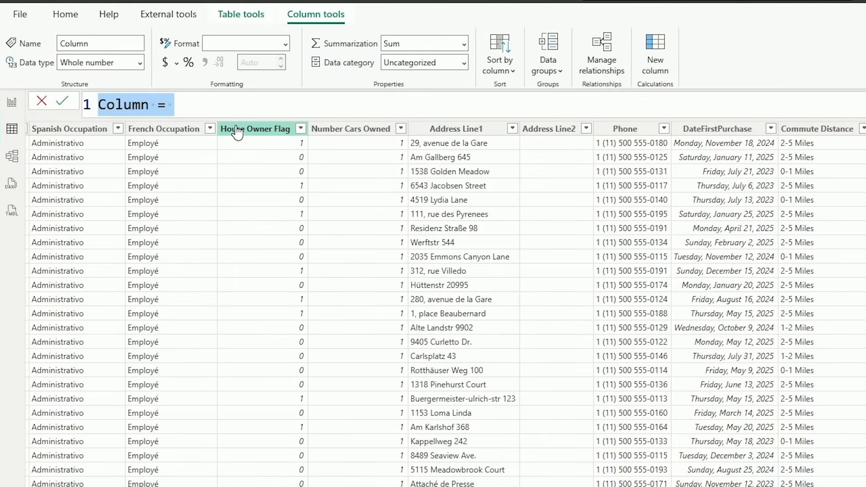
{"action": "key", "text": "BackSpace"}
{"action": "type", "text": "L"}
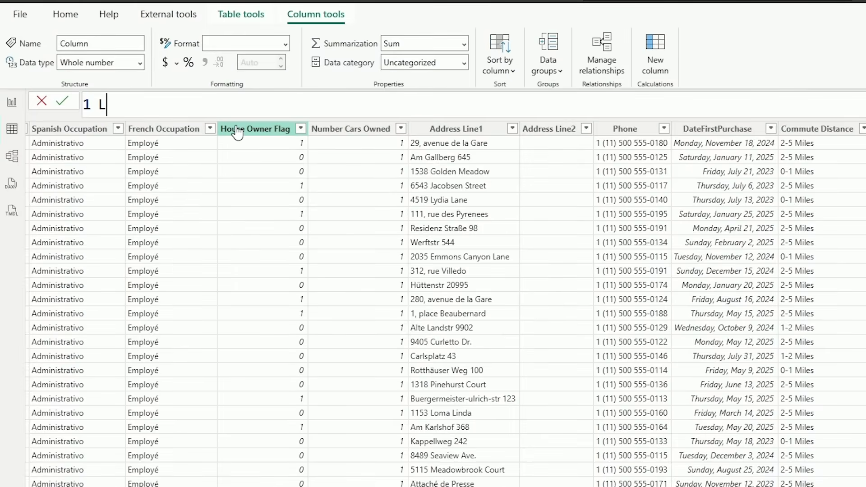
{"action": "type", "text": "astPurchaseDa"}
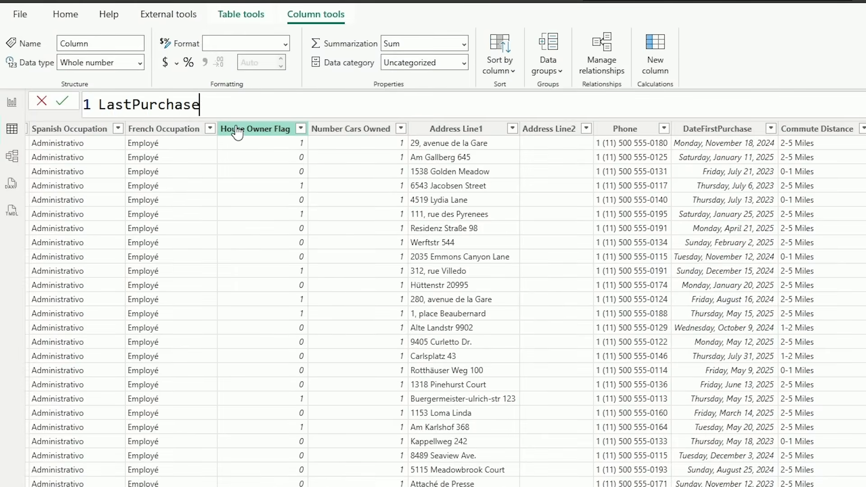
{"action": "type", "text": "te ="}
{"action": "key", "text": "shift+Return"}
{"action": "key", "text": "shift+Return"}
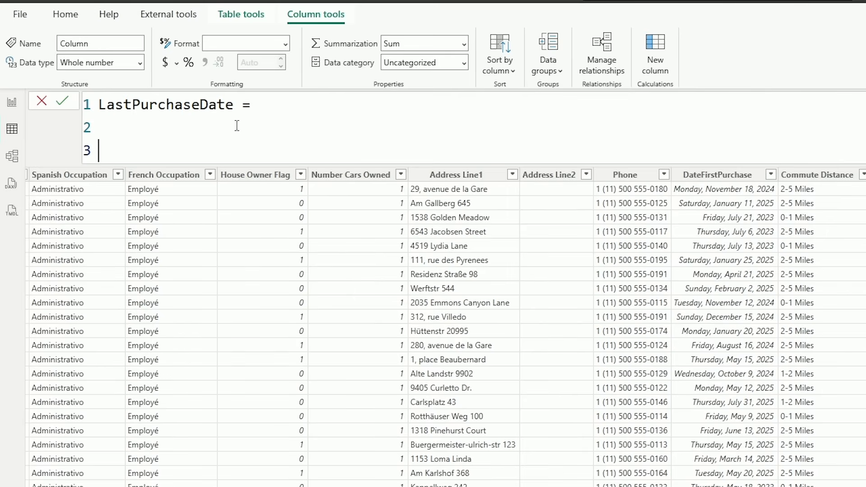
{"action": "type", "text": "'"}
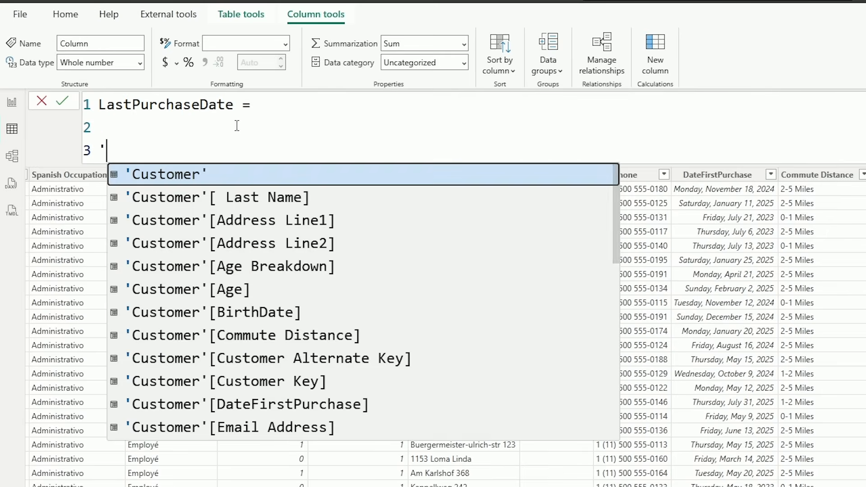
{"action": "type", "text": "fac"}
{"action": "key", "text": "BackSpace"}
{"action": "key", "text": "BackSpace"}
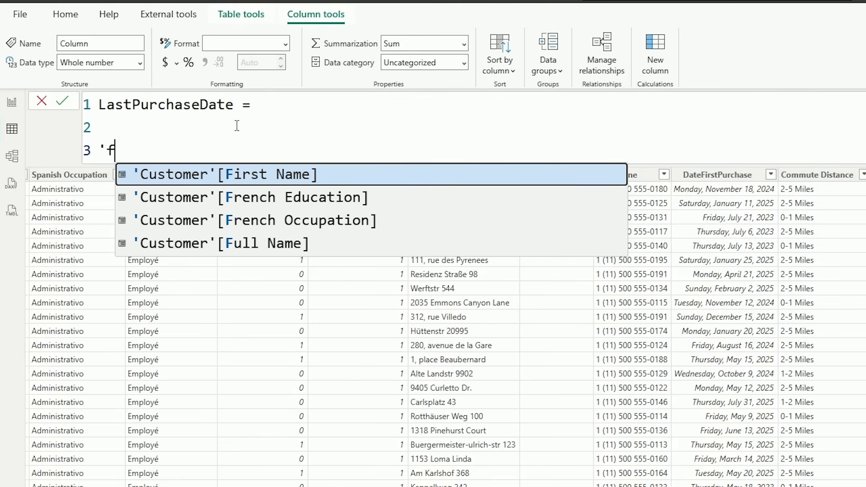
{"action": "key", "text": "BackSpace"}
{"action": "key", "text": "BackSpace"}
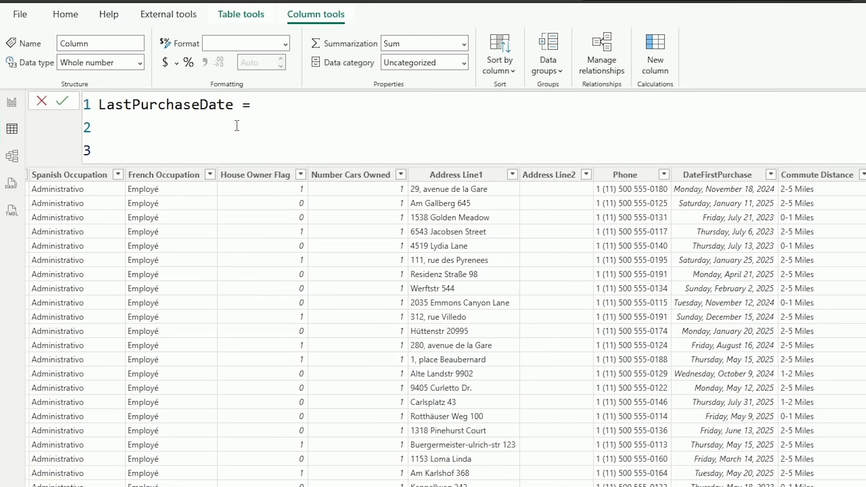
- Enter RELATEDTABLE( 'Fact Sales' ) on the third line of the LastPurchaseDate formula
{"action": "type", "text": "RELA"}
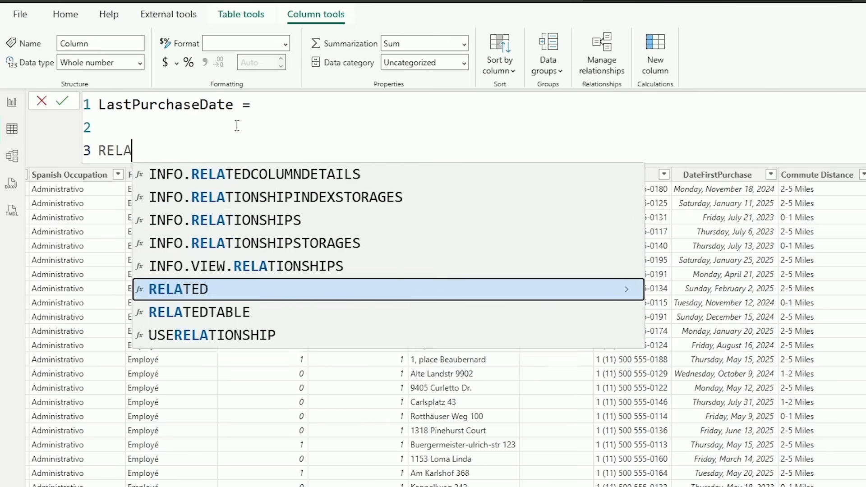
{"action": "type", "text": "TEDTABLE( '"}
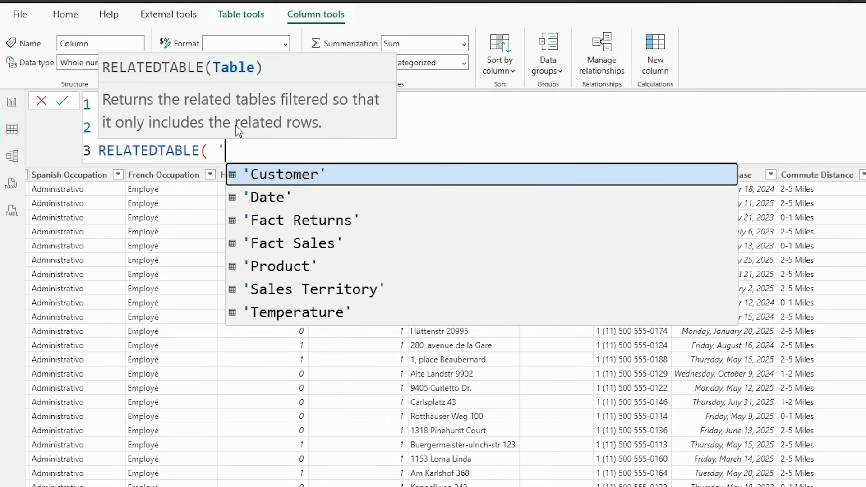
{"action": "key", "text": "Down"}
{"action": "key", "text": "Down"}
{"action": "key", "text": "Down"}
{"action": "key", "text": "Tab"}
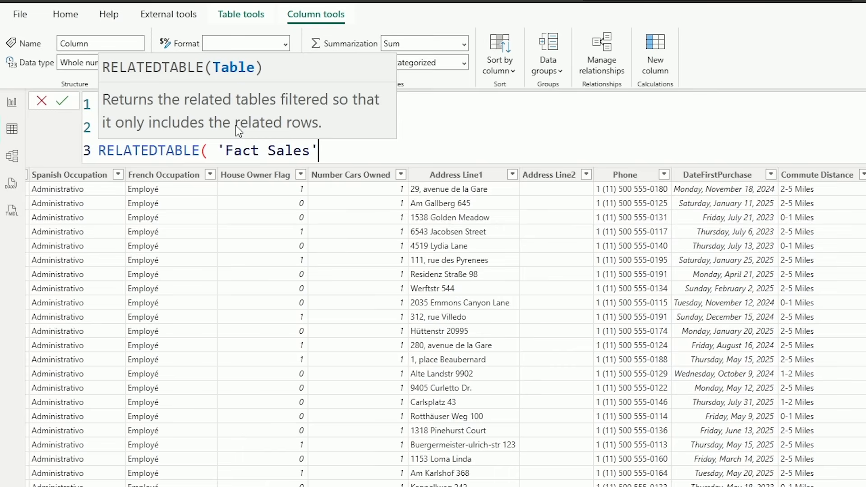
{"action": "type", "text": ")"}
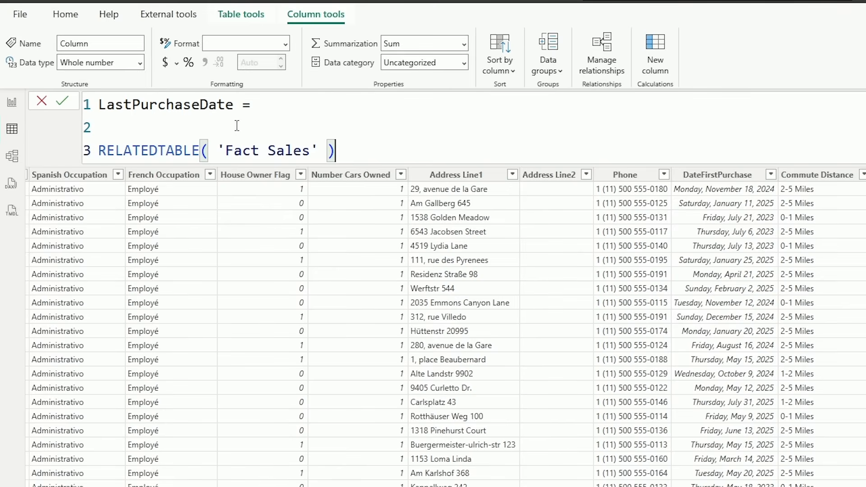
- Indent the RELATEDTABLE line in the LastPurchaseDate formula by one level
{"action": "key", "text": "Up"}
{"action": "key", "text": "Down"}
{"action": "key", "text": "Tab"}
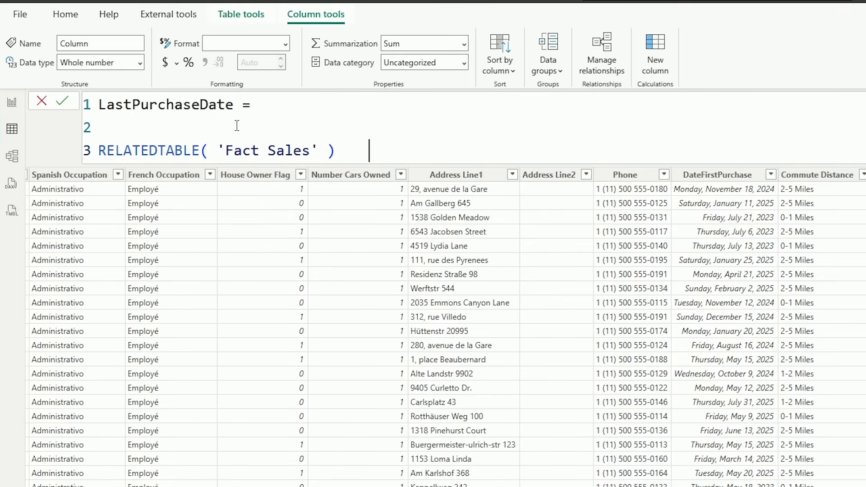
{"action": "key", "text": "Home"}
{"action": "key", "text": "Tab"}
- Open a MAXX function on the empty line above RELATEDTABLE
{"action": "key", "text": "Up"}
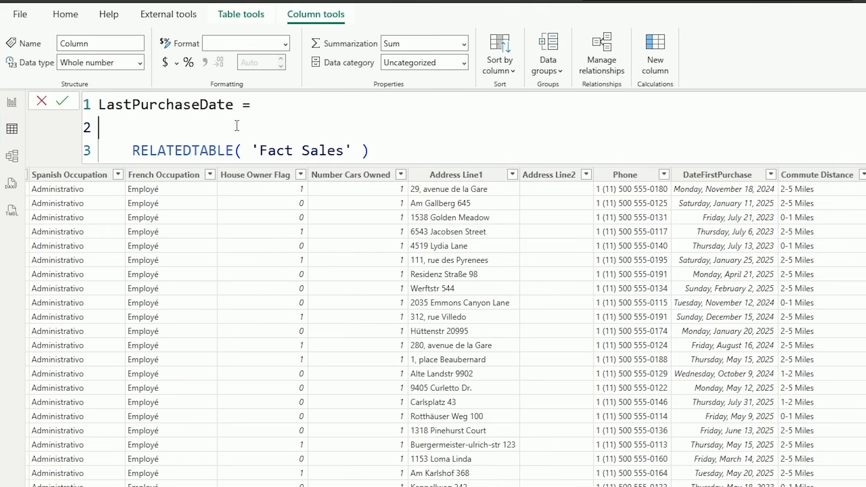
{"action": "type", "text": "MAX("}
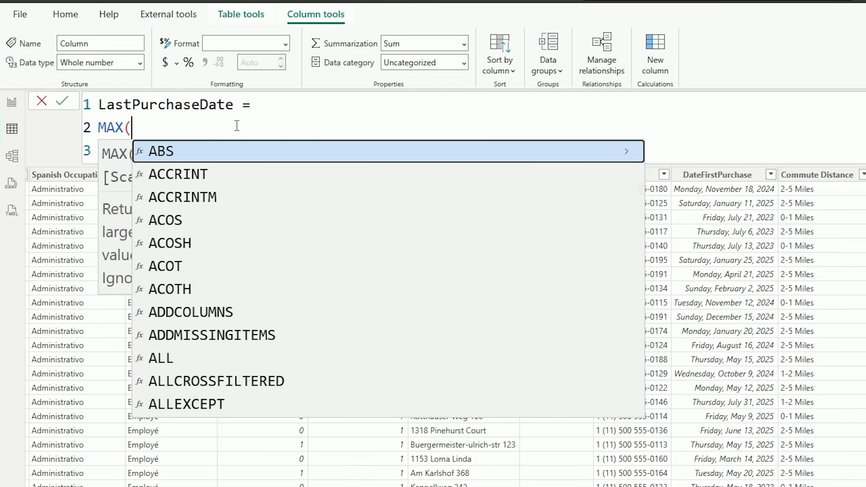
{"action": "key", "text": "Escape"}
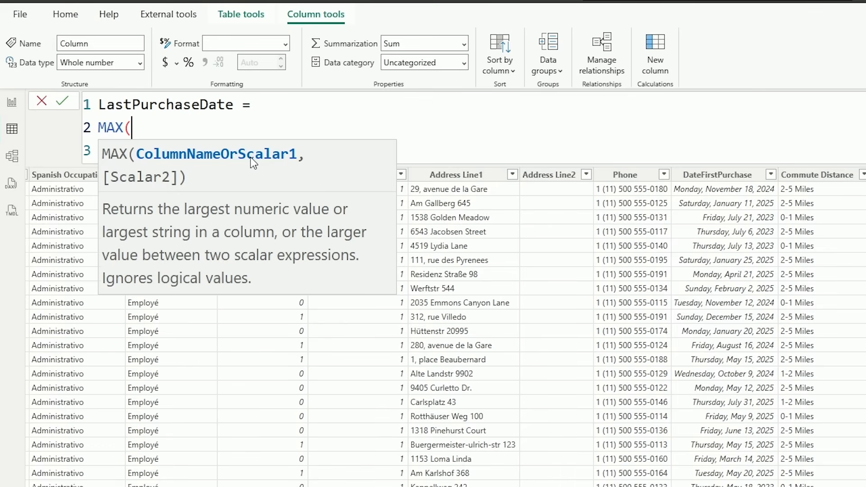
{"action": "key", "text": "BackSpace"}
{"action": "type", "text": "X("}
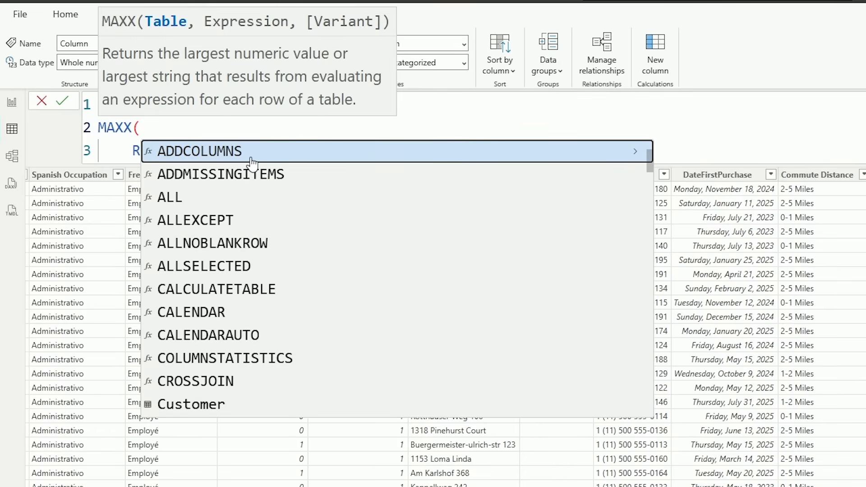
{"action": "key", "text": "Escape"}
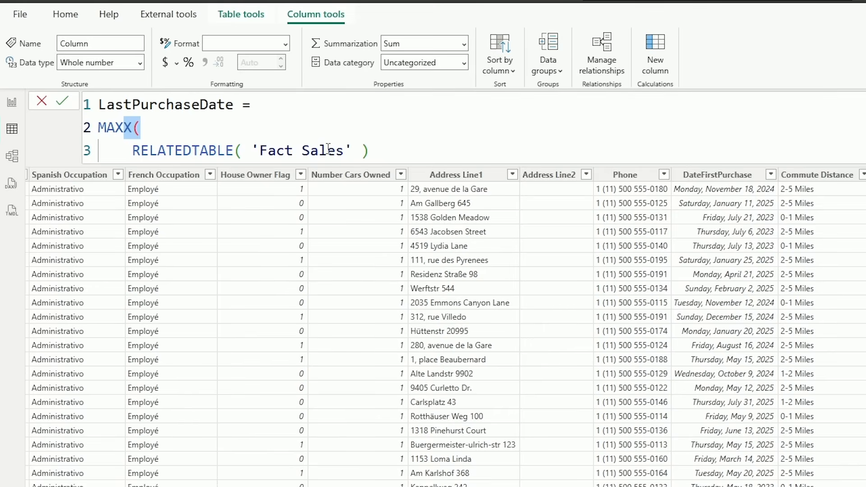
- Separate the RELATEDTABLE argument with a comma and add 'Fact Sales'[OrderDate] on a new line as the MAXX expression
{"action": "left_click", "coordinate": [381, 149]}
{"action": "type", "text": "."}
{"action": "key", "text": "BackSpace"}
{"action": "type", "text": ","}
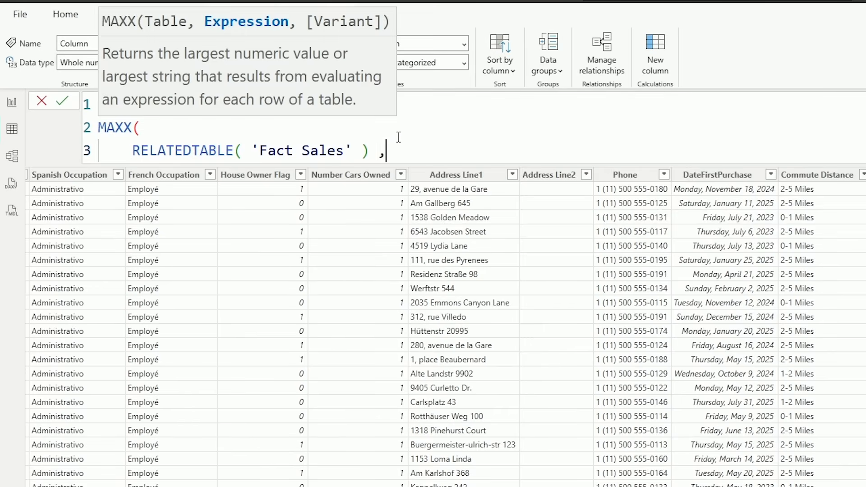
{"action": "key", "text": "shift+Return"}
{"action": "key", "text": "BackSpace"}
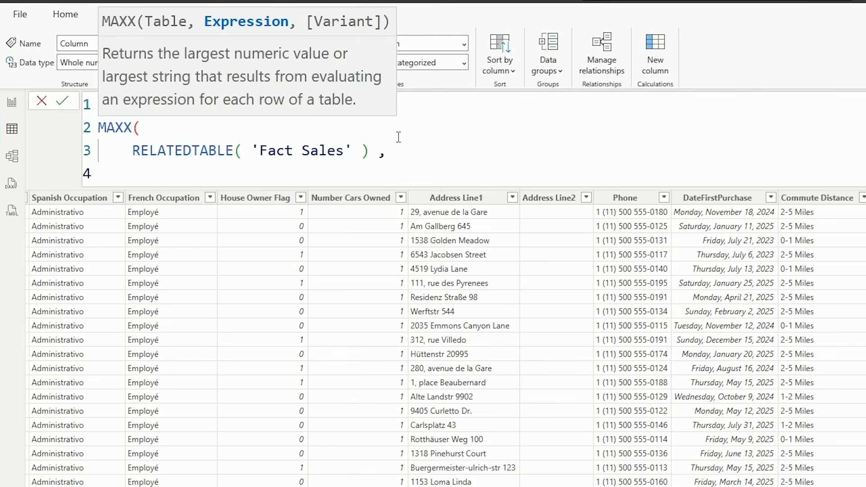
{"action": "type", "text": "'Fact"}
{"action": "key", "text": "Tab"}
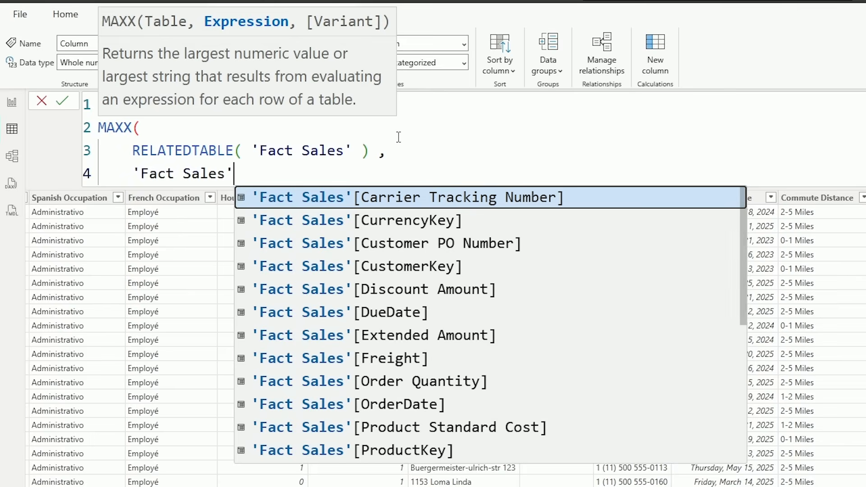
{"action": "type", "text": "[OR"}
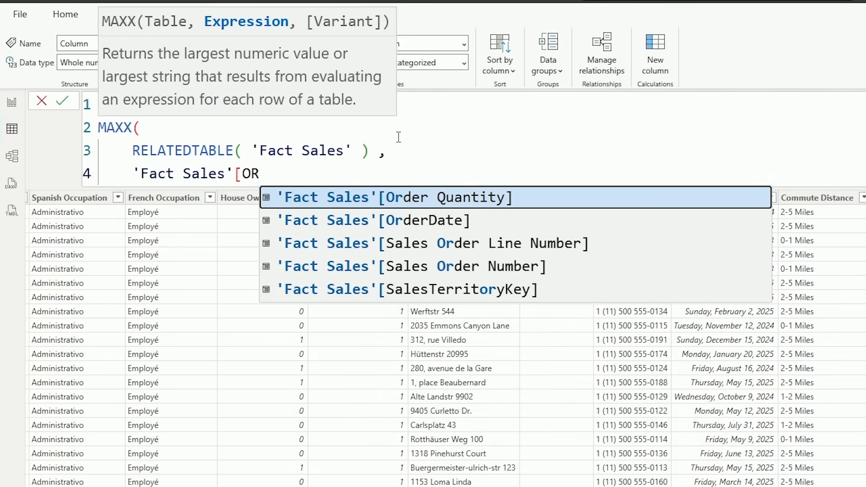
{"action": "key", "text": "Down"}
{"action": "key", "text": "Tab"}
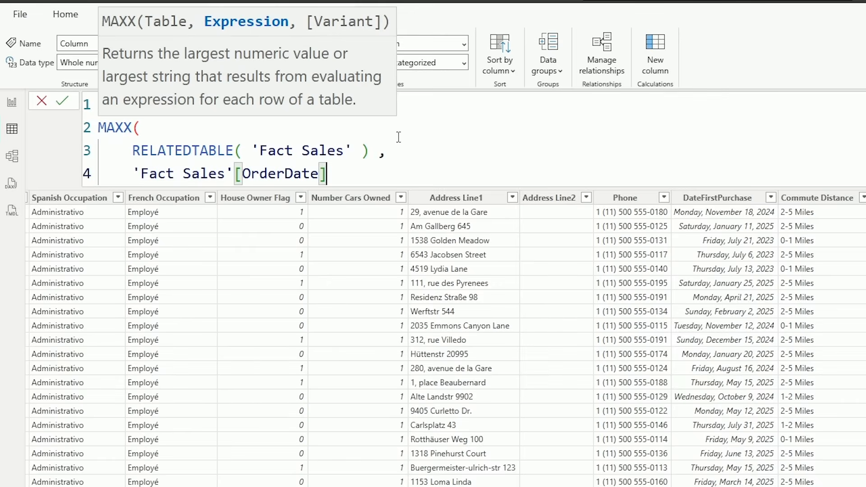
- Close the MAXX function and commit the LastPurchaseDate column formula
{"action": "type", "text": ")"}
{"action": "left_click", "coordinate": [125, 127]}
{"action": "left_click", "coordinate": [369, 168], "text": "shift"}
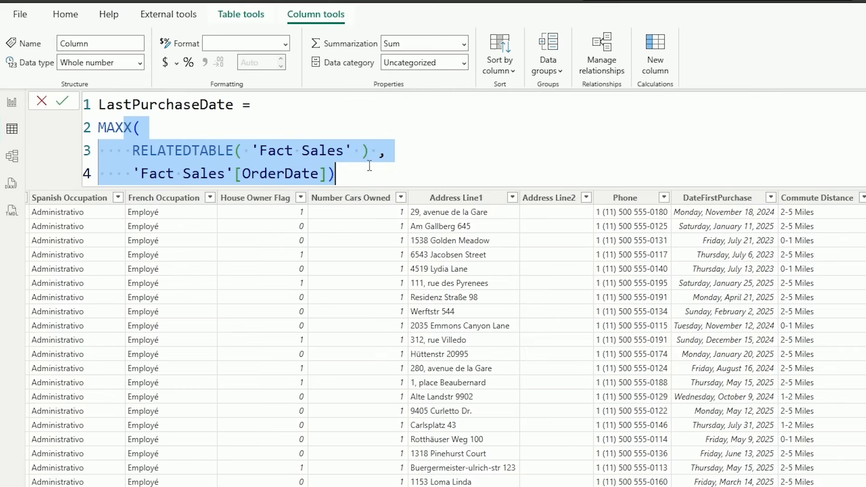
{"action": "left_click", "coordinate": [186, 153]}
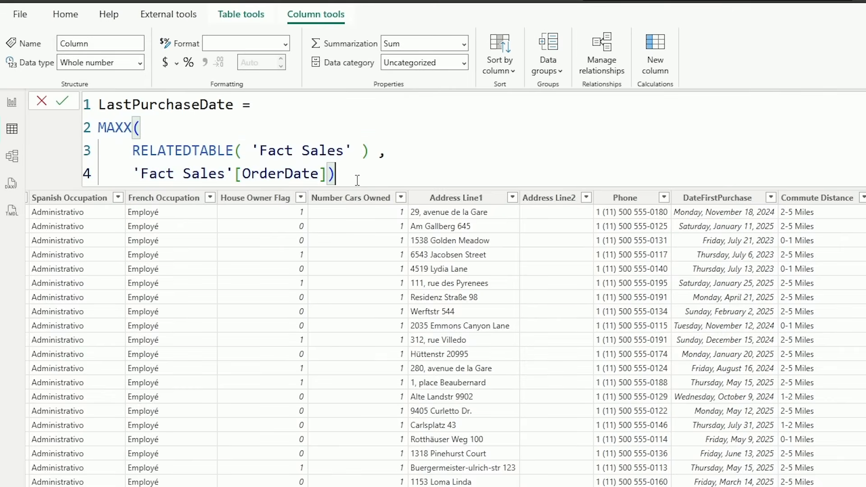
{"action": "key", "text": "Return"}
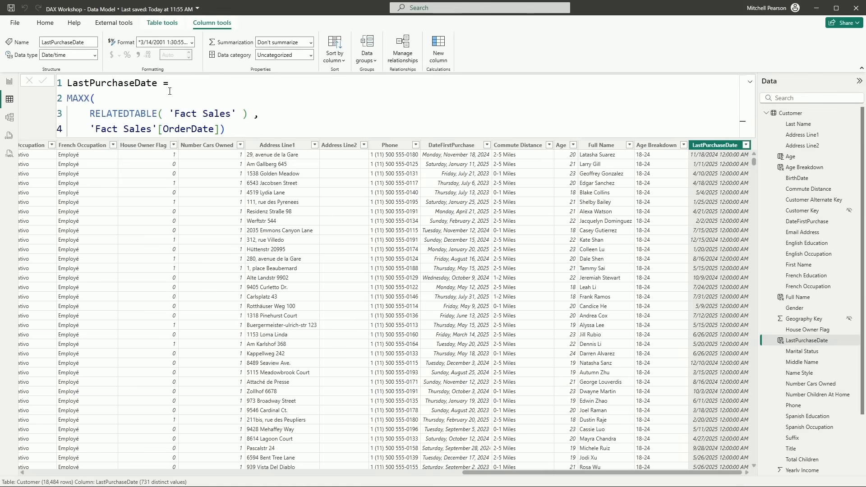
- Insert a blank line below the LastPurchaseDate name and comment out the three MAXX formula lines
{"action": "left_click", "coordinate": [180, 83]}
{"action": "key", "text": "shift+Return"}
{"action": "key", "text": "Down"}
{"action": "key", "text": "shift+Down"}
{"action": "key", "text": "shift+Down"}
{"action": "key", "text": "shift+End"}
{"action": "key", "text": "ctrl+/"}
- Start a MAX function on the blank line above the commented-out MAXX lines of LastPurchaseDate
{"action": "key", "text": "Left"}
{"action": "key", "text": "Up"}
{"action": "type", "text": "max"}
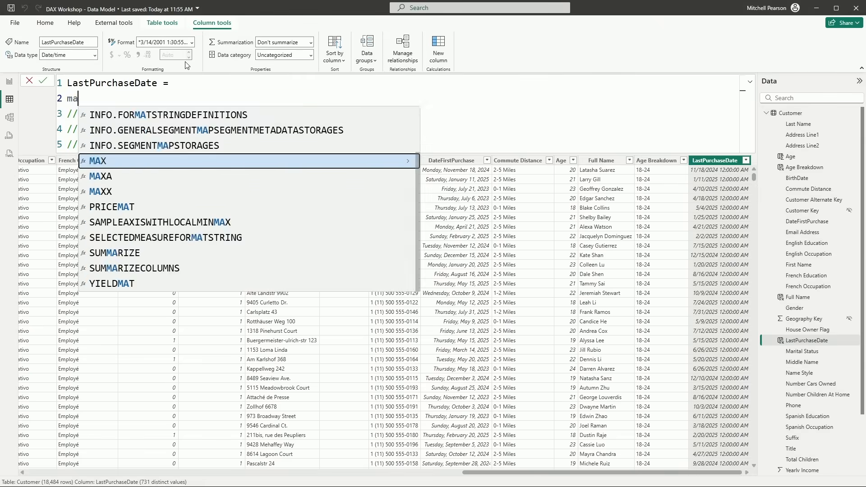
{"action": "key", "text": "BackSpace"}
{"action": "key", "text": "BackSpace"}
{"action": "key", "text": "BackSpace"}
{"action": "type", "text": "MAX"}
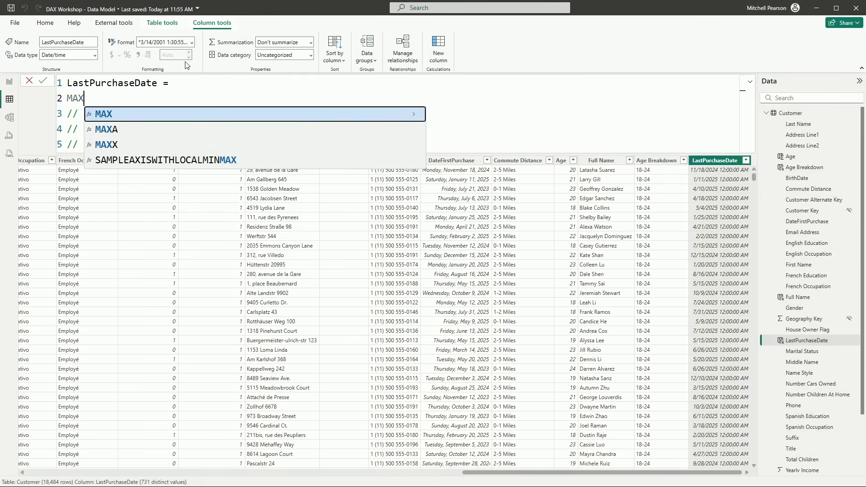
- Open the MAX function's argument with a reference to the 'Fact Sales' table
{"action": "type", "text": "( 'Fac"}
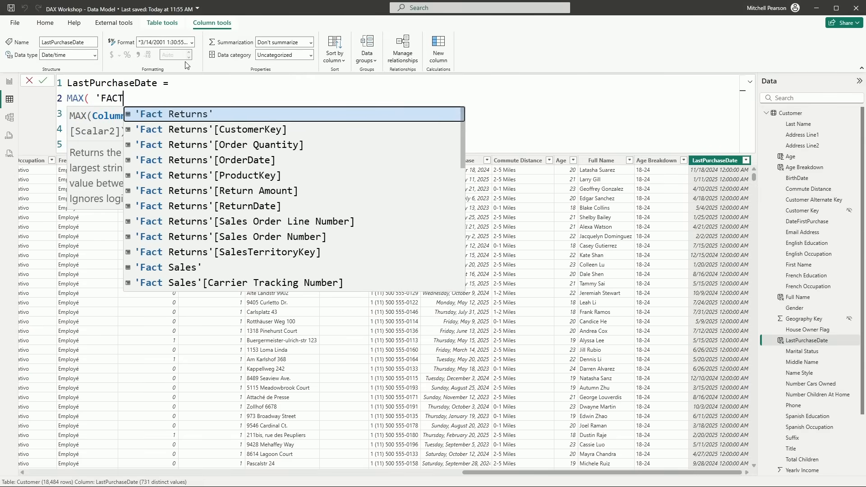
{"action": "key", "text": "Tab"}
{"action": "key", "text": "BackSpace"}
{"action": "key", "text": "BackSpace"}
{"action": "key", "text": "BackSpace"}
{"action": "key", "text": "BackSpace"}
{"action": "key", "text": "BackSpace"}
{"action": "key", "text": "BackSpace"}
{"action": "key", "text": "BackSpace"}
{"action": "key", "text": "BackSpace"}
{"action": "type", "text": "SALES"}
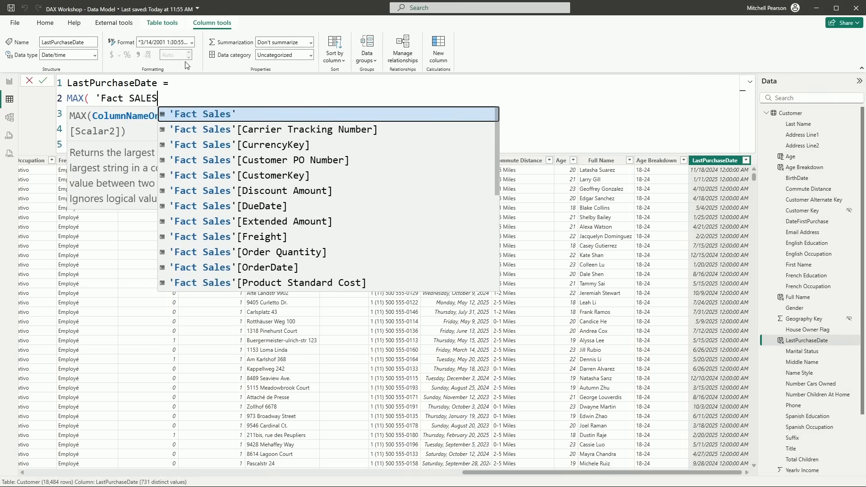
{"action": "key", "text": "Tab"}
- Complete the MAX argument with the [OrderDate] column, close the function and commit the LastPurchaseDate formula
{"action": "type", "text": "["}
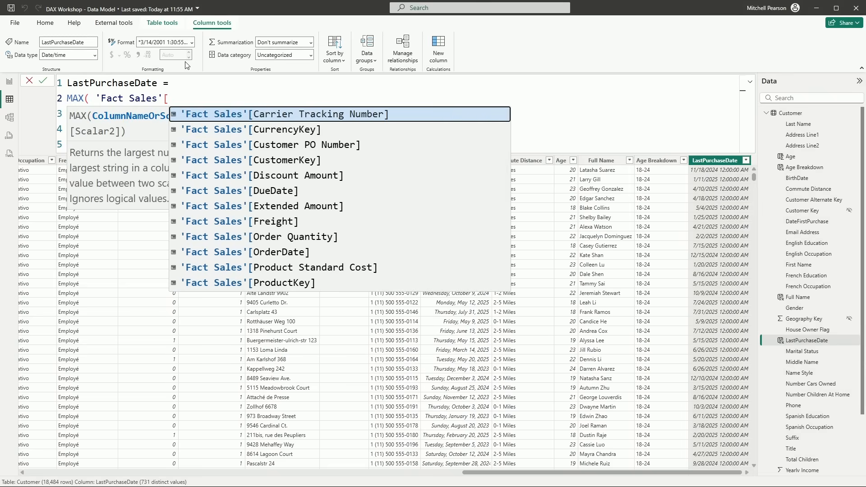
{"action": "type", "text": "ORDER"}
{"action": "key", "text": "Down"}
{"action": "key", "text": "Tab"}
{"action": "type", "text": ")"}
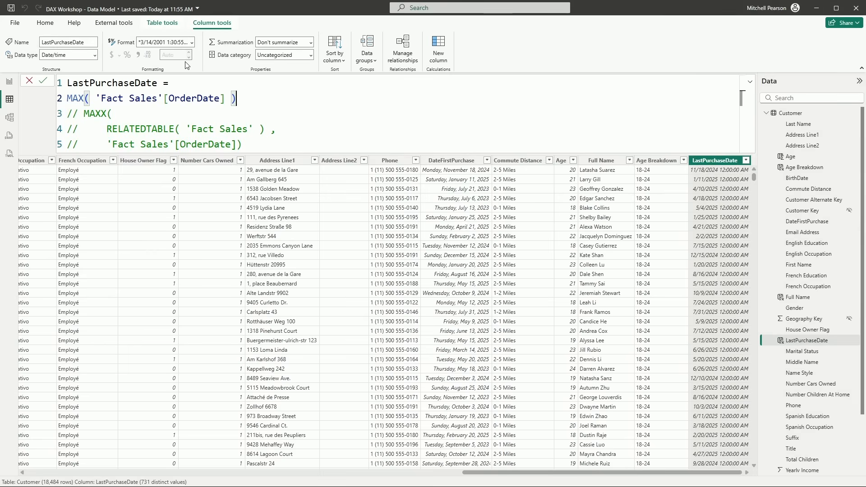
{"action": "key", "text": "Return"}
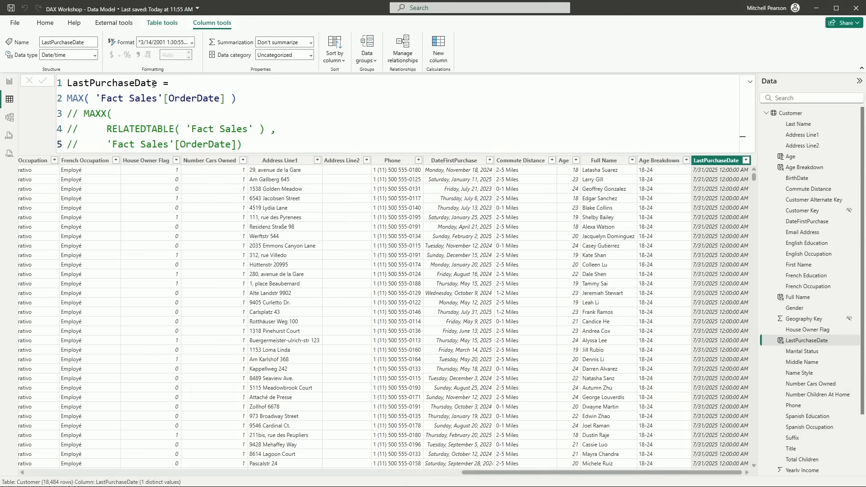
- Delete the MAX( 'Fact Sales'[OrderDate] ) line from the LastPurchaseDate formula, including its empty line
{"action": "left_click_drag", "start_coordinate": [248, 96], "coordinate": [67, 98]}
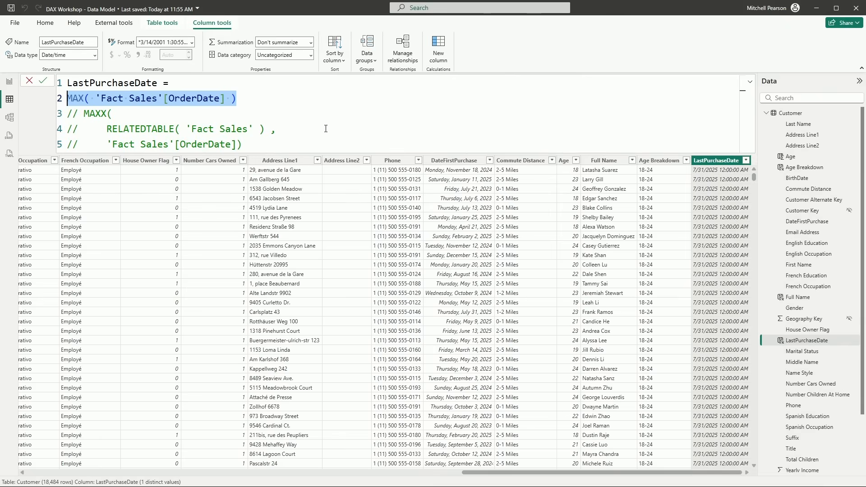
{"action": "left_click", "coordinate": [168, 115]}
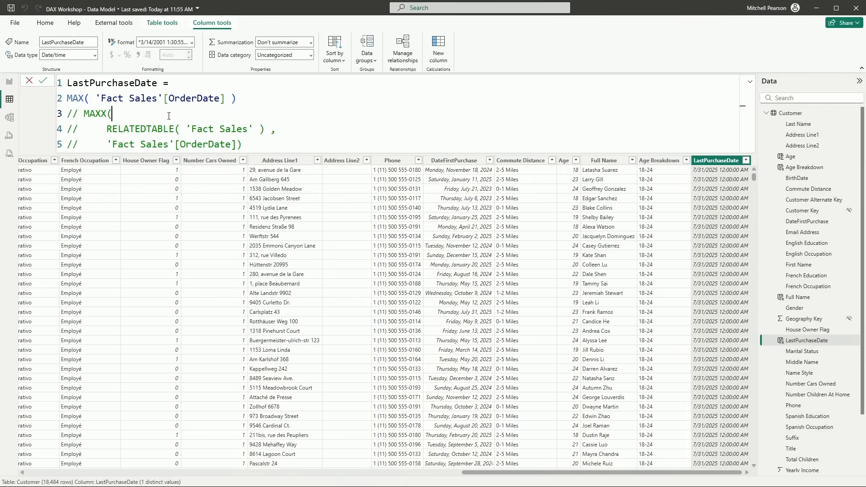
{"action": "left_click_drag", "start_coordinate": [237, 101], "coordinate": [175, 83]}
{"action": "left_click", "coordinate": [95, 83]}
{"action": "left_click", "coordinate": [255, 93]}
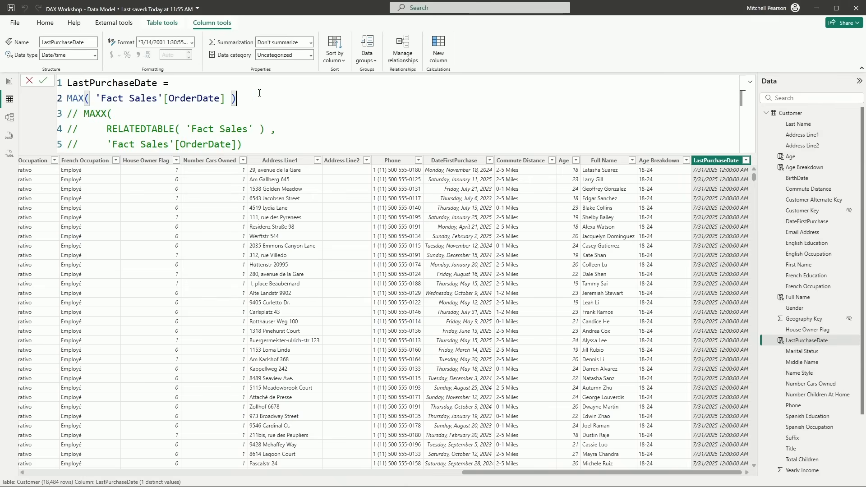
{"action": "left_click_drag", "start_coordinate": [256, 93], "coordinate": [64, 98]}
{"action": "key", "text": "BackSpace"}
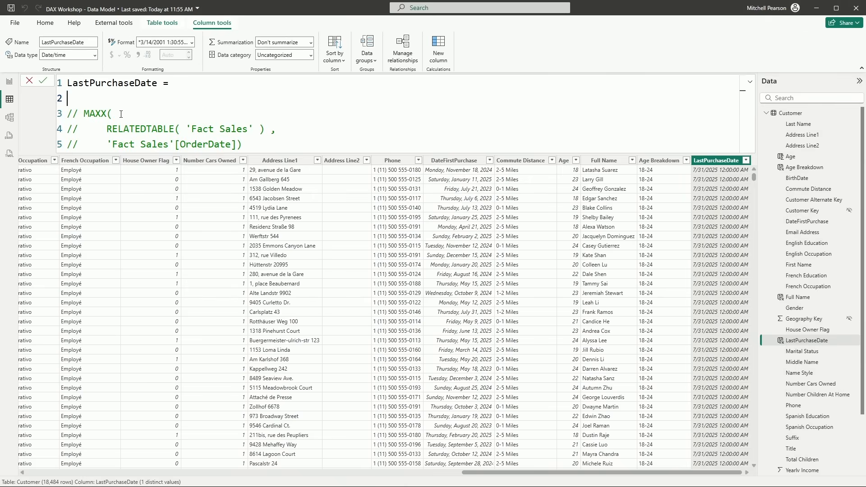
{"action": "key", "text": "BackSpace"}
- Uncomment the three MAXX lines over RELATEDTABLE( 'Fact Sales' ) and commit the LastPurchaseDate formula
{"action": "left_click_drag", "start_coordinate": [242, 130], "coordinate": [68, 98]}
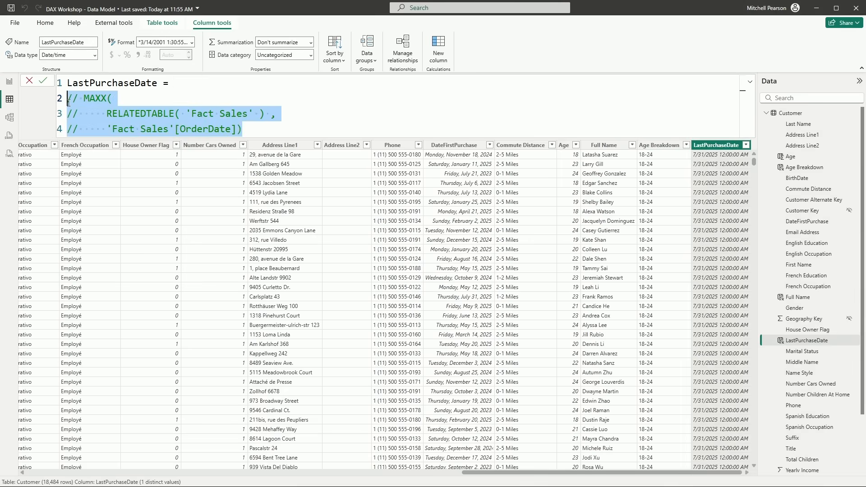
{"action": "key", "text": "ctrl+slash"}
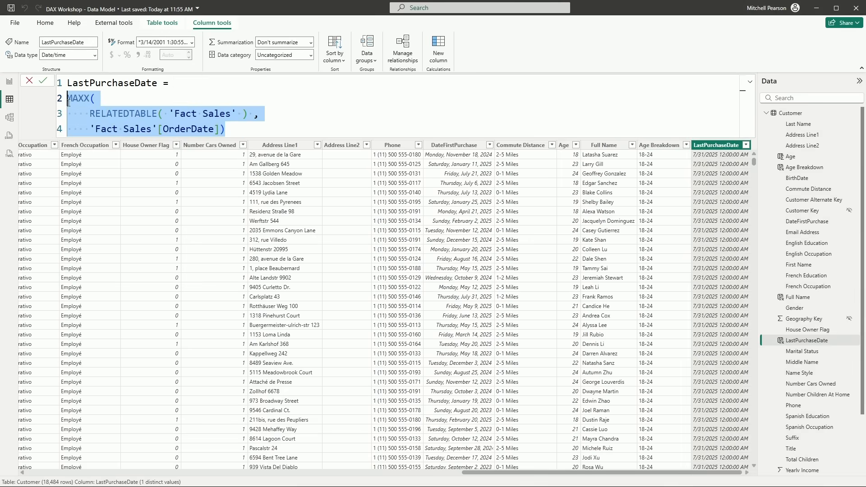
{"action": "key", "text": "Right"}
{"action": "key", "text": "Return"}
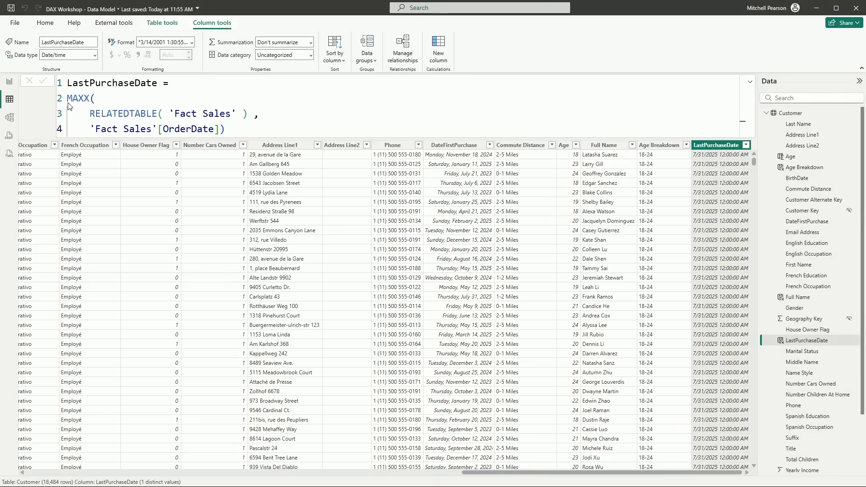
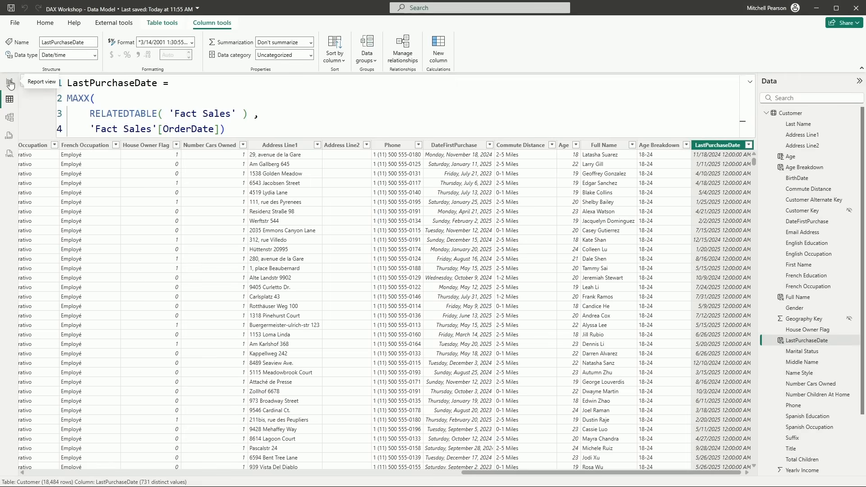
- Switch to the report view and collapse the Customer, Fact Sales and Sales Territory tables in the field list
{"action": "left_click", "coordinate": [10, 83]}
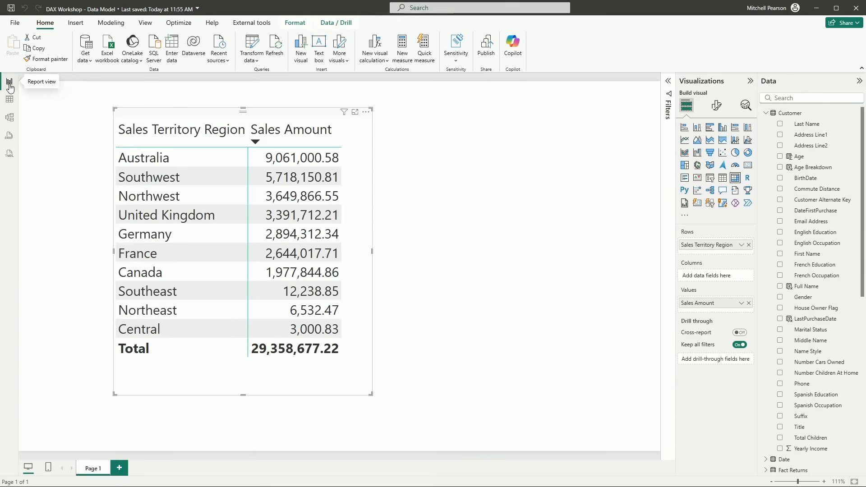
{"action": "left_click", "coordinate": [766, 113]}
{"action": "left_click", "coordinate": [766, 146]}
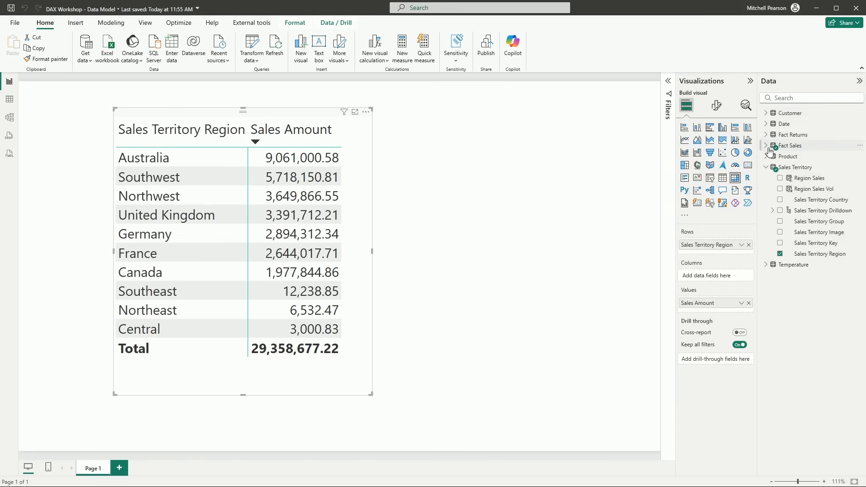
{"action": "left_click", "coordinate": [766, 168]}
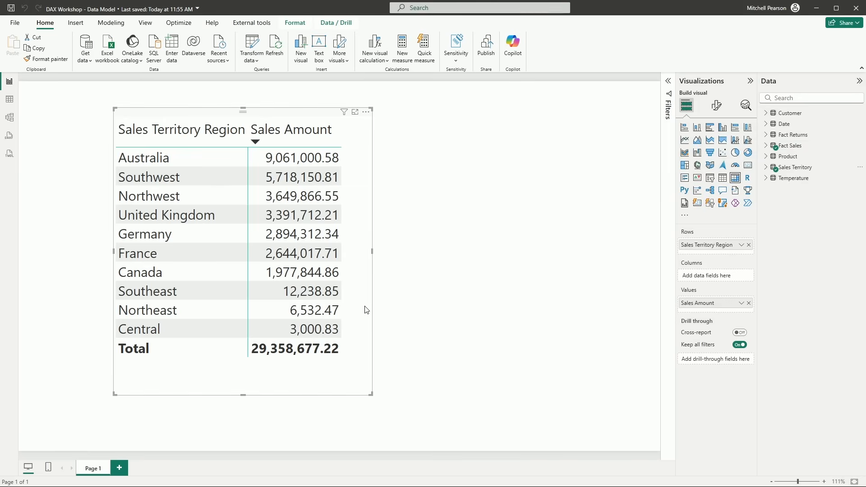
- Remove Sales Amount from the matrix values and move the matrix closer to the report page's left edge
{"action": "left_click", "coordinate": [749, 303]}
{"action": "left_click_drag", "start_coordinate": [333, 320], "coordinate": [277, 305]}
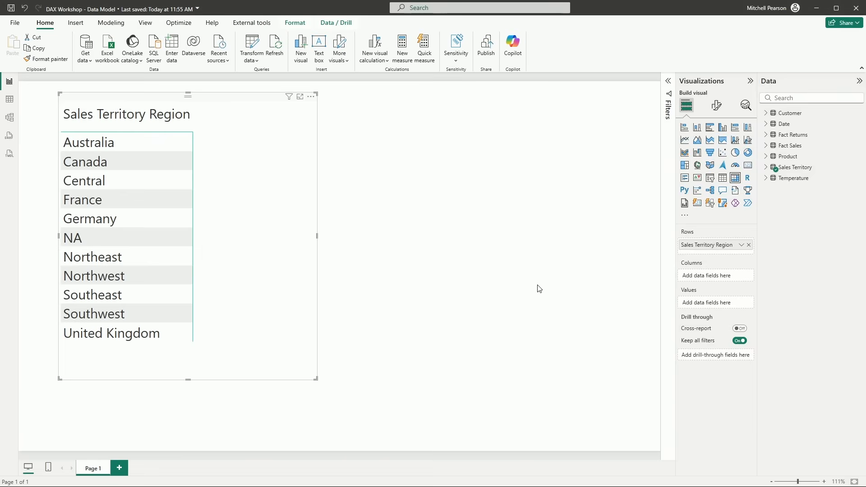
{"action": "left_click_drag", "start_coordinate": [269, 210], "coordinate": [261, 241]}
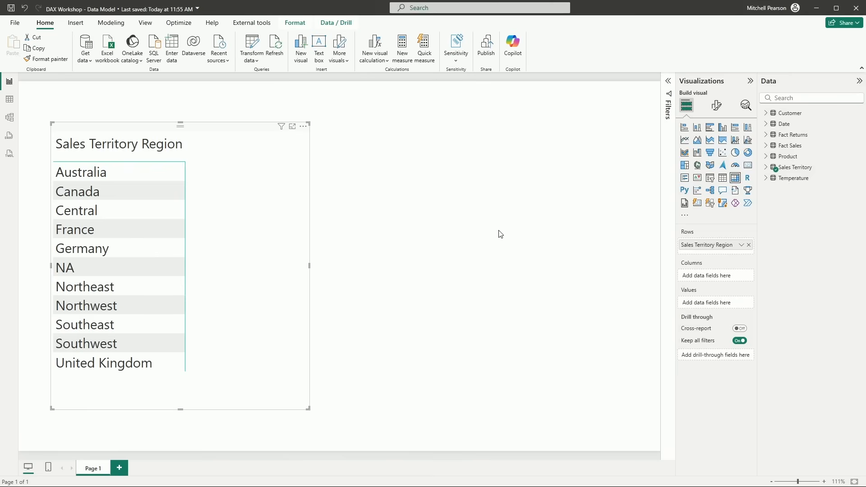
- Create a new measure in the Fact Sales table and enlarge the formula text
{"action": "left_click", "coordinate": [793, 145]}
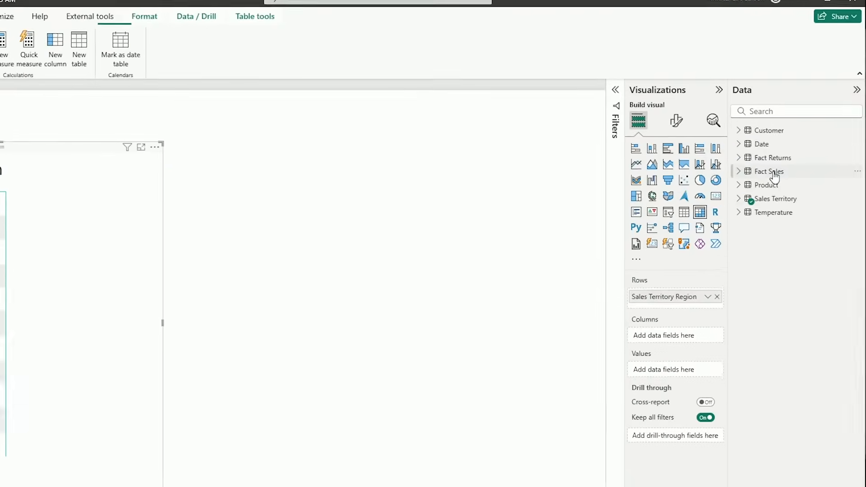
{"action": "right_click", "coordinate": [773, 174]}
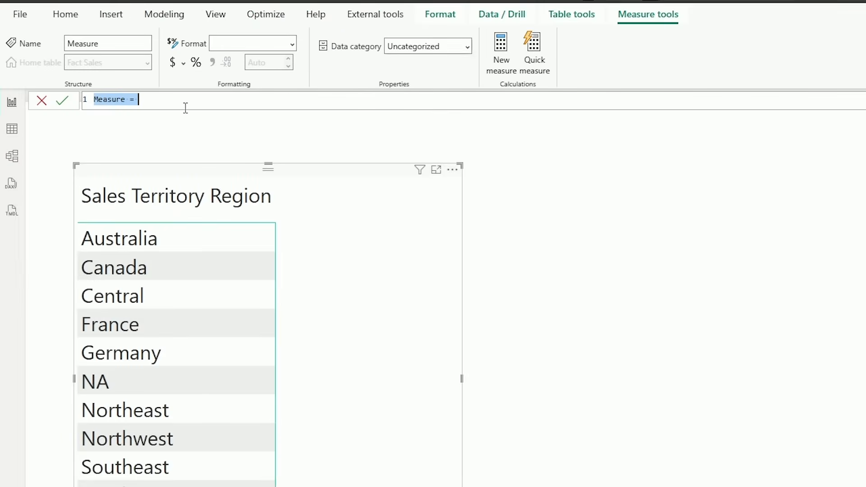
{"action": "left_click", "coordinate": [184, 107]}
{"action": "scroll", "coordinate": [186, 107], "scroll_direction": "up", "scroll_amount": 3}
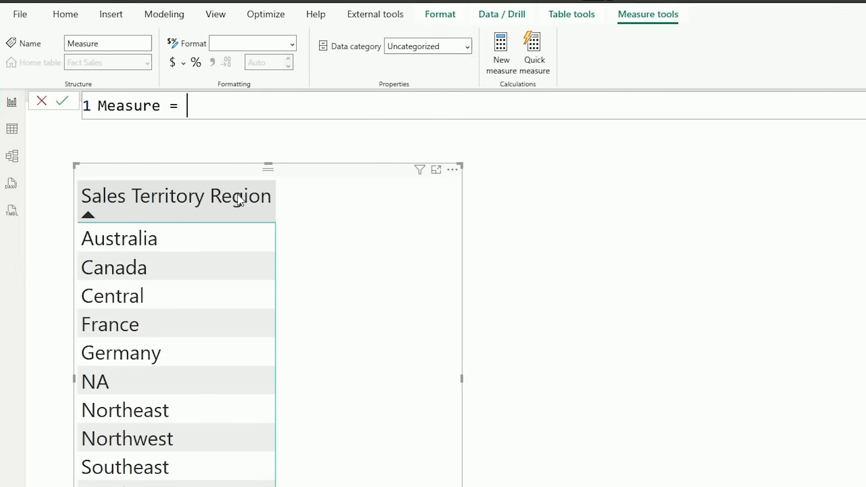
- Replace the default measure name with "Total Sales =" and begin a second formula line
{"action": "key", "text": "ctrl+a"}
{"action": "key", "text": "BackSpace"}
{"action": "type", "text": "tot"}
{"action": "key", "text": "BackSpace"}
{"action": "key", "text": "BackSpace"}
{"action": "key", "text": "BackSpace"}
{"action": "type", "text": "Total Sales "}
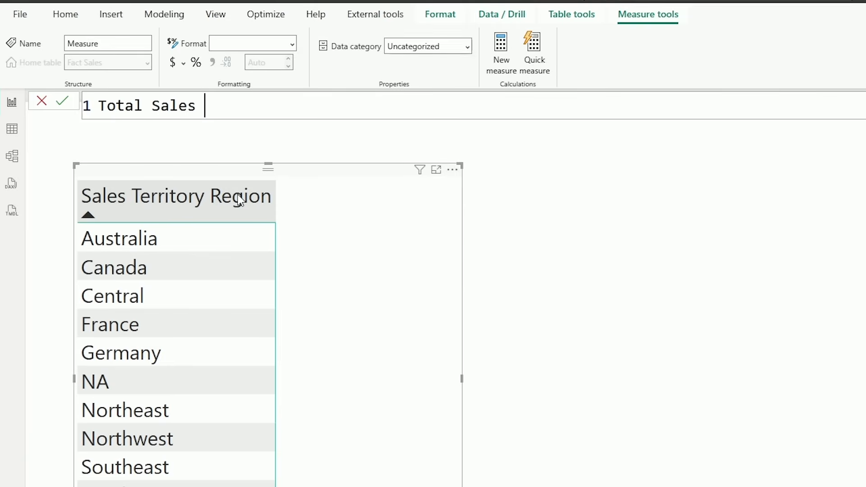
{"action": "type", "text": "="}
{"action": "key", "text": "shift+Return"}
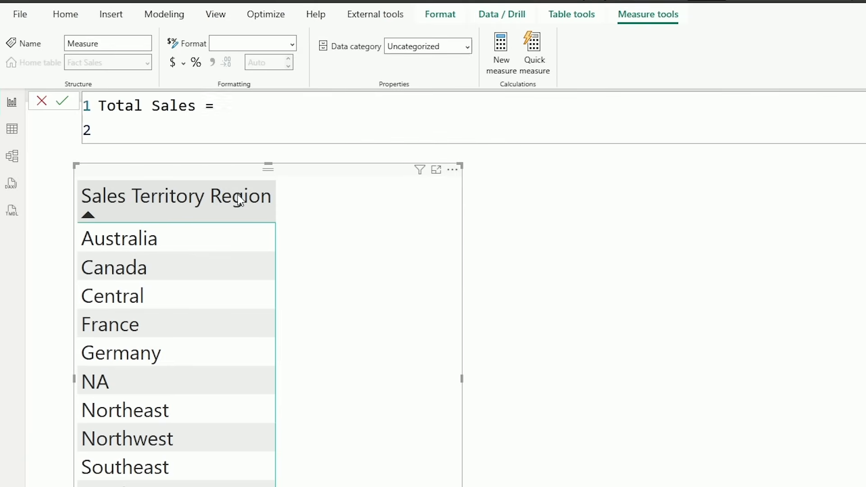
- Enter SUM('Fact Sales'[Sales Amount]) as the expression on the second line of the Total Sales measure
{"action": "type", "text": "Sum"}
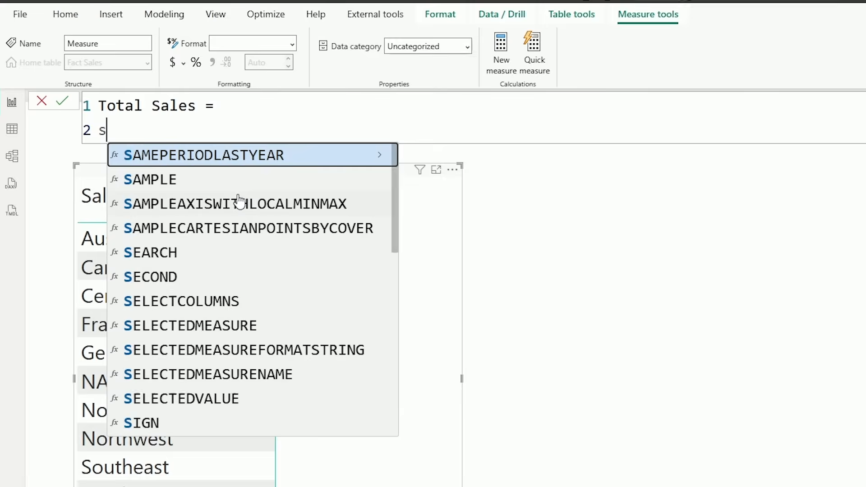
{"action": "key", "text": "Tab"}
{"action": "type", "text": "'INTER"}
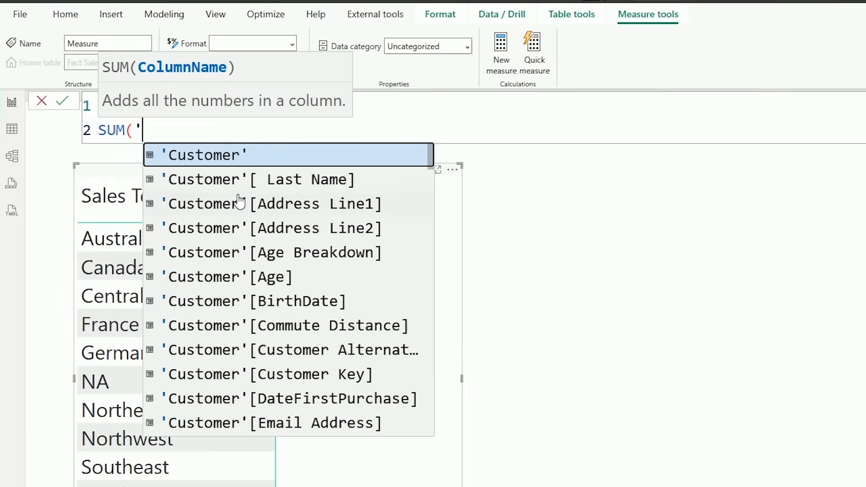
{"action": "key", "text": "BackSpace"}
{"action": "key", "text": "BackSpace"}
{"action": "key", "text": "BackSpace"}
{"action": "key", "text": "BackSpace"}
{"action": "key", "text": "BackSpace"}
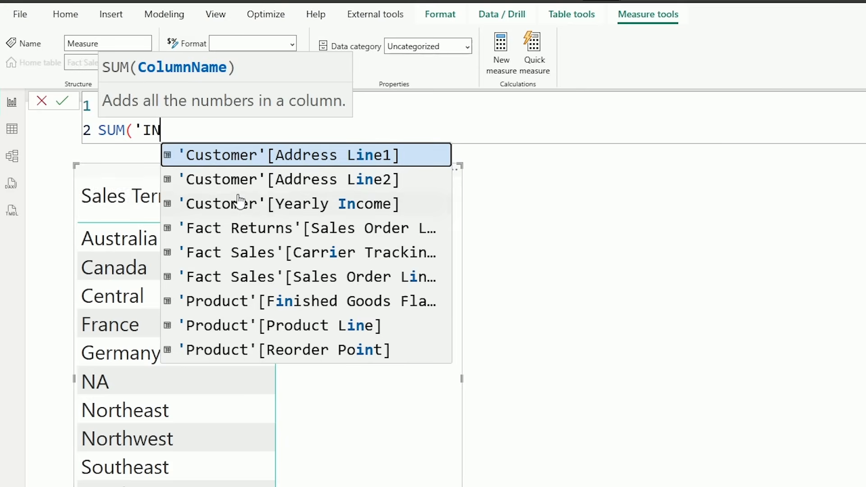
{"action": "type", "text": "FACT SALE"}
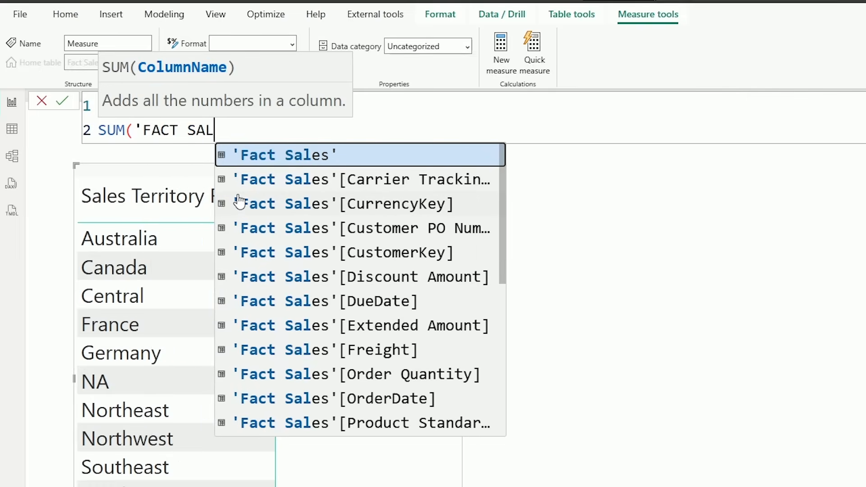
{"action": "key", "text": "Tab"}
{"action": "type", "text": "[SALE"}
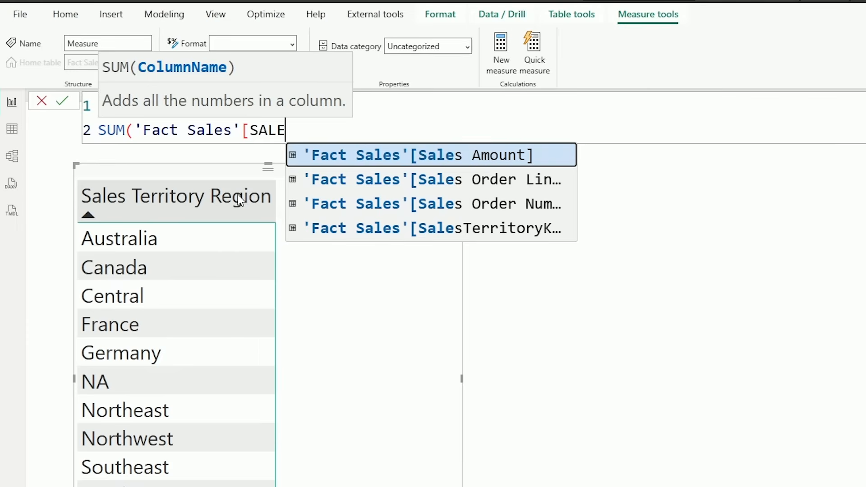
{"action": "key", "text": "Tab"}
{"action": "type", "text": ")"}
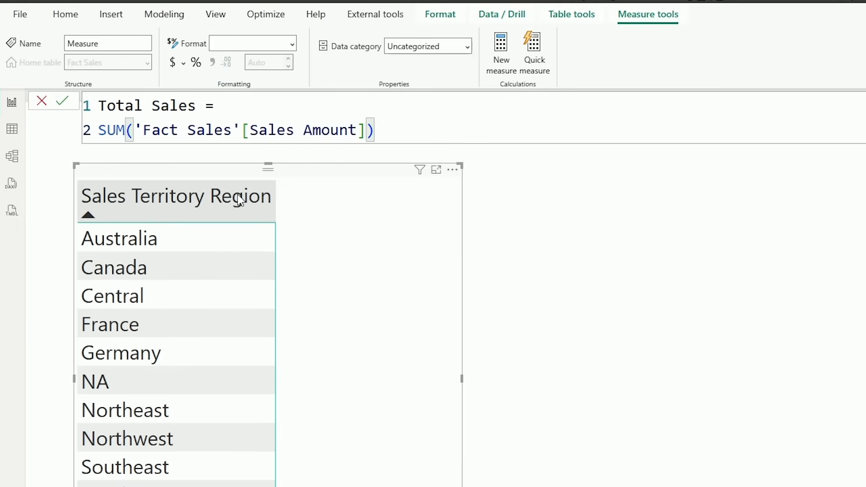
- Commit the Total Sales measure and format it as $ English (United States) currency
{"action": "key", "text": "Return"}
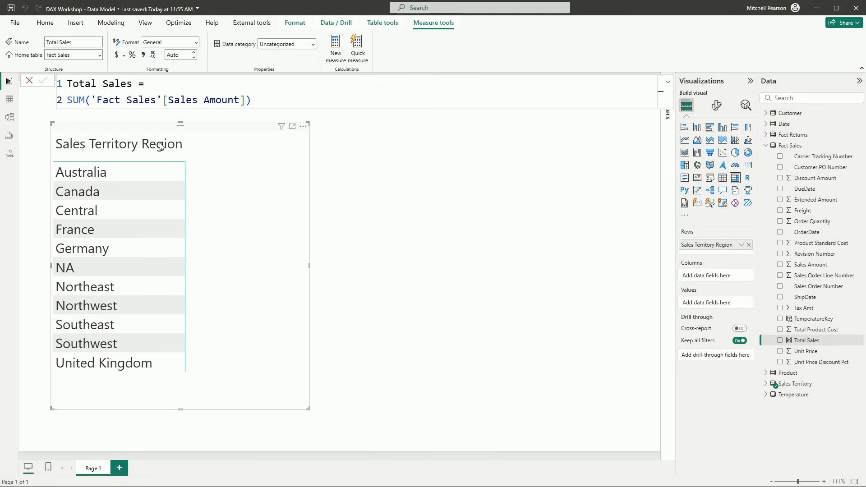
{"action": "left_click", "coordinate": [123, 55]}
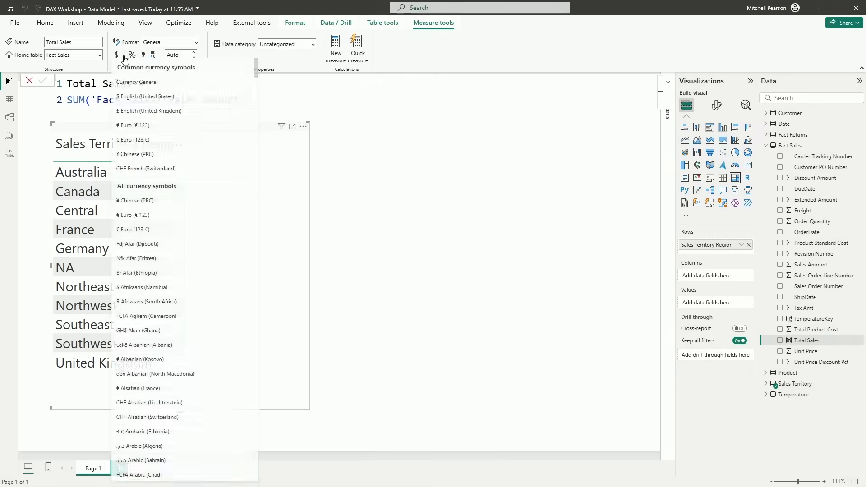
{"action": "left_click", "coordinate": [146, 99]}
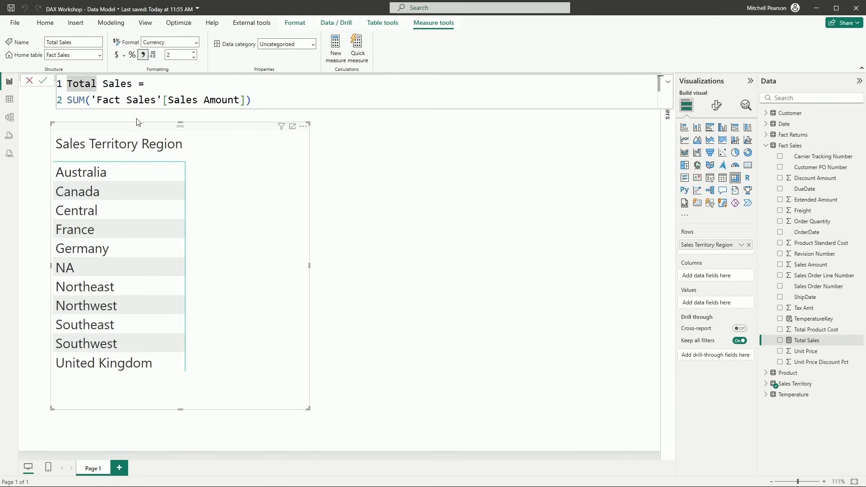
- Remove Sales Territory Region from the matrix rows and add the Total Sales measure as its value
{"action": "left_click", "coordinate": [749, 245]}
{"action": "left_click_drag", "start_coordinate": [806, 341], "coordinate": [215, 234]}
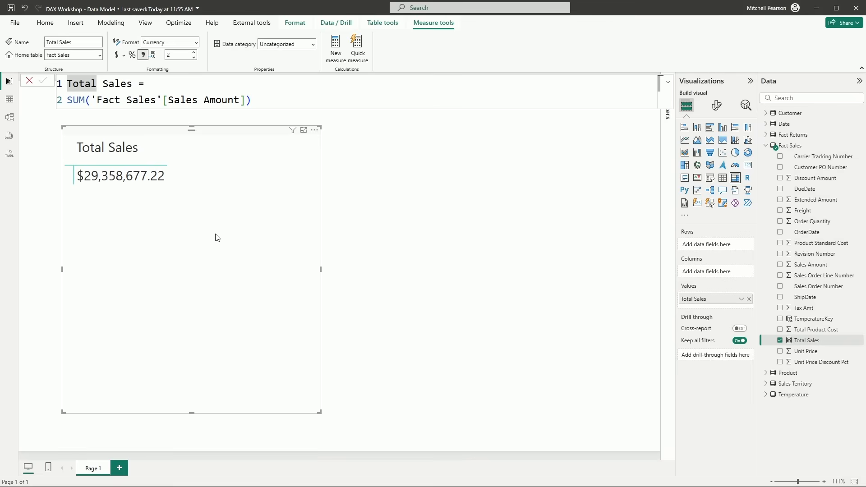
- Add the Year field from the Date table to the matrix rows
{"action": "left_click", "coordinate": [765, 146]}
{"action": "left_click", "coordinate": [766, 123]}
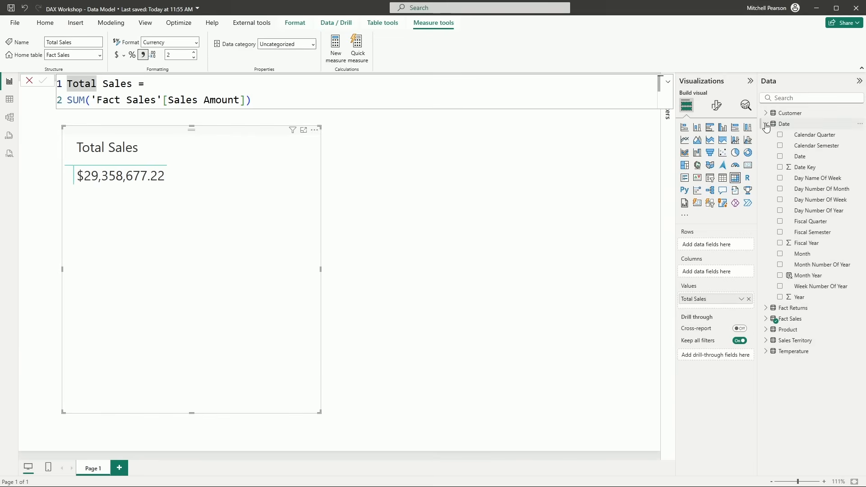
{"action": "left_click_drag", "start_coordinate": [806, 298], "coordinate": [712, 245]}
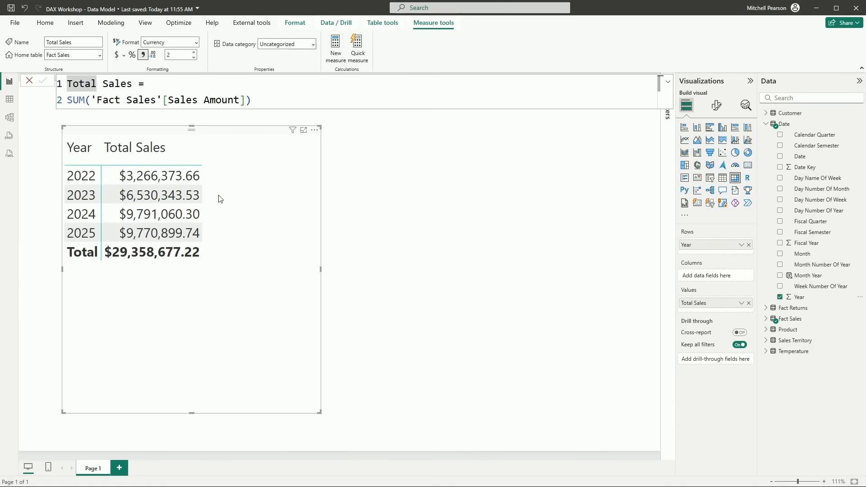
- Delete the model relationship between the Date and Fact Sales tables and return to the report page to check the matrix
{"action": "left_click", "coordinate": [9, 118]}
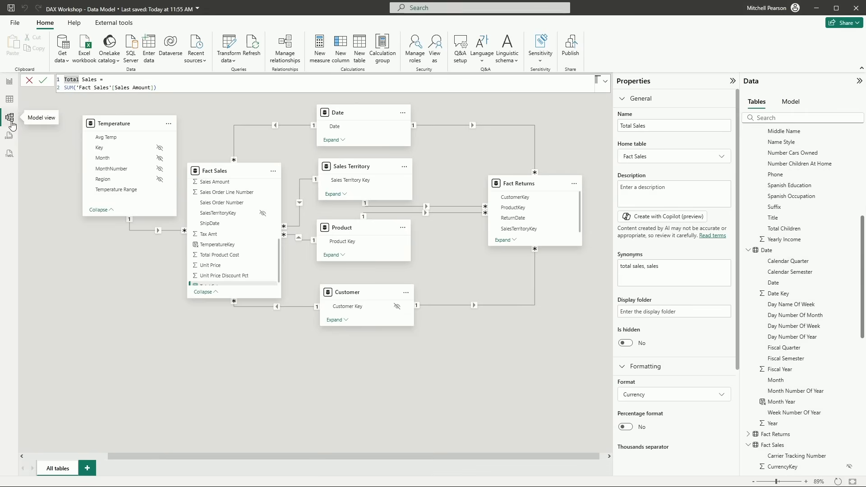
{"action": "right_click", "coordinate": [275, 129]}
{"action": "left_click", "coordinate": [299, 132]}
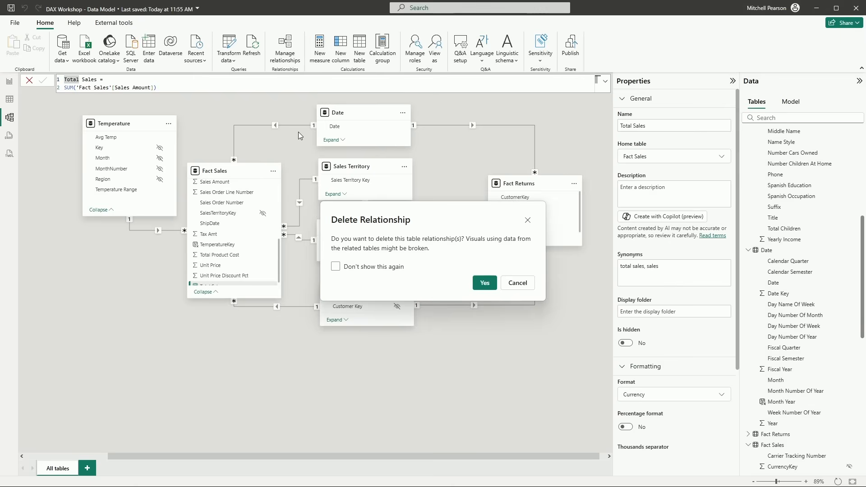
{"action": "left_click", "coordinate": [484, 283]}
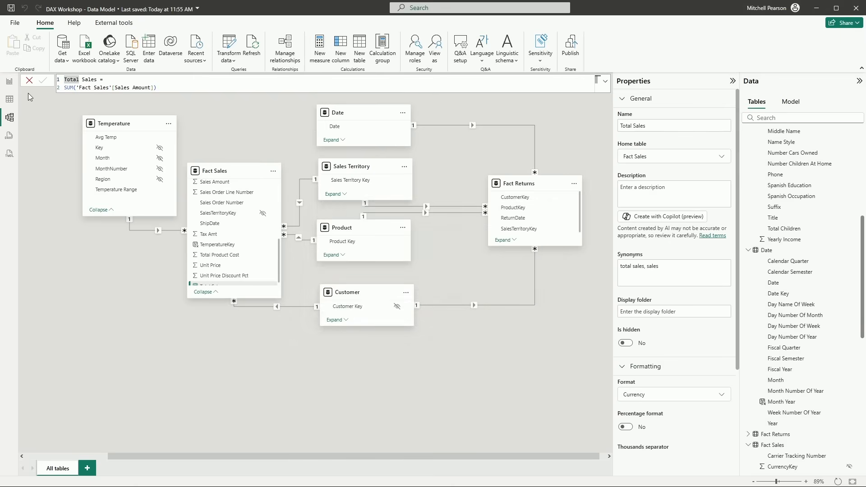
{"action": "left_click", "coordinate": [10, 83]}
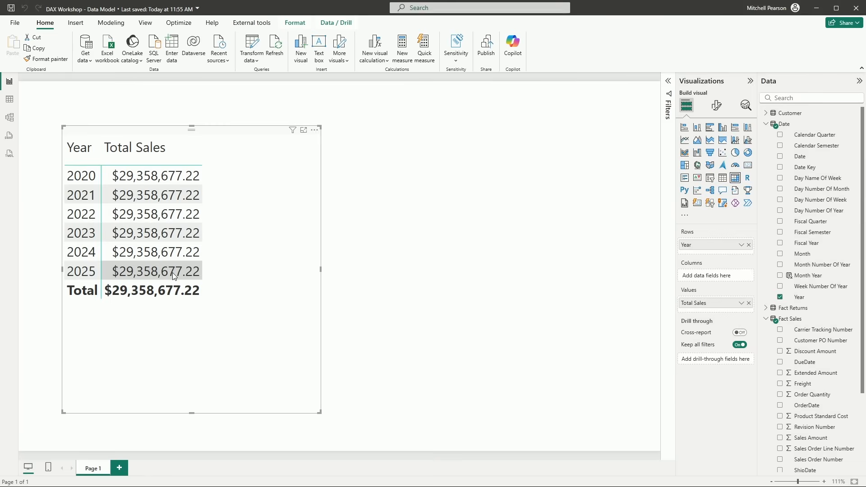
- Recreate the active many-to-one relationship from OrderDate in Fact Sales to Date in the Date table, with single cross-filter direction, and return to the report
{"action": "left_click", "coordinate": [10, 118]}
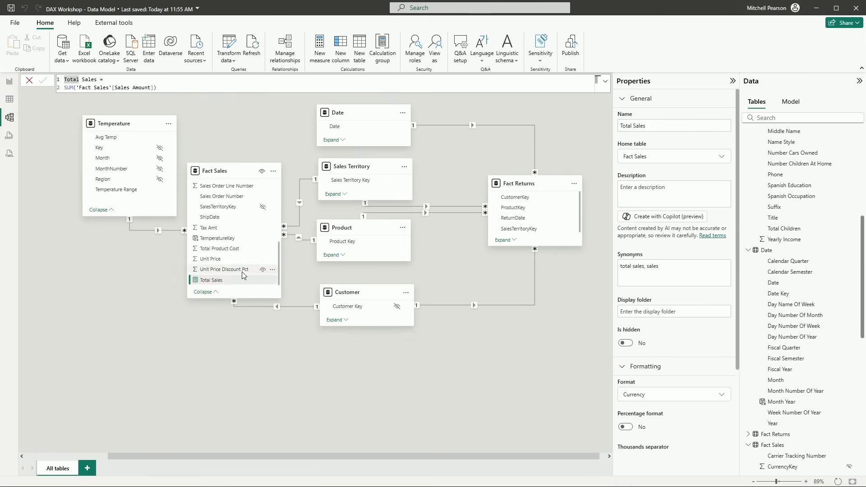
{"action": "scroll", "coordinate": [239, 263], "scroll_direction": "up", "scroll_amount": 3}
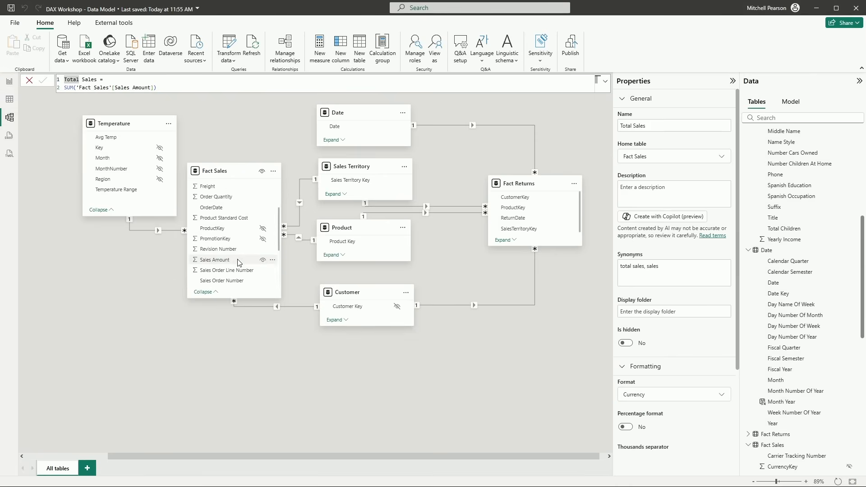
{"action": "left_click_drag", "start_coordinate": [217, 207], "coordinate": [334, 126]}
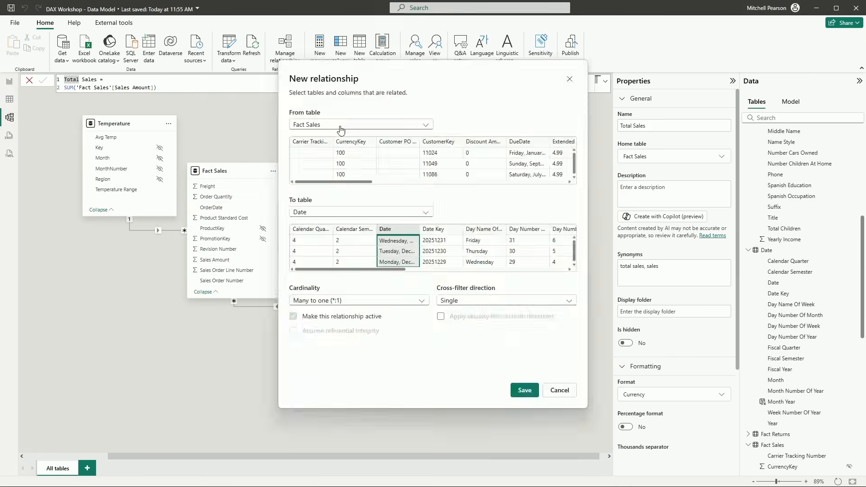
{"action": "left_click", "coordinate": [524, 390]}
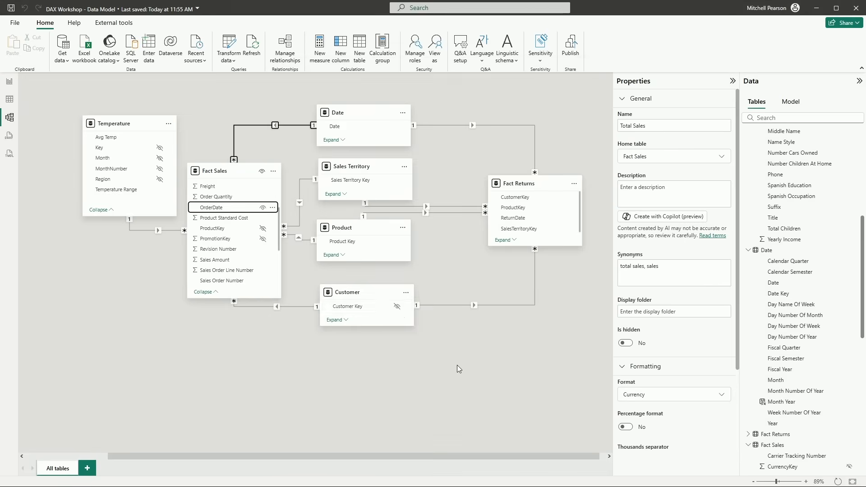
{"action": "left_click", "coordinate": [9, 81]}
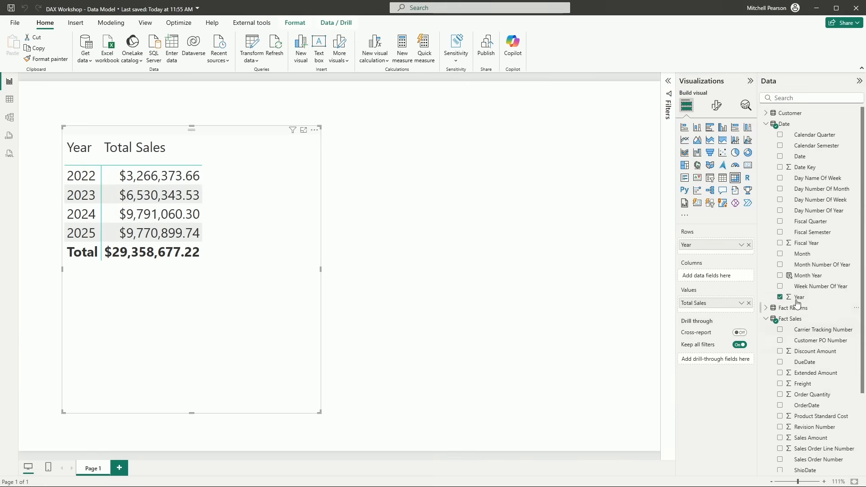
- Open the Total Sales measure and add the comment line "// SUM OF SALES AMOUNT FROM FACT SALES WITHIN*** THE CURRENT FILTER CONTEXT"
{"action": "scroll", "coordinate": [802, 282], "scroll_direction": "down", "scroll_amount": 3}
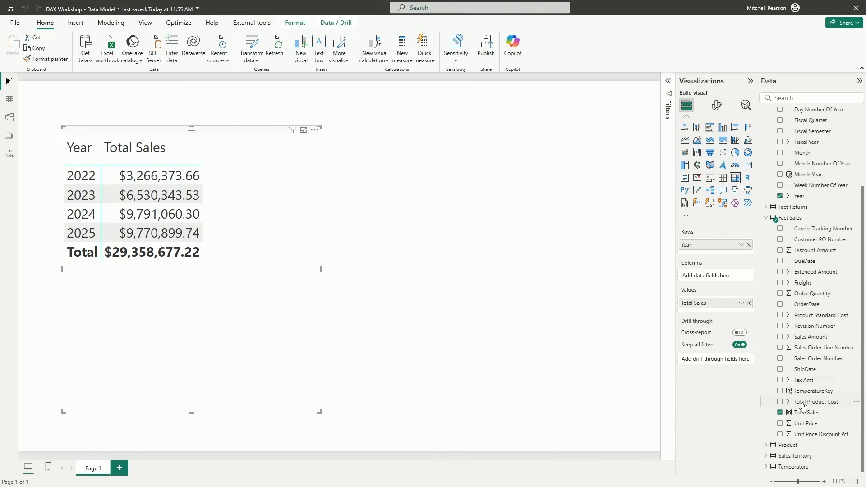
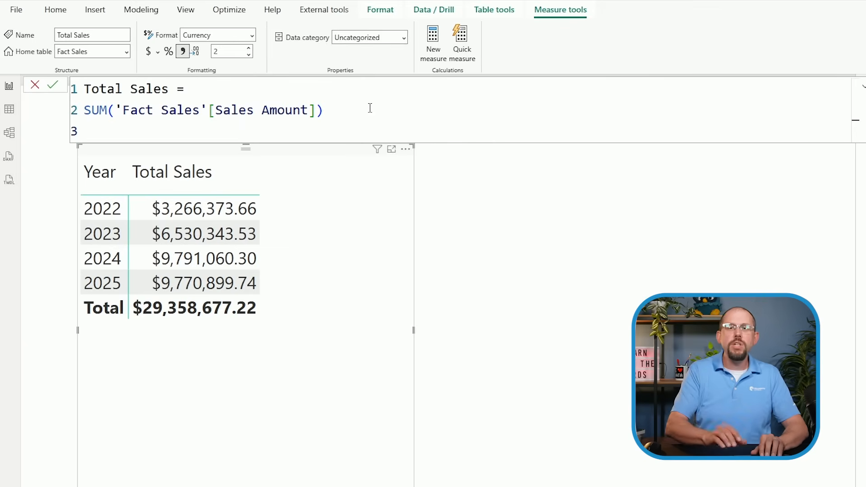
{"action": "type", "text": "//"}
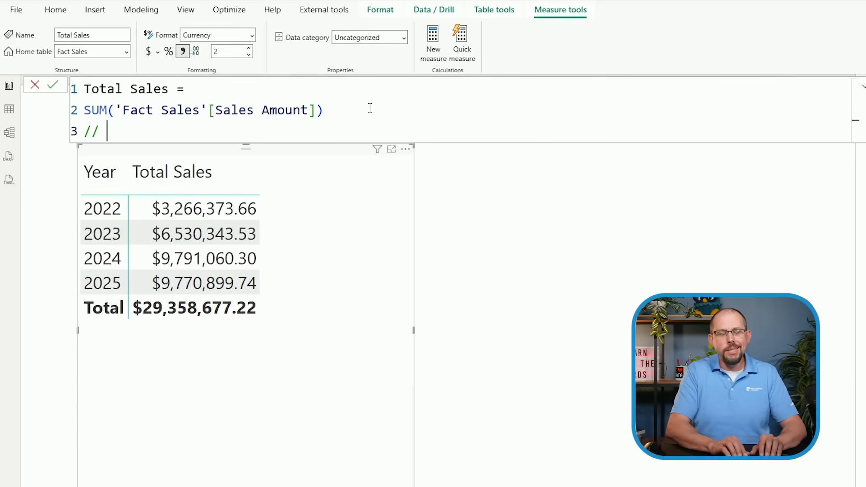
{"action": "type", "text": "S"}
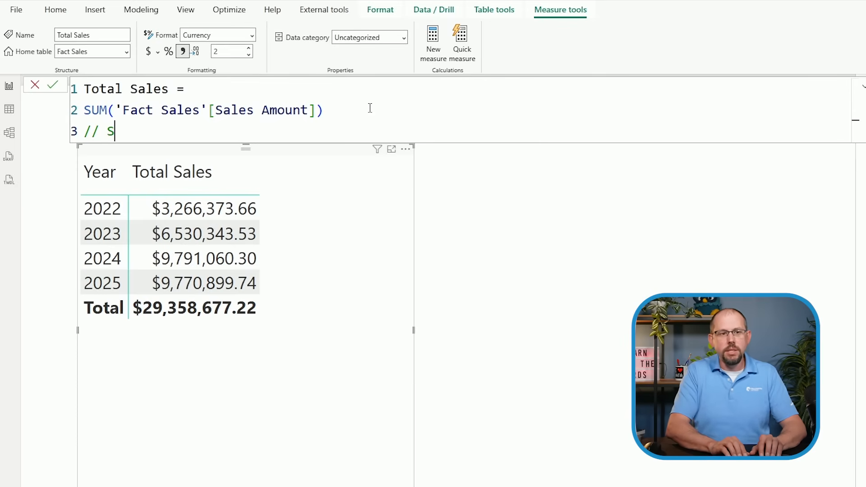
{"action": "type", "text": "UM OF SALES "}
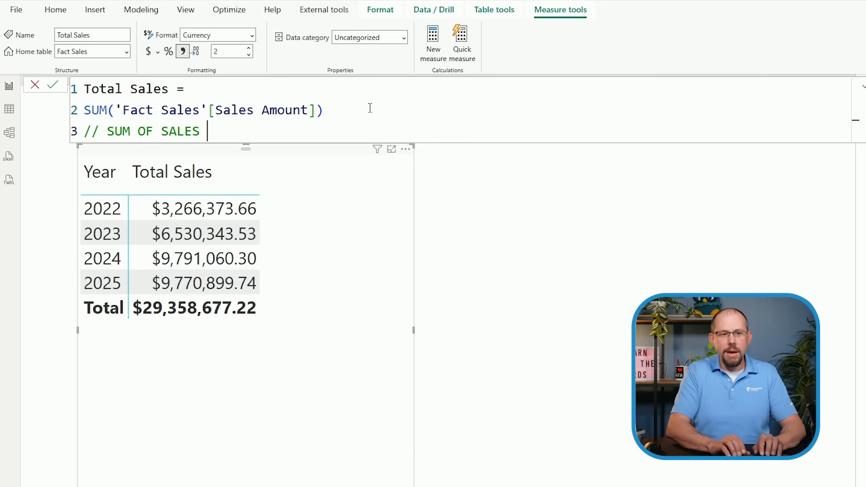
{"action": "type", "text": "AMOUNT FROM THE FACT TA"}
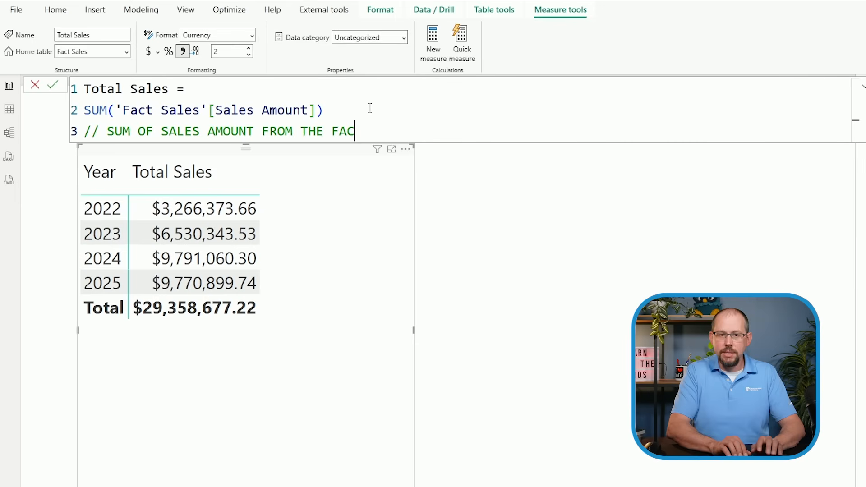
{"action": "key", "text": "BackSpace"}
{"action": "key", "text": "BackSpace"}
{"action": "key", "text": "BackSpace"}
{"action": "key", "text": "BackSpace"}
{"action": "key", "text": "BackSpace"}
{"action": "key", "text": "BackSpace"}
{"action": "key", "text": "BackSpace"}
{"action": "key", "text": "BackSpace"}
{"action": "key", "text": "BackSpace"}
{"action": "key", "text": "BackSpace"}
{"action": "key", "text": "BackSpace"}
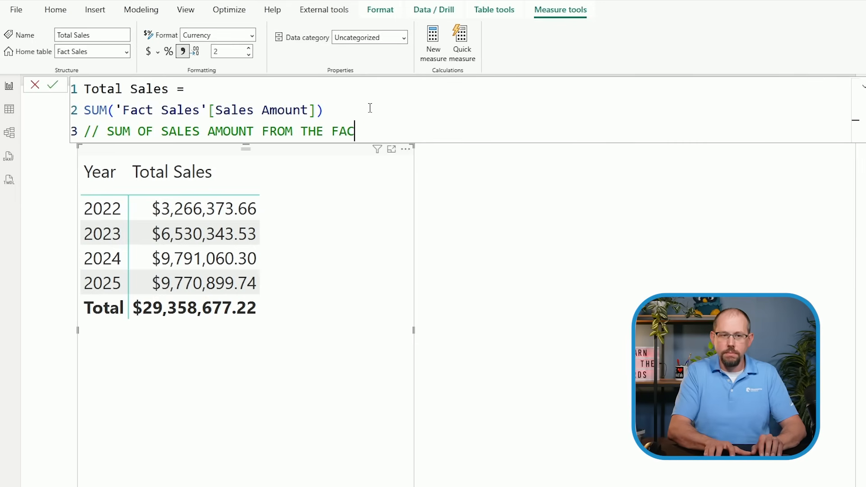
{"action": "type", "text": "FACT SALES"}
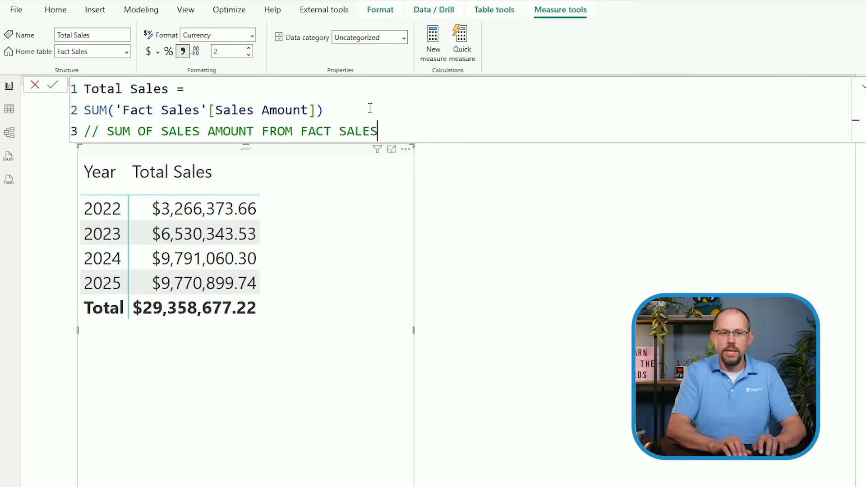
{"action": "type", "text": " WITHIN"}
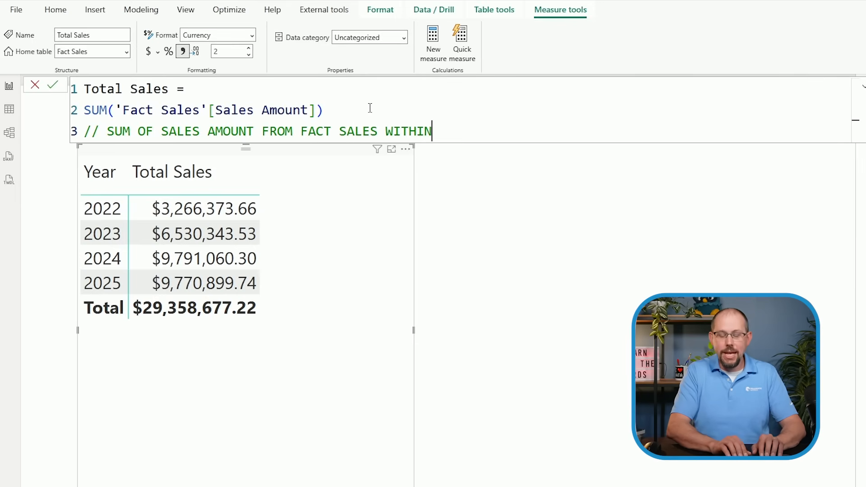
{"action": "type", "text": "*** THE "}
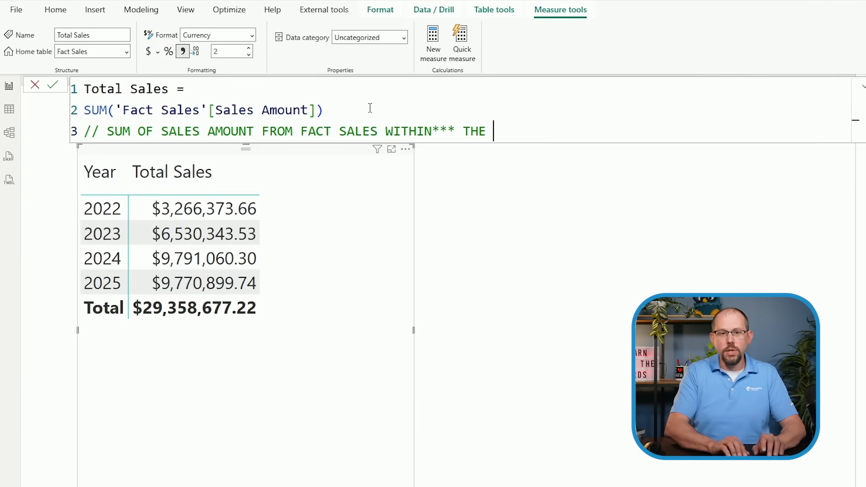
{"action": "type", "text": "CURRENT FILTER CONTEXT"}
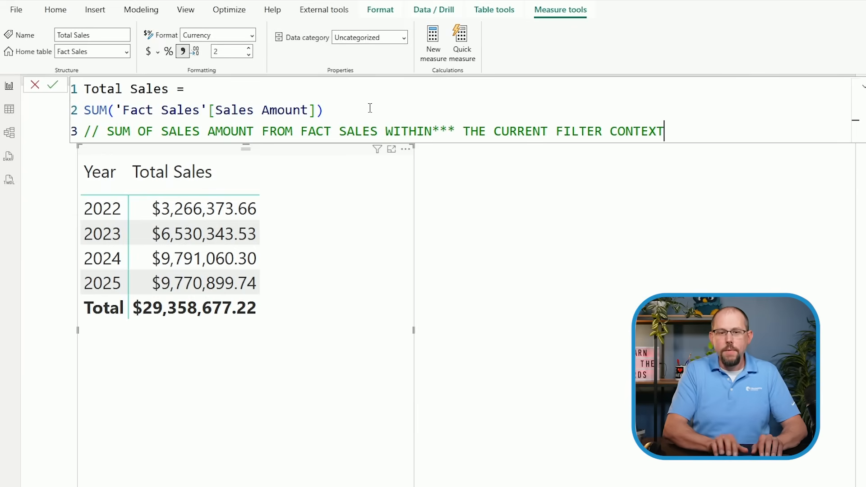
- Add the second comment line "// FILTER CONTEXT = FILTERS THAT ARE APPLIED THROUGH THE ACTIVE RELATIONSHIPS IN THE DATA MODEL." to the measure
{"action": "key", "text": "Return"}
{"action": "type", "text": "// FILTER CONTEXT ="}
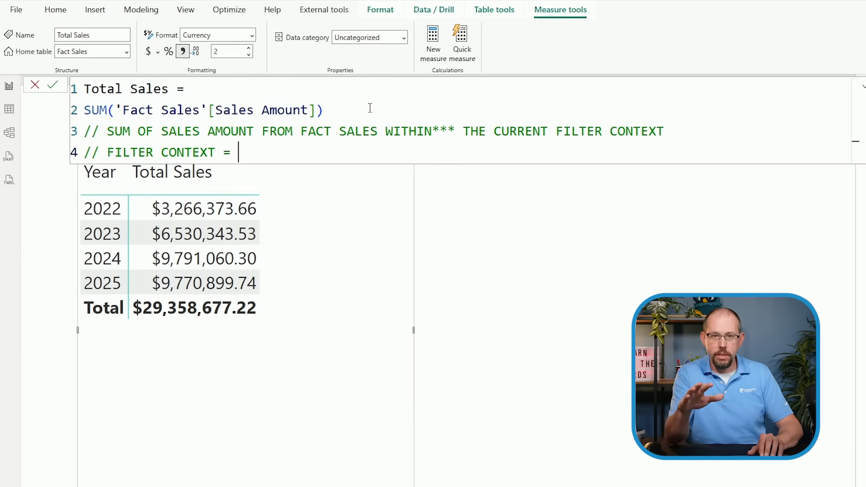
{"action": "type", "text": "ACT"}
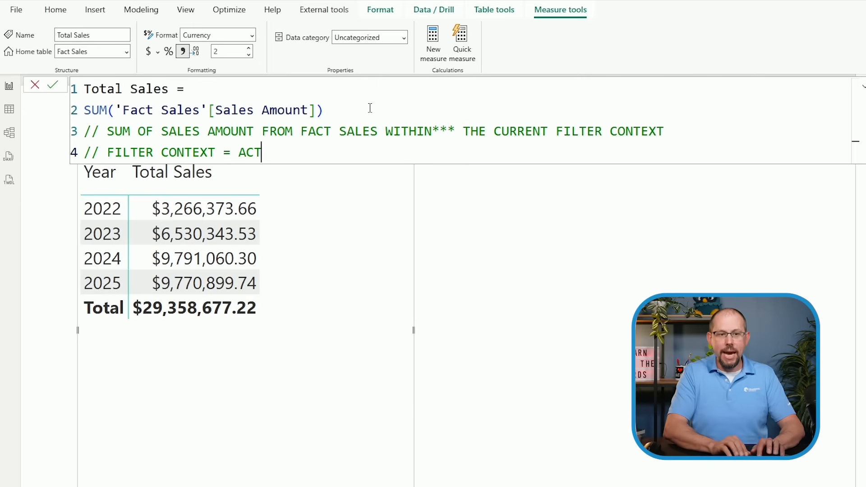
{"action": "type", "text": "IVE"}
{"action": "key", "text": "BackSpace"}
{"action": "key", "text": "BackSpace"}
{"action": "key", "text": "BackSpace"}
{"action": "key", "text": "BackSpace"}
{"action": "key", "text": "BackSpace"}
{"action": "key", "text": "BackSpace"}
{"action": "type", "text": "FILTERS THAT ARE APPLIED THROUGH THE ACTIVE RELATIONSHIPS IN T"}
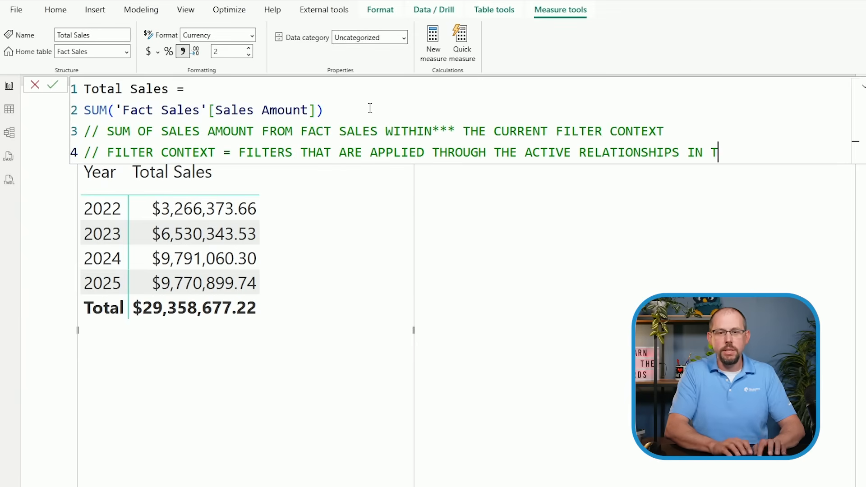
{"action": "type", "text": "HE DATA MODEL."}
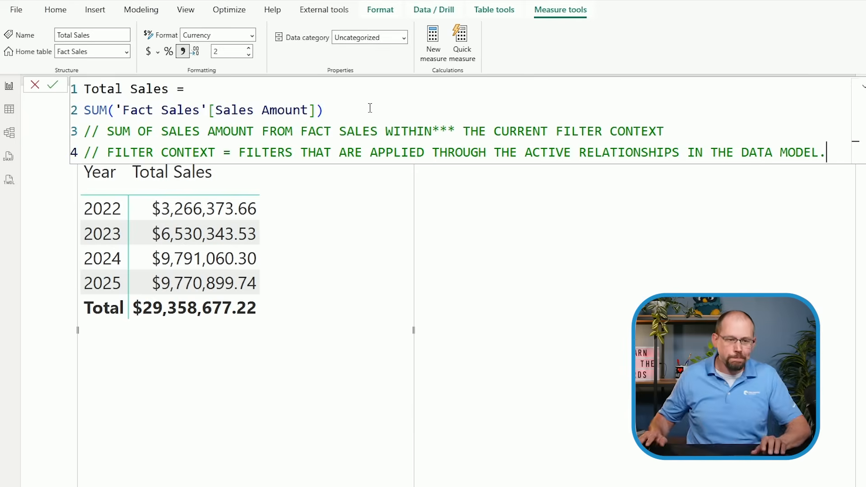
{"action": "left_click", "coordinate": [862, 86]}
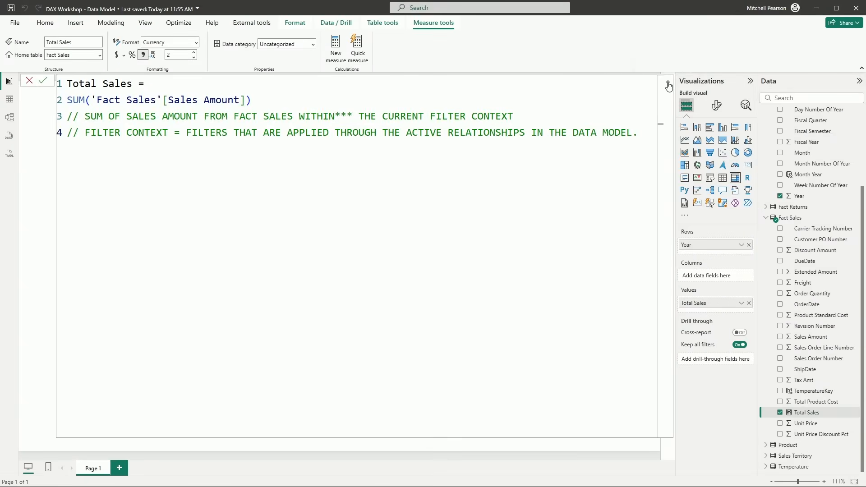
{"action": "left_click", "coordinate": [669, 84]}
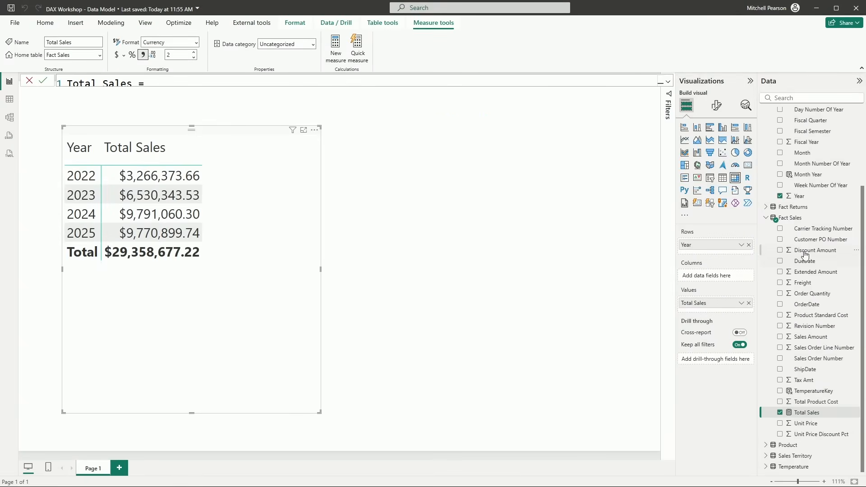
- Create a new measure in Fact Sales, name it "Total Costs =" and begin a second formula line
{"action": "right_click", "coordinate": [796, 223]}
{"action": "left_click", "coordinate": [773, 239]}
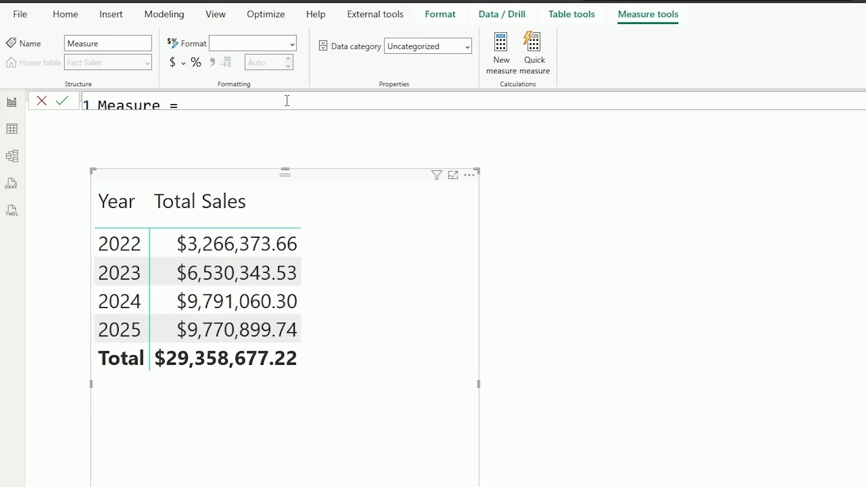
{"action": "type", "text": "to"}
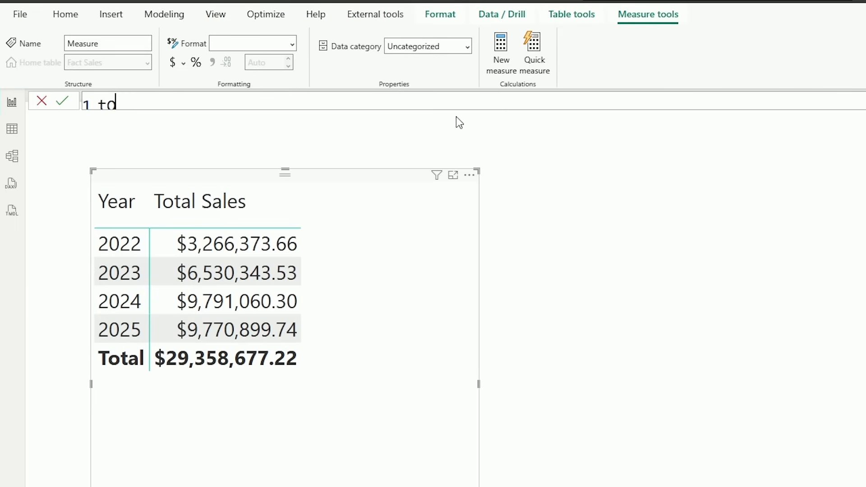
{"action": "key", "text": "BackSpace"}
{"action": "key", "text": "BackSpace"}
{"action": "type", "text": "Total Costs ="}
{"action": "key", "text": "shift+Return"}
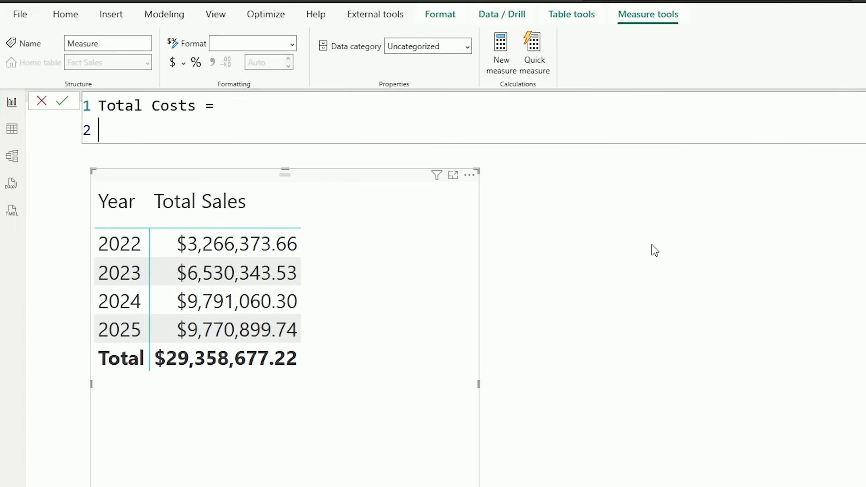
- Enter SUM( 'Fact Sales'[Total Product Cost] ) as the expression of the Total Costs measure
{"action": "type", "text": "sum( '"}
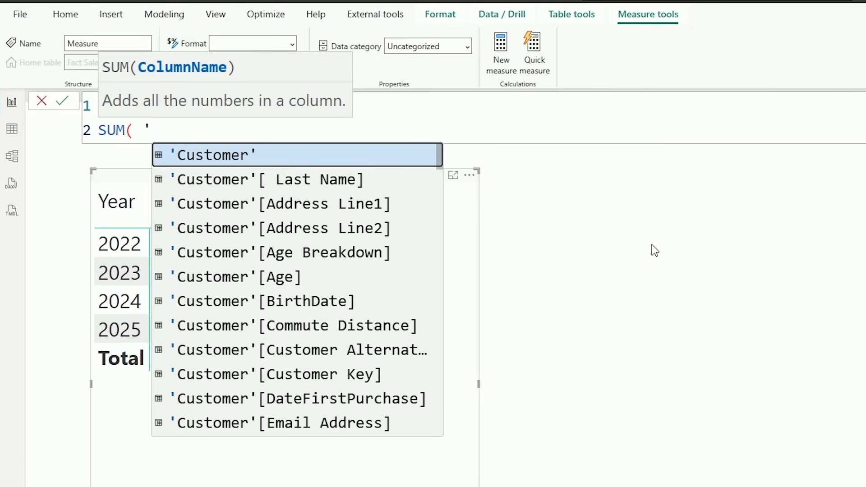
{"action": "type", "text": "fact sal"}
{"action": "key", "text": "Tab"}
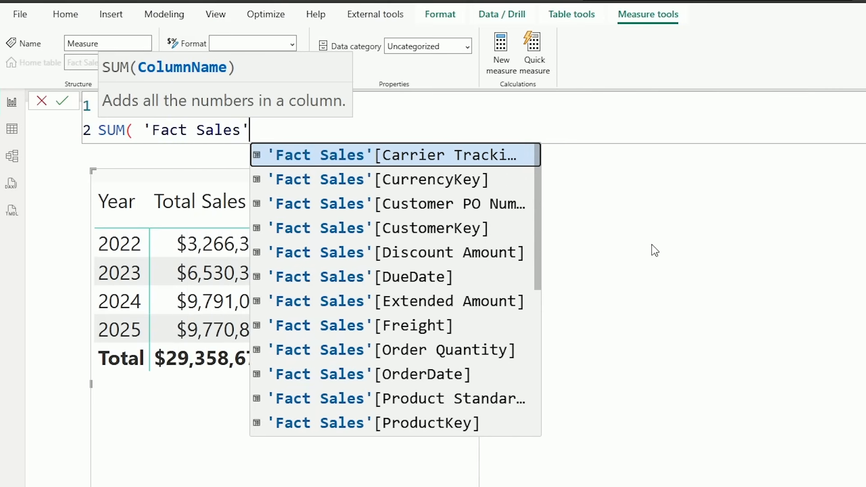
{"action": "type", "text": "[total"}
{"action": "key", "text": "Tab"}
{"action": "type", "text": ")"}
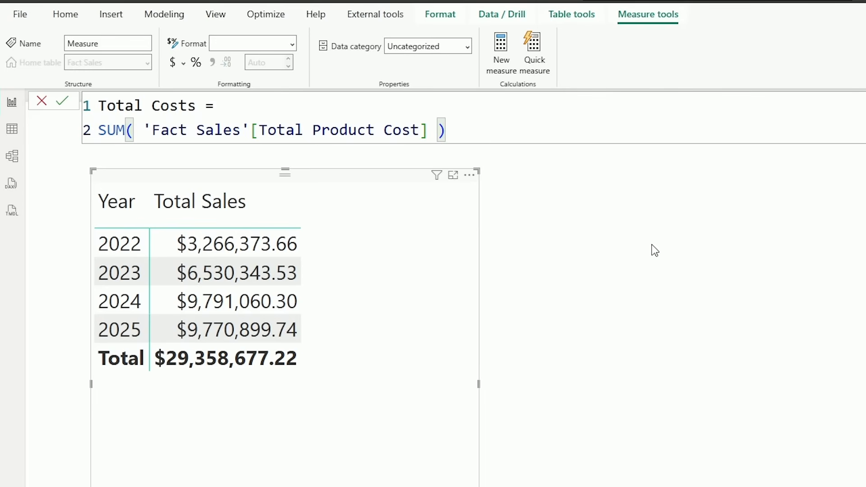
- Commit the Total Costs measure and format it as $ English (United States) currency
{"action": "key", "text": "Return"}
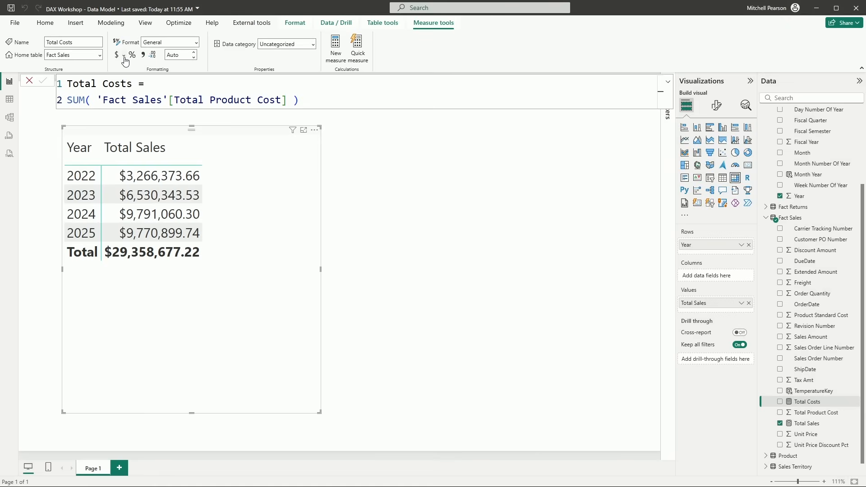
{"action": "left_click", "coordinate": [124, 56]}
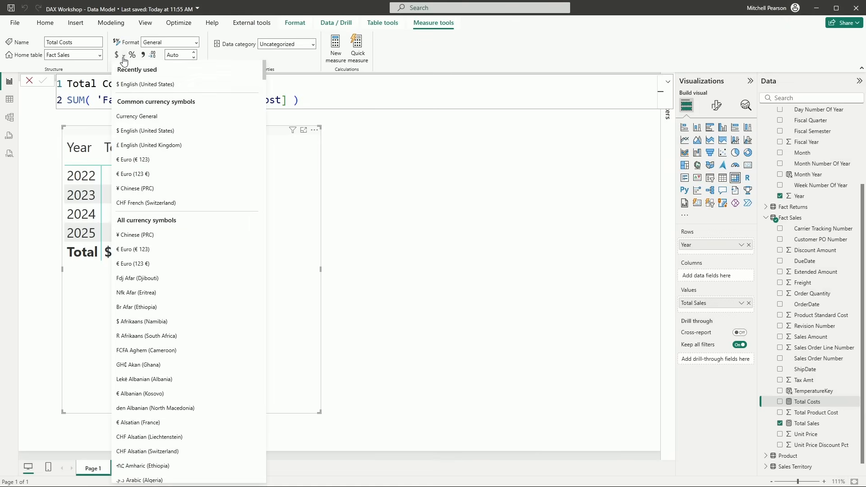
{"action": "left_click", "coordinate": [150, 132]}
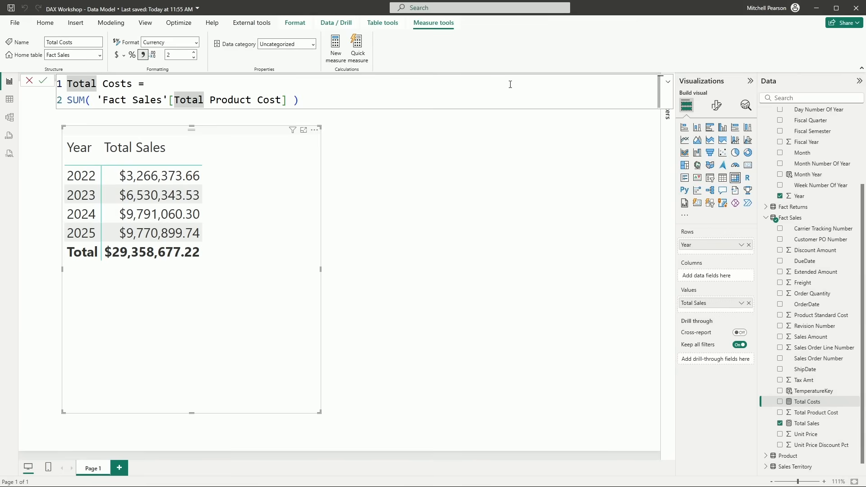
- Create another measure in Fact Sales named "Total Quantity =" and start a SUM expression on its second line
{"action": "right_click", "coordinate": [794, 219]}
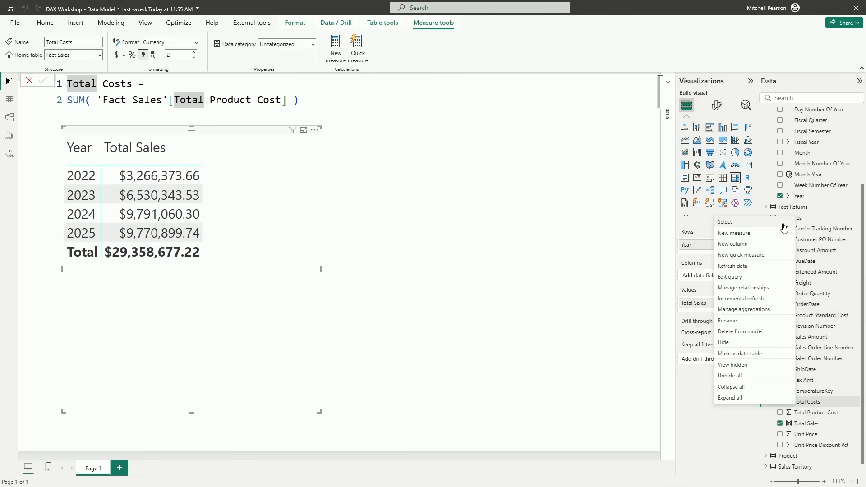
{"action": "left_click", "coordinate": [755, 237]}
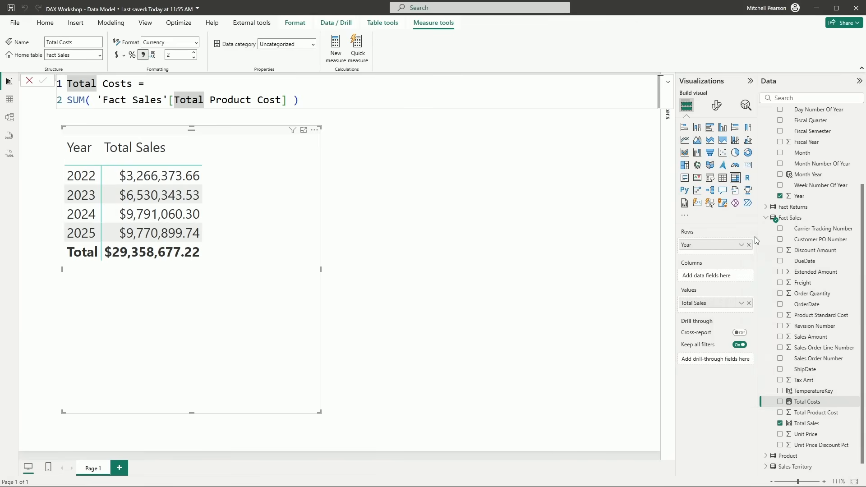
{"action": "key", "text": "ctrl+a"}
{"action": "key", "text": "BackSpace"}
{"action": "type", "text": "Total Quantity ="}
{"action": "key", "text": "Return"}
{"action": "type", "text": "SUM("}
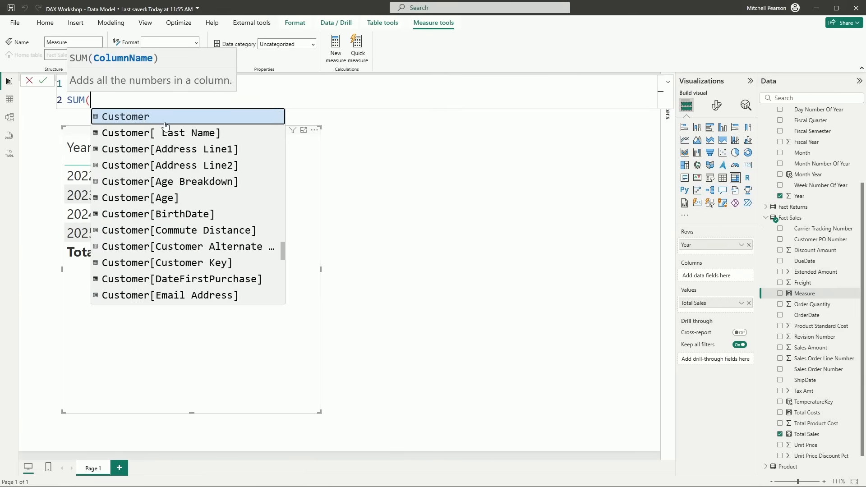
- Complete the Total Quantity measure as the SUM of 'Fact Sales'[Order Quantity] and commit it
{"action": "type", "text": "'QUA"}
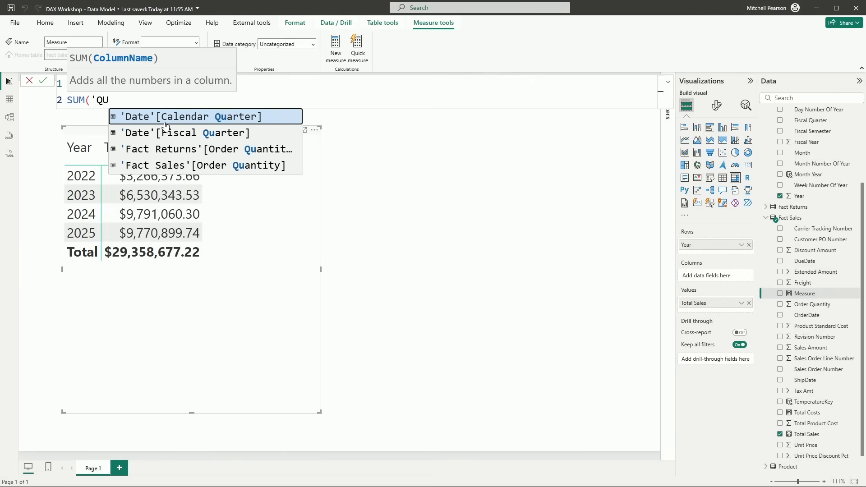
{"action": "key", "text": "Down"}
{"action": "key", "text": "Down"}
{"action": "key", "text": "Down"}
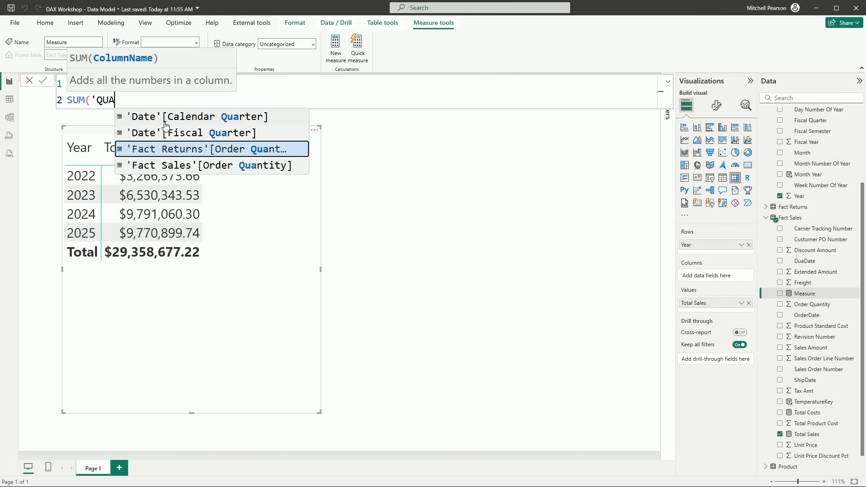
{"action": "key", "text": "Tab"}
{"action": "type", "text": ")"}
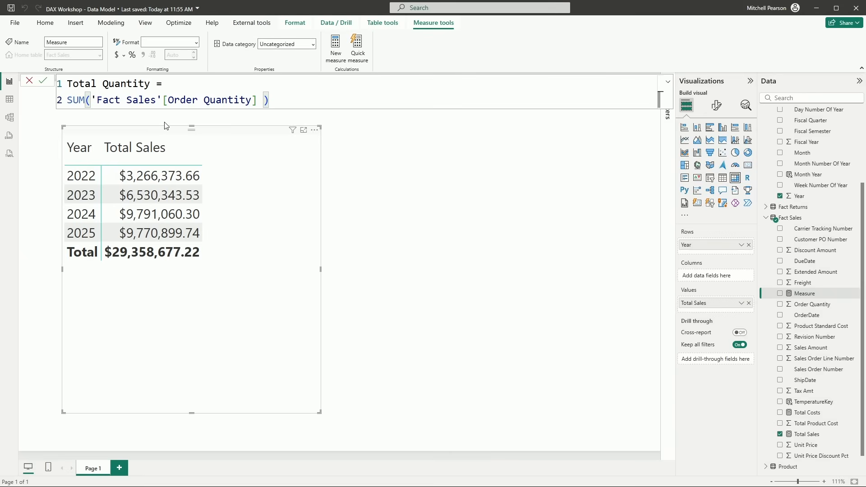
{"action": "key", "text": "Return"}
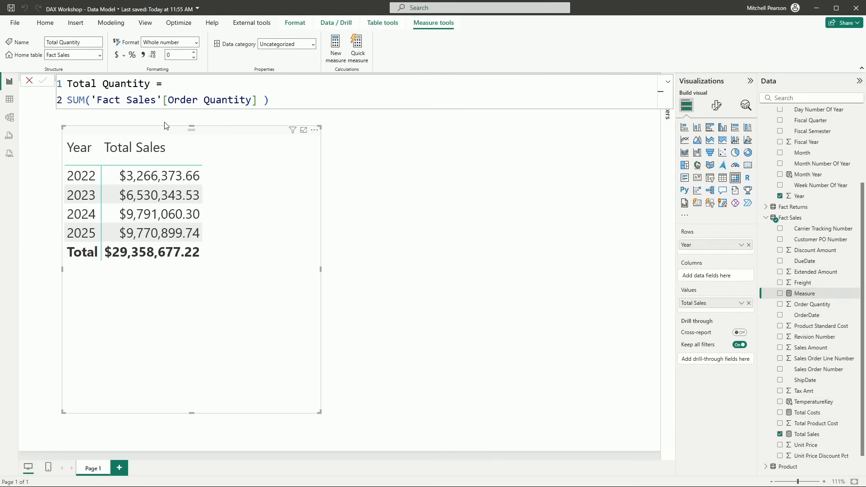
- Format the Total Quantity measure with a thousands separator
{"action": "left_click", "coordinate": [288, 105]}
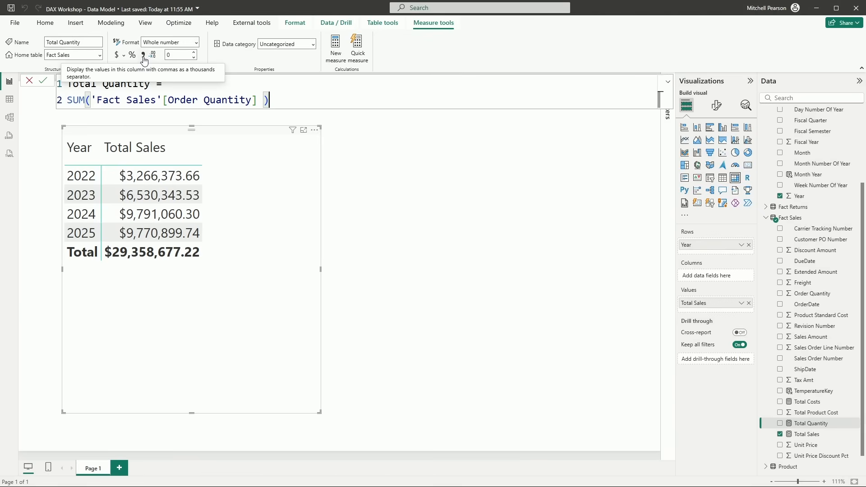
{"action": "left_click", "coordinate": [143, 56]}
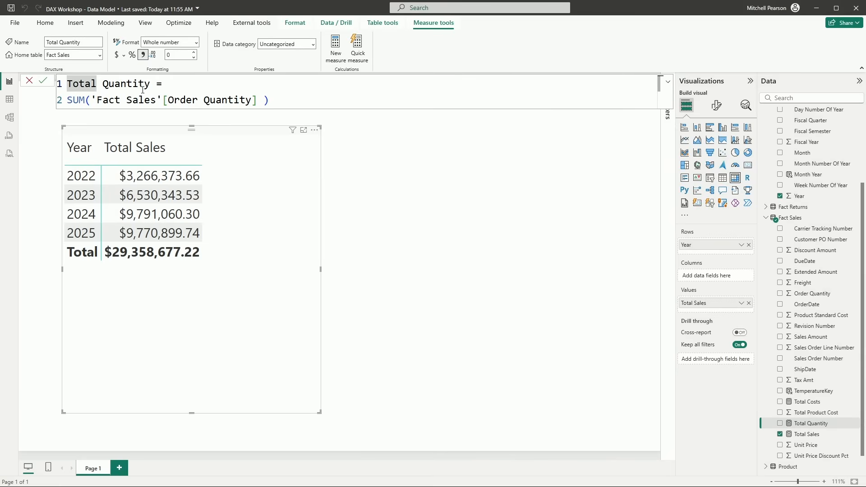
{"action": "left_click", "coordinate": [291, 100]}
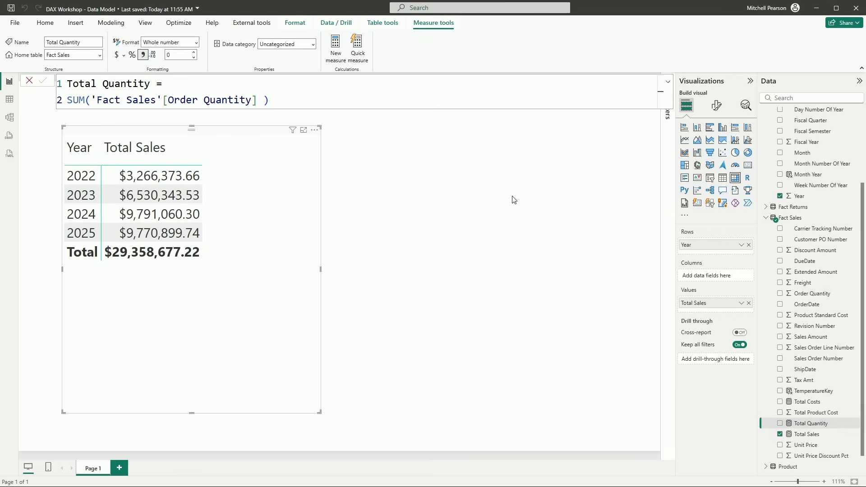
- Display the Fact Sales table's data in Table view and sort it ascending by Sales Order Number
{"action": "left_click", "coordinate": [10, 101]}
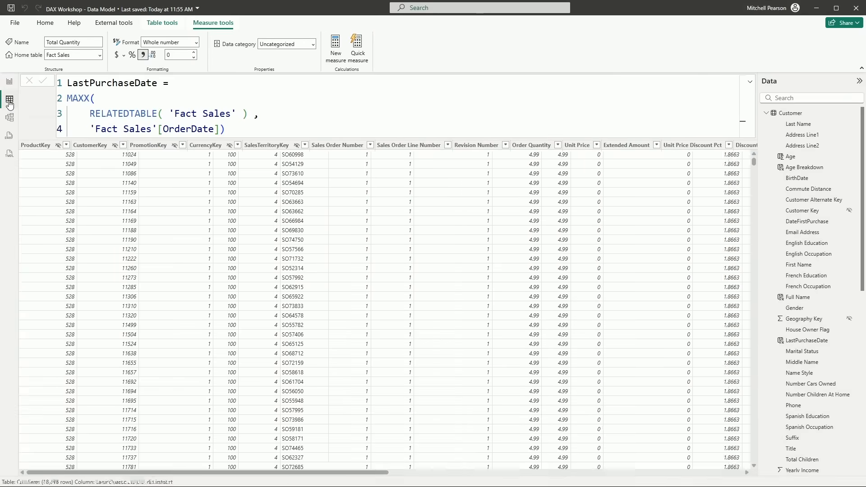
{"action": "left_click", "coordinate": [765, 114]}
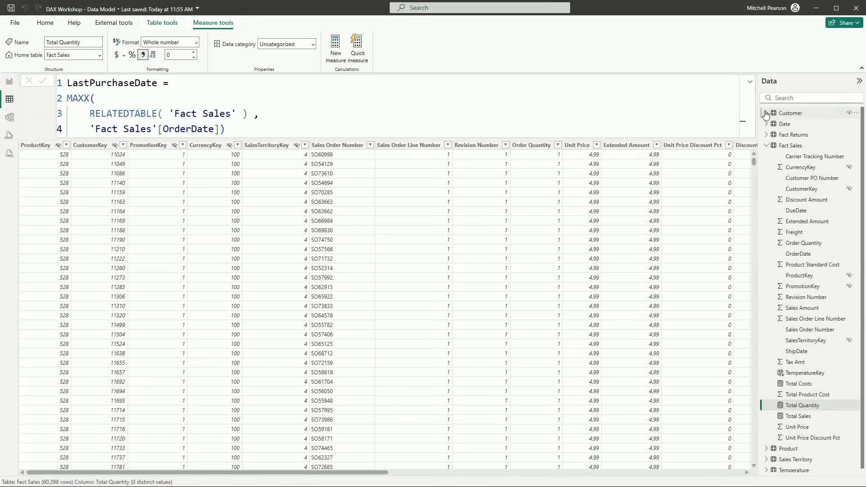
{"action": "left_click", "coordinate": [779, 147]}
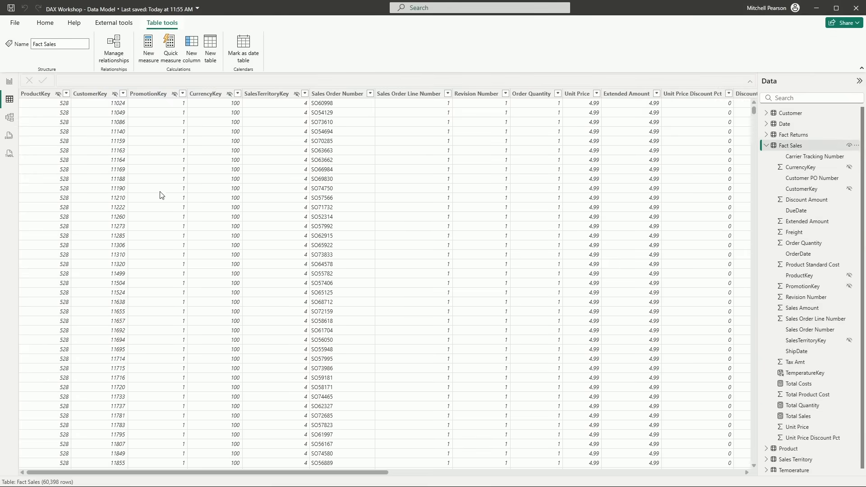
{"action": "left_click", "coordinate": [369, 93]}
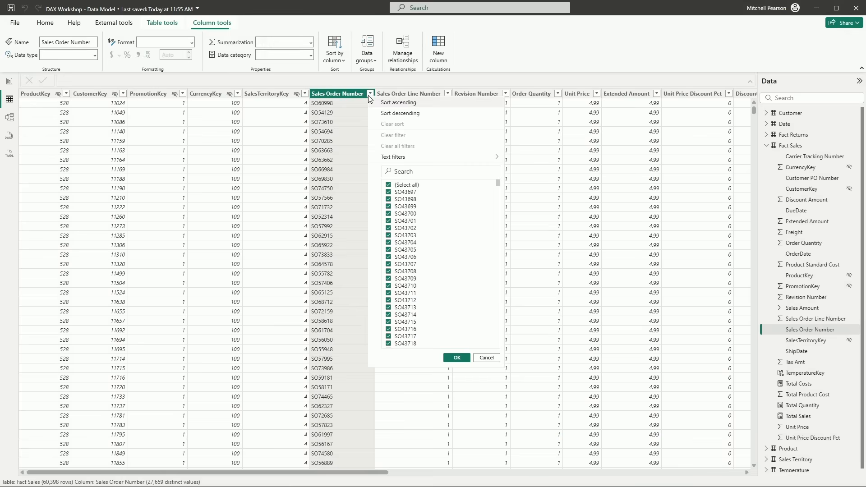
{"action": "left_click", "coordinate": [407, 103]}
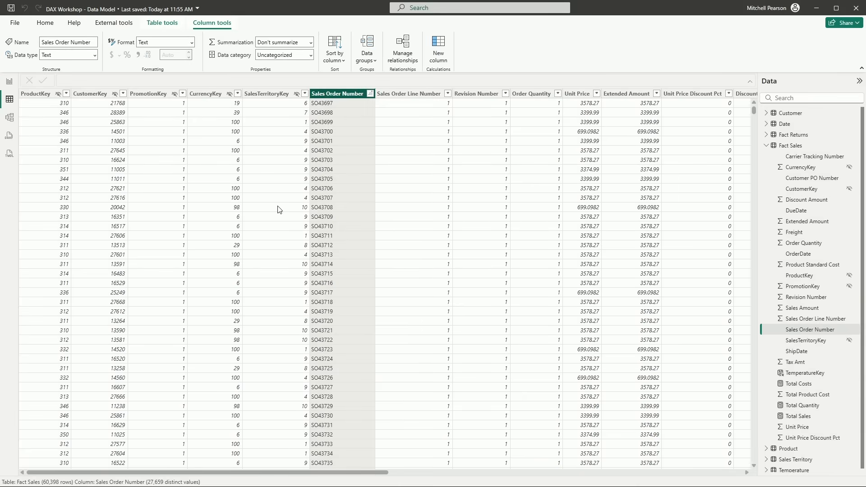
- Return to Report view and start a new measure named Total Orders in the Fact Sales table, with a second line for its expression
{"action": "left_click", "coordinate": [9, 82]}
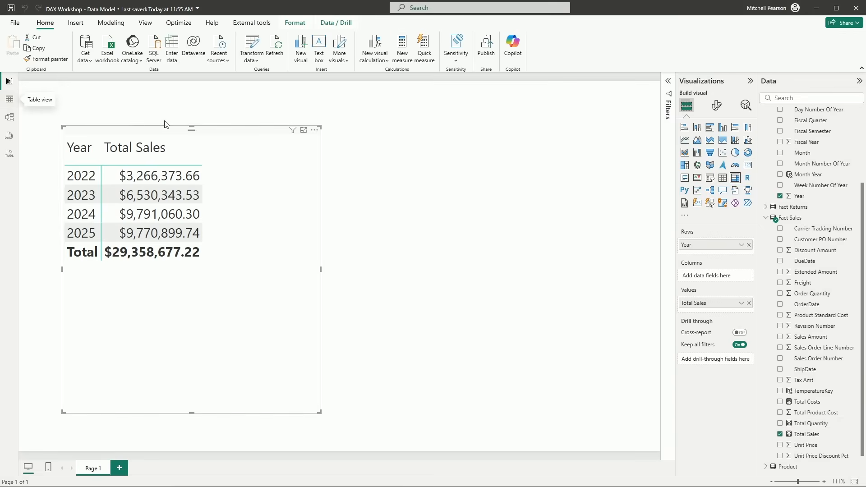
{"action": "right_click", "coordinate": [793, 223]}
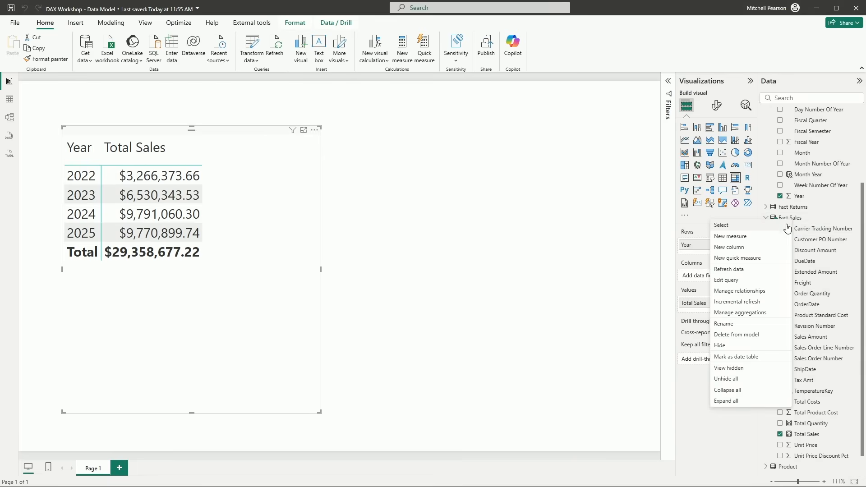
{"action": "key", "text": "Escape"}
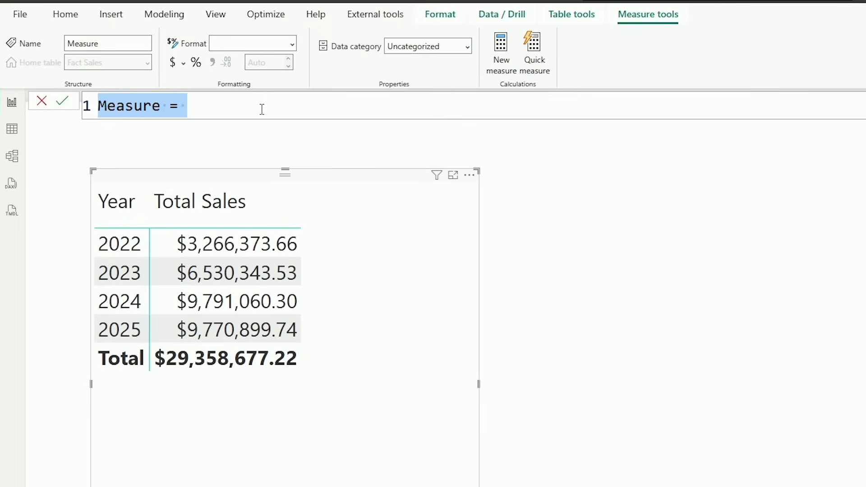
{"action": "type", "text": "tot"}
{"action": "key", "text": "BackSpace"}
{"action": "key", "text": "BackSpace"}
{"action": "key", "text": "BackSpace"}
{"action": "type", "text": "Total"}
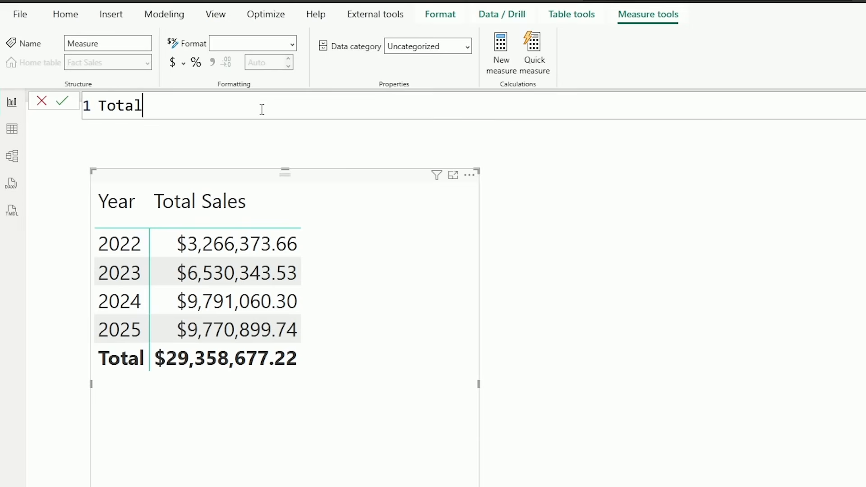
{"action": "type", "text": " Orders ="}
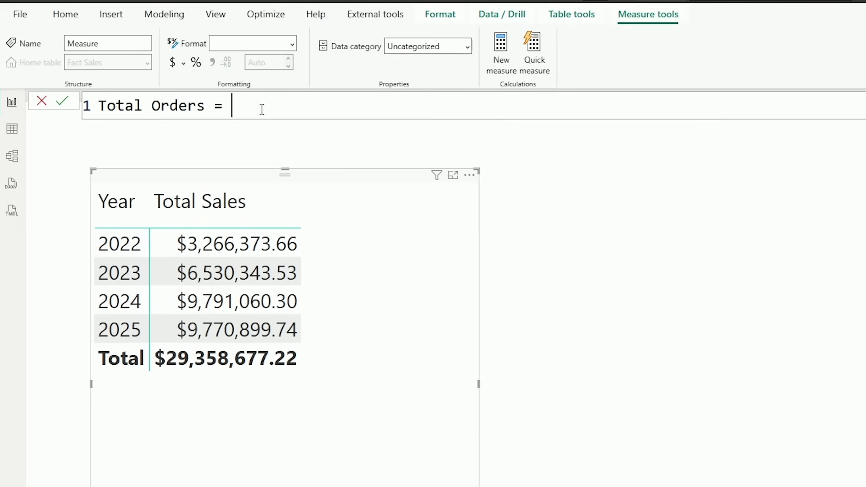
{"action": "key", "text": "Return"}
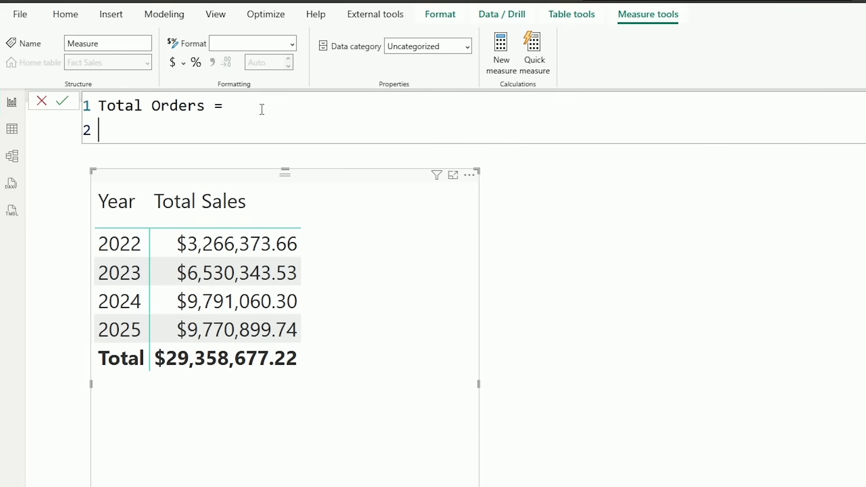
{"action": "type", "text": "COUNT"}
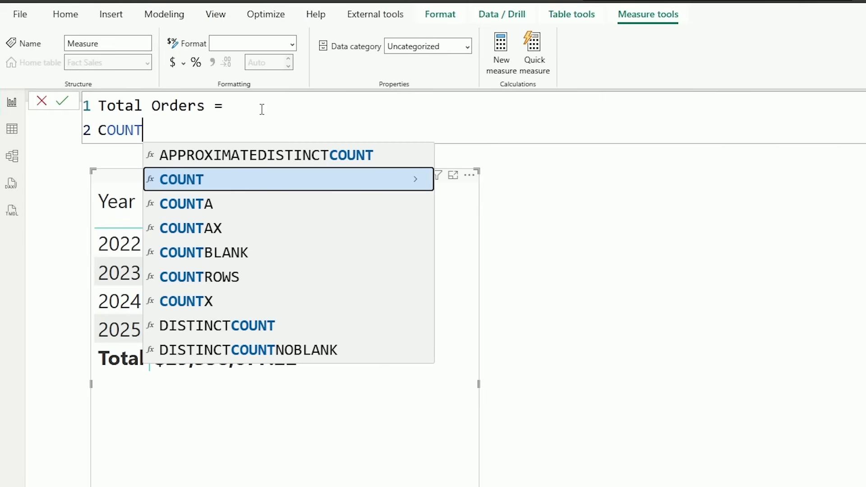
{"action": "type", "text": "RO"}
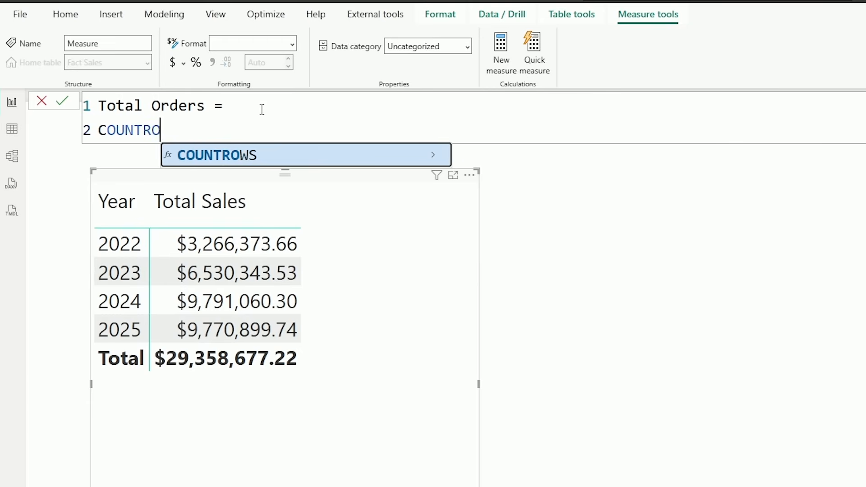
{"action": "type", "text": "WS("}
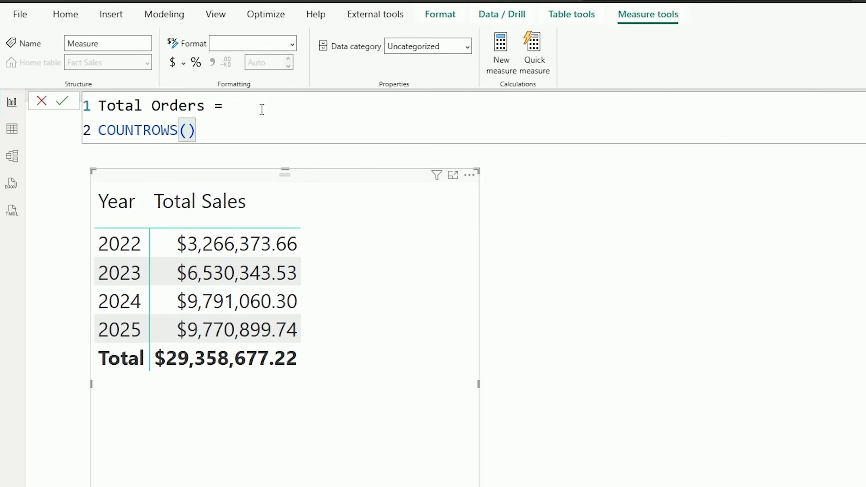
{"action": "key", "text": "BackSpace"}
{"action": "key", "text": "BackSpace"}
{"action": "key", "text": "BackSpace"}
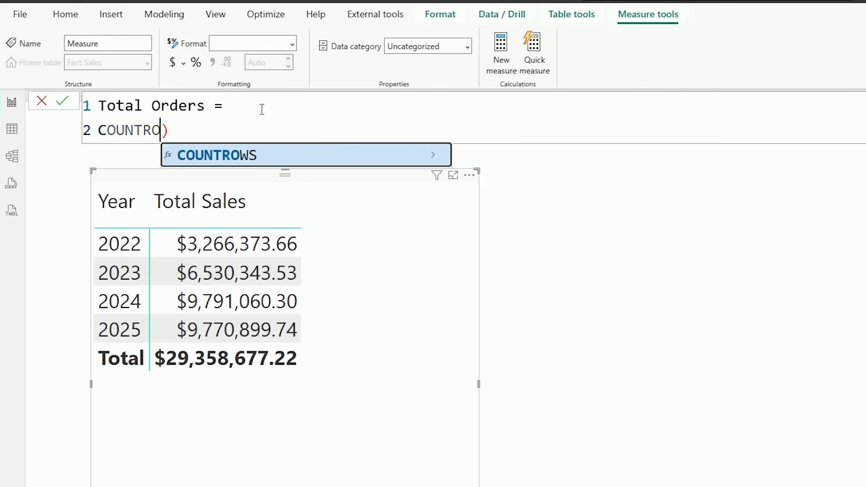
{"action": "key", "text": "BackSpace"}
{"action": "key", "text": "BackSpace"}
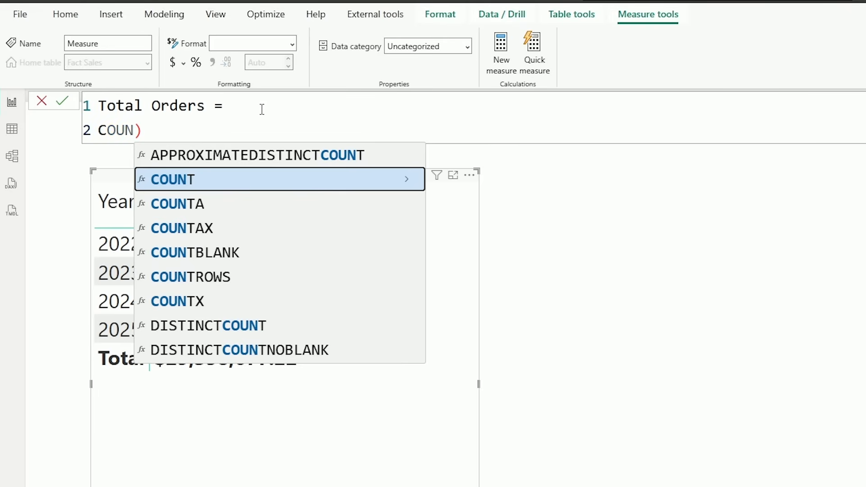
{"action": "key", "text": "BackSpace"}
{"action": "key", "text": "BackSpace"}
{"action": "key", "text": "BackSpace"}
{"action": "key", "text": "BackSpace"}
{"action": "key", "text": "Delete"}
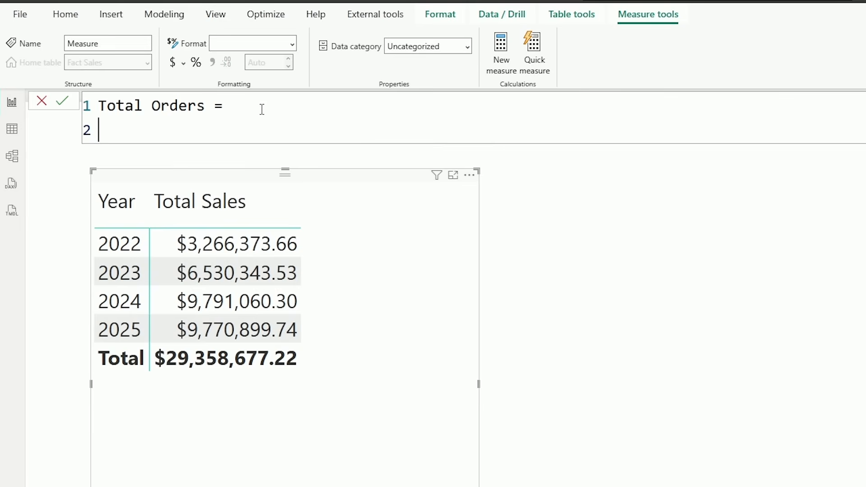
- Define Total Orders as the DISTINCTCOUNT of 'Fact Sales'[Sales Order Number] and commit the measure
{"action": "type", "text": "DISTINCT"}
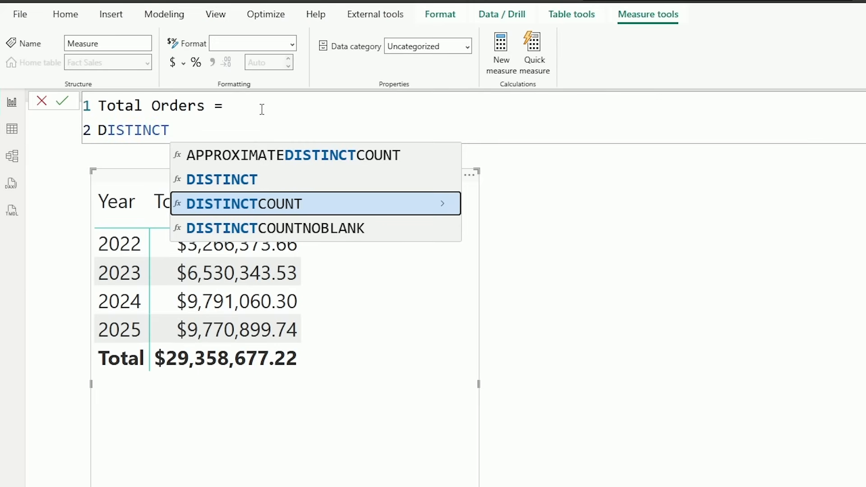
{"action": "key", "text": "Tab"}
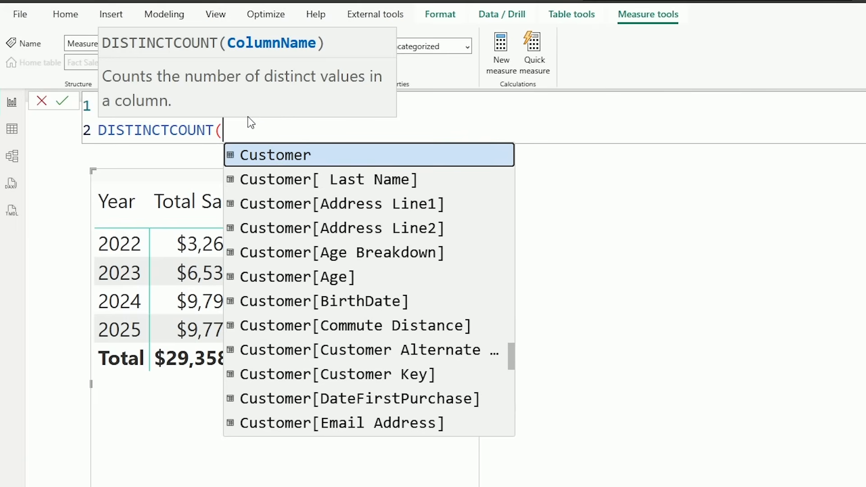
{"action": "type", "text": "'FACT SALES"}
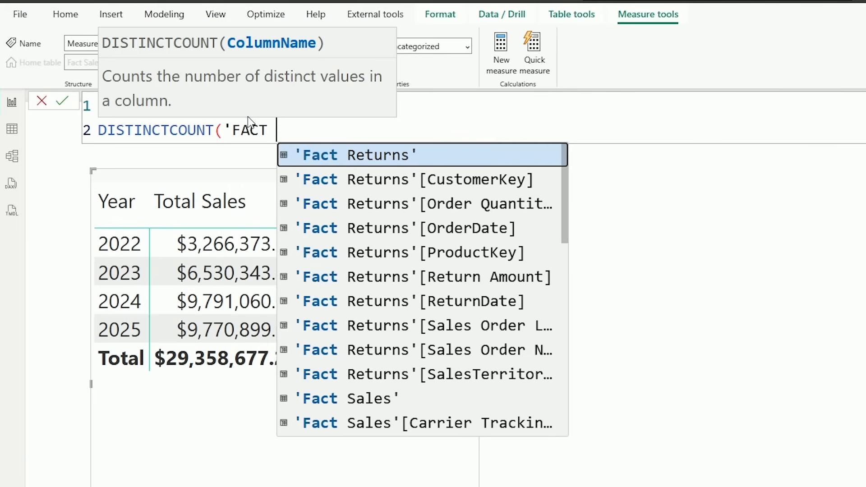
{"action": "key", "text": "Tab"}
{"action": "type", "text": "[SALES"}
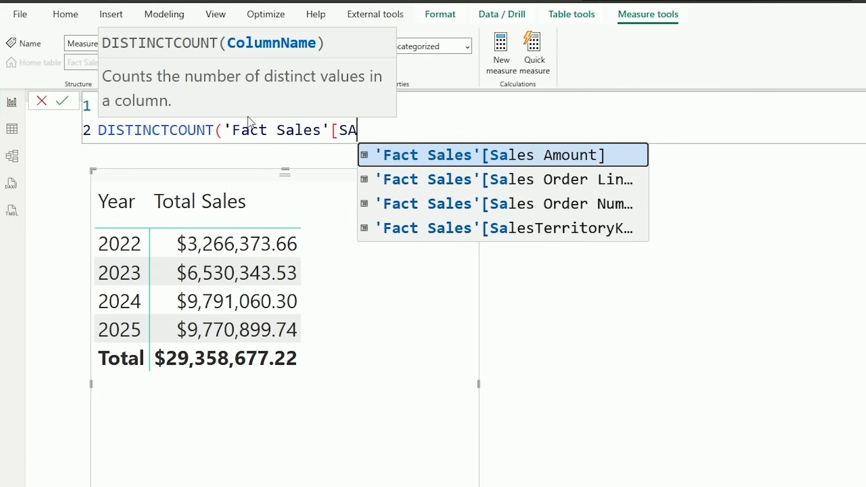
{"action": "key", "text": "Down"}
{"action": "key", "text": "Down"}
{"action": "key", "text": "Tab"}
{"action": "type", "text": ")"}
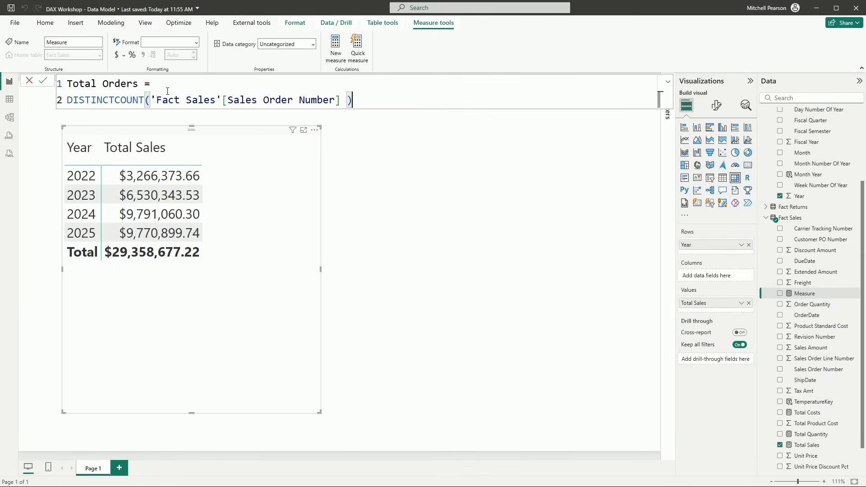
{"action": "key", "text": "Return"}
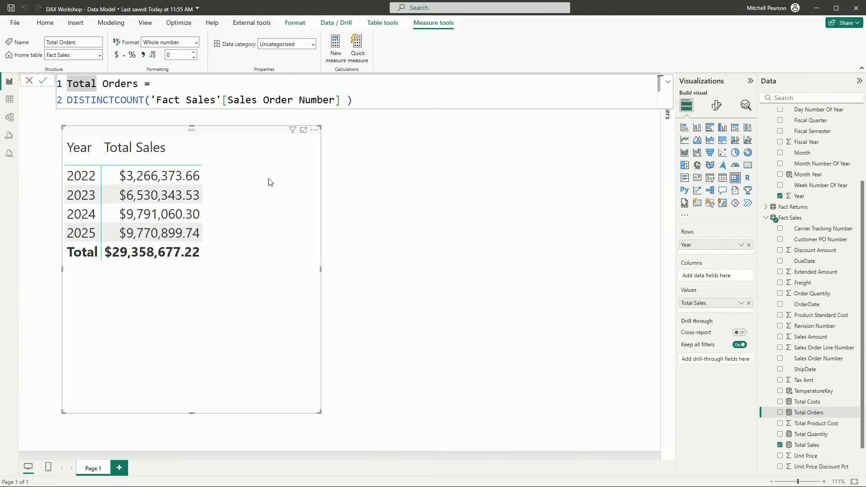
- Format the Total Orders measure with a thousands separator and add it to the matrix beside Total Sales
{"action": "left_click", "coordinate": [143, 55]}
{"action": "left_click_drag", "start_coordinate": [824, 413], "coordinate": [234, 237]}
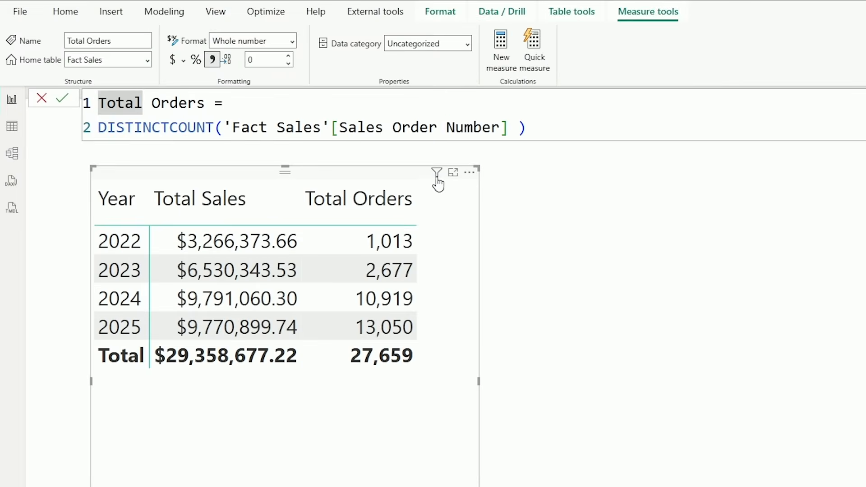
{"action": "mouse_move", "coordinate": [293, 135]}
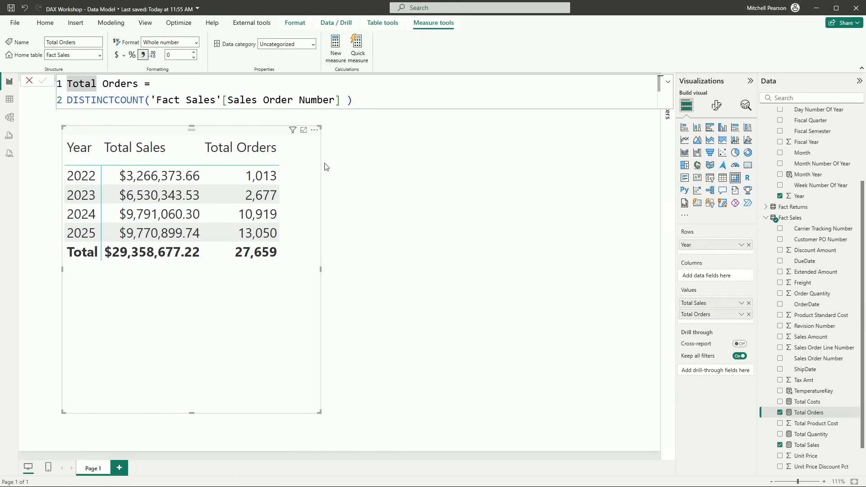
{"action": "mouse_move", "coordinate": [291, 134]}
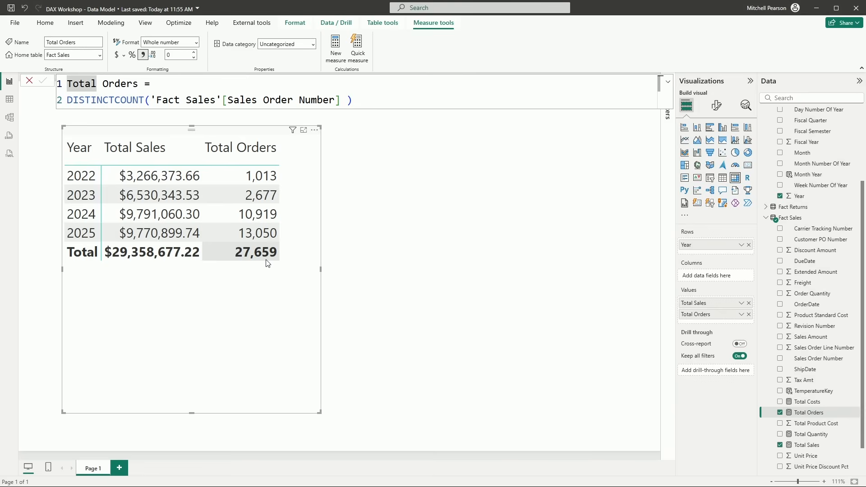
- Remove Total Orders from the values of the matrix
{"action": "left_click", "coordinate": [476, 243]}
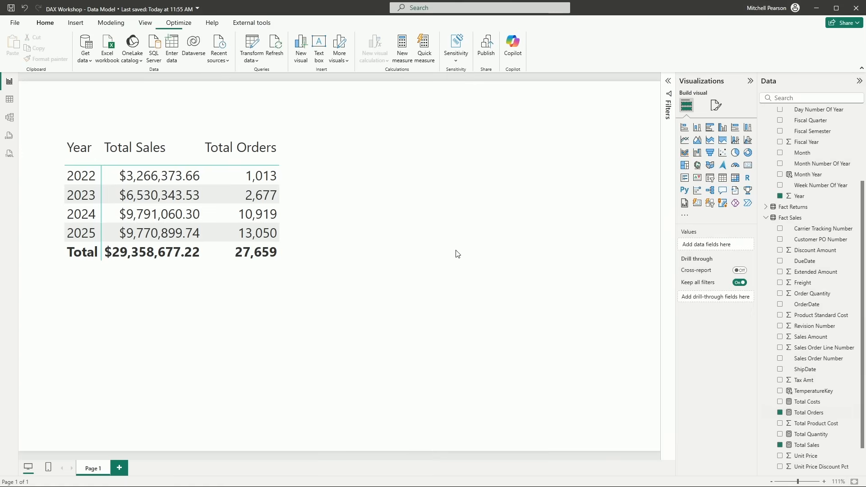
{"action": "left_click", "coordinate": [749, 314]}
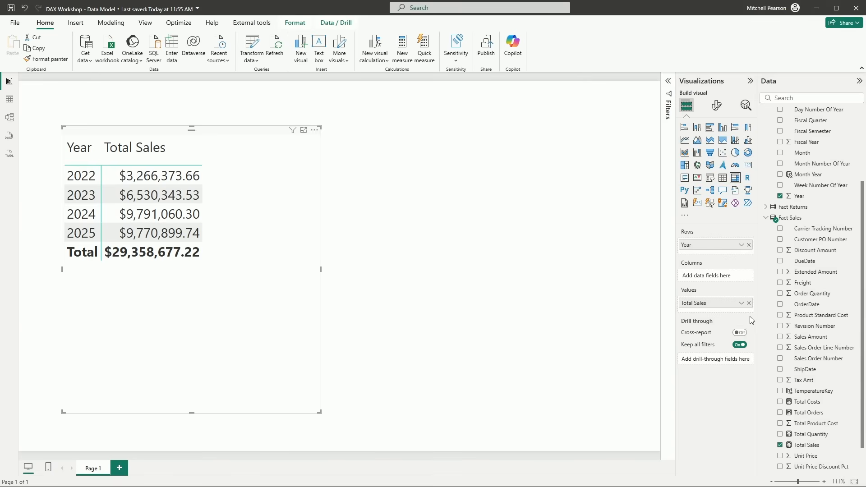
- Start a new measure named Total Profit in the Fact Sales table, with a second line for its expression
{"action": "right_click", "coordinate": [798, 218]}
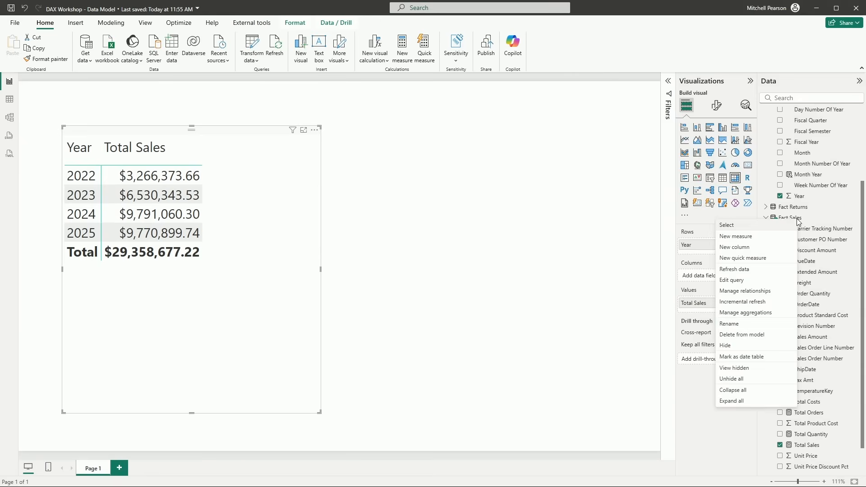
{"action": "left_click", "coordinate": [767, 243]}
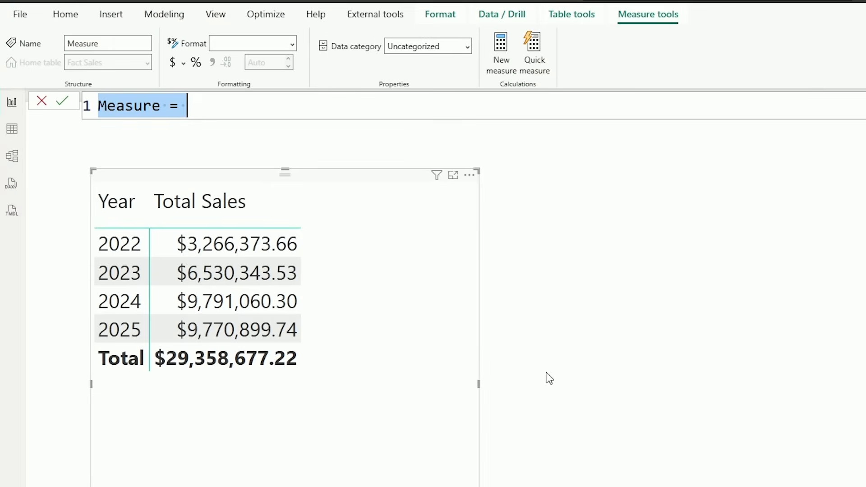
{"action": "key", "text": "BackSpace"}
{"action": "type", "text": "pRE"}
{"action": "key", "text": "BackSpace"}
{"action": "key", "text": "BackSpace"}
{"action": "key", "text": "BackSpace"}
{"action": "type", "text": "To"}
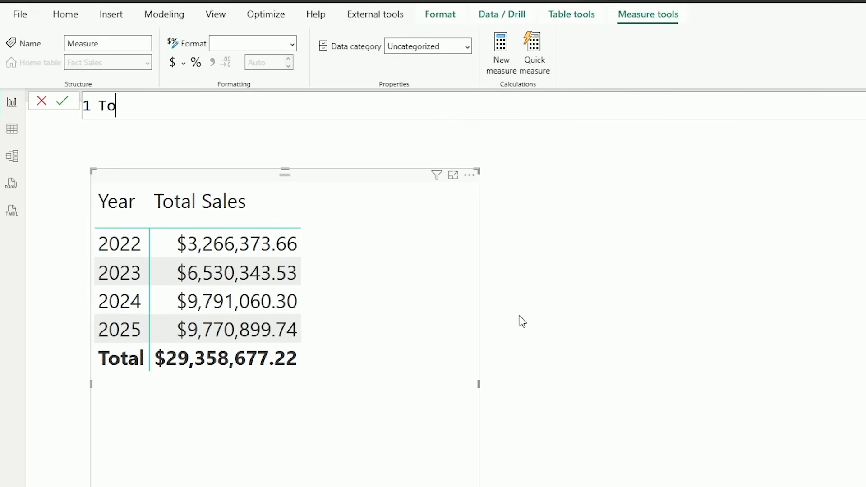
{"action": "type", "text": "tal Profit ="}
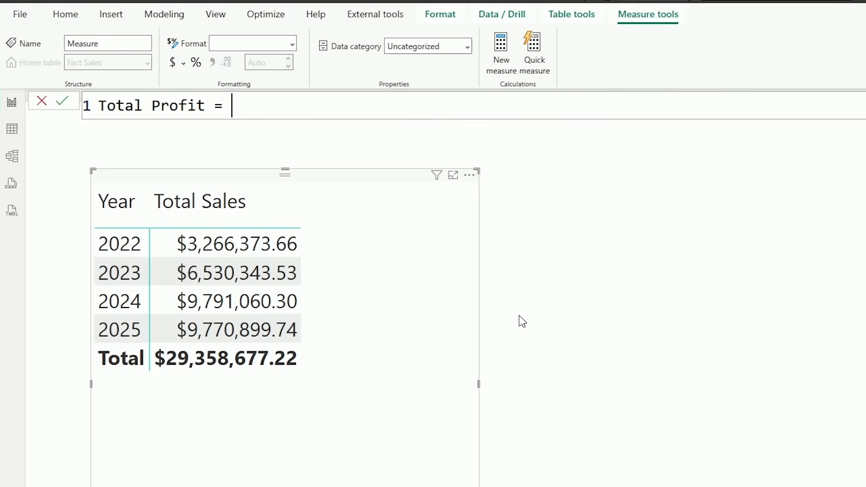
{"action": "key", "text": "shift+Return"}
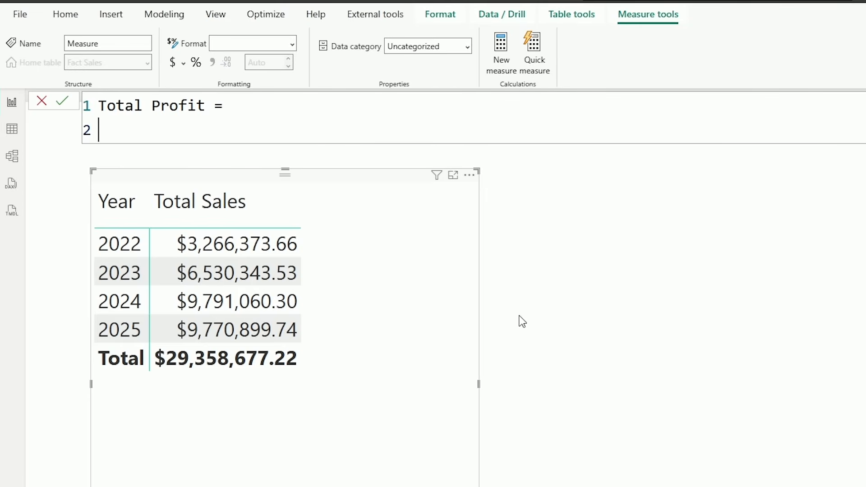
- Define Total Profit as [Total Sales] - [Total Costs], commit it, and format it as $ English (United States) currency
{"action": "type", "text": "["}
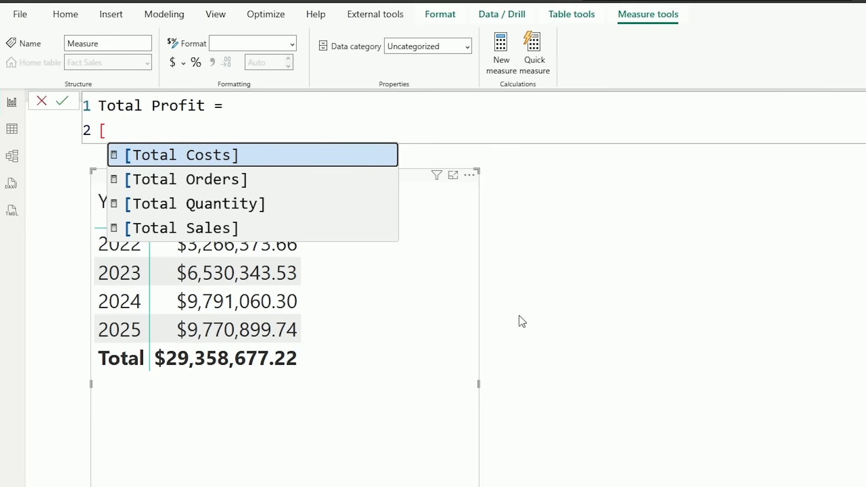
{"action": "key", "text": "Down"}
{"action": "key", "text": "Down"}
{"action": "key", "text": "Down"}
{"action": "key", "text": "Tab"}
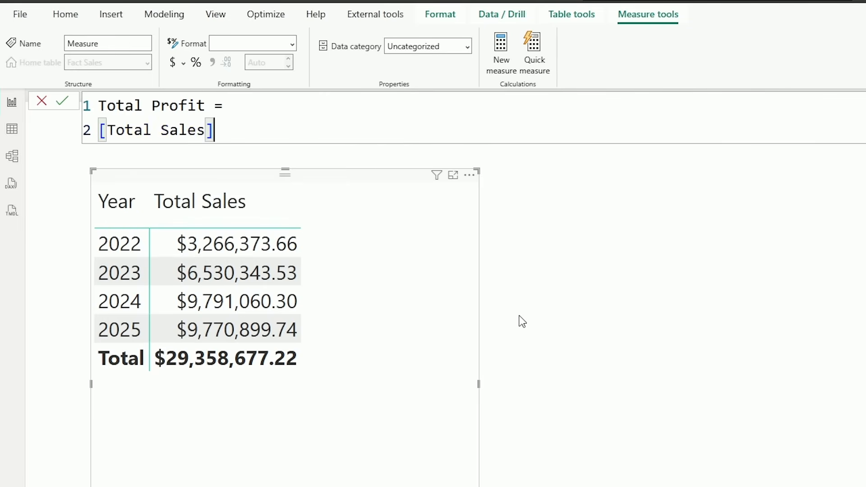
{"action": "type", "text": "- ["}
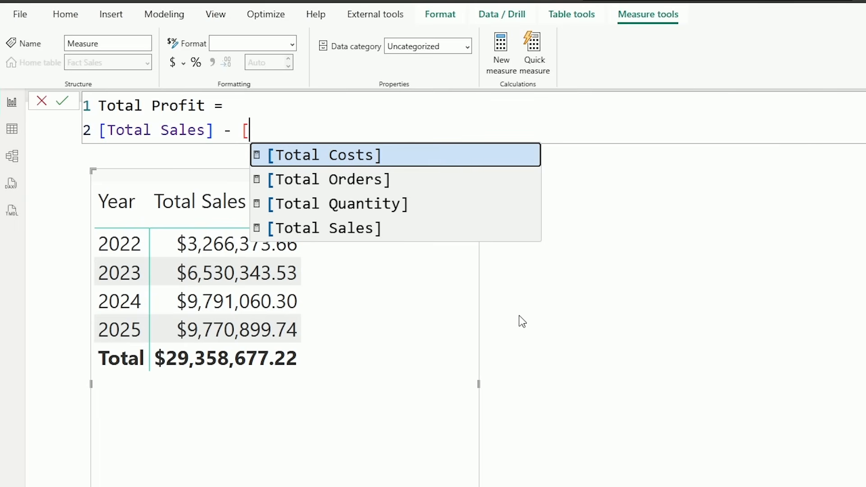
{"action": "key", "text": "Tab"}
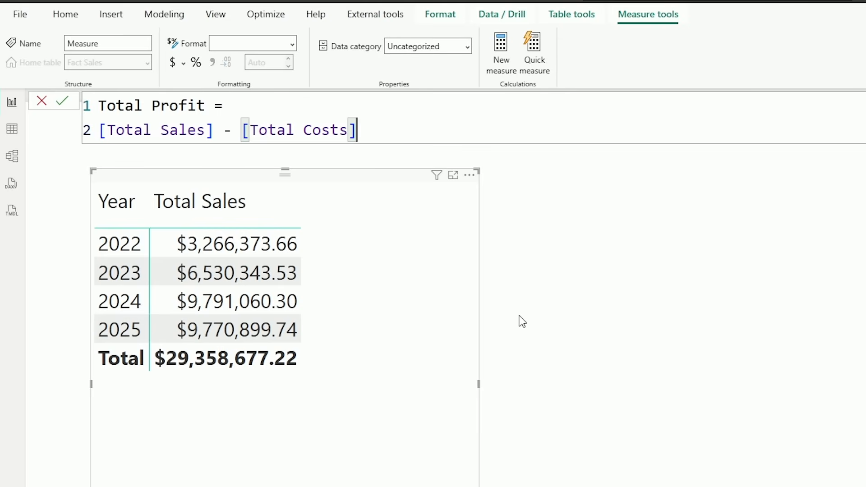
{"action": "key", "text": "Return"}
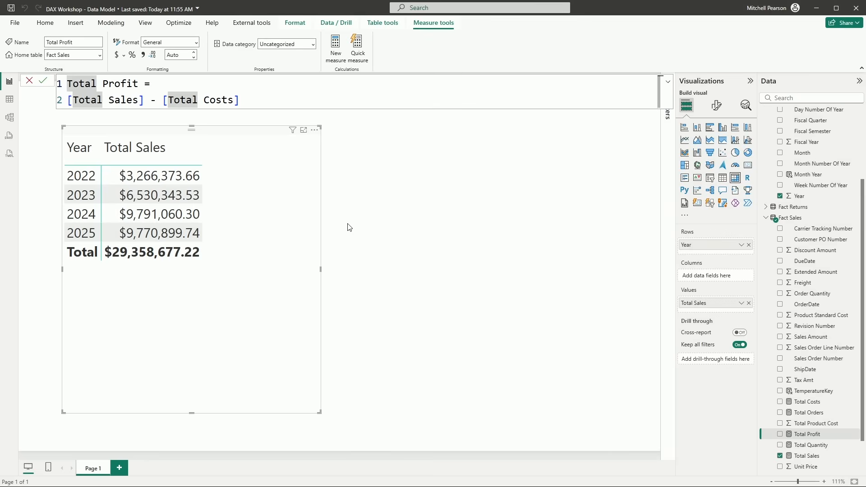
{"action": "left_click", "coordinate": [125, 60]}
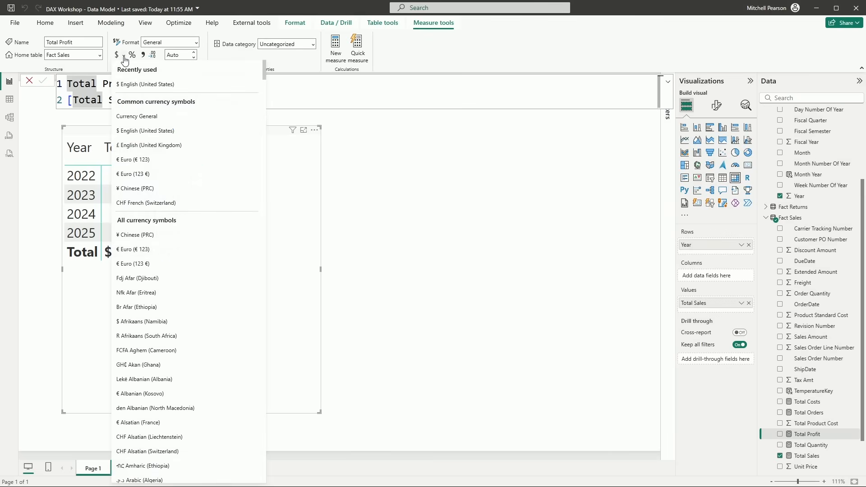
{"action": "left_click", "coordinate": [152, 134]}
- Add Total Costs and Total Profit to the matrix beside Total Sales and widen the matrix across most of the page
{"action": "left_click_drag", "start_coordinate": [321, 269], "coordinate": [476, 270]}
{"action": "left_click_drag", "start_coordinate": [818, 402], "coordinate": [264, 236]}
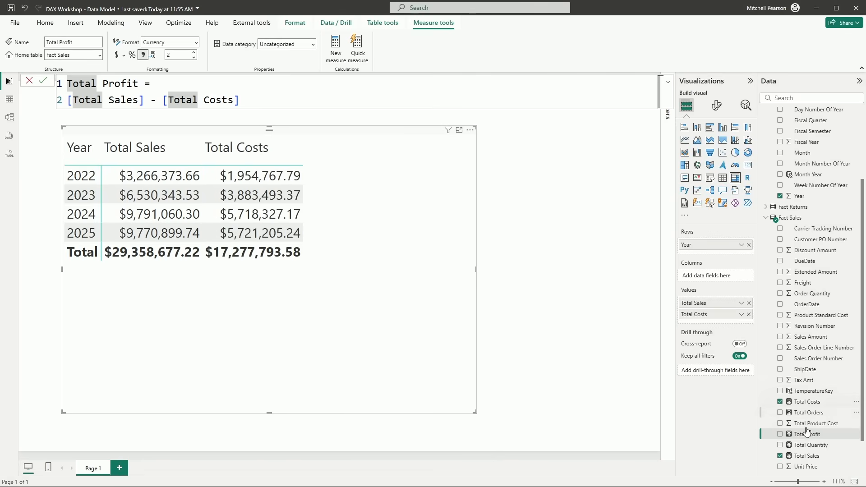
{"action": "left_click_drag", "start_coordinate": [816, 438], "coordinate": [356, 235]}
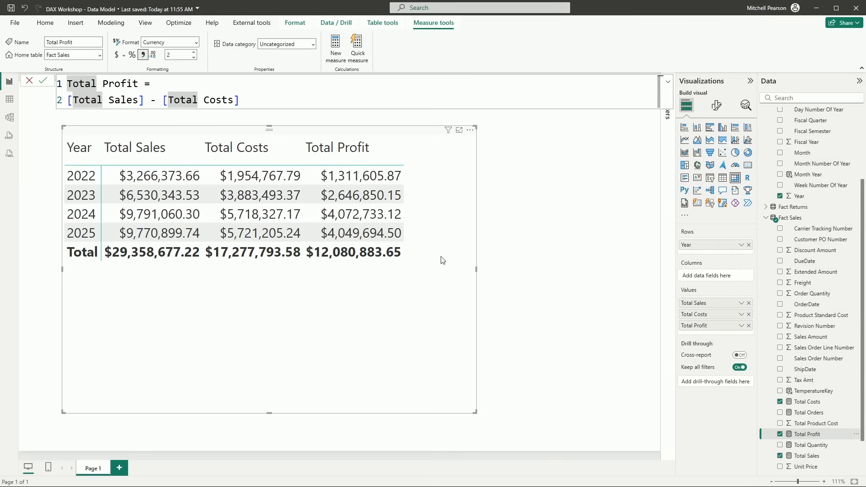
{"action": "left_click", "coordinate": [479, 271]}
{"action": "left_click", "coordinate": [460, 271]}
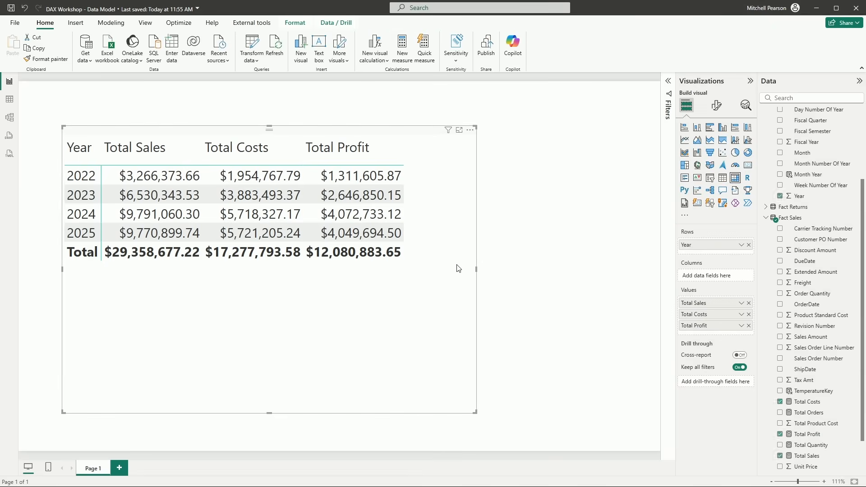
{"action": "left_click_drag", "start_coordinate": [477, 273], "coordinate": [613, 288]}
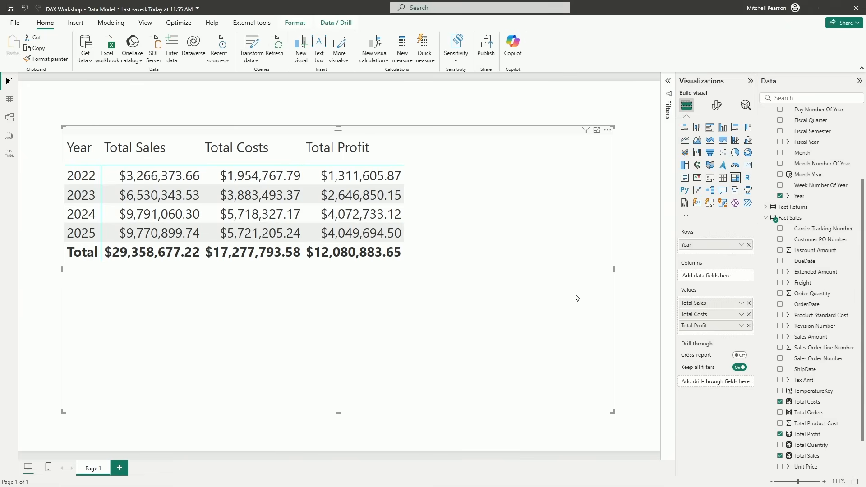
- Start a new measure named Profit Margin in the Fact Sales table, with a second line for its expression
{"action": "right_click", "coordinate": [781, 221]}
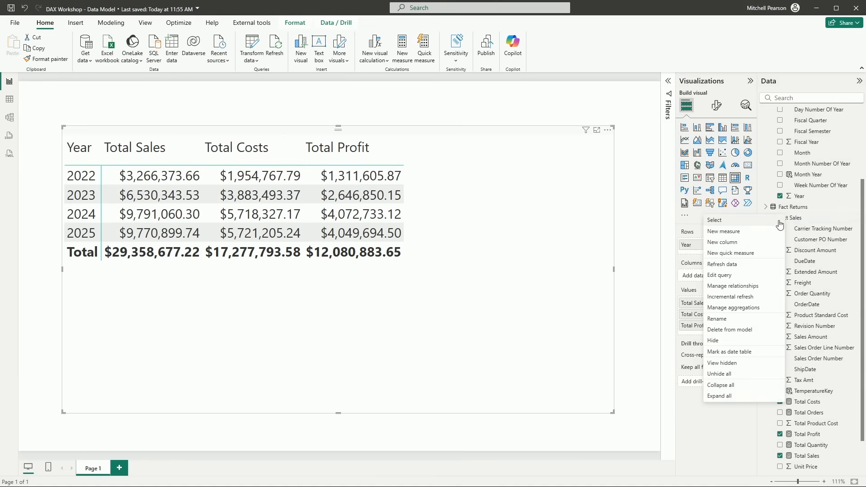
{"action": "left_click", "coordinate": [726, 231]}
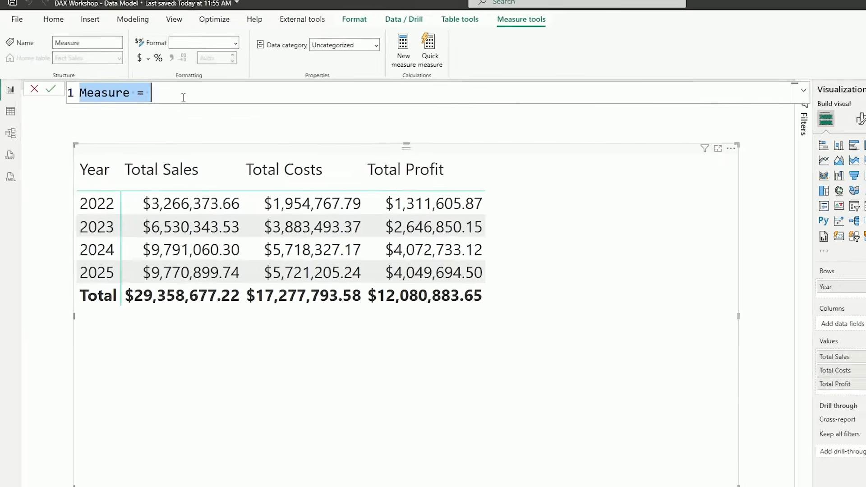
{"action": "left_click", "coordinate": [154, 88]}
{"action": "key", "text": "ctrl+a"}
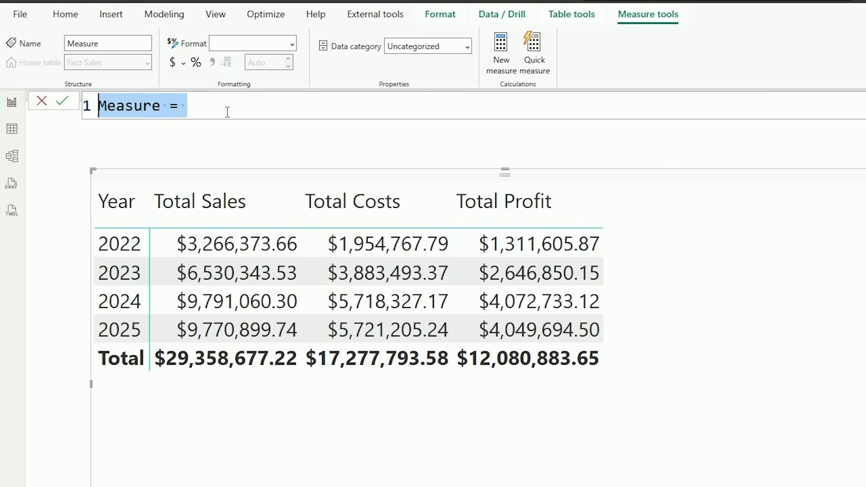
{"action": "type", "text": "P"}
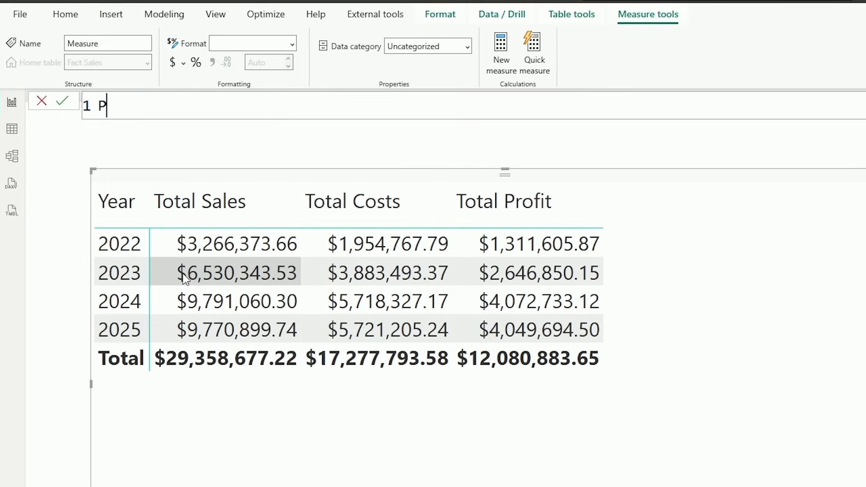
{"action": "type", "text": "rofit Margin ="}
{"action": "key", "text": "shift+Return"}
- Begin the Profit Margin expression with a DIVIDE function that takes [Total Profit] as numerator on its own line
{"action": "type", "text": "DIVIDE"}
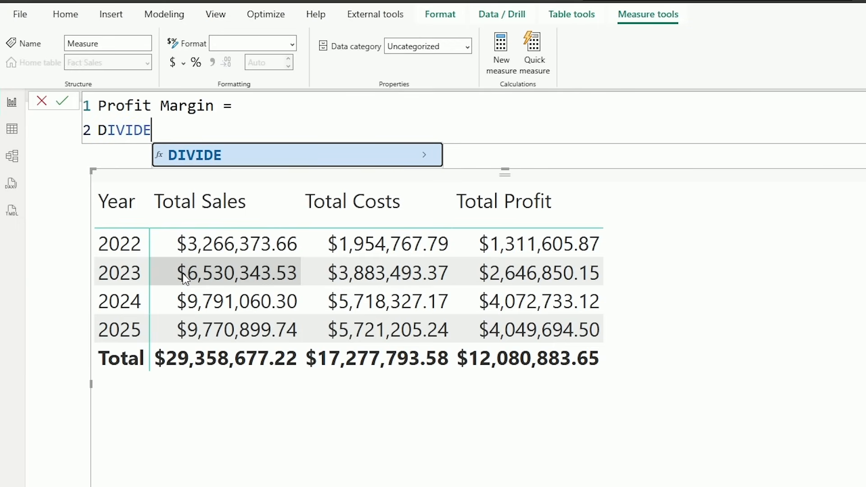
{"action": "type", "text": "("}
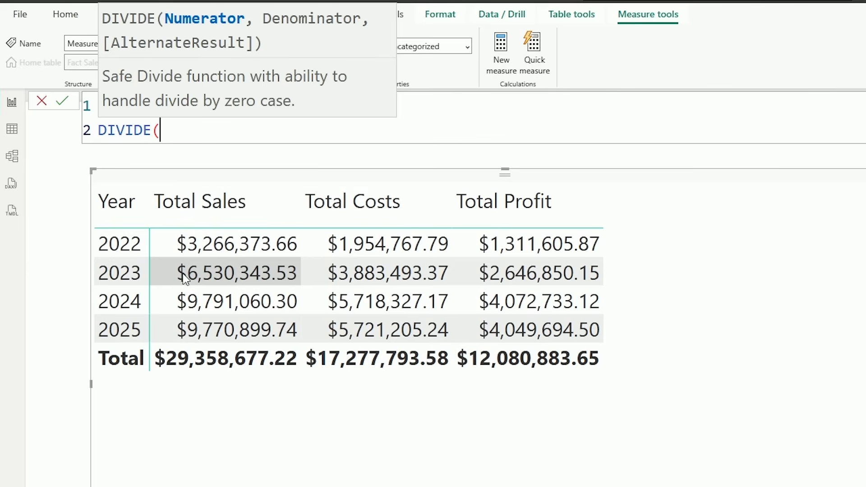
{"action": "key", "text": "shift+Return"}
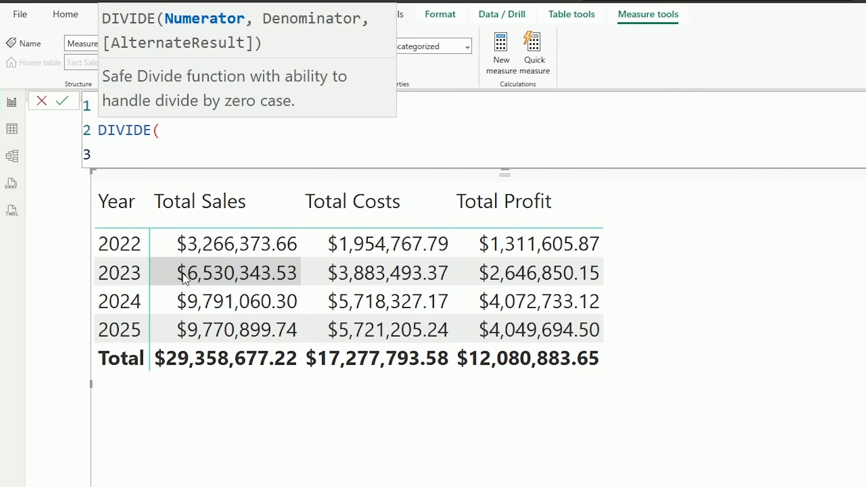
{"action": "type", "text": "["}
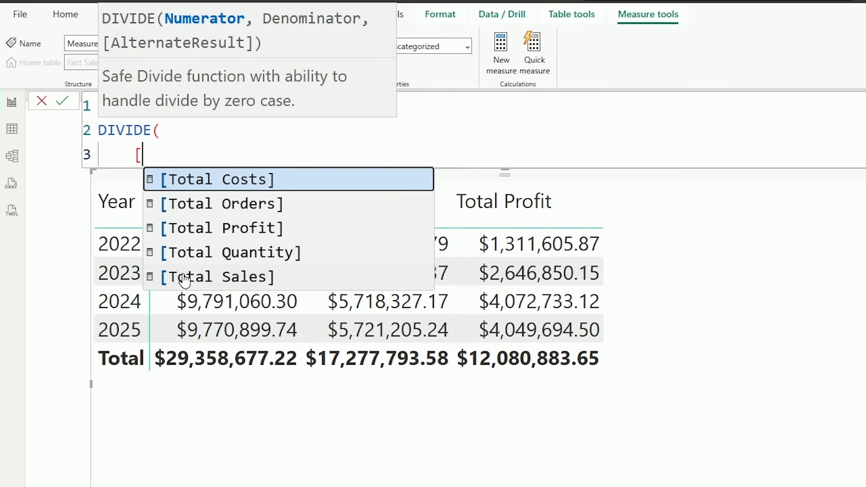
{"action": "type", "text": "P"}
{"action": "key", "text": "BackSpace"}
{"action": "type", "text": "TOTAL"}
{"action": "key", "text": "Down"}
{"action": "key", "text": "Down"}
{"action": "key", "text": "Down"}
{"action": "key", "text": "Up"}
{"action": "key", "text": "Tab"}
{"action": "type", "text": ","}
{"action": "key", "text": "Return"}
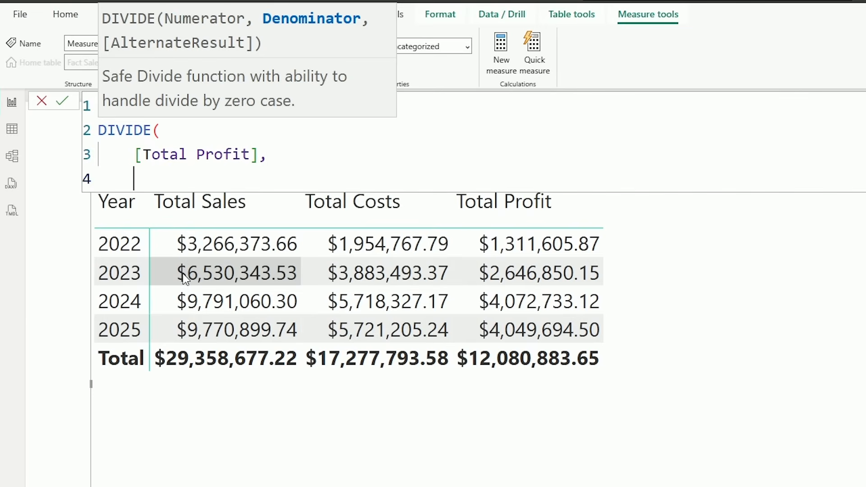
- Complete the DIVIDE function with [Total Sales] as denominator and commit the Profit Margin measure
{"action": "type", "text": "[TOTAL"}
{"action": "key", "text": "Down"}
{"action": "key", "text": "Down"}
{"action": "key", "text": "Down"}
{"action": "key", "text": "Down"}
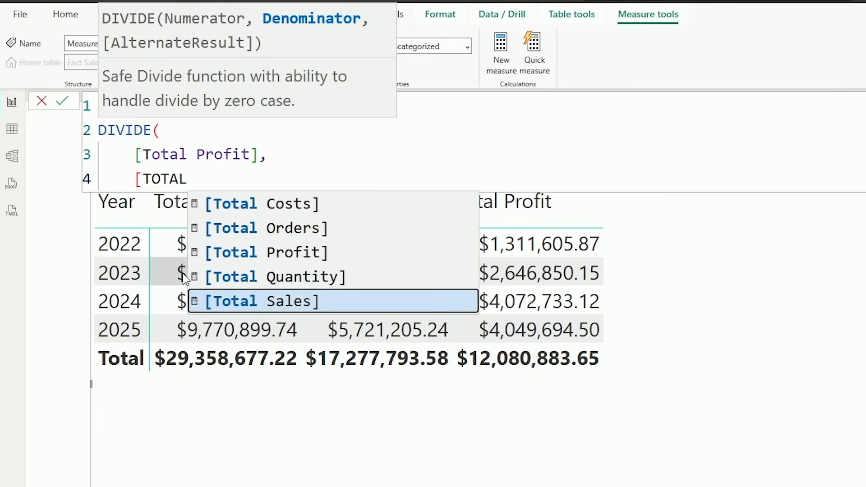
{"action": "key", "text": "Tab"}
{"action": "type", "text": ")"}
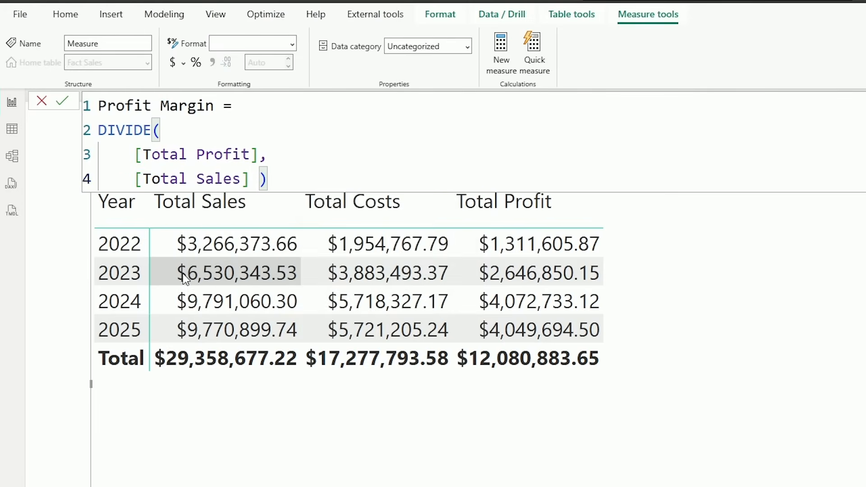
{"action": "key", "text": "ctrl+Home"}
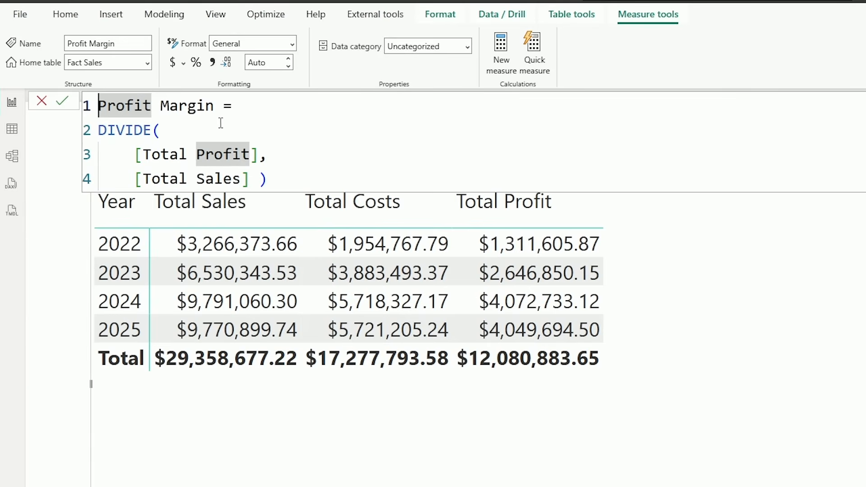
- Format Profit Margin as a percentage and add it to the matrix after Total Profit
{"action": "left_click", "coordinate": [196, 63]}
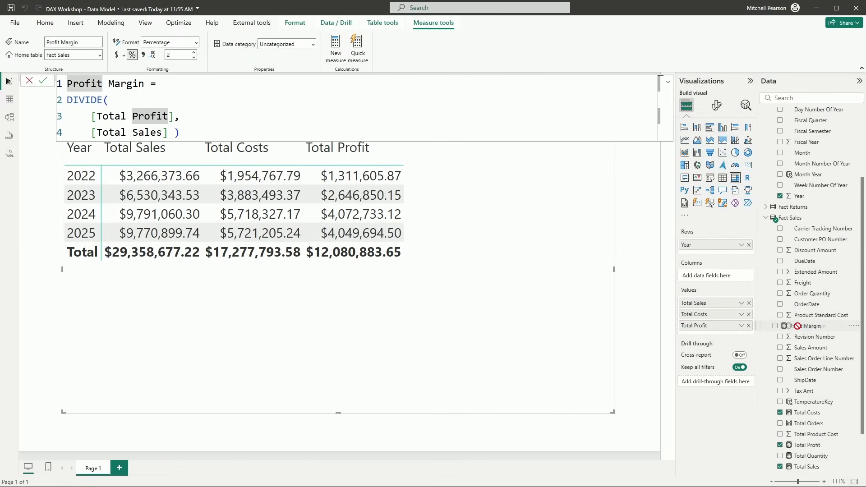
{"action": "left_click_drag", "start_coordinate": [809, 326], "coordinate": [462, 230]}
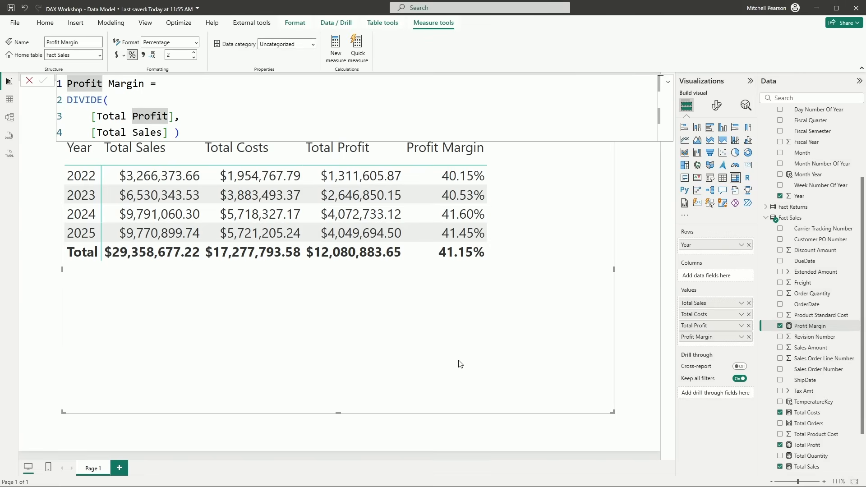
- Move the matrix down clear of the formula and transfer Year from its rows to its columns
{"action": "left_click_drag", "start_coordinate": [457, 328], "coordinate": [451, 353]}
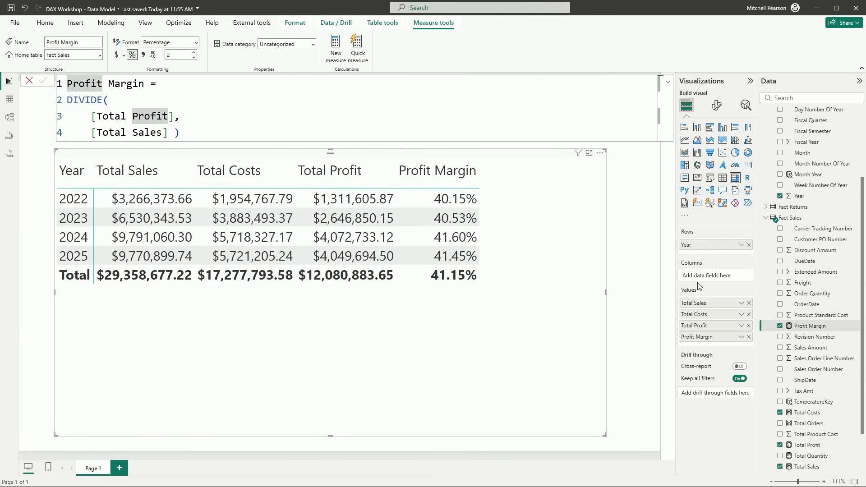
{"action": "left_click_drag", "start_coordinate": [693, 245], "coordinate": [700, 272]}
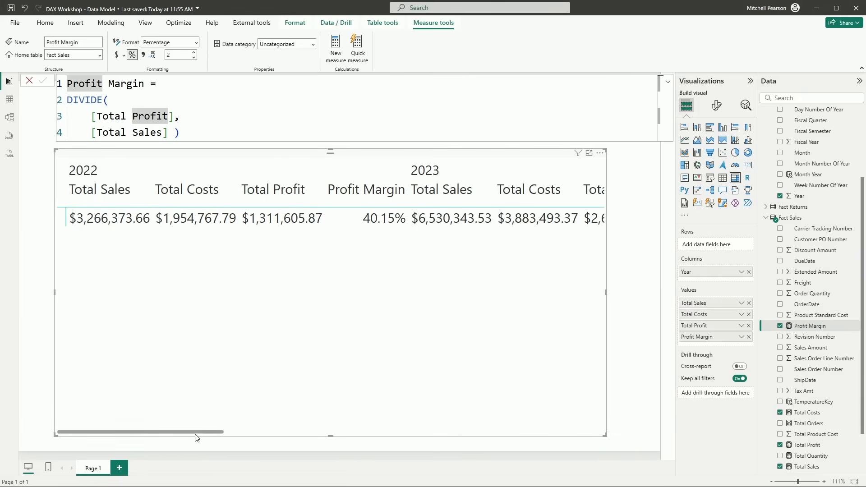
{"action": "left_click_drag", "start_coordinate": [196, 432], "coordinate": [174, 434]}
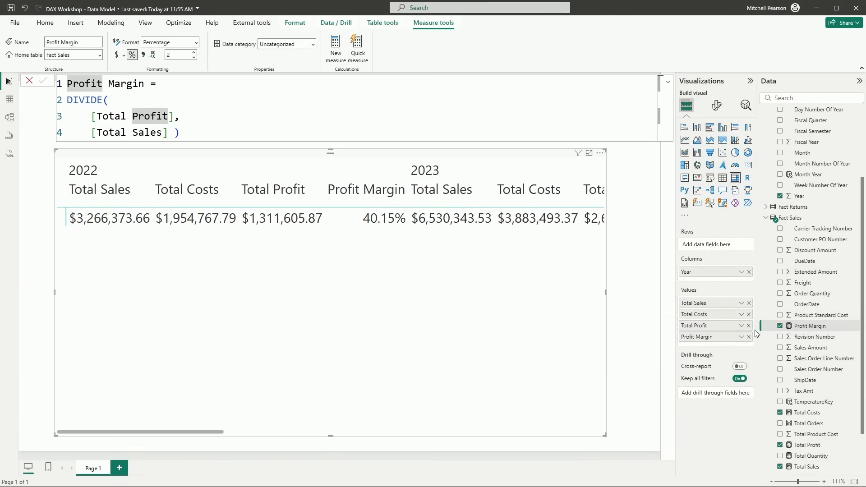
- Remove Total Costs, Profit Margin and Total Profit from the matrix values, keeping only Total Sales
{"action": "left_click", "coordinate": [748, 315]}
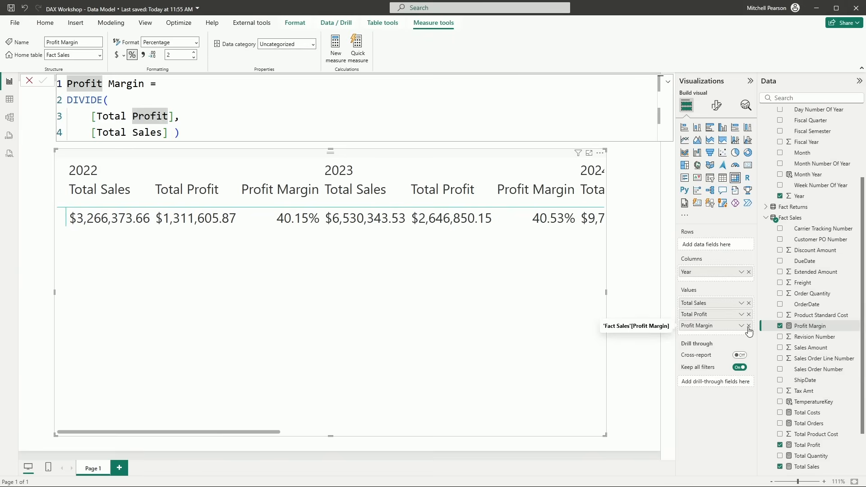
{"action": "left_click", "coordinate": [749, 325]}
{"action": "left_click", "coordinate": [749, 314]}
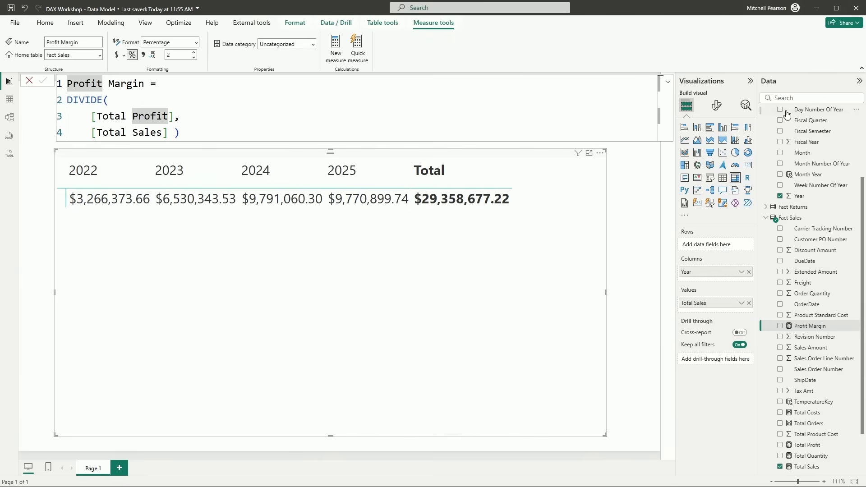
- Add Sales Territory Country from the Sales Territory table to the matrix rows
{"action": "scroll", "coordinate": [778, 175], "scroll_direction": "up", "scroll_amount": 3}
{"action": "left_click", "coordinate": [766, 124]}
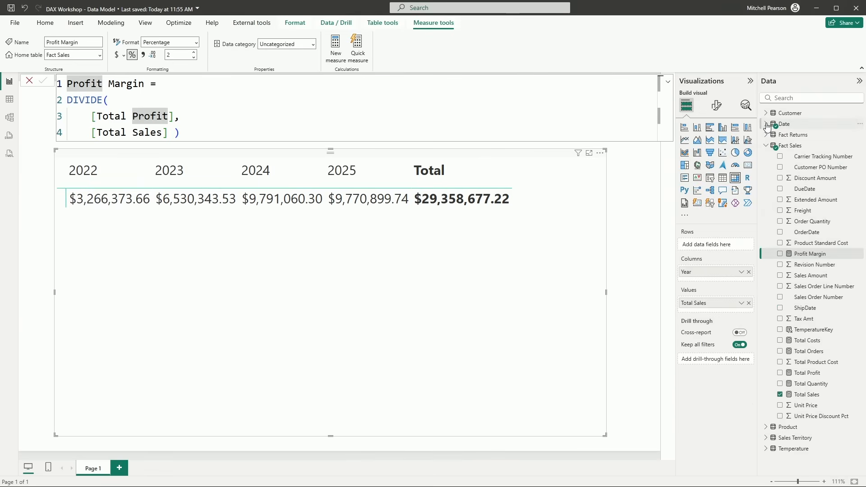
{"action": "left_click", "coordinate": [766, 145]}
{"action": "left_click", "coordinate": [766, 168]}
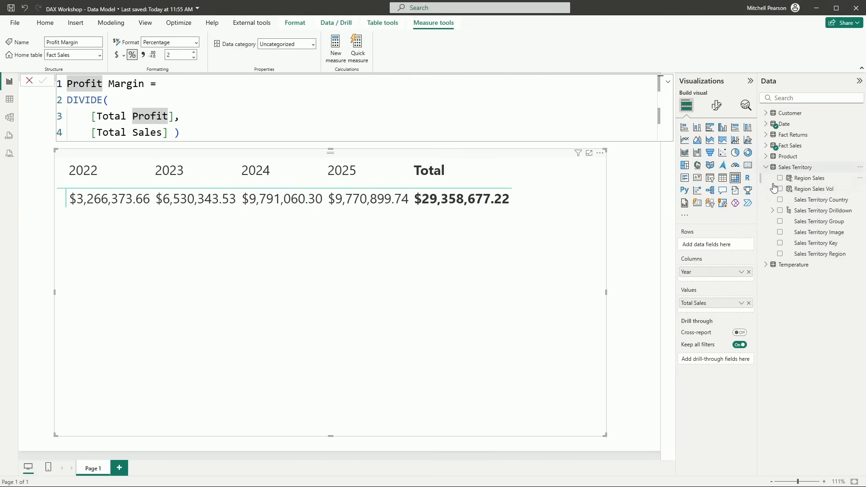
{"action": "left_click_drag", "start_coordinate": [826, 201], "coordinate": [737, 247]}
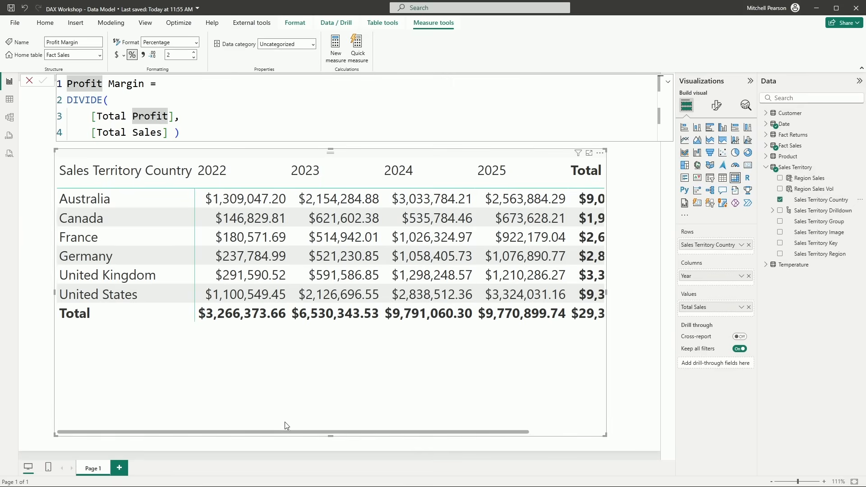
{"action": "mouse_move", "coordinate": [287, 432]}
{"action": "left_mouse_down"}
{"action": "mouse_move", "coordinate": [331, 437]}
{"action": "mouse_move", "coordinate": [274, 437]}
{"action": "left_mouse_up"}
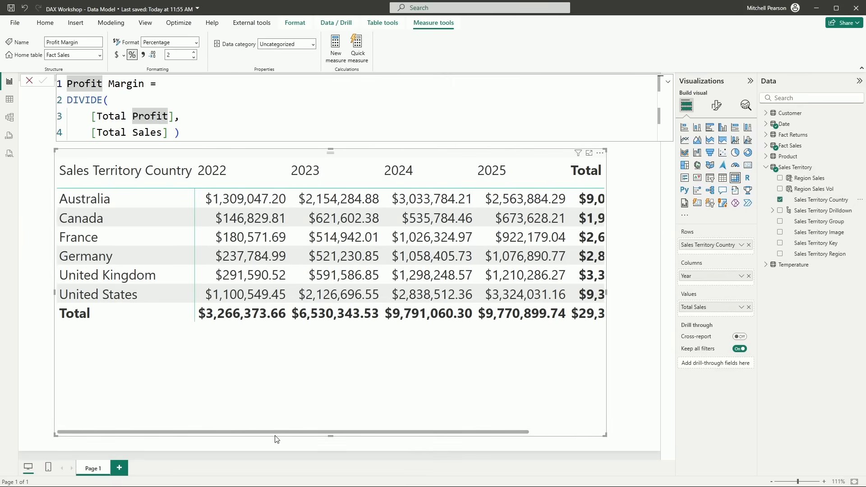
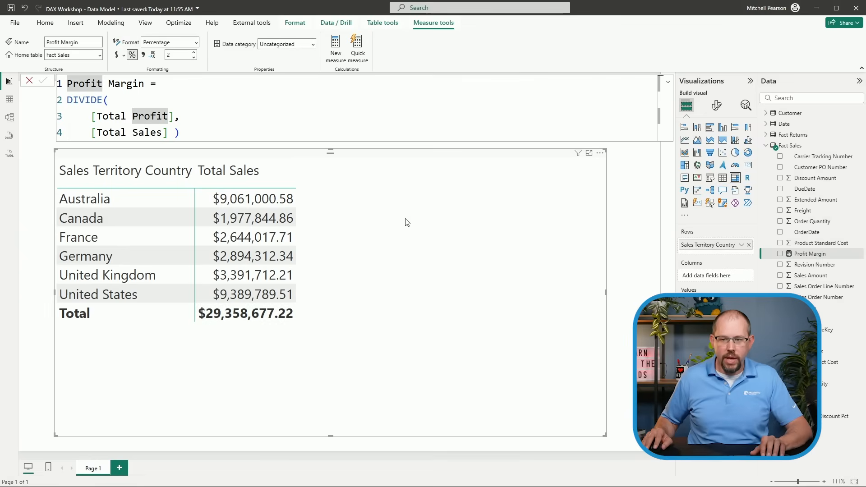
- Create a new measure in Fact Sales named Total Sales (All Countries) and begin a new line for its definition
{"action": "right_click", "coordinate": [794, 147]}
{"action": "left_click", "coordinate": [764, 164]}
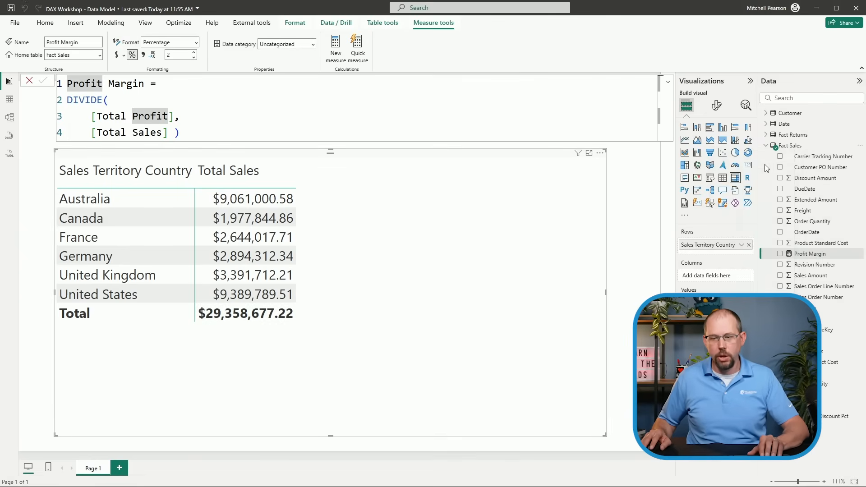
{"action": "left_click", "coordinate": [276, 102]}
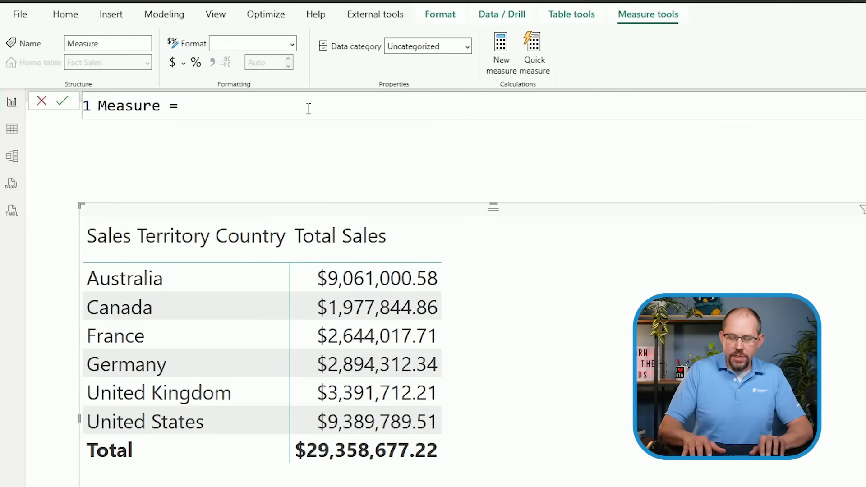
{"action": "key", "text": "ctrl+a"}
{"action": "key", "text": "BackSpace"}
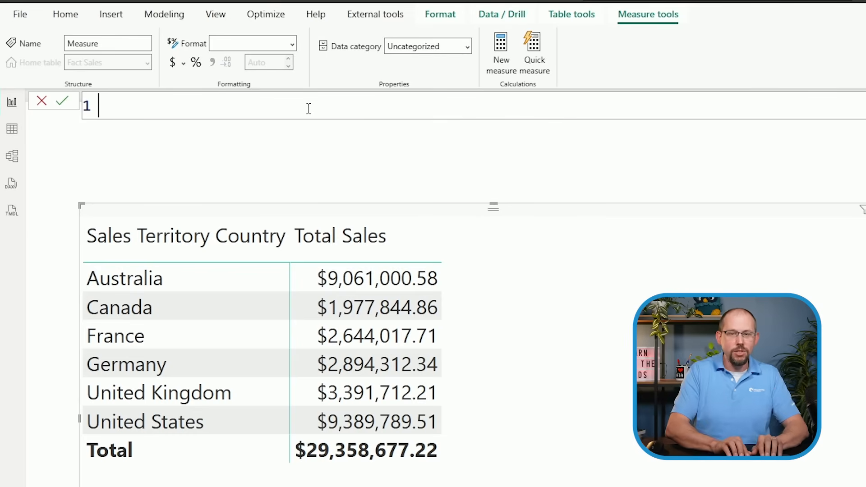
{"action": "type", "text": "t"}
{"action": "key", "text": "BackSpace"}
{"action": "type", "text": "Tot"}
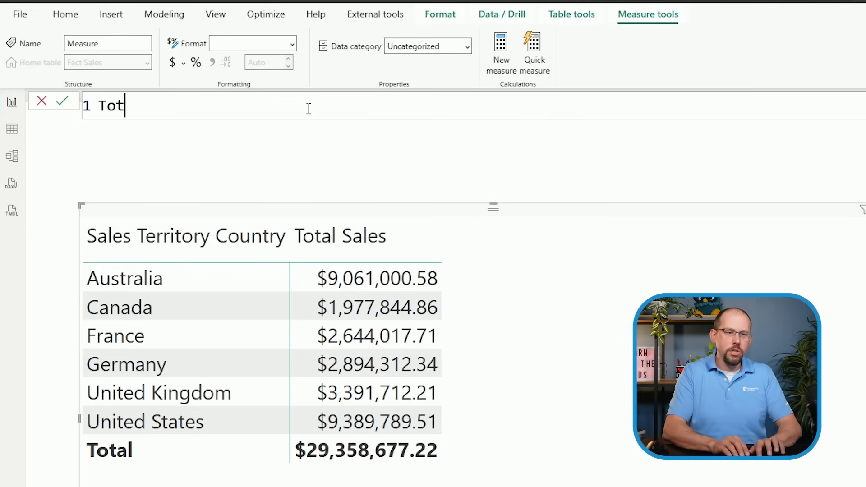
{"action": "type", "text": "al Sales (Al"}
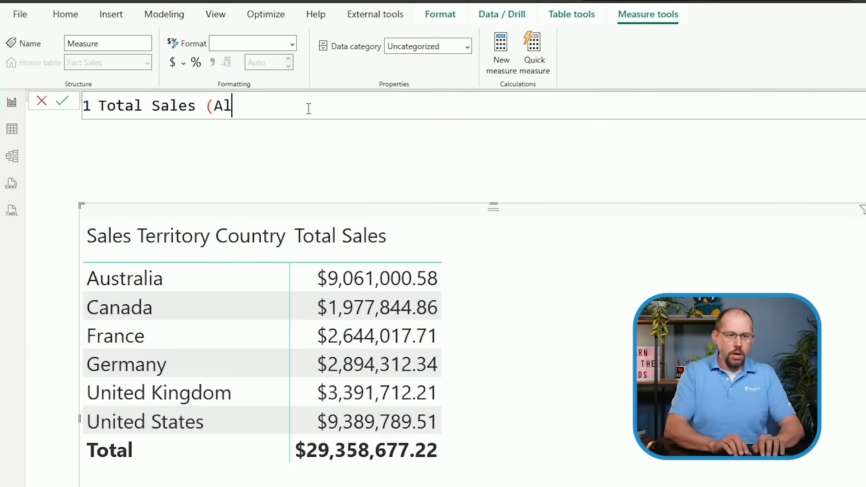
{"action": "type", "text": "l Countries"}
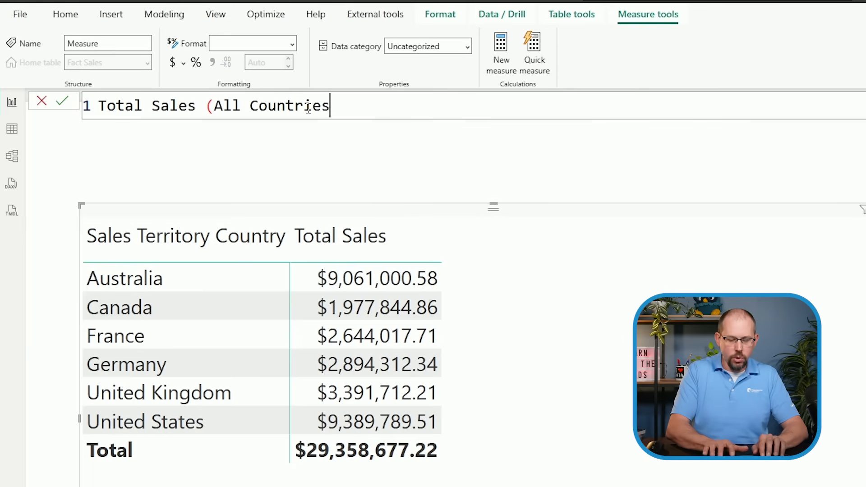
{"action": "type", "text": ") ="}
{"action": "key", "text": "Return"}
- Add the comment "// RETURN [Total Sales] for ALL Countries" under the measure name
{"action": "type", "text": "//"}
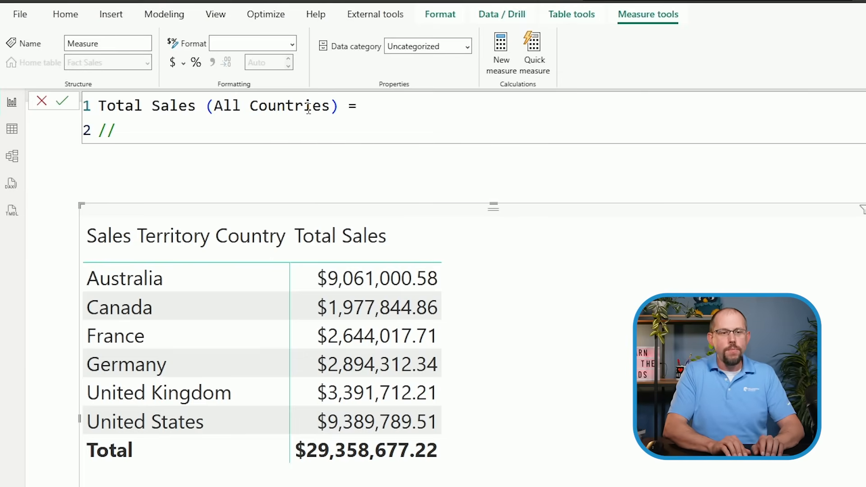
{"action": "type", "text": "RETURN ["}
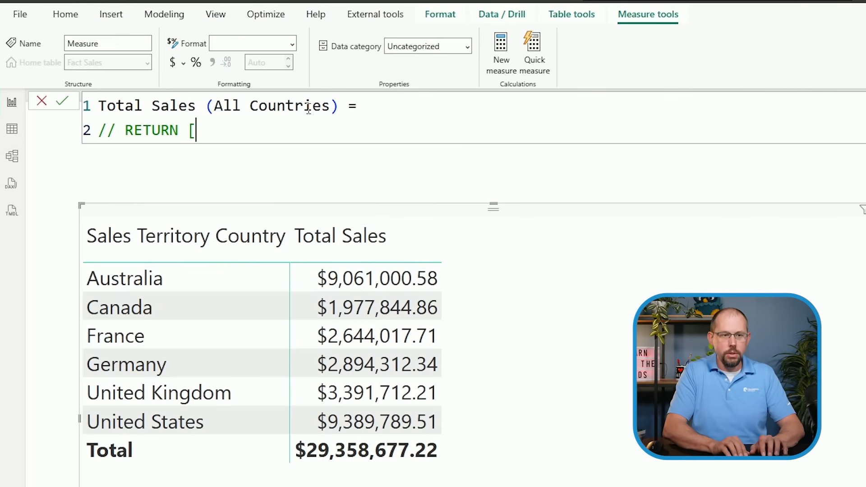
{"action": "type", "text": "Total Sales]"}
{"action": "key", "text": "BackSpace"}
{"action": "key", "text": "BackSpace"}
{"action": "type", "text": "] for a"}
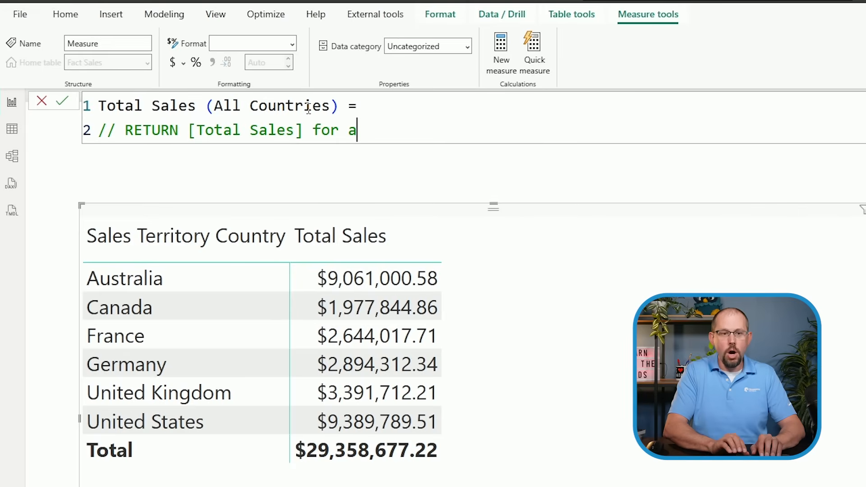
{"action": "key", "text": "BackSpace"}
{"action": "type", "text": "ALL Countries"}
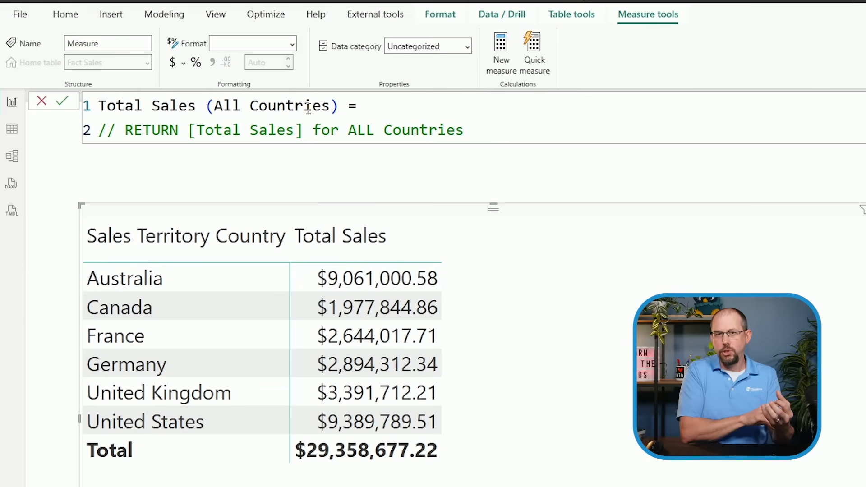
- Start a CALCULATE function below the comment with [Total Sales] as its expression on an indented line
{"action": "key", "text": "shift+Return"}
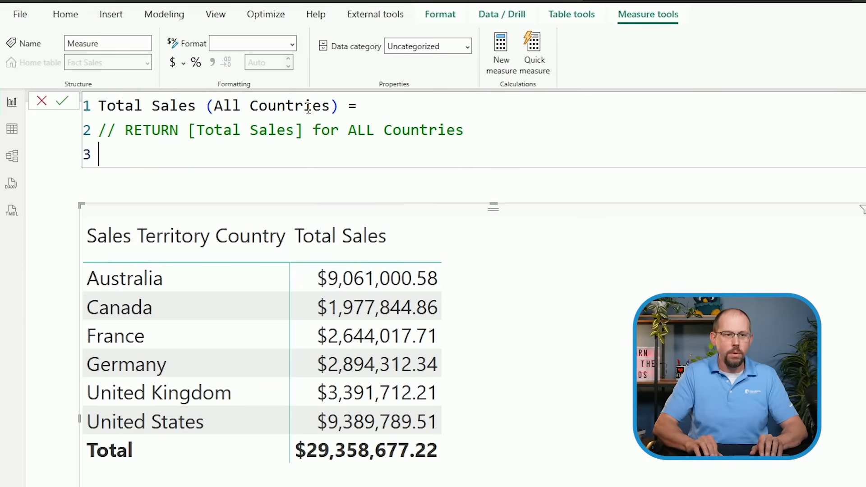
{"action": "type", "text": "CALCUL"}
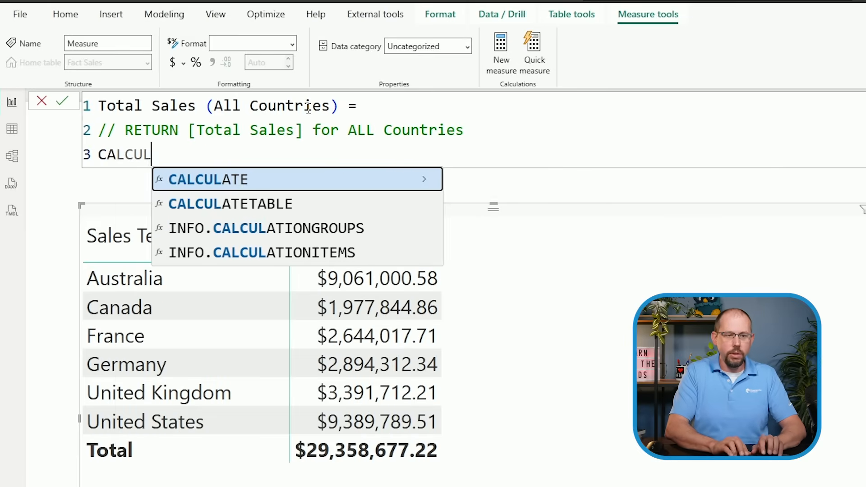
{"action": "type", "text": "ATE("}
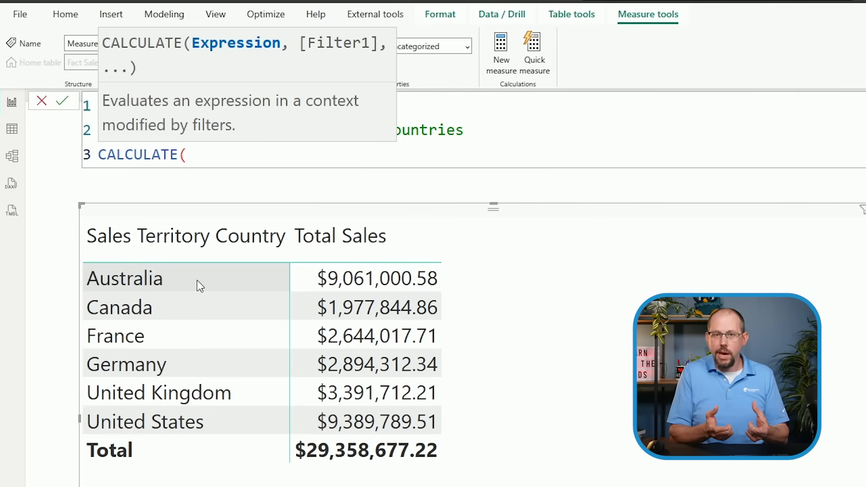
{"action": "key", "text": "shift+Return"}
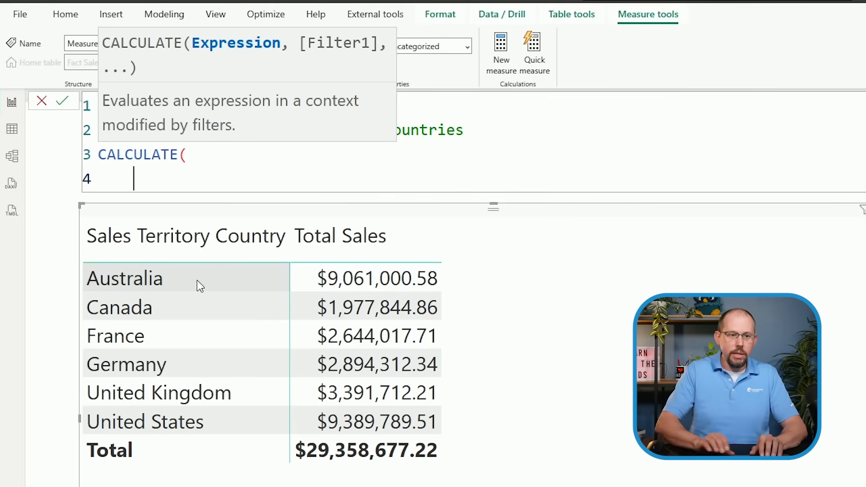
{"action": "type", "text": "[TOTAL"}
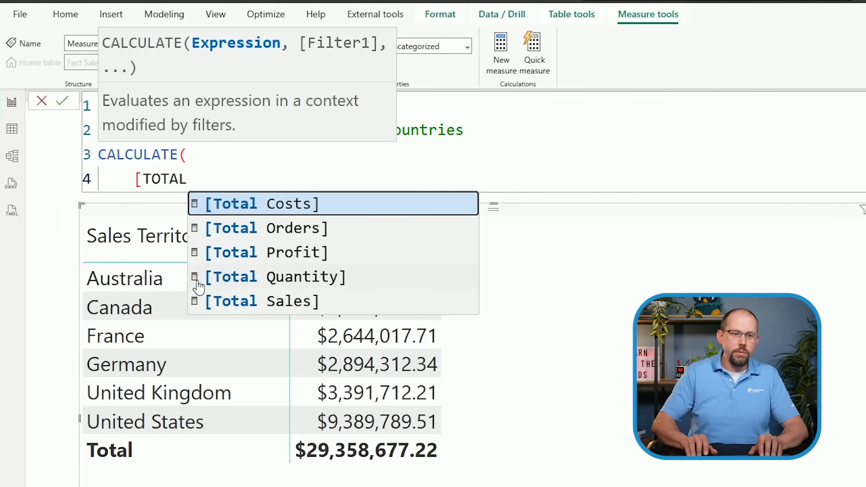
{"action": "key", "text": "Down"}
{"action": "key", "text": "Down"}
{"action": "key", "text": "Down"}
{"action": "key", "text": "Down"}
{"action": "key", "text": "Tab"}
{"action": "type", "text": ","}
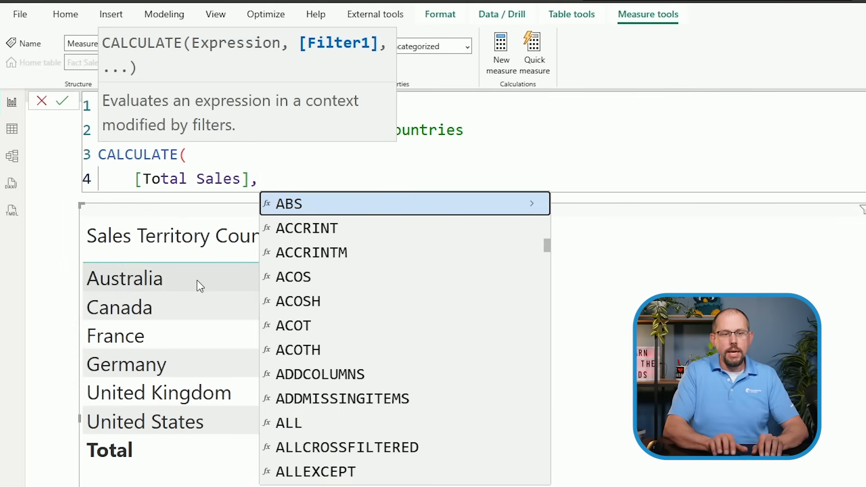
- Add ALL('Sales Territory'[Sales Territory Country]) on its own line as the CALCULATE filter and close the function
{"action": "key", "text": "shift+Return"}
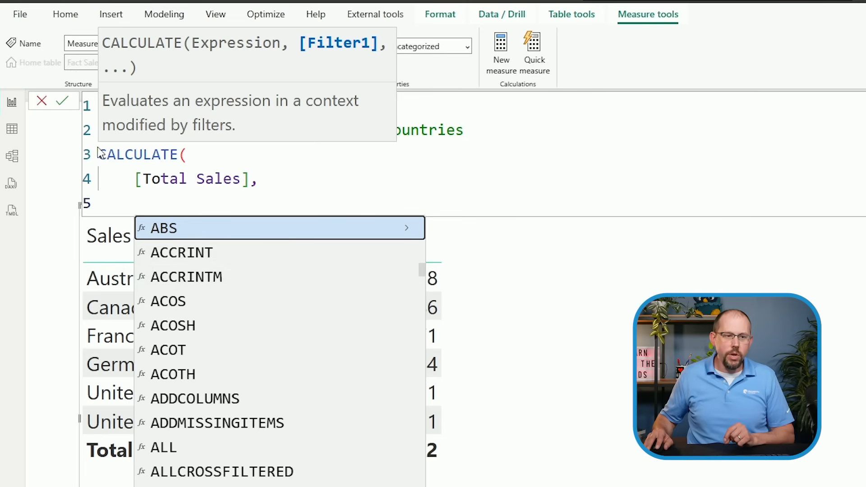
{"action": "left_click_drag", "start_coordinate": [138, 176], "coordinate": [249, 178]}
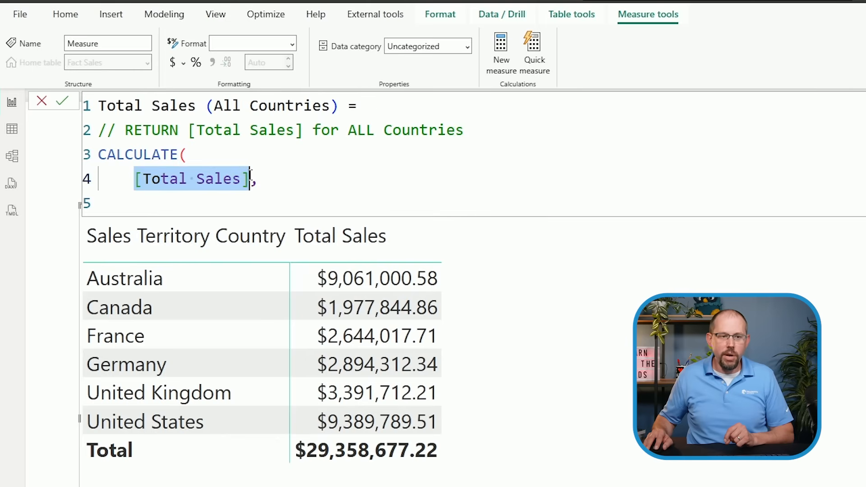
{"action": "left_click", "coordinate": [274, 179]}
{"action": "key", "text": "BackSpace"}
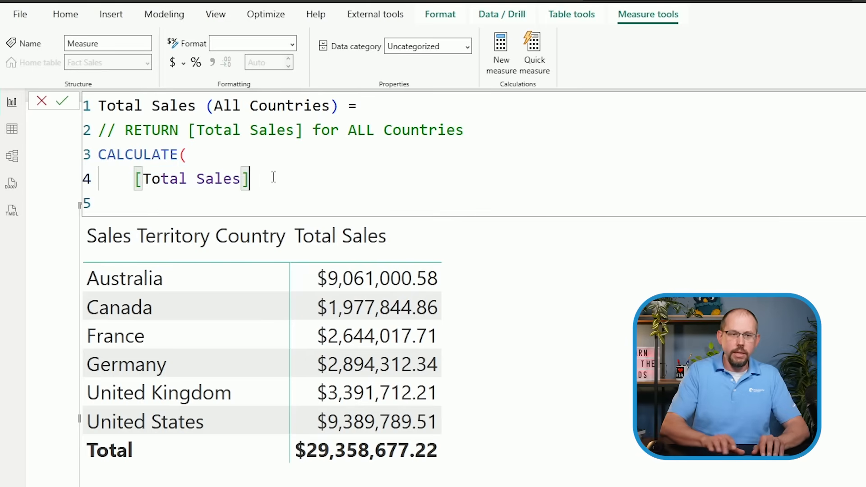
{"action": "type", "text": ","}
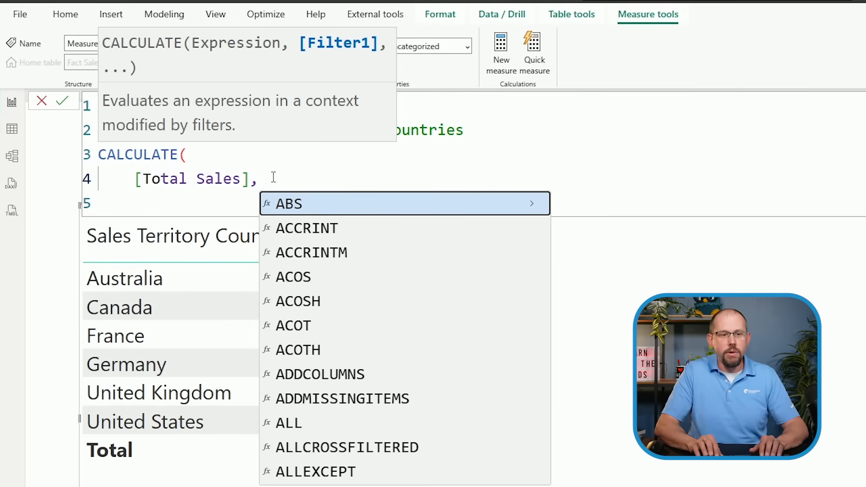
{"action": "key", "text": "shift+Return"}
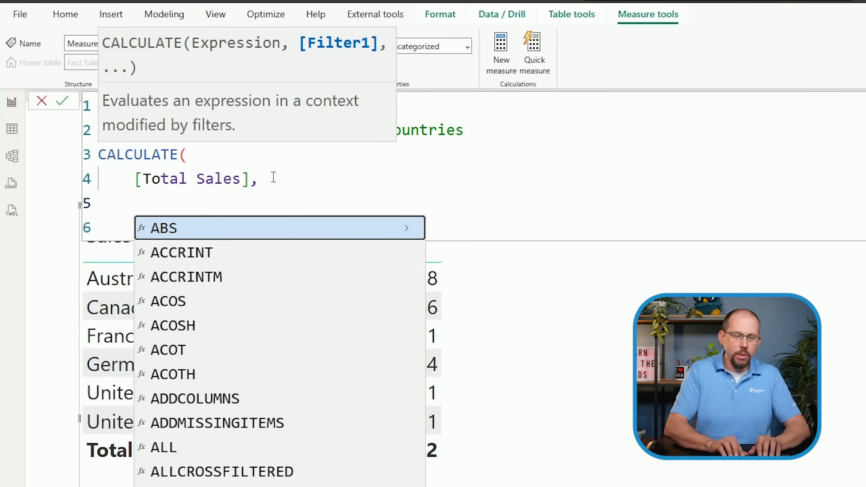
{"action": "type", "text": "ALL("}
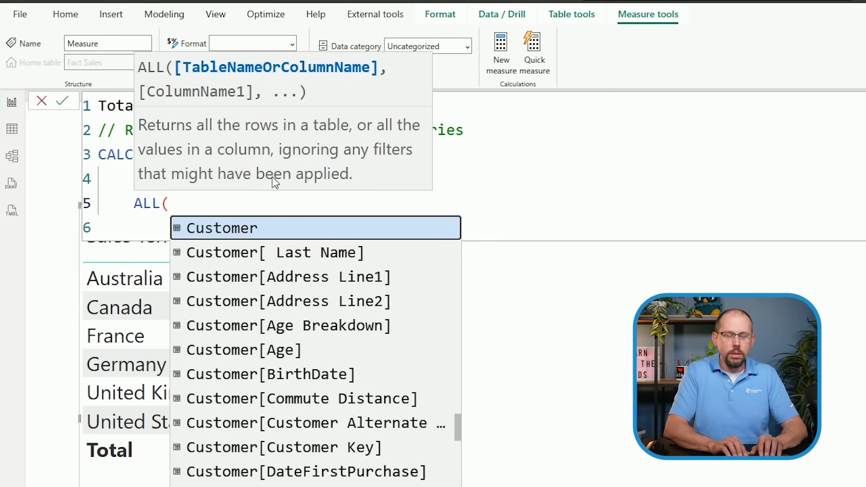
{"action": "type", "text": "'SALE"}
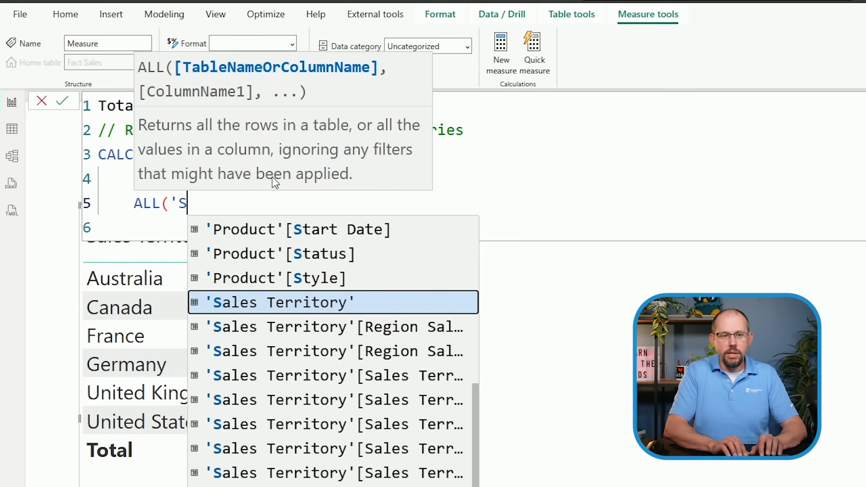
{"action": "key", "text": "Tab"}
{"action": "type", "text": "[CO"}
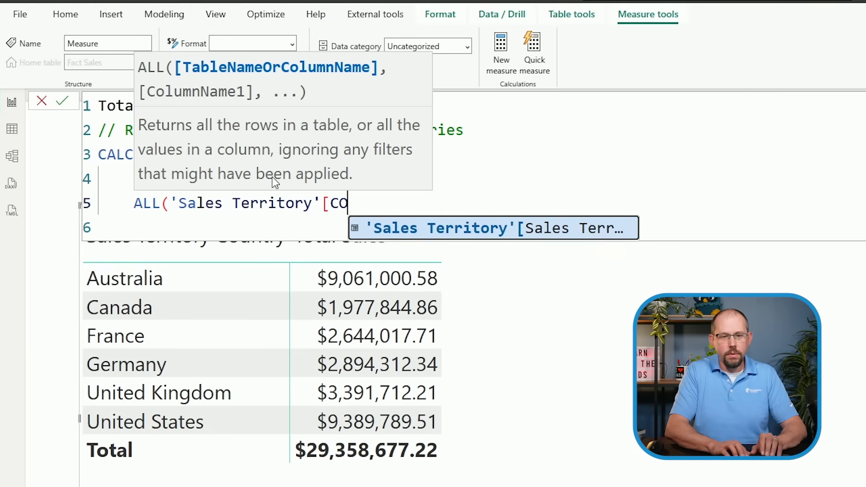
{"action": "key", "text": "Tab"}
{"action": "type", "text": ") )"}
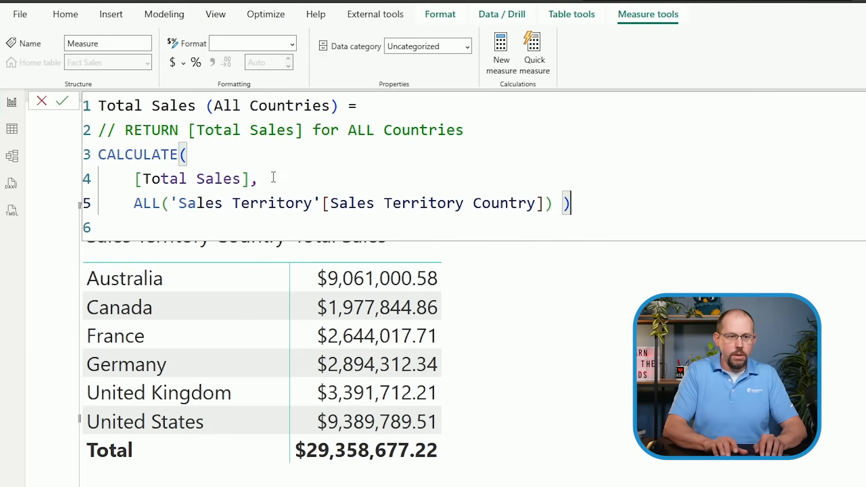
- Place the closing parenthesis of CALCULATE on its own line and commit the Total Sales (All Countries) measure
{"action": "key", "text": "BackSpace"}
{"action": "key", "text": "BackSpace"}
{"action": "key", "text": "Return"}
{"action": "type", "text": ")"}
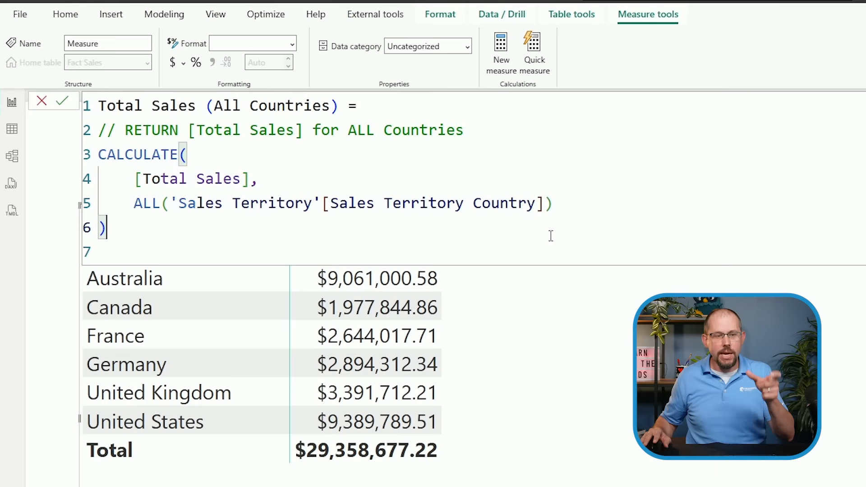
{"action": "left_click_drag", "start_coordinate": [128, 202], "coordinate": [594, 195]}
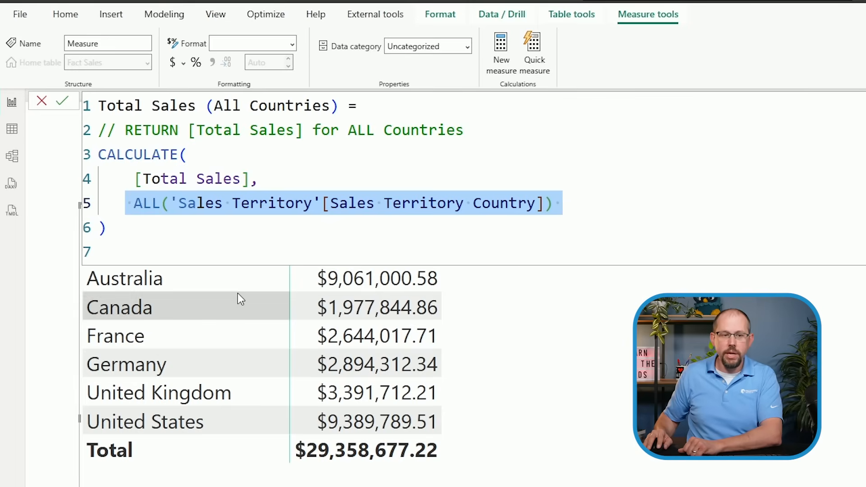
{"action": "left_click", "coordinate": [515, 228]}
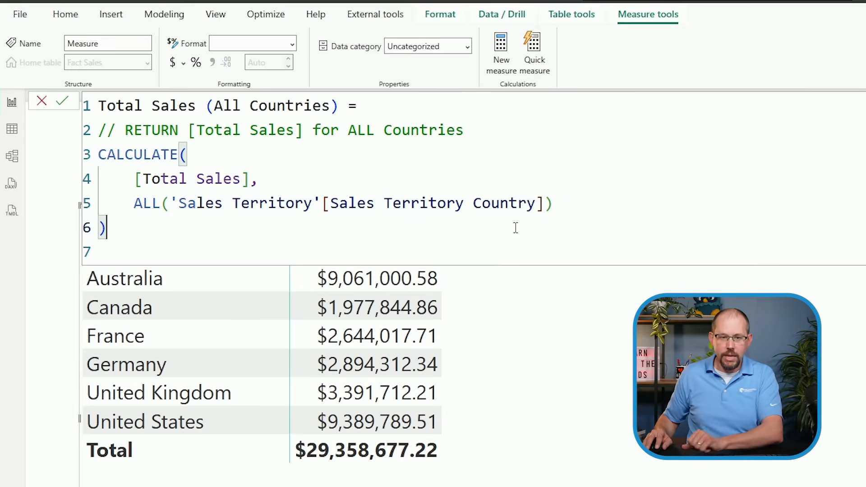
{"action": "key", "text": "Return"}
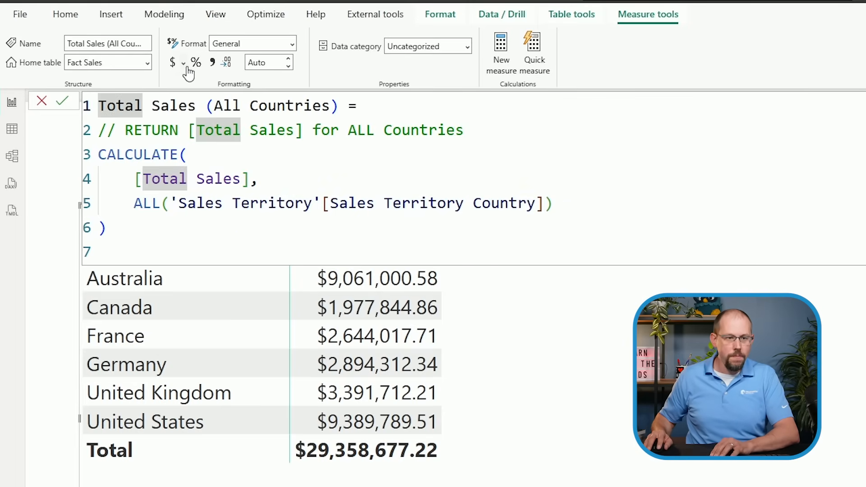
- Format Total Sales (All Countries) as $ English (United States) currency and add the measure to the matrix by country
{"action": "left_click", "coordinate": [183, 64]}
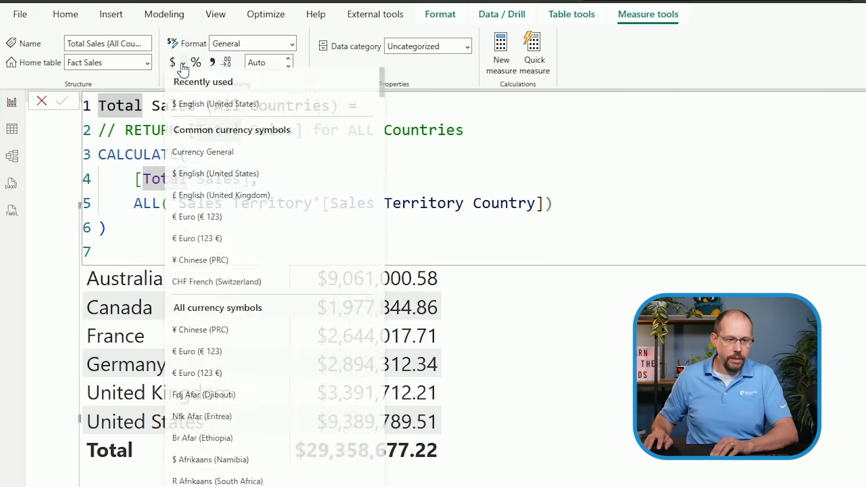
{"action": "left_click", "coordinate": [228, 113]}
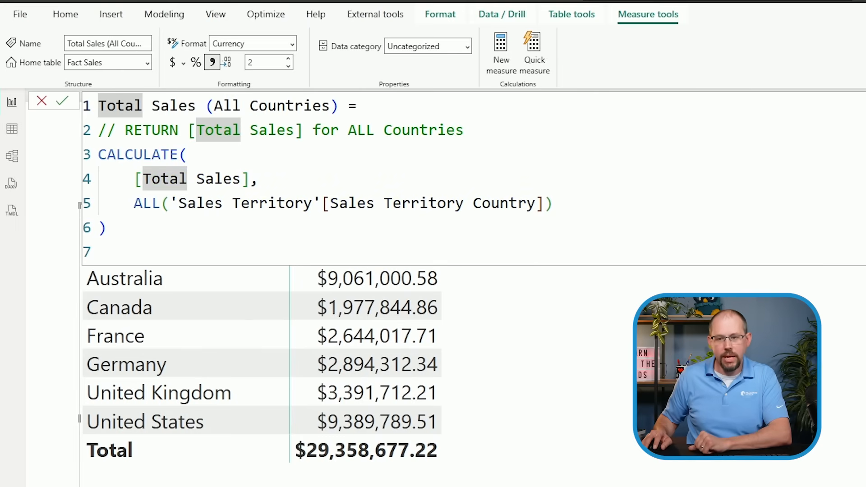
{"action": "left_click_drag", "start_coordinate": [830, 405], "coordinate": [357, 273]}
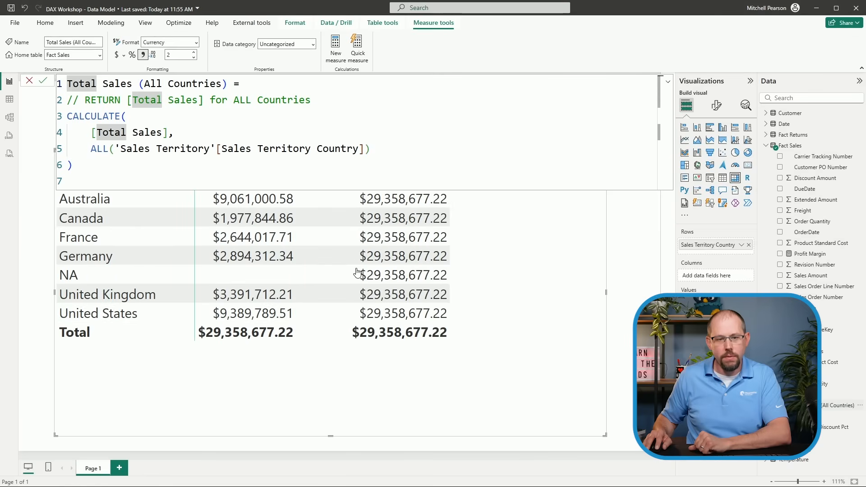
{"action": "left_click", "coordinate": [669, 82]}
{"action": "left_click", "coordinate": [670, 83]}
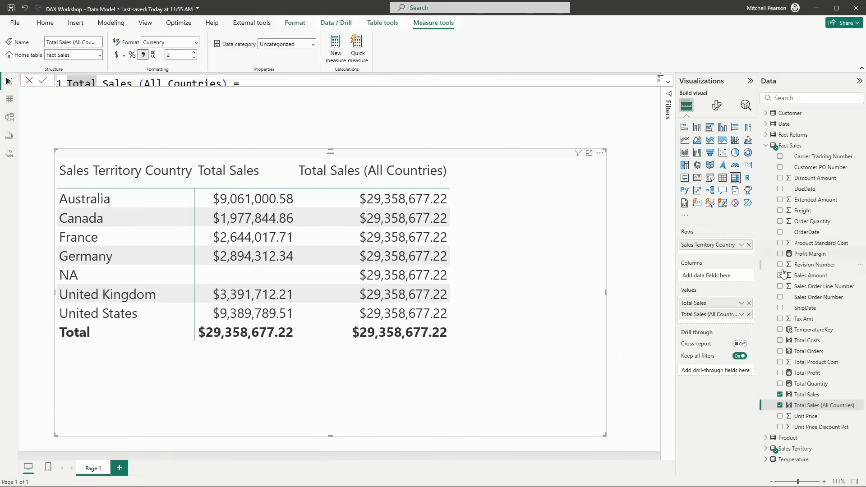
- Create a new measure in Fact Sales named % of Total Sales, with its expression starting on a new line
{"action": "right_click", "coordinate": [790, 148]}
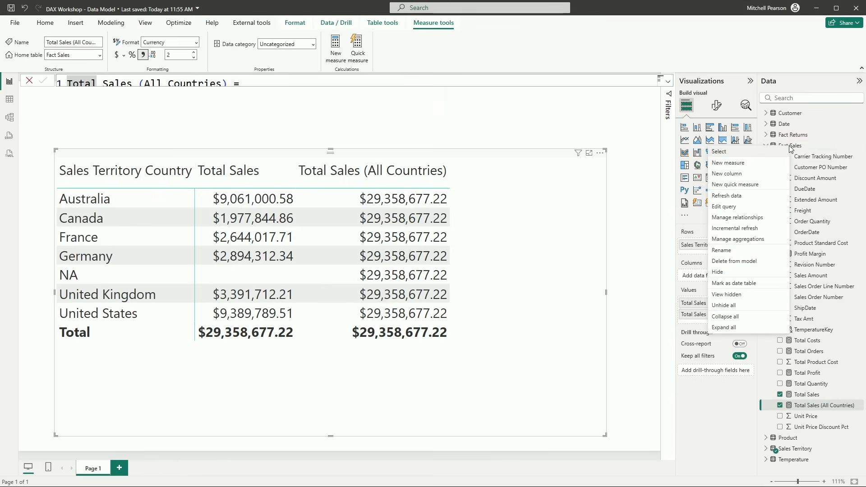
{"action": "left_click", "coordinate": [733, 167]}
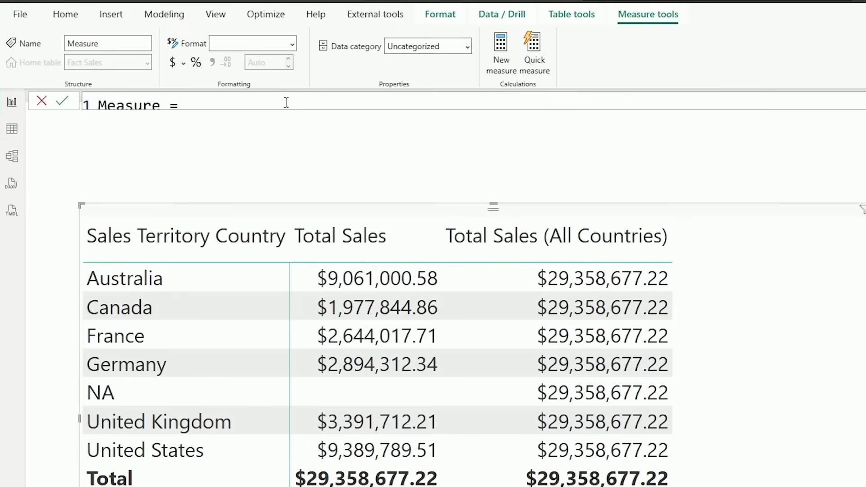
{"action": "key", "text": "shift+Home"}
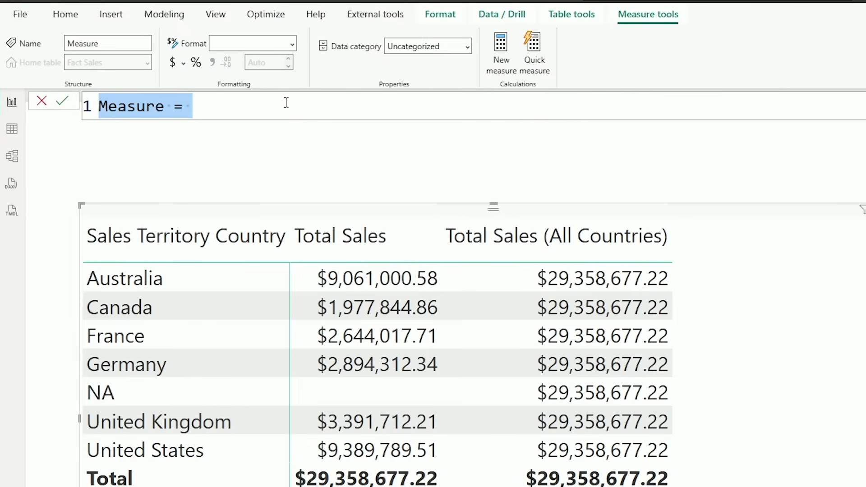
{"action": "key", "text": "BackSpace"}
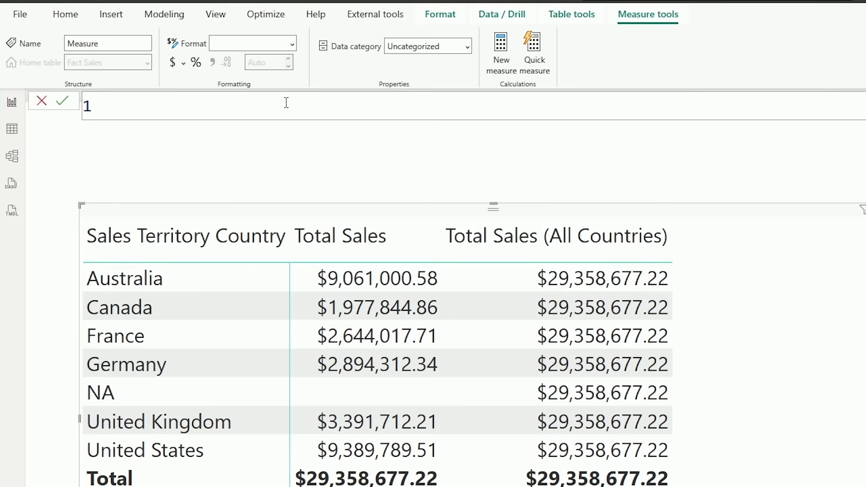
{"action": "type", "text": "% OF"}
{"action": "key", "text": "BackSpace"}
{"action": "key", "text": "BackSpace"}
{"action": "key", "text": "BackSpace"}
{"action": "type", "text": "of Total Sales ="}
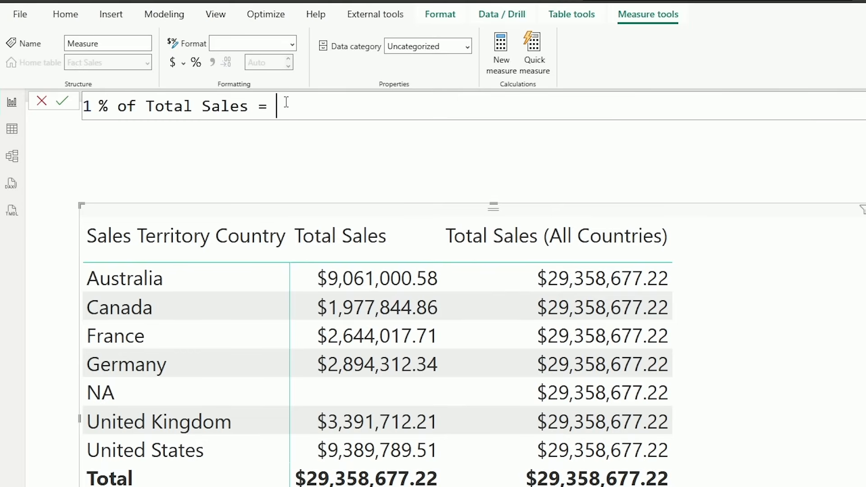
{"action": "key", "text": "shift+Return"}
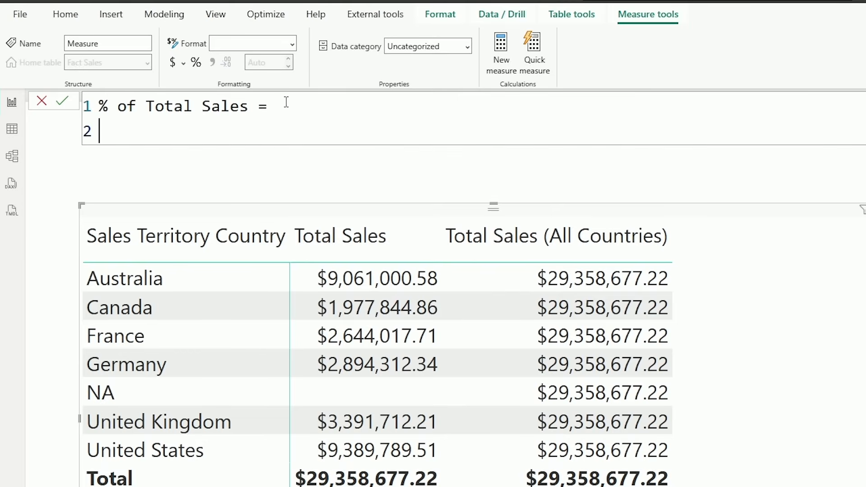
- Start a DIVIDE function with [Total Sales] as the numerator on its own indented line
{"action": "type", "text": "DIV"}
{"action": "key", "text": "Tab"}
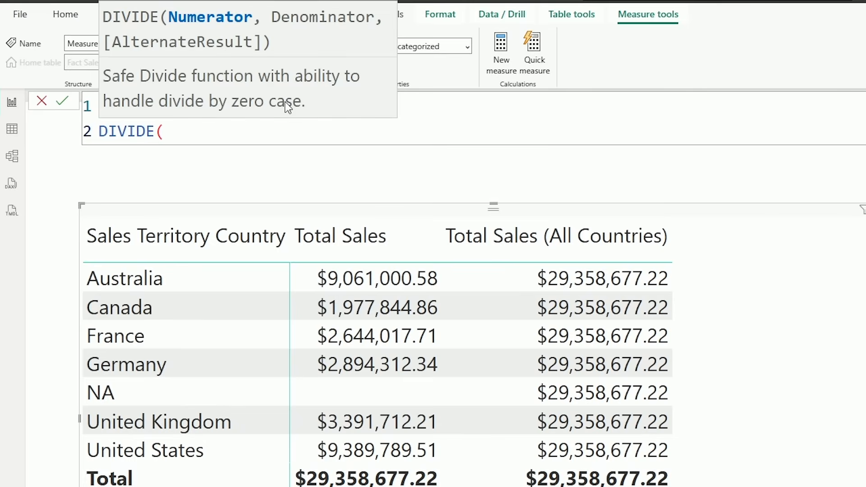
{"action": "key", "text": "shift+Return"}
{"action": "type", "text": "["}
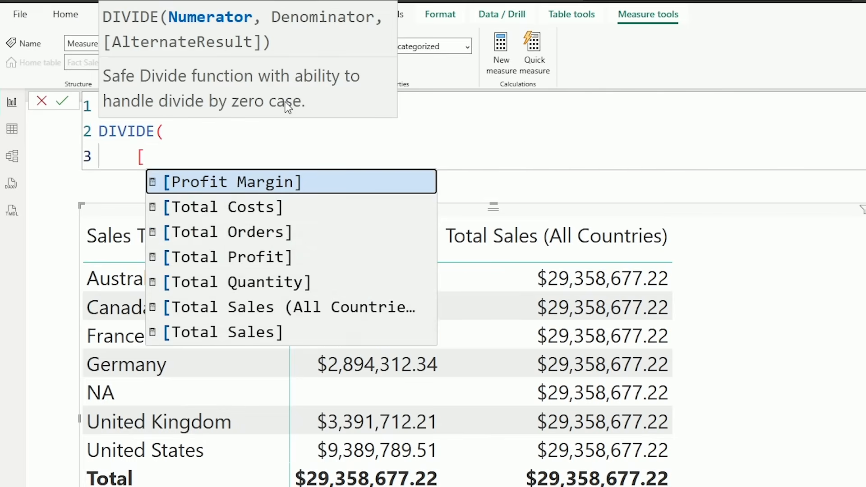
{"action": "type", "text": "TOTAL"}
{"action": "key", "text": "Down"}
{"action": "key", "text": "Down"}
{"action": "key", "text": "Down"}
{"action": "key", "text": "Down"}
{"action": "key", "text": "Down"}
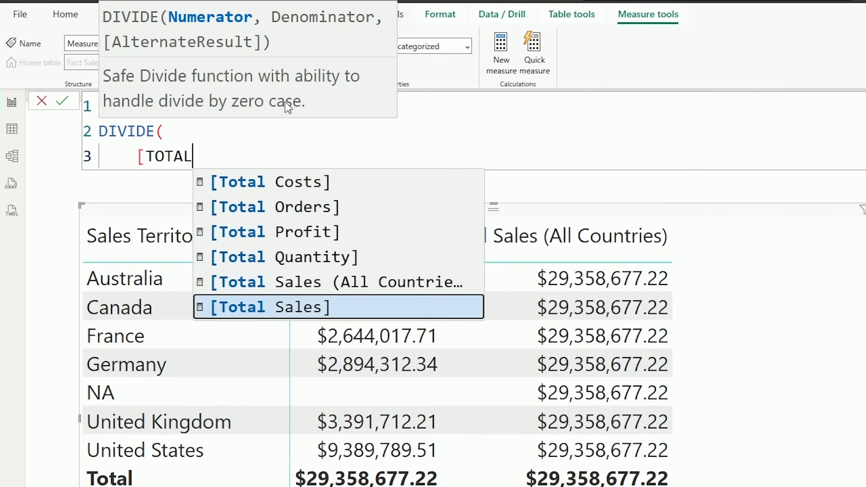
{"action": "key", "text": "Tab"}
{"action": "type", "text": ","}
{"action": "key", "text": "shift+Return"}
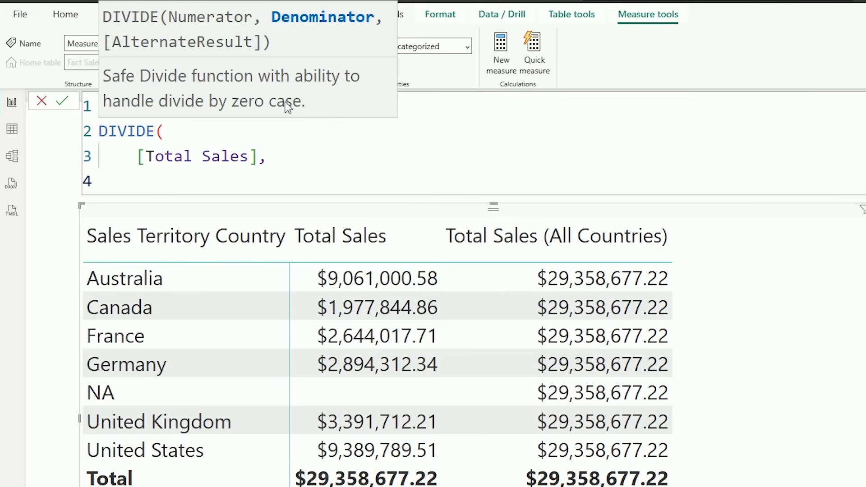
- Add [Total Sales (All Countries)] as the DIVIDE denominator, close the function and commit the measure
{"action": "type", "text": "[TOTAL S"}
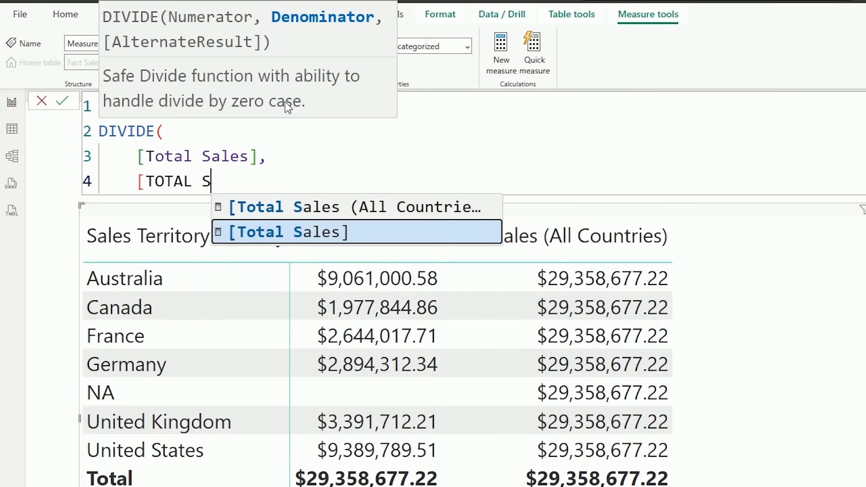
{"action": "key", "text": "Up"}
{"action": "key", "text": "Tab"}
{"action": "type", "text": ")"}
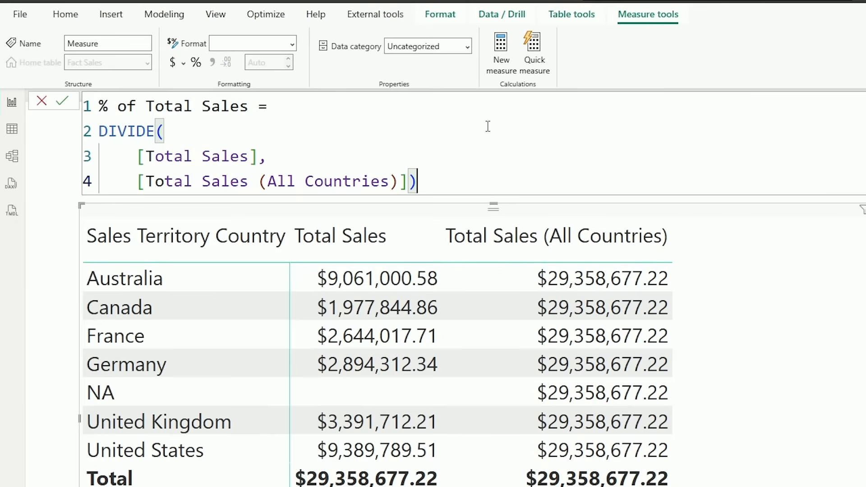
{"action": "key", "text": "Return"}
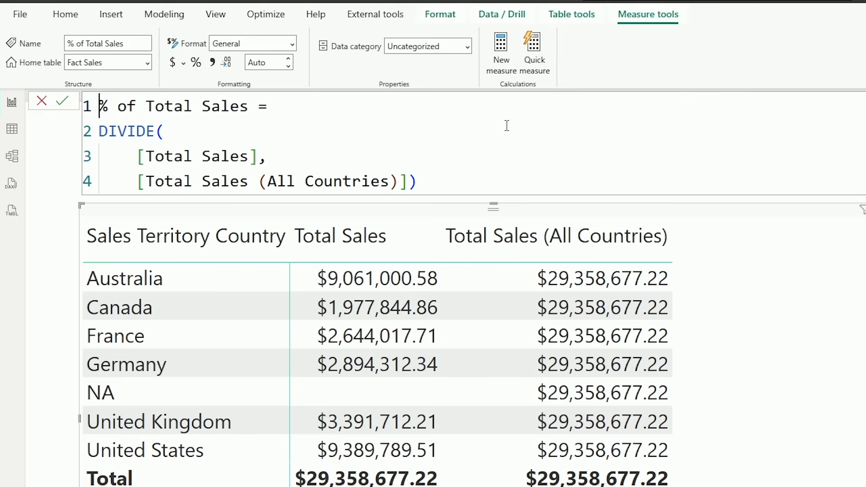
- Format % of Total Sales as a percentage and put it in the matrix in place of Total Sales (All Countries)
{"action": "left_click", "coordinate": [196, 64]}
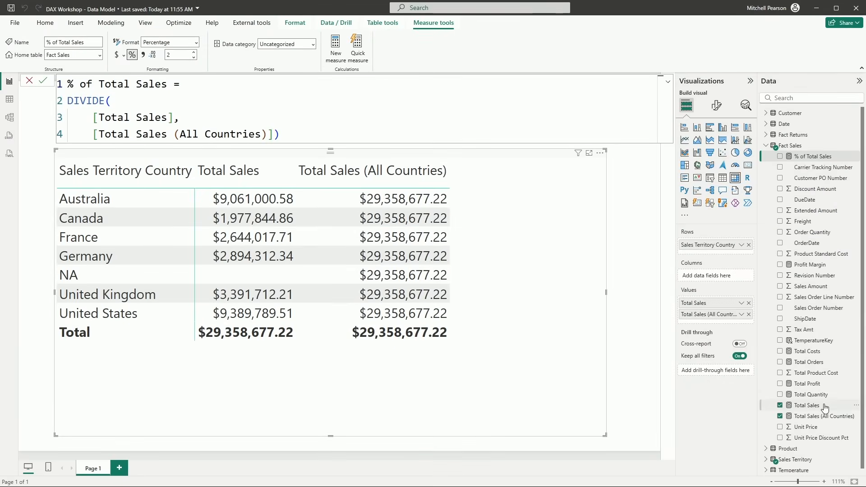
{"action": "left_click_drag", "start_coordinate": [796, 158], "coordinate": [512, 261]}
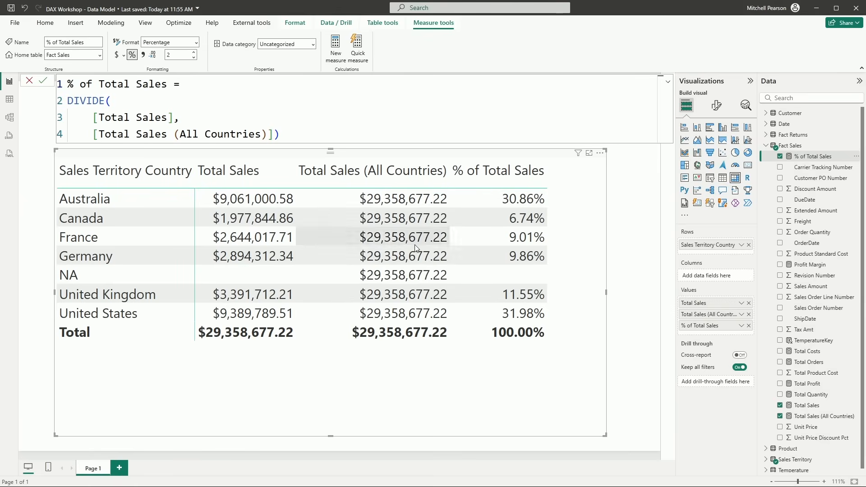
{"action": "left_click", "coordinate": [748, 315]}
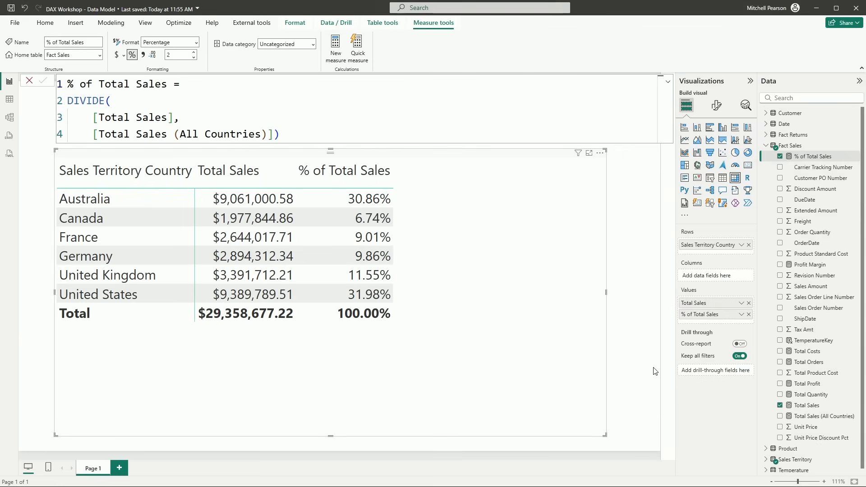
- Open the Total Sales (All Countries) measure and comment out its ALL('Sales Territory'[Sales Territory Country]) line
{"action": "left_click", "coordinate": [808, 418]}
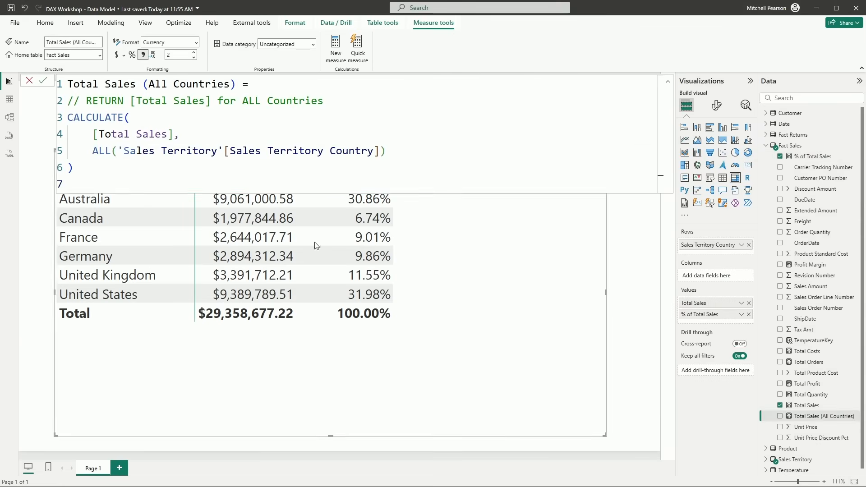
{"action": "left_click", "coordinate": [203, 169]}
{"action": "left_click", "coordinate": [409, 154]}
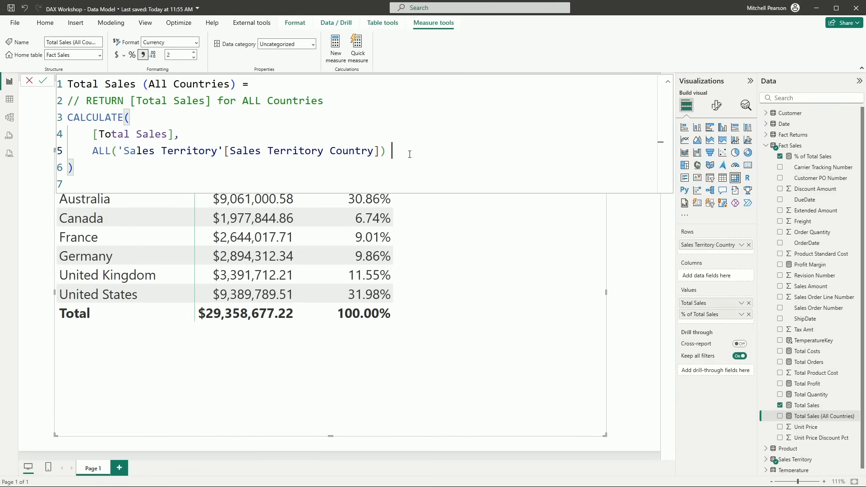
{"action": "left_click", "coordinate": [92, 151]}
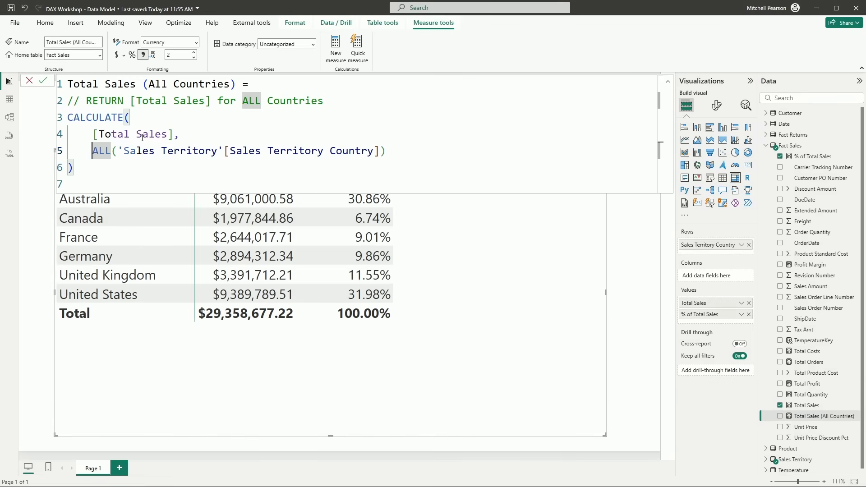
{"action": "type", "text": "//"}
{"action": "key", "text": "End"}
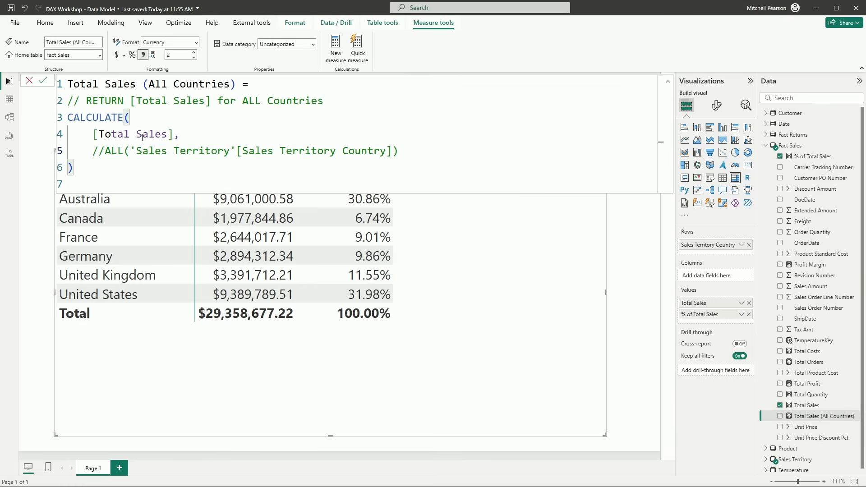
- Add REMOVEFILTERS('Sales Territory'[Sales Territory Country]) on a new line below the commented ALL filter and commit the measure
{"action": "key", "text": "Return"}
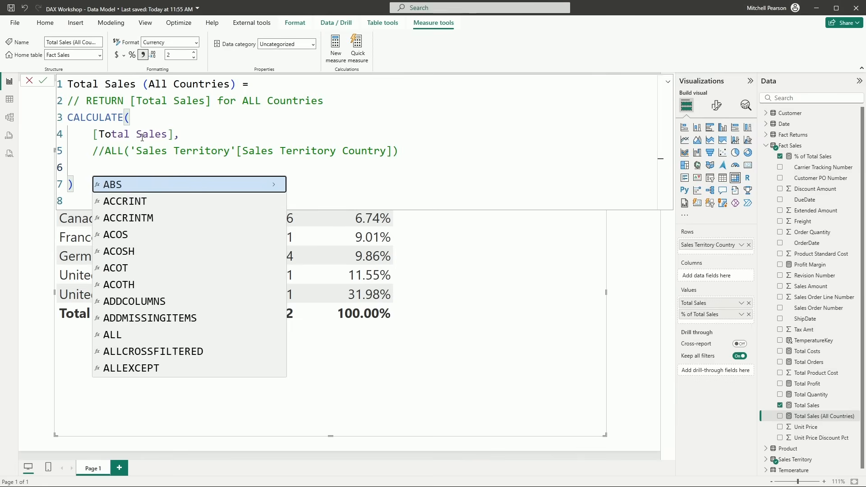
{"action": "type", "text": "REMOVEFILTERS('SAL"}
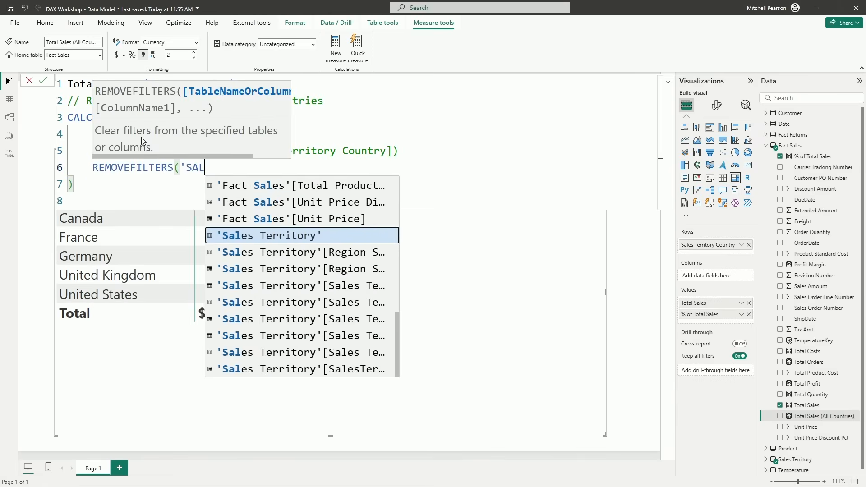
{"action": "key", "text": "Tab"}
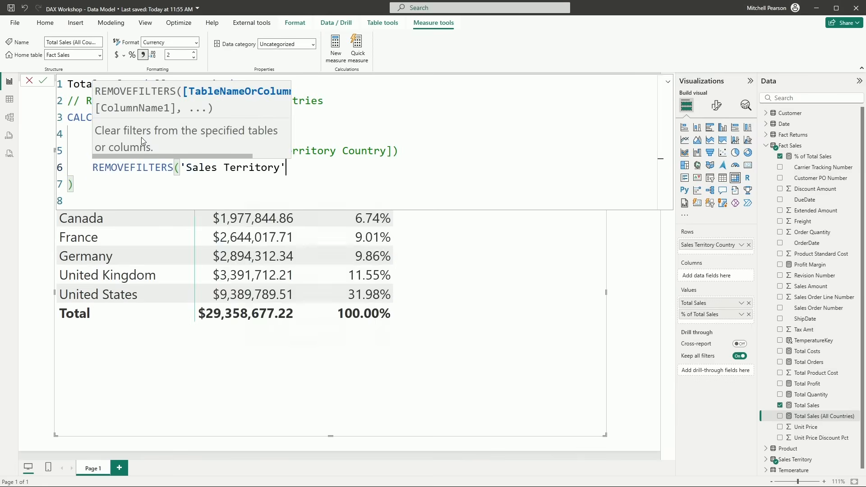
{"action": "type", "text": "[COUNT"}
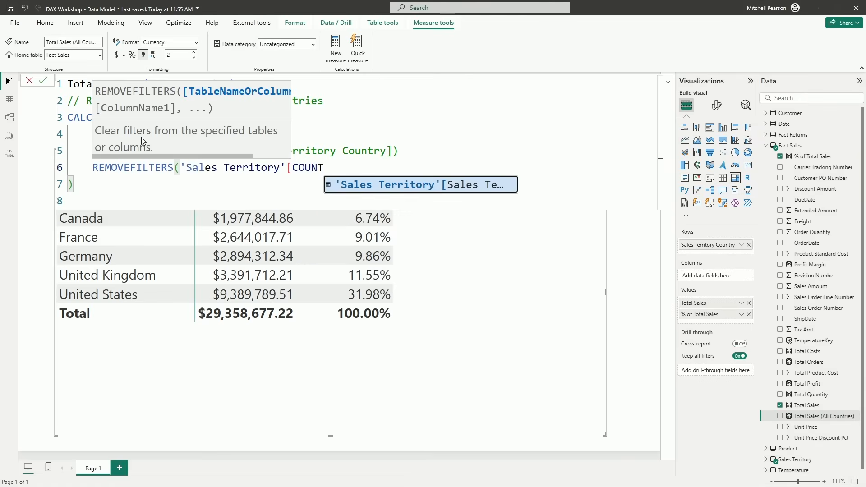
{"action": "key", "text": "Tab"}
{"action": "type", "text": ")"}
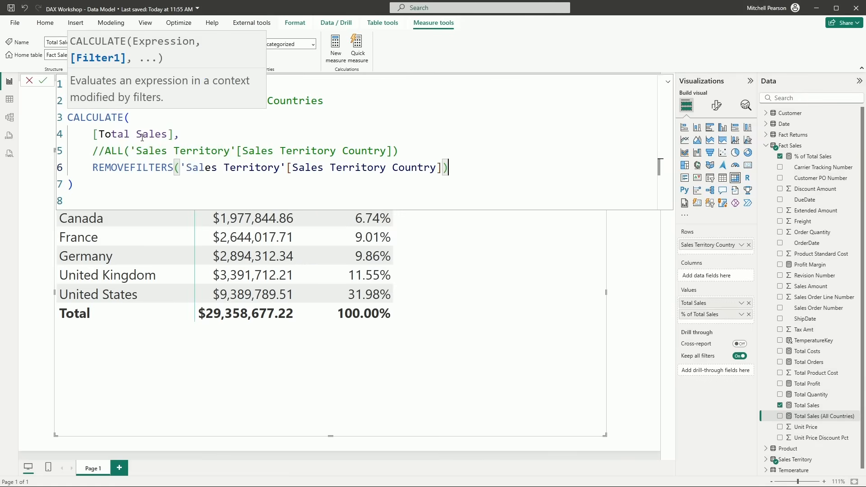
{"action": "key", "text": "Down"}
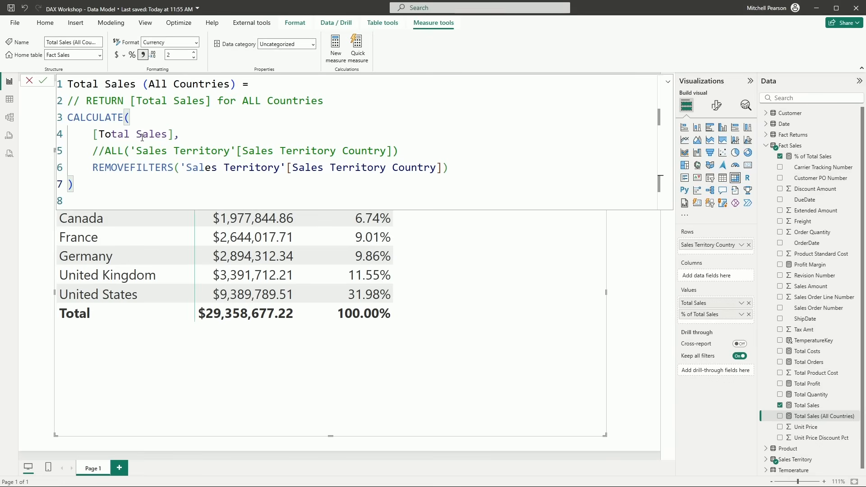
{"action": "key", "text": "Return"}
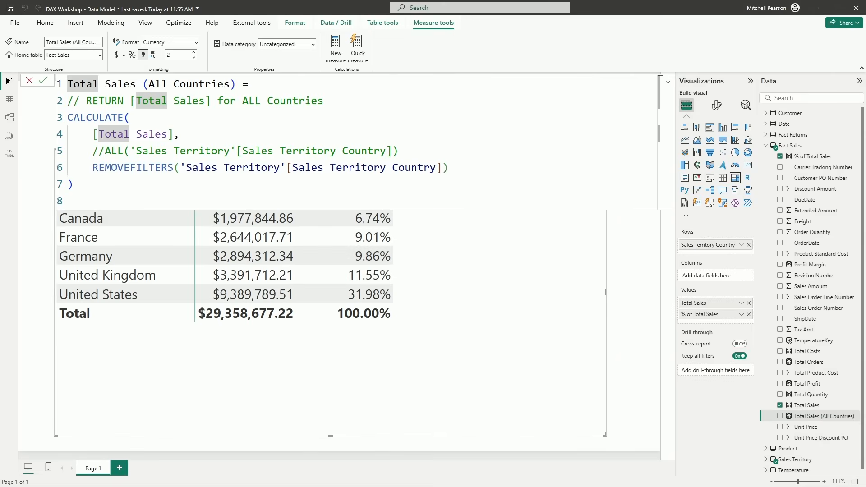
- Delete the REMOVEFILTERS line and uncomment the ALL filter in the Total Sales (All Countries) measure
{"action": "left_click_drag", "start_coordinate": [448, 168], "coordinate": [87, 167]}
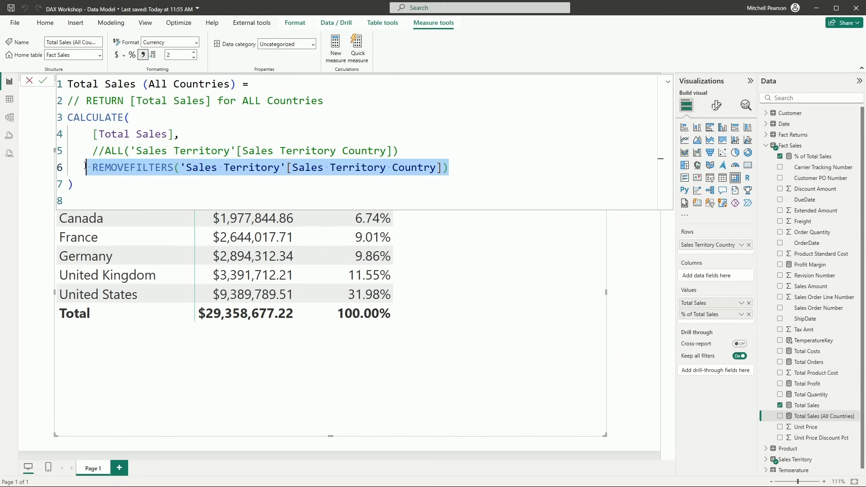
{"action": "key", "text": "BackSpace"}
{"action": "key", "text": "BackSpace"}
{"action": "key", "text": "BackSpace"}
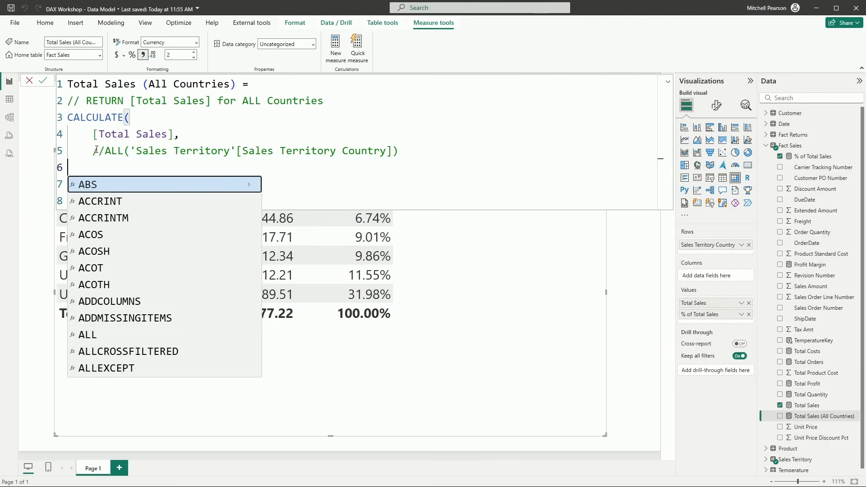
{"action": "left_click", "coordinate": [99, 152]}
{"action": "key", "text": "BackSpace"}
{"action": "key", "text": "Delete"}
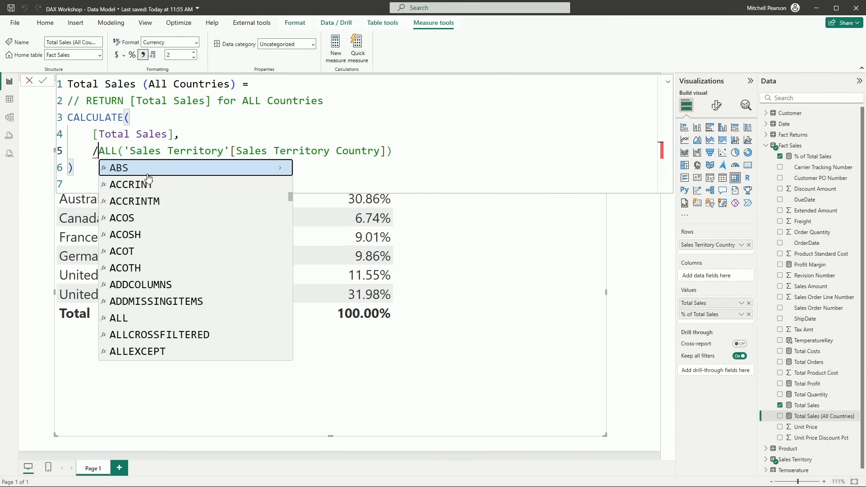
{"action": "left_click", "coordinate": [402, 170]}
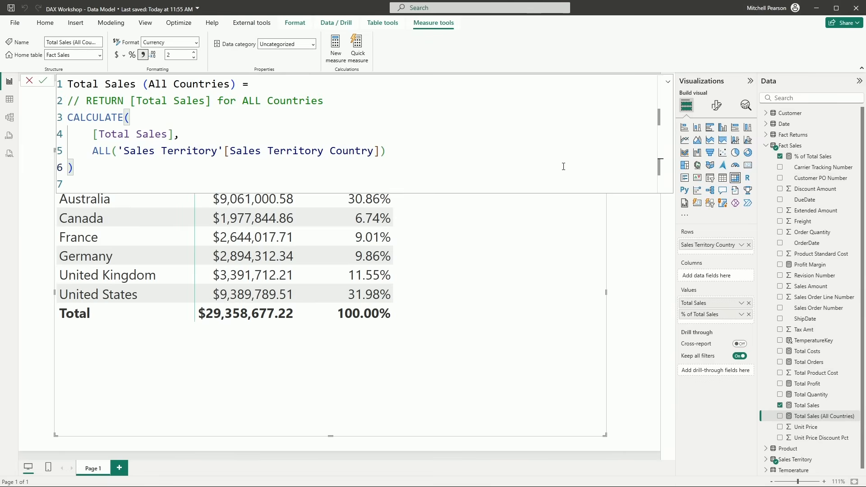
- Commit the Total Sales (All Countries) measure and remove % of Total Sales from the matrix values
{"action": "key", "text": "Return"}
{"action": "left_click", "coordinate": [668, 81]}
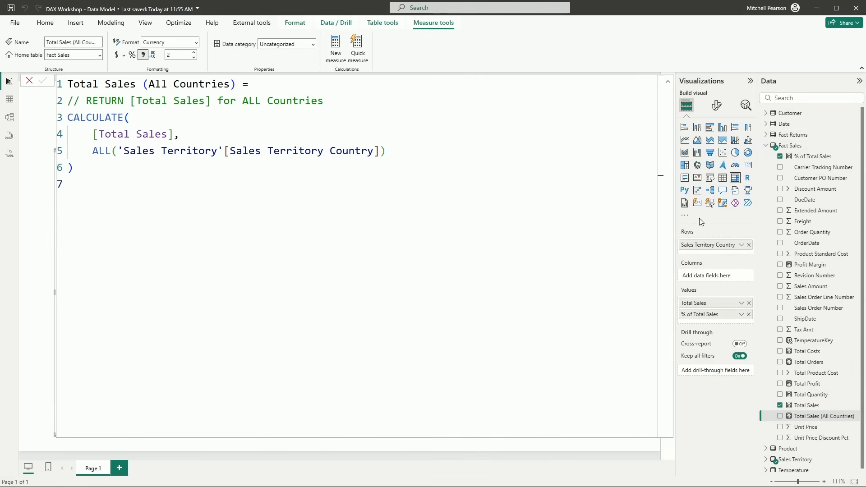
{"action": "left_click", "coordinate": [668, 82]}
{"action": "left_click", "coordinate": [749, 314]}
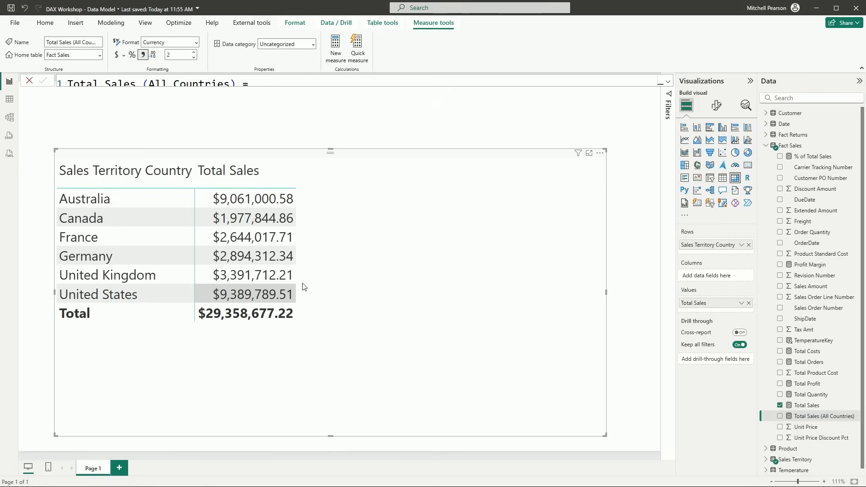
- Create a new measure in the Fact Sales table and name it Total Sales (US)
{"action": "right_click", "coordinate": [798, 150]}
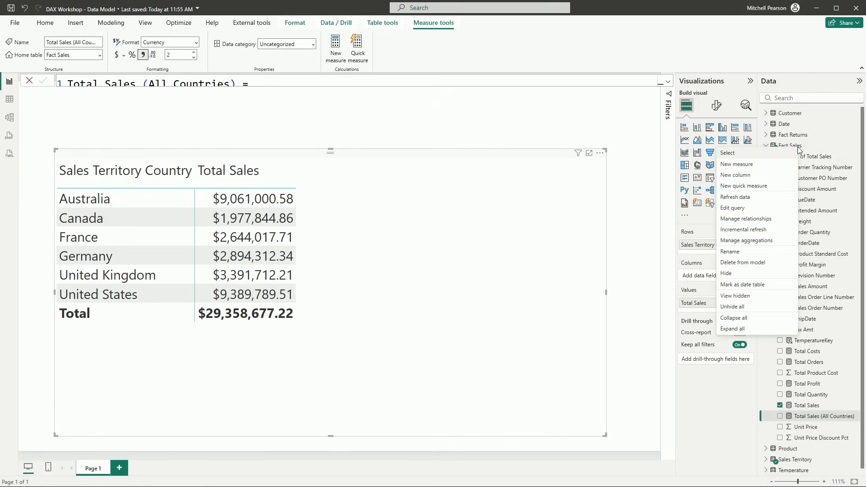
{"action": "left_click", "coordinate": [751, 167]}
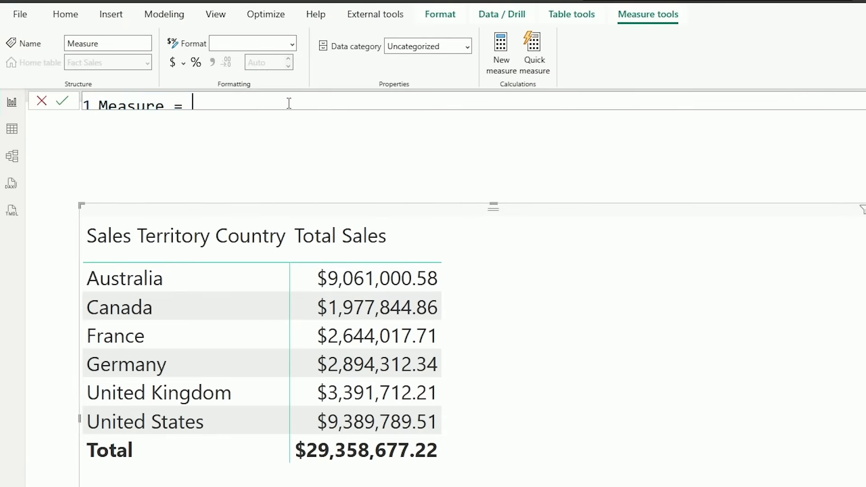
{"action": "type", "text": "tOTA"}
{"action": "key", "text": "BackSpace"}
{"action": "key", "text": "BackSpace"}
{"action": "key", "text": "BackSpace"}
{"action": "key", "text": "BackSpace"}
{"action": "type", "text": "to"}
{"action": "key", "text": "BackSpace"}
{"action": "key", "text": "BackSpace"}
{"action": "type", "text": "Total Sales"}
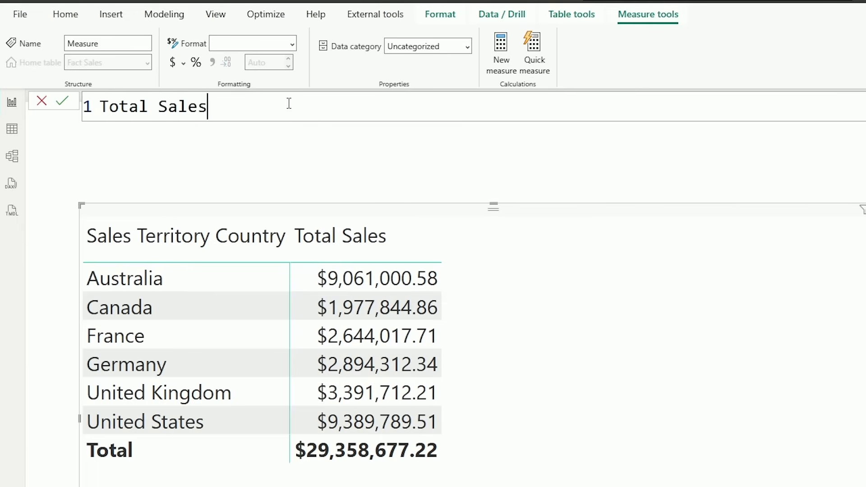
{"action": "type", "text": " (US) ="}
{"action": "key", "text": "shift+Return"}
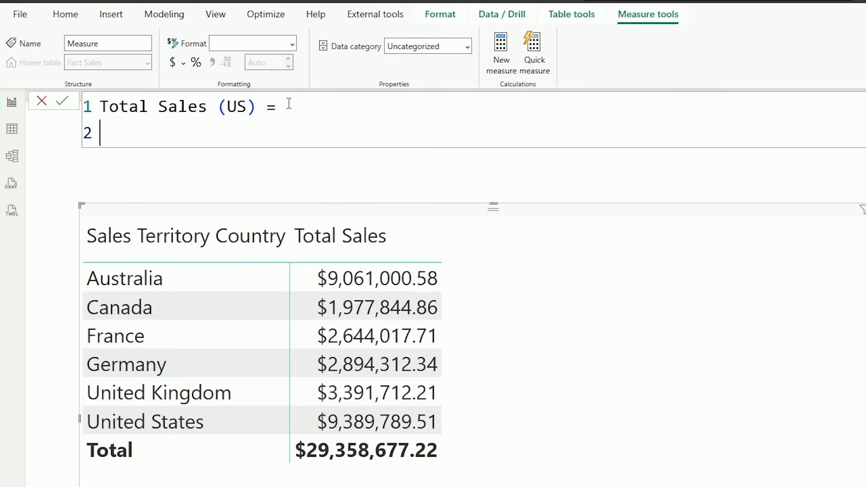
- Add the comment "// Return [Total Sales] for the Country = United States" below the measure name
{"action": "type", "text": "// "}
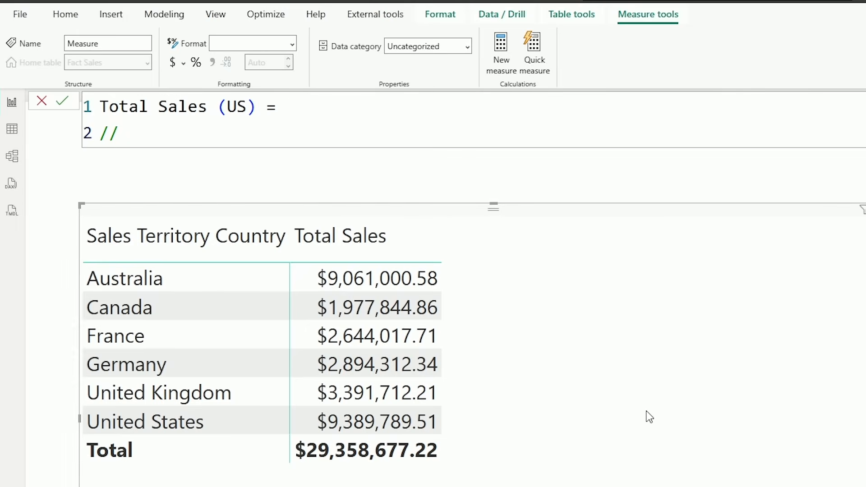
{"action": "type", "text": "Return [Total Sales] f"}
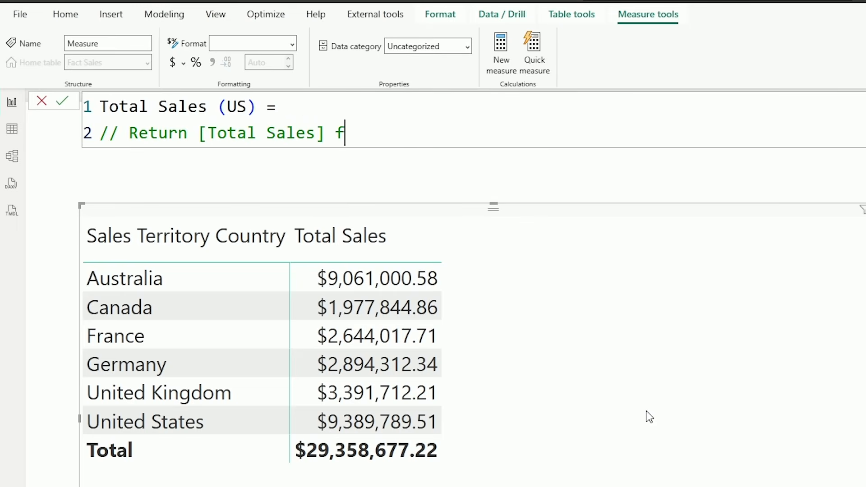
{"action": "type", "text": "or the Country = U"}
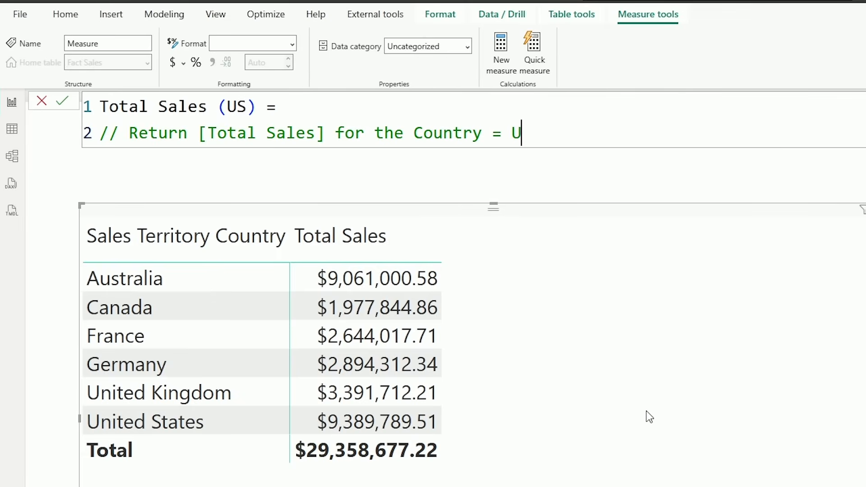
{"action": "type", "text": "nited States"}
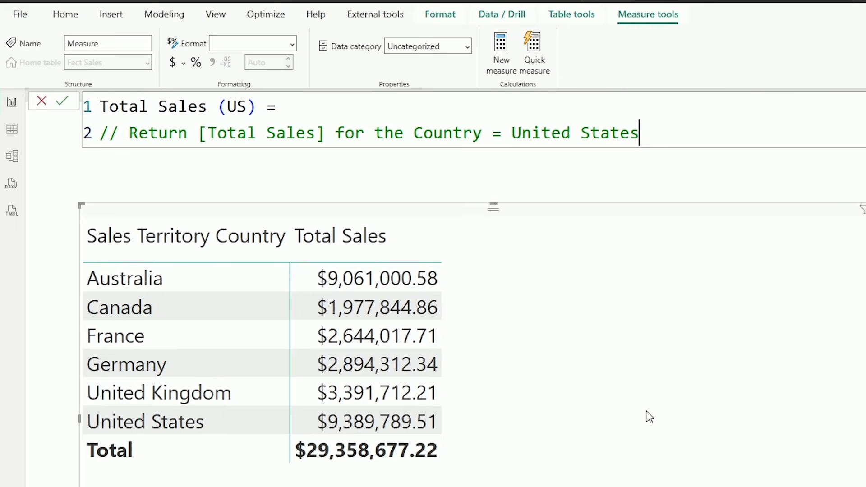
{"action": "key", "text": "shift+Return"}
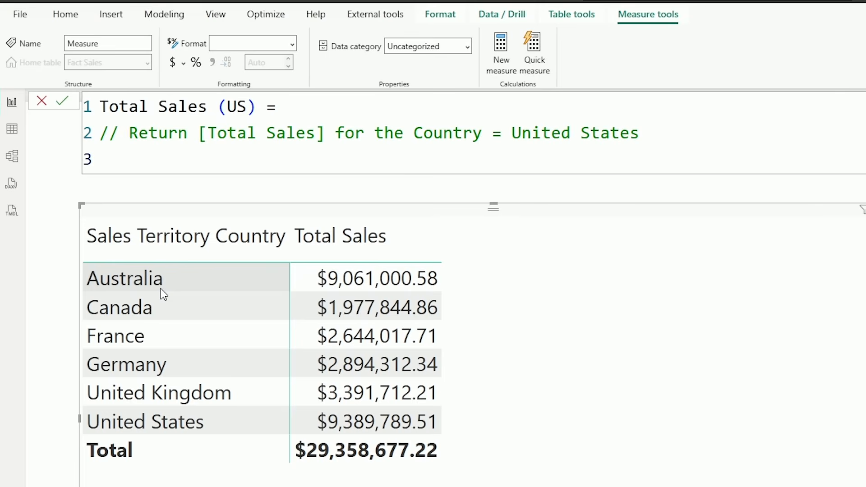
- Start a CALCULATE function on the line below the comment with [Total Sales] as its expression
{"action": "type", "text": "CA"}
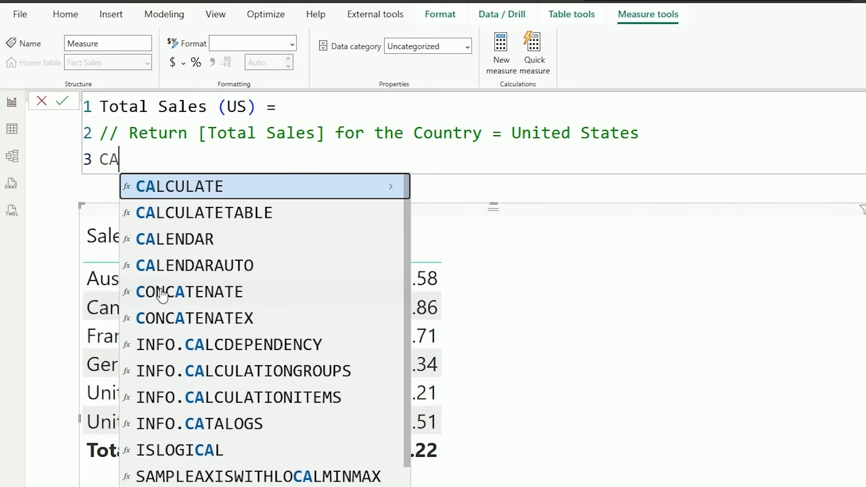
{"action": "key", "text": "Tab"}
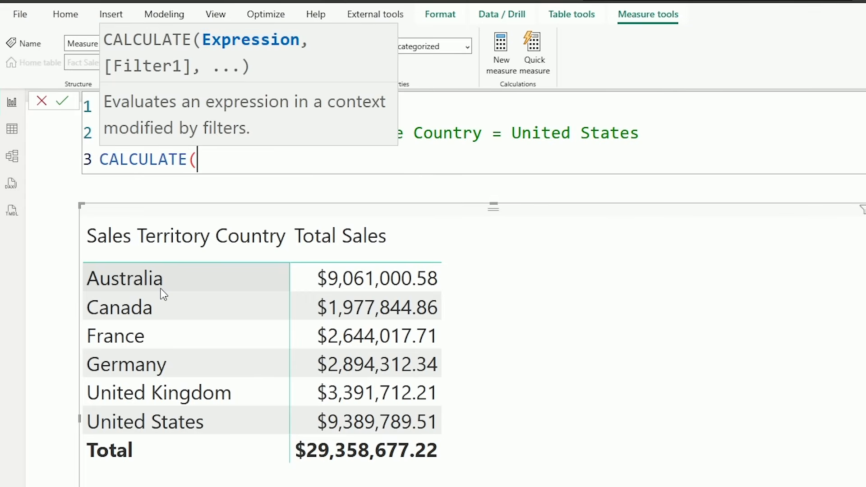
{"action": "key", "text": "shift+Return"}
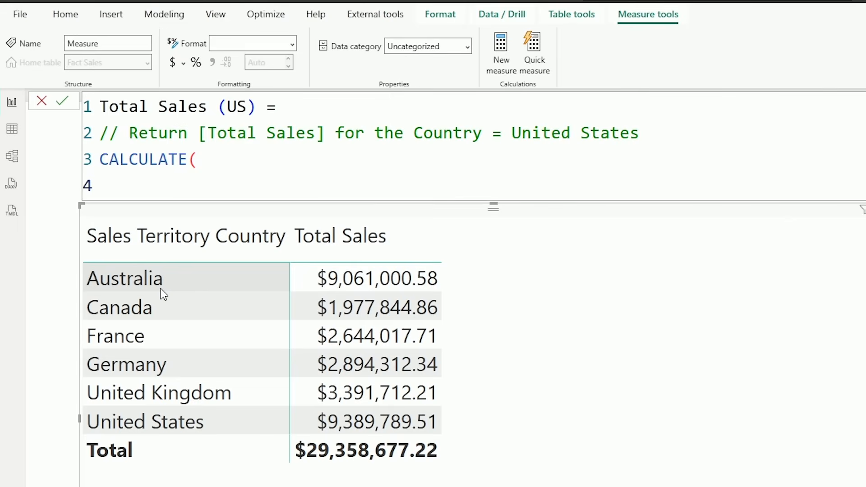
{"action": "type", "text": "["}
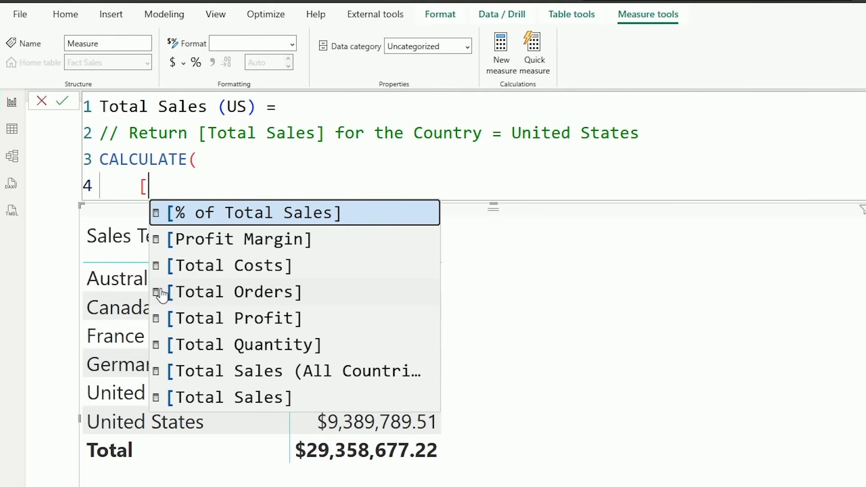
{"action": "type", "text": "TOTAL"}
{"action": "key", "text": "Down"}
{"action": "key", "text": "Down"}
{"action": "key", "text": "Down"}
{"action": "key", "text": "Down"}
{"action": "key", "text": "Down"}
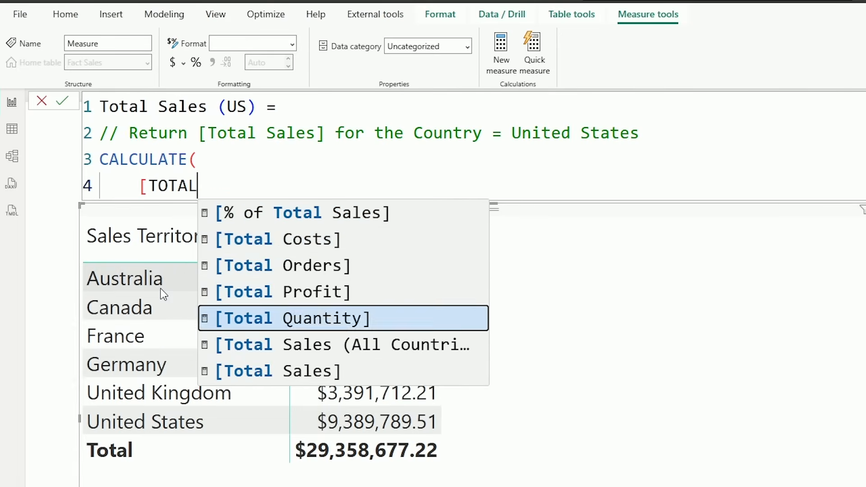
{"action": "key", "text": "Tab"}
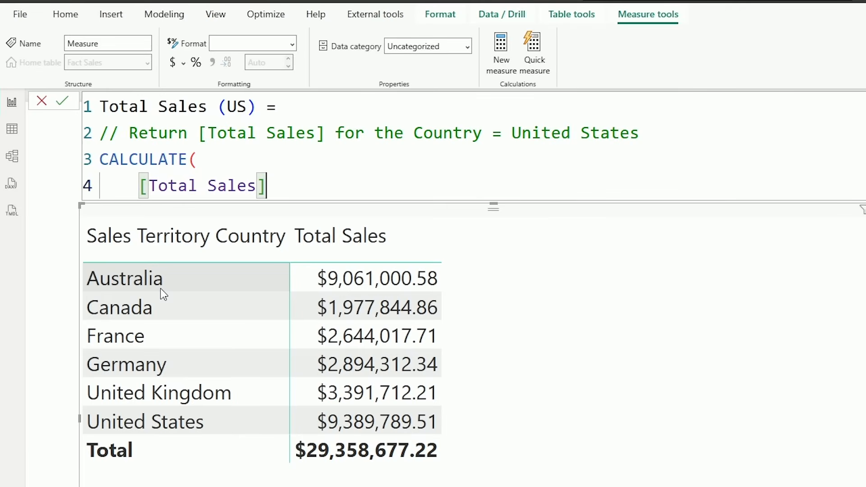
{"action": "type", "text": ","}
{"action": "key", "text": "shift+Return"}
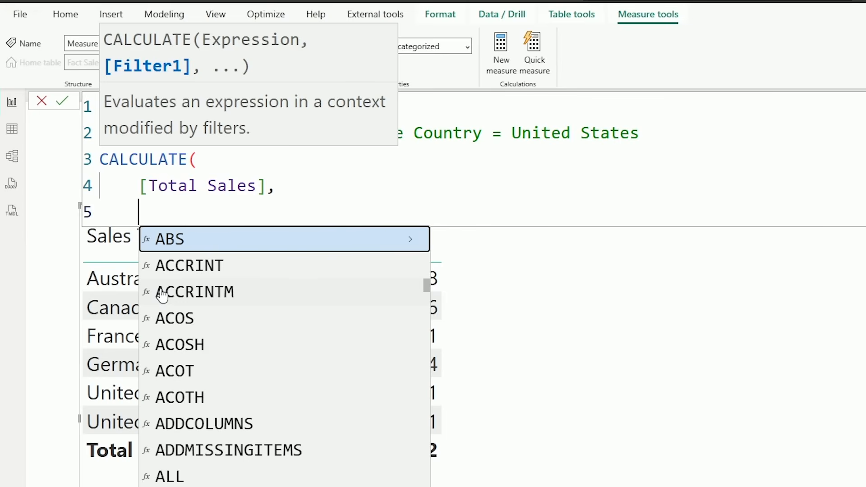
- Add the filter 'Sales Territory'[Sales Territory Country] = "United States", close the CALCULATE function and commit the measure
{"action": "key", "text": "Escape"}
{"action": "key", "text": "Escape"}
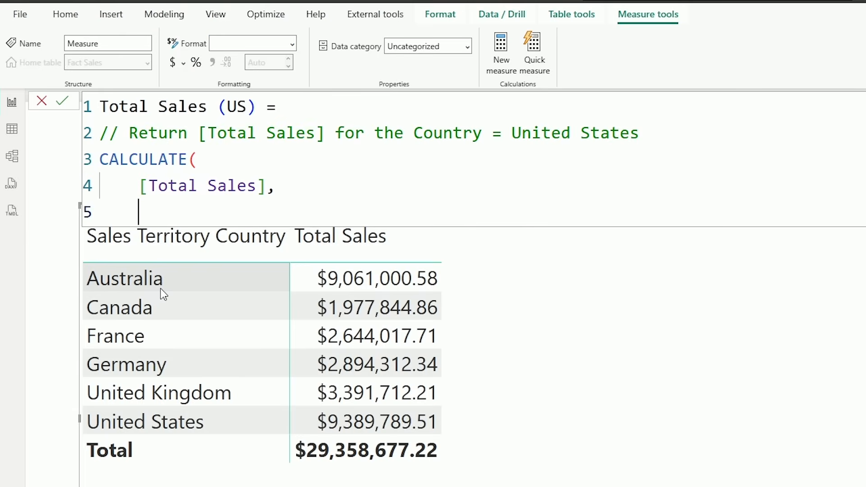
{"action": "type", "text": "'SAL"}
{"action": "key", "text": "Tab"}
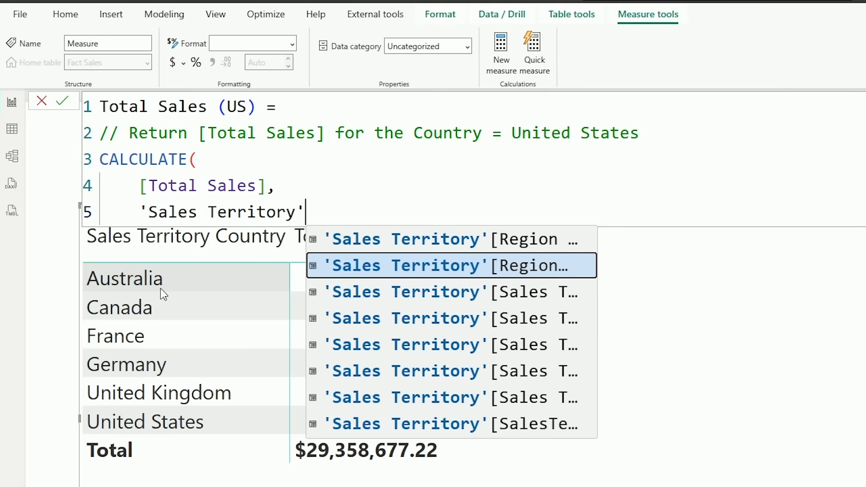
{"action": "type", "text": "[CO"}
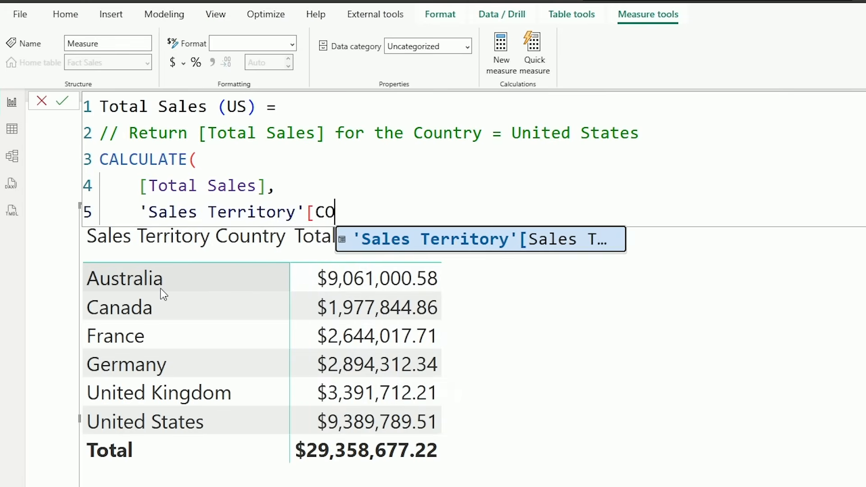
{"action": "key", "text": "Tab"}
{"action": "type", "text": "= \"u"}
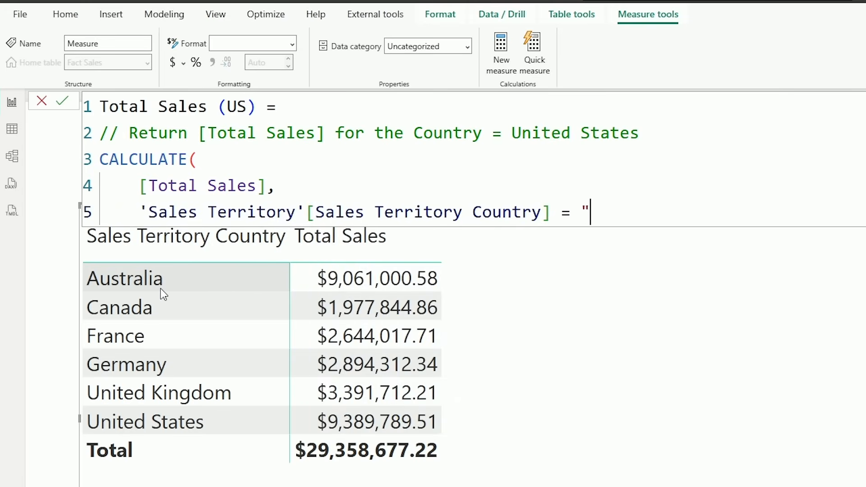
{"action": "key", "text": "BackSpace"}
{"action": "type", "text": "United SState"}
{"action": "key", "text": "BackSpace"}
{"action": "key", "text": "BackSpace"}
{"action": "key", "text": "BackSpace"}
{"action": "key", "text": "BackSpace"}
{"action": "key", "text": "BackSpace"}
{"action": "type", "text": "tates\""}
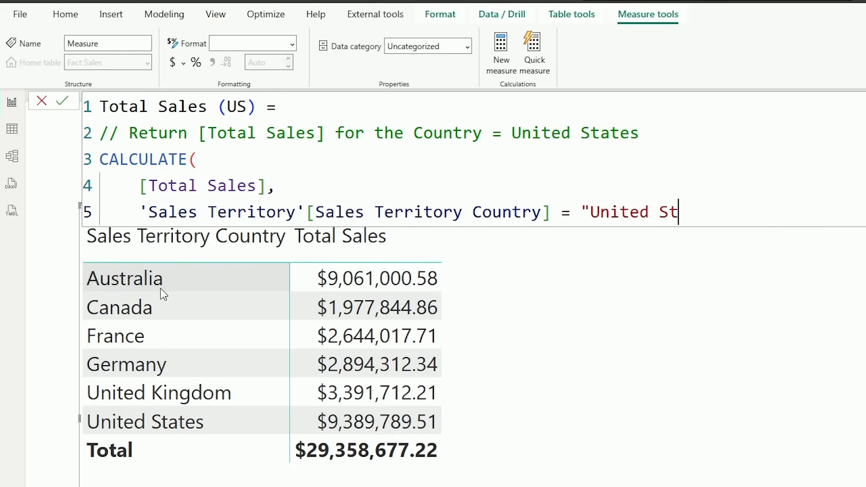
{"action": "type", "text": ")"}
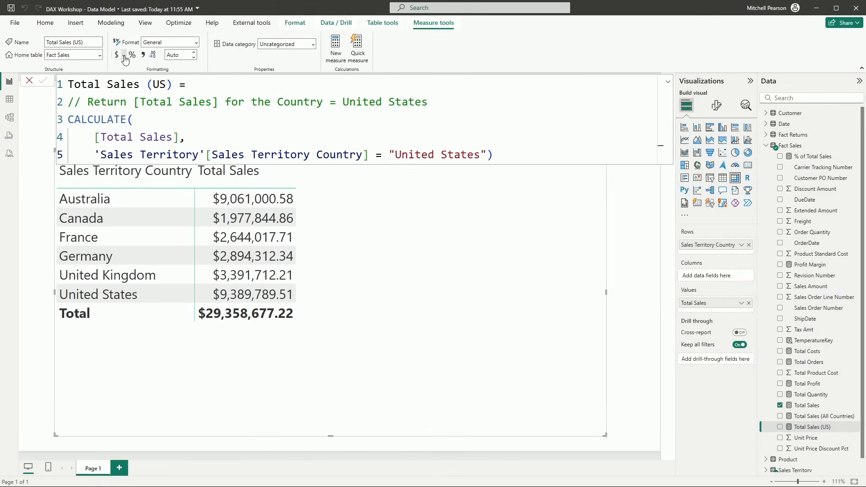
- Format Total Sales (US) as currency and add it to the matrix beside Total Sales
{"action": "left_click", "coordinate": [124, 55]}
{"action": "left_click", "coordinate": [140, 84]}
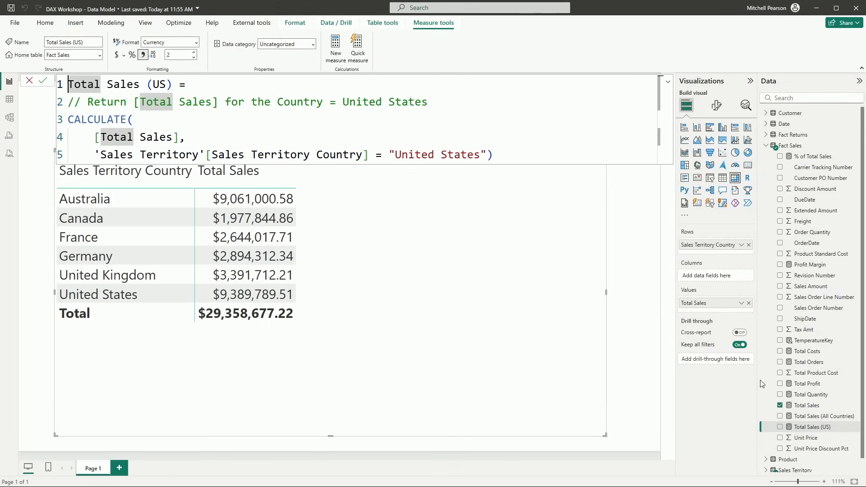
{"action": "left_click_drag", "start_coordinate": [807, 427], "coordinate": [338, 273]}
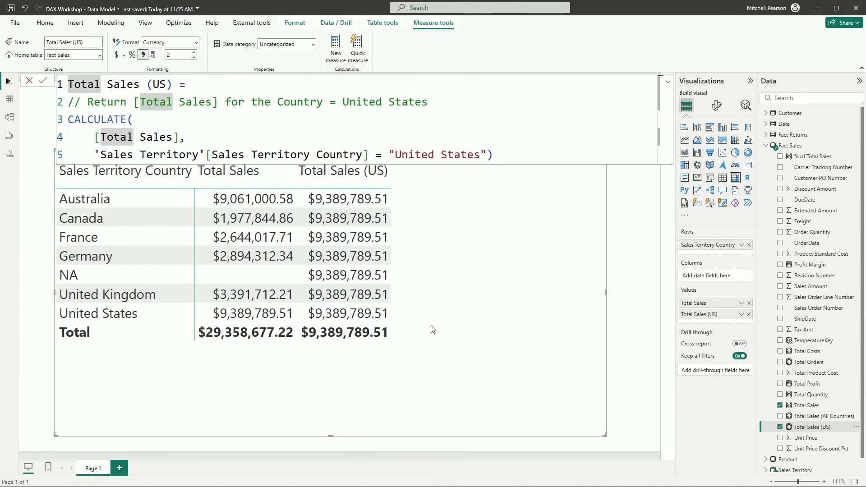
{"action": "left_click", "coordinate": [496, 153]}
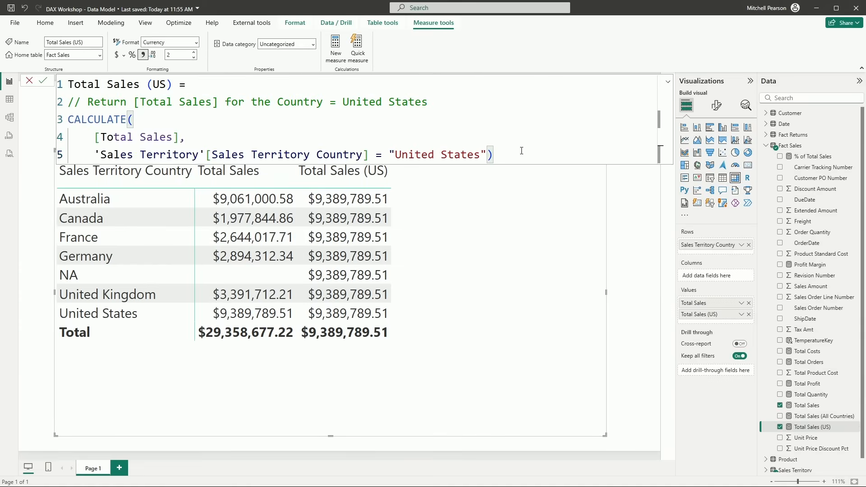
{"action": "scroll", "coordinate": [521, 151], "scroll_direction": "down", "scroll_amount": 1}
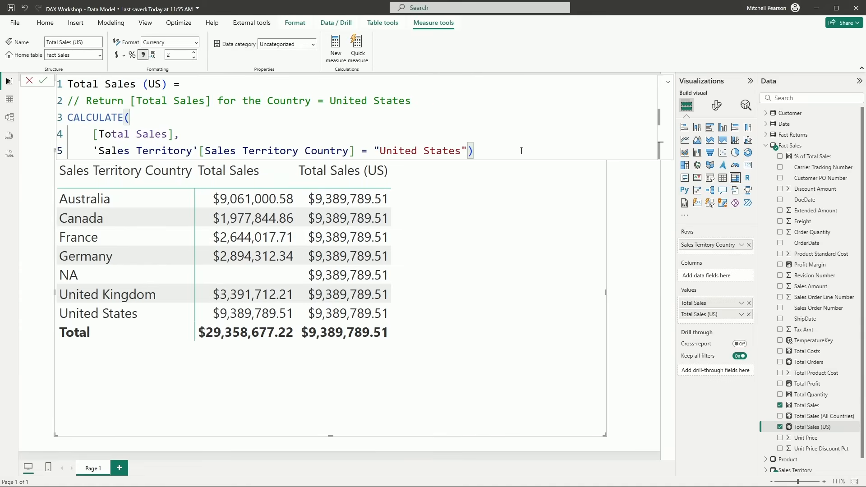
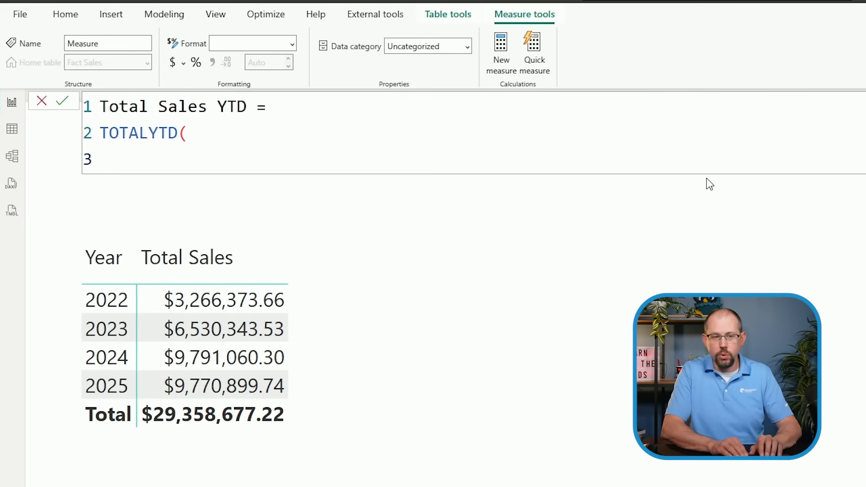
- Complete the TOTALYTD function in the Total Sales YTD measure with [Total Sales] as expression and 'Date'[Date] as dates
{"action": "type", "text": "[TOTAL SALES"}
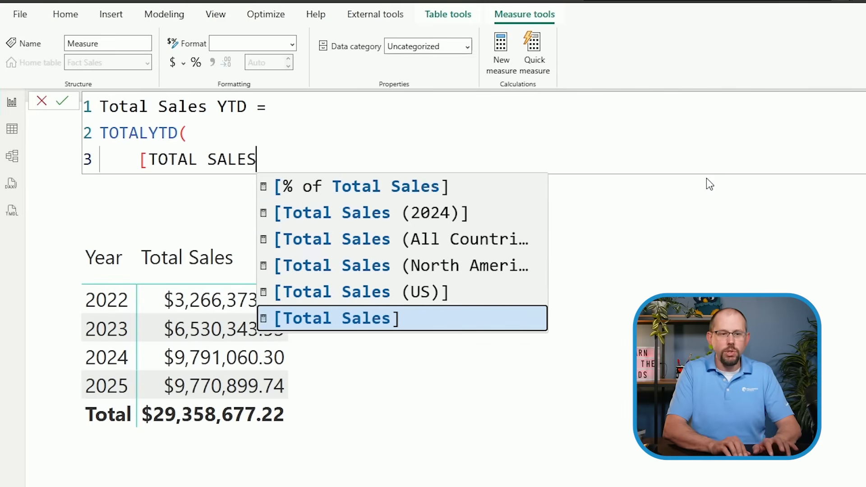
{"action": "key", "text": "Tab"}
{"action": "type", "text": ","}
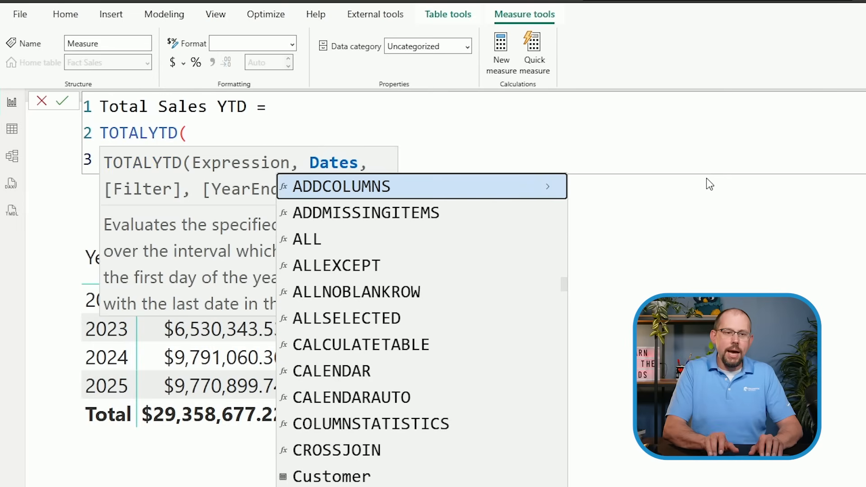
{"action": "key", "text": "shift+Return"}
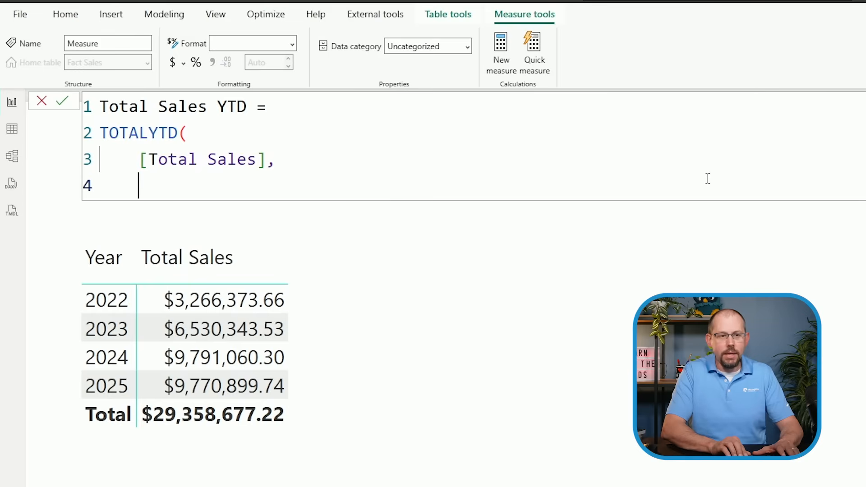
{"action": "type", "text": "'DATE"}
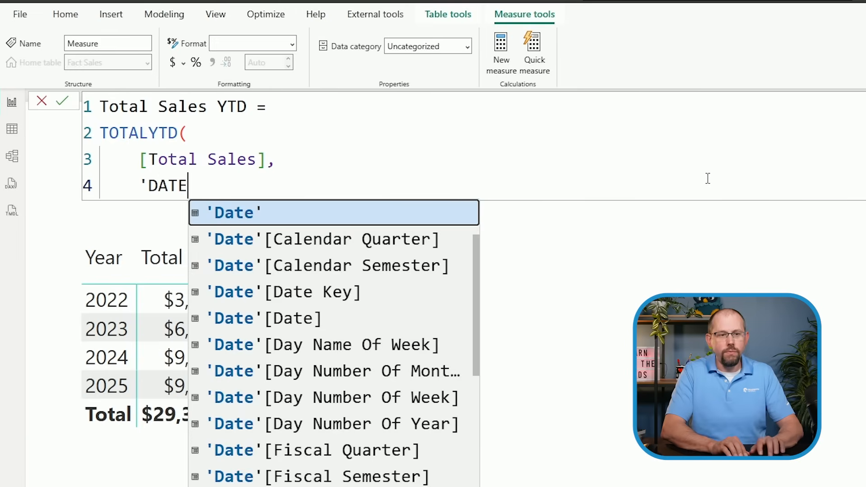
{"action": "key", "text": "Tab"}
{"action": "type", "text": "[DATE"}
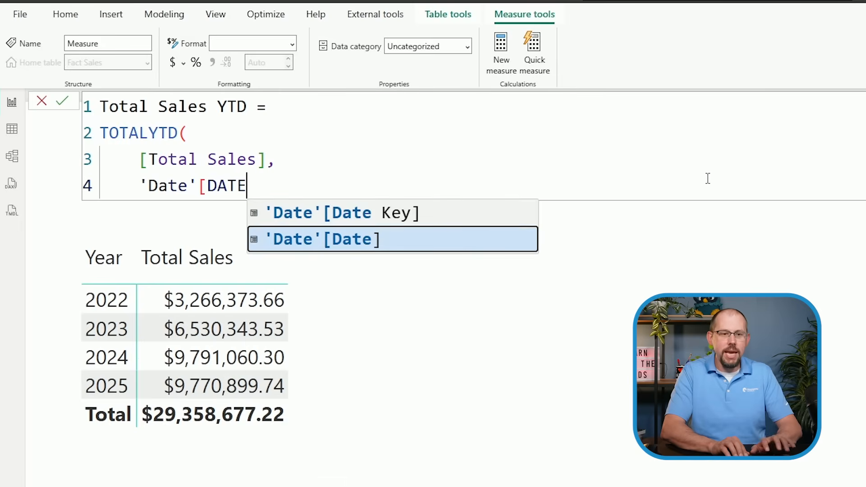
{"action": "key", "text": "Tab"}
{"action": "type", "text": ")"}
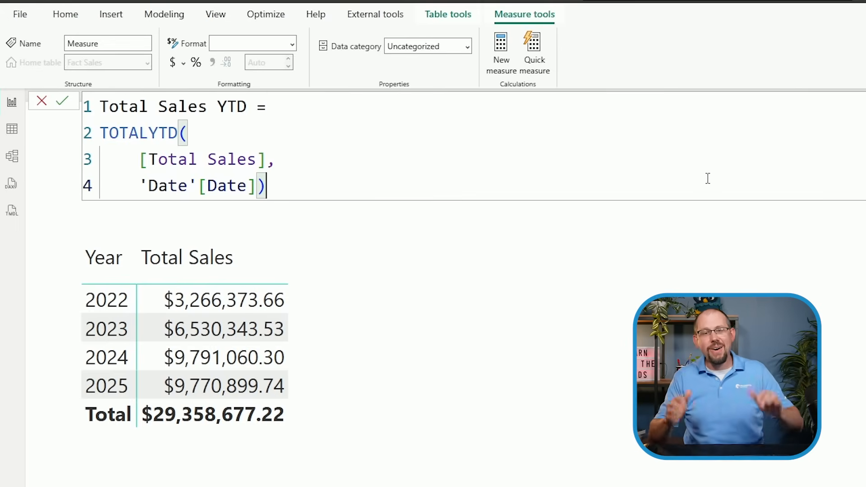
- Commit the Total Sales YTD measure and add it to the matrix beside Total Sales
{"action": "key", "text": "Return"}
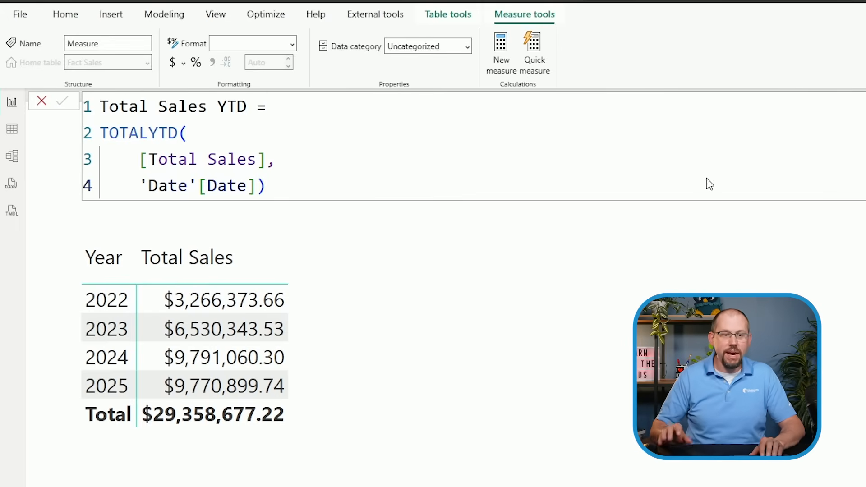
{"action": "left_click_drag", "start_coordinate": [813, 466], "coordinate": [221, 272]}
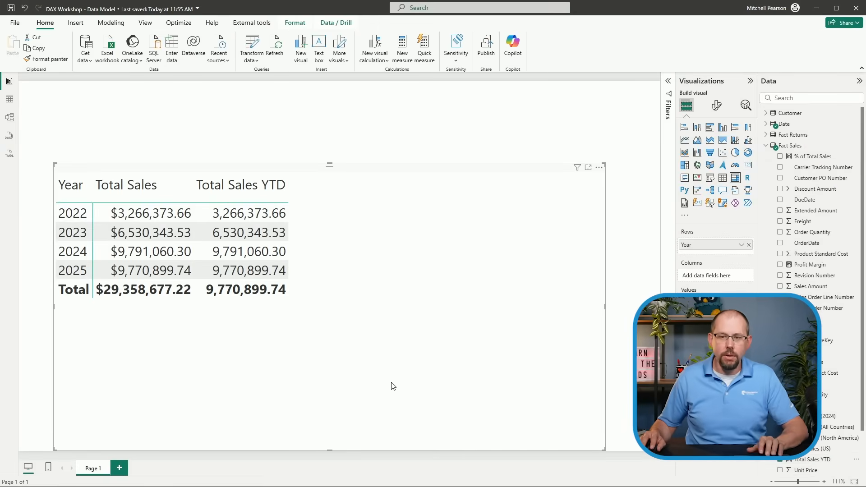
- Add Month from the Date table below Year in the matrix rows and expand all years to month level
{"action": "left_click", "coordinate": [766, 146]}
{"action": "left_click", "coordinate": [769, 126]}
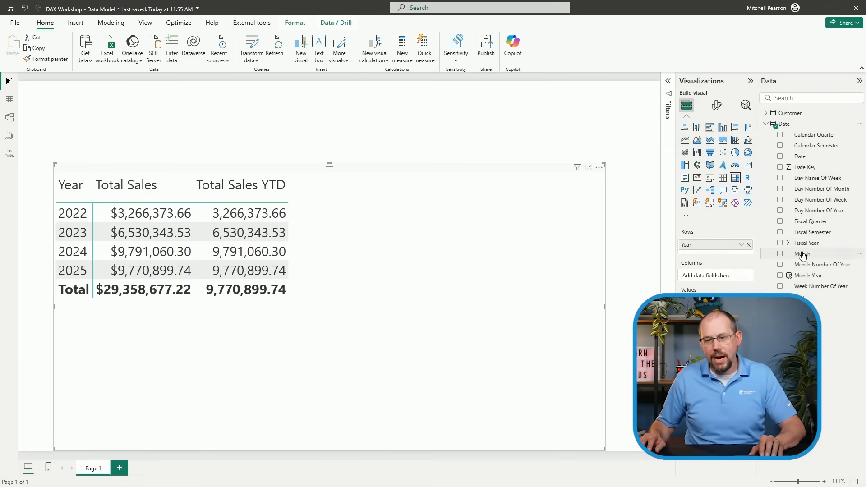
{"action": "left_click_drag", "start_coordinate": [813, 256], "coordinate": [751, 251]}
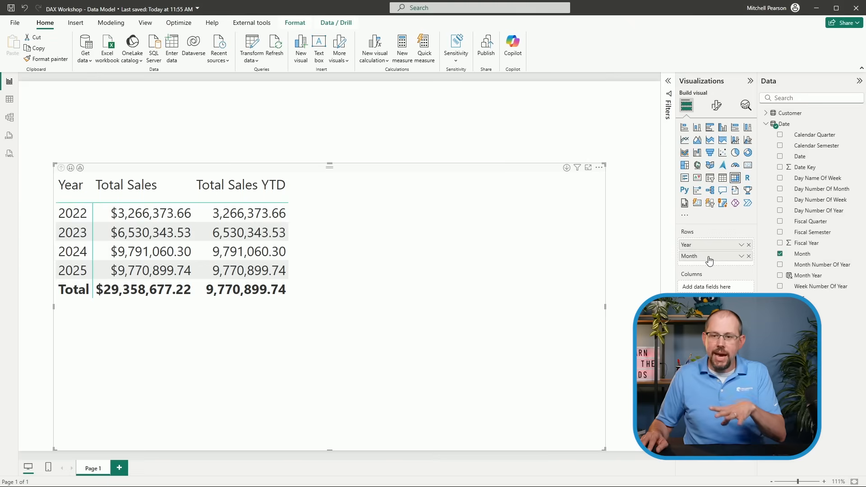
{"action": "left_click", "coordinate": [80, 168]}
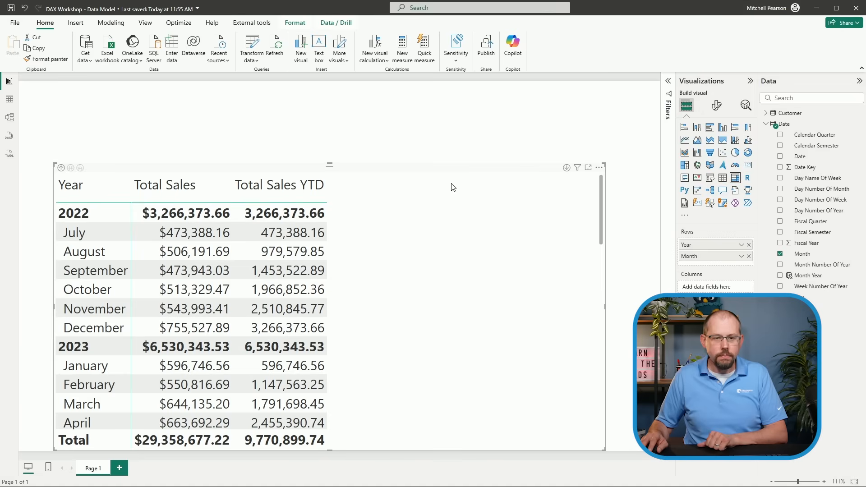
- Move the matrix up the page, examine its 2023 monthly year-to-date values and shorten it from its top edge
{"action": "left_click_drag", "start_coordinate": [454, 174], "coordinate": [445, 105]}
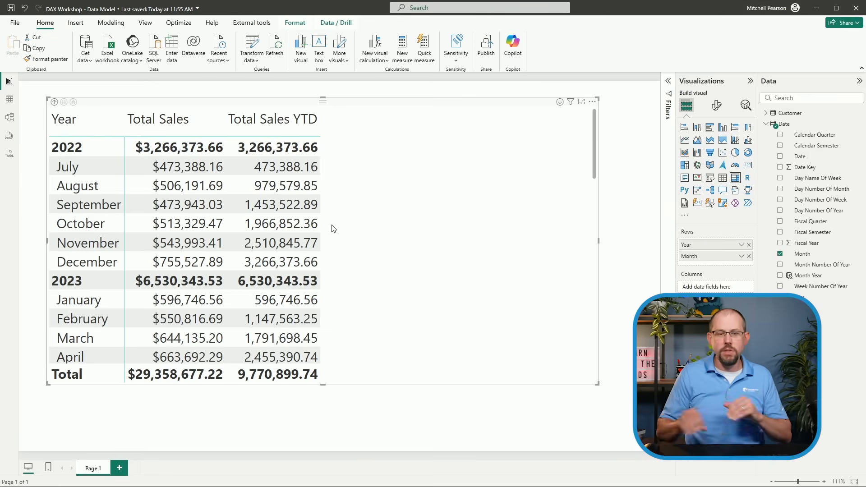
{"action": "scroll", "coordinate": [348, 228], "scroll_direction": "down", "scroll_amount": 3}
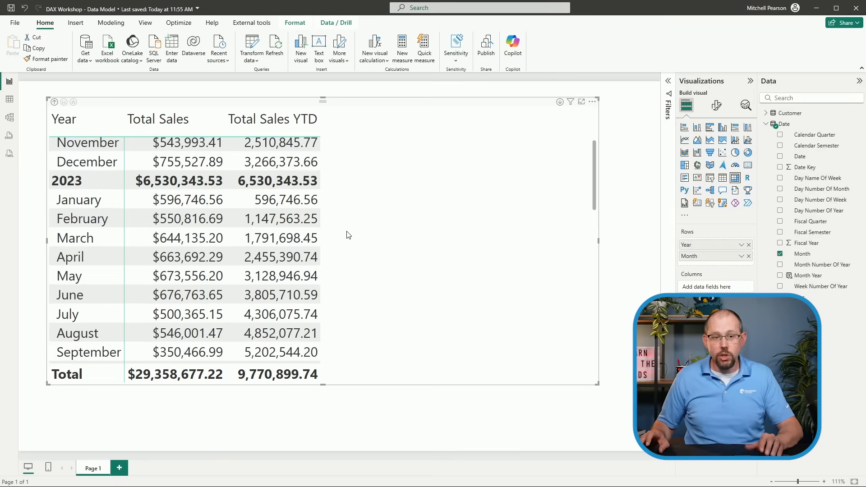
{"action": "scroll", "coordinate": [347, 235], "scroll_direction": "down", "scroll_amount": 2}
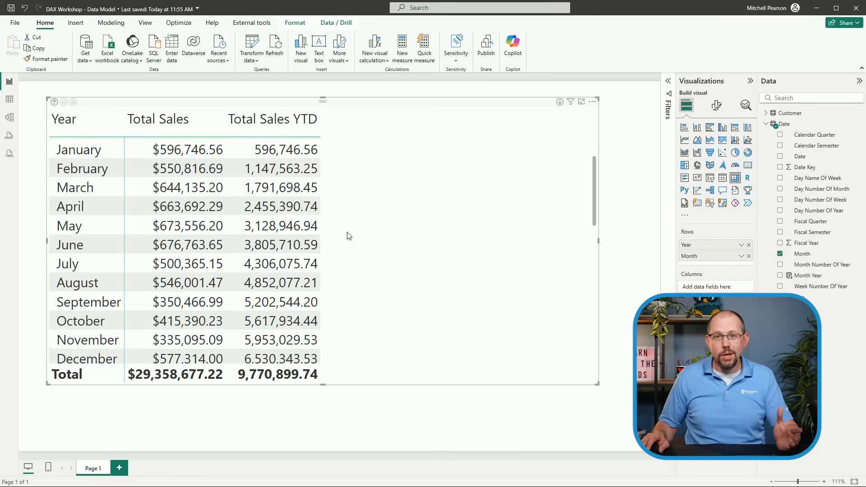
{"action": "left_click_drag", "start_coordinate": [322, 98], "coordinate": [329, 174]}
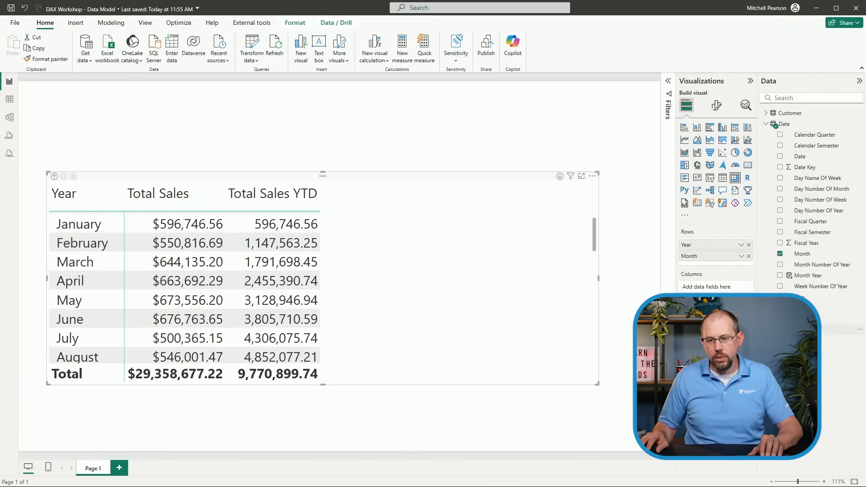
- Add "06/30" as the year-end date argument of TOTALYTD in the Total Sales YTD measure and commit it
{"action": "left_click", "coordinate": [766, 125]}
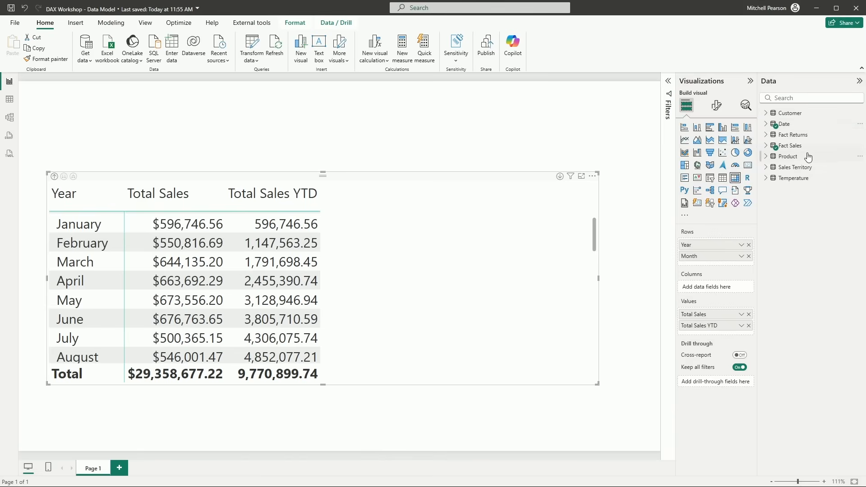
{"action": "left_click", "coordinate": [772, 148]}
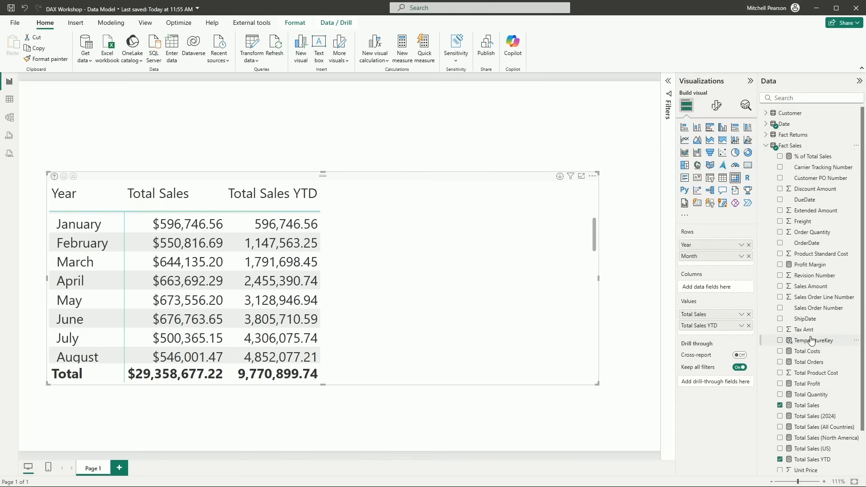
{"action": "scroll", "coordinate": [798, 340], "scroll_direction": "down", "scroll_amount": 1}
{"action": "left_click", "coordinate": [816, 415]}
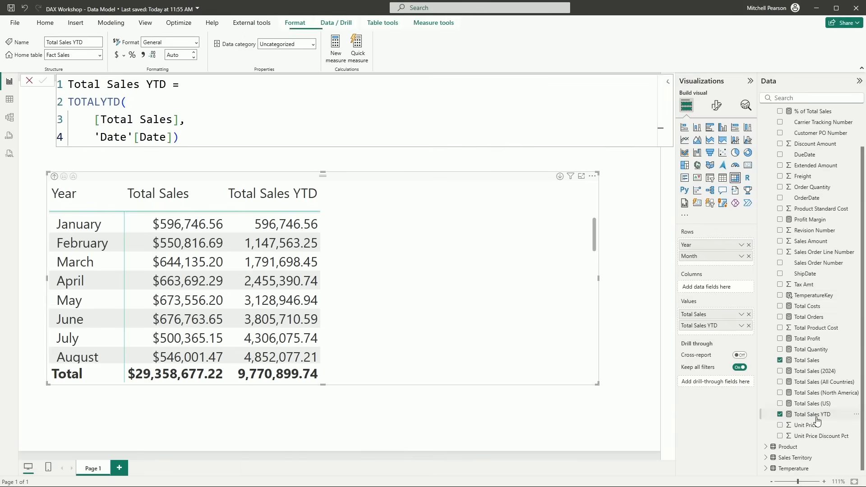
{"action": "left_click", "coordinate": [172, 138]}
{"action": "type", "text": ","}
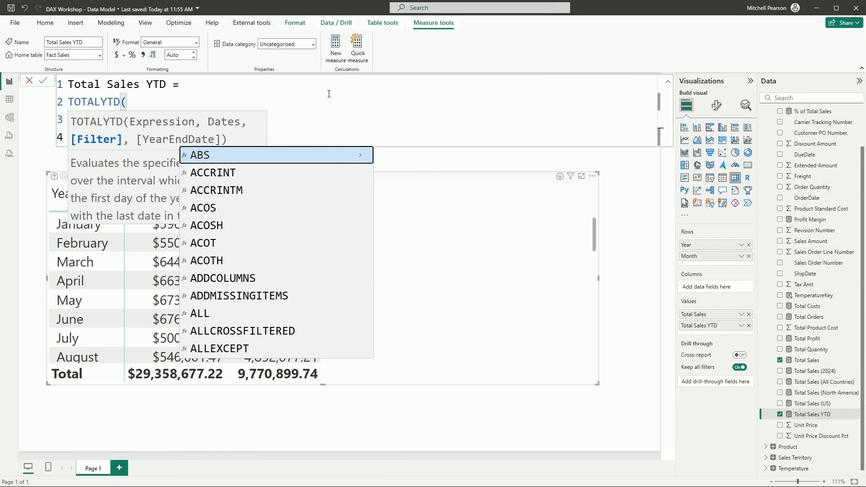
{"action": "key", "text": "Escape"}
{"action": "key", "text": "Escape"}
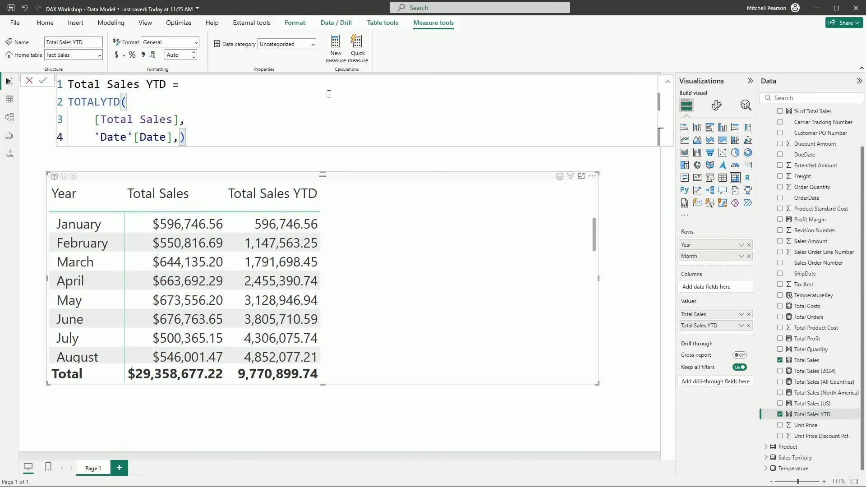
{"action": "key", "text": "Return"}
{"action": "type", "text": "\"06/"}
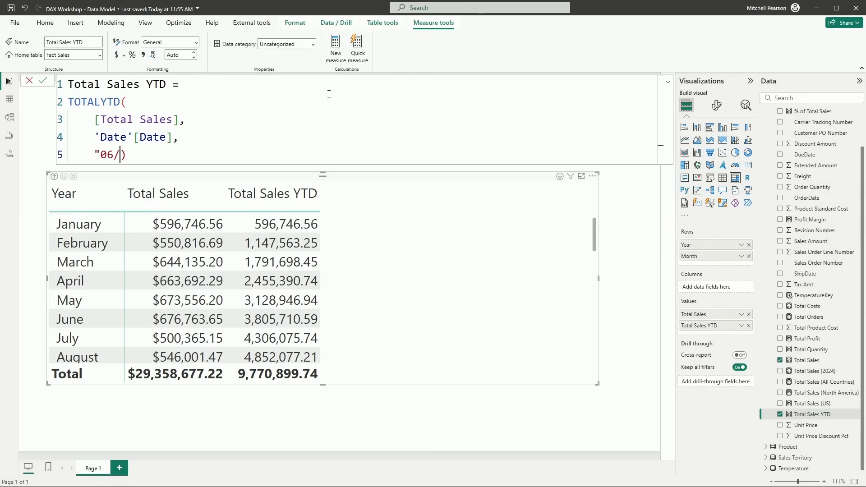
{"action": "type", "text": "30\""}
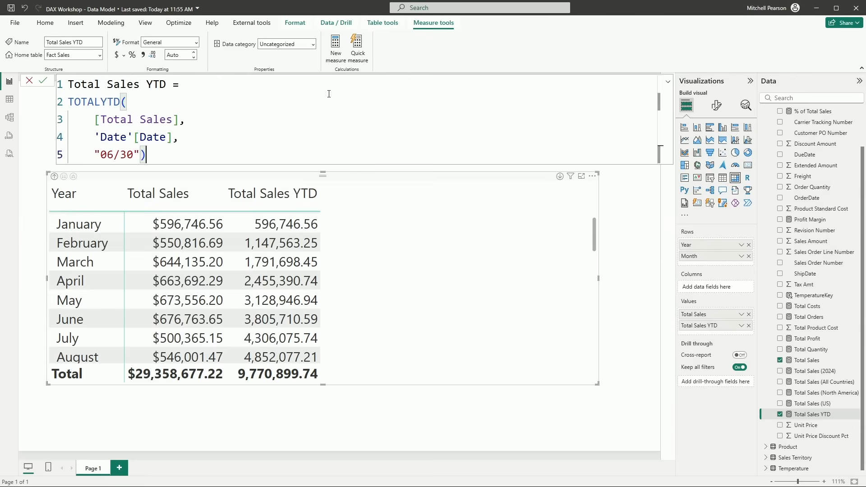
{"action": "key", "text": "Return"}
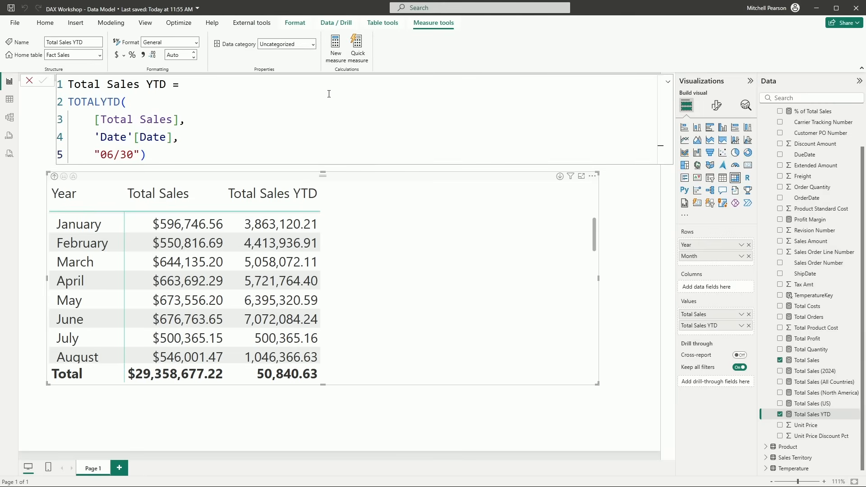
- Review the monthly year-to-date values around the June year end and narrow the matrix to fit its three columns
{"action": "scroll", "coordinate": [176, 267], "scroll_direction": "up", "scroll_amount": 2}
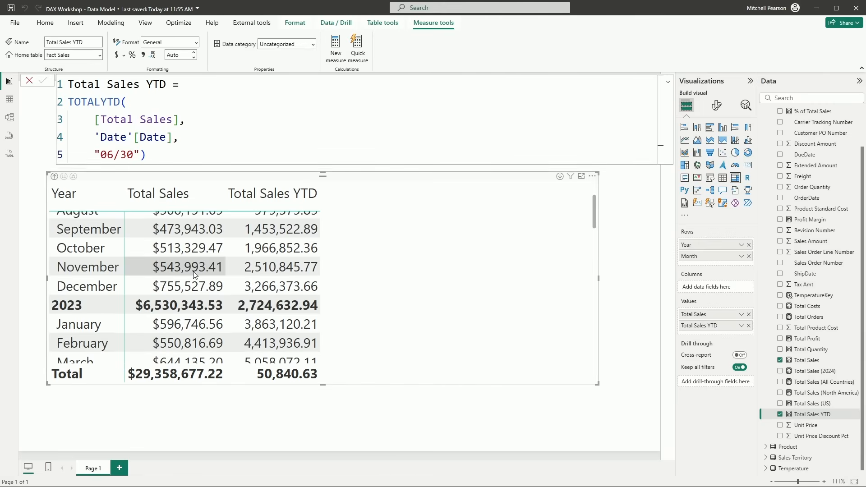
{"action": "scroll", "coordinate": [276, 300], "scroll_direction": "up", "scroll_amount": 1}
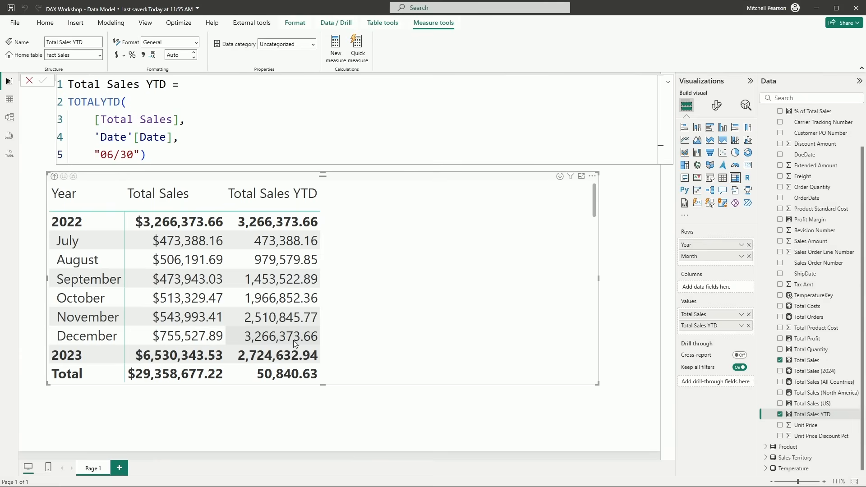
{"action": "left_click_drag", "start_coordinate": [593, 203], "coordinate": [601, 228]}
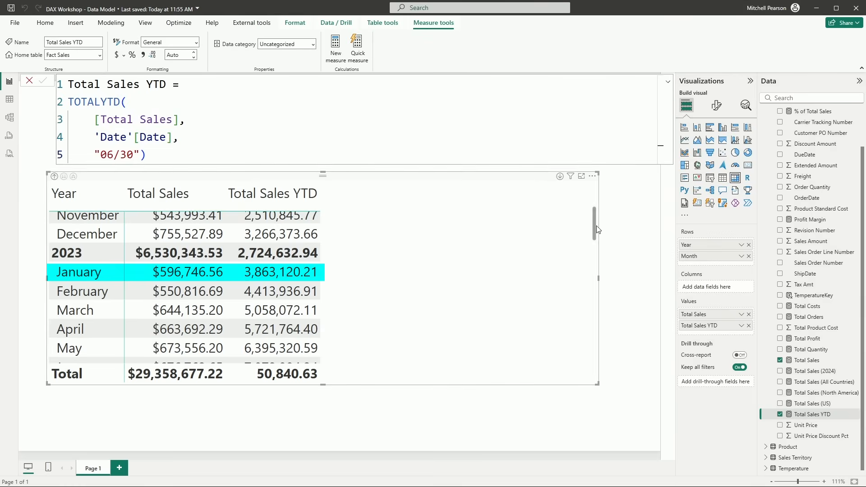
{"action": "left_click_drag", "start_coordinate": [594, 228], "coordinate": [598, 242]}
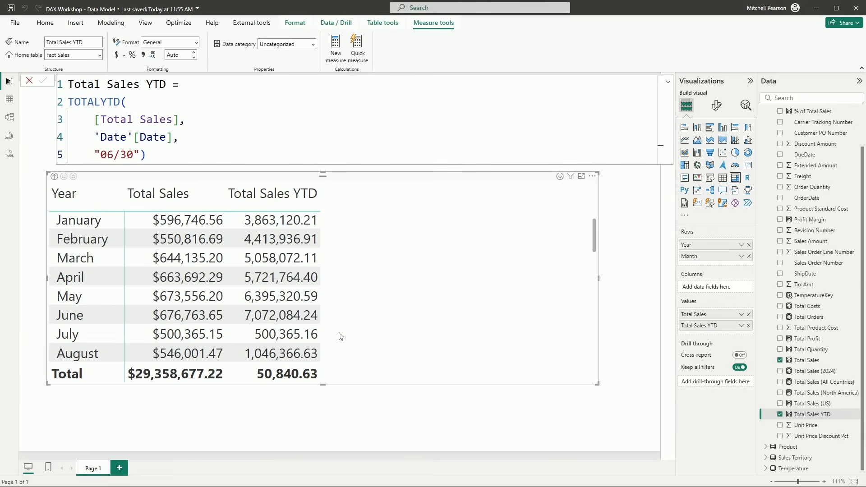
{"action": "left_click_drag", "start_coordinate": [597, 384], "coordinate": [339, 381]}
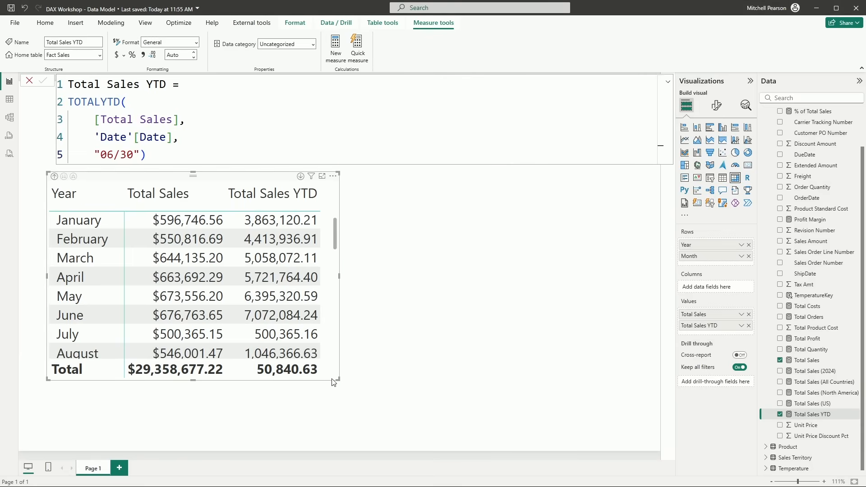
- Place a copy of the matrix beside the original and replace Year with Fiscal Year above Month in its rows
{"action": "left_click", "coordinate": [325, 371]}
{"action": "key", "text": "ctrl+c"}
{"action": "key", "text": "ctrl+v"}
{"action": "left_click_drag", "start_coordinate": [325, 371], "coordinate": [656, 357]}
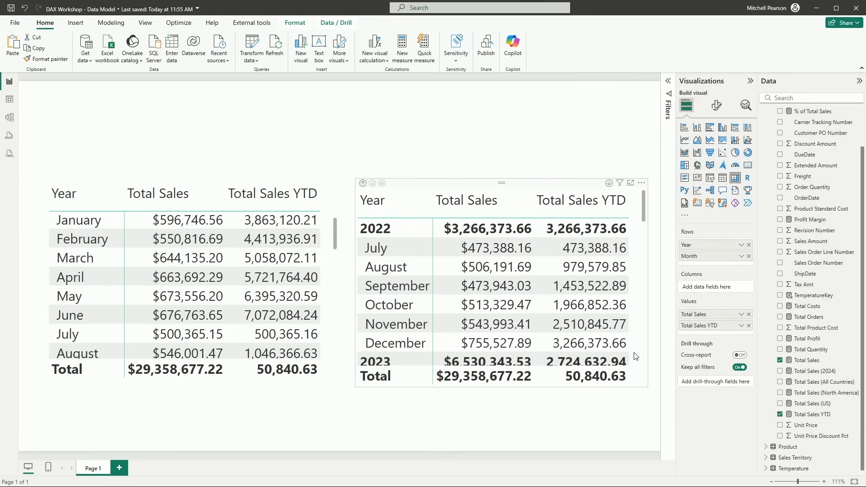
{"action": "scroll", "coordinate": [849, 220], "scroll_direction": "up", "scroll_amount": 5}
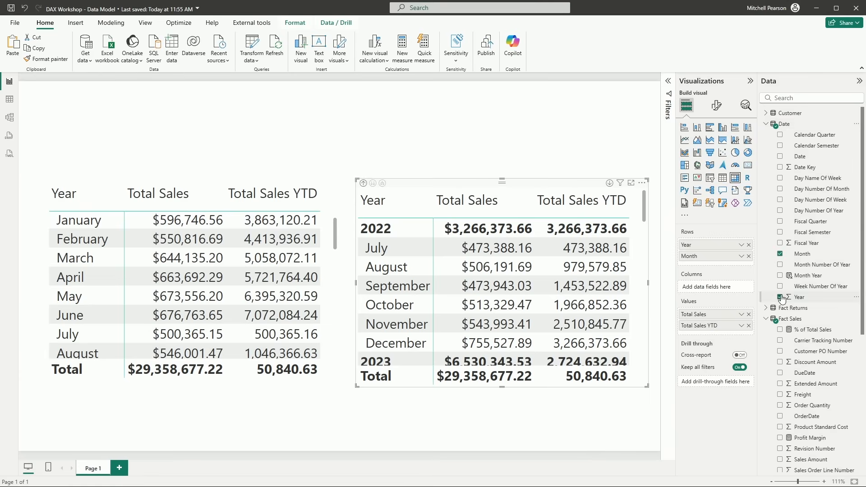
{"action": "left_click", "coordinate": [749, 245]}
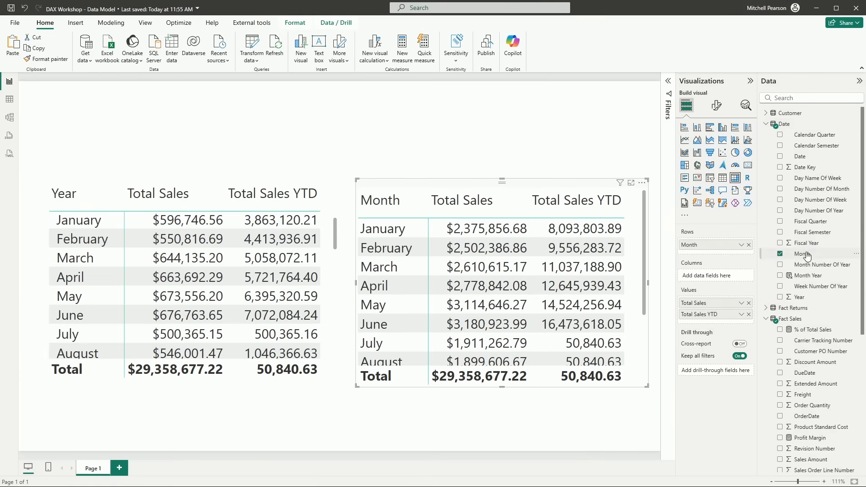
{"action": "left_click_drag", "start_coordinate": [807, 244], "coordinate": [744, 244]}
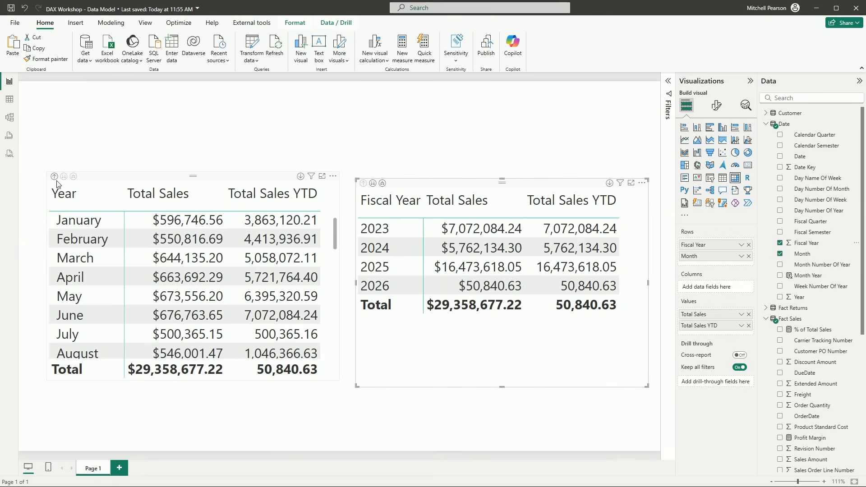
- Drill the original matrix up to years, and examine the fiscal-year matrix expanded to months before returning it to year level
{"action": "left_click", "coordinate": [54, 177]}
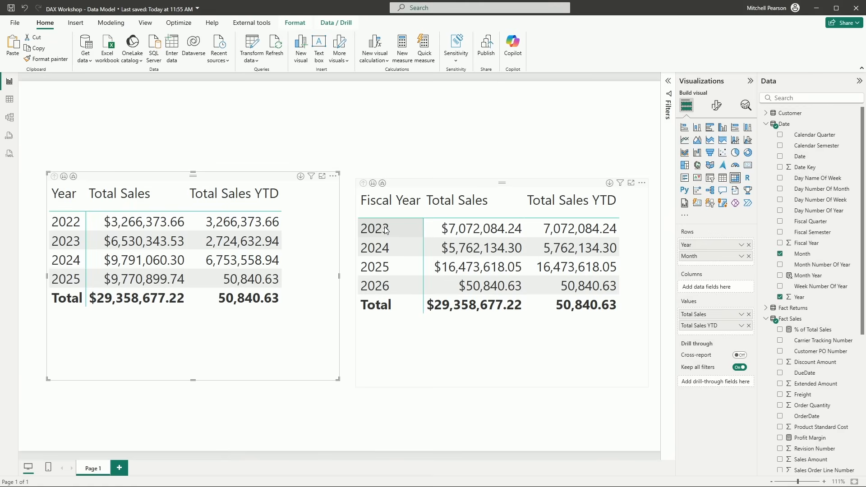
{"action": "left_click", "coordinate": [383, 184]}
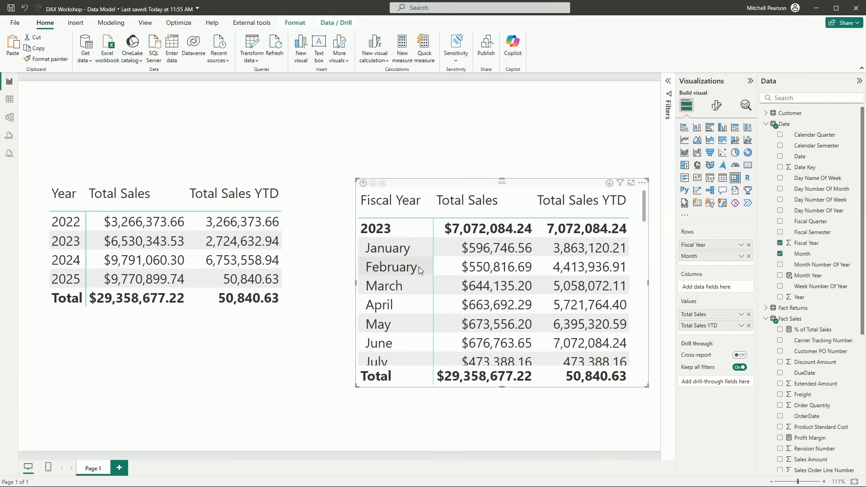
{"action": "scroll", "coordinate": [417, 294], "scroll_direction": "down", "scroll_amount": 3}
{"action": "scroll", "coordinate": [410, 343], "scroll_direction": "down", "scroll_amount": 1}
{"action": "scroll", "coordinate": [410, 345], "scroll_direction": "down", "scroll_amount": 2}
{"action": "scroll", "coordinate": [474, 257], "scroll_direction": "up", "scroll_amount": 5}
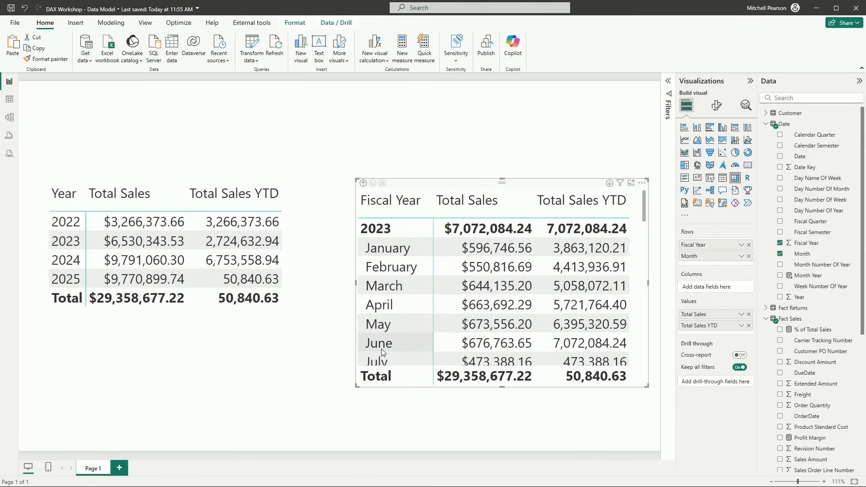
{"action": "left_click", "coordinate": [364, 183]}
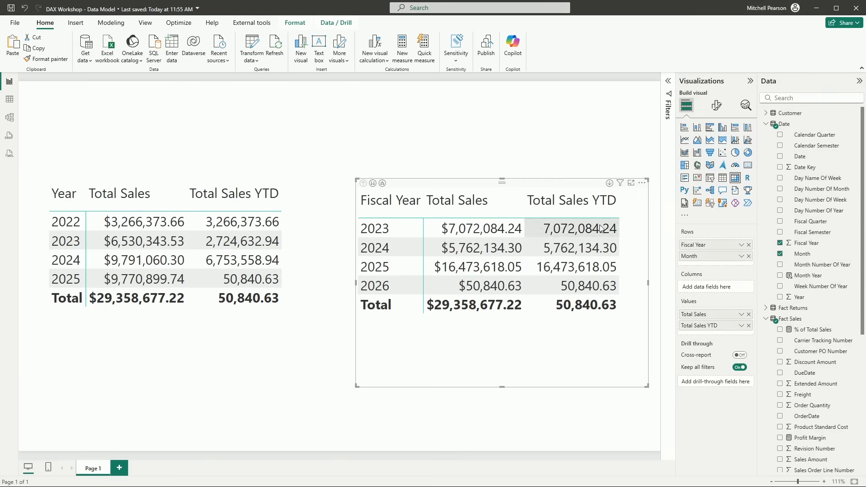
- Remove the fiscal-year matrix from the page and select the remaining Year matrix
{"action": "left_click", "coordinate": [641, 183]}
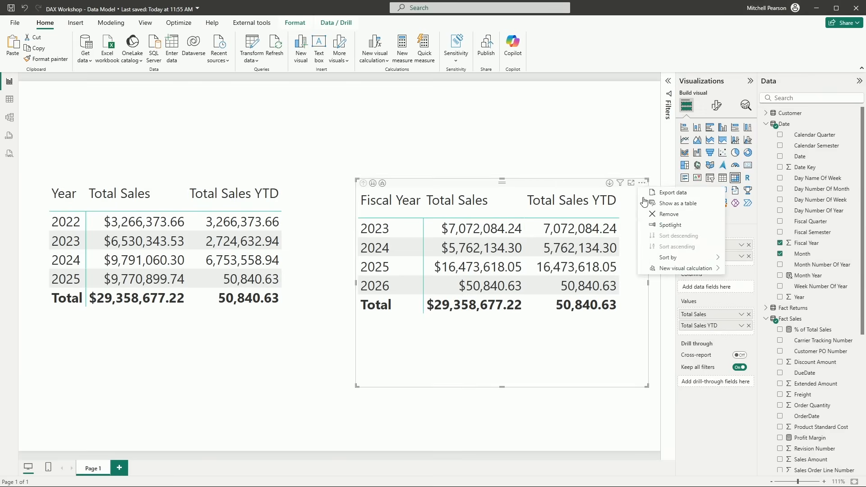
{"action": "left_click", "coordinate": [659, 215]}
{"action": "left_click", "coordinate": [284, 329]}
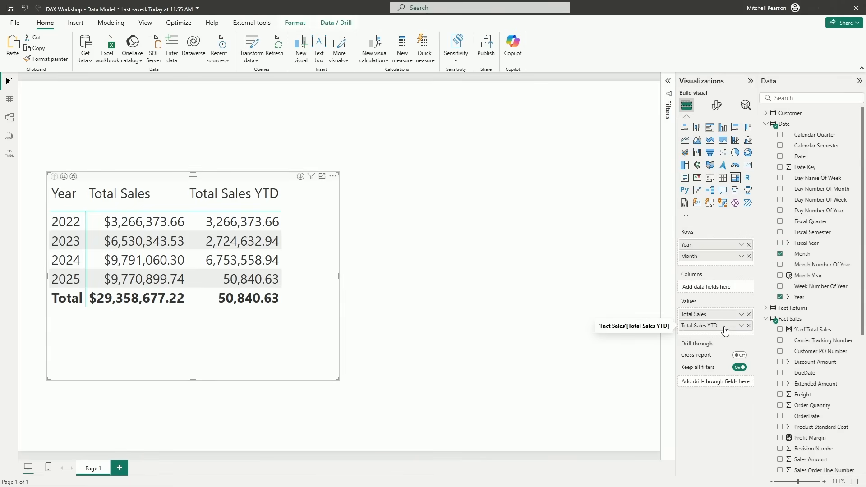
- Remove the "06/30" year-end argument from the Total Sales YTD measure and commit the formula
{"action": "scroll", "coordinate": [812, 361], "scroll_direction": "down", "scroll_amount": 5}
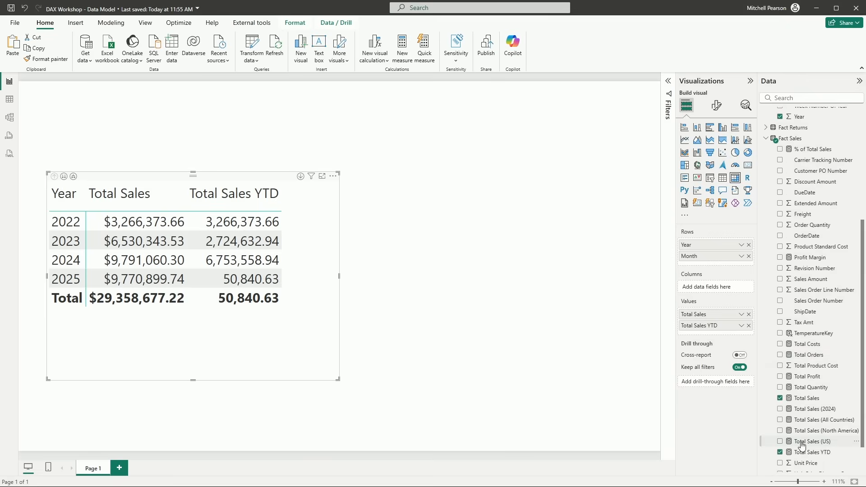
{"action": "left_click", "coordinate": [805, 452]}
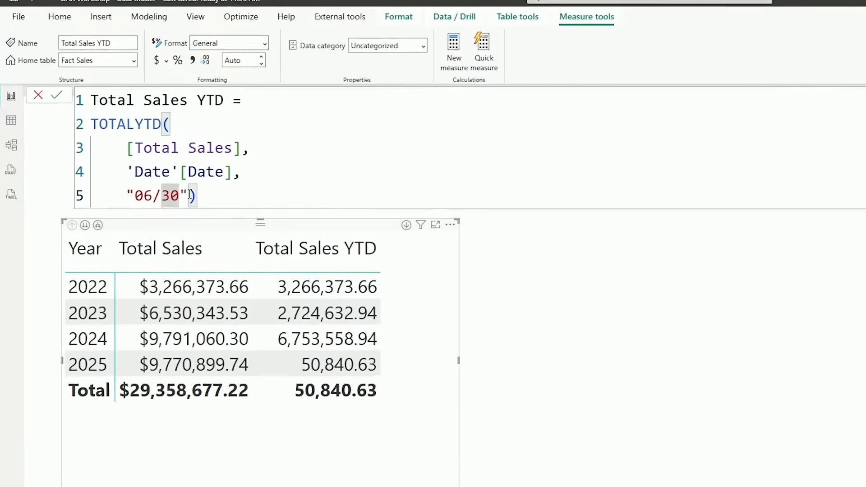
{"action": "left_click_drag", "start_coordinate": [141, 155], "coordinate": [174, 138]}
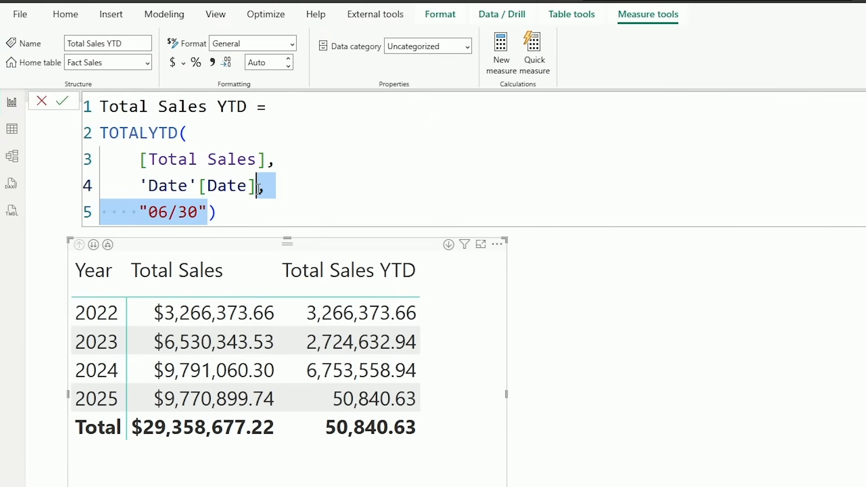
{"action": "key", "text": "Delete"}
{"action": "key", "text": "Return"}
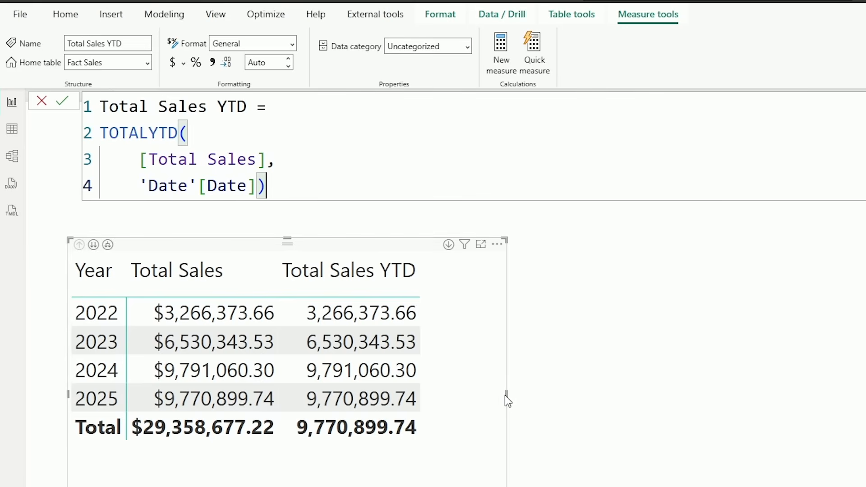
- Widen the matrix and remove Total Sales YTD from its values
{"action": "left_click_drag", "start_coordinate": [506, 394], "coordinate": [861, 383]}
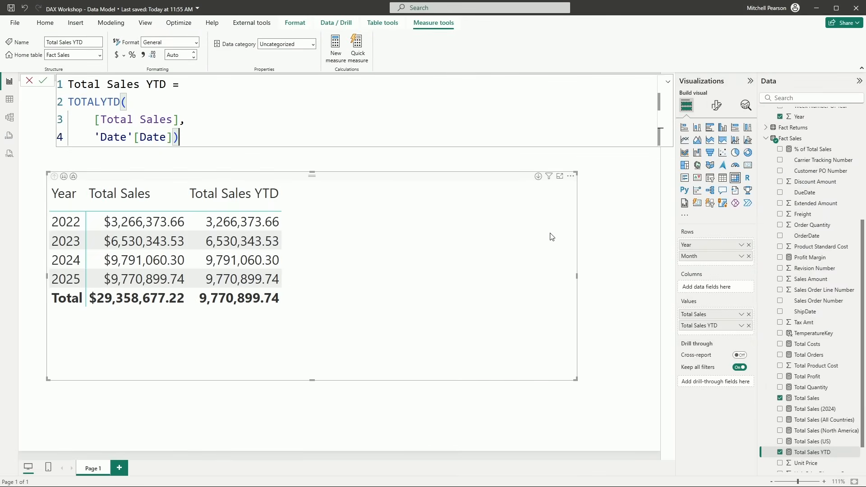
{"action": "left_click", "coordinate": [749, 325]}
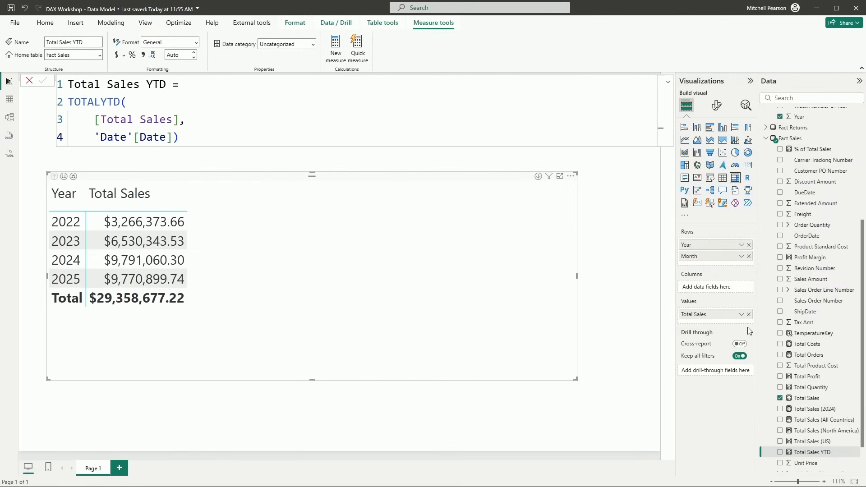
- Start a new Fact Sales measure, Total Sales PY, with the comment "// RETURN [Total Sales] for the PRIOR YEAR" below its name
{"action": "right_click", "coordinate": [787, 139]}
{"action": "left_click", "coordinate": [726, 155]}
{"action": "type", "text": "tOT"}
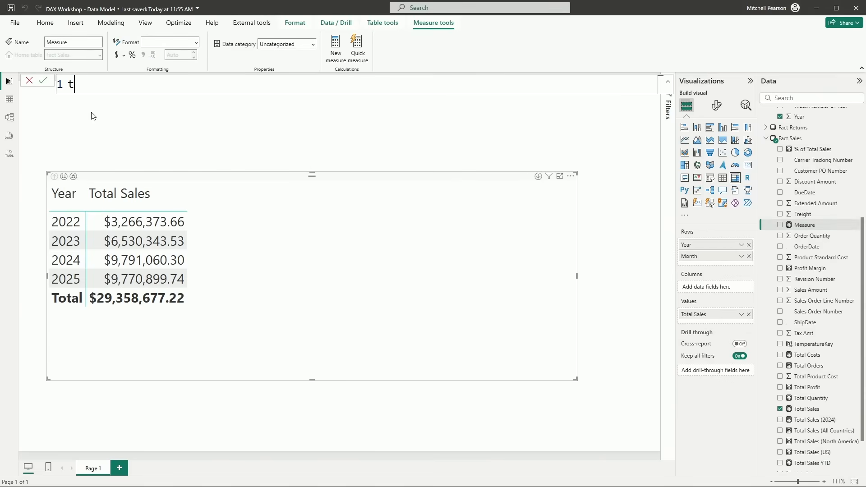
{"action": "key", "text": "BackSpace"}
{"action": "key", "text": "BackSpace"}
{"action": "key", "text": "BackSpace"}
{"action": "type", "text": "Total Sales PY ="}
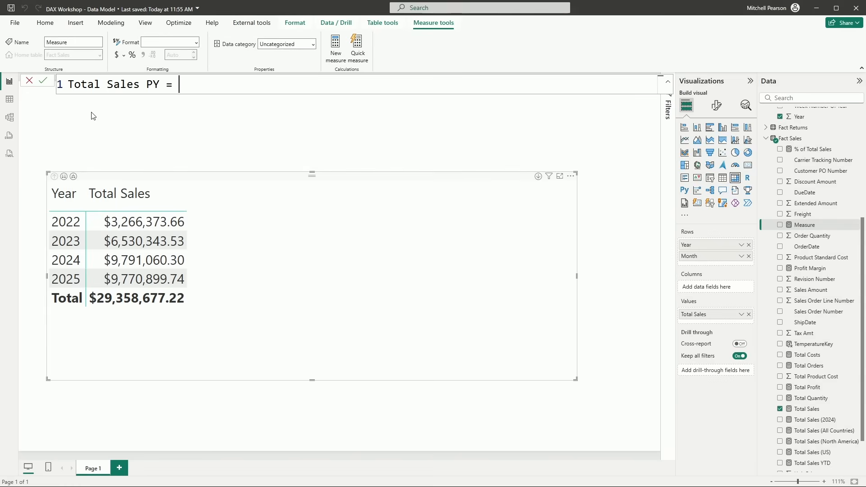
{"action": "key", "text": "shift+Return"}
{"action": "type", "text": "// RE"}
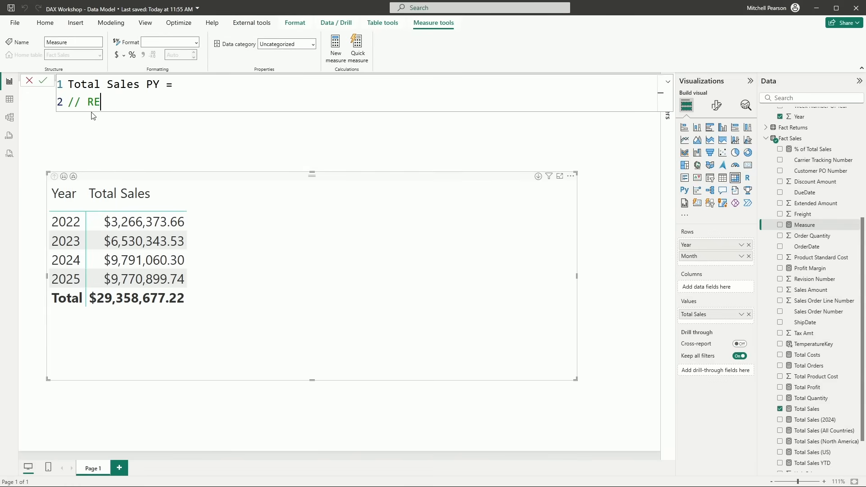
{"action": "type", "text": "TURN [Total Sales"}
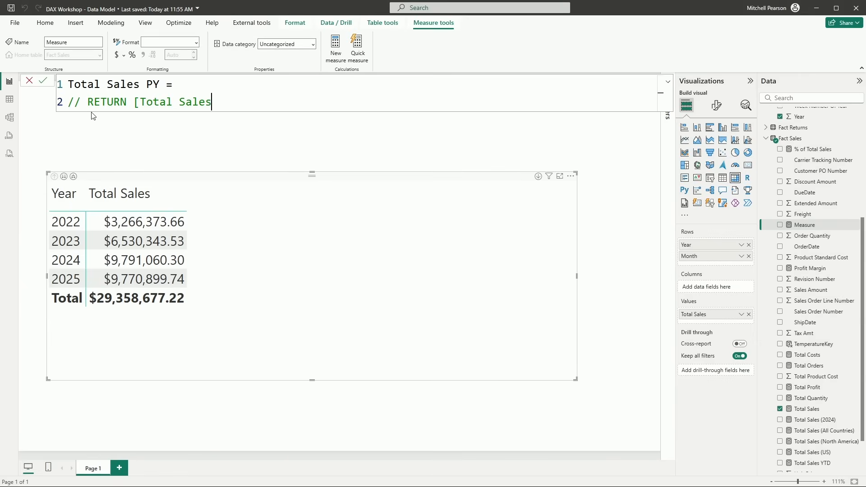
{"action": "type", "text": "] for the PRIOR YEAR"}
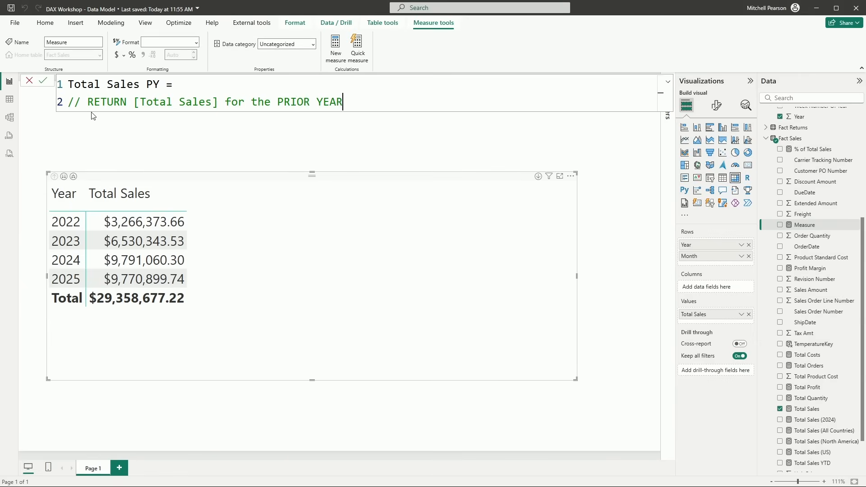
{"action": "key", "text": "shift+Return"}
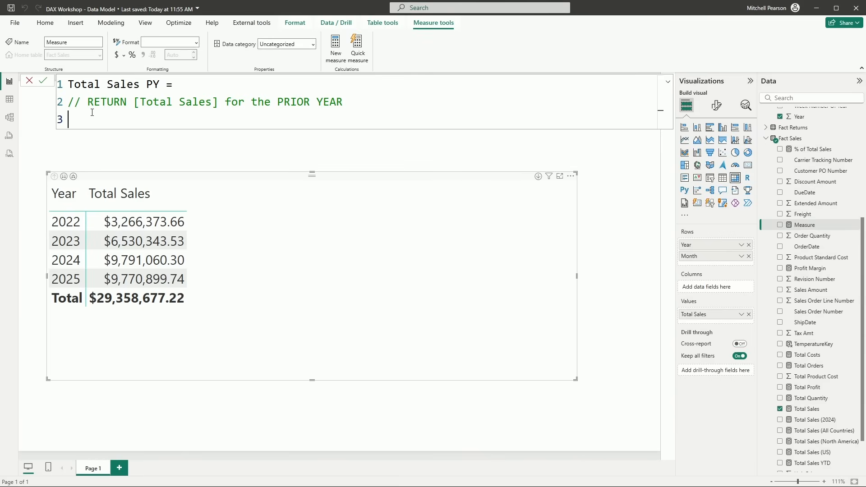
- Begin the measure's expression with CALCULATE and [Total Sales] as its first argument, indented on separate lines
{"action": "type", "text": "CALCULATE("}
{"action": "key", "text": "shift+Return"}
{"action": "key", "text": "Tab"}
{"action": "type", "text": "[TOTAL SALES"}
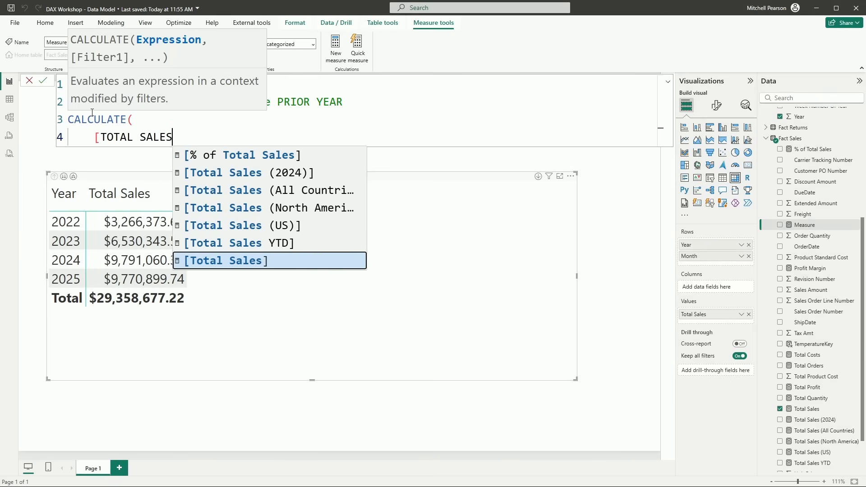
{"action": "key", "text": "Tab"}
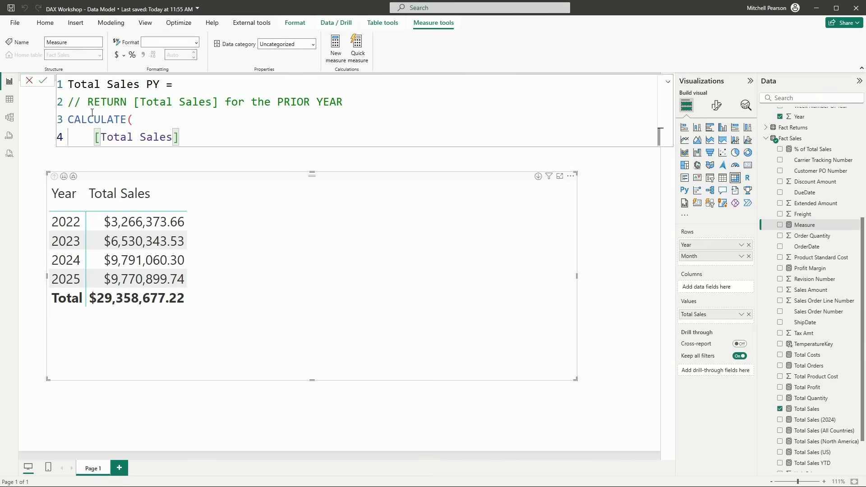
{"action": "type", "text": ","}
{"action": "key", "text": "shift+Return"}
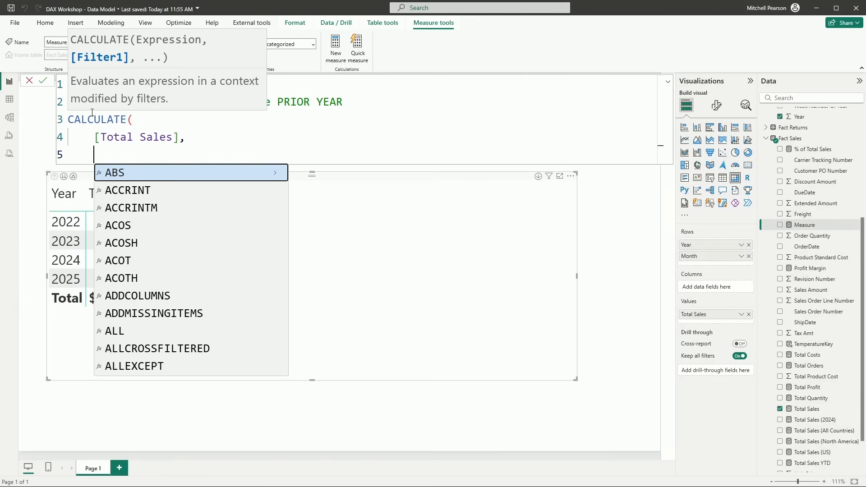
- Add DATEADD as the CALCULATE filter, with 'Date'[Date] as its dates argument
{"action": "type", "text": "DATEADD("}
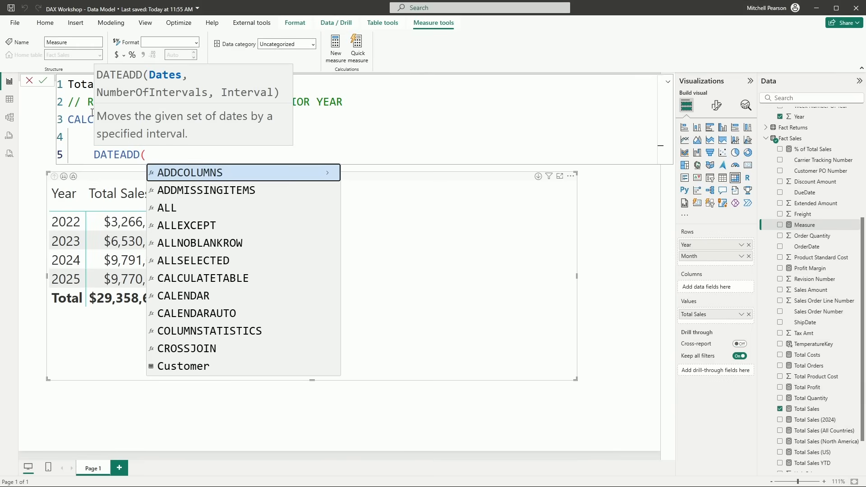
{"action": "type", "text": "'DATE"}
{"action": "key", "text": "Tab"}
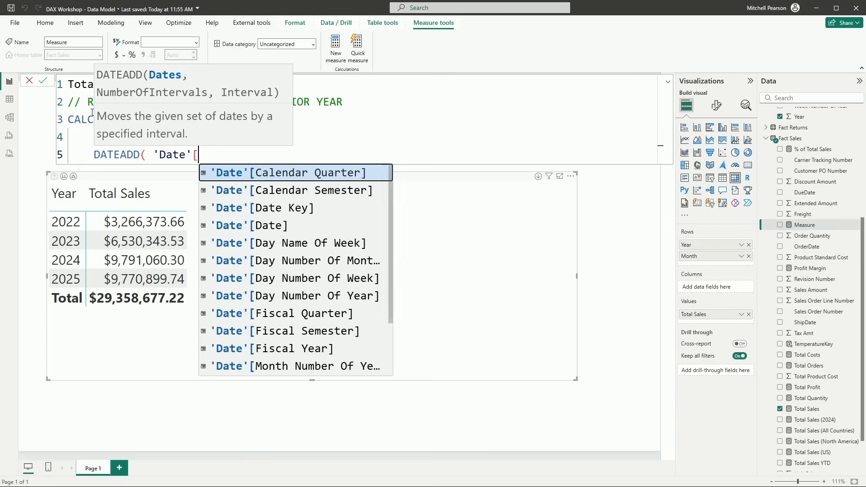
{"action": "type", "text": "[DATE"}
{"action": "key", "text": "Tab"}
{"action": "type", "text": ", "}
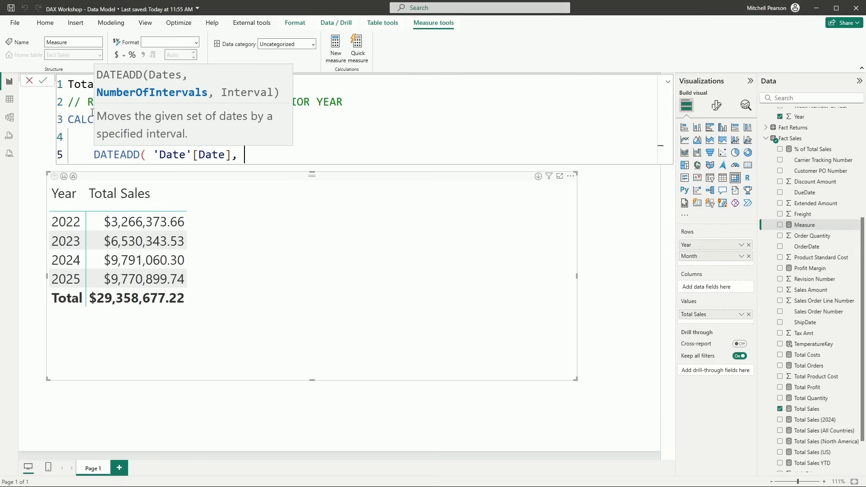
- Set the DATEADD shift to -1 and YEAR, close both functions and commit the Total Sales PY measure
{"action": "type", "text": "-1, YEA"}
{"action": "key", "text": "BackSpace"}
{"action": "key", "text": "BackSpace"}
{"action": "key", "text": "BackSpace"}
{"action": "key", "text": "BackSpace"}
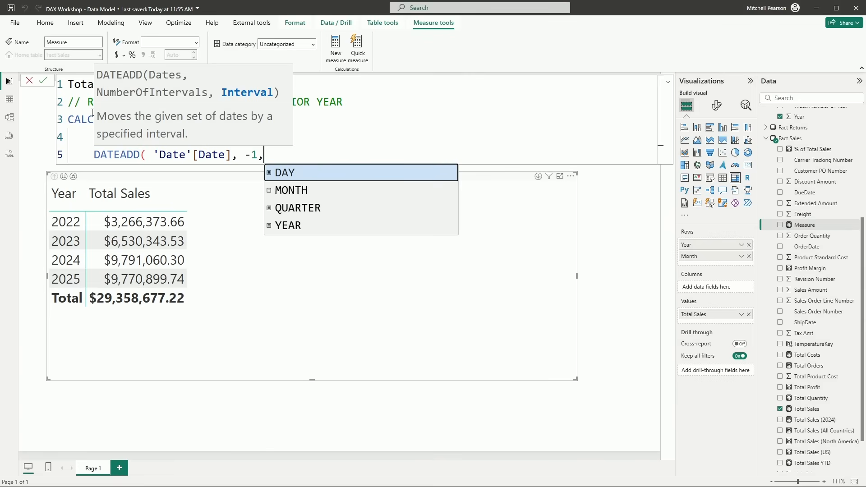
{"action": "key", "text": "Down"}
{"action": "key", "text": "Down"}
{"action": "key", "text": "Down"}
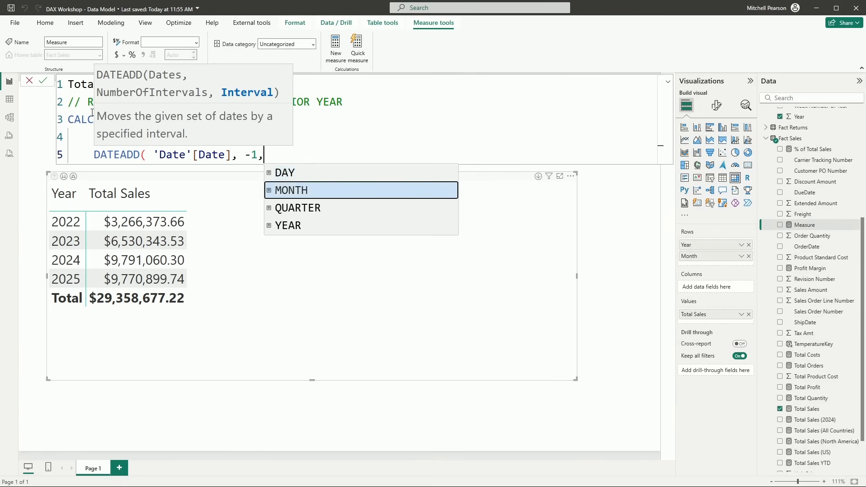
{"action": "key", "text": "Tab"}
{"action": "type", "text": ")"}
{"action": "key", "text": "Left"}
{"action": "key", "text": "Left"}
{"action": "key", "text": "Left"}
{"action": "key", "text": "Left"}
{"action": "key", "text": "Left"}
{"action": "key", "text": "Left"}
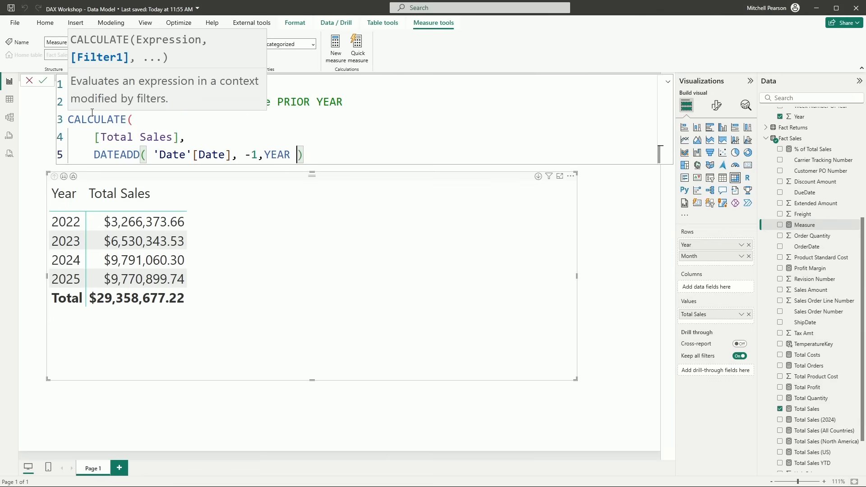
{"action": "key", "text": "End"}
{"action": "type", "text": ")"}
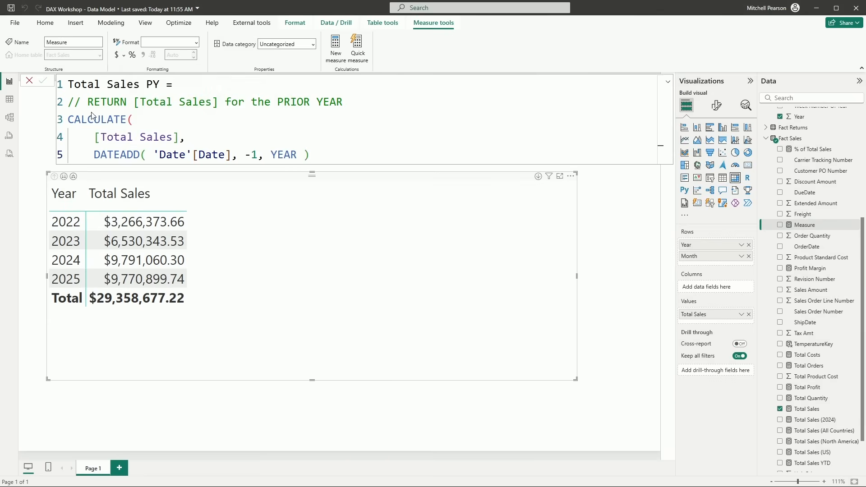
{"action": "key", "text": "Return"}
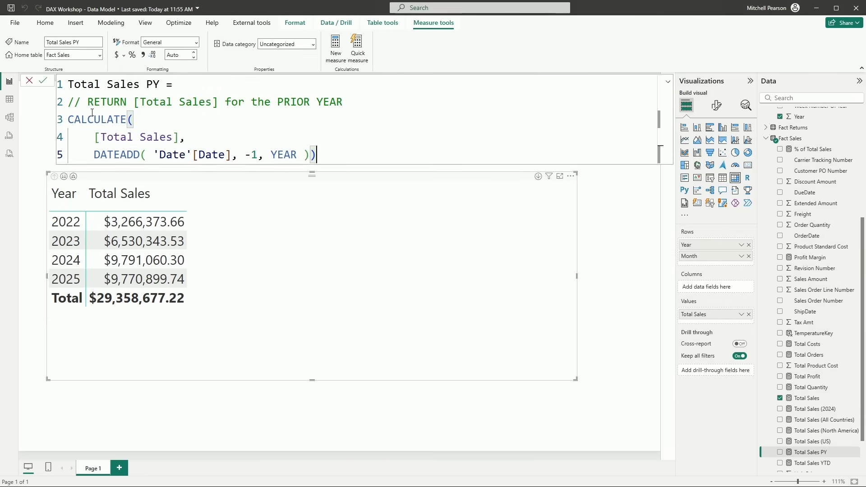
- Format Total Sales PY as dollar currency and add it to the matrix beside Total Sales
{"action": "left_click", "coordinate": [123, 56]}
{"action": "left_click", "coordinate": [135, 82]}
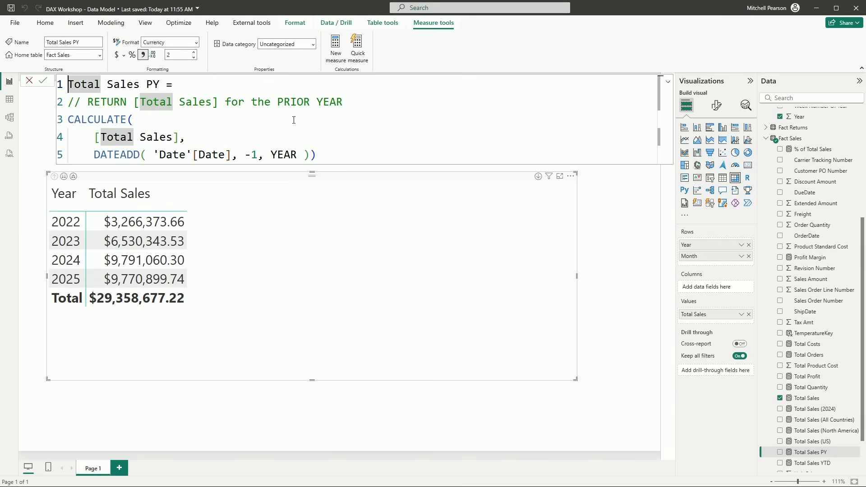
{"action": "left_click_drag", "start_coordinate": [805, 454], "coordinate": [198, 271]}
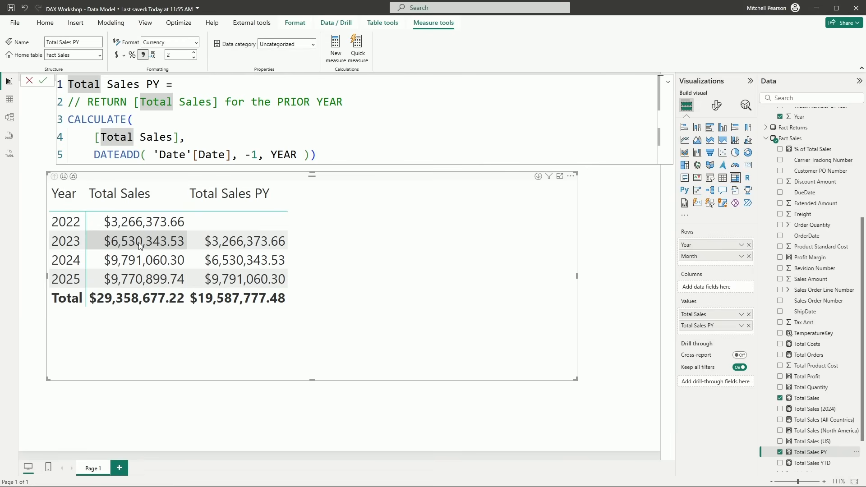
- Expand the matrix to months, compare the monthly Total Sales PY values with Total Sales, and return to year level
{"action": "left_click", "coordinate": [74, 176]}
{"action": "scroll", "coordinate": [217, 317], "scroll_direction": "down", "scroll_amount": 5}
{"action": "scroll", "coordinate": [217, 317], "scroll_direction": "down", "scroll_amount": 3}
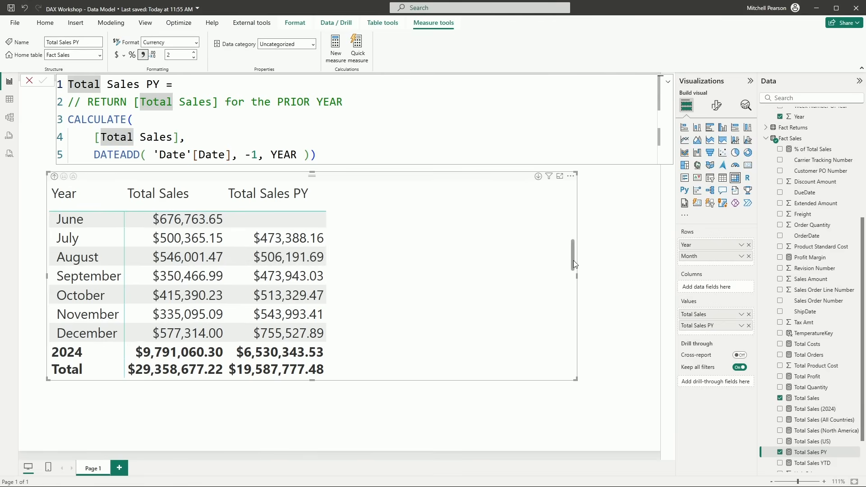
{"action": "mouse_move", "coordinate": [572, 261]}
{"action": "left_mouse_down"}
{"action": "mouse_move", "coordinate": [573, 274]}
{"action": "mouse_move", "coordinate": [573, 253]}
{"action": "left_mouse_up"}
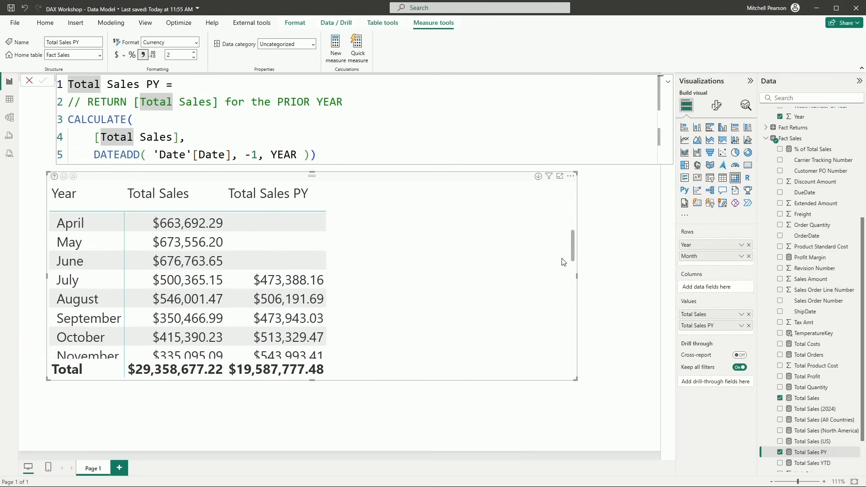
{"action": "left_click", "coordinate": [54, 177]}
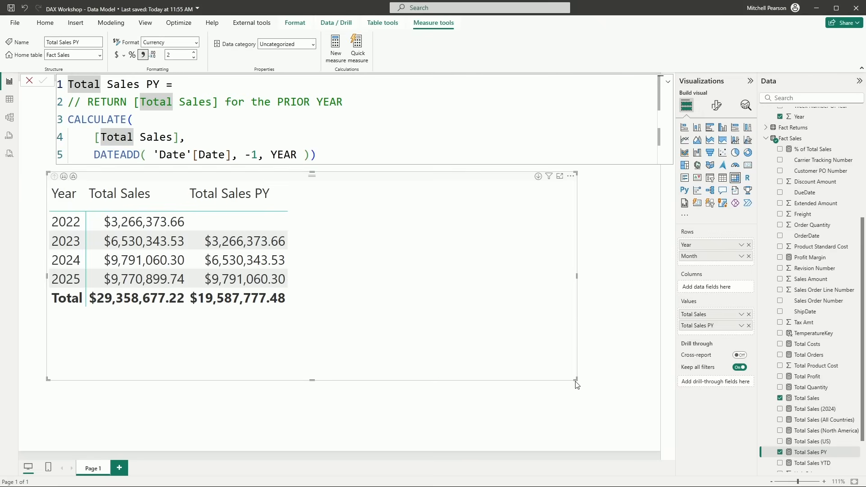
- Shrink the matrix and move it higher on the page to free space beneath it
{"action": "left_click", "coordinate": [576, 383]}
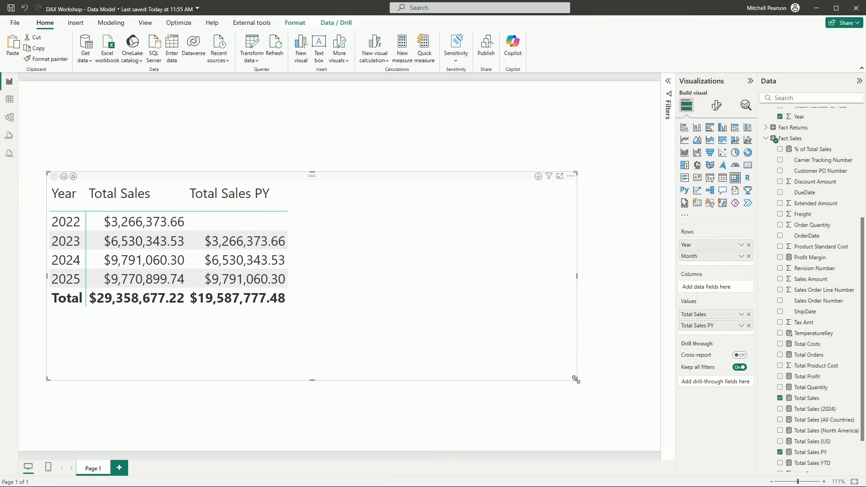
{"action": "left_click_drag", "start_coordinate": [574, 379], "coordinate": [513, 280]}
{"action": "left_click_drag", "start_coordinate": [440, 275], "coordinate": [464, 252]}
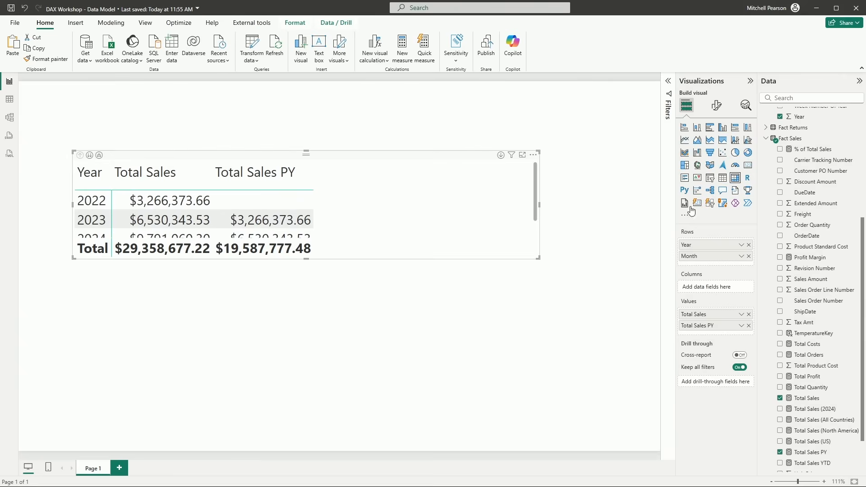
- Insert a blank line chart below the matrix and enlarge it to span most of the page width
{"action": "left_click", "coordinate": [639, 251]}
{"action": "left_click", "coordinate": [684, 140]}
{"action": "mouse_move", "coordinate": [376, 371]}
{"action": "left_mouse_down"}
{"action": "mouse_move", "coordinate": [377, 381]}
{"action": "mouse_move", "coordinate": [366, 382]}
{"action": "left_mouse_up"}
{"action": "left_click_drag", "start_coordinate": [526, 396], "coordinate": [622, 431]}
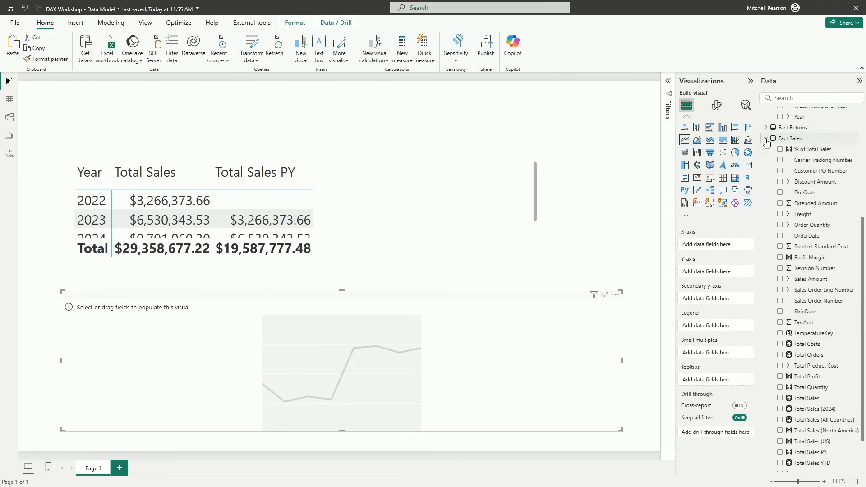
- Plot Total Sales YTD on the line chart's Y-axis with Year from the Date table on its X-axis
{"action": "scroll", "coordinate": [819, 423], "scroll_direction": "down", "scroll_amount": 2}
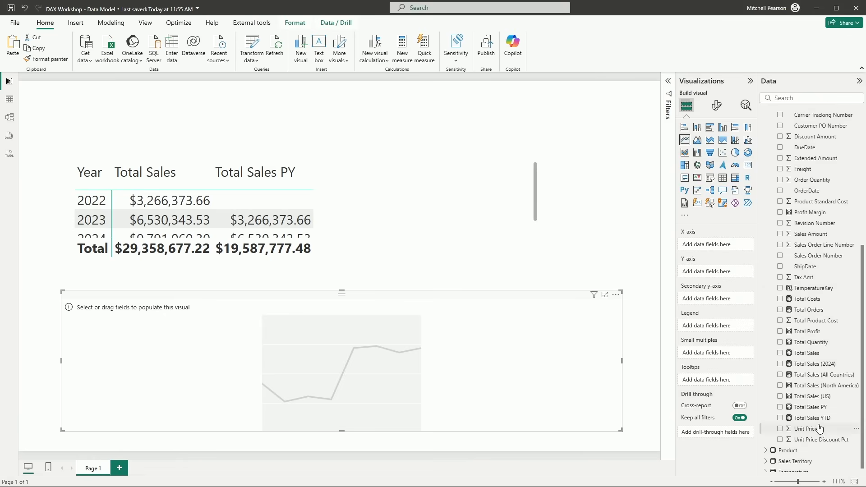
{"action": "left_click_drag", "start_coordinate": [819, 423], "coordinate": [512, 408]}
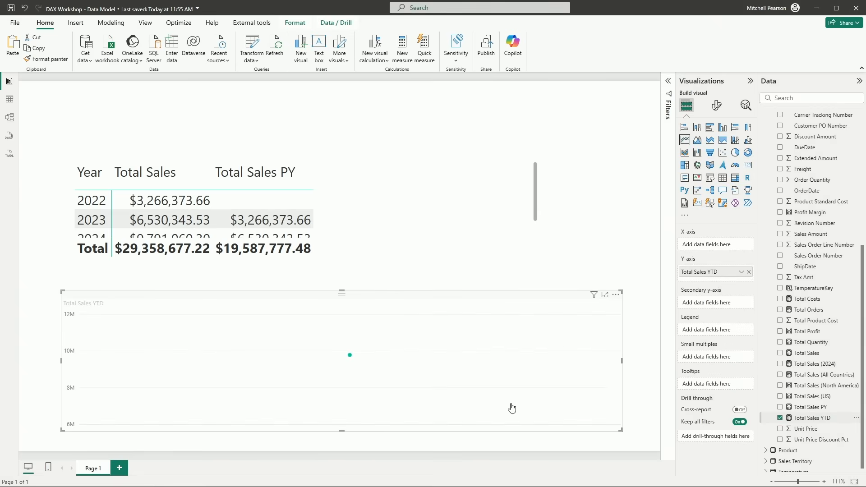
{"action": "scroll", "coordinate": [786, 146], "scroll_direction": "up", "scroll_amount": 10}
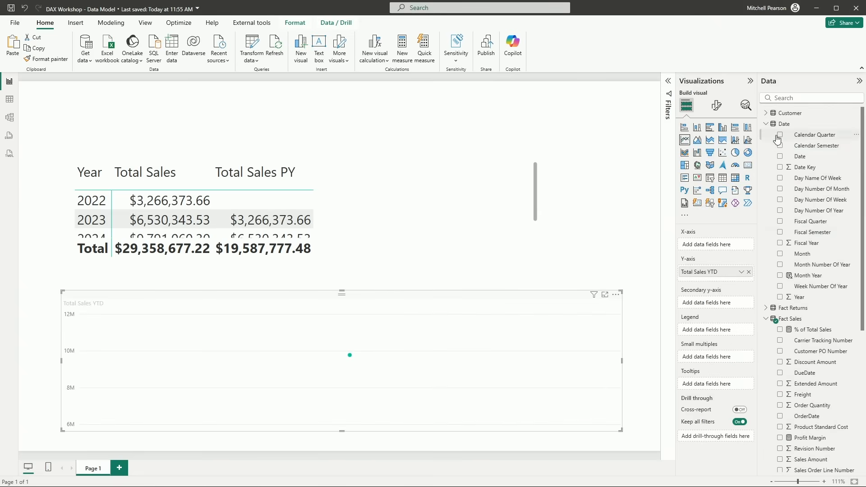
{"action": "left_click_drag", "start_coordinate": [802, 302], "coordinate": [720, 250]}
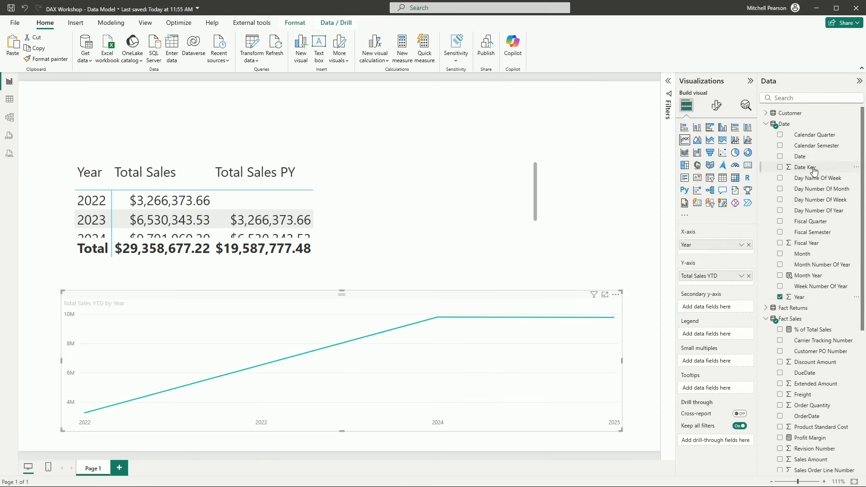
- Try Month Year in place of Year on the line chart's X-axis, and replace it with Month Number Of Year
{"action": "left_click_drag", "start_coordinate": [815, 279], "coordinate": [747, 251]}
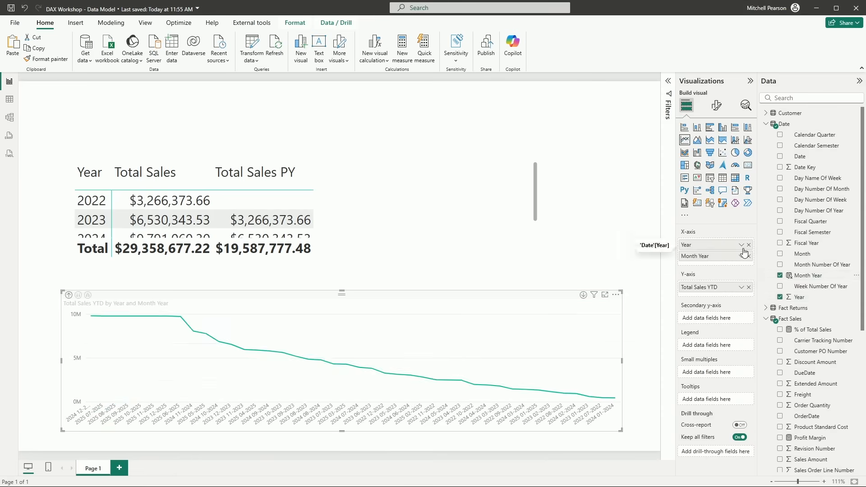
{"action": "left_click", "coordinate": [749, 245]}
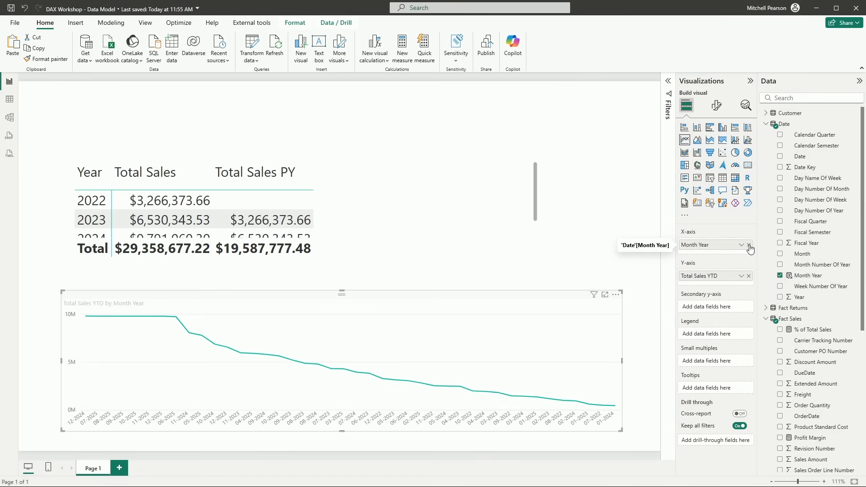
{"action": "left_click_drag", "start_coordinate": [816, 270], "coordinate": [739, 251]}
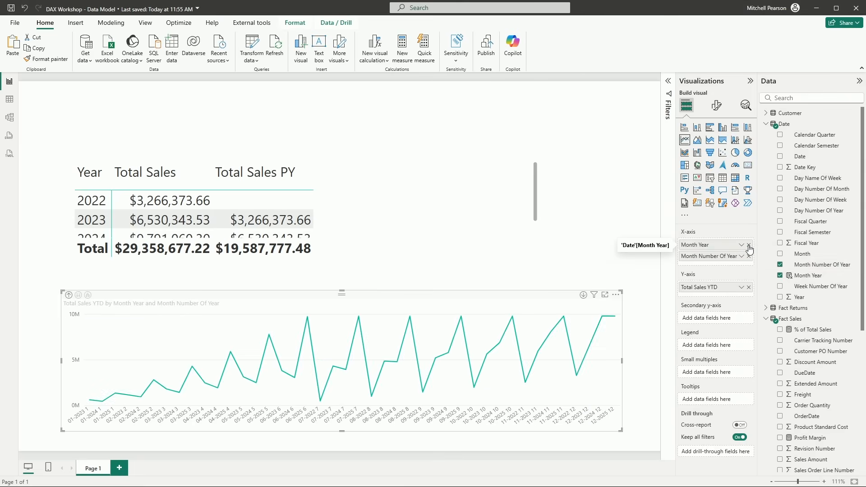
{"action": "left_click", "coordinate": [748, 244]}
- Filter the line chart to Year 2023 using basic filtering and inspect the year-to-date line
{"action": "left_click", "coordinate": [668, 82]}
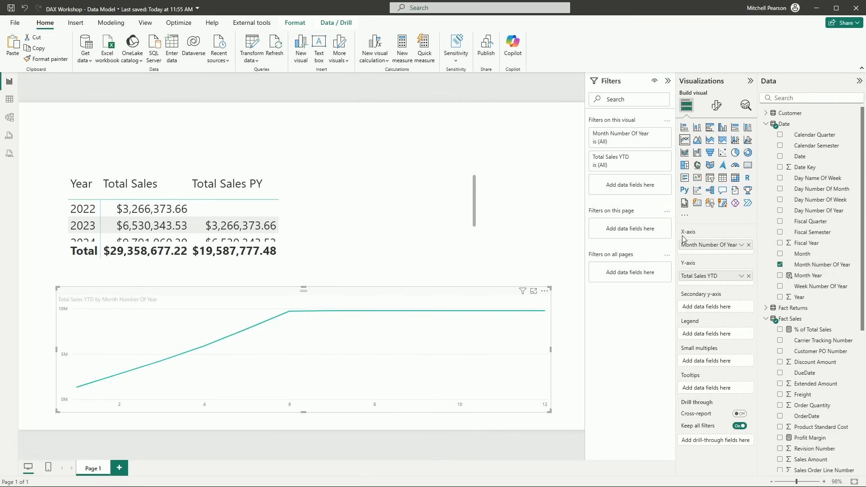
{"action": "left_click_drag", "start_coordinate": [799, 298], "coordinate": [628, 190]}
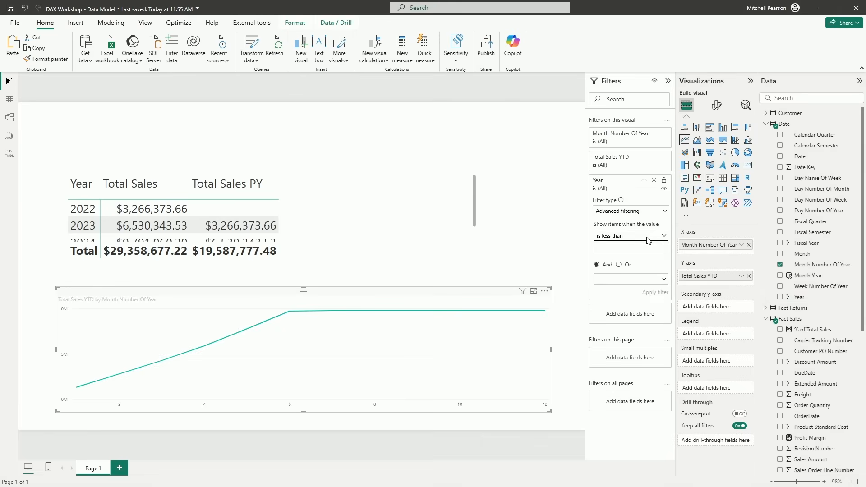
{"action": "left_click", "coordinate": [647, 237]}
{"action": "left_click", "coordinate": [639, 212]}
{"action": "left_click", "coordinate": [639, 213]}
{"action": "left_click", "coordinate": [612, 235]}
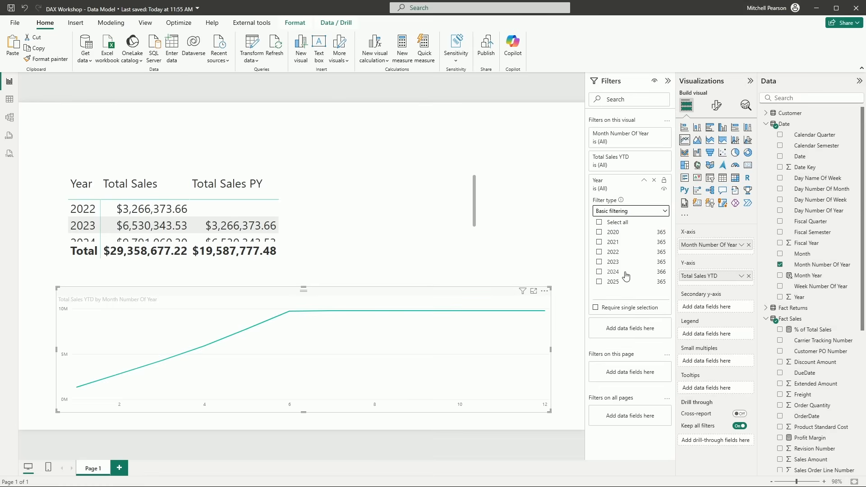
{"action": "left_click", "coordinate": [600, 262]}
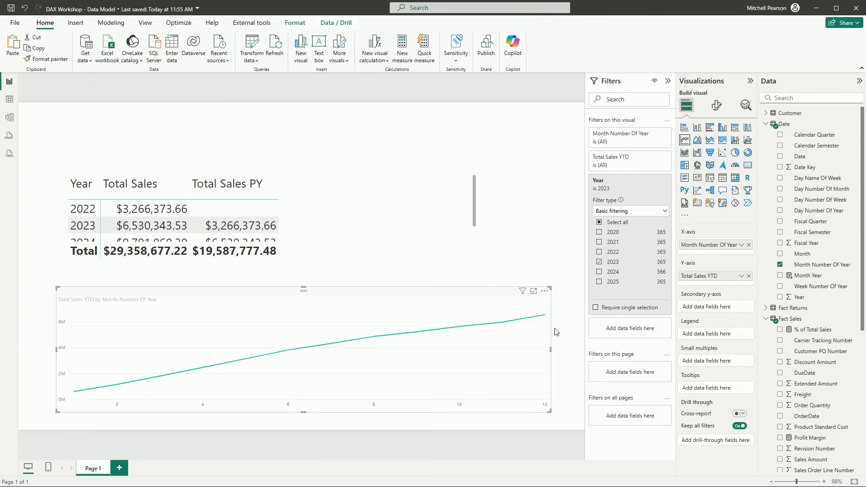
{"action": "mouse_move", "coordinate": [451, 354]}
- Open the Total Sales PY measure and review the [Total Sales] expression in its formula
{"action": "scroll", "coordinate": [836, 301], "scroll_direction": "down", "scroll_amount": 3}
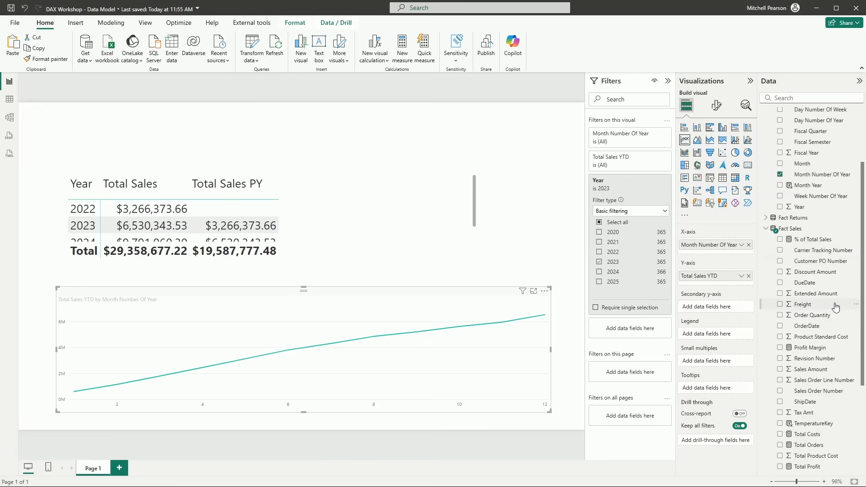
{"action": "scroll", "coordinate": [835, 307], "scroll_direction": "down", "scroll_amount": 4}
{"action": "left_click", "coordinate": [819, 408]}
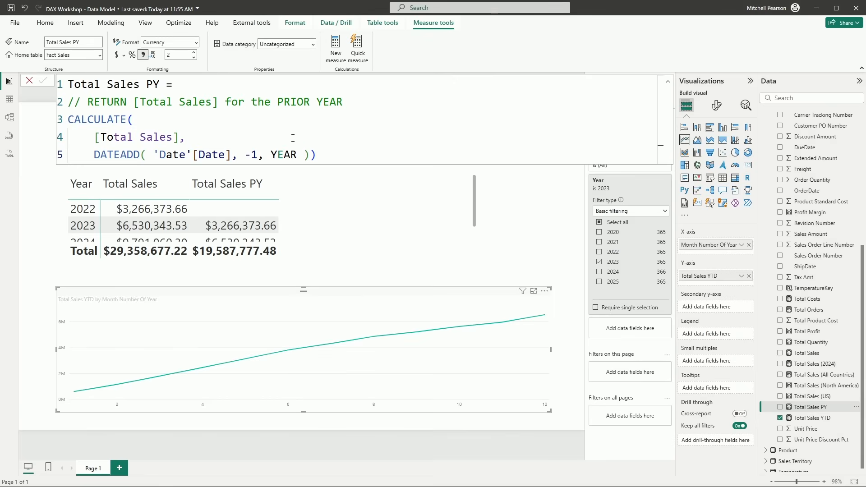
{"action": "left_click_drag", "start_coordinate": [80, 138], "coordinate": [183, 137]}
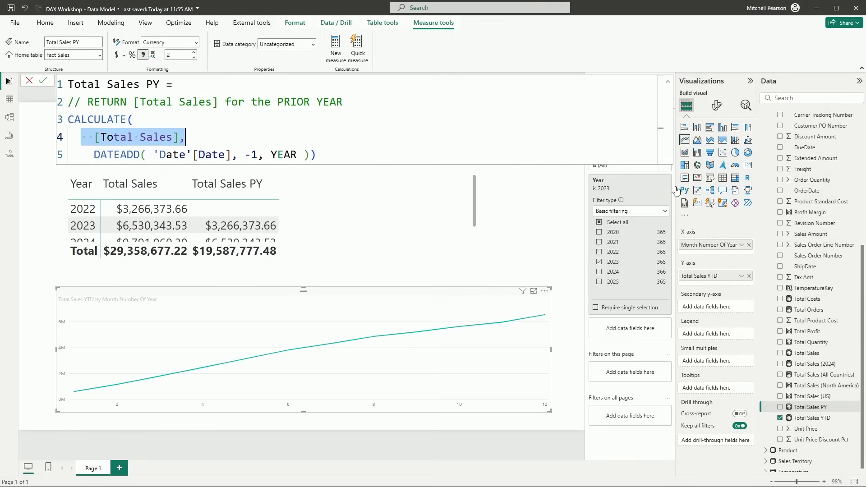
- Create a new measure in Fact Sales and name it Total Sales YTD PY
{"action": "scroll", "coordinate": [791, 193], "scroll_direction": "up", "scroll_amount": 2}
{"action": "right_click", "coordinate": [791, 192]}
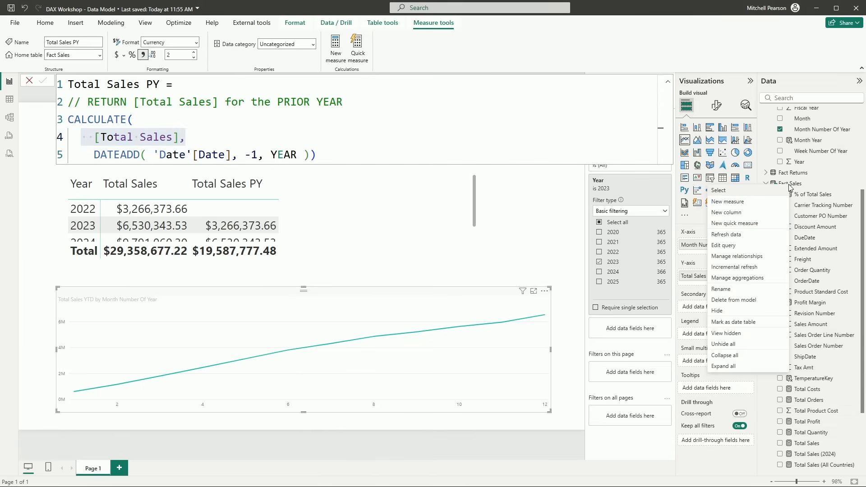
{"action": "left_click", "coordinate": [722, 203]}
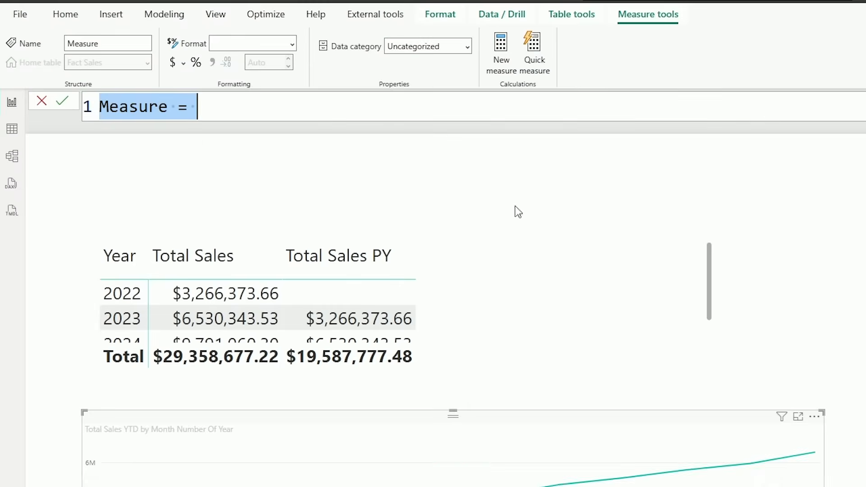
{"action": "left_click", "coordinate": [193, 91]}
{"action": "key", "text": "ctrl+a"}
{"action": "type", "text": "tOTAL"}
{"action": "key", "text": "BackSpace"}
{"action": "key", "text": "BackSpace"}
{"action": "key", "text": "BackSpace"}
{"action": "key", "text": "BackSpace"}
{"action": "key", "text": "BackSpace"}
{"action": "type", "text": "T"}
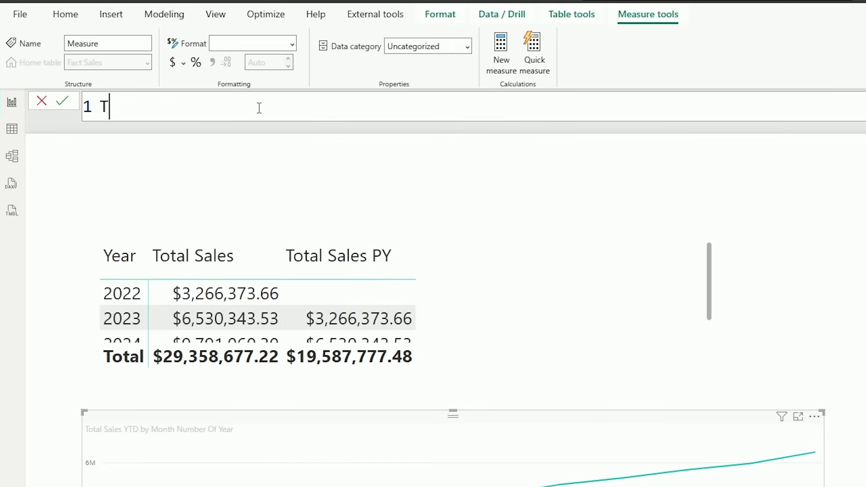
{"action": "type", "text": "otal Sales YTD PY ="}
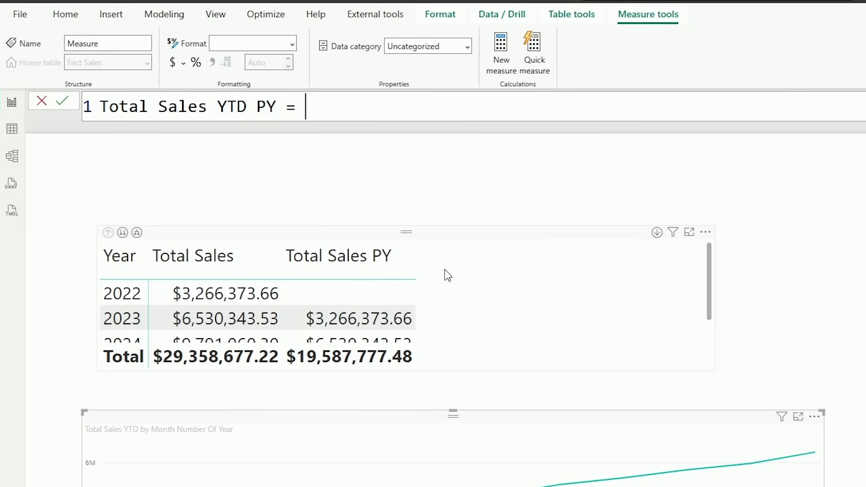
- Add the comment "// Return [YTD Sales] for the prior year" on the measure's second line
{"action": "key", "text": "shift+Return"}
{"action": "type", "text": "/"}
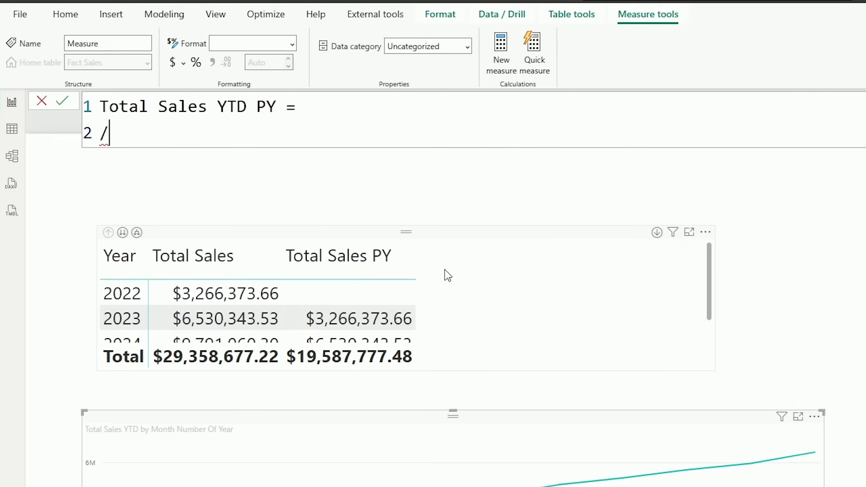
{"action": "type", "text": "/ Return (T"}
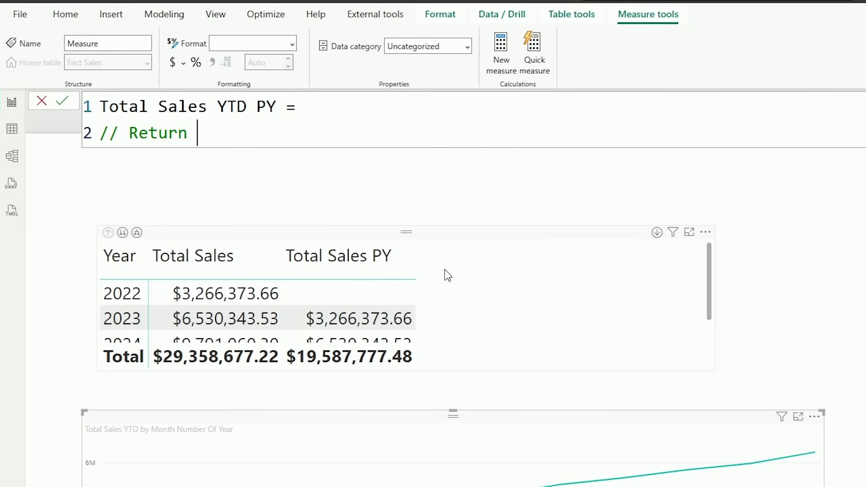
{"action": "key", "text": "BackSpace"}
{"action": "key", "text": "BackSpace"}
{"action": "type", "text": "[YTD Sales] "}
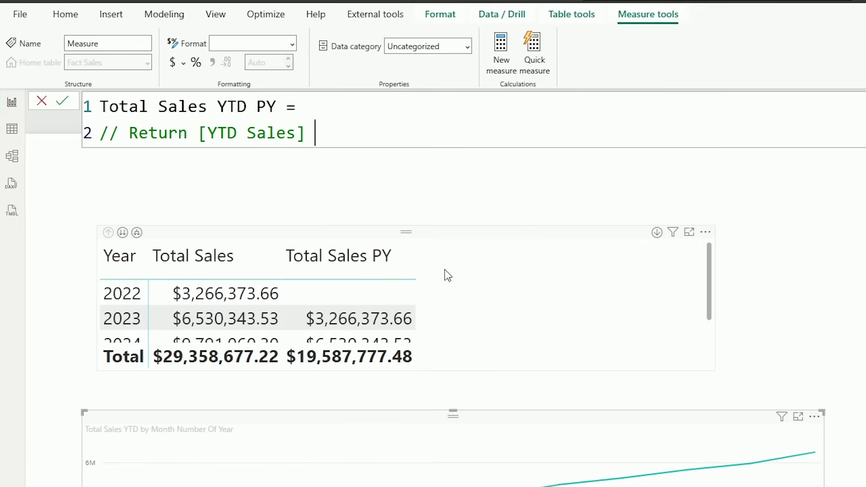
{"action": "type", "text": "for the prior year"}
- Begin a CALCULATE expression on a new line with [Total Sales YTD] as its first argument
{"action": "key", "text": "shift+Return"}
{"action": "type", "text": "CALCU"}
{"action": "key", "text": "Tab"}
{"action": "key", "text": "shift+Return"}
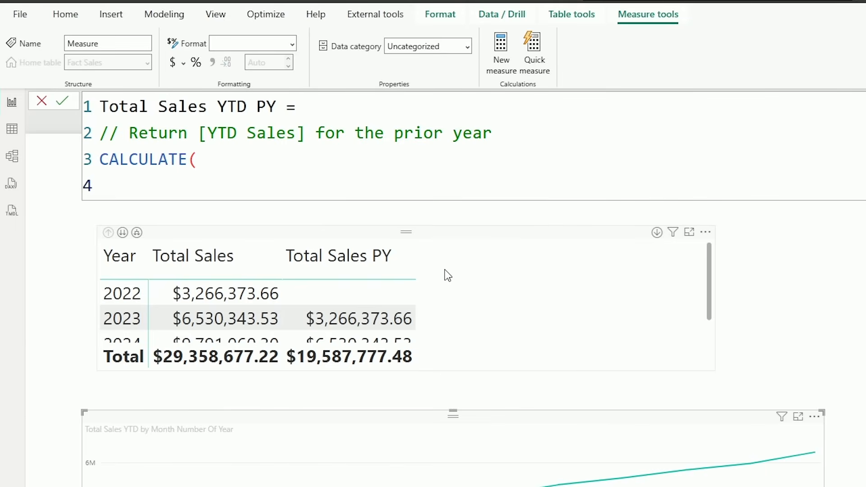
{"action": "type", "text": "[YTD"}
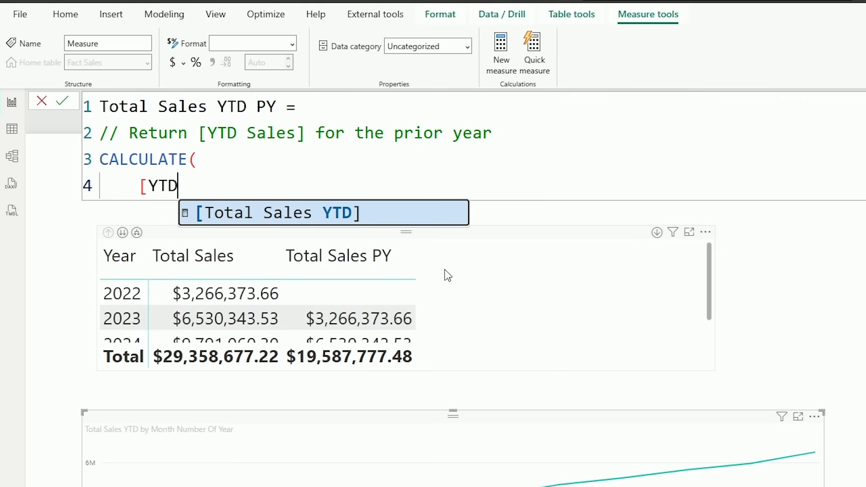
{"action": "key", "text": "Tab"}
{"action": "type", "text": ","}
- Complete CALCULATE with the filter DATEADD('Date'[Date], -1, YEAR) and commit the measure
{"action": "key", "text": "shift+Return"}
{"action": "type", "text": "DATEADD("}
{"action": "type", "text": "["}
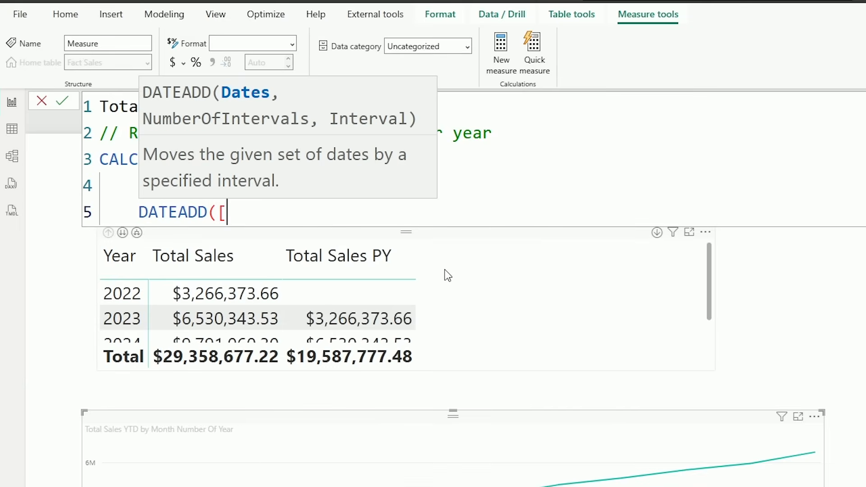
{"action": "key", "text": "BackSpace"}
{"action": "type", "text": "'Date'["}
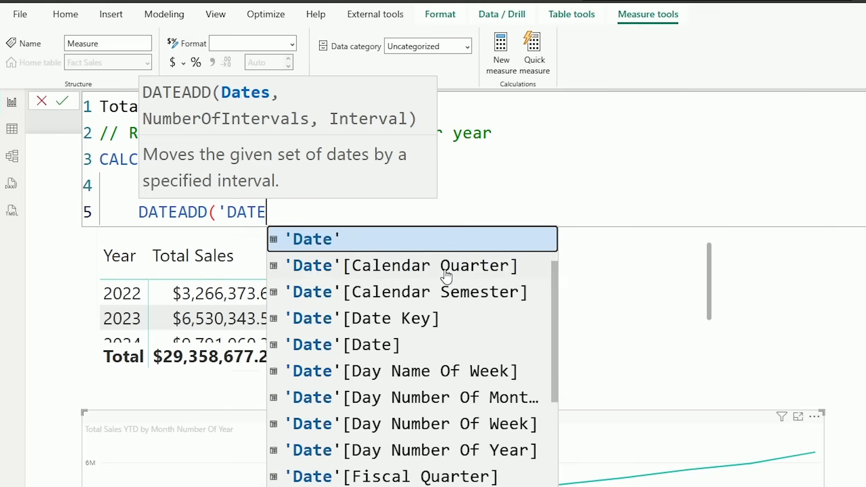
{"action": "type", "text": "Date], "}
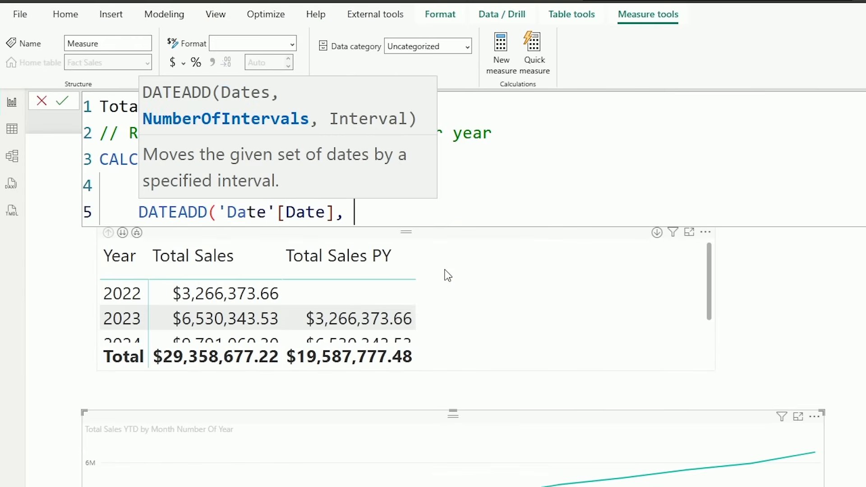
{"action": "type", "text": "-1, YEAR)"}
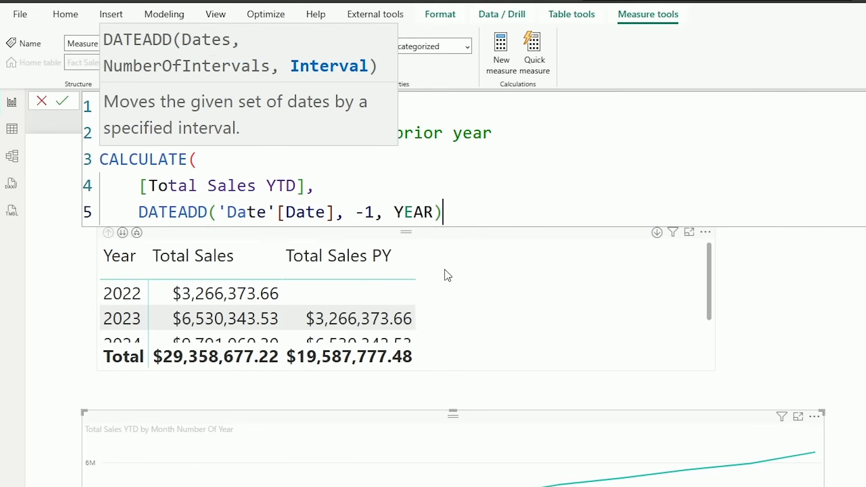
{"action": "type", "text": ")"}
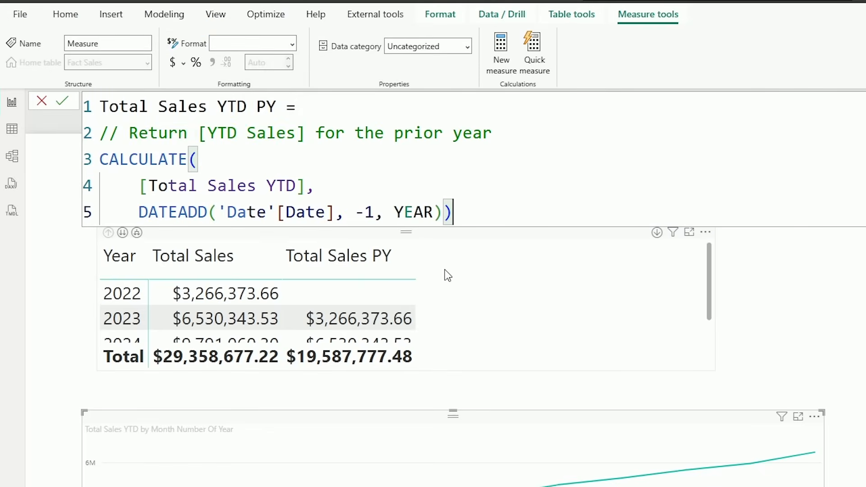
{"action": "key", "text": "Return"}
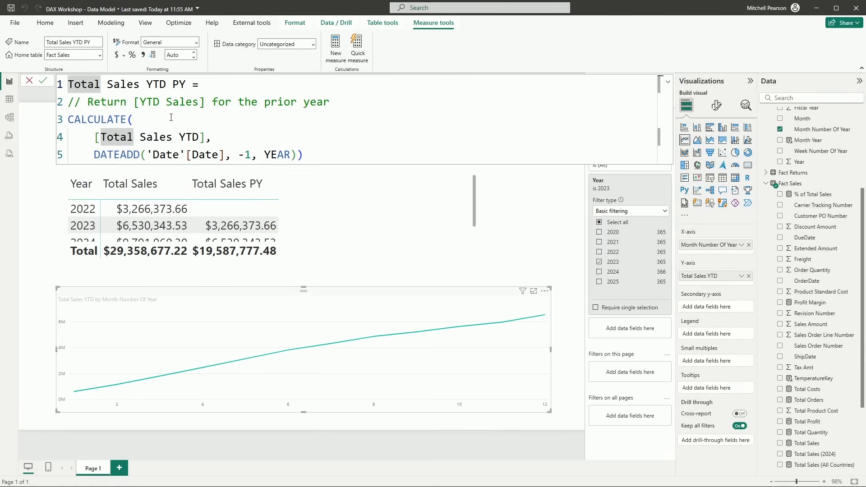
- Format Total Sales YTD PY as $ English (United States) currency and add it to the line chart
{"action": "left_click", "coordinate": [125, 56]}
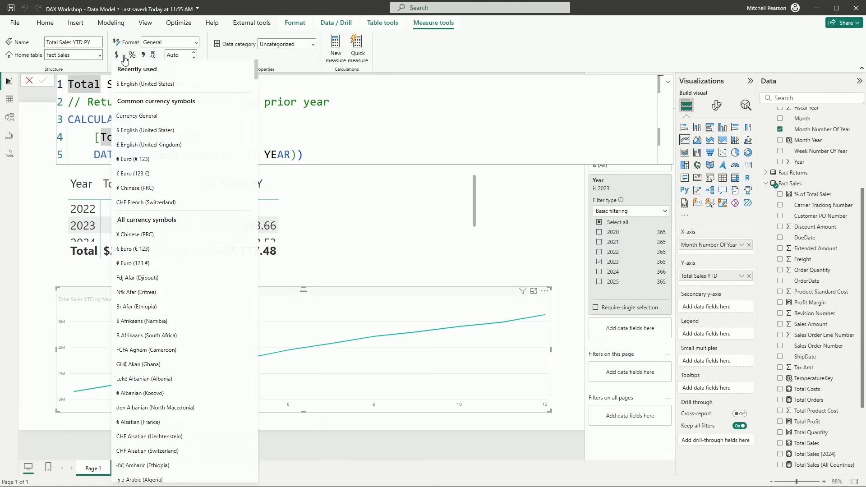
{"action": "left_click", "coordinate": [131, 84]}
{"action": "scroll", "coordinate": [828, 413], "scroll_direction": "down", "scroll_amount": 4}
{"action": "left_click_drag", "start_coordinate": [820, 430], "coordinate": [359, 364]}
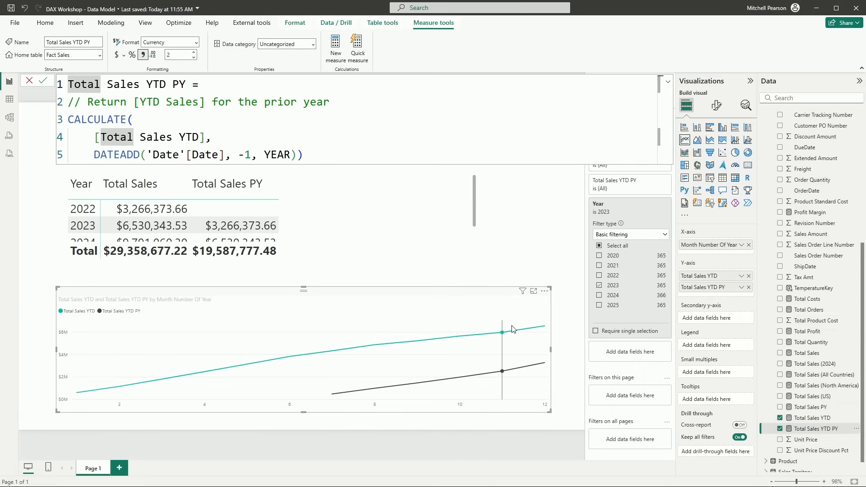
- Switch the line chart's Year filter to 2024 and compare the two year-to-date lines
{"action": "left_click", "coordinate": [604, 296]}
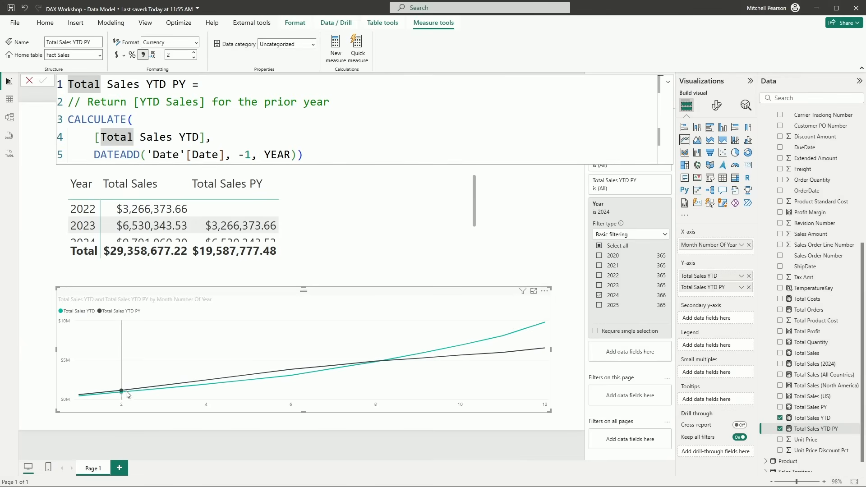
{"action": "mouse_move", "coordinate": [300, 370]}
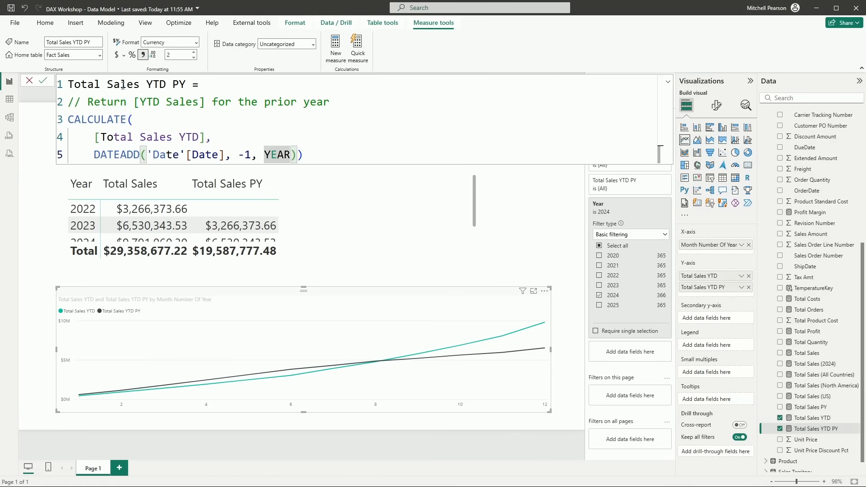
- Review the PY suffix and the YEAR interval in the Total Sales YTD PY formula, and collapse the formula to one line
{"action": "double_click", "coordinate": [173, 85]}
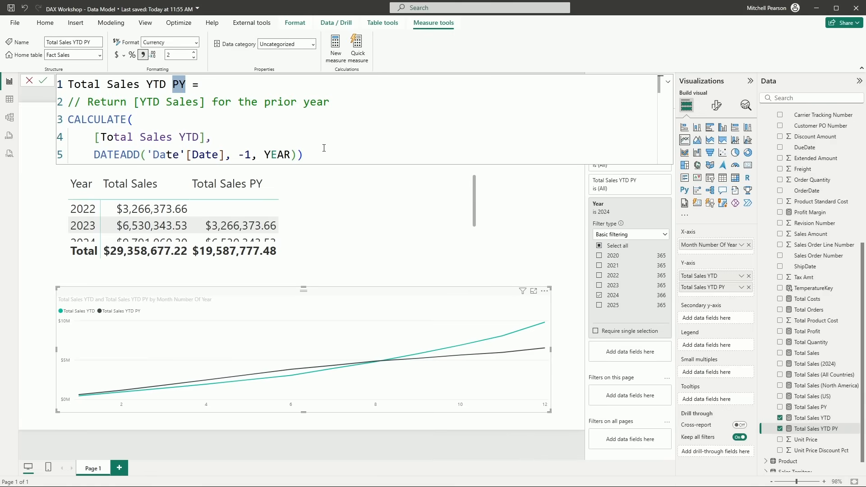
{"action": "left_click", "coordinate": [266, 154]}
{"action": "double_click", "coordinate": [273, 155]}
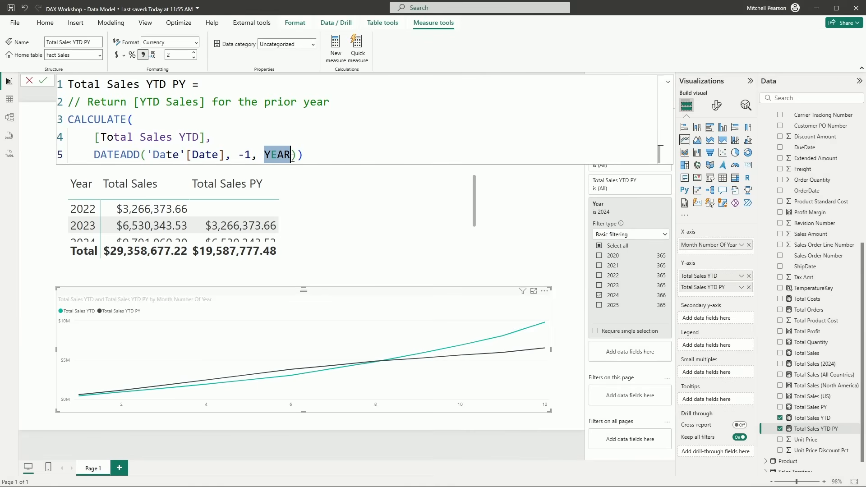
{"action": "left_click", "coordinate": [668, 85]}
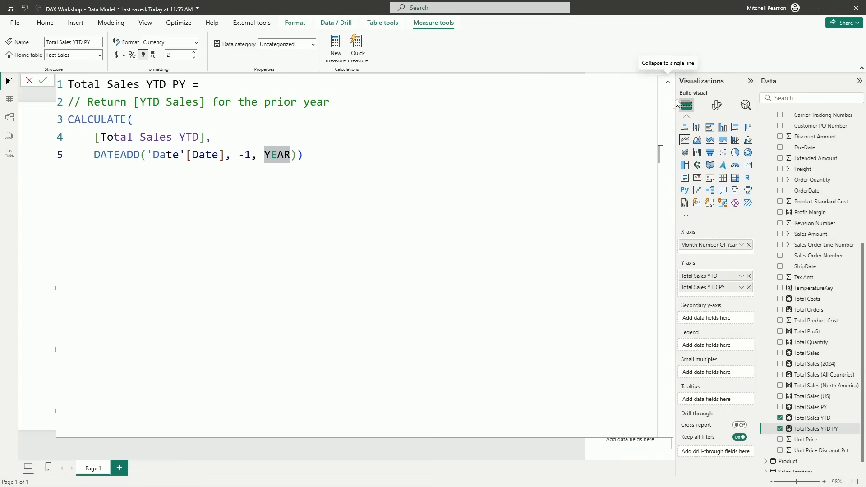
{"action": "left_click", "coordinate": [669, 84]}
- Create a new measure in Fact Sales named Total Sales PM and start its definition on a new line
{"action": "scroll", "coordinate": [825, 275], "scroll_direction": "up", "scroll_amount": 5}
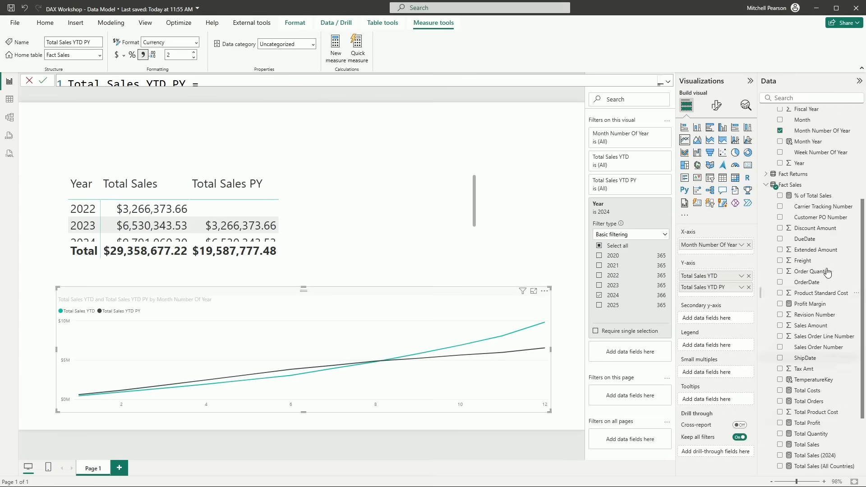
{"action": "right_click", "coordinate": [790, 319]}
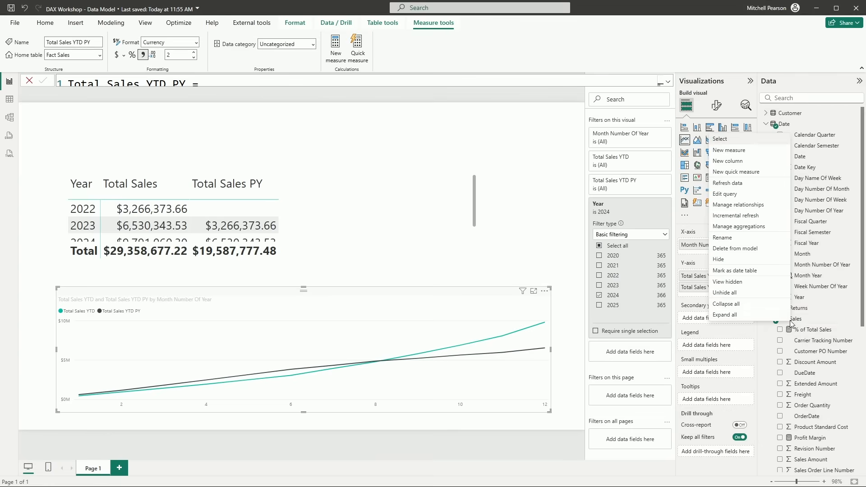
{"action": "left_click", "coordinate": [721, 152]}
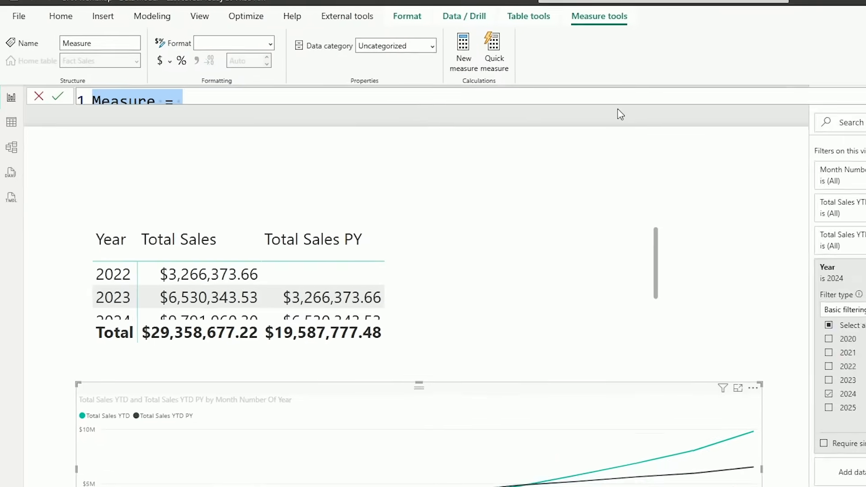
{"action": "left_click", "coordinate": [590, 101]}
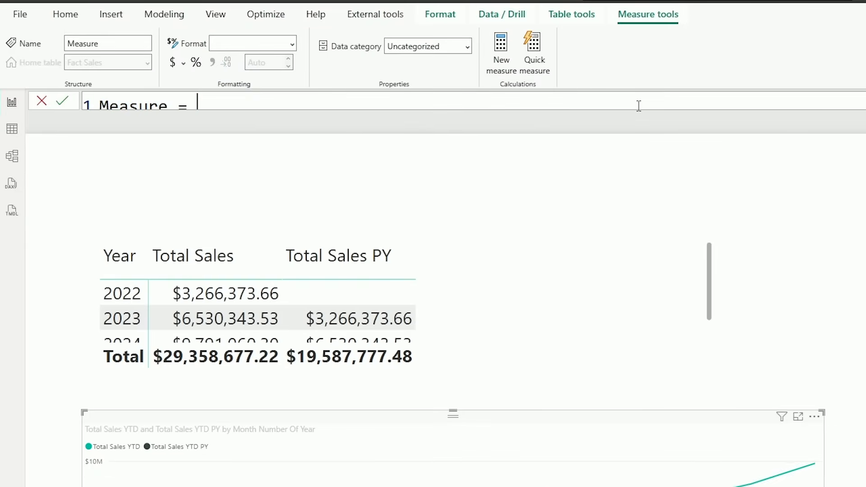
{"action": "left_click_drag", "start_coordinate": [221, 110], "coordinate": [94, 118]}
{"action": "type", "text": "tOTA"}
{"action": "key", "text": "BackSpace"}
{"action": "key", "text": "BackSpace"}
{"action": "key", "text": "BackSpace"}
{"action": "key", "text": "BackSpace"}
{"action": "type", "text": "Total Sales "}
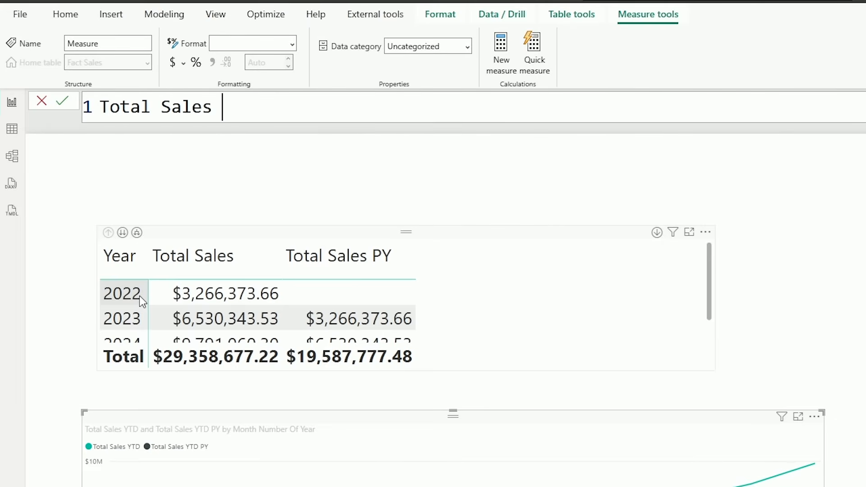
{"action": "type", "text": "PM ="}
{"action": "key", "text": "shift+Return"}
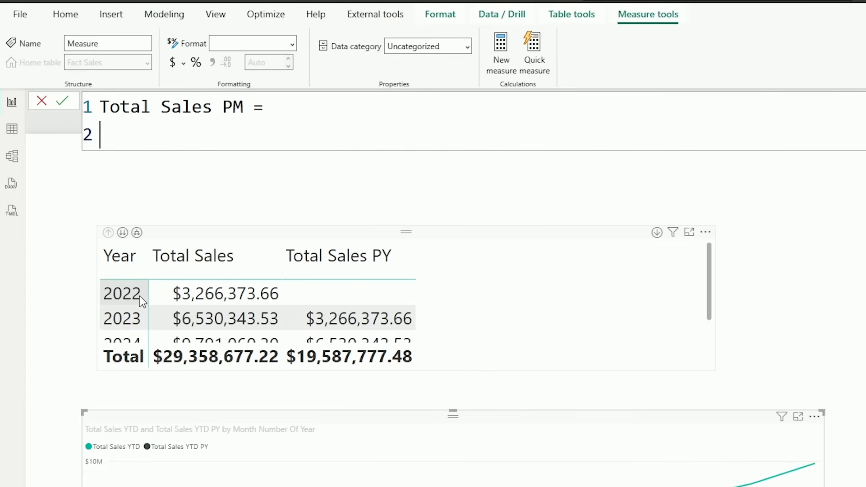
- Add the comment line "// Return [Total Sales] for the Prior Month" to the measure
{"action": "type", "text": "// Retur"}
{"action": "key", "text": "BackSpace"}
{"action": "type", "text": "urn [Total Sa"}
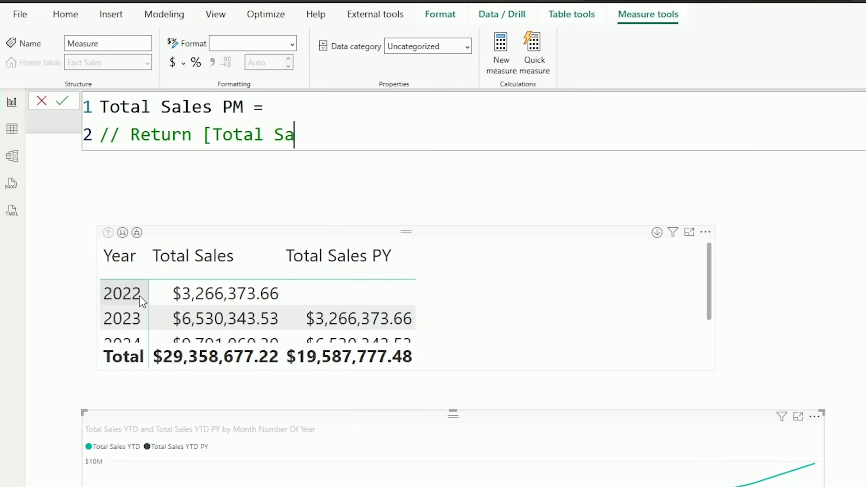
{"action": "type", "text": "les] for the "}
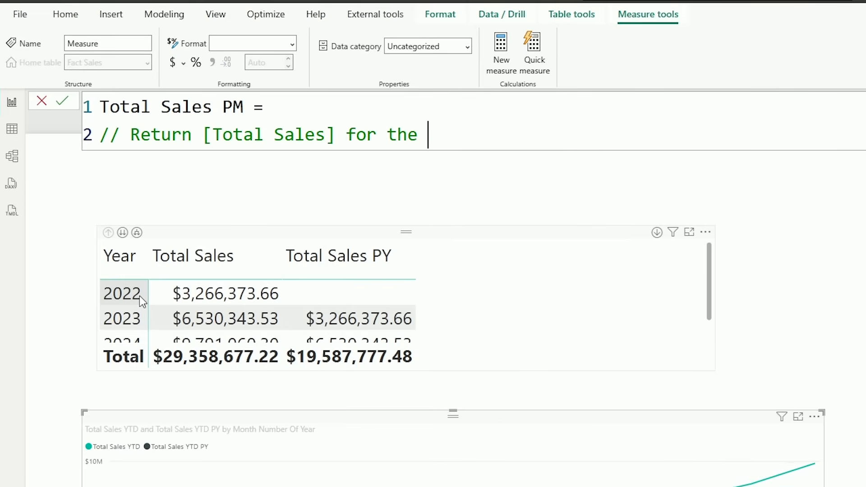
{"action": "type", "text": "Prior Month"}
{"action": "key", "text": "shift+Return"}
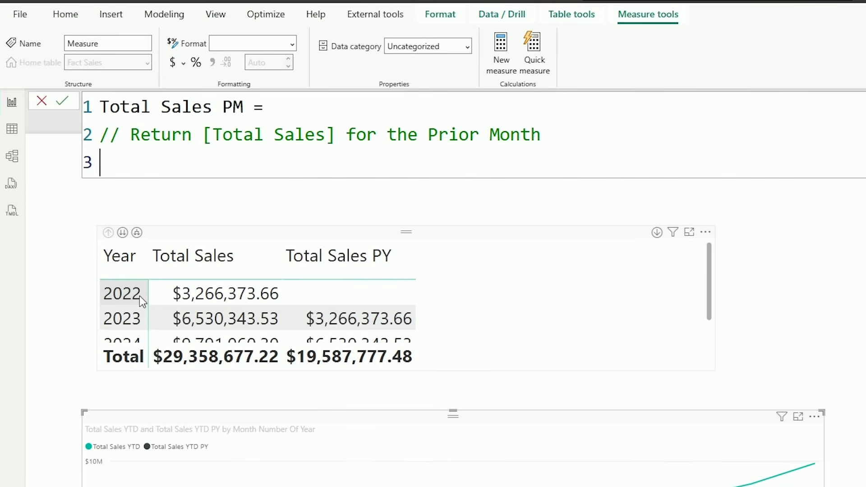
- Start a CALCULATE function below the comment with [Total Sales] as its expression on a separate line
{"action": "type", "text": "ca"}
{"action": "key", "text": "Tab"}
{"action": "key", "text": "shift+Return"}
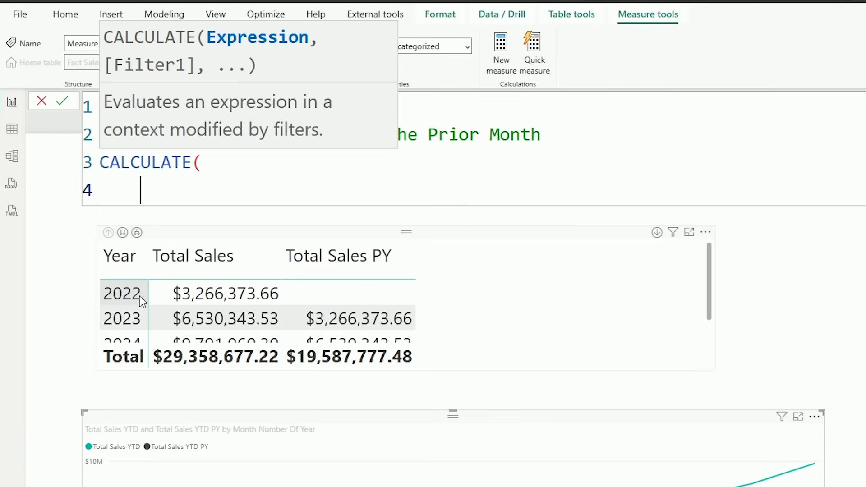
{"action": "type", "text": "["}
{"action": "key", "text": "BackSpace"}
{"action": "type", "text": "[total"}
{"action": "key", "text": "Down"}
{"action": "key", "text": "Down"}
{"action": "key", "text": "Down"}
{"action": "key", "text": "Down"}
{"action": "key", "text": "Down"}
{"action": "key", "text": "Down"}
{"action": "key", "text": "Down"}
{"action": "key", "text": "Down"}
{"action": "key", "text": "Down"}
{"action": "key", "text": "Down"}
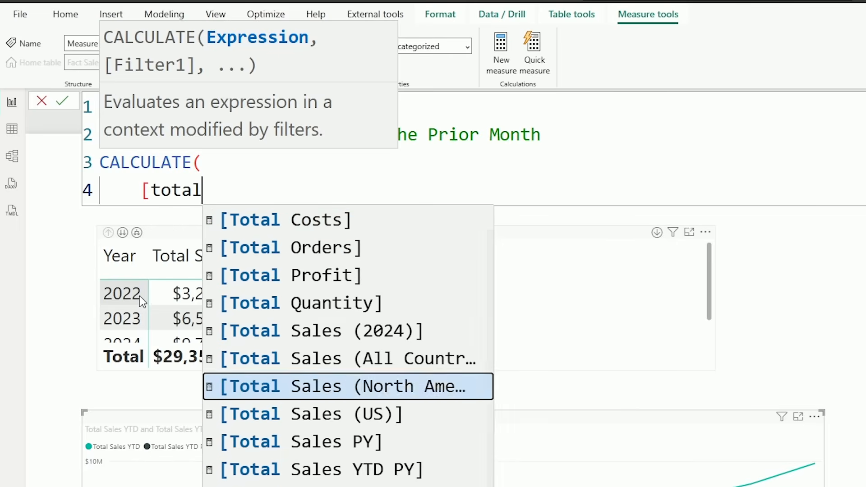
{"action": "key", "text": "Tab"}
{"action": "type", "text": ","}
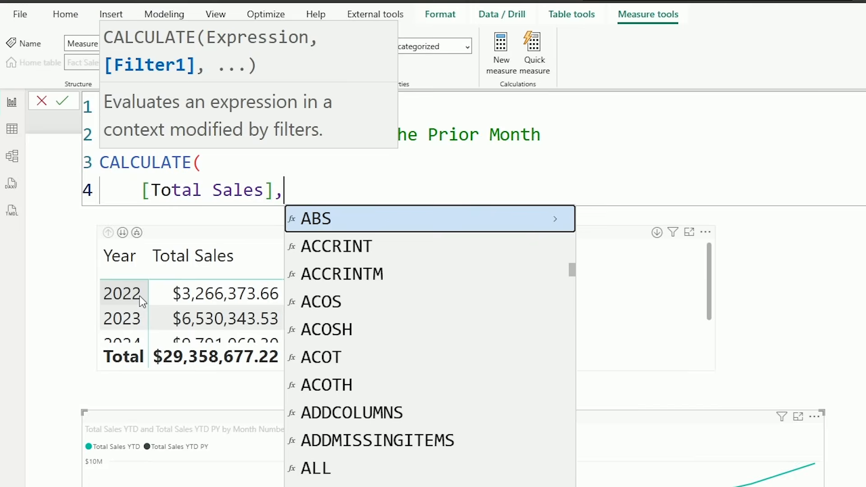
- Complete CALCULATE with the filter DATEADD('Date'[Date], -1, MONTH) on its own line and commit the measure
{"action": "key", "text": "shift+Return"}
{"action": "type", "text": "dateadd"}
{"action": "key", "text": "Tab"}
{"action": "type", "text": "'dates"}
{"action": "key", "text": "BackSpace"}
{"action": "key", "text": "Tab"}
{"action": "type", "text": "[d"}
{"action": "key", "text": "Tab"}
{"action": "type", "text": ", -1"}
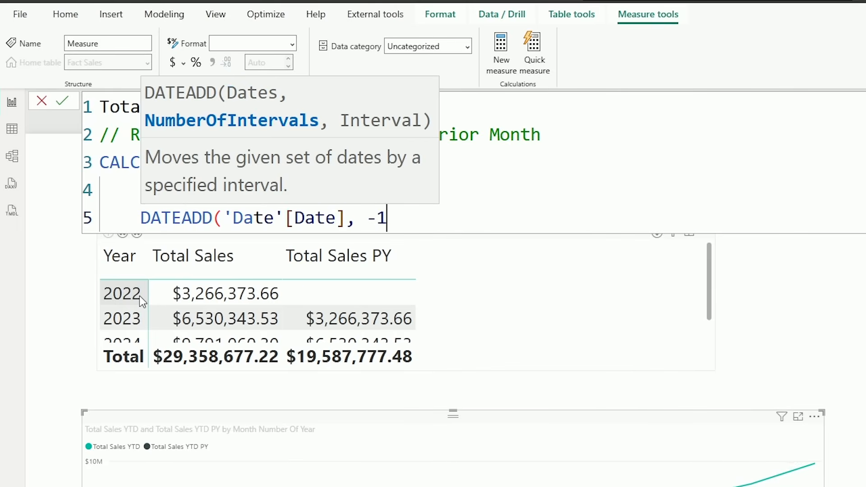
{"action": "type", "text": ", month"}
{"action": "key", "text": "Tab"}
{"action": "type", "text": ")"}
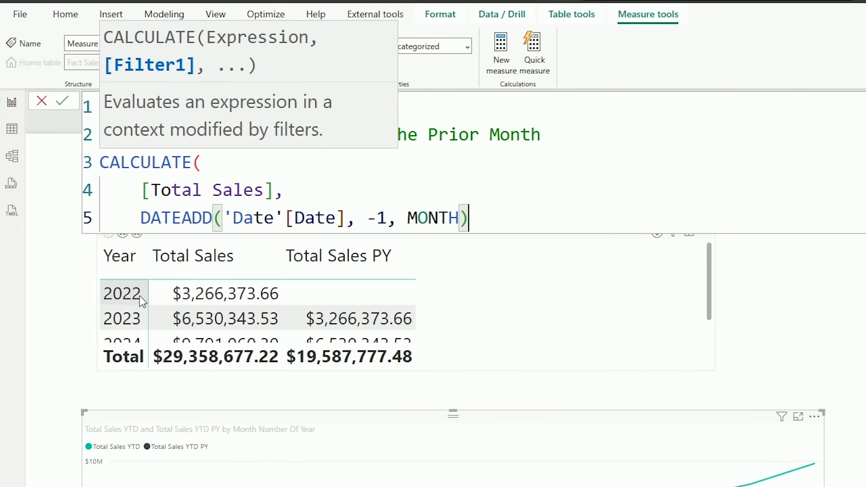
{"action": "type", "text": " )"}
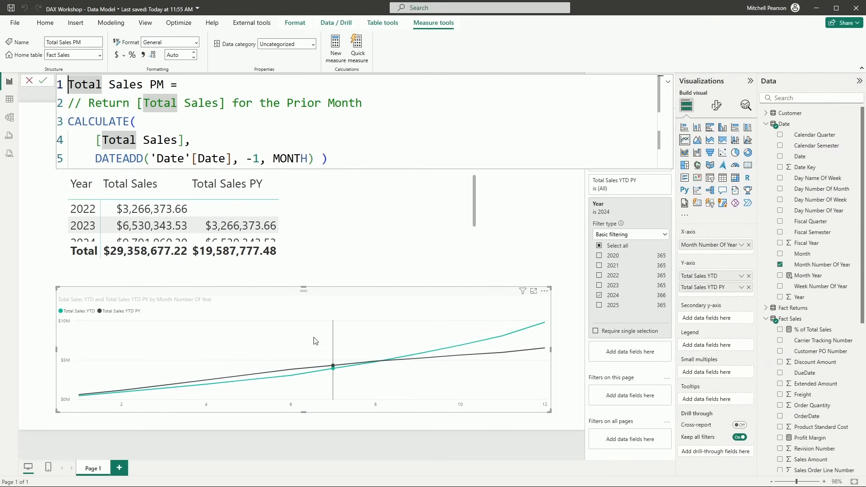
- Delete the year-to-date line chart and enlarge the sales matrix into the freed space
{"action": "key", "text": "Delete"}
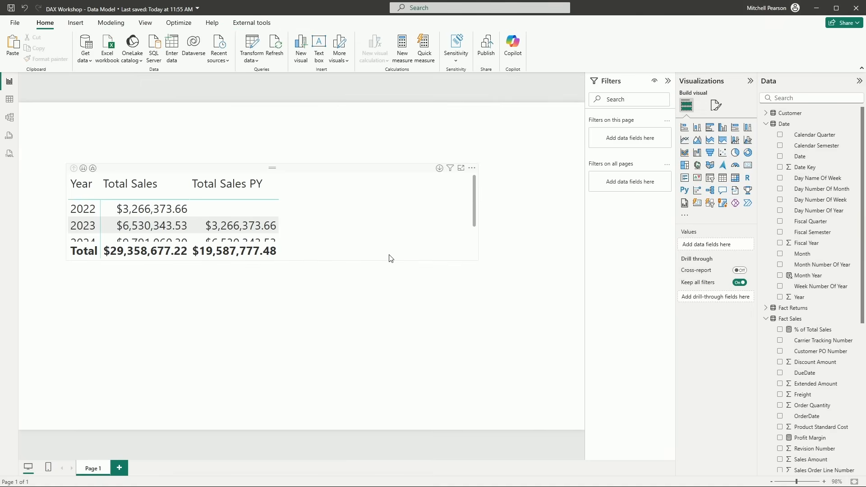
{"action": "left_click", "coordinate": [451, 259]}
{"action": "left_click_drag", "start_coordinate": [476, 258], "coordinate": [499, 379]}
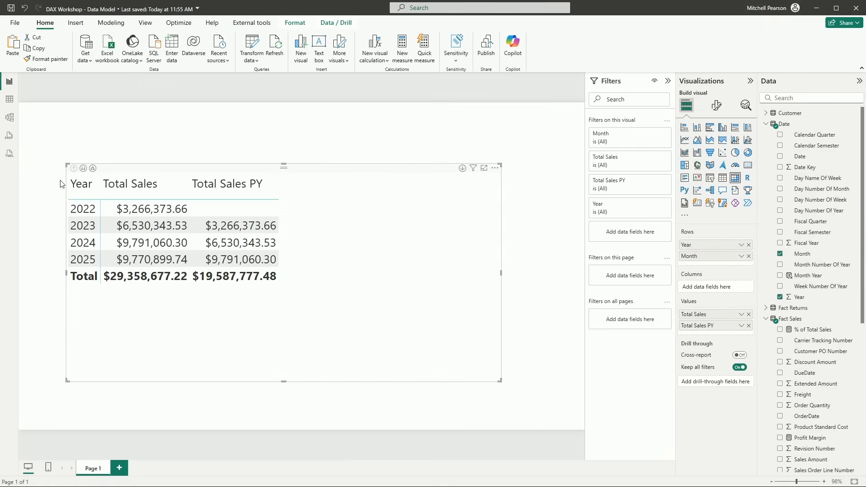
- Expand the matrix from years down to months and replace Total Sales PY with Total Sales PM in its values
{"action": "left_click", "coordinate": [92, 168]}
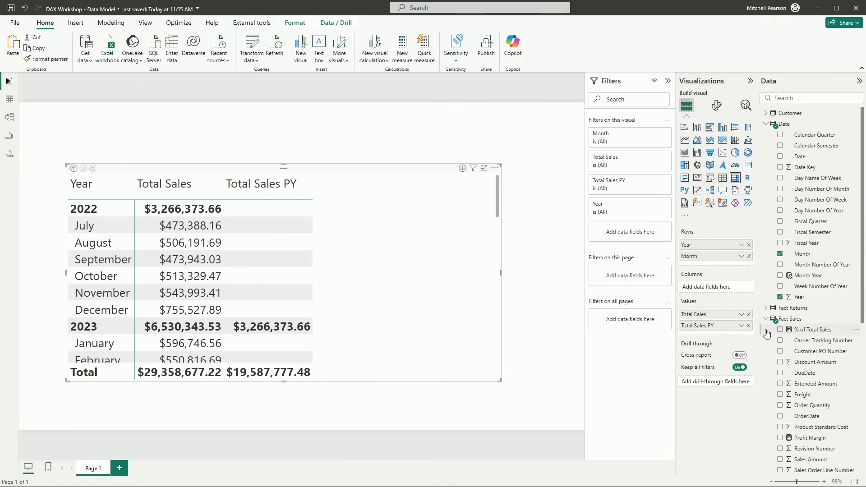
{"action": "left_click", "coordinate": [749, 325]}
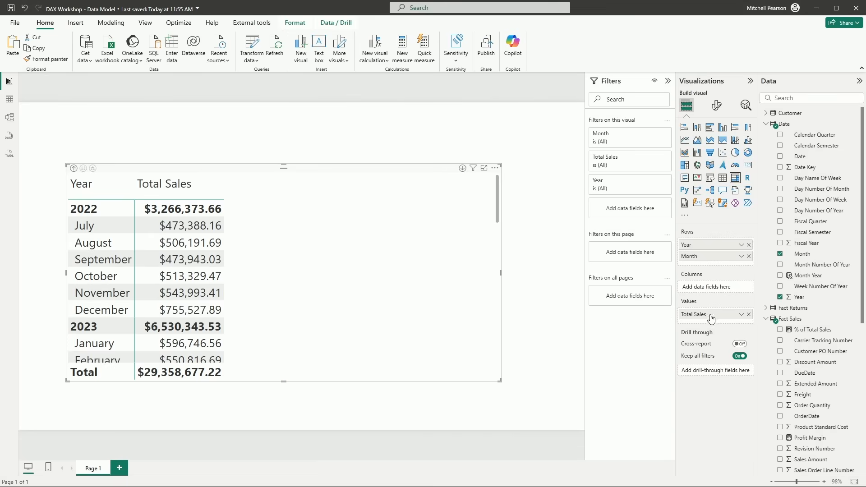
{"action": "scroll", "coordinate": [807, 361], "scroll_direction": "down", "scroll_amount": 1}
{"action": "scroll", "coordinate": [804, 349], "scroll_direction": "up", "scroll_amount": 1}
{"action": "scroll", "coordinate": [807, 345], "scroll_direction": "down", "scroll_amount": 4}
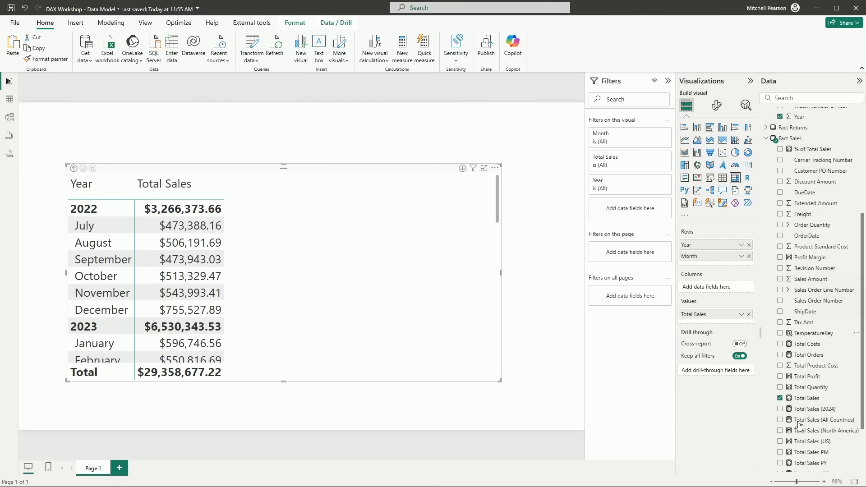
{"action": "scroll", "coordinate": [818, 419], "scroll_direction": "down", "scroll_amount": 1}
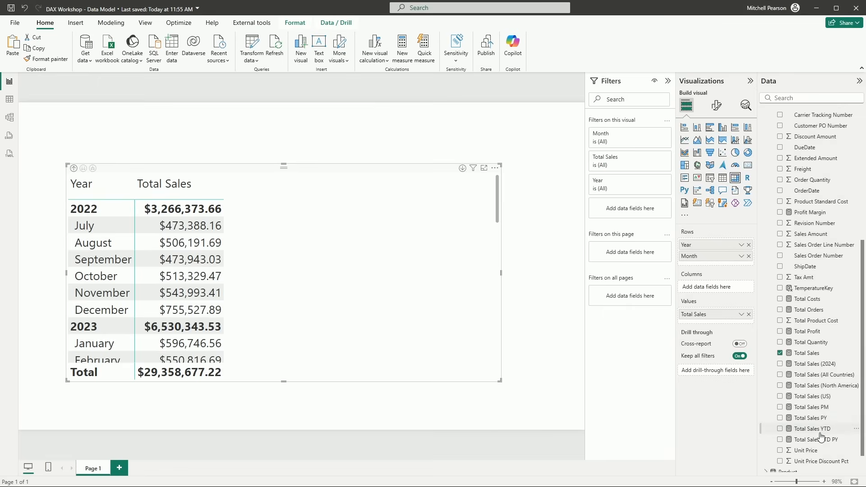
{"action": "left_click", "coordinate": [812, 407]}
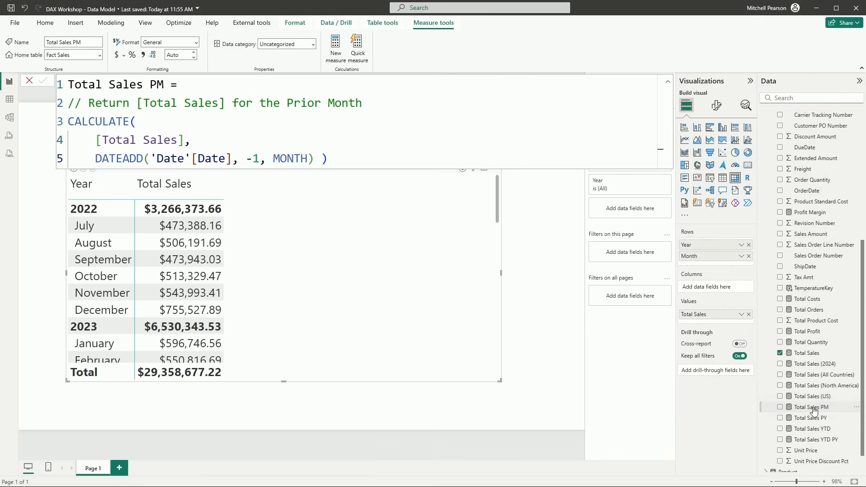
{"action": "left_click_drag", "start_coordinate": [807, 407], "coordinate": [279, 302]}
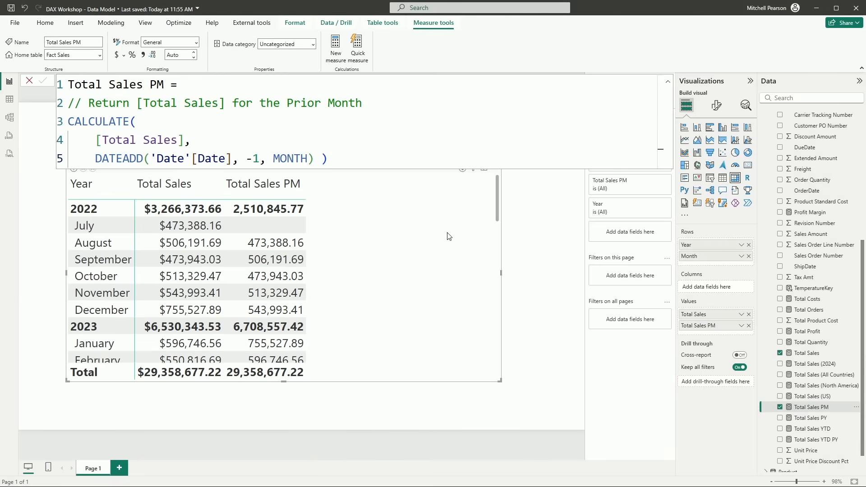
- Create a new measure in Fact Sales named Total Sales MOM Growth % and start its definition on a new line
{"action": "scroll", "coordinate": [790, 279], "scroll_direction": "up", "scroll_amount": 2}
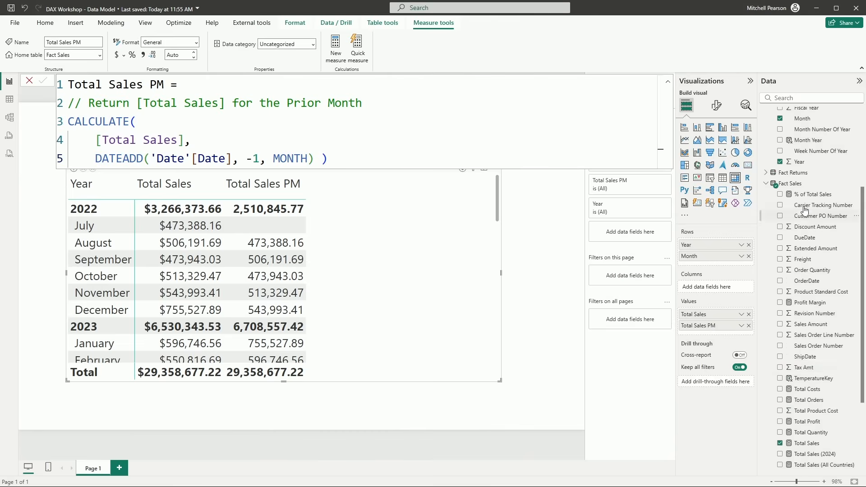
{"action": "right_click", "coordinate": [790, 189]}
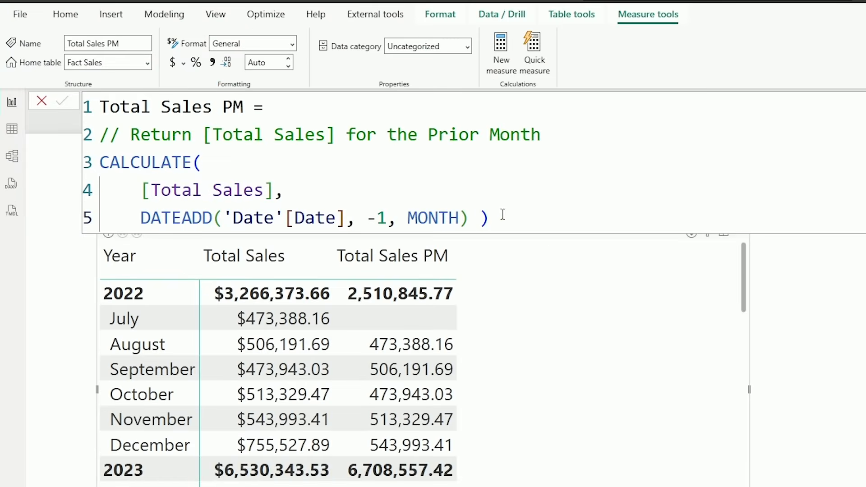
{"action": "type", "text": "Total Sales MOM Gr"}
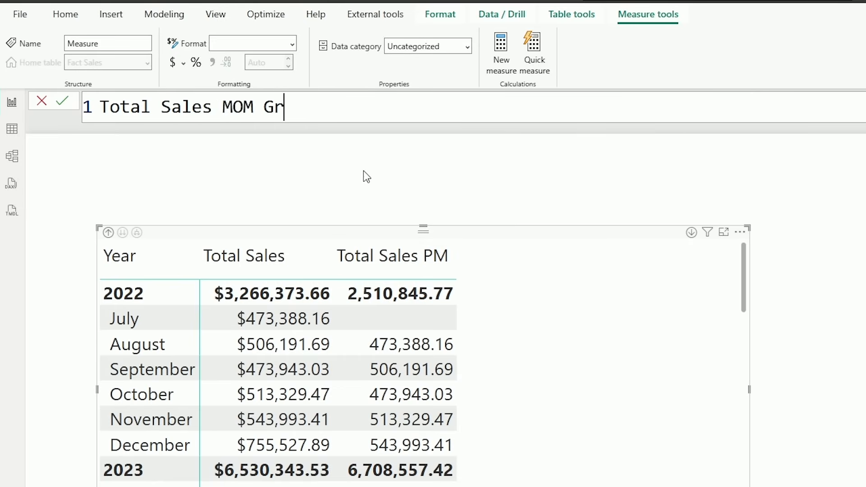
{"action": "type", "text": "owth % ="}
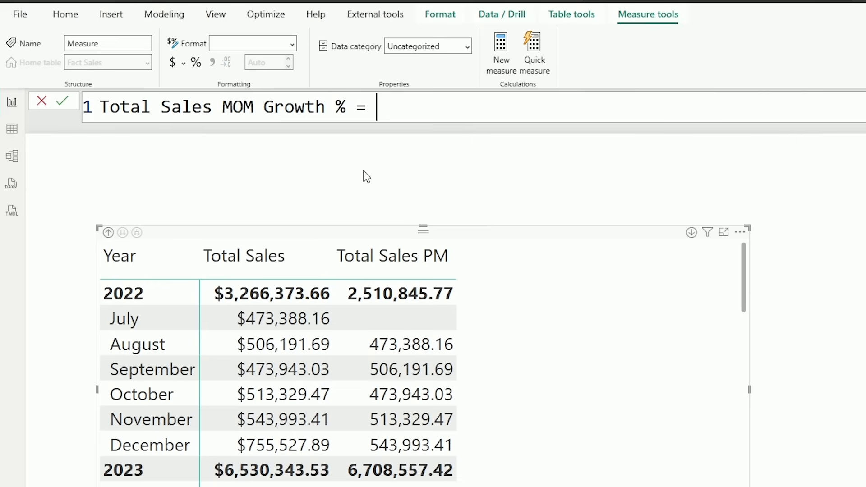
{"action": "key", "text": "shift+Return"}
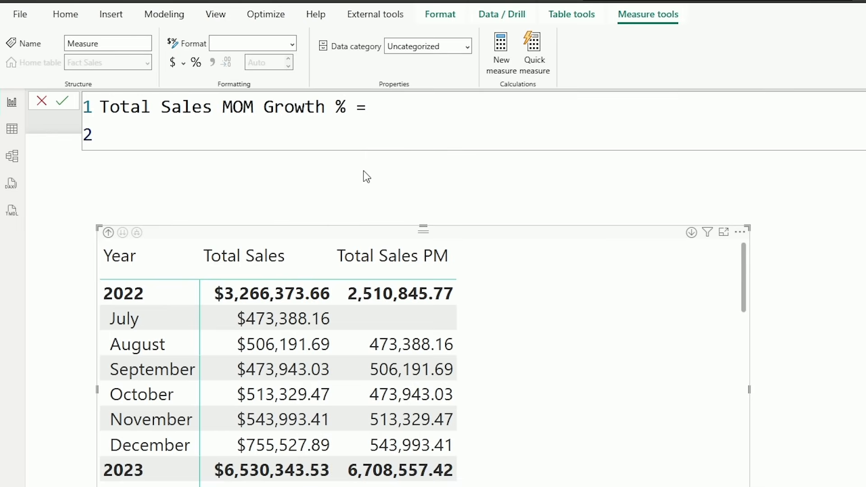
- Start a DIVIDE function with [Total Sales] - [Total Sales PM] as the numerator on its own line
{"action": "type", "text": "DIVIDE("}
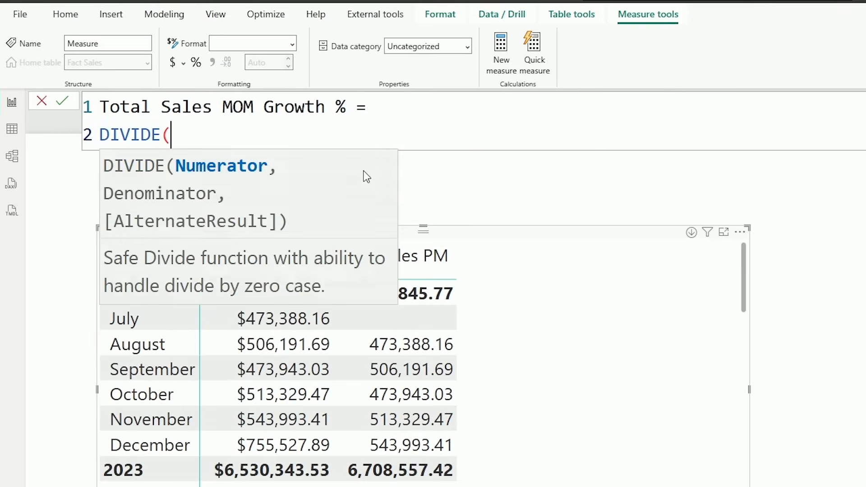
{"action": "key", "text": "shift+Return"}
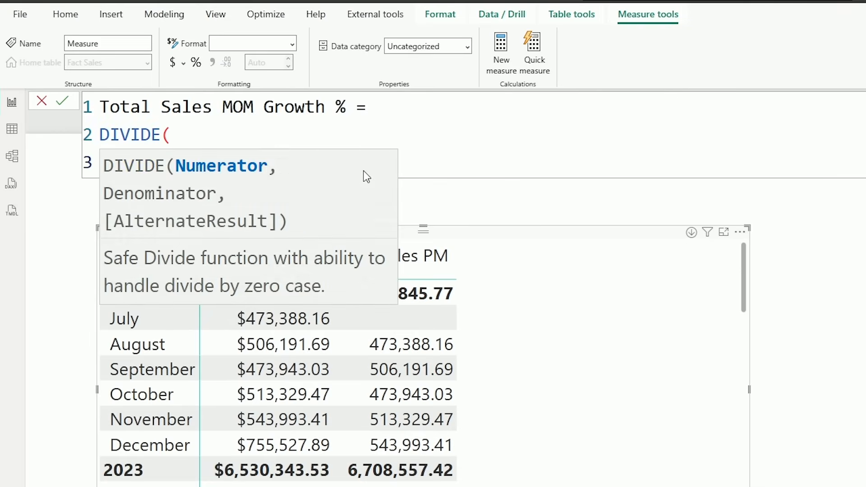
{"action": "type", "text": "["}
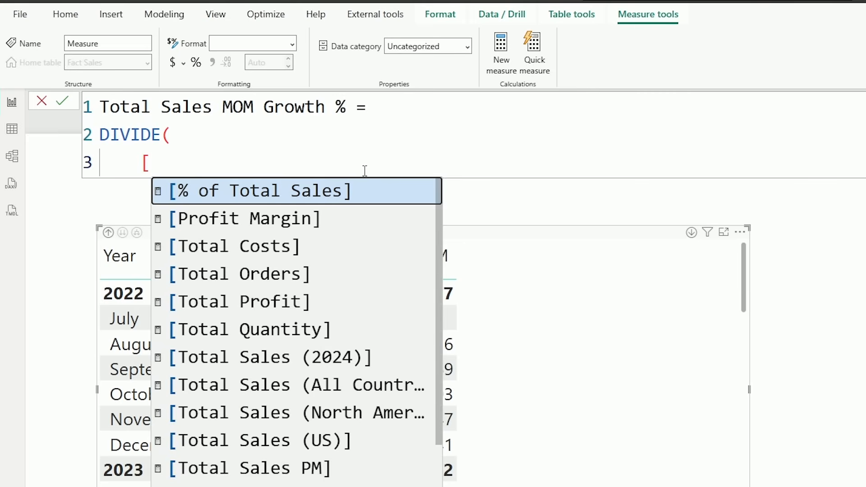
{"action": "type", "text": "TOTAL"}
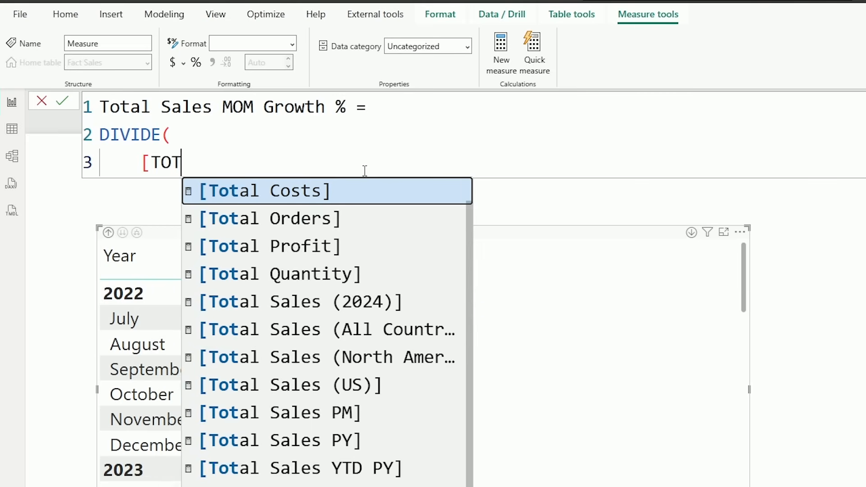
{"action": "key", "text": "Down"}
{"action": "key", "text": "Down"}
{"action": "key", "text": "Down"}
{"action": "key", "text": "Down"}
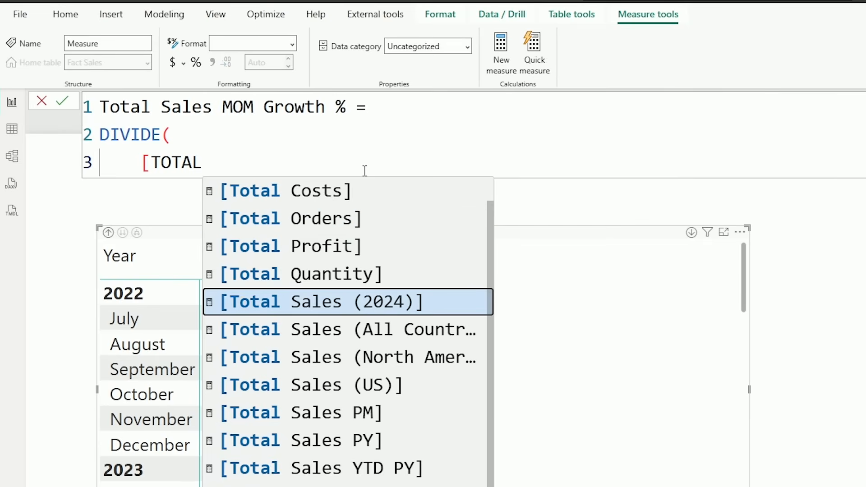
{"action": "type", "text": "SA"}
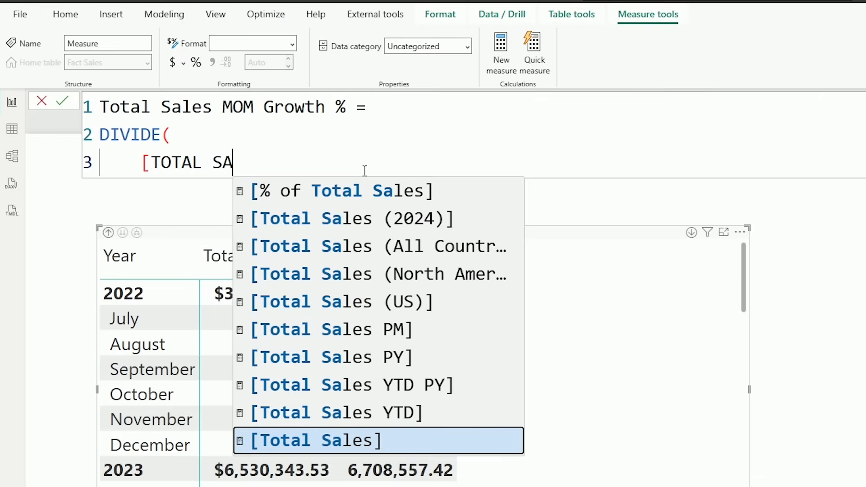
{"action": "key", "text": "Tab"}
{"action": "type", "text": "-"}
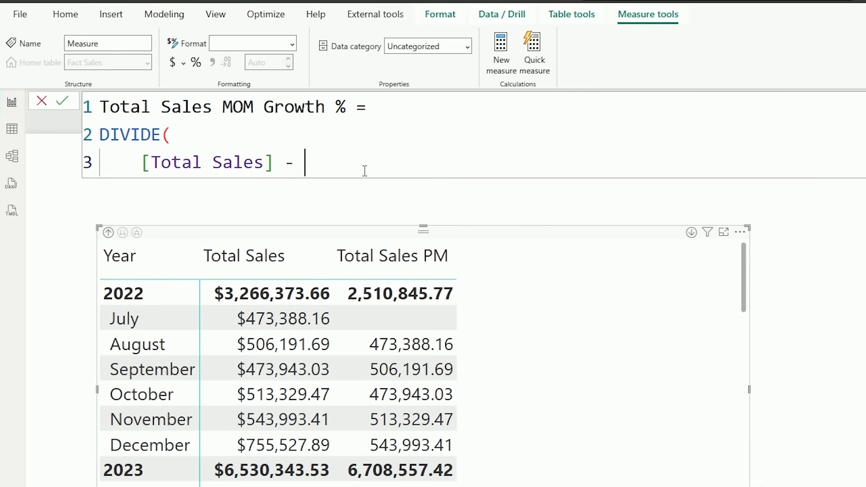
{"action": "type", "text": " [TOTAL SALES"}
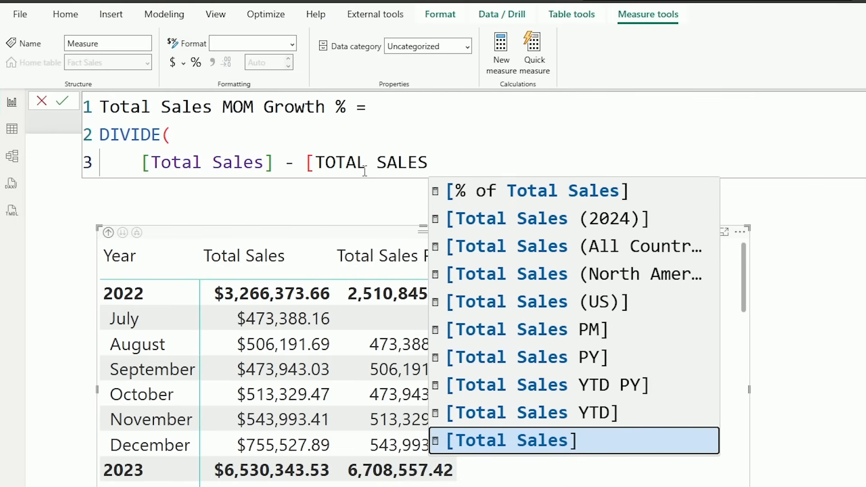
{"action": "type", "text": " PM"}
{"action": "key", "text": "Tab"}
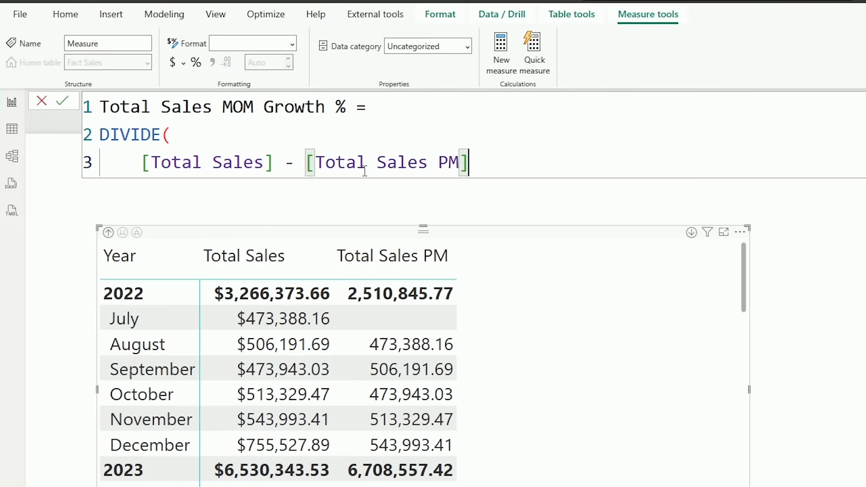
- Begin the denominator argument of DIVIDE as a measure reference on a new line
{"action": "type", "text": ","}
{"action": "key", "text": "shift+Return"}
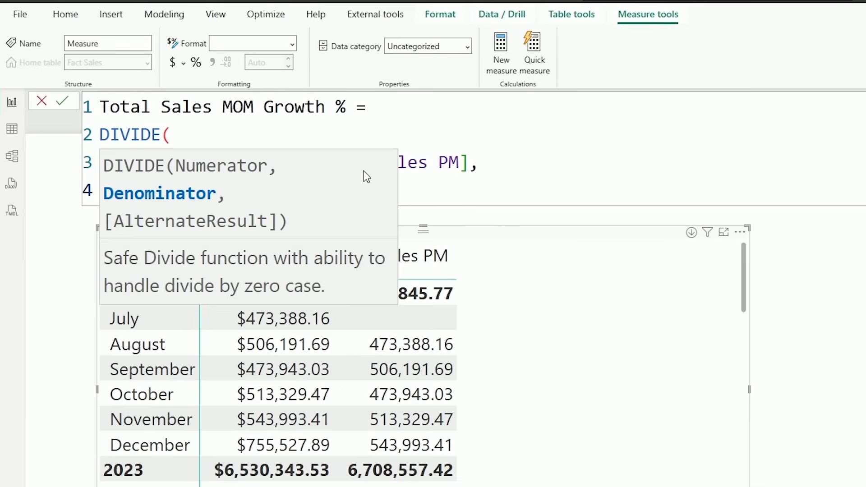
{"action": "type", "text": "["}
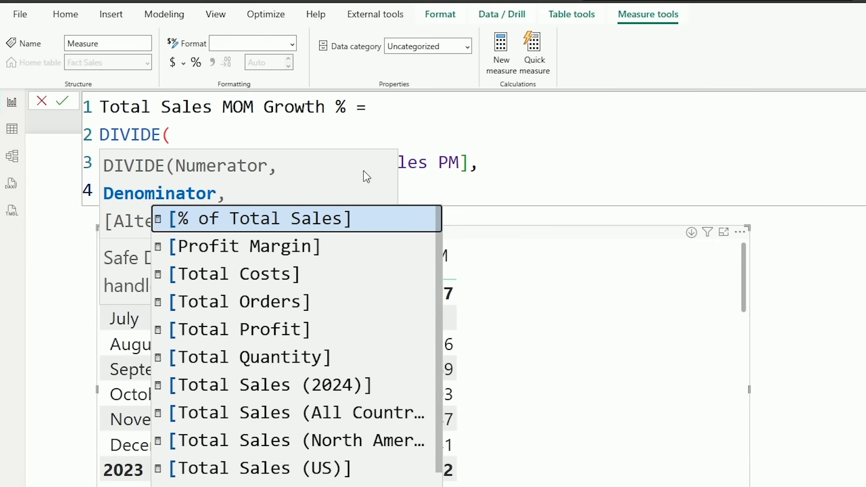
- Complete the Total Sales MOM Growth % measure with [Total Sales PM] as the DIVIDE denominator and format it as a percentage
{"action": "type", "text": "pm"}
{"action": "key", "text": "Tab"}
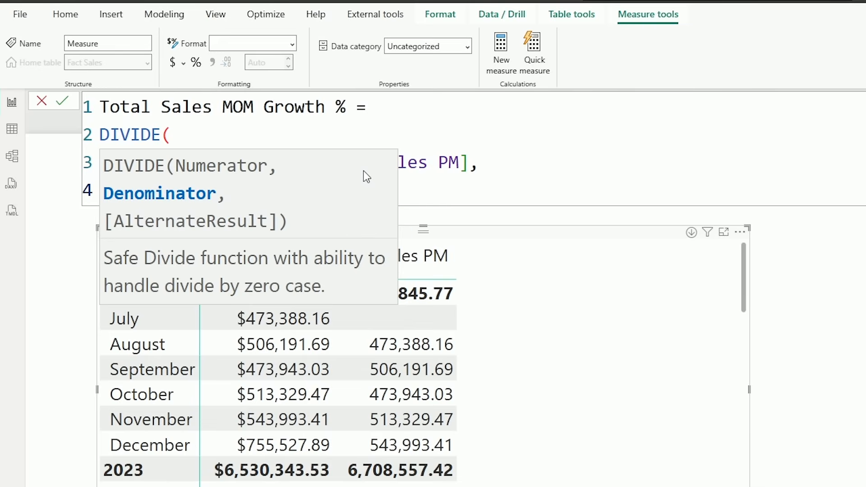
{"action": "type", "text": ")"}
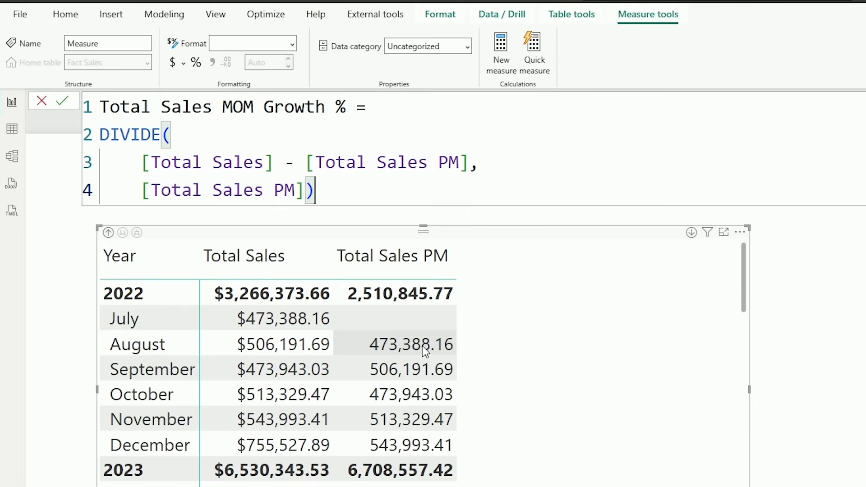
{"action": "left_click", "coordinate": [396, 212]}
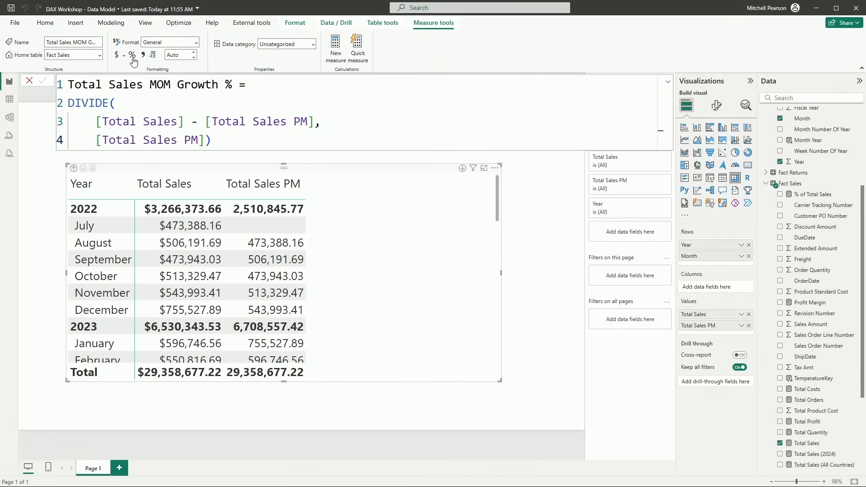
{"action": "left_click", "coordinate": [132, 55]}
- Add the Total Sales MOM Growth % measure to the matrix's values
{"action": "scroll", "coordinate": [802, 275], "scroll_direction": "down", "scroll_amount": 3}
{"action": "scroll", "coordinate": [804, 288], "scroll_direction": "down", "scroll_amount": 1}
{"action": "left_click_drag", "start_coordinate": [821, 407], "coordinate": [360, 316]}
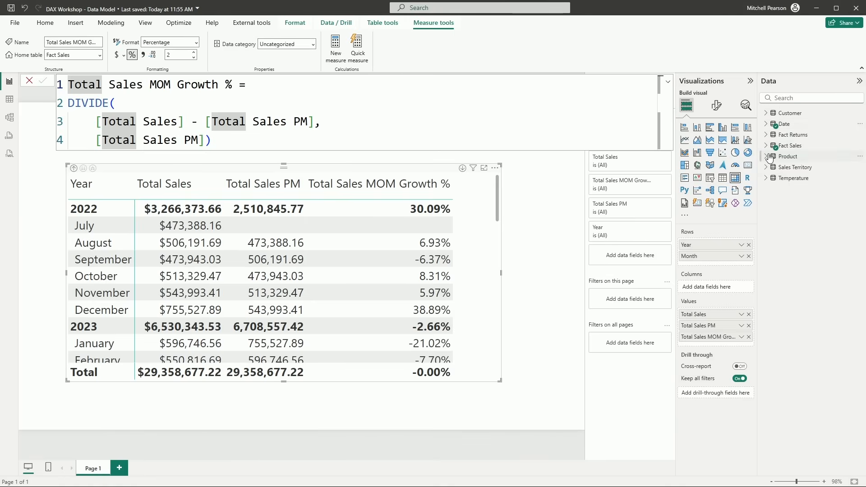
- Switch to the model view, collapse the Customer and Date tables, and list the Fact Sales table's fields
{"action": "left_click", "coordinate": [766, 145]}
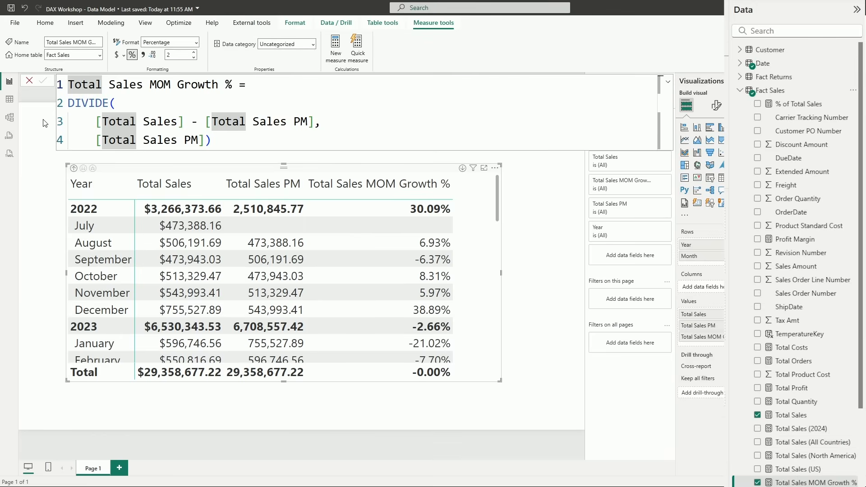
{"action": "left_click", "coordinate": [10, 118]}
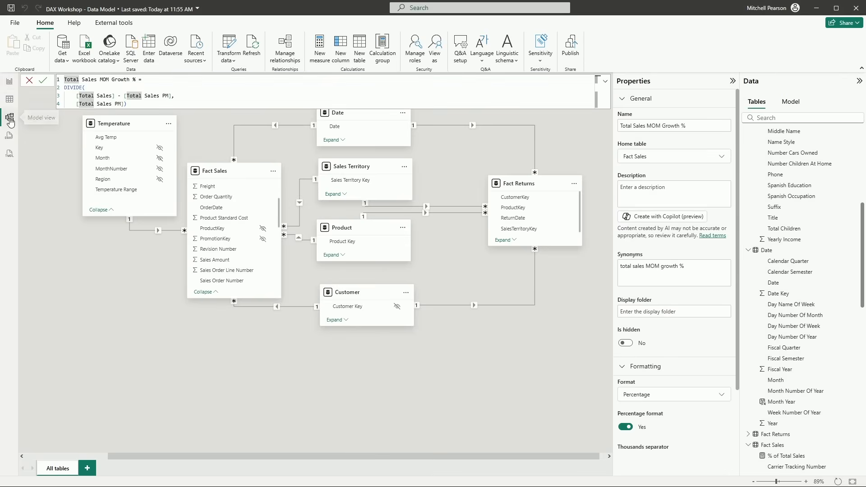
{"action": "left_click", "coordinate": [556, 350]}
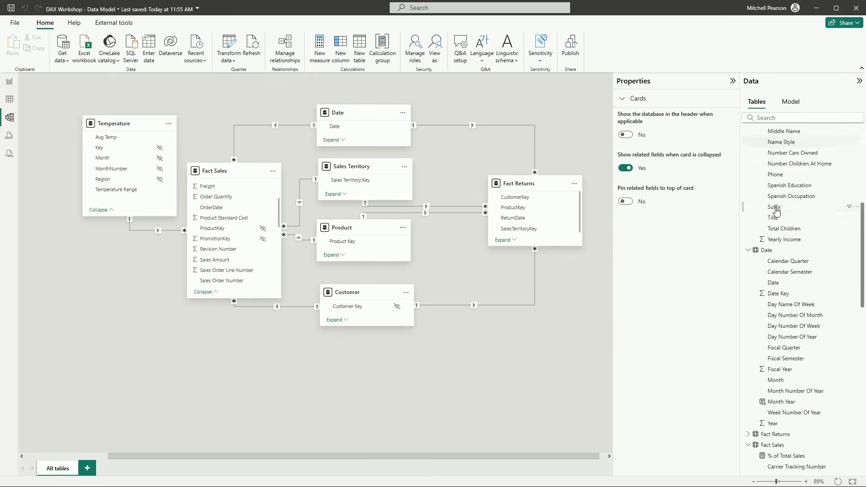
{"action": "scroll", "coordinate": [752, 154], "scroll_direction": "up", "scroll_amount": 5}
{"action": "left_click", "coordinate": [749, 133]}
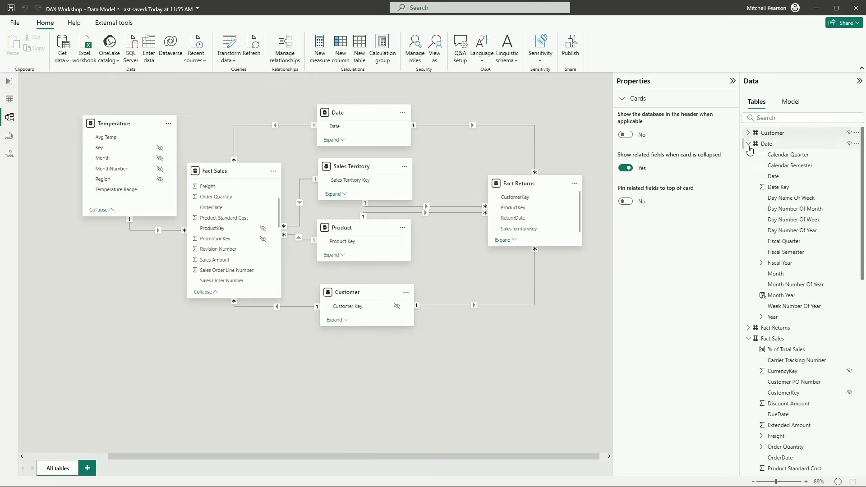
{"action": "left_click", "coordinate": [749, 143]}
{"action": "left_click", "coordinate": [750, 166]}
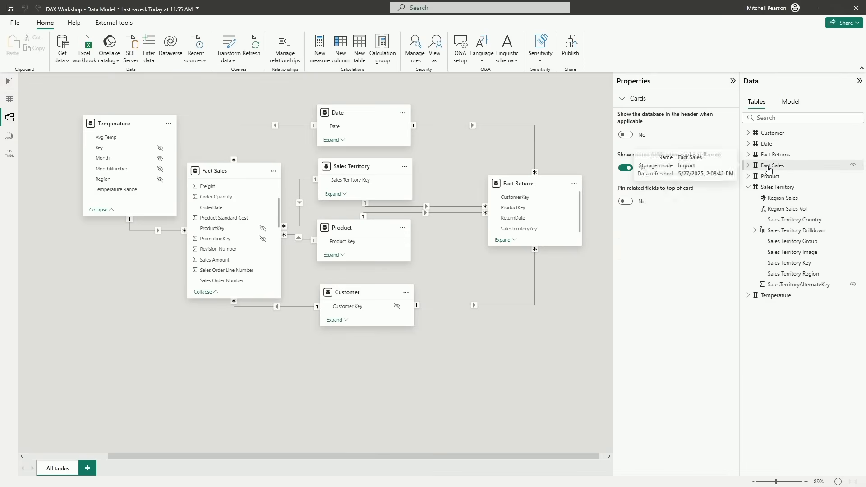
{"action": "left_click", "coordinate": [748, 166]}
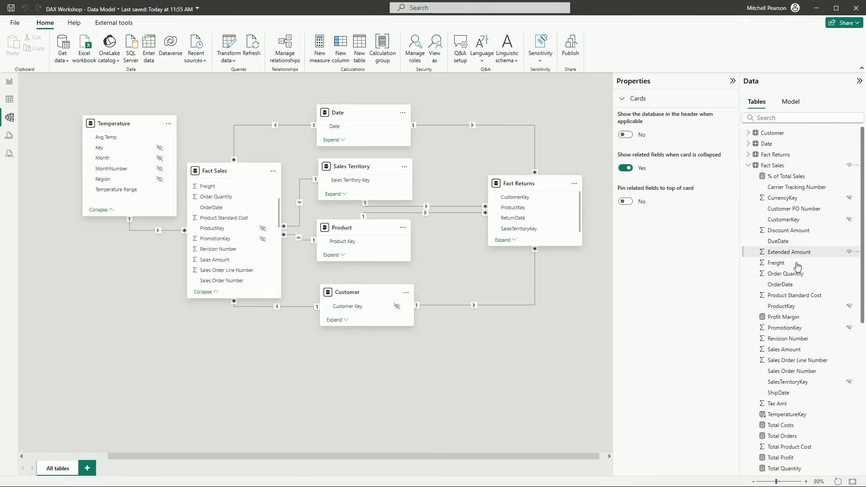
{"action": "scroll", "coordinate": [796, 301], "scroll_direction": "down", "scroll_amount": 4}
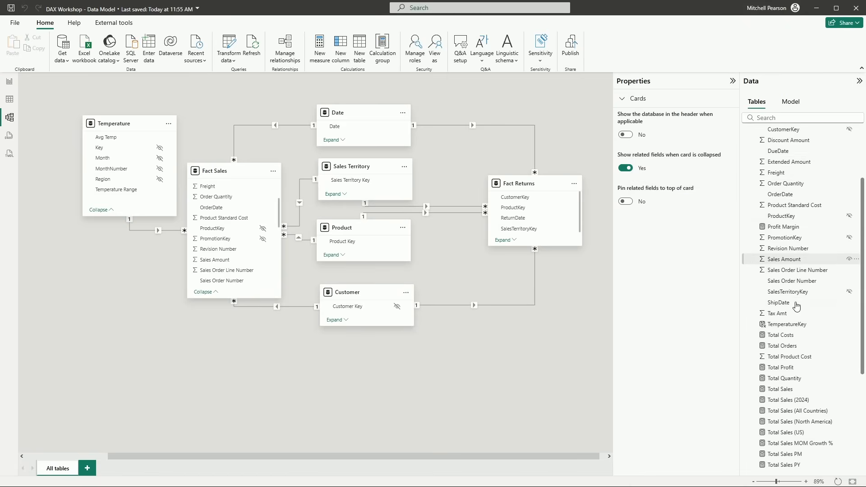
{"action": "scroll", "coordinate": [796, 304], "scroll_direction": "up", "scroll_amount": 4}
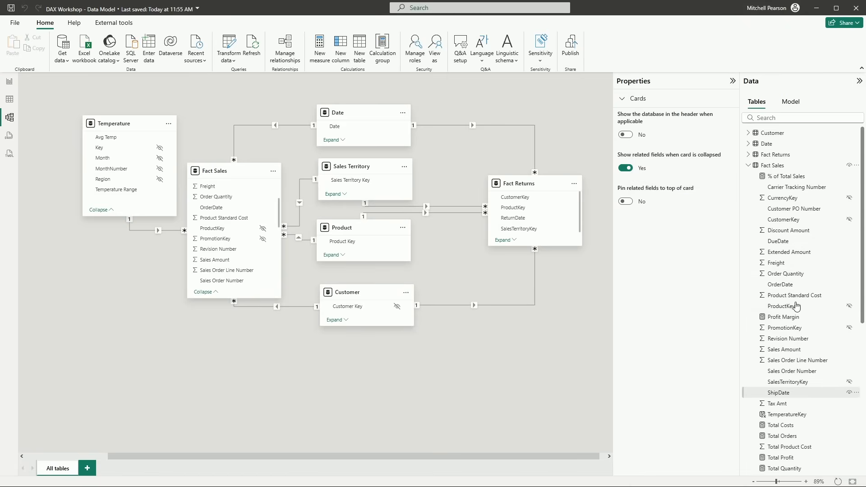
{"action": "left_click", "coordinate": [795, 187]}
{"action": "left_click", "coordinate": [784, 198], "text": "ctrl"}
{"action": "left_click", "coordinate": [787, 210], "text": "ctrl"}
{"action": "left_click", "coordinate": [784, 220], "text": "ctrl"}
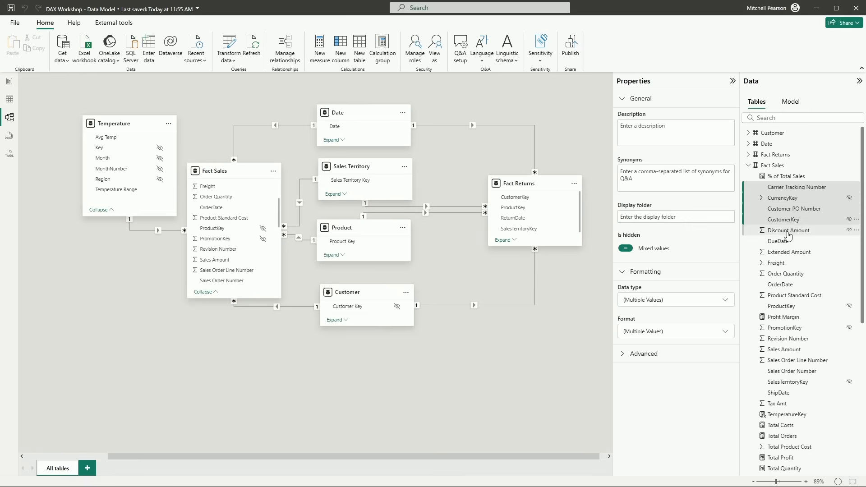
{"action": "left_click", "coordinate": [787, 231], "text": "ctrl"}
{"action": "left_click", "coordinate": [783, 241], "text": "ctrl"}
{"action": "left_click", "coordinate": [788, 253], "text": "ctrl"}
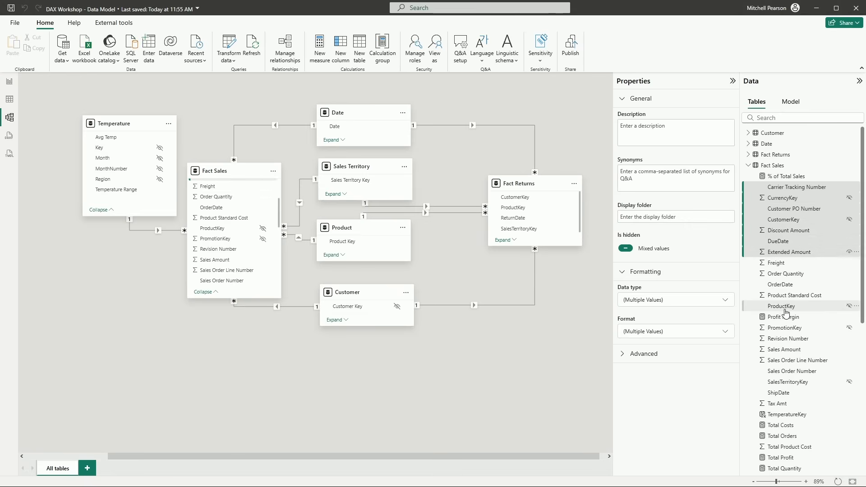
{"action": "left_click", "coordinate": [782, 307], "text": "shift"}
- Group Fact Sales columns Carrier Tracking Number through Tax Amt (except Profit Margin), Total Product Cost, Unit Price and Unit Price Discount Pct in display folder _Columns
{"action": "left_click", "coordinate": [780, 187]}
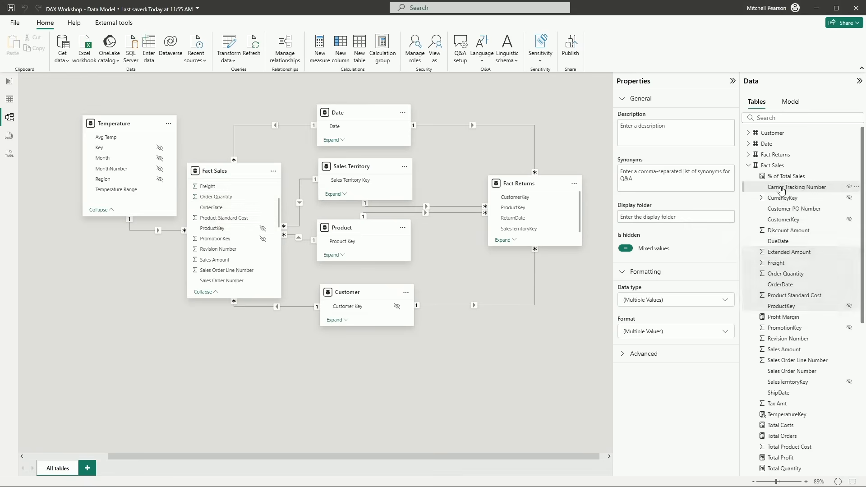
{"action": "left_click", "coordinate": [792, 404], "text": "shift"}
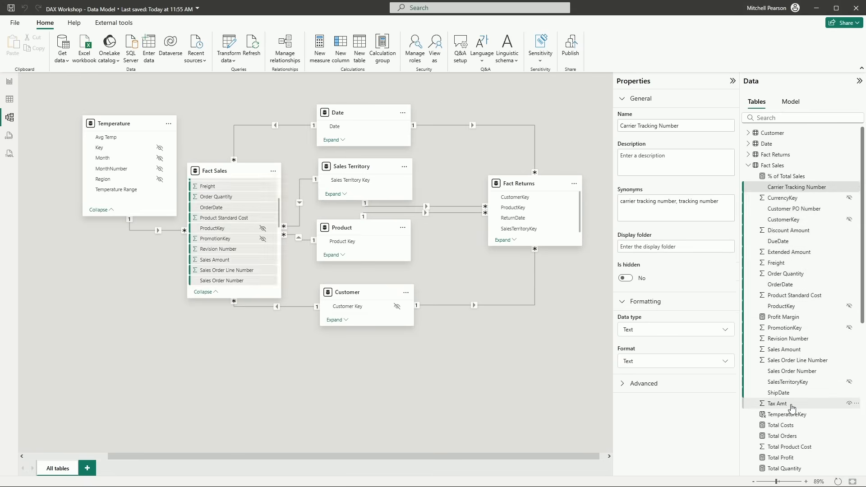
{"action": "left_click", "coordinate": [788, 318], "text": "ctrl"}
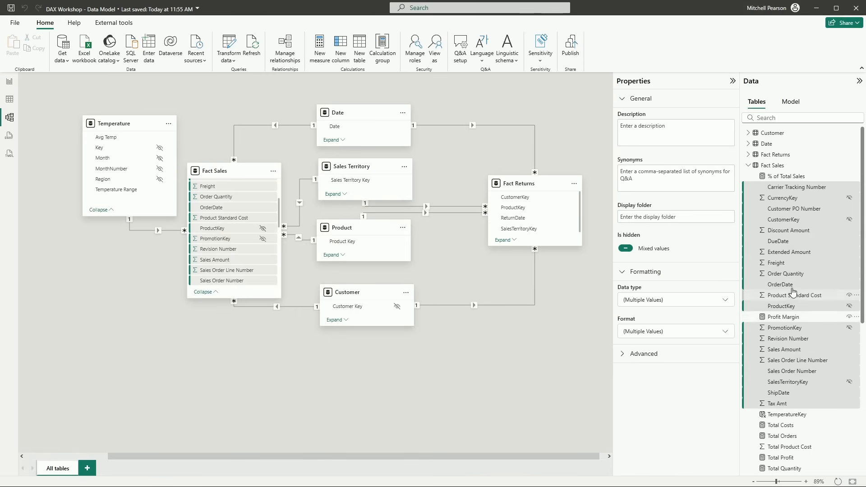
{"action": "scroll", "coordinate": [794, 323], "scroll_direction": "down", "scroll_amount": 3}
{"action": "scroll", "coordinate": [795, 324], "scroll_direction": "down", "scroll_amount": 2}
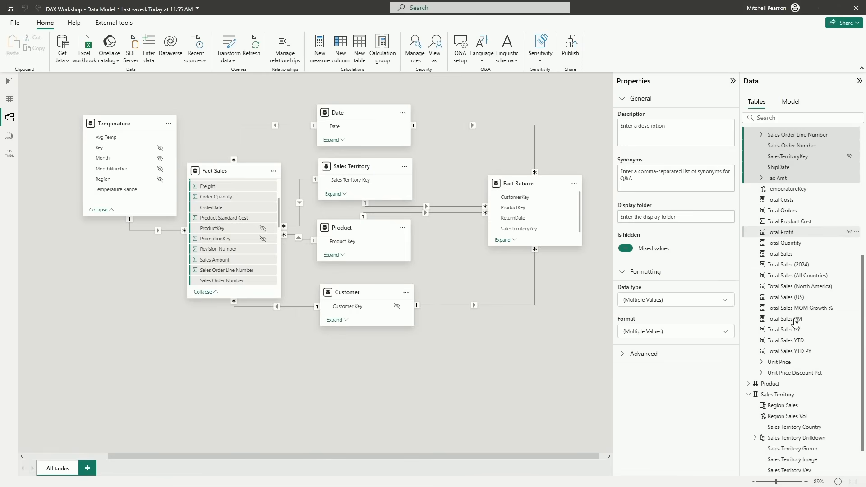
{"action": "left_click", "coordinate": [785, 223], "text": "ctrl"}
{"action": "left_click", "coordinate": [783, 362], "text": "ctrl"}
{"action": "left_click", "coordinate": [787, 374], "text": "ctrl"}
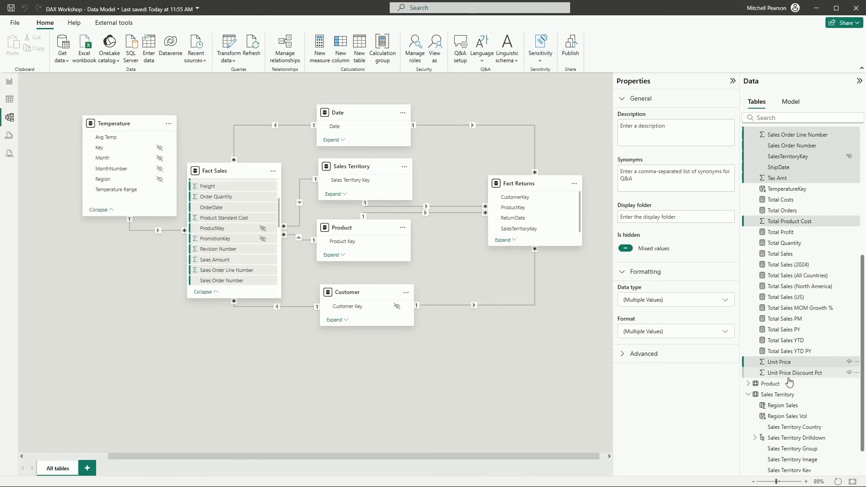
{"action": "scroll", "coordinate": [789, 336], "scroll_direction": "up", "scroll_amount": 5}
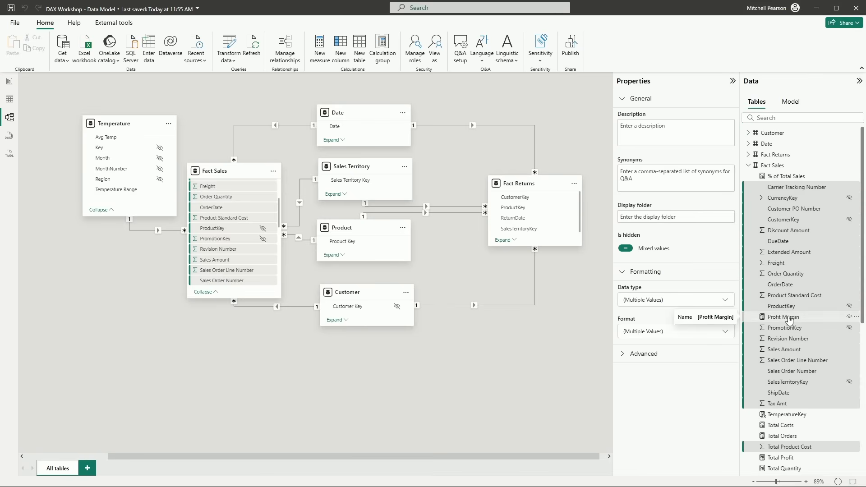
{"action": "left_click", "coordinate": [789, 318], "text": "ctrl"}
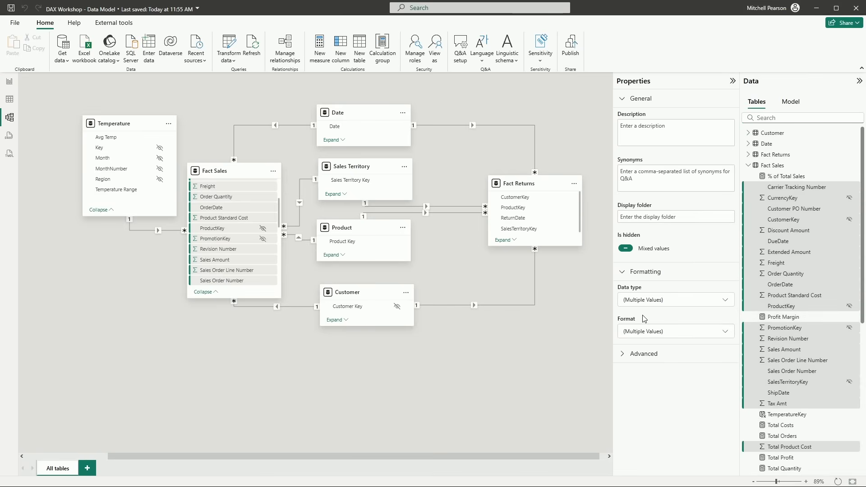
{"action": "left_click", "coordinate": [648, 218]}
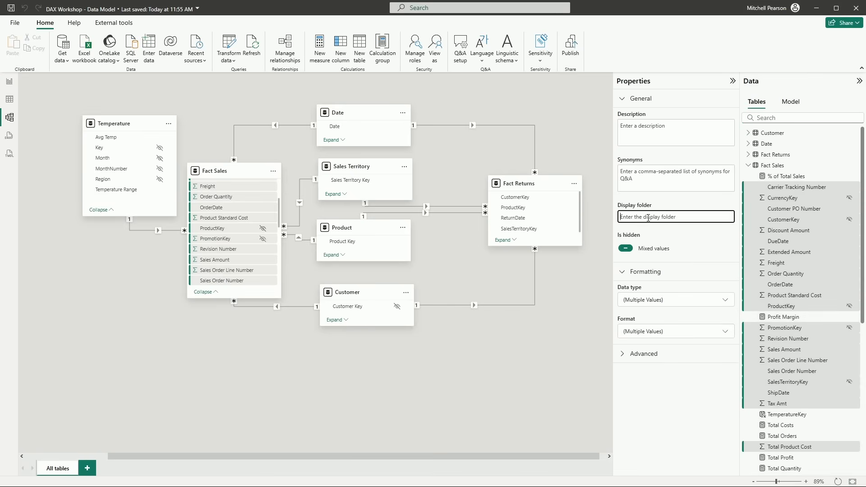
{"action": "type", "text": "_cOL"}
{"action": "key", "text": "Return"}
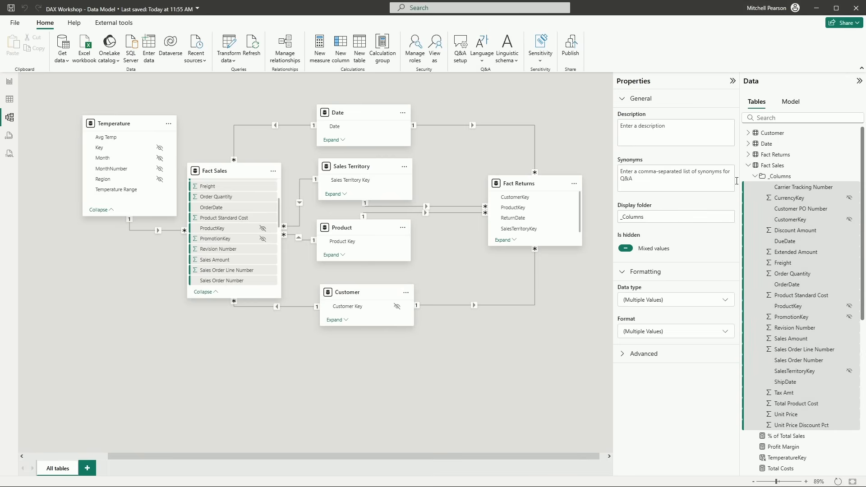
{"action": "left_click", "coordinate": [755, 176]}
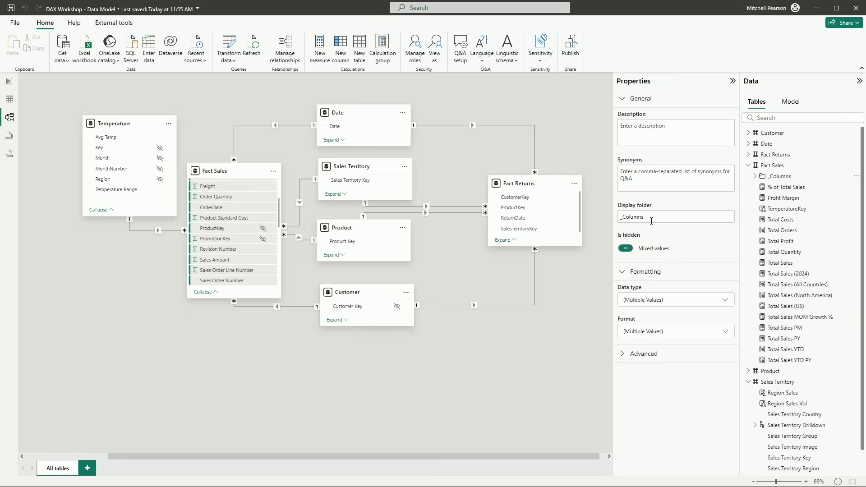
- Put the Total Sales PM, PY, YTD and YTD PY measures in a display folder named Time Intelligence, and collapse the folders
{"action": "left_click", "coordinate": [780, 220]}
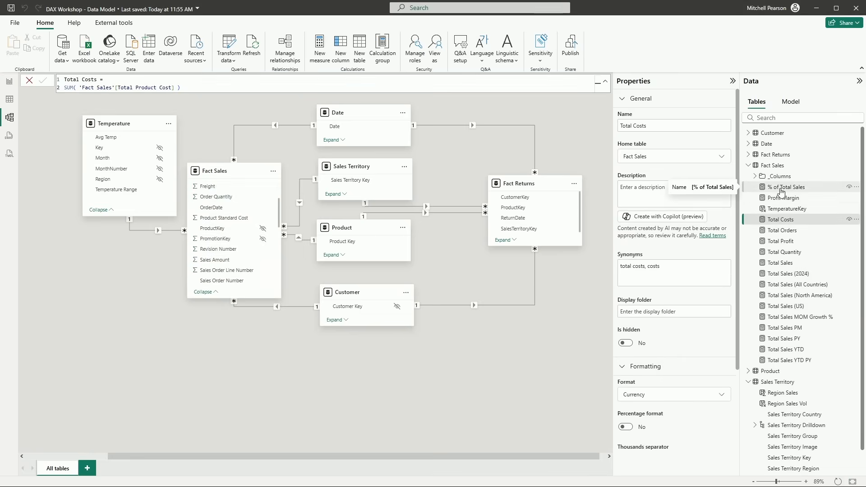
{"action": "left_click", "coordinate": [794, 328]}
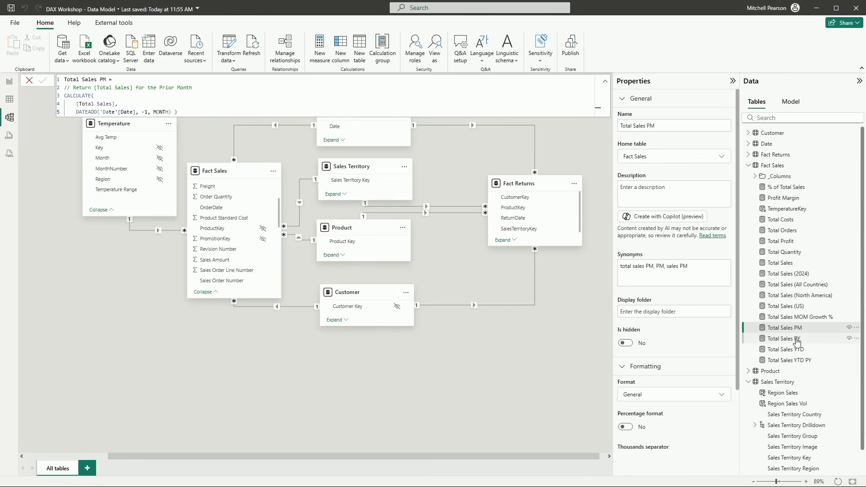
{"action": "left_click", "coordinate": [796, 342], "text": "ctrl"}
{"action": "left_click", "coordinate": [796, 349], "text": "ctrl"}
{"action": "left_click", "coordinate": [802, 361], "text": "ctrl"}
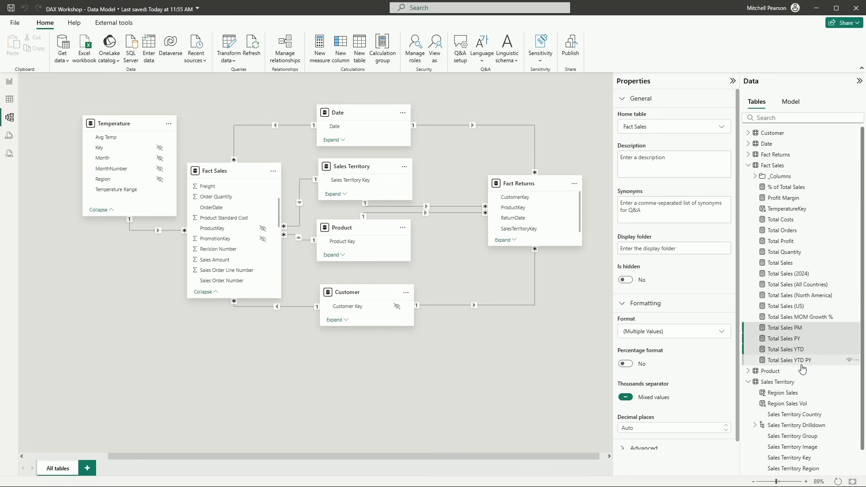
{"action": "left_click", "coordinate": [659, 245]}
{"action": "type", "text": "Time Intelligence"}
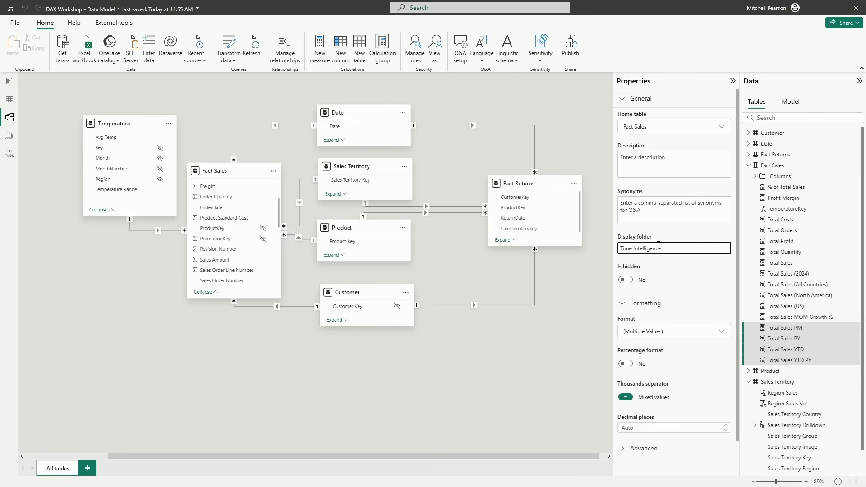
{"action": "key", "text": "Return"}
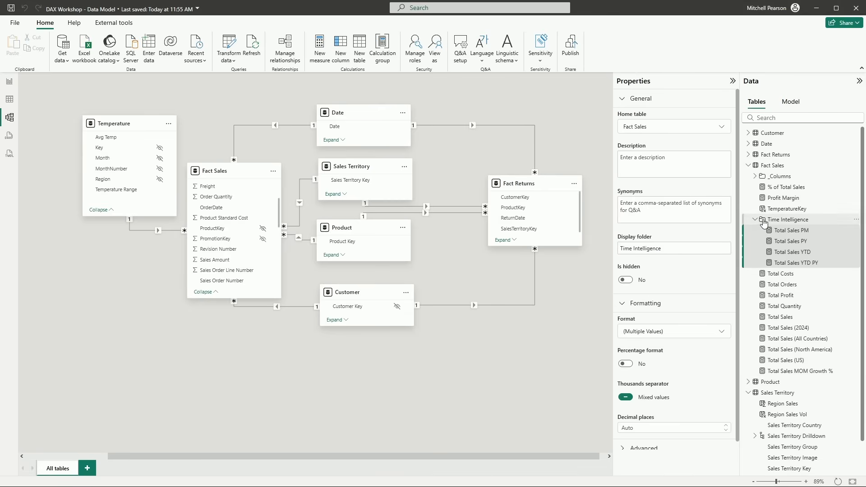
{"action": "left_click", "coordinate": [755, 177]}
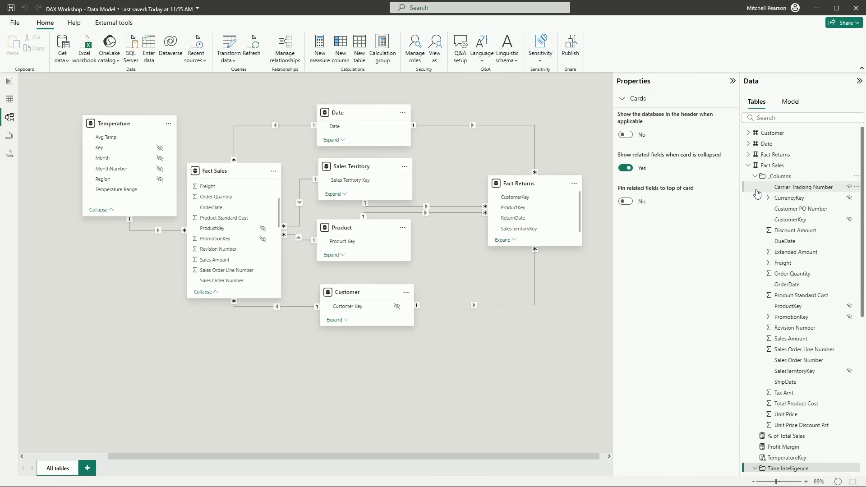
{"action": "left_click", "coordinate": [755, 177]}
{"action": "left_click", "coordinate": [755, 220]}
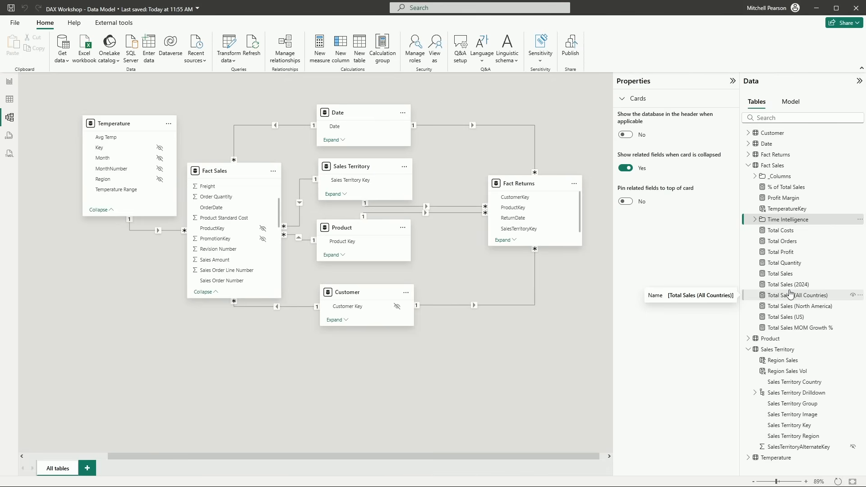
- Put Profit Margin, Total Costs, Total Orders, Total Profit, Total Quantity and Total Sales in a display folder named Base Measures, and collapse it
{"action": "left_click", "coordinate": [780, 230]}
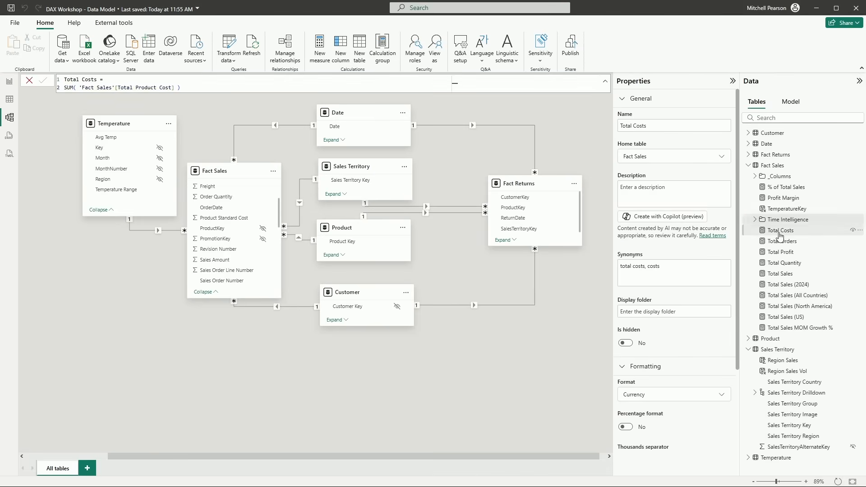
{"action": "left_click", "coordinate": [787, 274], "text": "shift"}
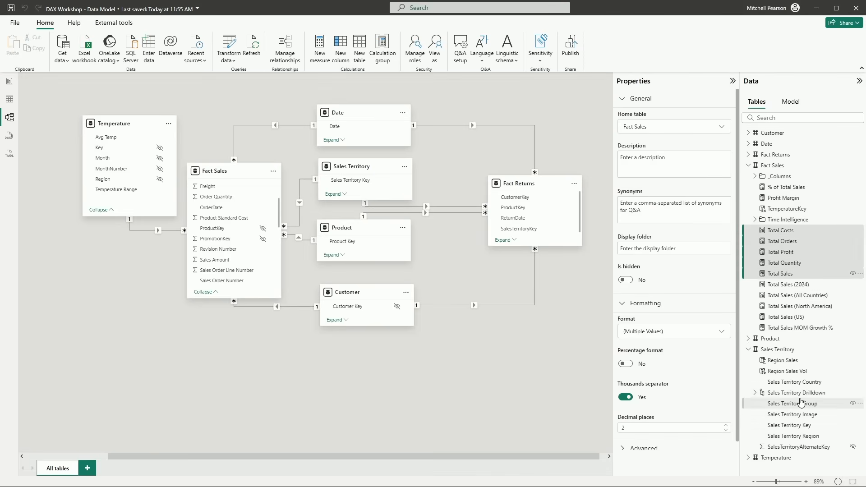
{"action": "left_click", "coordinate": [784, 199], "text": "ctrl"}
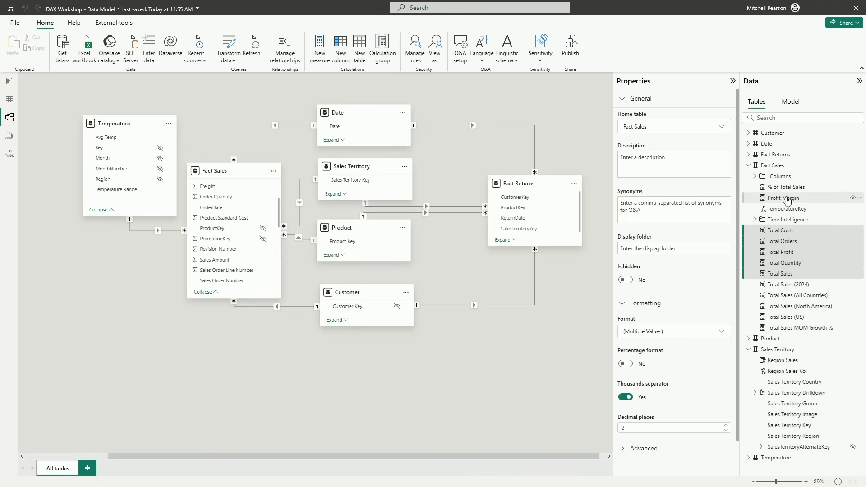
{"action": "left_click", "coordinate": [796, 252], "text": "ctrl"}
{"action": "left_click", "coordinate": [800, 274], "text": "ctrl"}
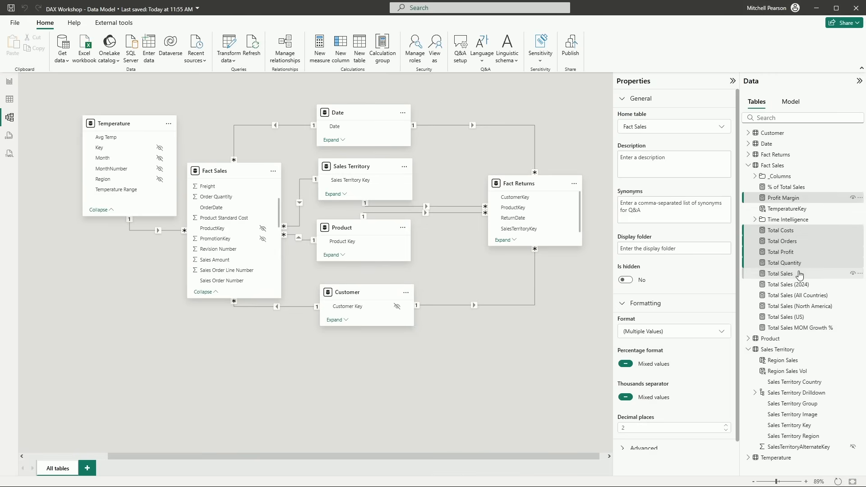
{"action": "left_click", "coordinate": [799, 274], "text": "ctrl"}
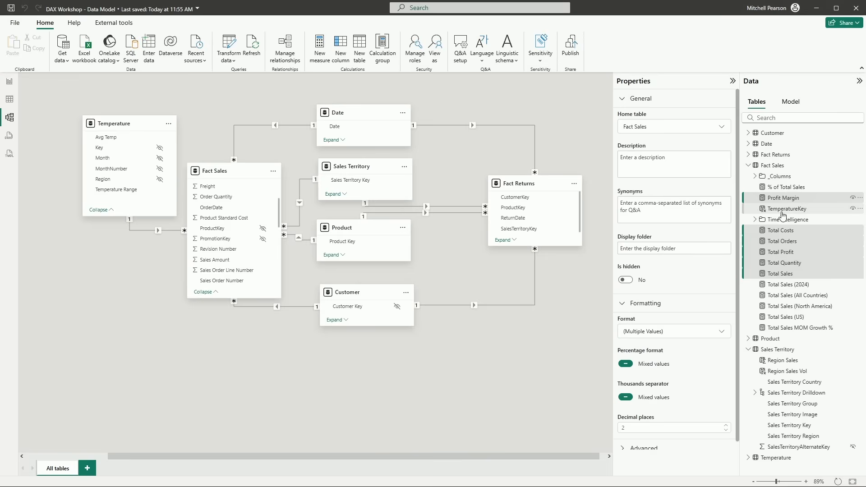
{"action": "left_click", "coordinate": [782, 244], "text": "ctrl"}
{"action": "left_click", "coordinate": [639, 249]}
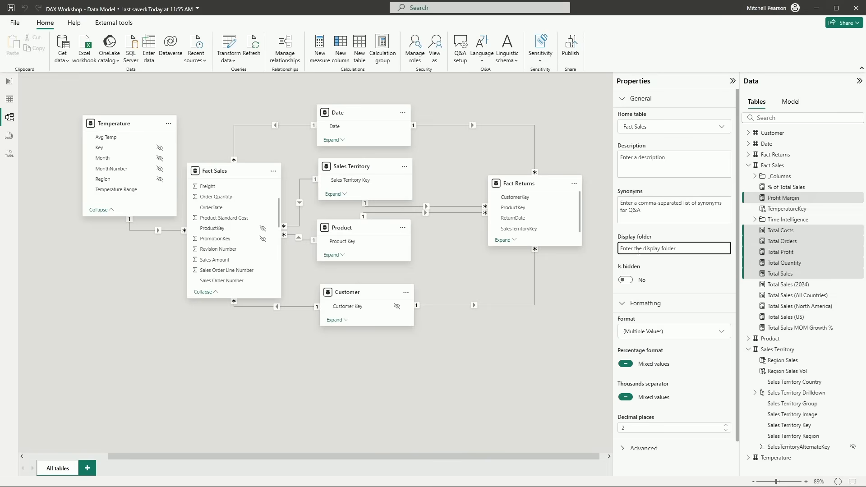
{"action": "type", "text": "Base Measures"}
{"action": "key", "text": "Return"}
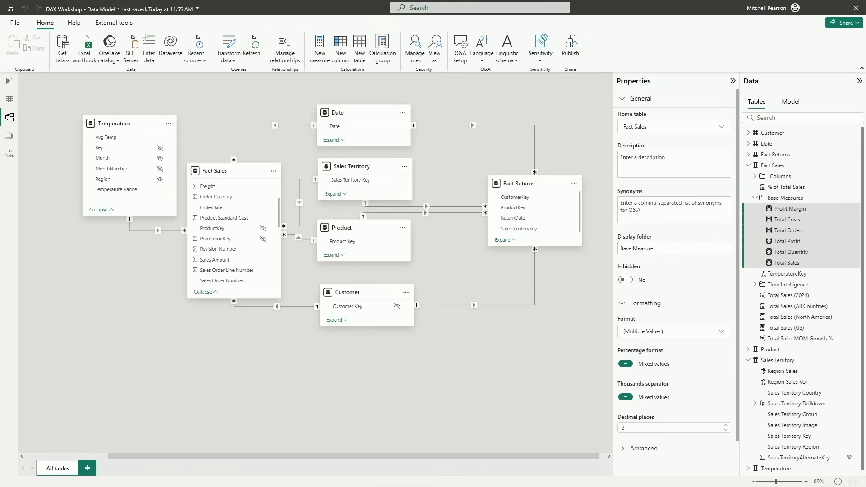
{"action": "left_click", "coordinate": [756, 198]}
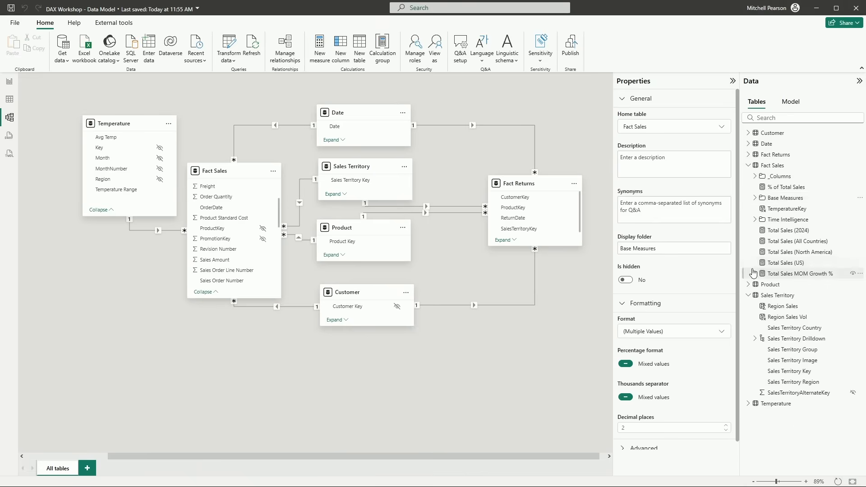
- Return to the report view and move the matrix slightly up and to the left on the page
{"action": "left_click", "coordinate": [9, 82]}
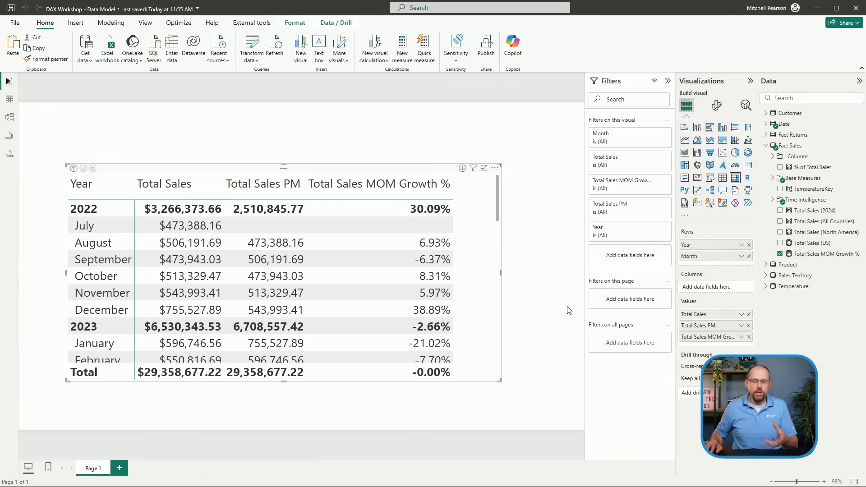
{"action": "left_click_drag", "start_coordinate": [486, 340], "coordinate": [465, 332]}
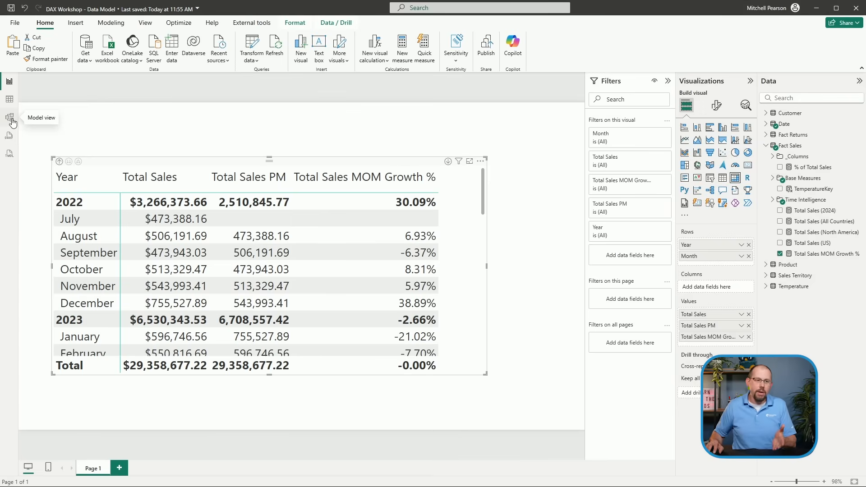
- Select the Date table in the model view to examine its relationships to Fact Sales and Fact Returns
{"action": "left_click", "coordinate": [10, 119]}
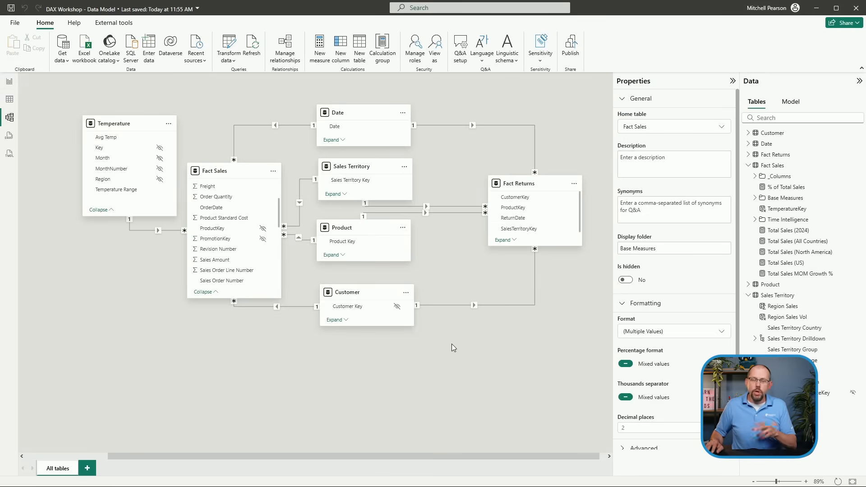
{"action": "mouse_move", "coordinate": [373, 114]}
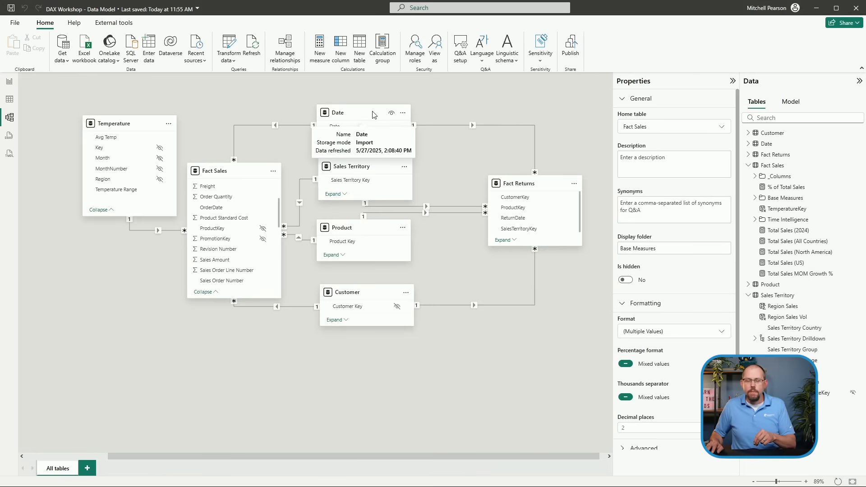
{"action": "left_click", "coordinate": [365, 117]}
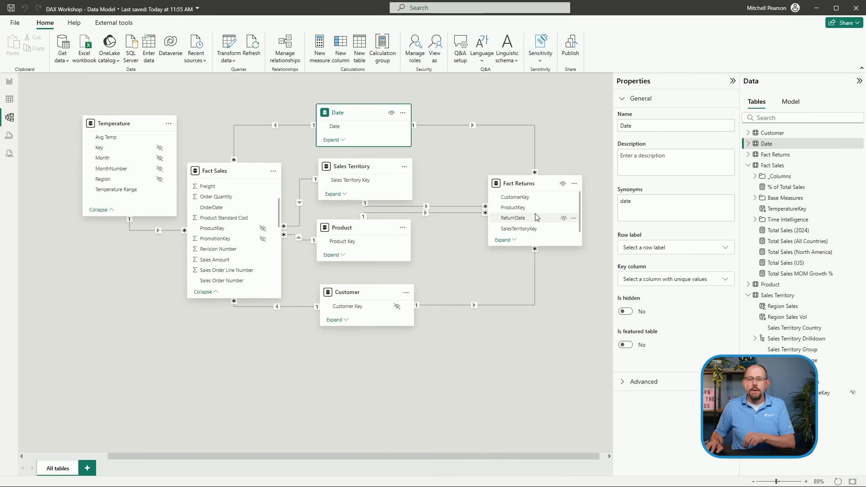
- Back in the report view, remove Total Sales PM and Total Sales MOM Growth % from the matrix's values
{"action": "left_click", "coordinate": [9, 86]}
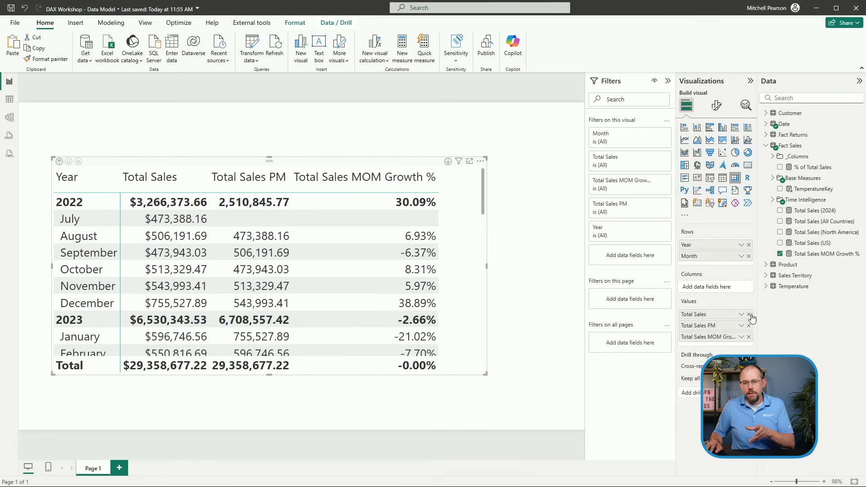
{"action": "mouse_move", "coordinate": [717, 315]}
{"action": "left_mouse_down"}
{"action": "mouse_move", "coordinate": [706, 336]}
{"action": "mouse_move", "coordinate": [732, 316]}
{"action": "left_mouse_up"}
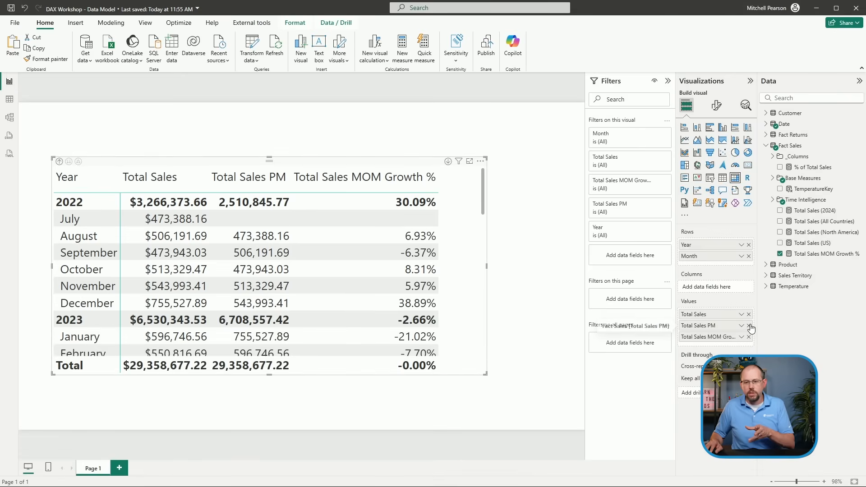
{"action": "left_click", "coordinate": [749, 327]}
{"action": "left_click", "coordinate": [749, 326]}
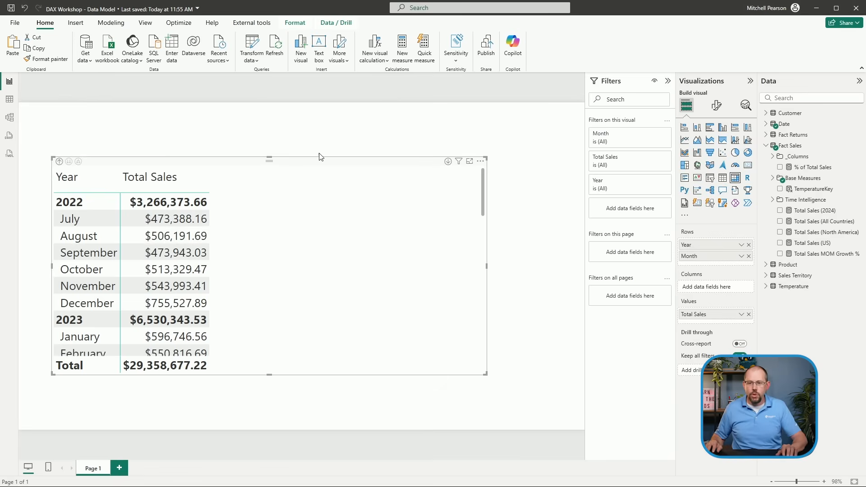
- Add Return Amount from the Fact Returns table to the matrix's values and check its aggregation options
{"action": "left_click", "coordinate": [766, 135]}
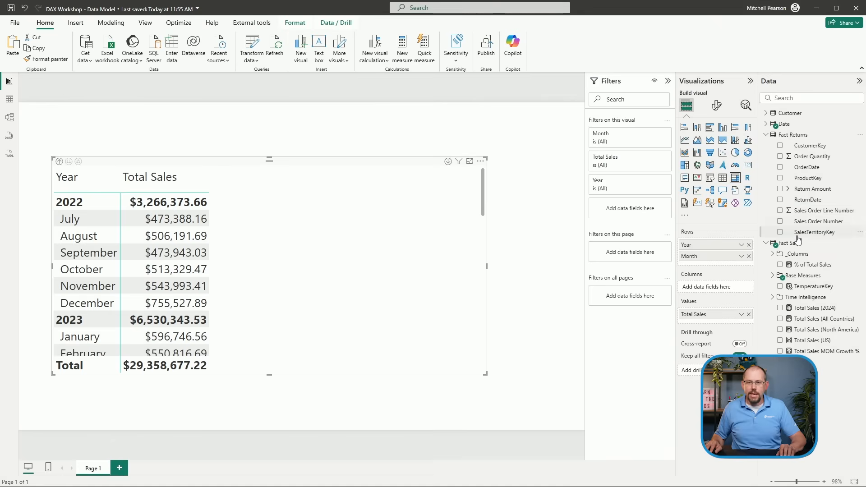
{"action": "left_click_drag", "start_coordinate": [807, 192], "coordinate": [743, 318]}
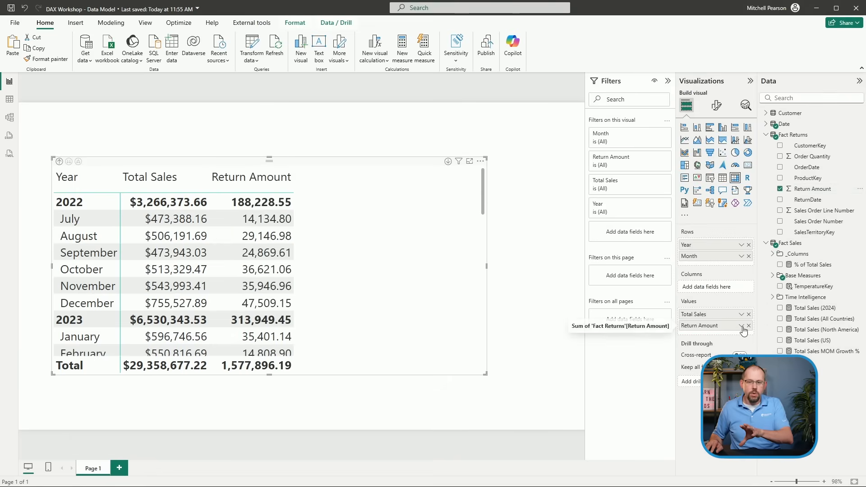
{"action": "left_click", "coordinate": [742, 326]}
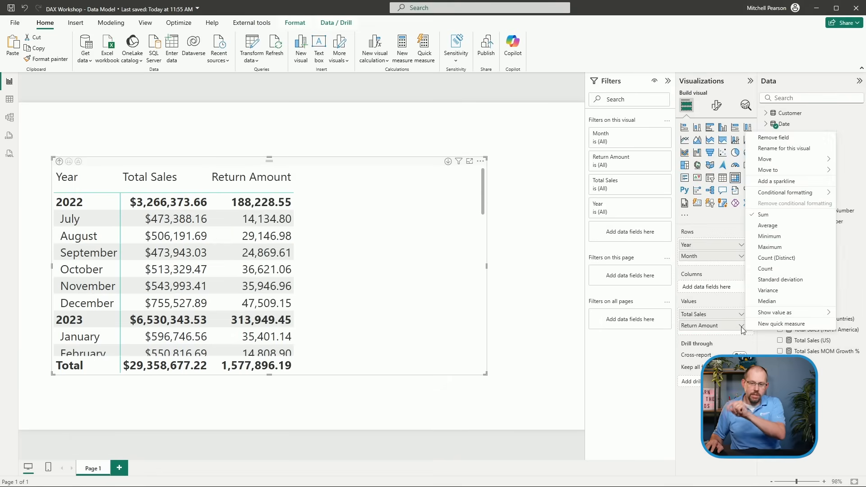
{"action": "left_click", "coordinate": [437, 319]}
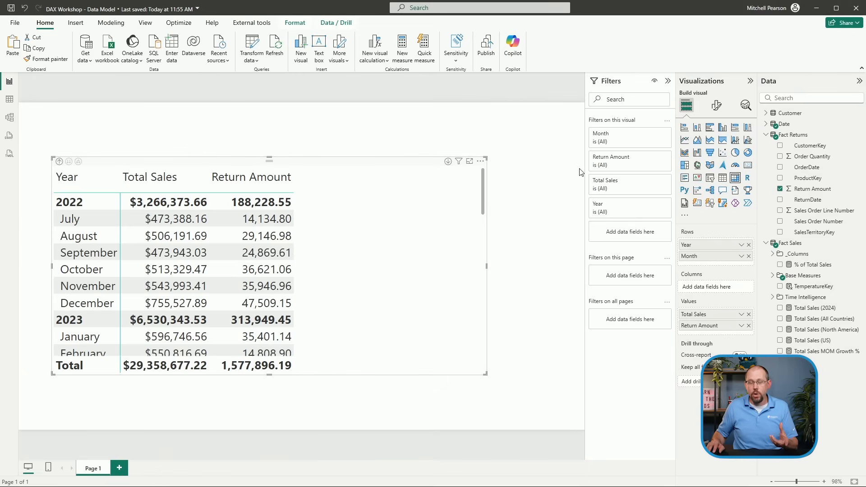
- Replace Year and Month on the matrix's rows with the Product field from the Product table
{"action": "left_click", "coordinate": [749, 257]}
{"action": "left_click", "coordinate": [748, 244]}
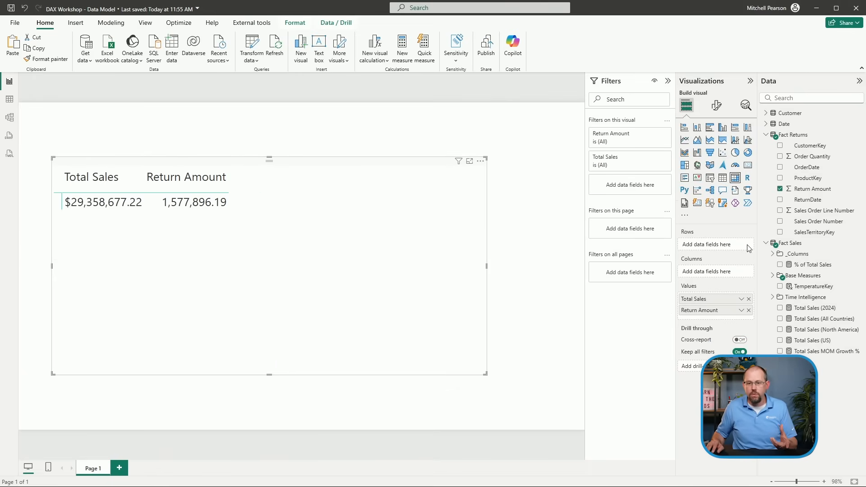
{"action": "left_click", "coordinate": [765, 135]}
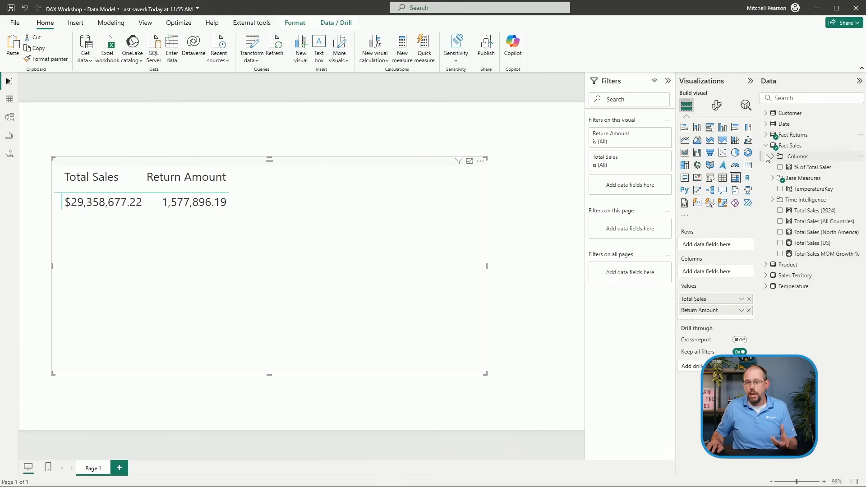
{"action": "left_click", "coordinate": [766, 146]}
{"action": "left_click", "coordinate": [765, 157]}
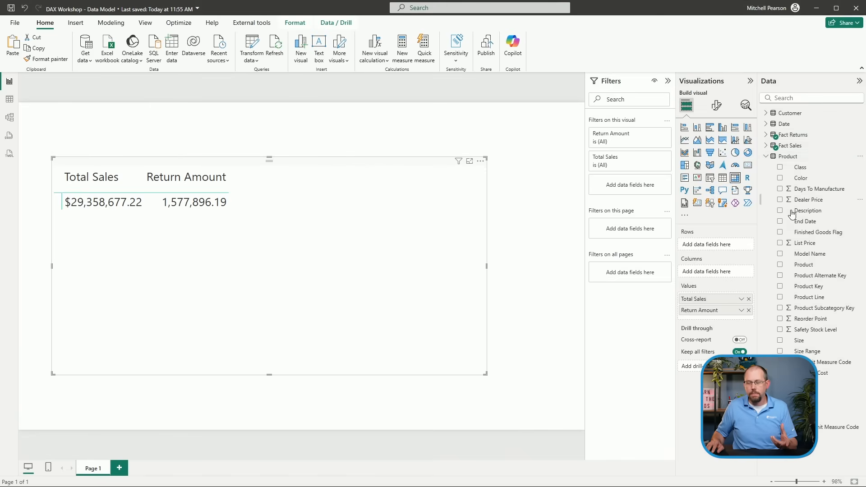
{"action": "left_click_drag", "start_coordinate": [808, 264], "coordinate": [717, 246]}
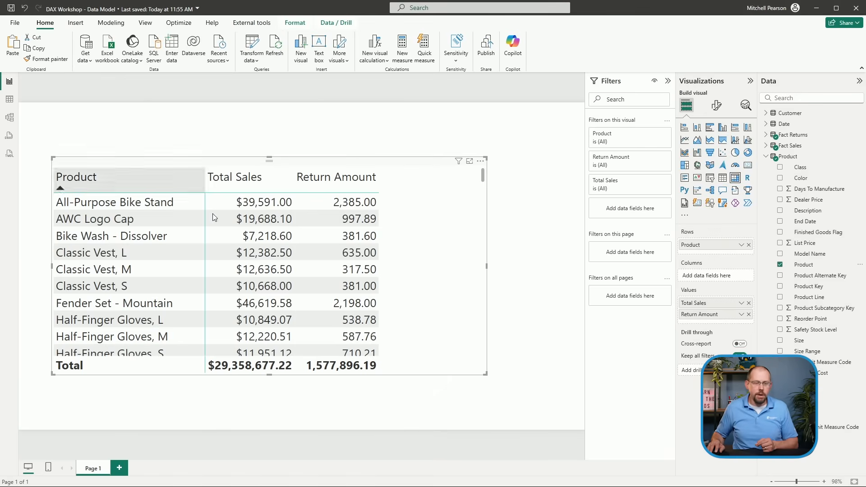
- Show the model view to review how the Date table filters both fact tables
{"action": "left_click", "coordinate": [9, 118]}
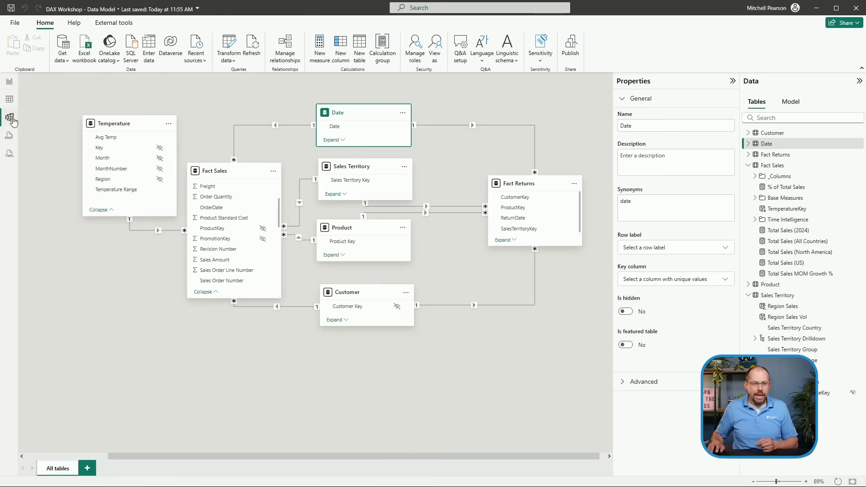
{"action": "mouse_move", "coordinate": [377, 112]}
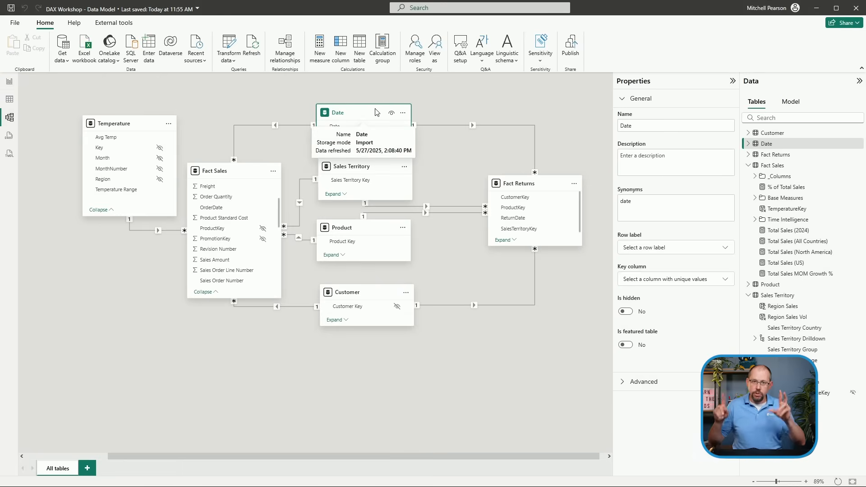
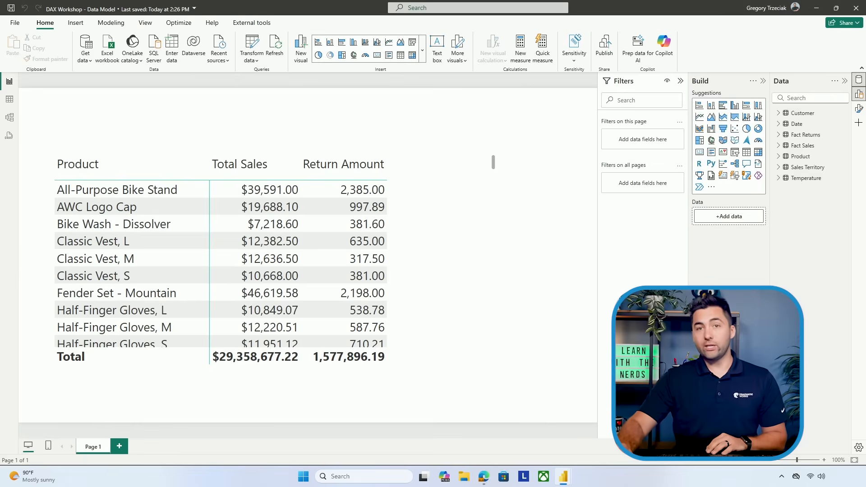
- Select the product matrix and examine the new visual calculation templates offered for it
{"action": "left_click", "coordinate": [282, 181]}
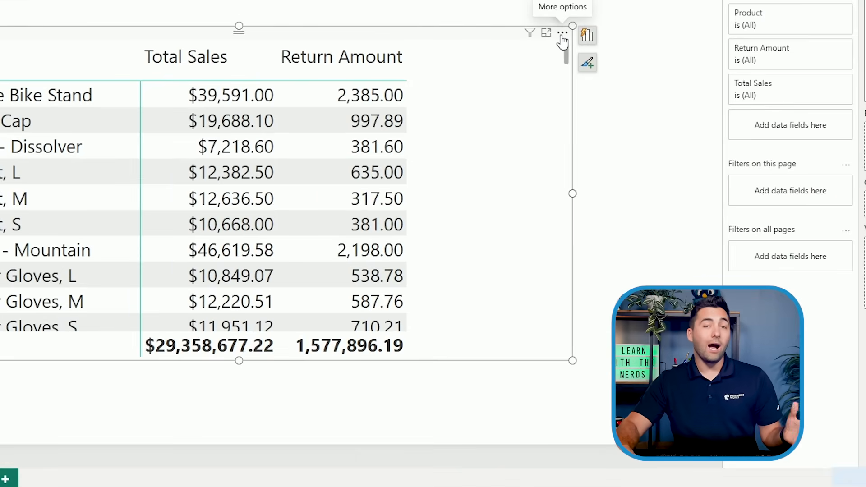
{"action": "left_click", "coordinate": [562, 35]}
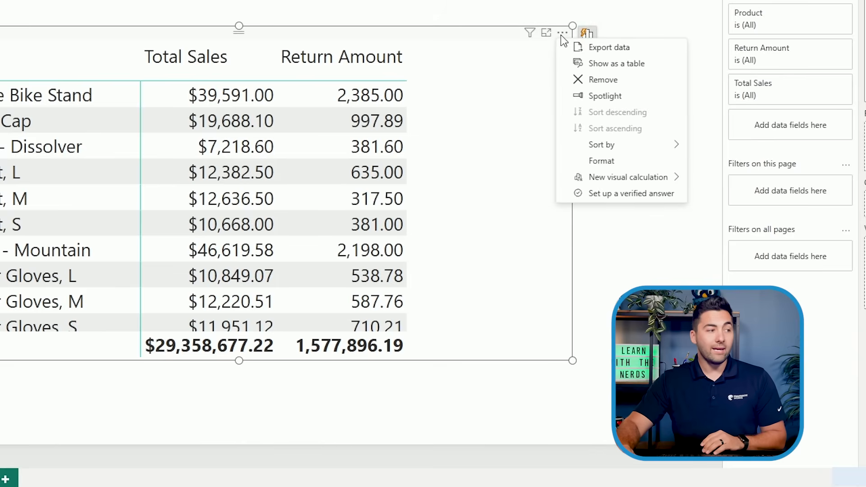
{"action": "mouse_move", "coordinate": [630, 184]}
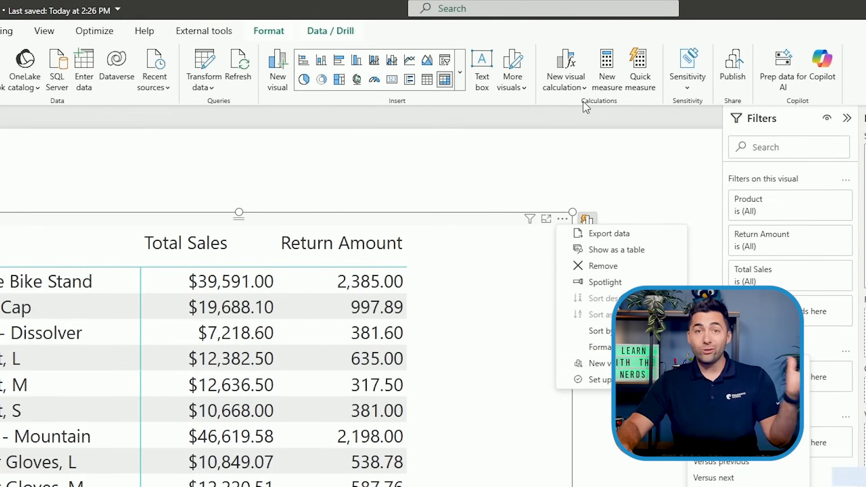
{"action": "left_click", "coordinate": [582, 90]}
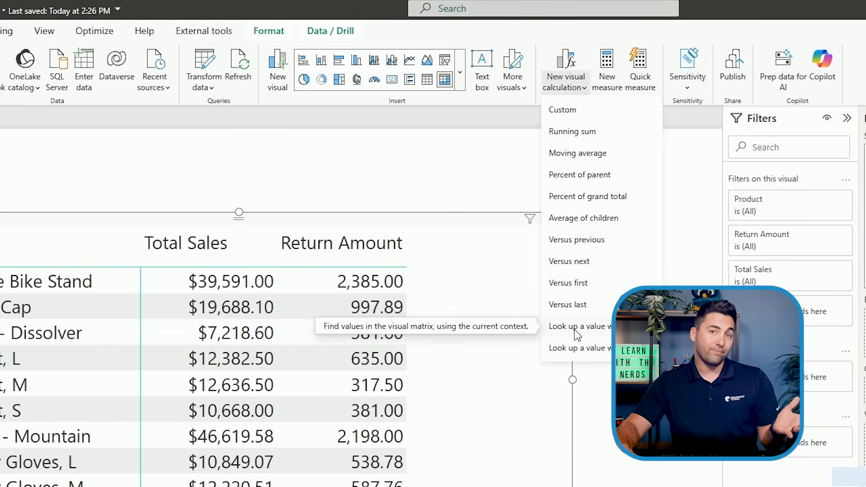
{"action": "left_click", "coordinate": [453, 170]}
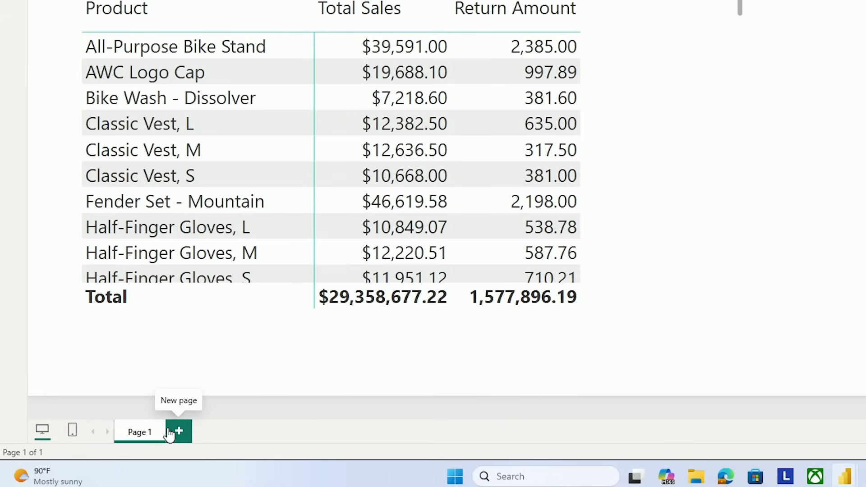
- Duplicate Page 1 of the report and rename the copy as Viz Calcs
{"action": "right_click", "coordinate": [145, 432]}
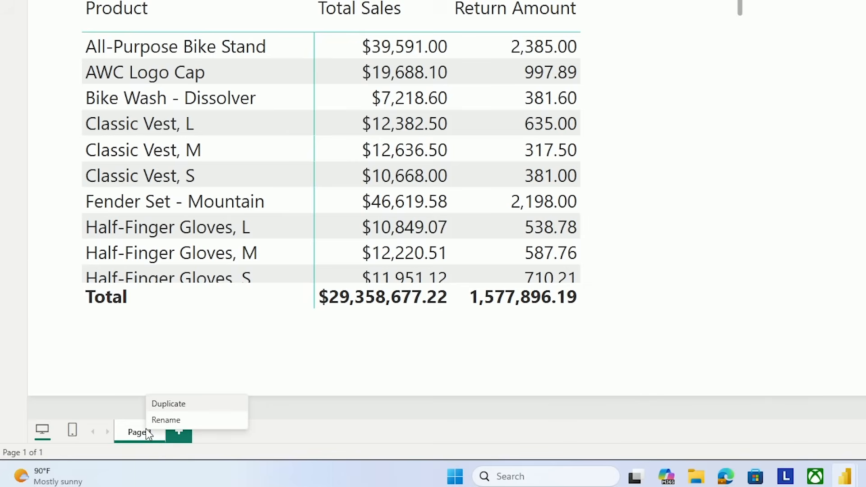
{"action": "left_click", "coordinate": [184, 411]}
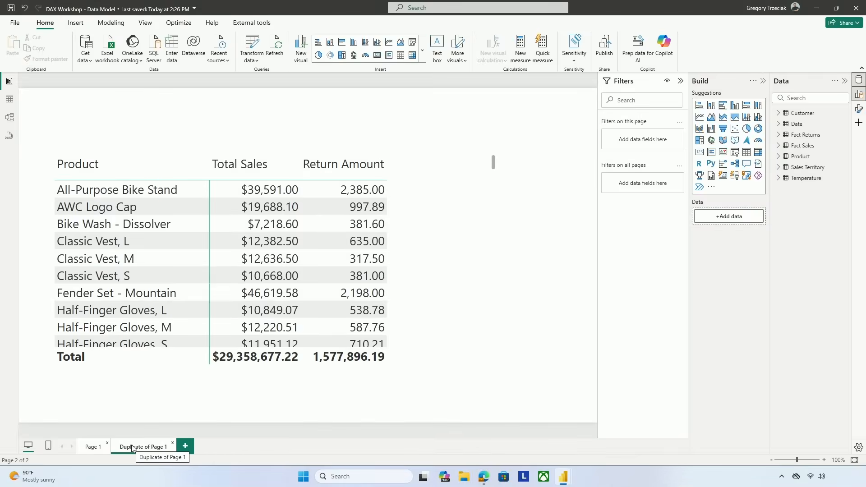
{"action": "double_click", "coordinate": [132, 447]}
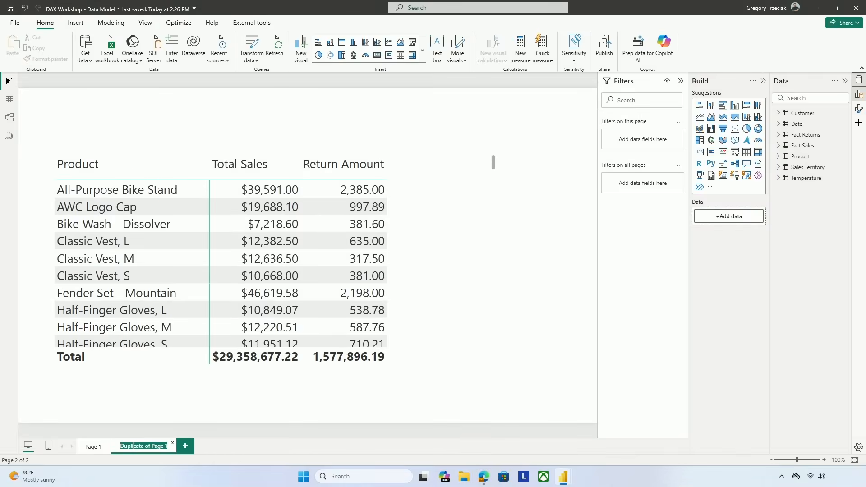
{"action": "key", "text": "BackSpace"}
{"action": "type", "text": "Viz Calcs"}
{"action": "left_click", "coordinate": [524, 301]}
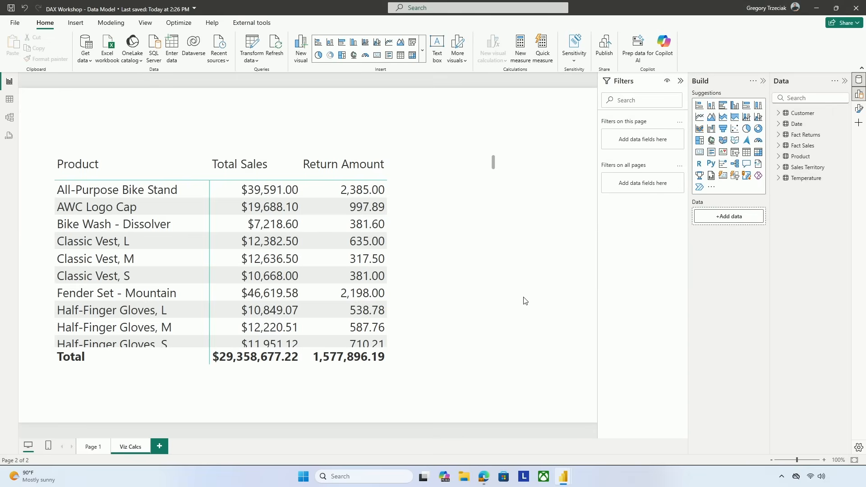
- Replace Product on the matrix's rows with Year, Month and Week Number Of Year from the Date table
{"action": "left_click", "coordinate": [434, 287]}
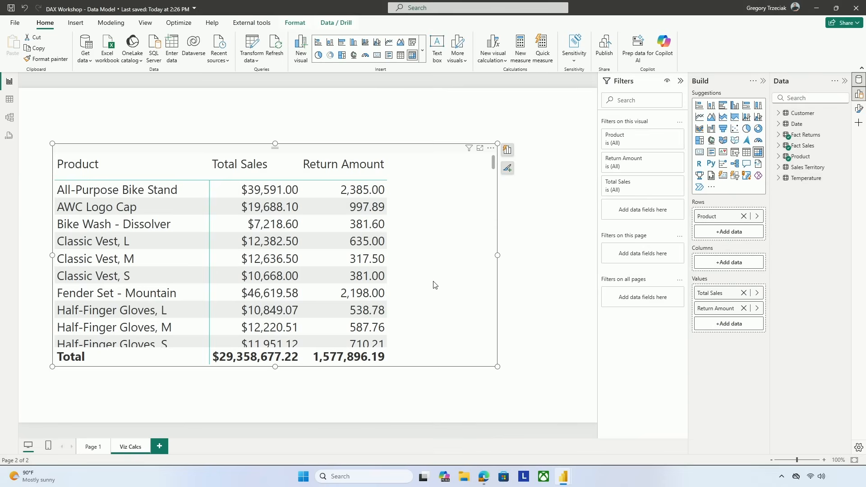
{"action": "left_click", "coordinate": [743, 216]}
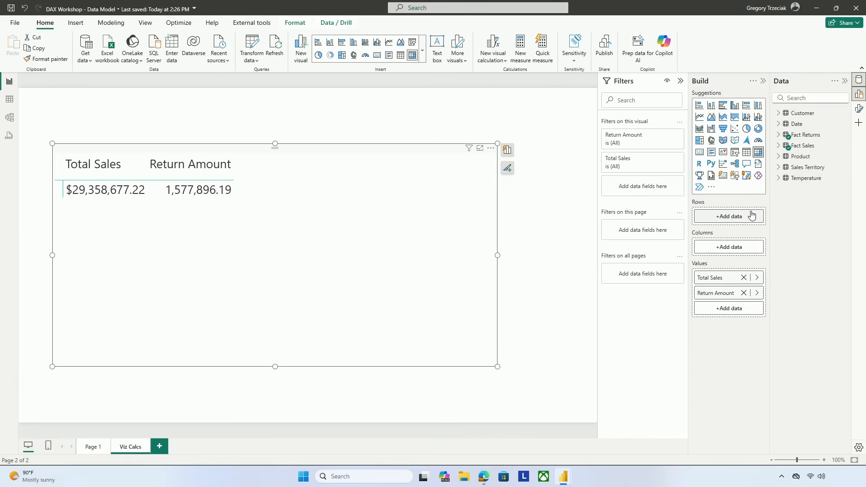
{"action": "left_click", "coordinate": [779, 124]}
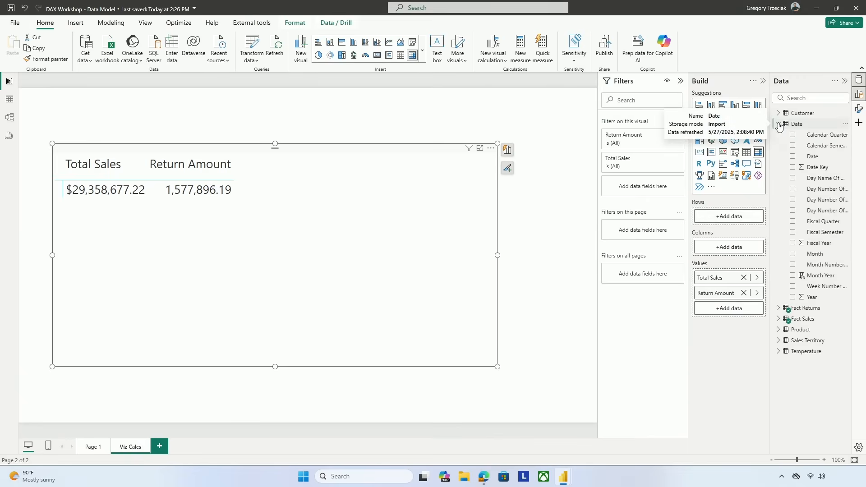
{"action": "left_click_drag", "start_coordinate": [822, 299], "coordinate": [744, 216]}
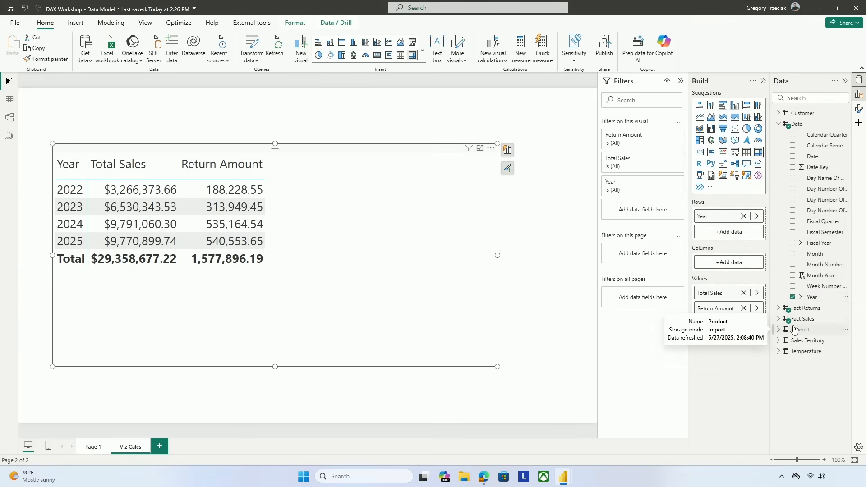
{"action": "left_click_drag", "start_coordinate": [812, 255], "coordinate": [733, 235]}
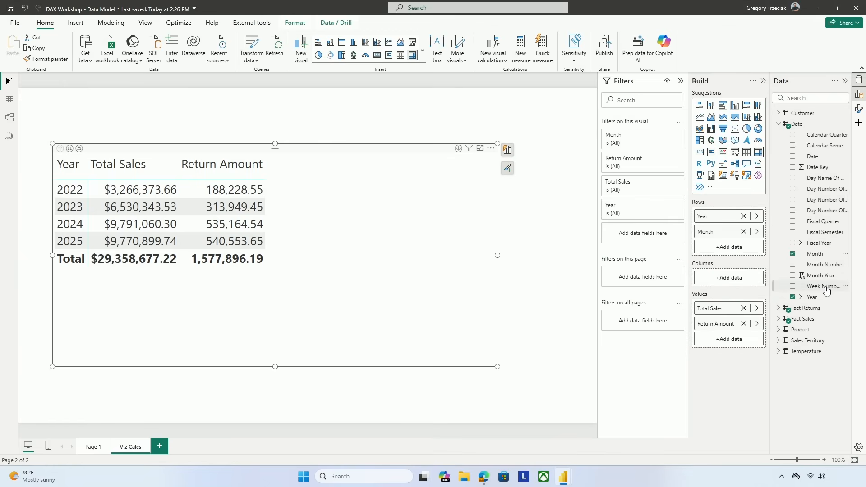
{"action": "left_click_drag", "start_coordinate": [827, 290], "coordinate": [744, 246]}
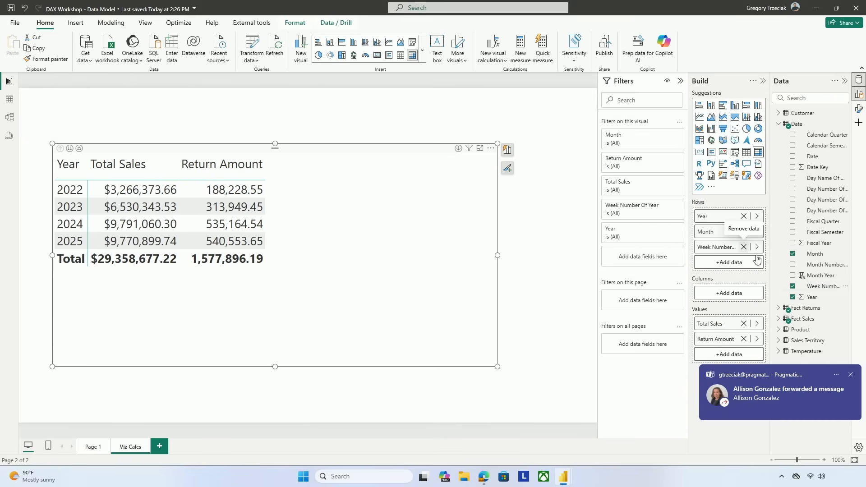
{"action": "left_click", "coordinate": [851, 375]}
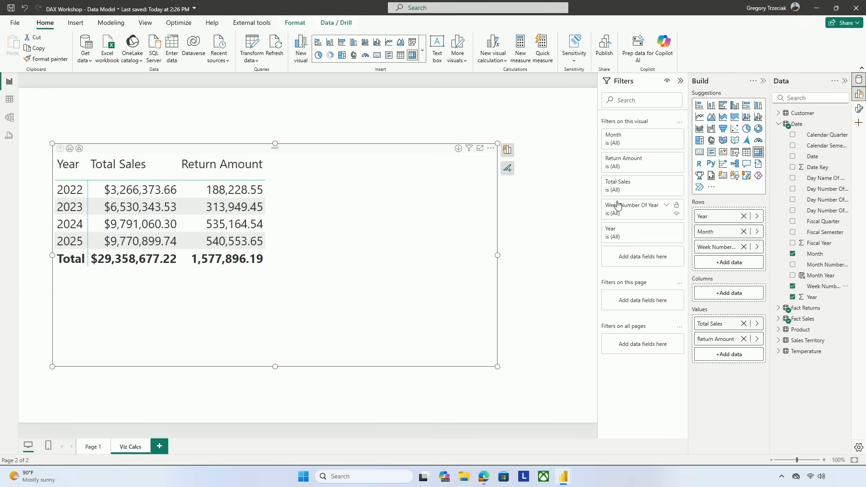
- Expand the matrix through its month and week levels to review the breakdown, and drill back up to the year level
{"action": "left_click", "coordinate": [78, 150]}
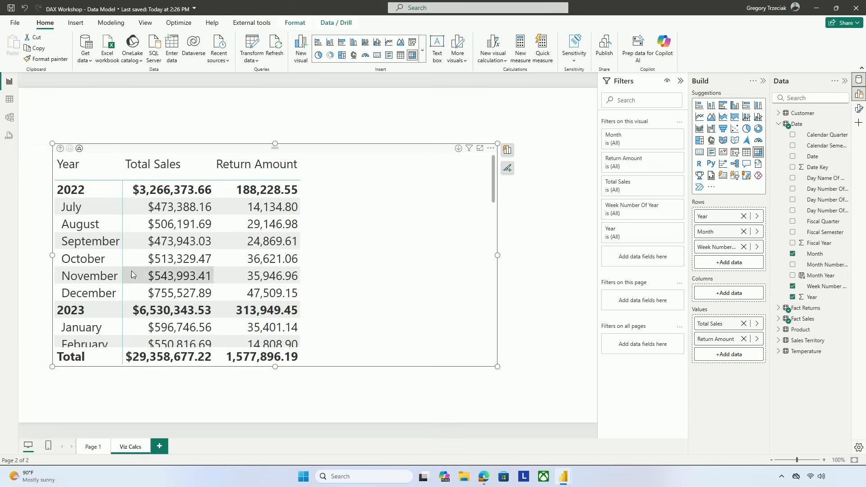
{"action": "scroll", "coordinate": [167, 253], "scroll_direction": "down", "scroll_amount": 2}
{"action": "scroll", "coordinate": [167, 254], "scroll_direction": "up", "scroll_amount": 2}
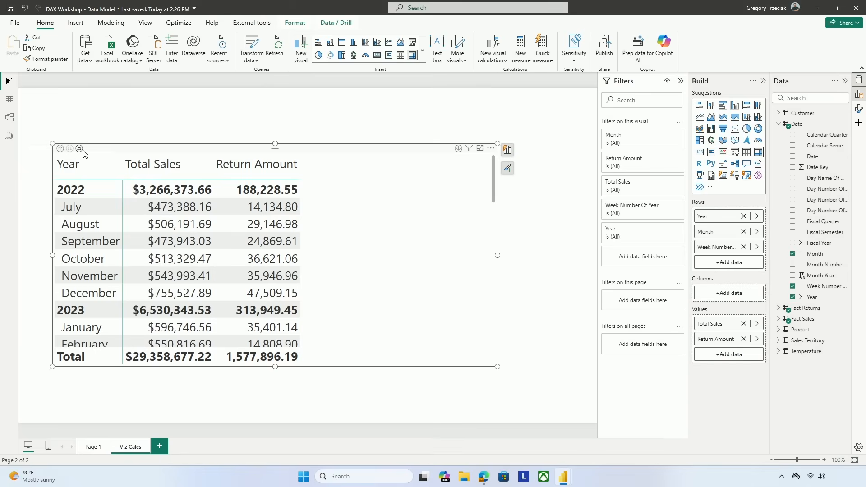
{"action": "left_click", "coordinate": [80, 149]}
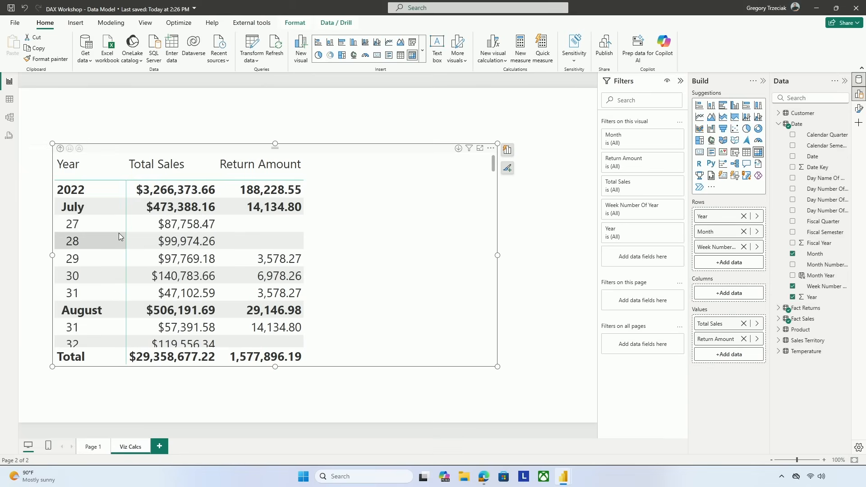
{"action": "scroll", "coordinate": [225, 263], "scroll_direction": "down", "scroll_amount": 4}
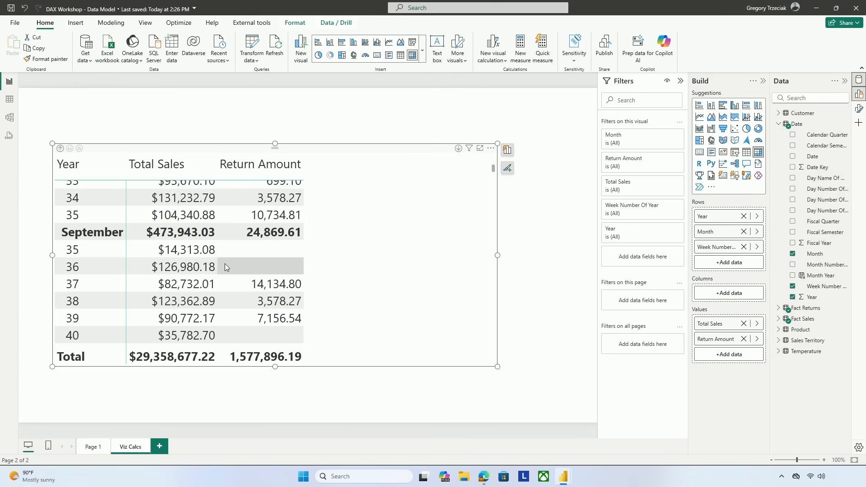
{"action": "scroll", "coordinate": [225, 265], "scroll_direction": "up", "scroll_amount": 4}
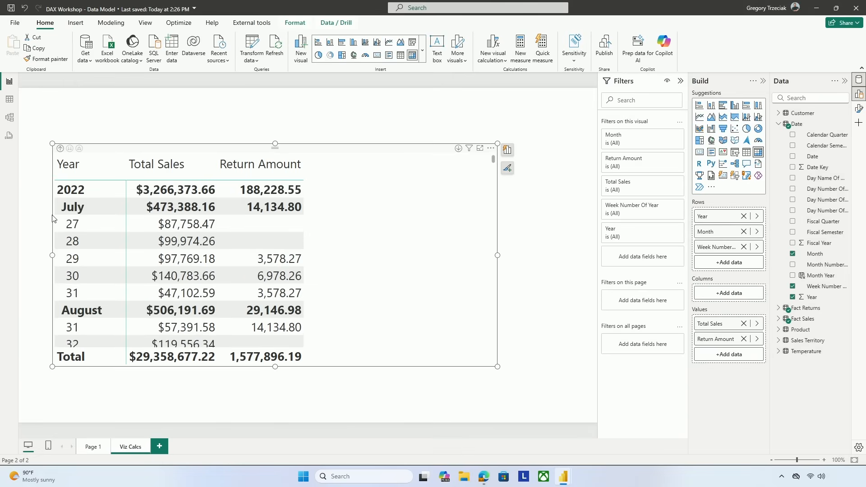
{"action": "left_click", "coordinate": [61, 150]}
{"action": "left_click", "coordinate": [62, 151]}
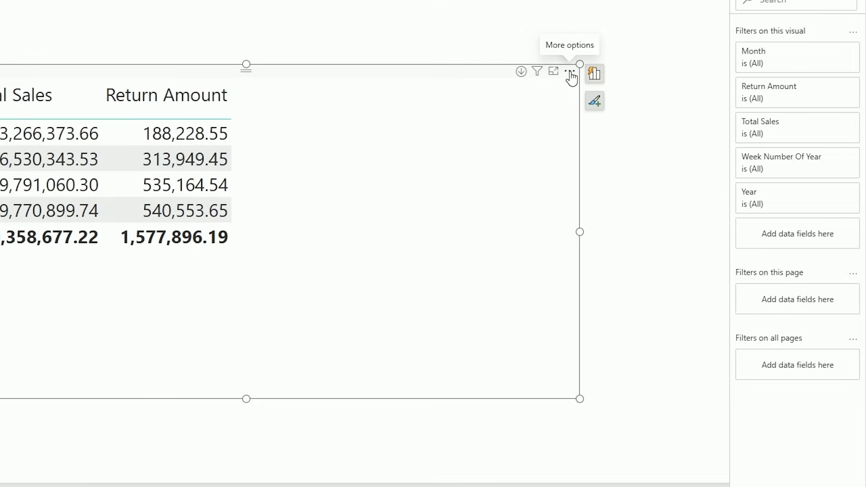
- Add a new visual calculation to the matrix from the Running sum template and dismiss the introductory tips
{"action": "left_click", "coordinate": [570, 72]}
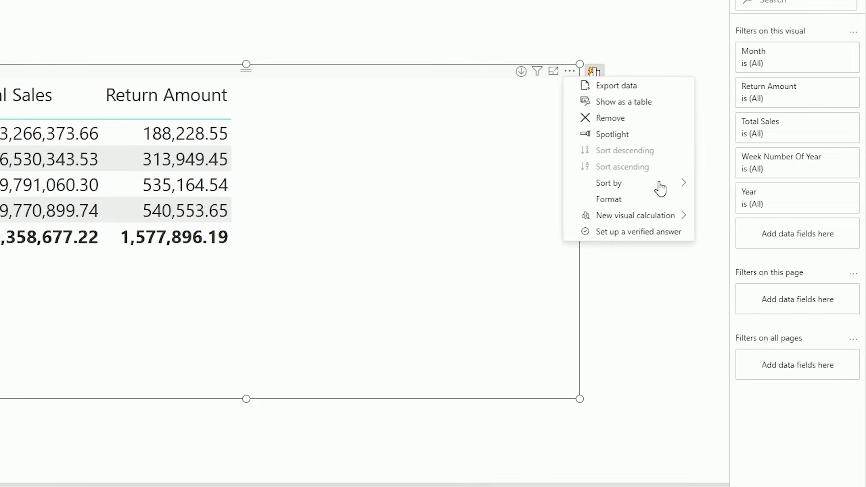
{"action": "mouse_move", "coordinate": [630, 225]}
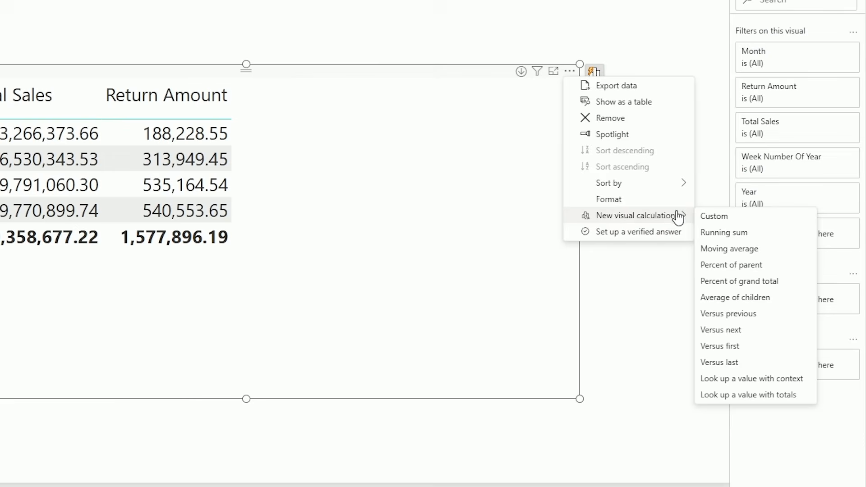
{"action": "left_click", "coordinate": [718, 233]}
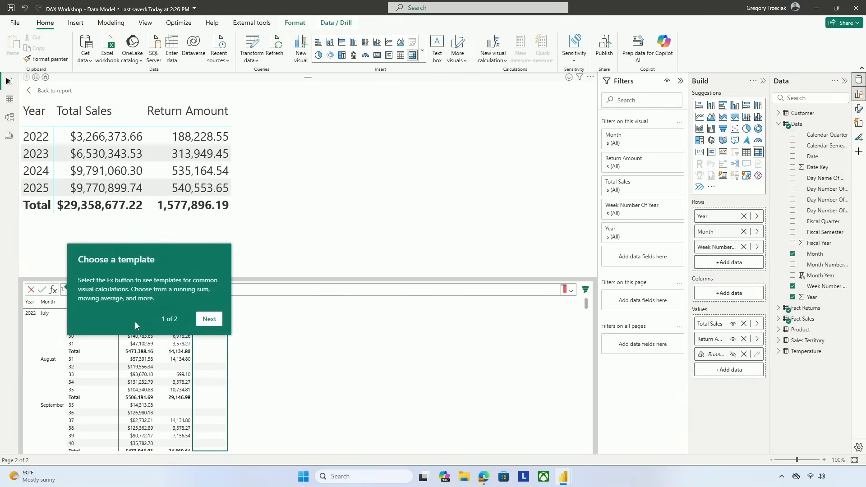
{"action": "left_click", "coordinate": [206, 319]}
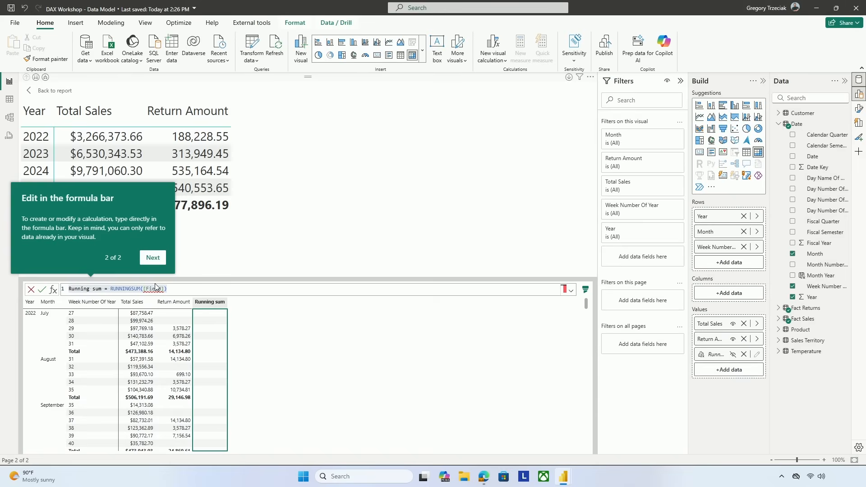
{"action": "left_click", "coordinate": [158, 264]}
- Replace the [Field] placeholder in the RUNNINGSUM formula with [Total Sales] and commit the calculation
{"action": "left_click", "coordinate": [186, 290]}
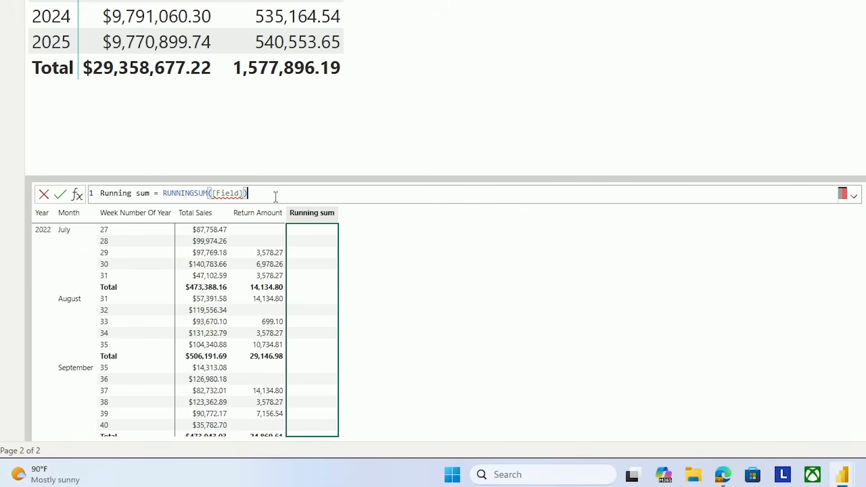
{"action": "scroll", "coordinate": [276, 197], "scroll_direction": "up", "scroll_amount": 4}
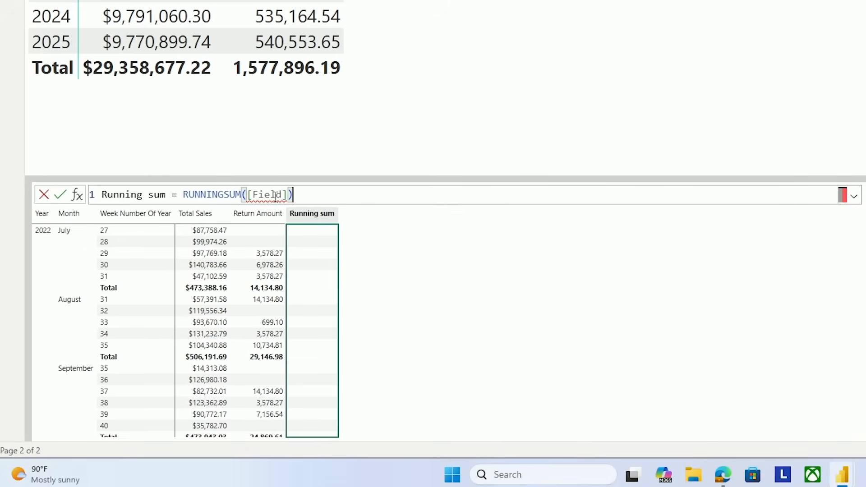
{"action": "scroll", "coordinate": [277, 198], "scroll_direction": "down", "scroll_amount": 1}
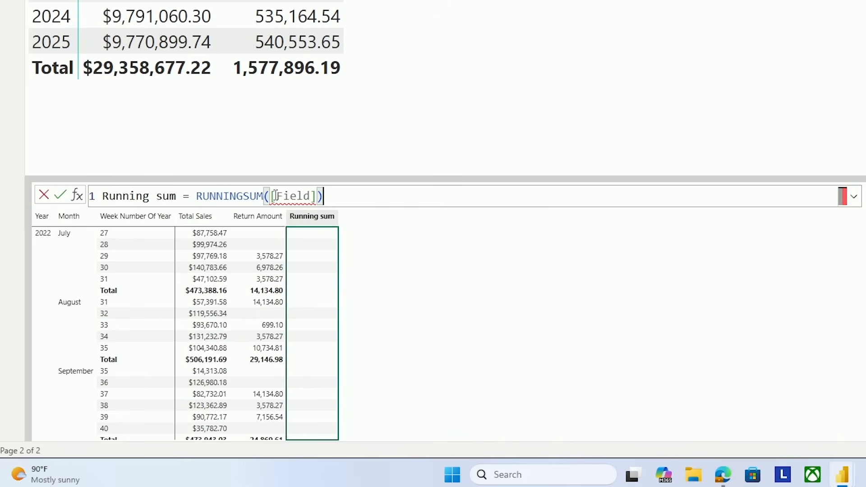
{"action": "scroll", "coordinate": [283, 178], "scroll_direction": "up", "scroll_amount": 4}
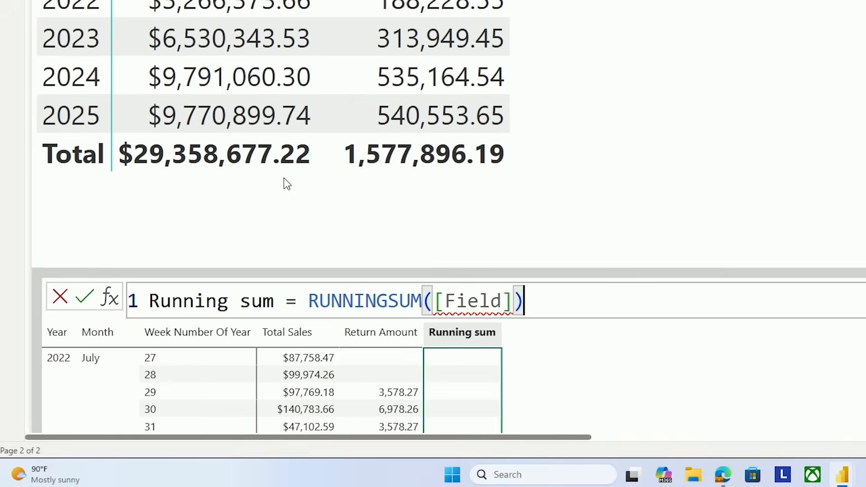
{"action": "scroll", "coordinate": [283, 178], "scroll_direction": "down", "scroll_amount": 2}
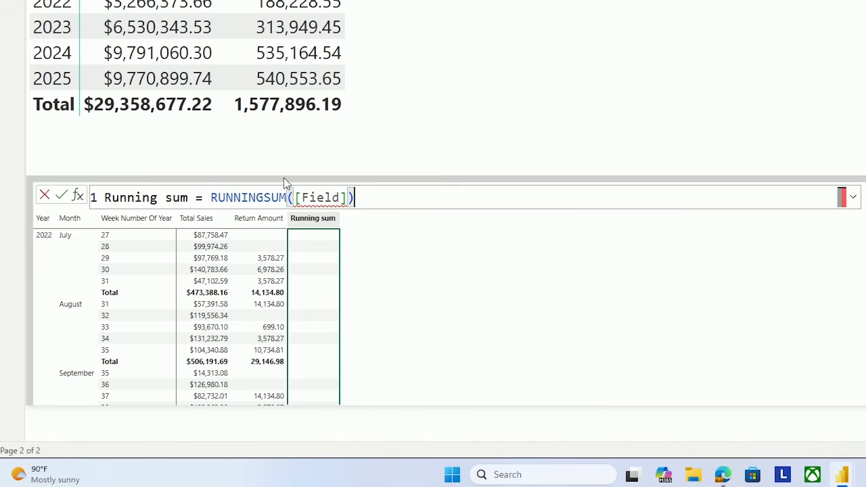
{"action": "scroll", "coordinate": [366, 181], "scroll_direction": "up", "scroll_amount": 3}
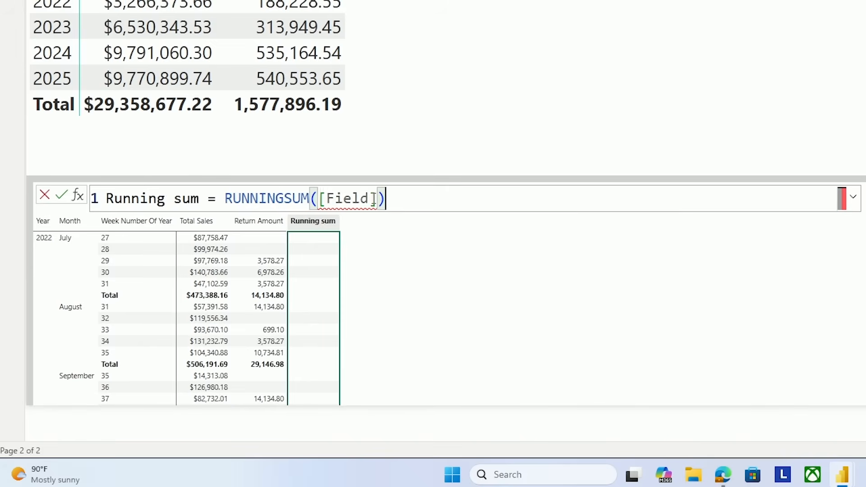
{"action": "left_click", "coordinate": [426, 200]}
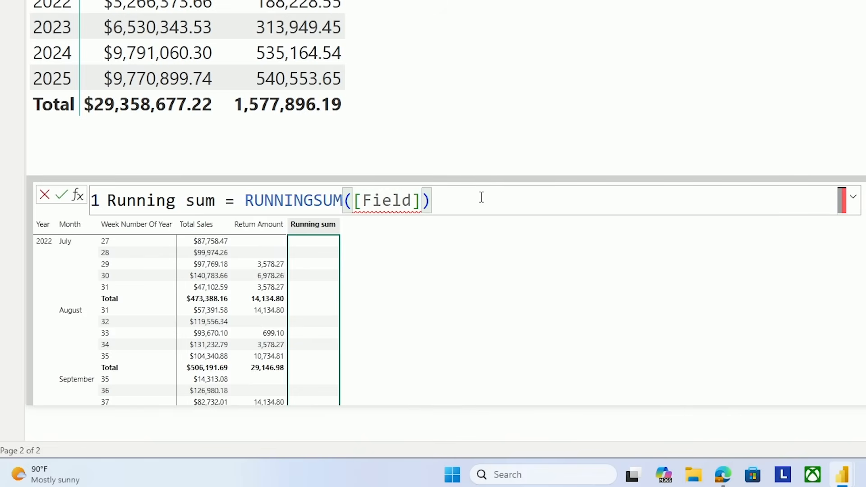
{"action": "key", "text": "BackSpace"}
{"action": "key", "text": "BackSpace"}
{"action": "key", "text": "BackSpace"}
{"action": "key", "text": "BackSpace"}
{"action": "key", "text": "BackSpace"}
{"action": "key", "text": "BackSpace"}
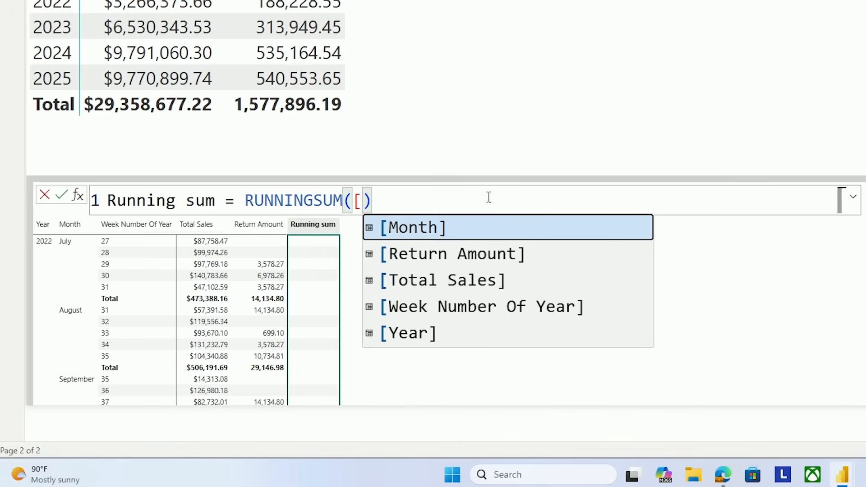
{"action": "key", "text": "Down"}
{"action": "key", "text": "Down"}
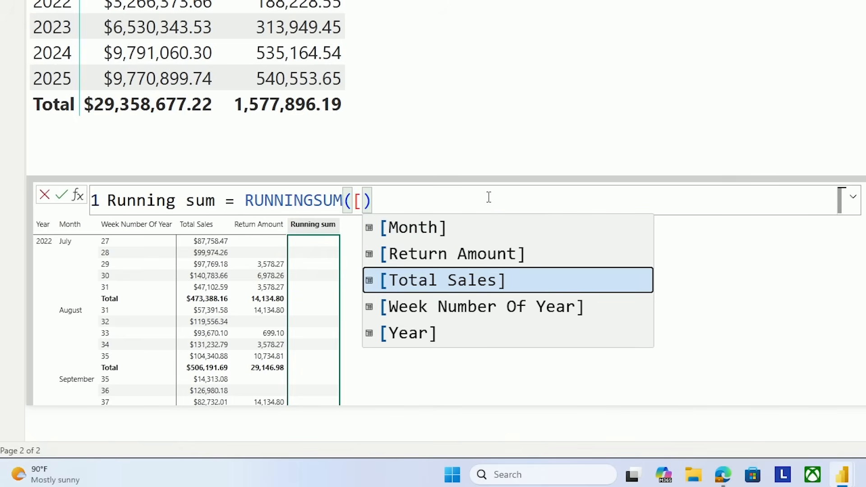
{"action": "key", "text": "Tab"}
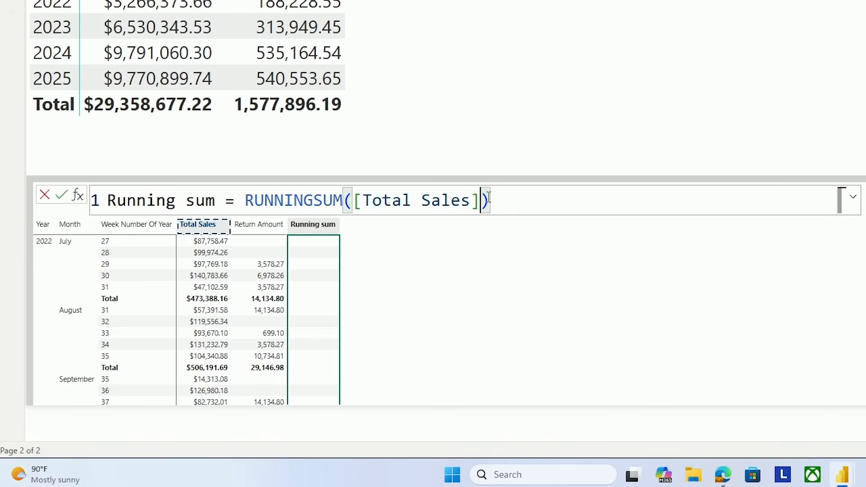
{"action": "key", "text": "Right"}
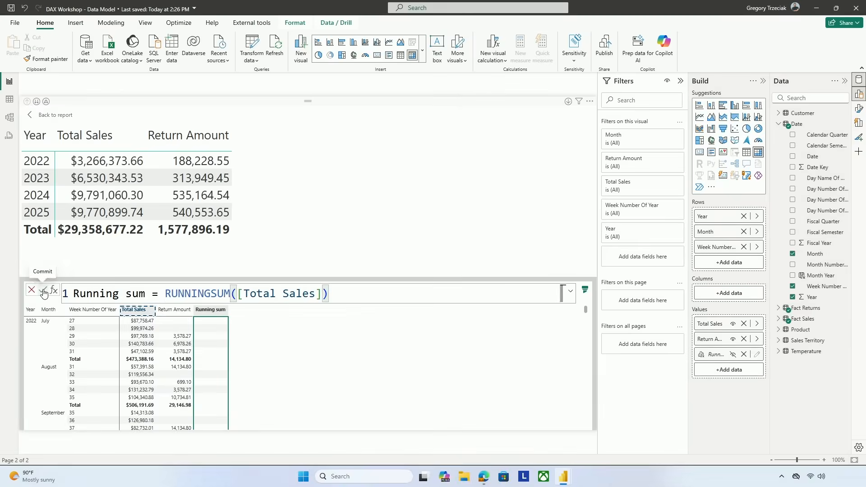
{"action": "left_click", "coordinate": [63, 198]}
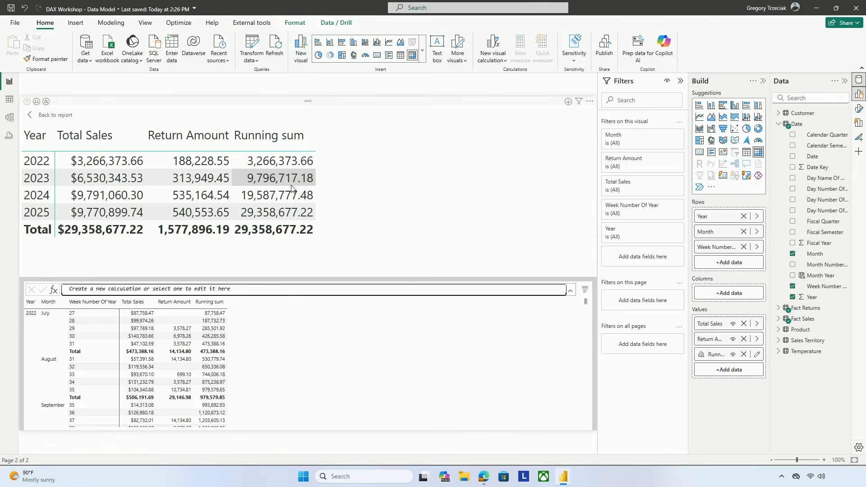
- Expand the matrix to the month level and examine how the running sum accumulates from 2022 into 2023
{"action": "left_click", "coordinate": [45, 101]}
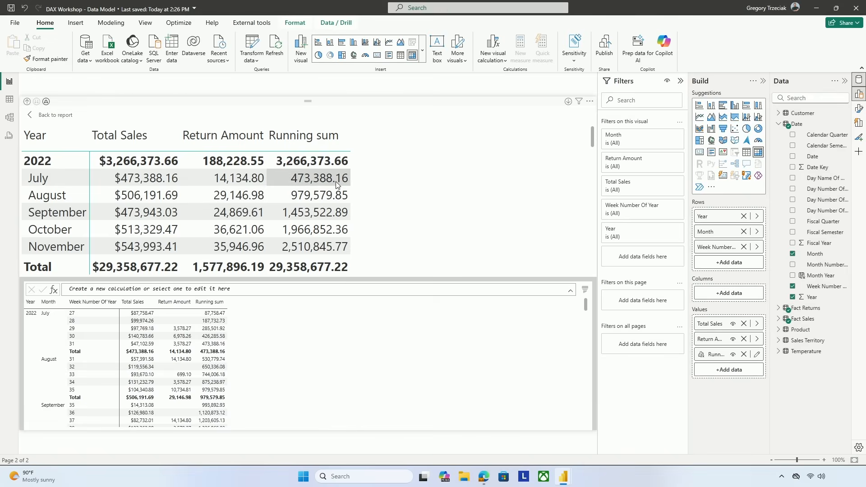
{"action": "scroll", "coordinate": [336, 181], "scroll_direction": "down", "scroll_amount": 4}
{"action": "scroll", "coordinate": [336, 181], "scroll_direction": "up", "scroll_amount": 1}
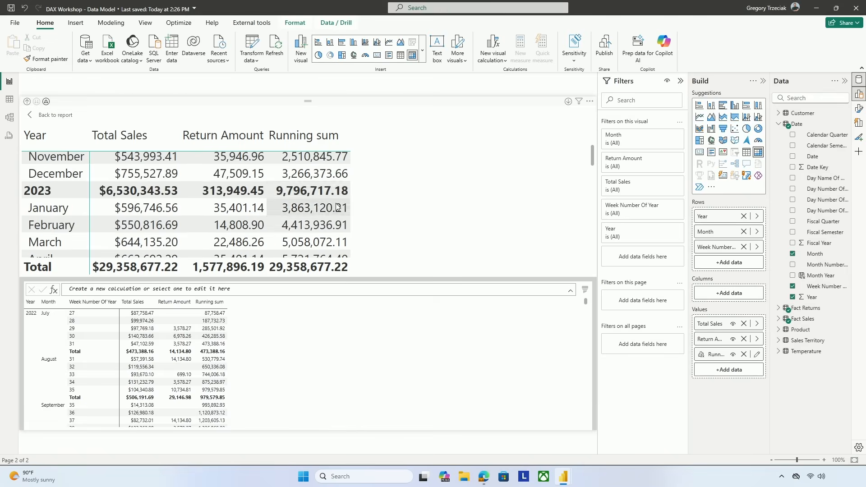
- Examine how the month-level running sum accumulates across the 2023 and 2024 year boundaries in the matrix
{"action": "scroll", "coordinate": [329, 204], "scroll_direction": "down", "scroll_amount": 5}
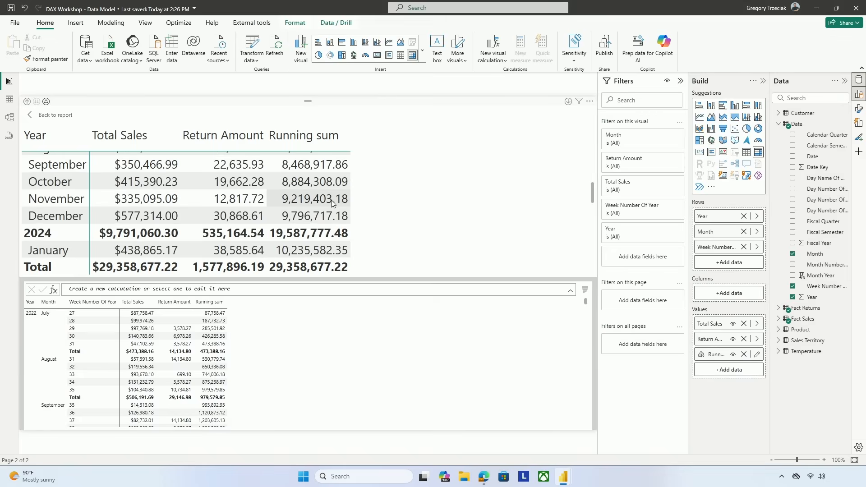
{"action": "scroll", "coordinate": [333, 204], "scroll_direction": "up", "scroll_amount": 5}
{"action": "scroll", "coordinate": [333, 204], "scroll_direction": "down", "scroll_amount": 12}
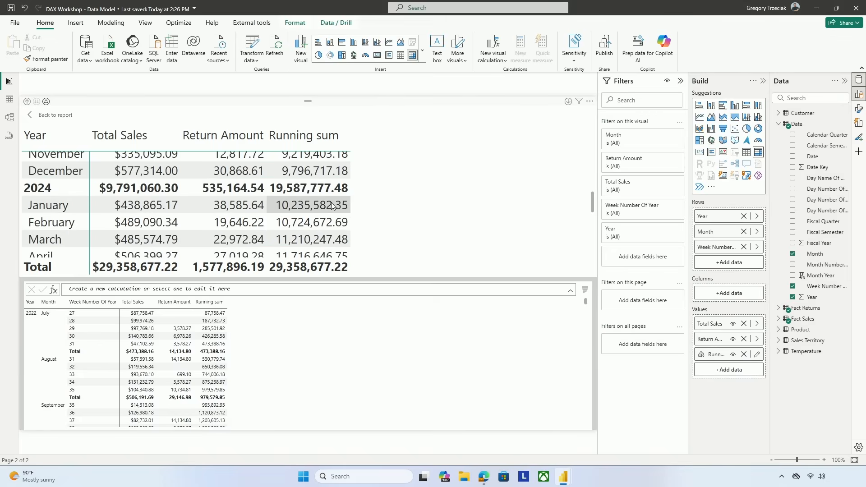
{"action": "scroll", "coordinate": [310, 225], "scroll_direction": "down", "scroll_amount": 1}
{"action": "scroll", "coordinate": [320, 227], "scroll_direction": "up", "scroll_amount": 6}
{"action": "scroll", "coordinate": [321, 226], "scroll_direction": "up", "scroll_amount": 5}
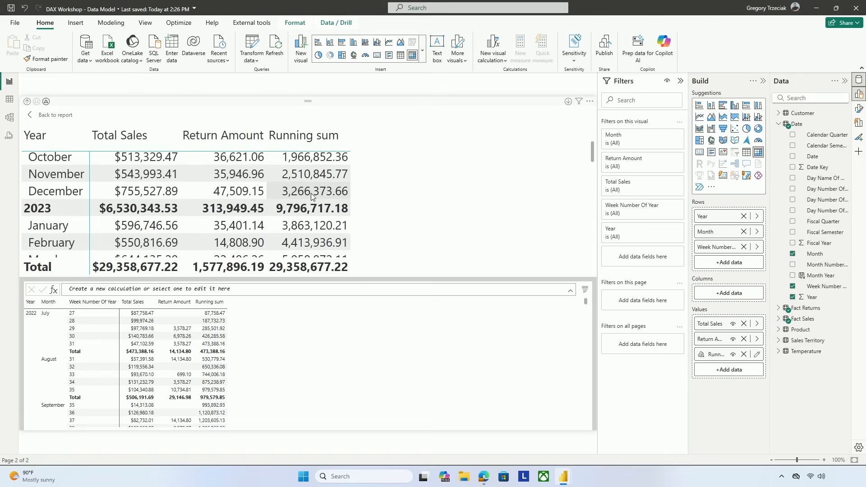
{"action": "scroll", "coordinate": [331, 184], "scroll_direction": "down", "scroll_amount": 4}
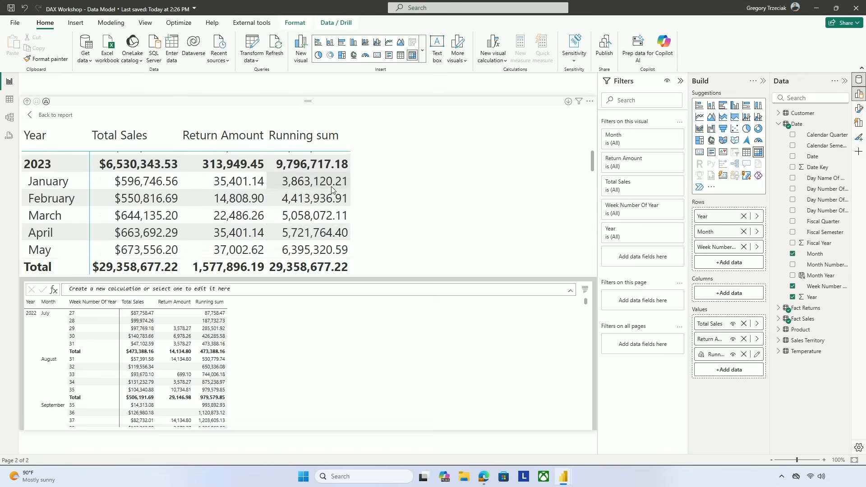
{"action": "scroll", "coordinate": [331, 193], "scroll_direction": "down", "scroll_amount": 4}
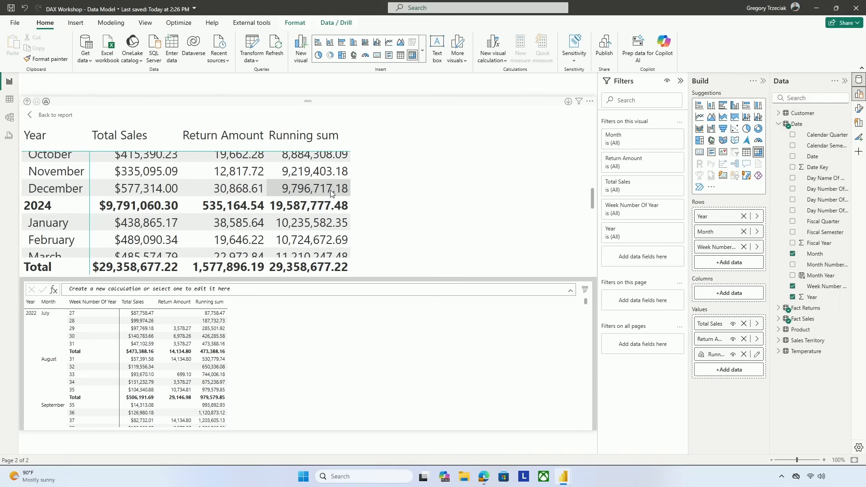
{"action": "scroll", "coordinate": [330, 191], "scroll_direction": "up", "scroll_amount": 8}
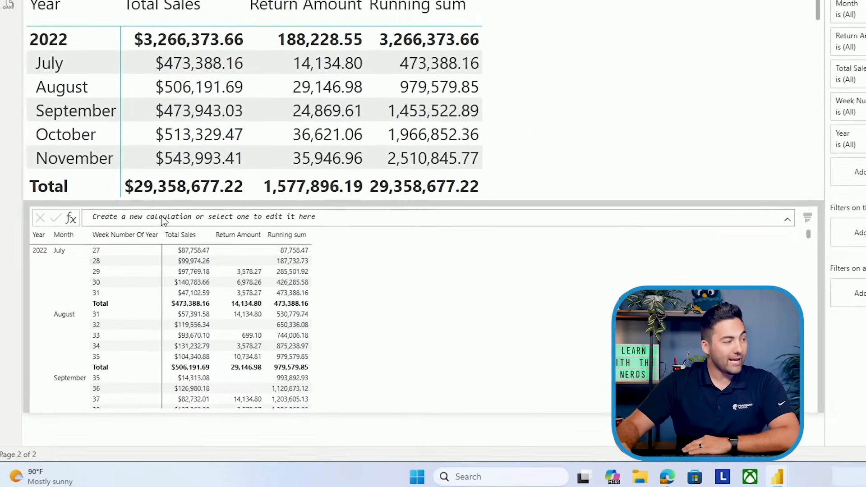
- Create a second visual calculation named Running Sum HP and insert the Running sum template as its expression
{"action": "left_click", "coordinate": [119, 287]}
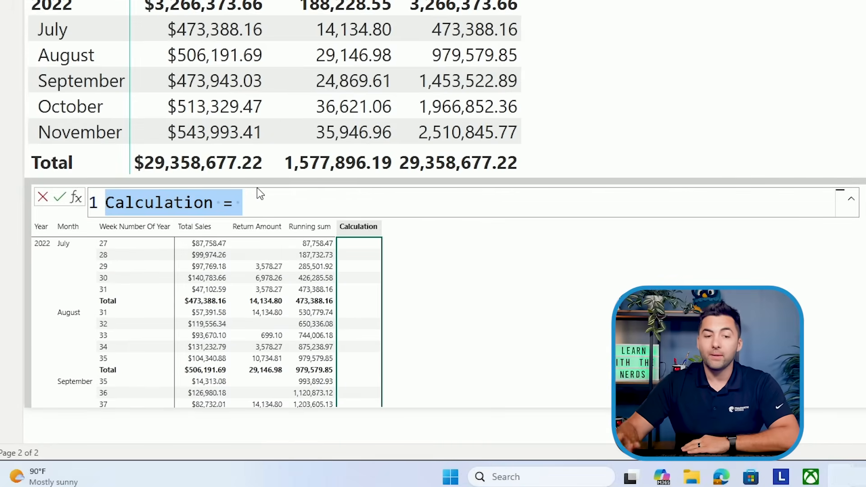
{"action": "type", "text": "Running u"}
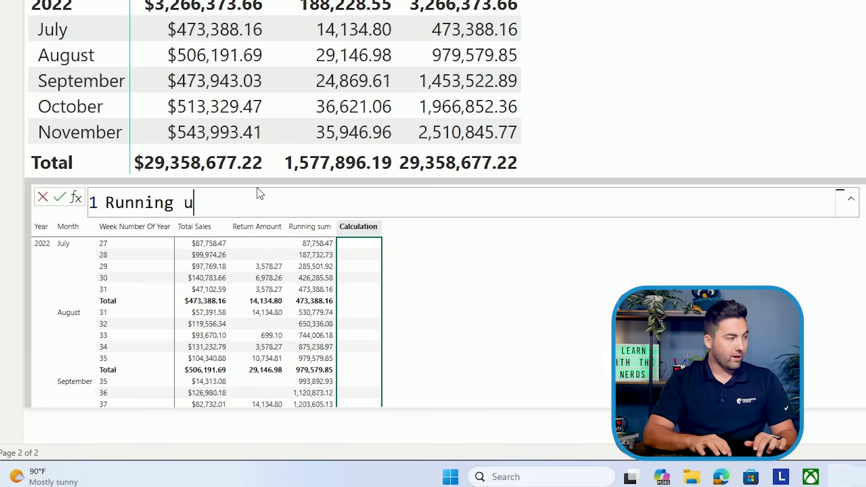
{"action": "key", "text": "BackSpace"}
{"action": "type", "text": "Sum "}
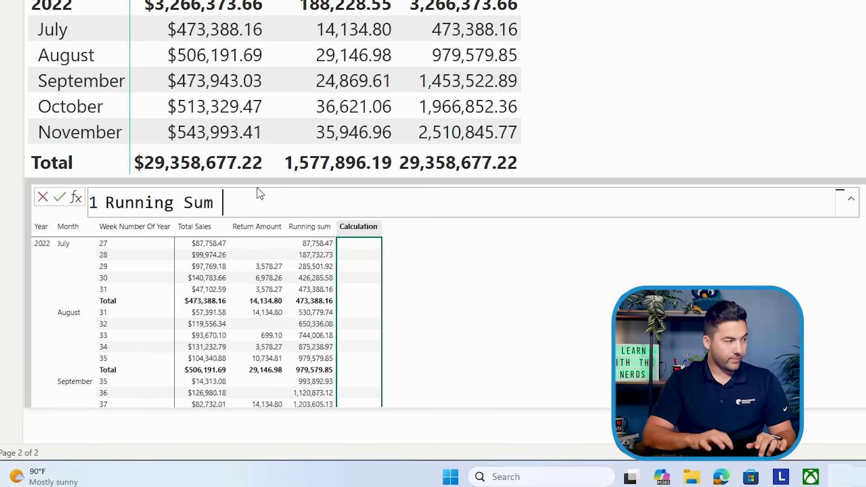
{"action": "type", "text": "HP ="}
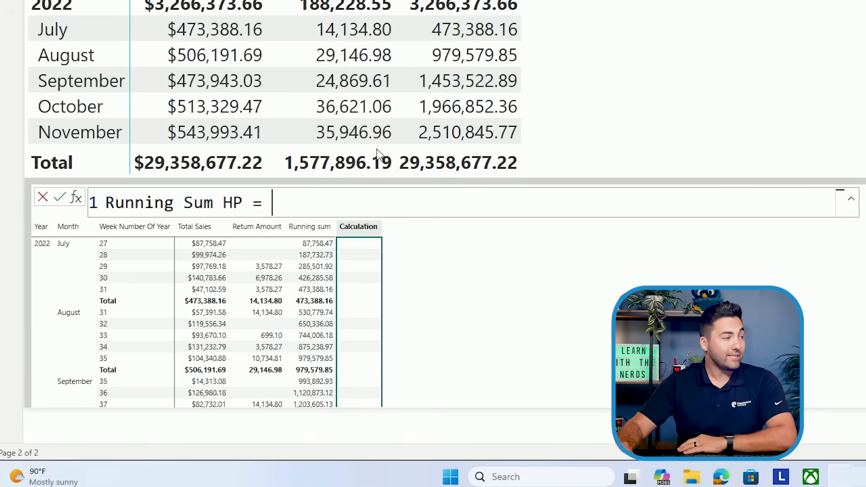
{"action": "left_click", "coordinate": [75, 198]}
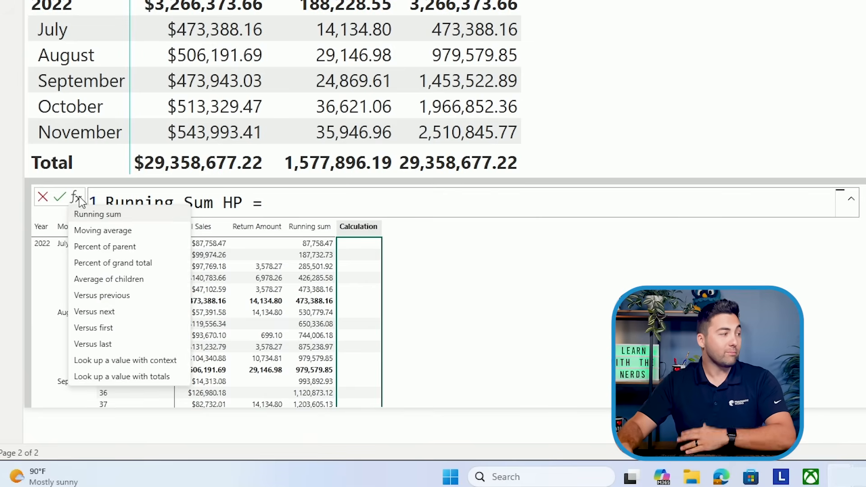
{"action": "left_click", "coordinate": [98, 214]}
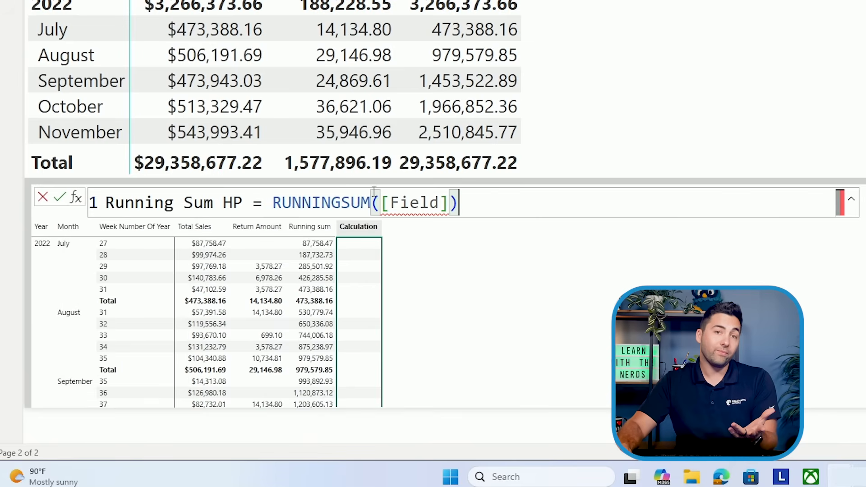
- Replace the [Field] placeholder in the Running Sum HP formula with [Total Sales]
{"action": "key", "text": "Left"}
{"action": "key", "text": "BackSpace"}
{"action": "key", "text": "BackSpace"}
{"action": "key", "text": "BackSpace"}
{"action": "key", "text": "BackSpace"}
{"action": "key", "text": "BackSpace"}
{"action": "key", "text": "BackSpace"}
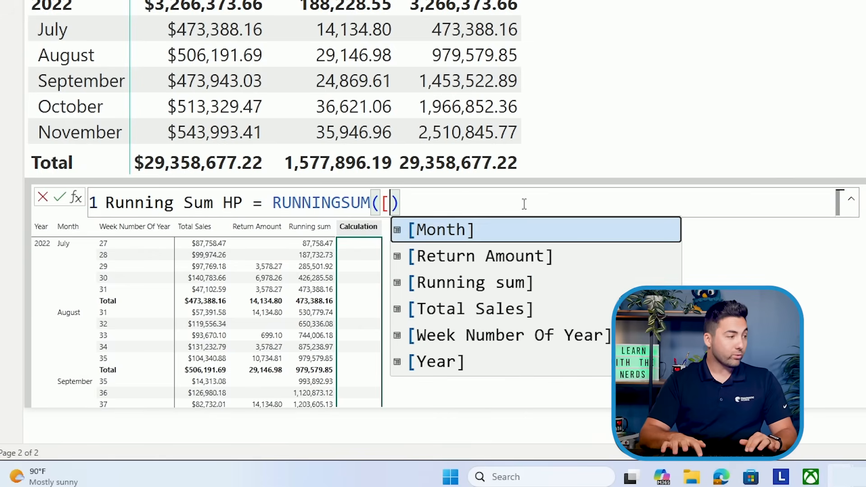
{"action": "type", "text": "Total"}
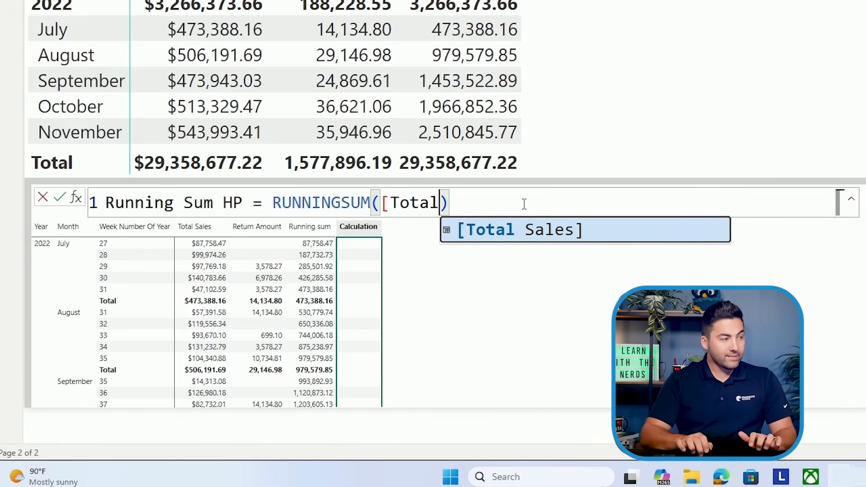
{"action": "key", "text": "Tab"}
{"action": "left_click", "coordinate": [554, 200]}
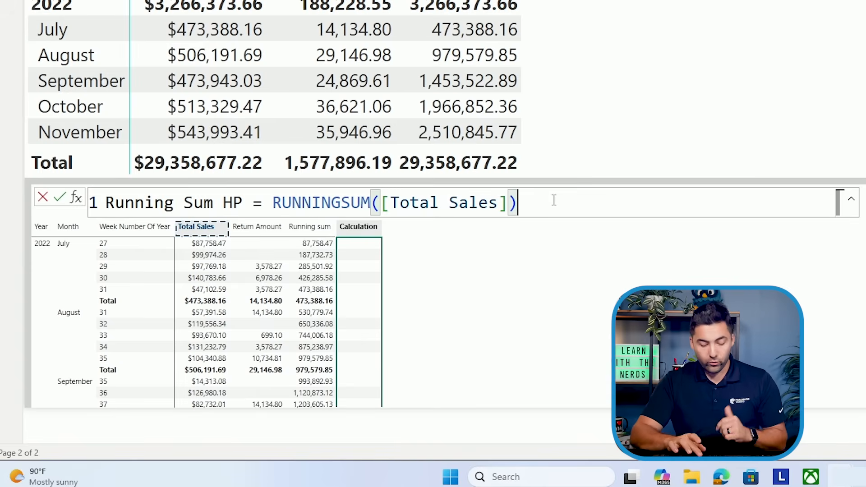
- Extend the RUNNINGSUM formula up to its Reset argument, leaving the Axis and Blanks arguments empty
{"action": "key", "text": "BackSpace"}
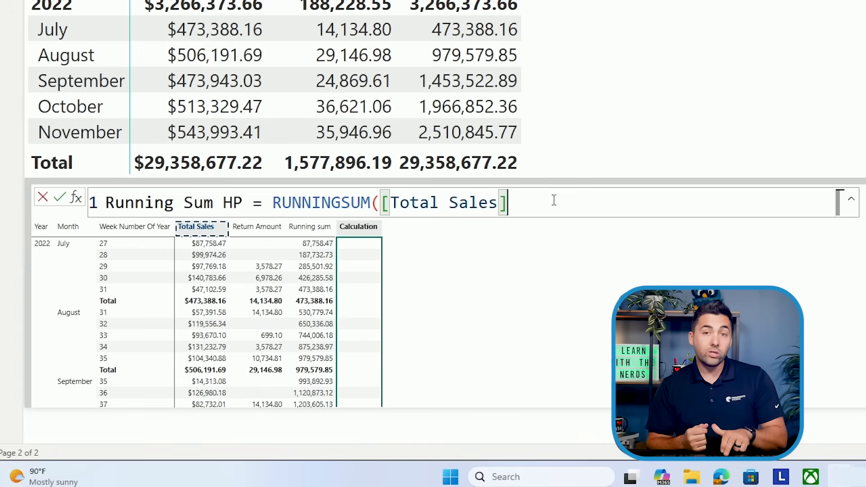
{"action": "type", "text": ","}
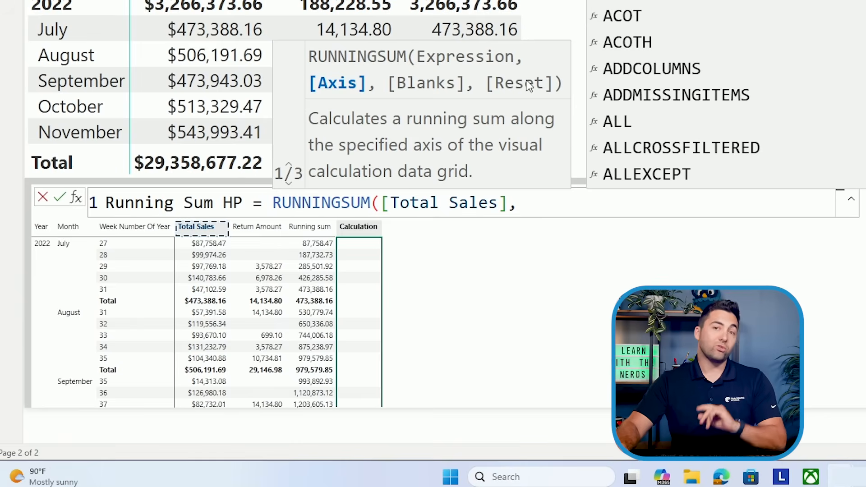
{"action": "key", "text": "BackSpace"}
{"action": "key", "text": "BackSpace"}
{"action": "key", "text": "BackSpace"}
{"action": "key", "text": "BackSpace"}
{"action": "key", "text": "BackSpace"}
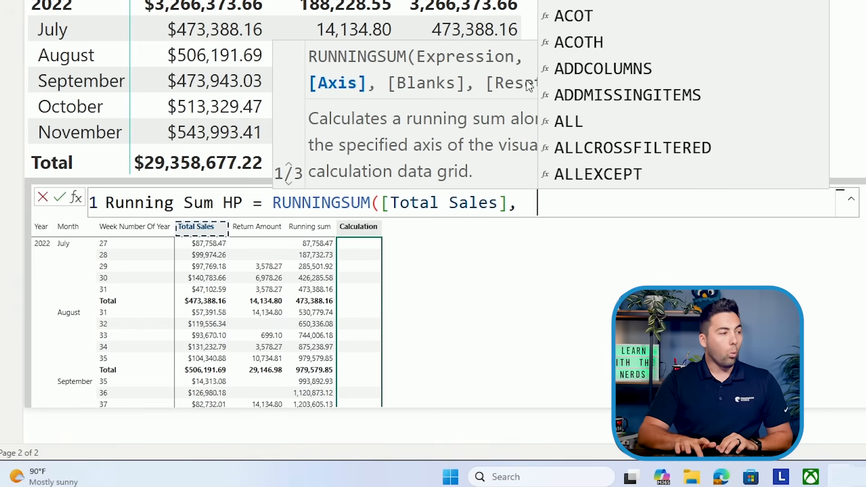
{"action": "key", "text": "BackSpace"}
{"action": "key", "text": "BackSpace"}
{"action": "type", "text": ","}
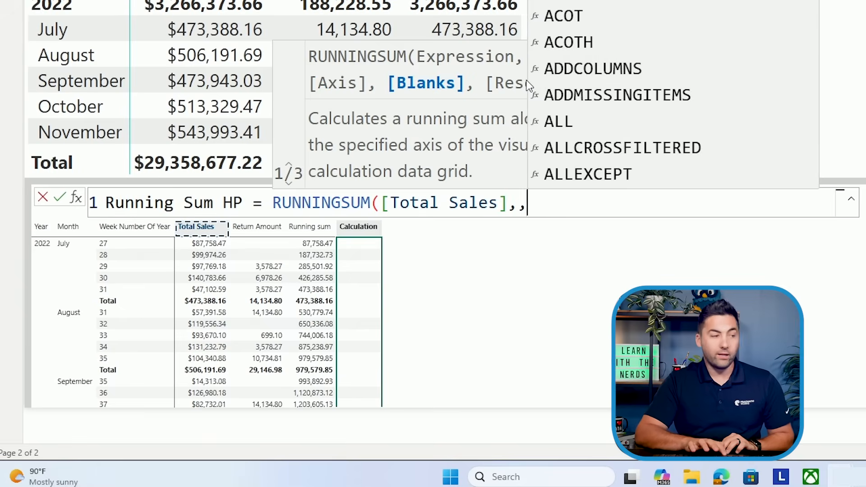
{"action": "type", "text": ","}
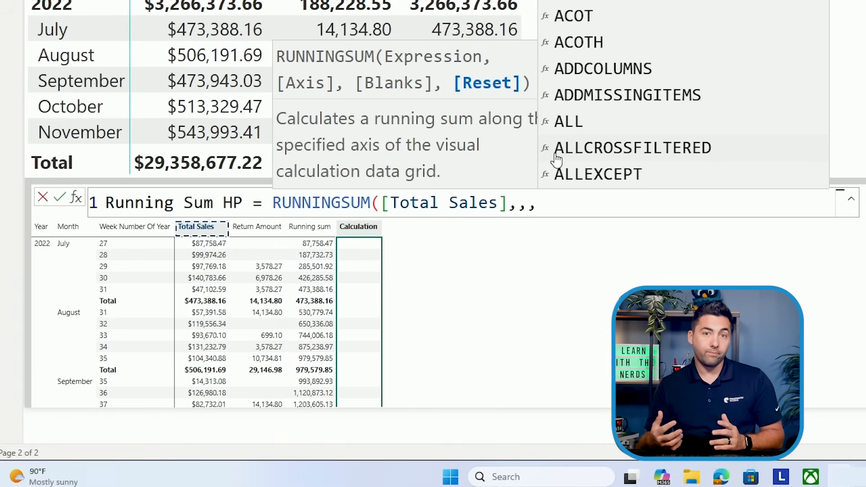
- Set the Reset argument to HIGHESTPARENT, commit Running Sum HP, and review its monthly values from 2022 into 2023
{"action": "type", "text": "1"}
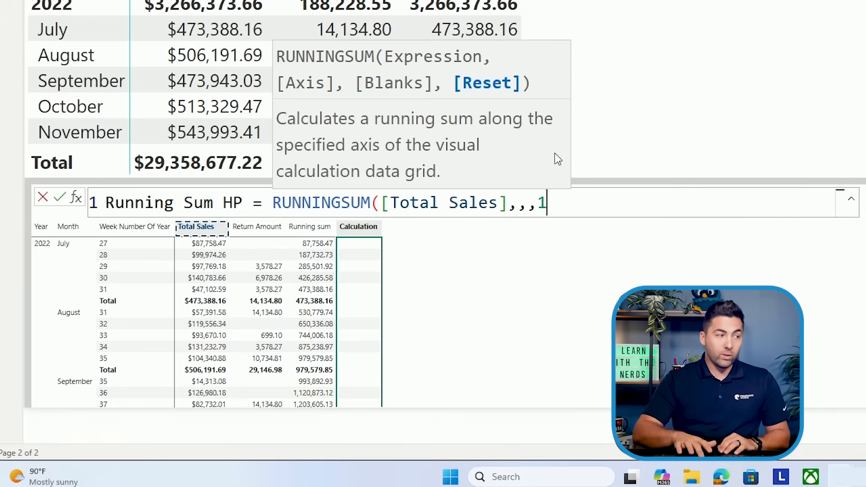
{"action": "key", "text": "BackSpace"}
{"action": "type", "text": "Highest"}
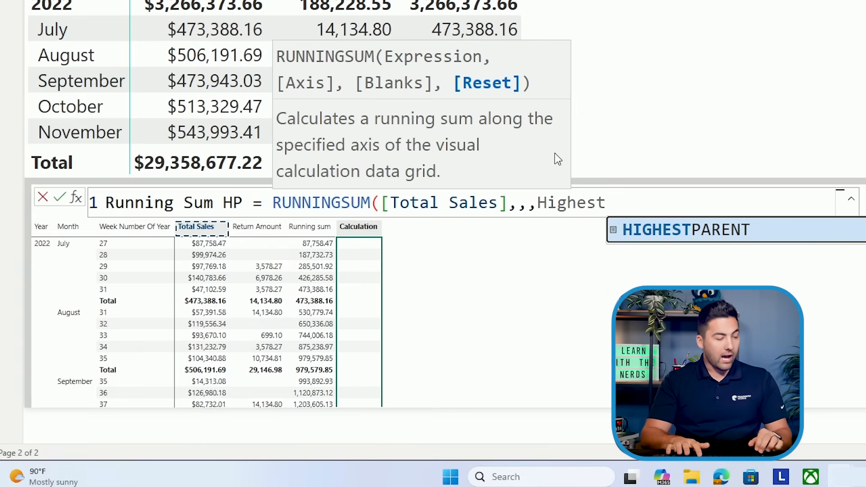
{"action": "key", "text": "Tab"}
{"action": "type", "text": ")"}
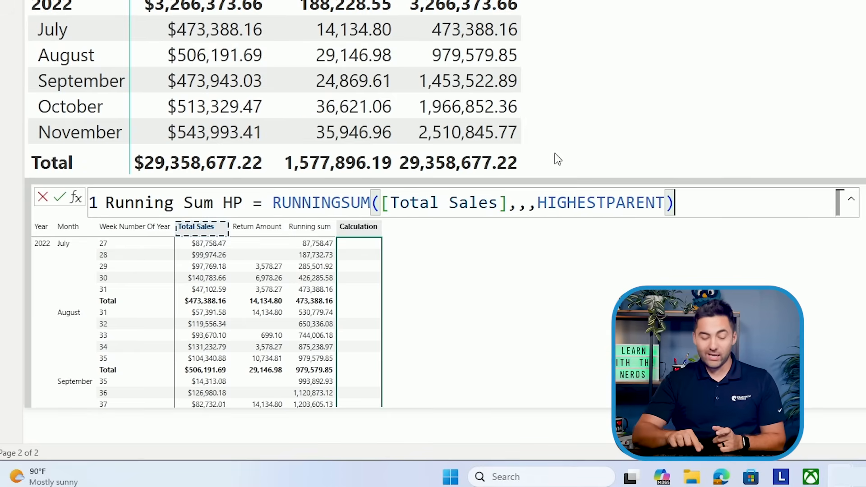
{"action": "key", "text": "Return"}
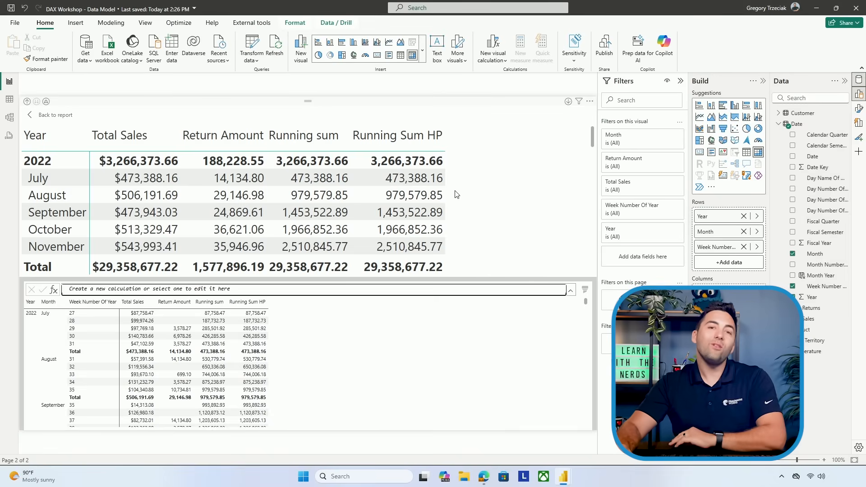
{"action": "scroll", "coordinate": [458, 208], "scroll_direction": "down", "scroll_amount": 2}
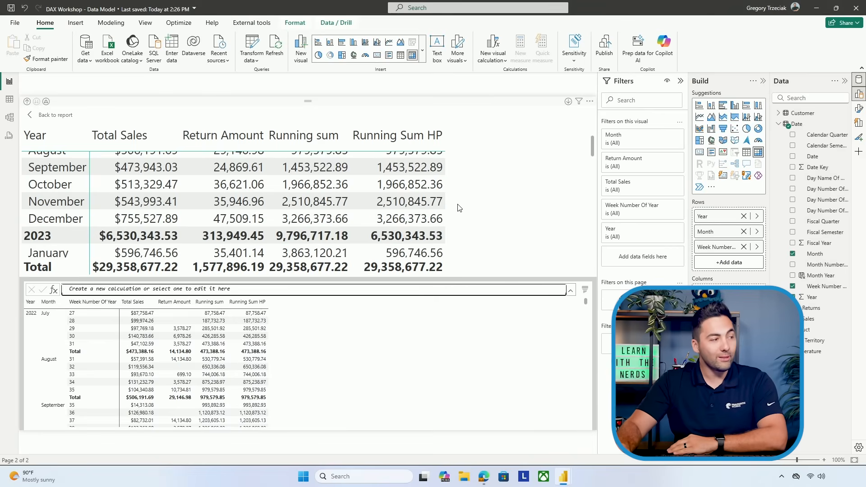
{"action": "scroll", "coordinate": [463, 204], "scroll_direction": "down", "scroll_amount": 2}
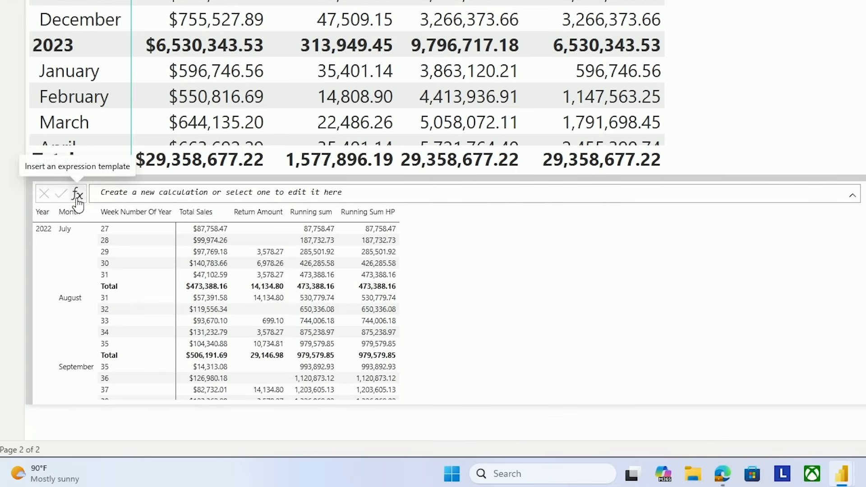
- Add another visual calculation from the Versus previous template and rename it Previous
{"action": "left_click", "coordinate": [54, 289]}
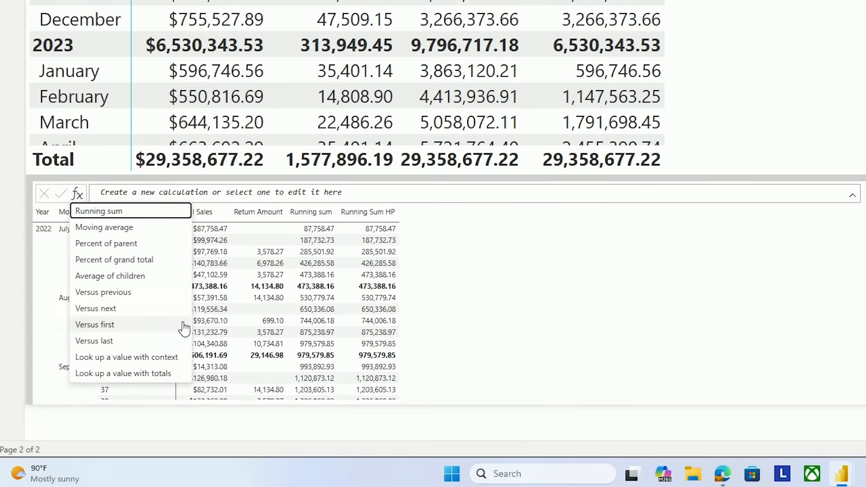
{"action": "left_click", "coordinate": [116, 298]}
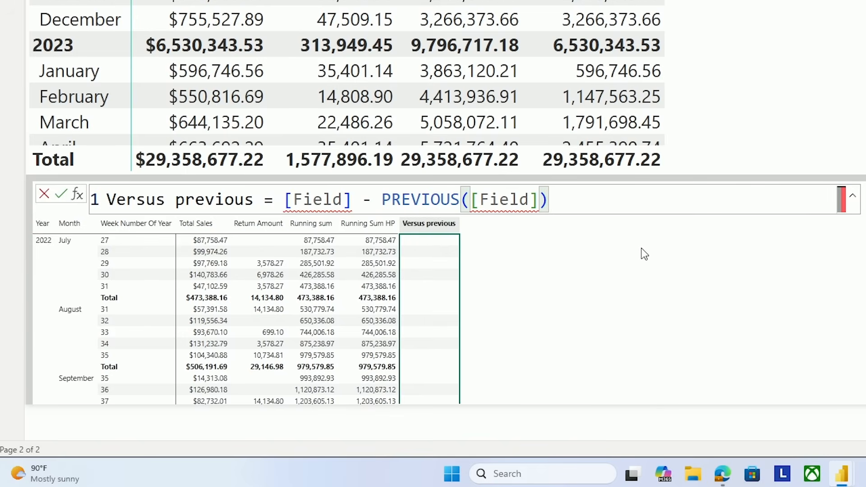
{"action": "double_click", "coordinate": [185, 200]}
{"action": "key", "text": "BackSpace"}
{"action": "key", "text": "BackSpace"}
{"action": "key", "text": "BackSpace"}
{"action": "key", "text": "BackSpace"}
{"action": "key", "text": "BackSpace"}
{"action": "key", "text": "BackSpace"}
{"action": "key", "text": "BackSpace"}
{"action": "key", "text": "BackSpace"}
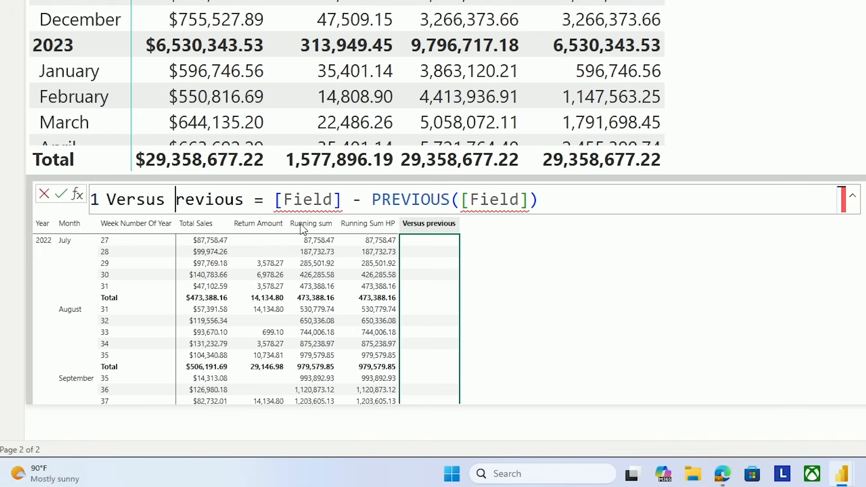
{"action": "type", "text": "P"}
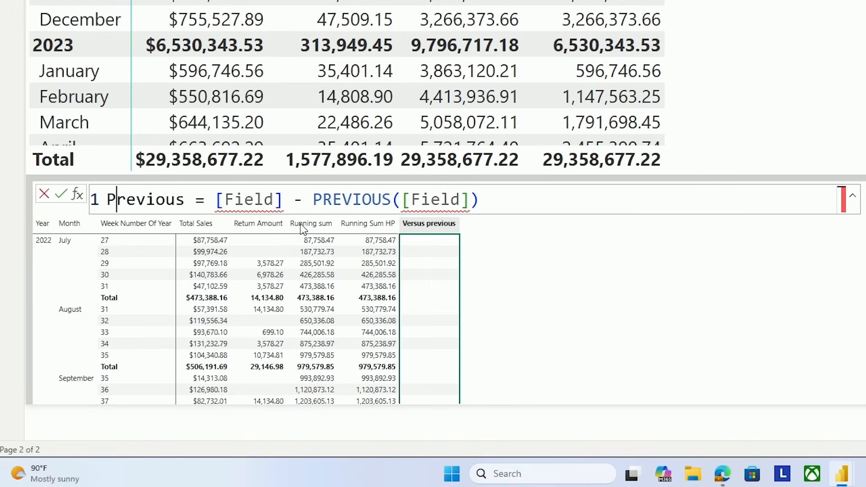
- Remove the leading [Field] subtraction from the Previous formula, keeping only the PREVIOUS function
{"action": "double_click", "coordinate": [316, 199]}
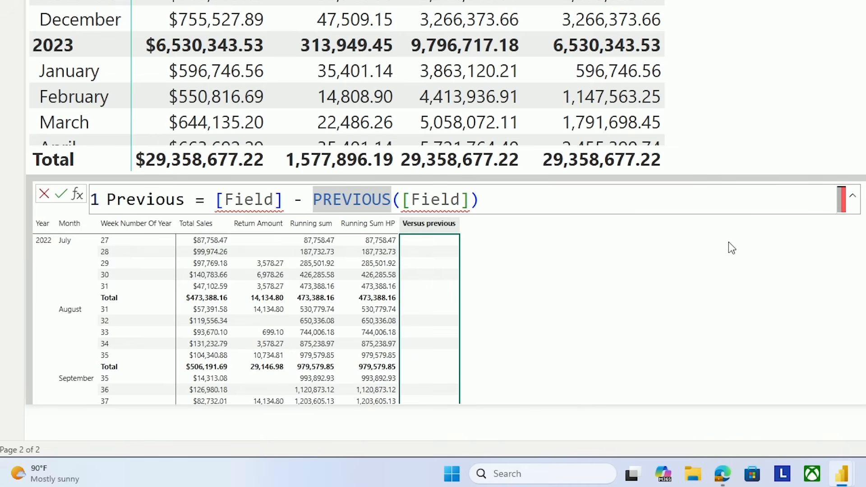
{"action": "key", "text": "BackSpace"}
{"action": "key", "text": "BackSpace"}
{"action": "key", "text": "BackSpace"}
{"action": "key", "text": "BackSpace"}
{"action": "key", "text": "BackSpace"}
{"action": "key", "text": "BackSpace"}
{"action": "key", "text": "BackSpace"}
{"action": "key", "text": "BackSpace"}
{"action": "key", "text": "BackSpace"}
{"action": "key", "text": "BackSpace"}
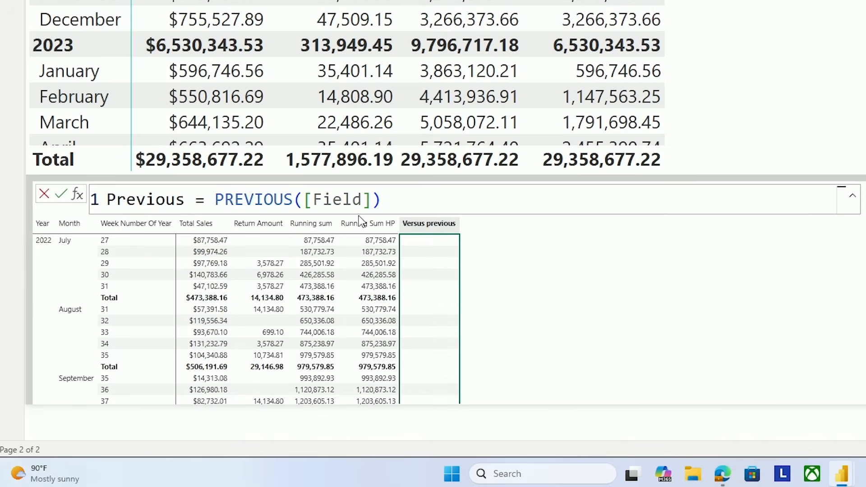
- Replace the [Field] placeholder inside the PREVIOUS function with [Total Sales]
{"action": "left_click", "coordinate": [372, 198]}
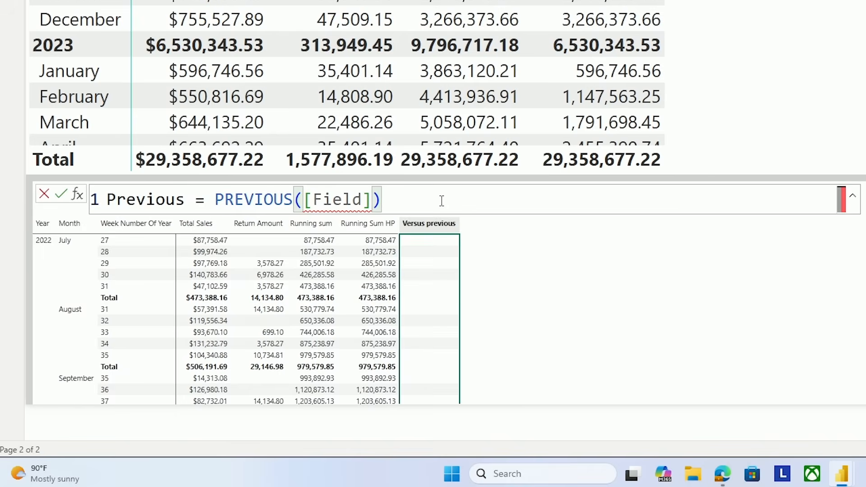
{"action": "key", "text": "BackSpace"}
{"action": "key", "text": "BackSpace"}
{"action": "key", "text": "BackSpace"}
{"action": "key", "text": "BackSpace"}
{"action": "key", "text": "BackSpace"}
{"action": "key", "text": "BackSpace"}
{"action": "key", "text": "BackSpace"}
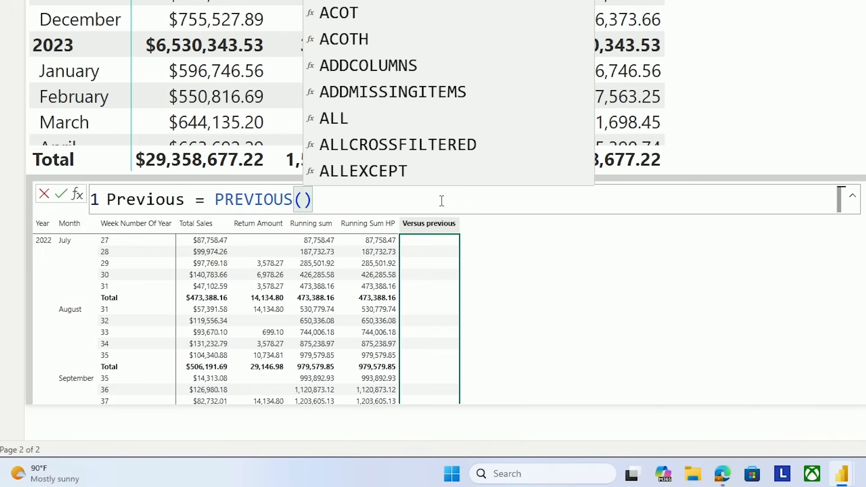
{"action": "type", "text": "[total"}
{"action": "key", "text": "Tab"}
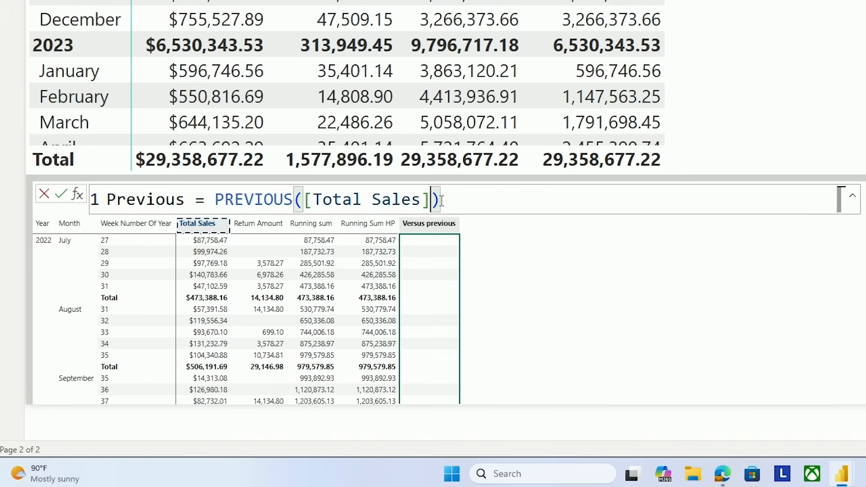
- Commit the Previous calculation, place it directly after Total Sales in the values, and review the months into 2023
{"action": "left_click", "coordinate": [442, 201]}
{"action": "key", "text": "Return"}
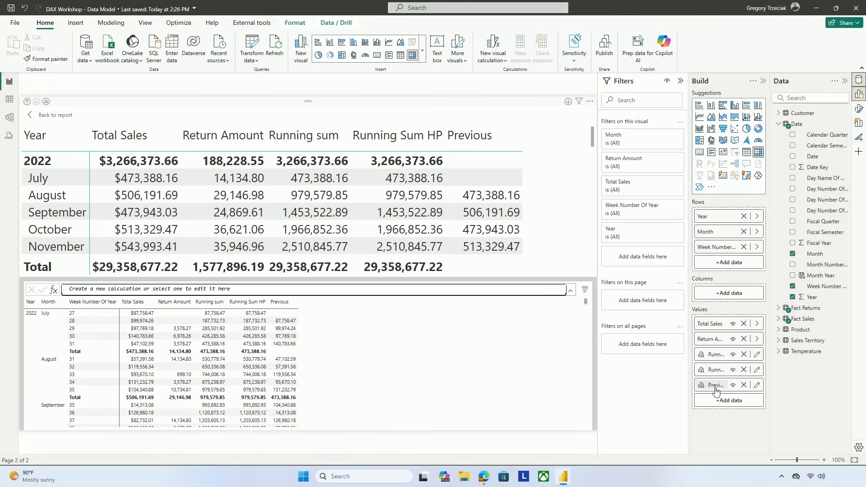
{"action": "left_click_drag", "start_coordinate": [713, 386], "coordinate": [715, 331]}
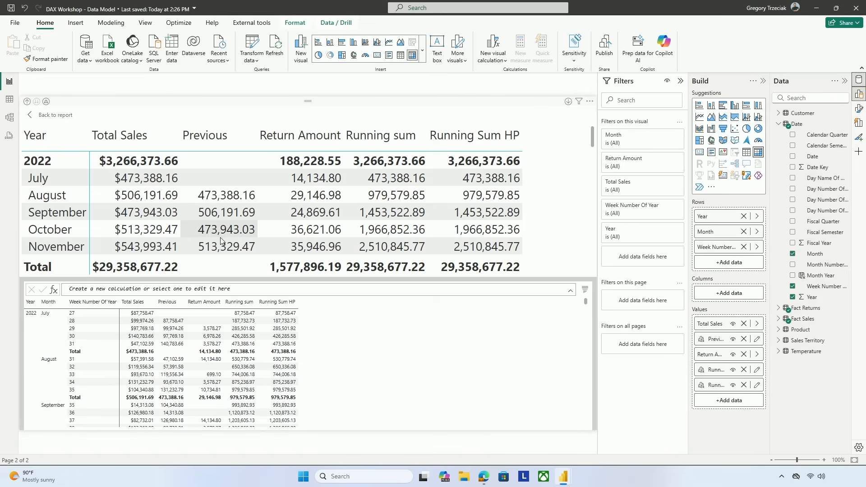
{"action": "scroll", "coordinate": [204, 235], "scroll_direction": "down", "scroll_amount": 5}
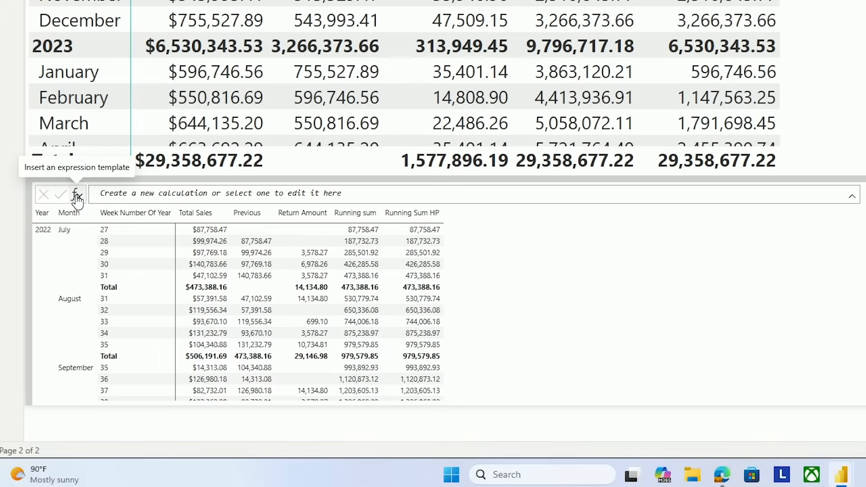
- Add another visual calculation from the Versus previous template and replace its first [Field] placeholder with [Total Sales]
{"action": "left_click", "coordinate": [77, 197]}
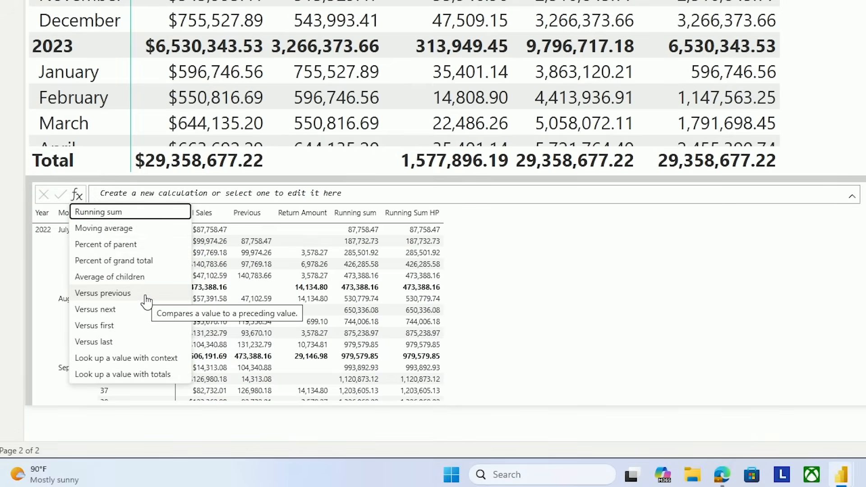
{"action": "left_click", "coordinate": [103, 294]}
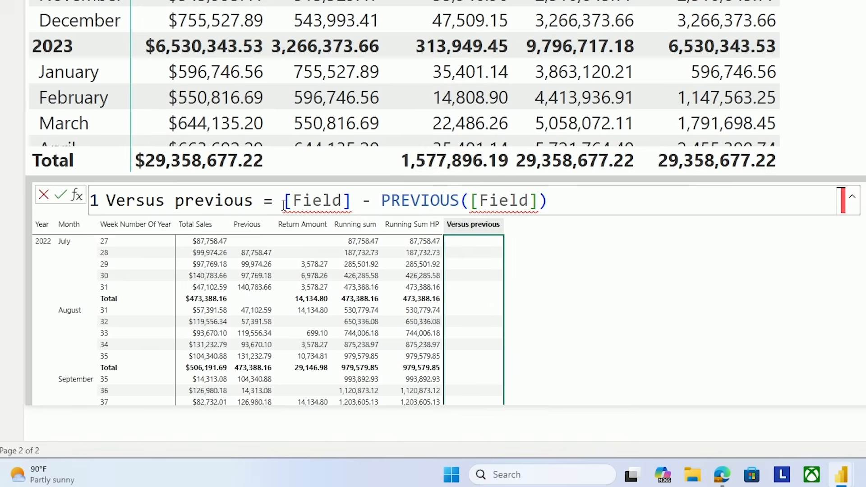
{"action": "left_click", "coordinate": [341, 198]}
{"action": "key", "text": "BackSpace"}
{"action": "key", "text": "BackSpace"}
{"action": "key", "text": "BackSpace"}
{"action": "key", "text": "BackSpace"}
{"action": "key", "text": "BackSpace"}
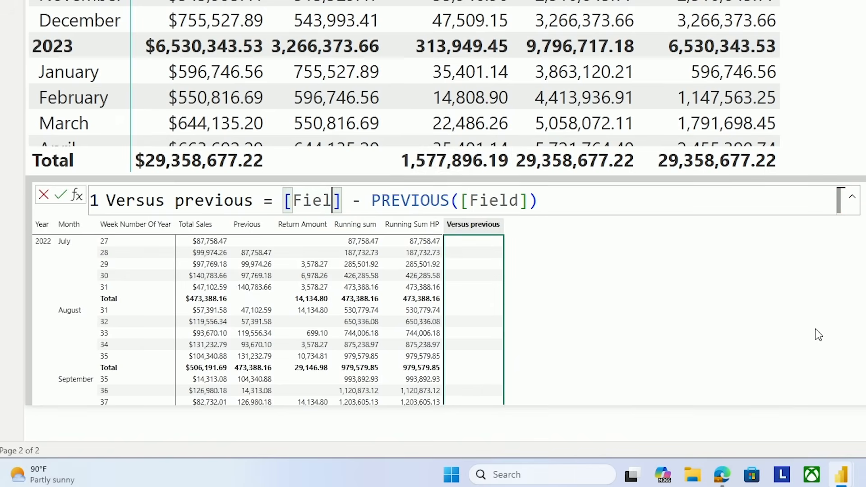
{"action": "type", "text": "total"}
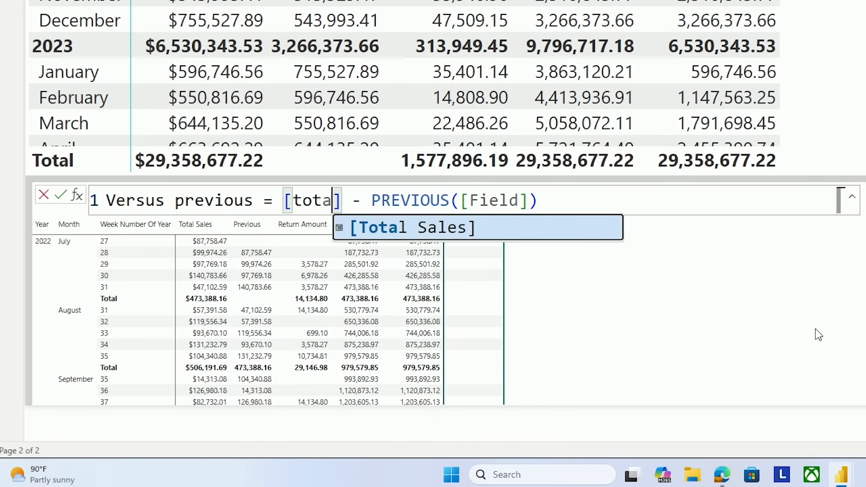
{"action": "key", "text": "Tab"}
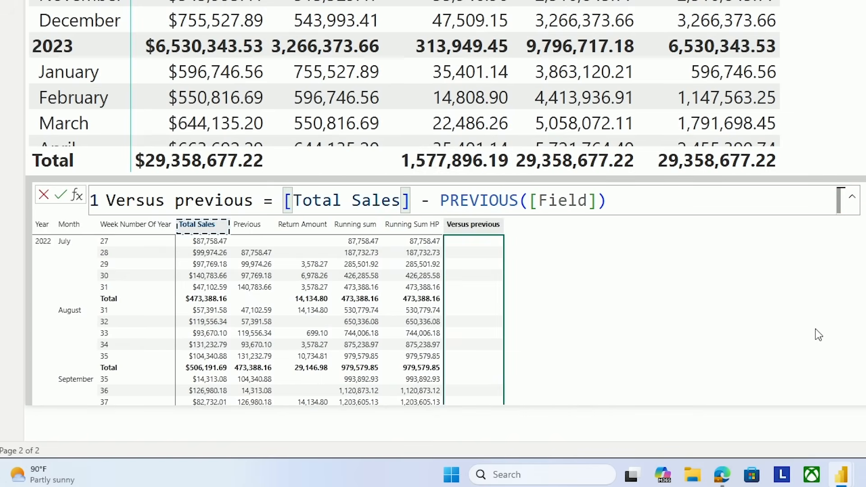
- Replace the [Field] placeholder inside PREVIOUS with [Total Sales], commit Versus previous, and review its monthly values
{"action": "left_click", "coordinate": [588, 201]}
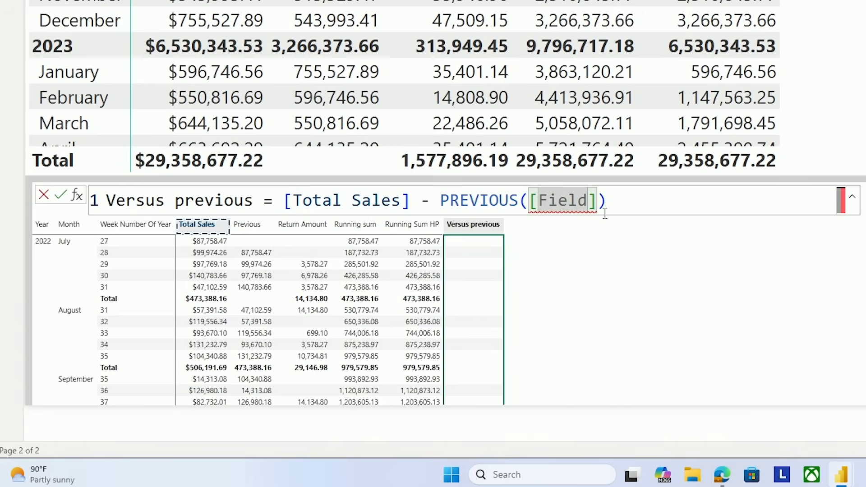
{"action": "key", "text": "BackSpace"}
{"action": "key", "text": "BackSpace"}
{"action": "key", "text": "BackSpace"}
{"action": "key", "text": "BackSpace"}
{"action": "key", "text": "BackSpace"}
{"action": "type", "text": "total"}
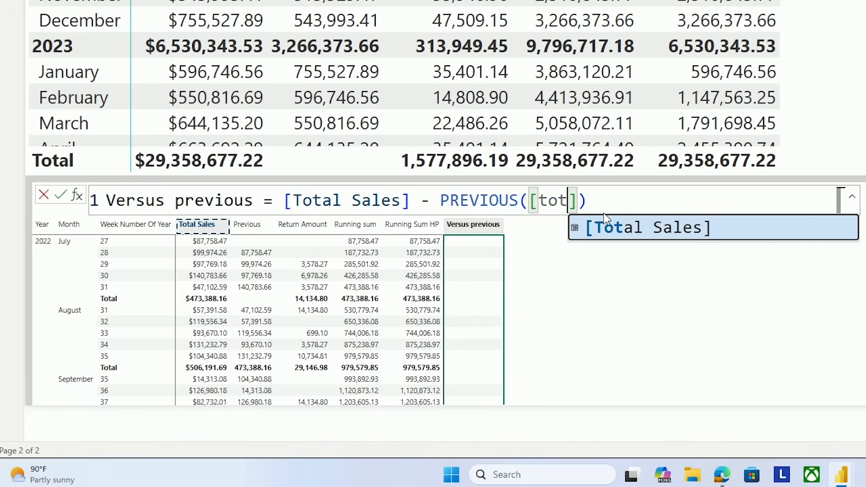
{"action": "key", "text": "Tab"}
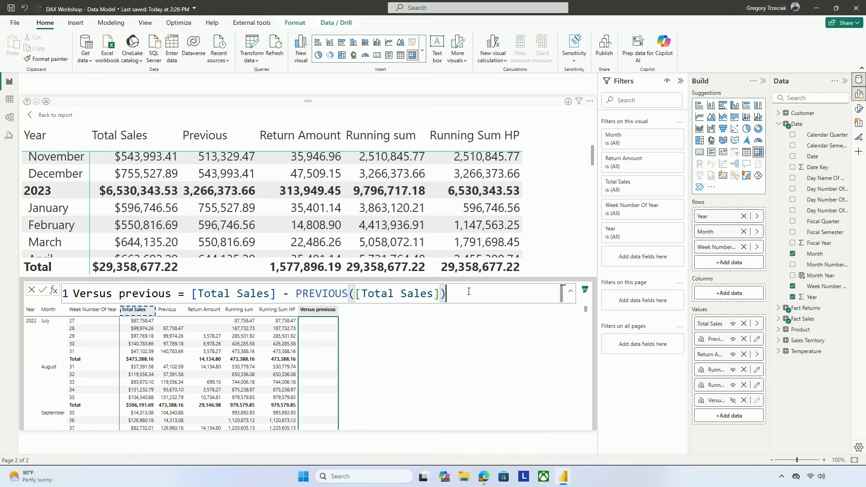
{"action": "key", "text": "Return"}
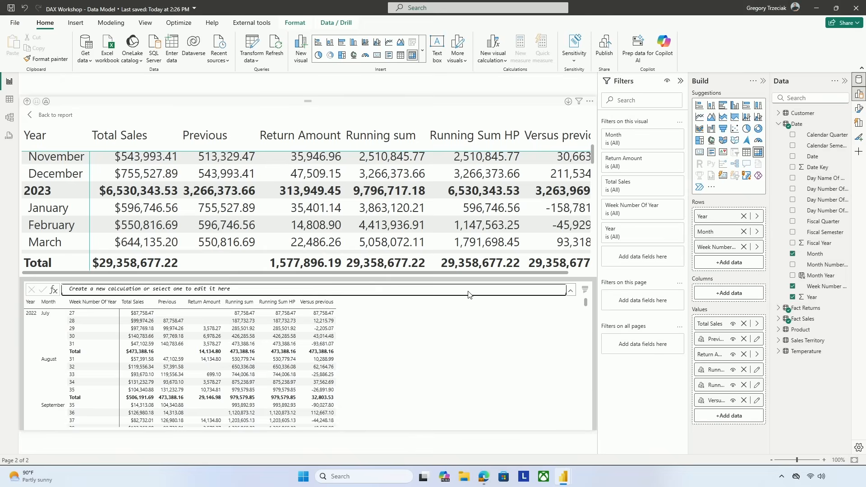
{"action": "left_click_drag", "start_coordinate": [513, 273], "coordinate": [536, 273]}
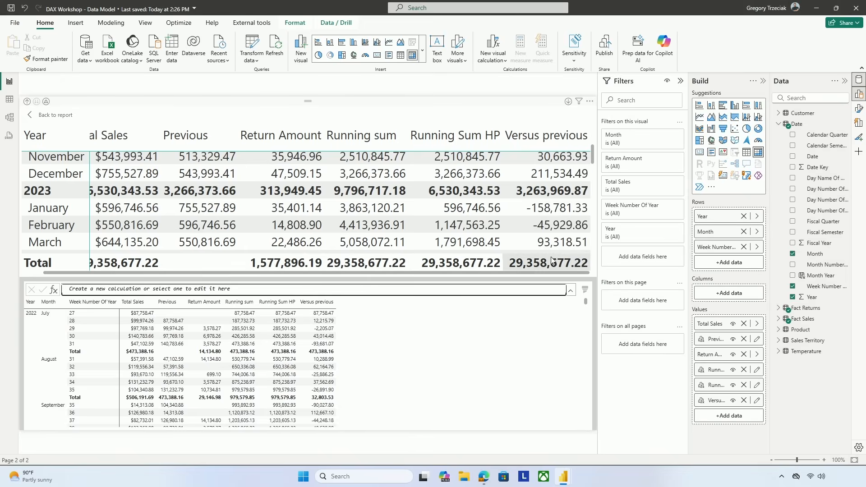
{"action": "scroll", "coordinate": [578, 215], "scroll_direction": "up", "scroll_amount": 2}
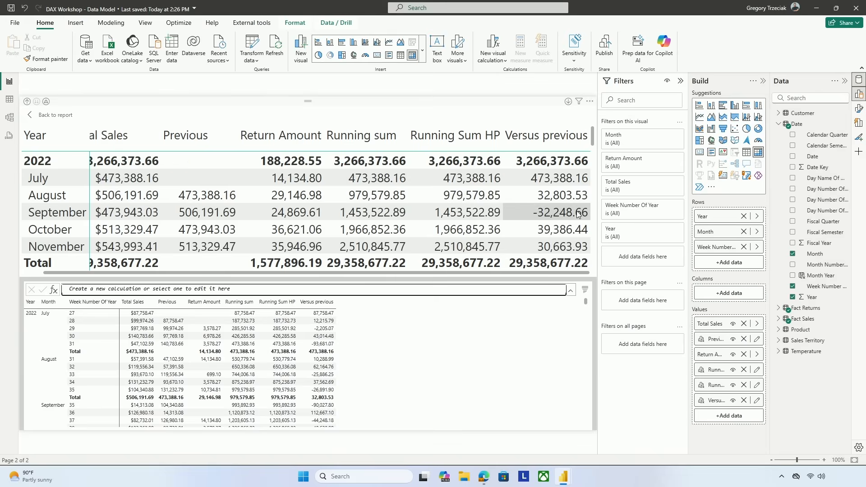
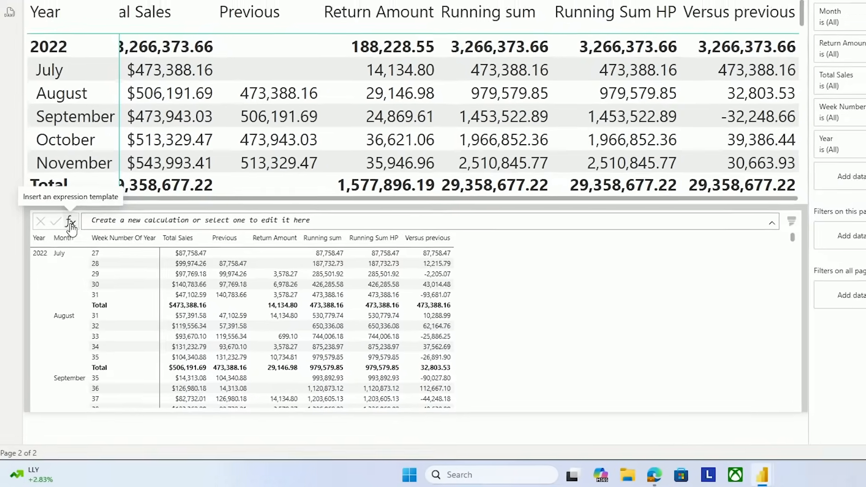
- Start a blank visual calculation without a template and name it VP %
{"action": "left_click", "coordinate": [54, 289]}
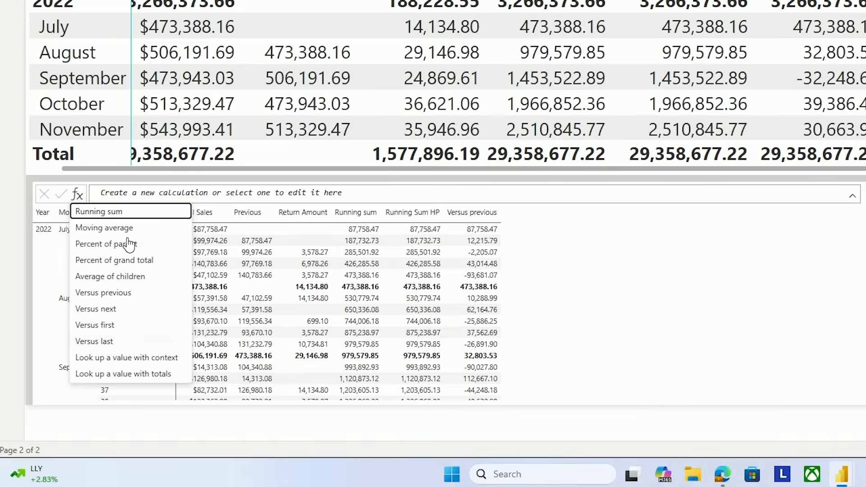
{"action": "left_click", "coordinate": [182, 191]}
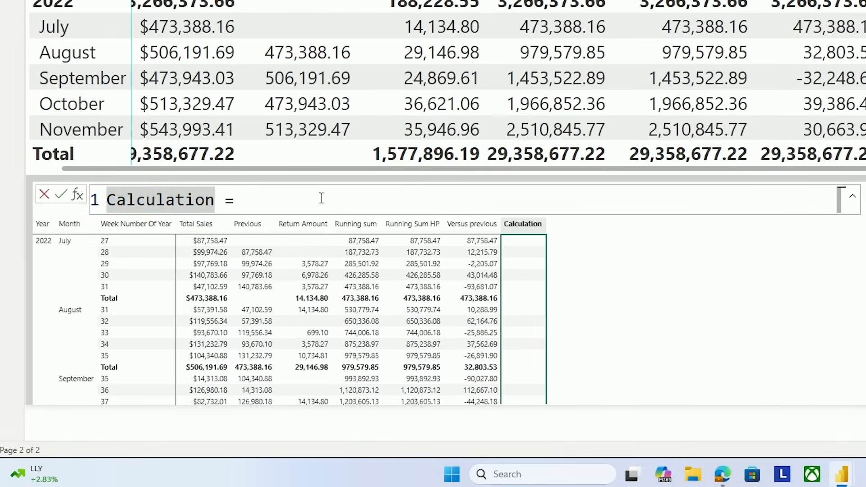
{"action": "key", "text": "BackSpace"}
{"action": "key", "text": "BackSpace"}
{"action": "key", "text": "BackSpace"}
{"action": "key", "text": "BackSpace"}
{"action": "key", "text": "BackSpace"}
{"action": "key", "text": "BackSpace"}
{"action": "key", "text": "BackSpace"}
{"action": "key", "text": "BackSpace"}
{"action": "key", "text": "BackSpace"}
{"action": "key", "text": "BackSpace"}
{"action": "key", "text": "BackSpace"}
{"action": "type", "text": "VP "}
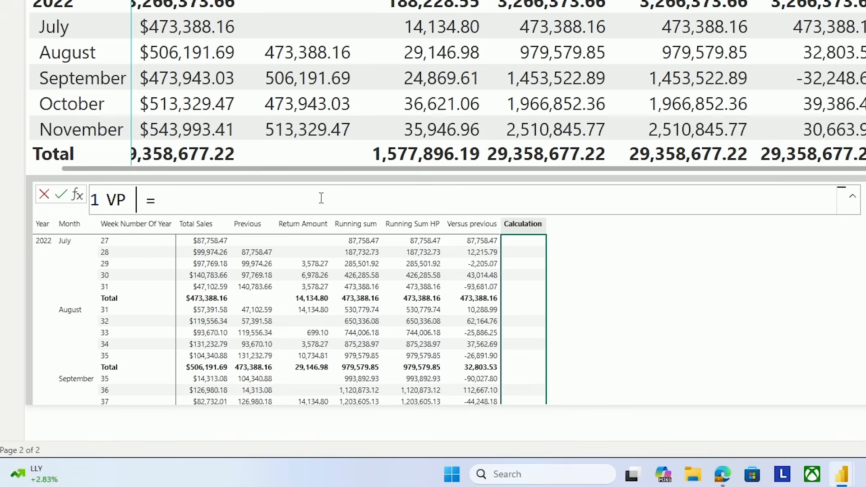
{"action": "type", "text": "%"}
{"action": "left_click", "coordinate": [321, 200]}
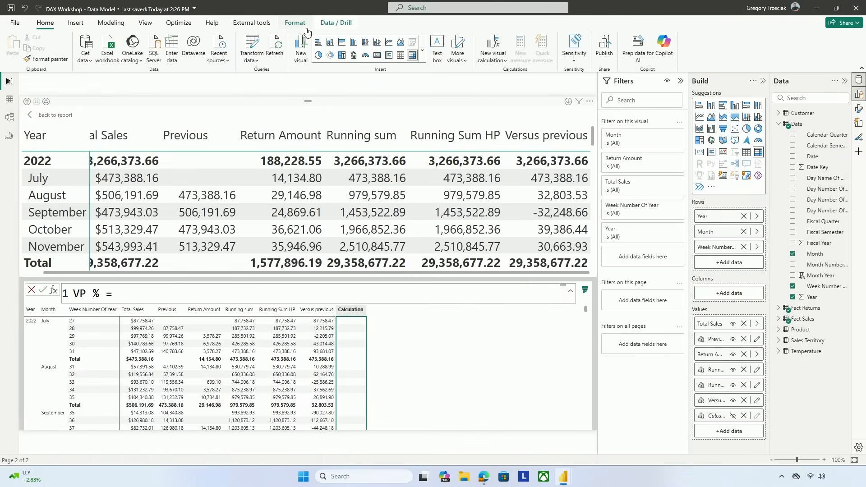
- Begin the VP % formula with FORMAT around DIVIDE, entering [Total Sales] and a minus sign in the numerator
{"action": "left_click", "coordinate": [295, 22]}
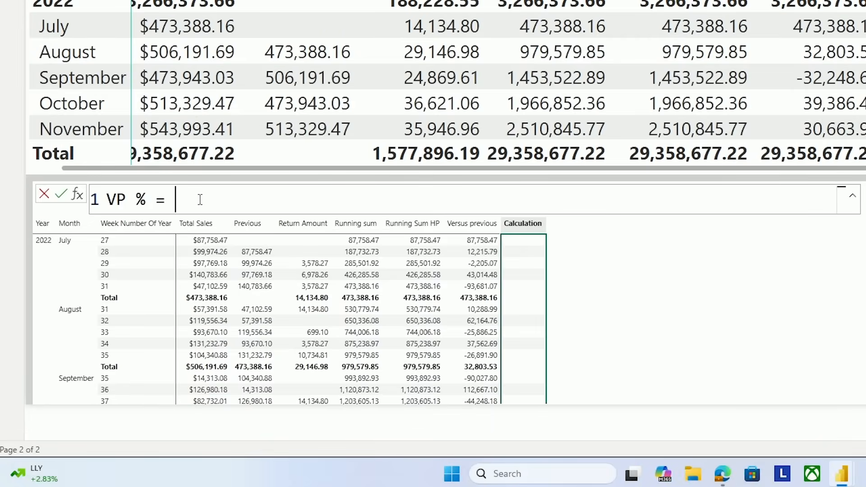
{"action": "type", "text": "Format"}
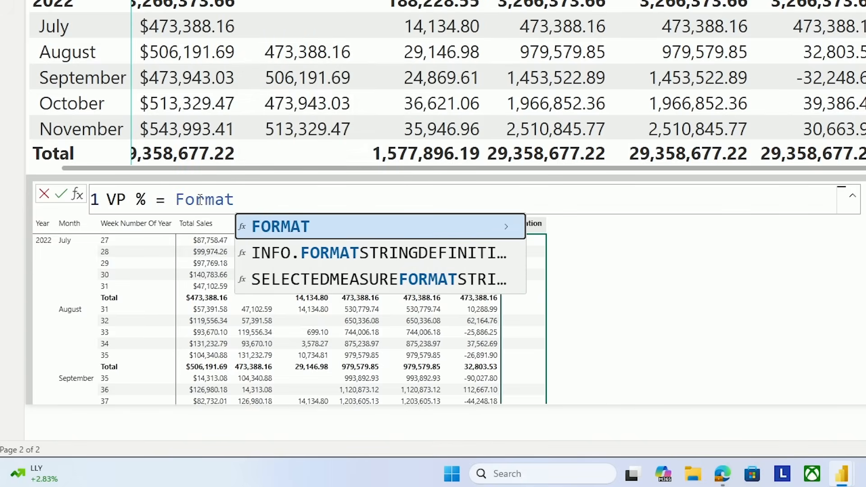
{"action": "key", "text": "Tab"}
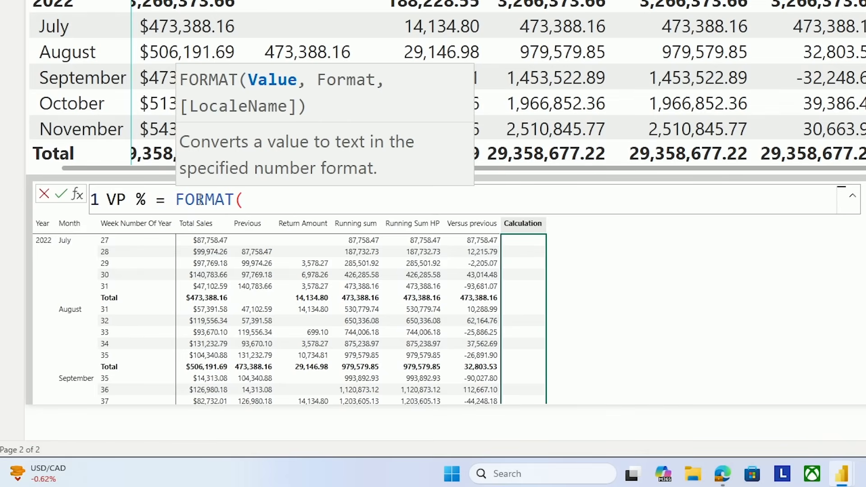
{"action": "type", "text": "Divide"}
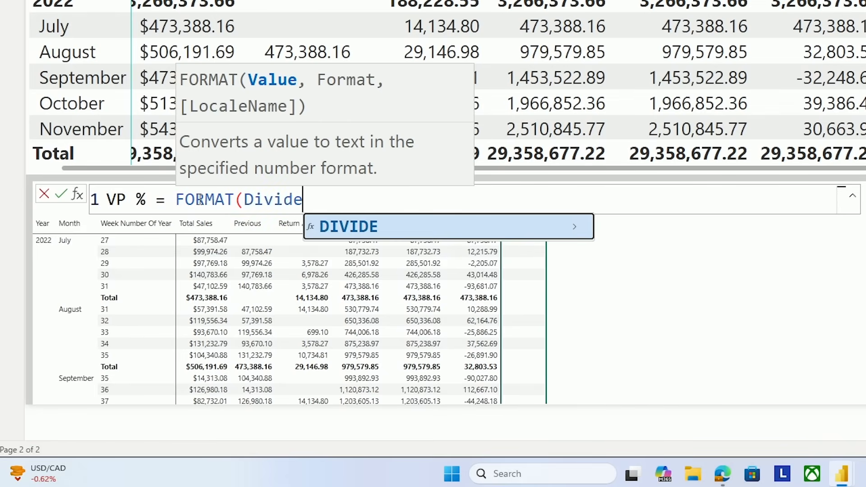
{"action": "key", "text": "Tab"}
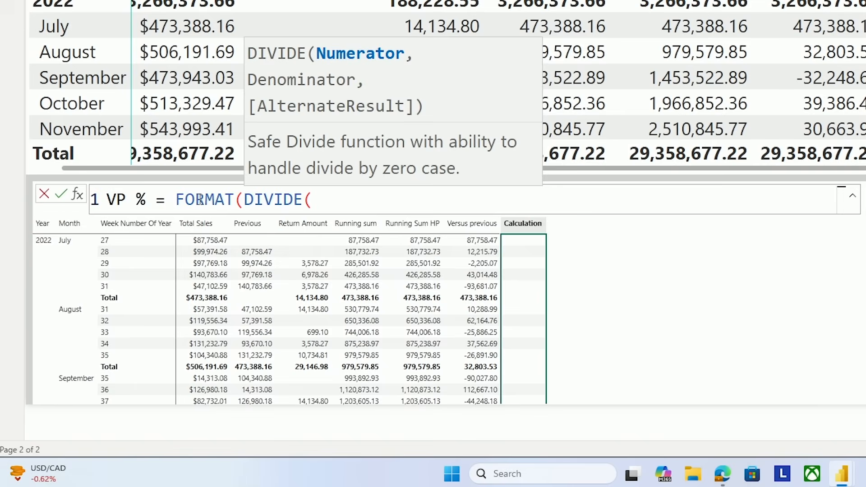
{"action": "type", "text": "[tot"}
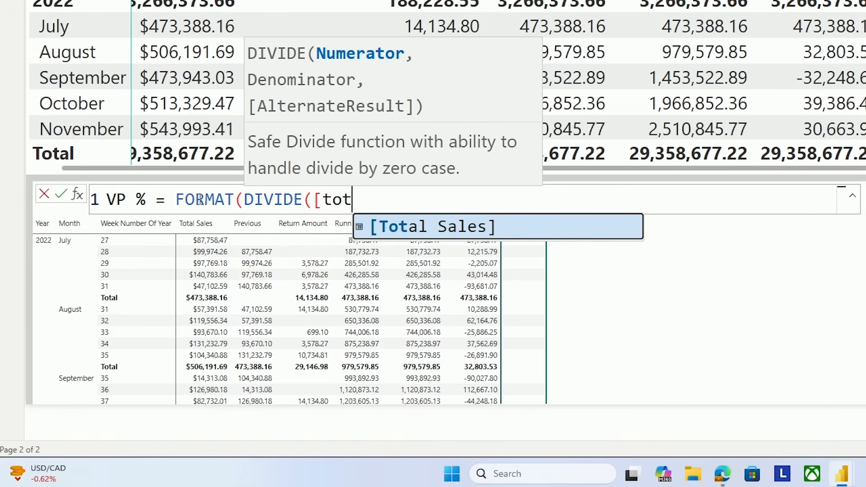
{"action": "key", "text": "Tab"}
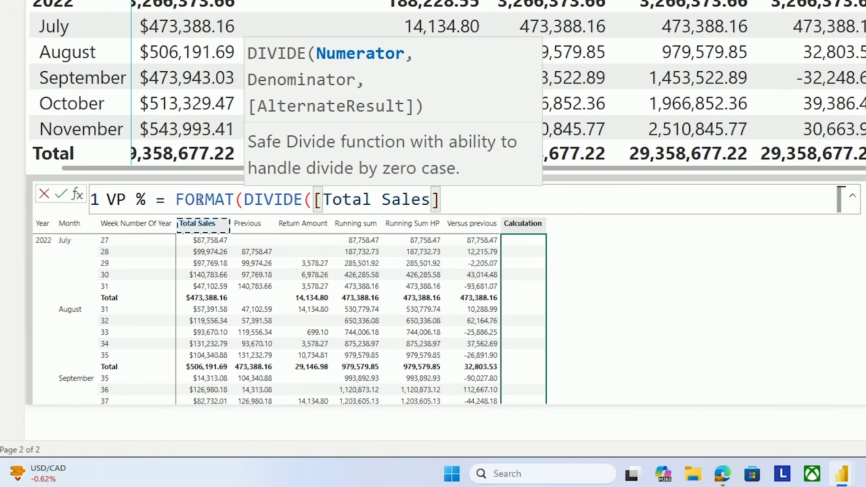
{"action": "type", "text": "- Previous"}
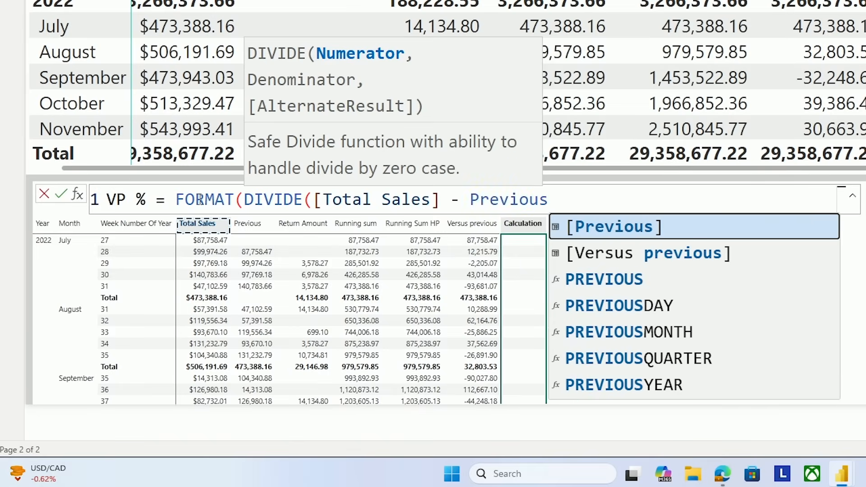
{"action": "key", "text": "Tab"}
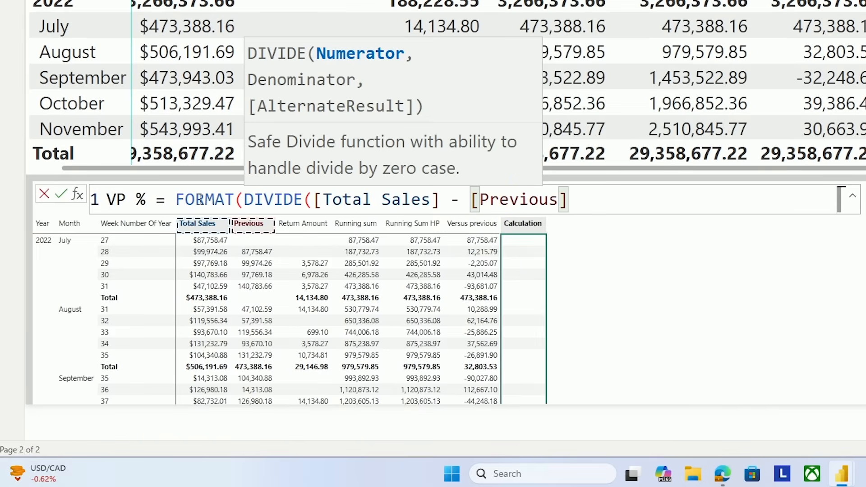
{"action": "key", "text": "BackSpace"}
{"action": "key", "text": "BackSpace"}
{"action": "key", "text": "BackSpace"}
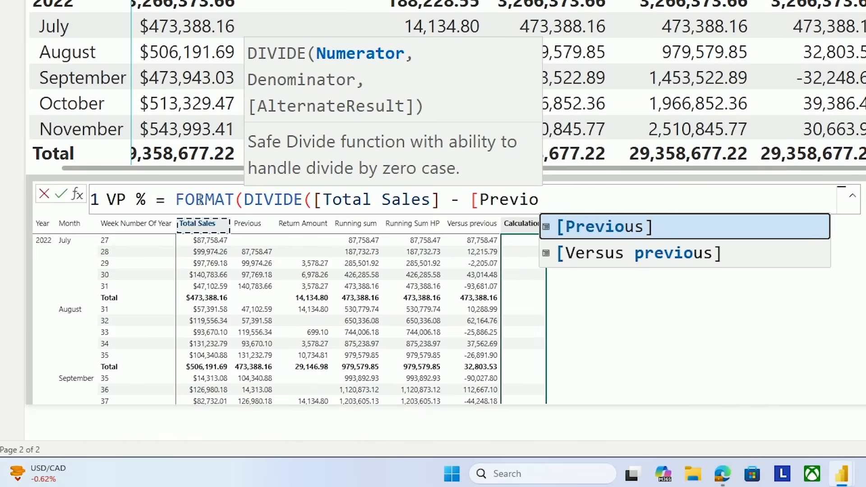
{"action": "key", "text": "BackSpace"}
{"action": "key", "text": "BackSpace"}
{"action": "key", "text": "BackSpace"}
{"action": "key", "text": "BackSpace"}
{"action": "key", "text": "BackSpace"}
{"action": "key", "text": "BackSpace"}
{"action": "key", "text": "BackSpace"}
- Complete the DIVIDE numerator with PREVIOUS([Total Sales]) and start a new formula line for the denominator
{"action": "type", "text": "Previous"}
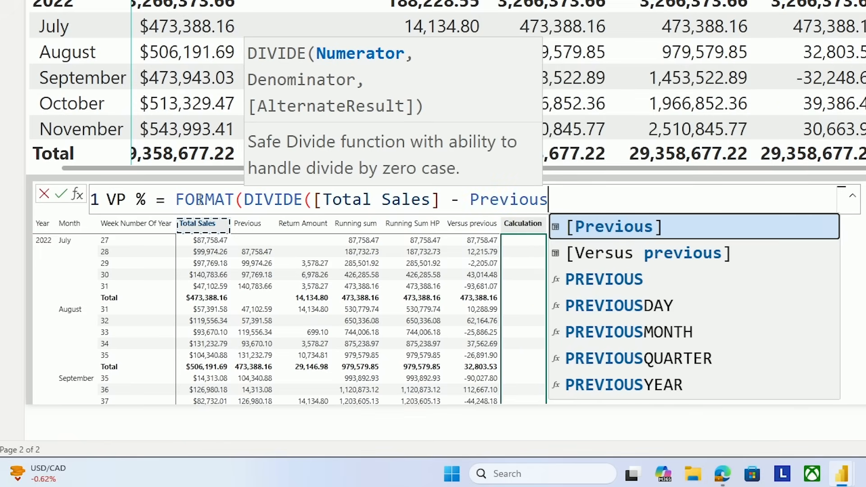
{"action": "key", "text": "Down"}
{"action": "key", "text": "Down"}
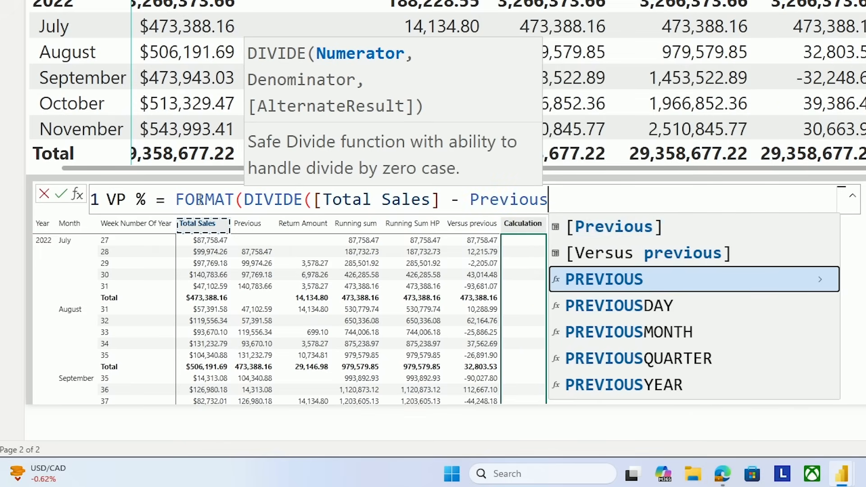
{"action": "key", "text": "Tab"}
{"action": "type", "text": "[total"}
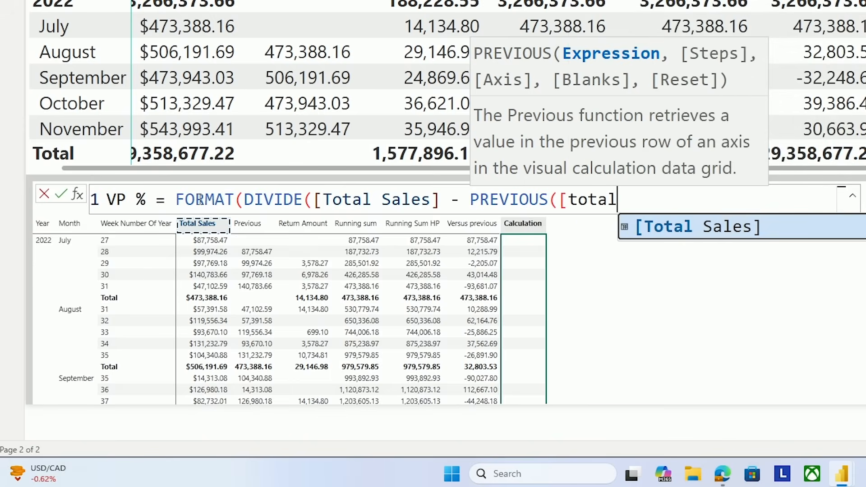
{"action": "key", "text": "Tab"}
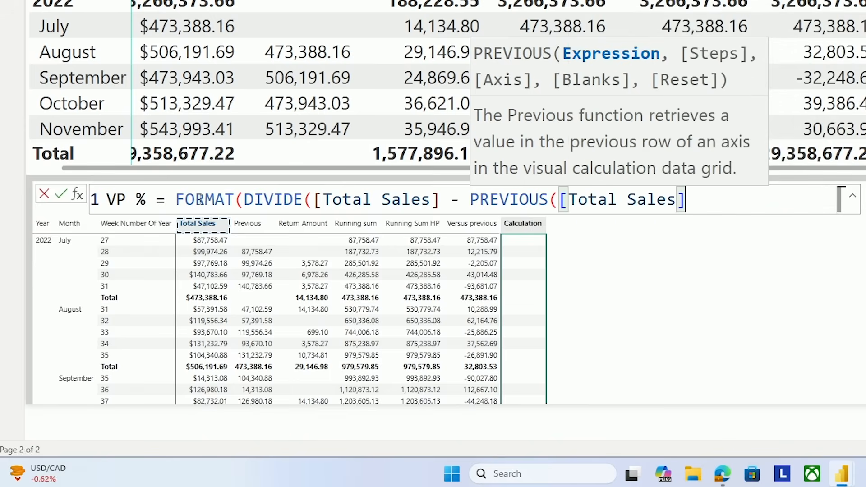
{"action": "type", "text": "),"}
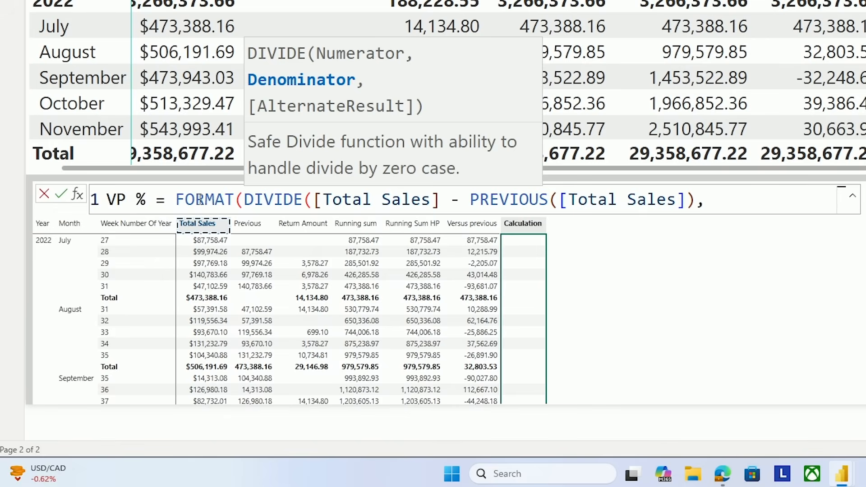
{"action": "key", "text": "shift+Return"}
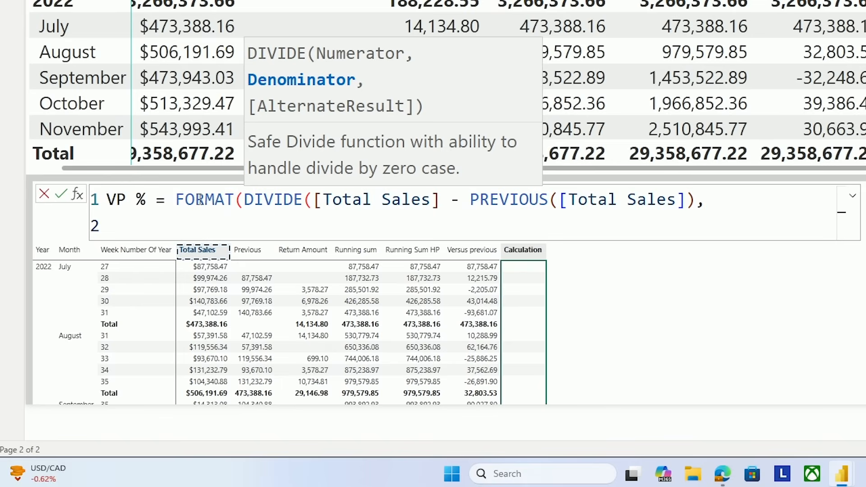
- Enter PREVIOUS([Total Sales]) as the DIVIDE denominator in the VP % formula and close the DIVIDE function
{"action": "type", "text": "Previous"}
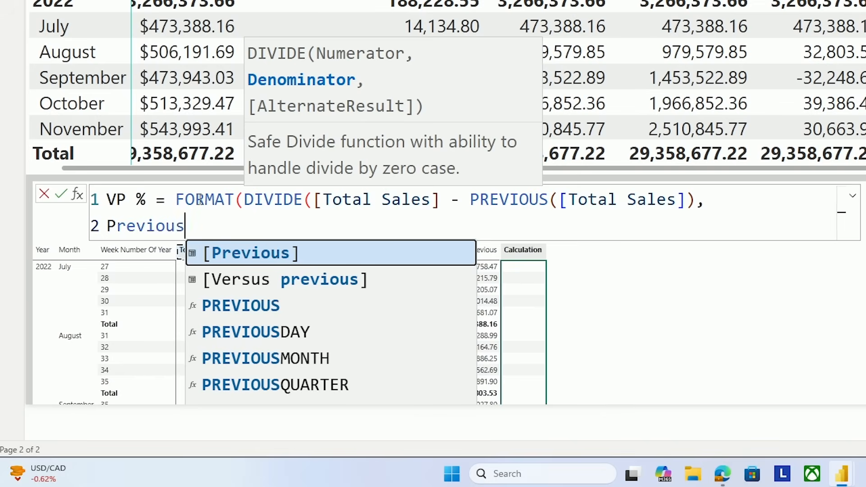
{"action": "key", "text": "Down"}
{"action": "key", "text": "Down"}
{"action": "key", "text": "Tab"}
{"action": "type", "text": "["}
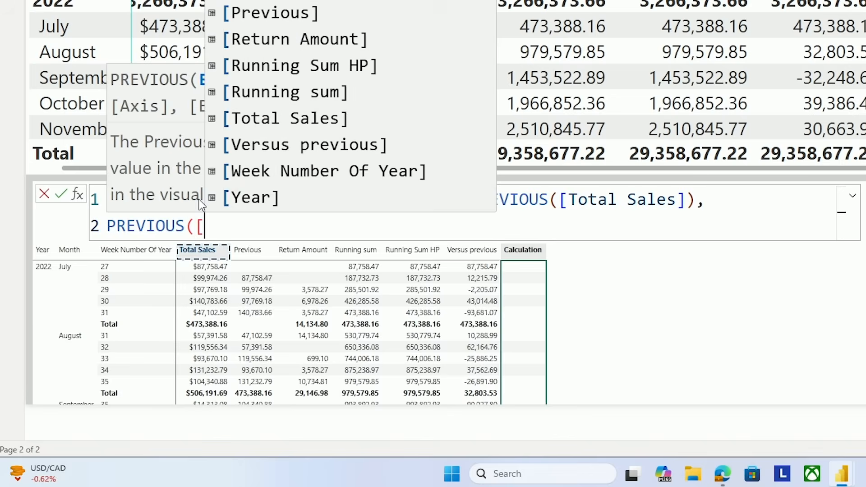
{"action": "type", "text": "total"}
{"action": "key", "text": "Tab"}
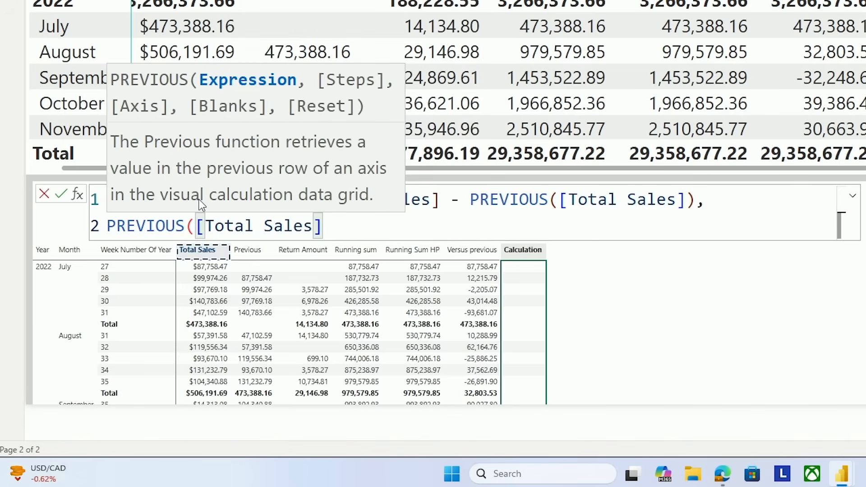
{"action": "type", "text": "))"}
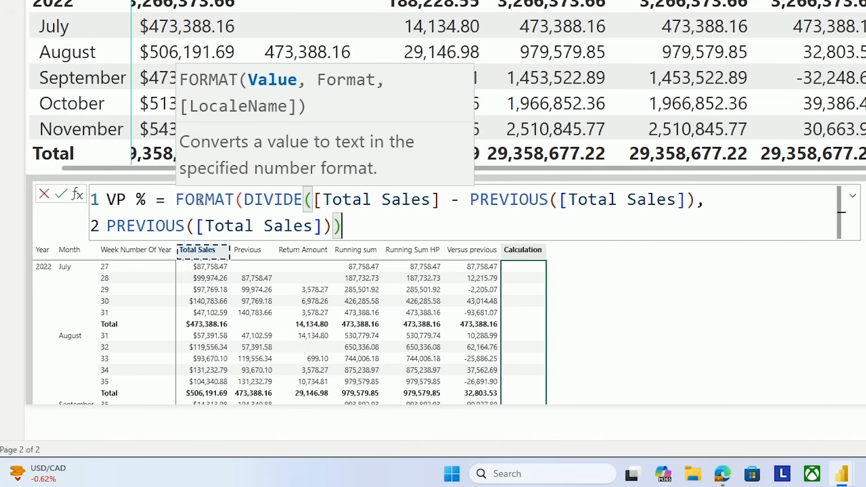
- Set the FORMAT argument to "Percent", commit the VP % calculation, and review its monthly values in the matrix
{"action": "type", "text": ","}
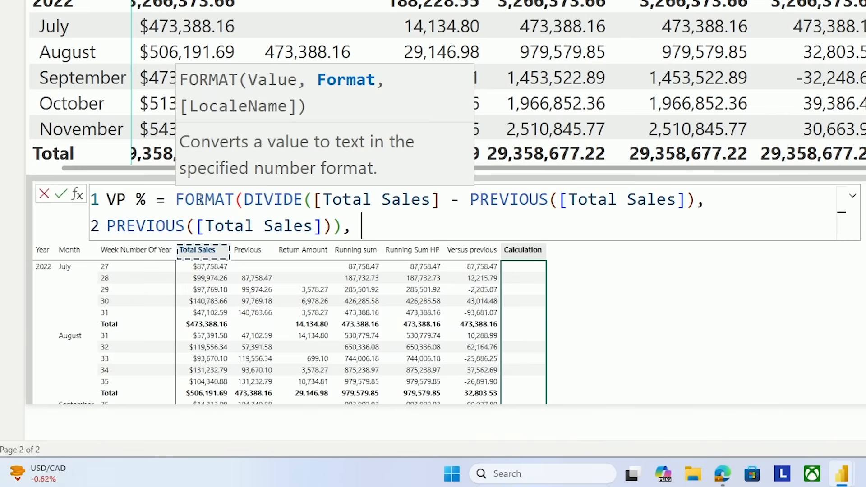
{"action": "type", "text": "\"Percent\""}
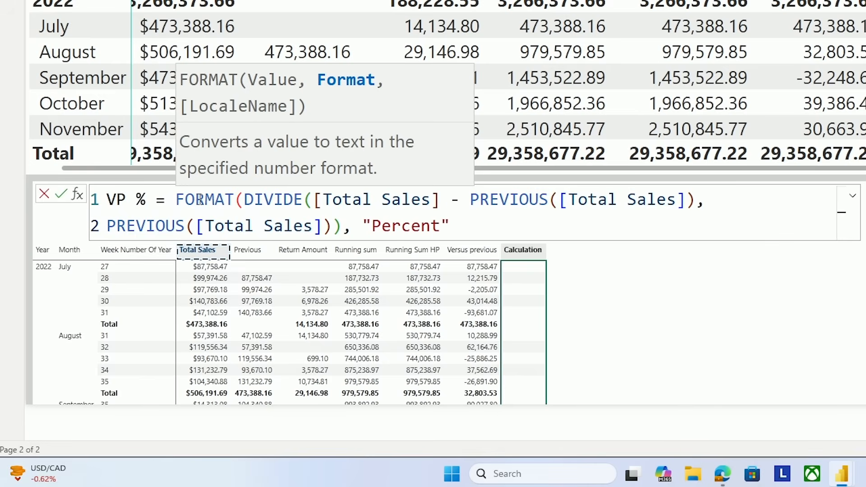
{"action": "type", "text": ")"}
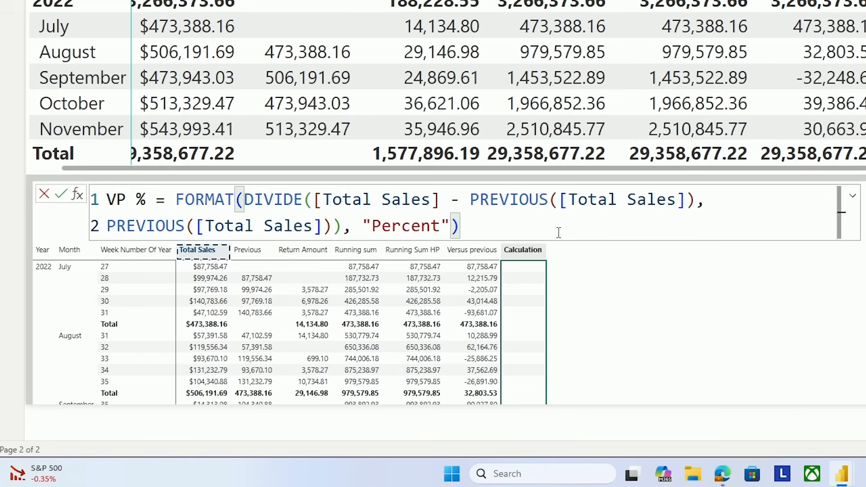
{"action": "key", "text": "Return"}
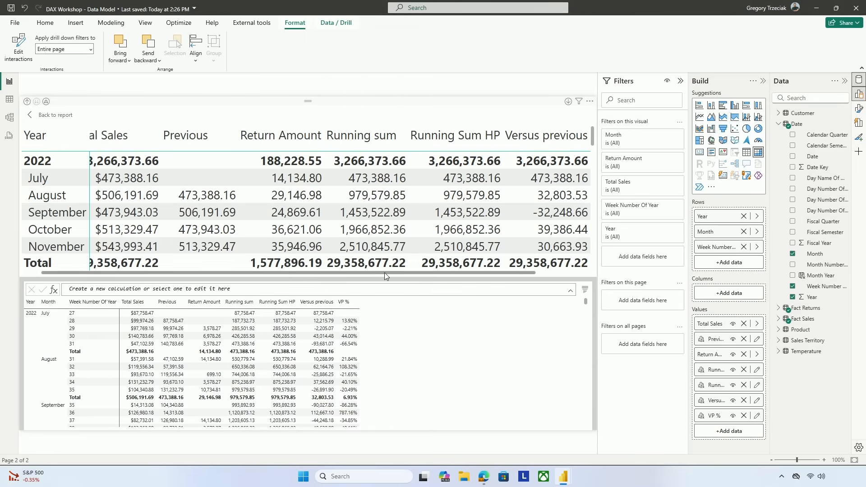
{"action": "left_click_drag", "start_coordinate": [390, 272], "coordinate": [446, 272]}
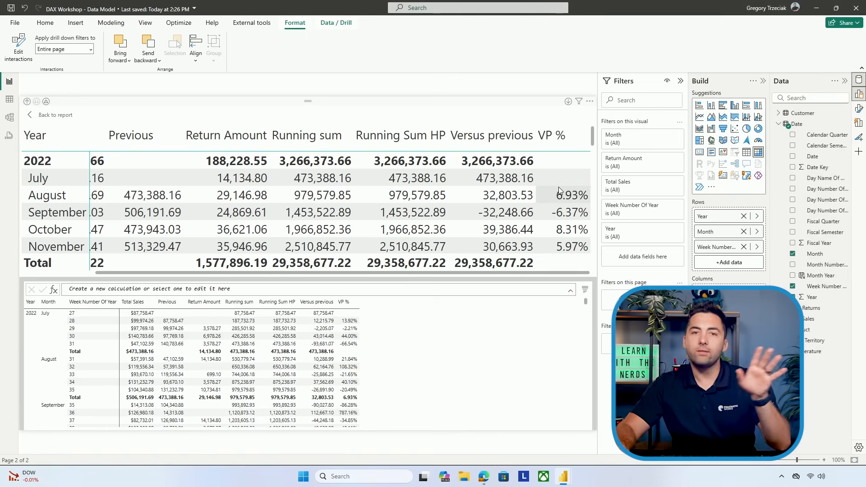
- Start a new visual calculation named Percent Return with Emoji and open a second formula line
{"action": "left_click", "coordinate": [227, 292]}
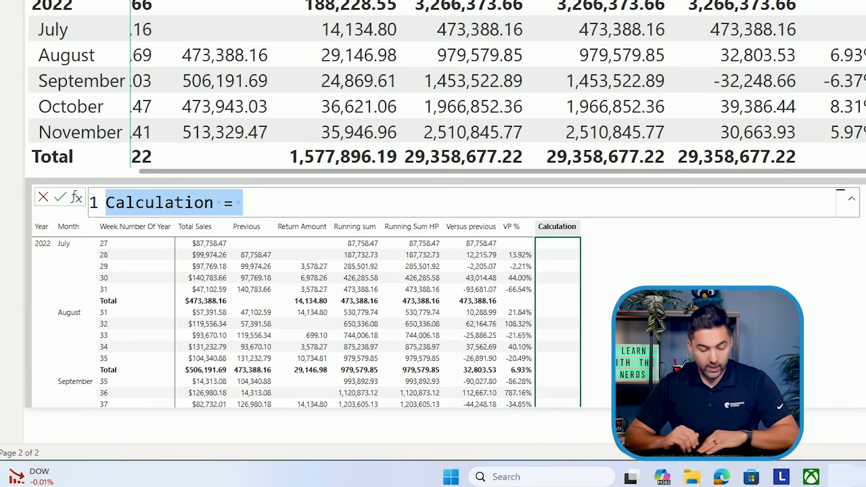
{"action": "type", "text": "Percent"}
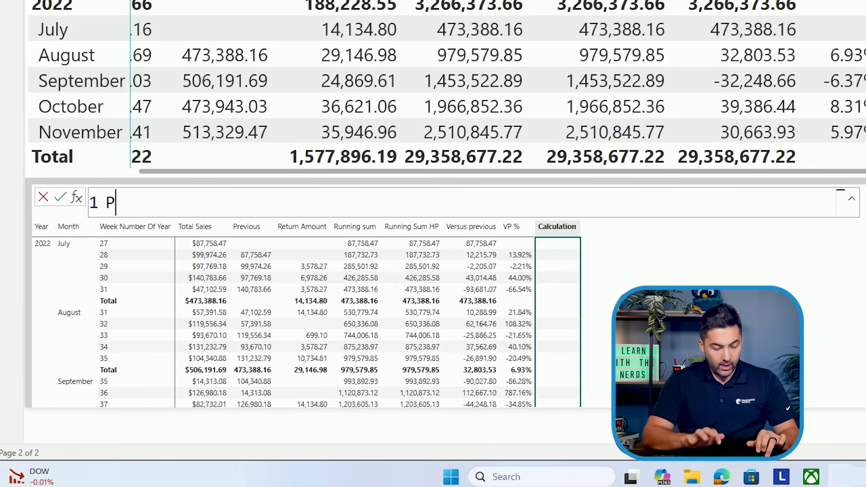
{"action": "type", "text": " Return"}
{"action": "type", "text": "with"}
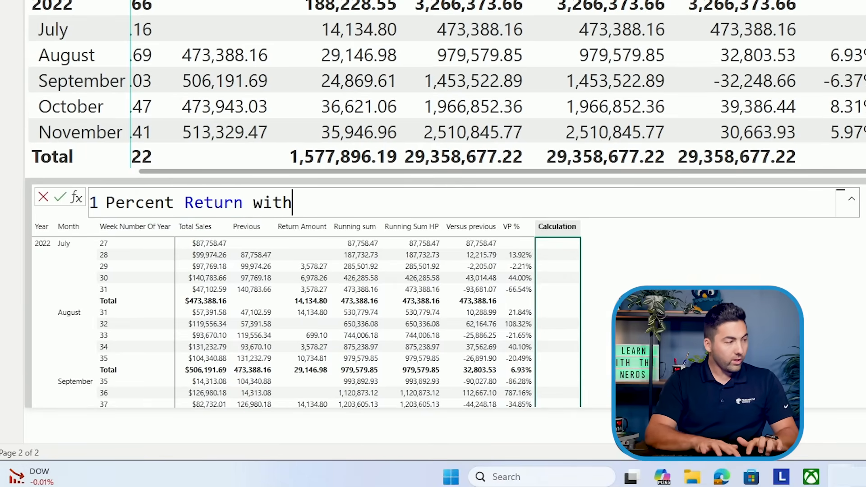
{"action": "type", "text": " Emoji ="}
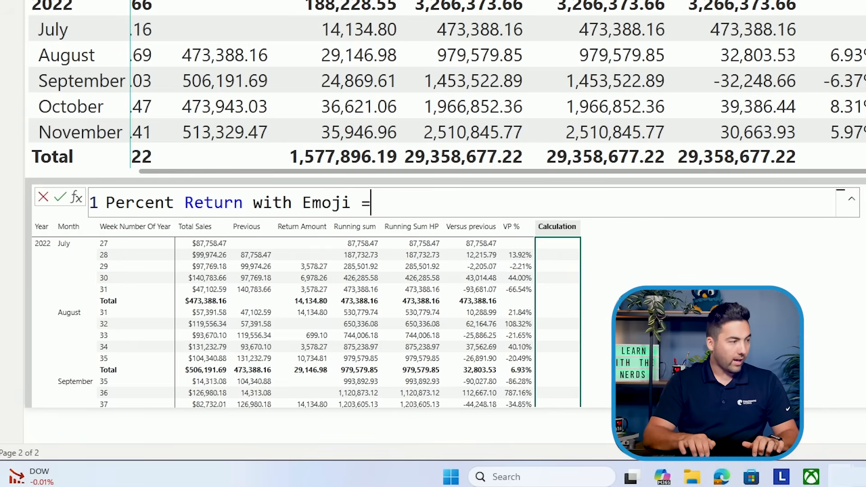
{"action": "key", "text": "shift+Return"}
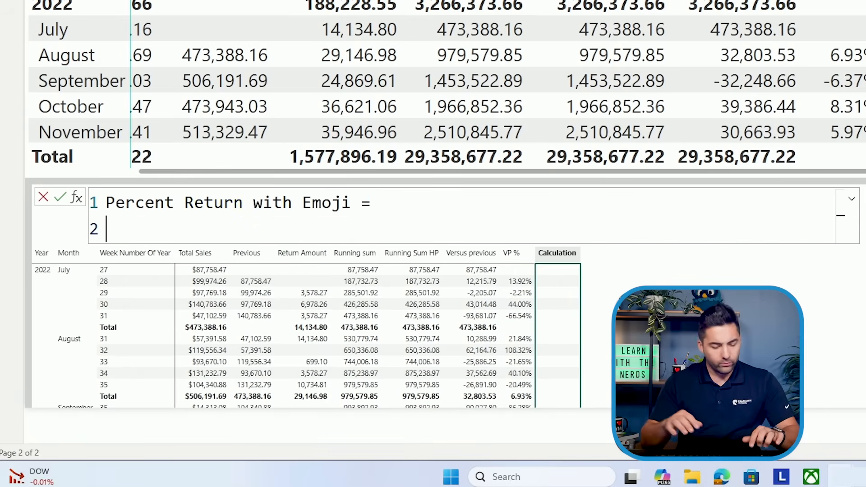
- Begin the formula with a FORMAT function that takes [Versus previous] as its value
{"action": "type", "text": "Foramt"}
{"action": "key", "text": "BackSpace"}
{"action": "key", "text": "BackSpace"}
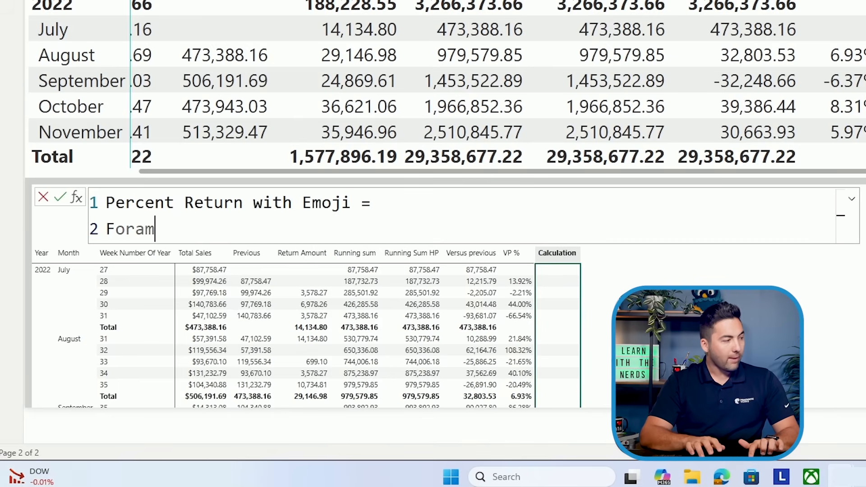
{"action": "type", "text": "mat"}
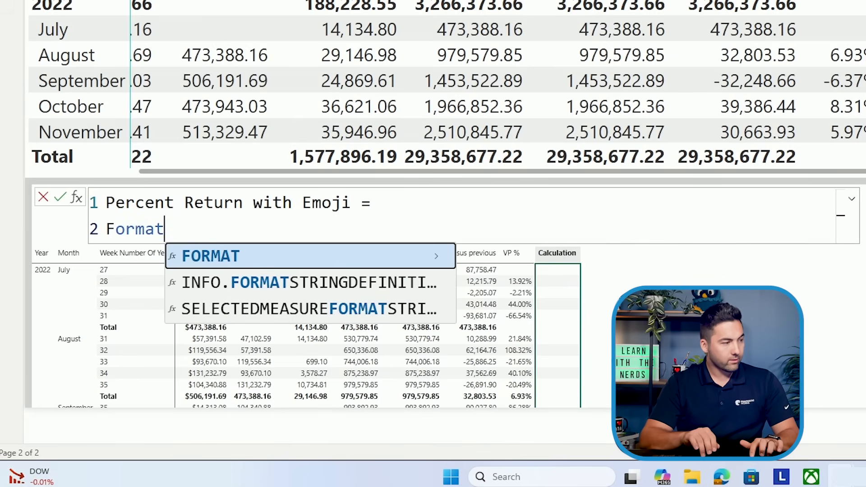
{"action": "key", "text": "Tab"}
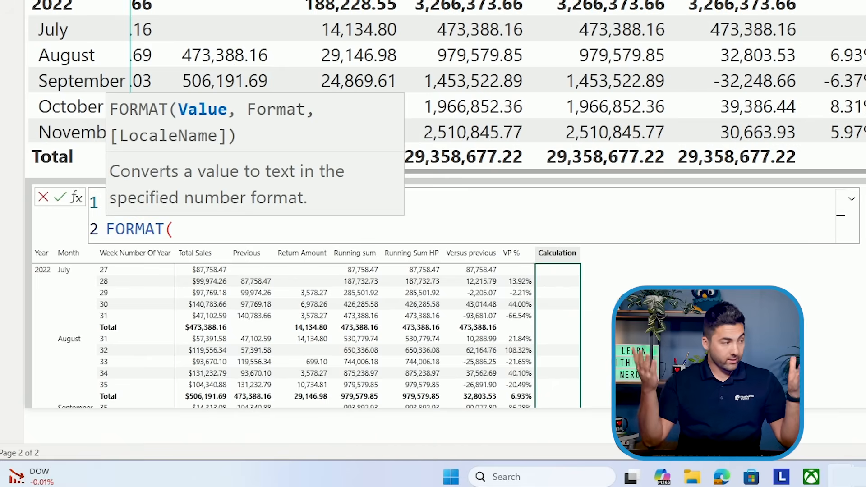
{"action": "type", "text": "[Vers"}
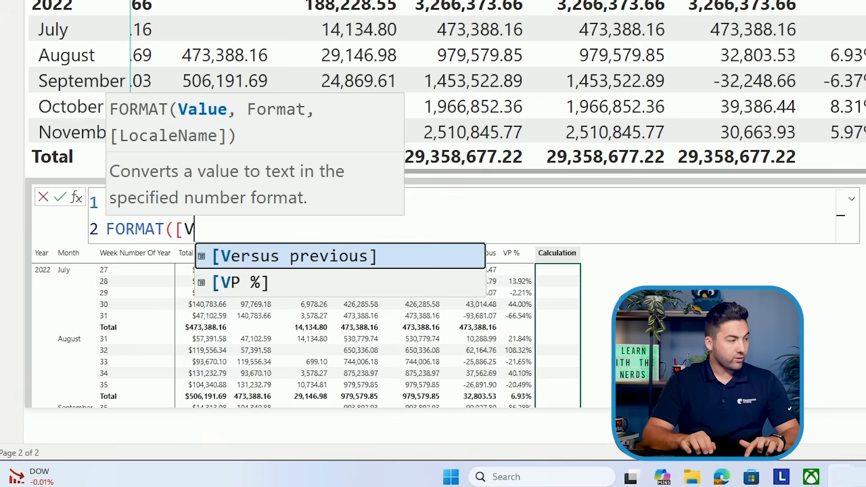
{"action": "key", "text": "Tab"}
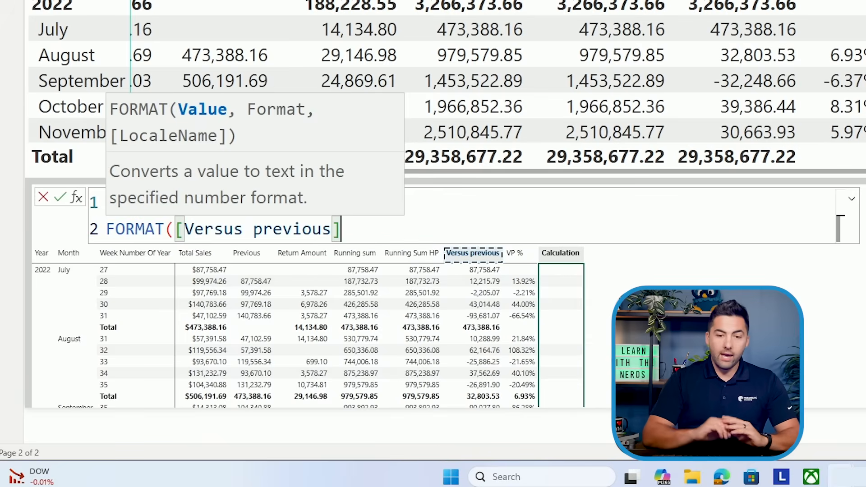
{"action": "type", "text": ","}
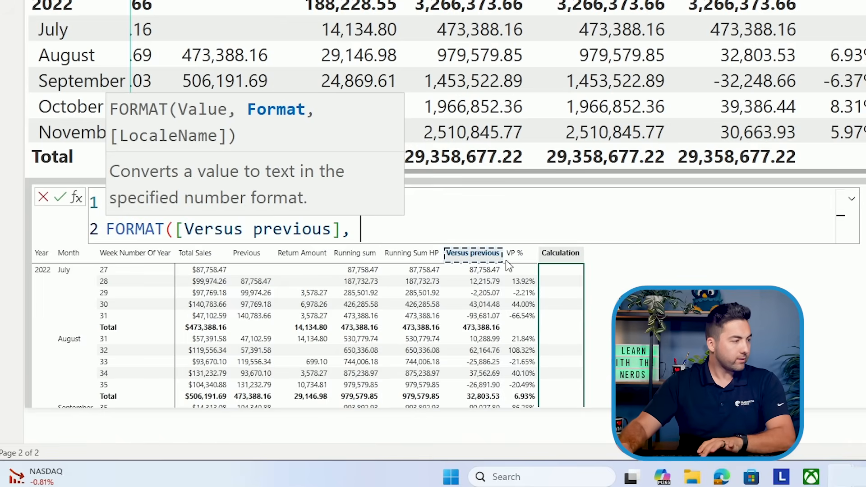
- Remove the FORMAT wrapper and trailing comma, leaving only [Versus previous] on the second formula line
{"action": "key", "text": "BackSpace"}
{"action": "key", "text": "BackSpace"}
{"action": "left_click", "coordinate": [179, 230]}
{"action": "key", "text": "BackSpace"}
{"action": "key", "text": "BackSpace"}
{"action": "key", "text": "BackSpace"}
{"action": "key", "text": "BackSpace"}
{"action": "key", "text": "BackSpace"}
{"action": "key", "text": "BackSpace"}
{"action": "key", "text": "BackSpace"}
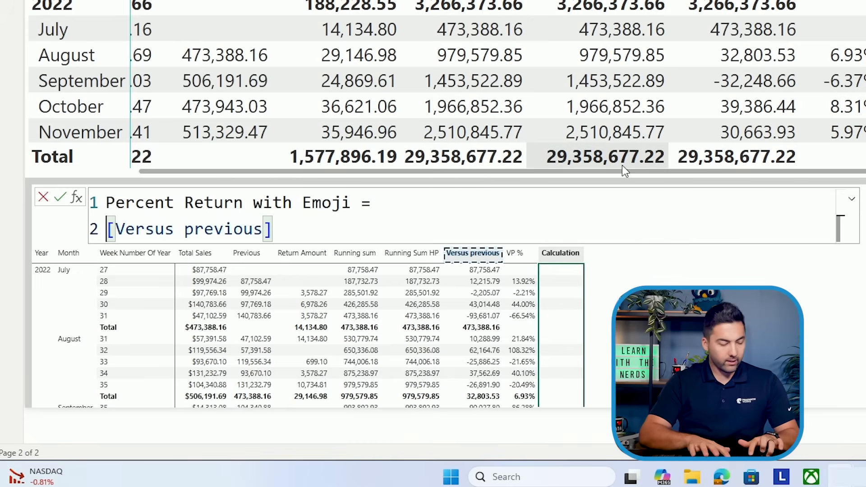
- Open an IF function in front of [Versus previous] so the column starts its logical test
{"action": "type", "text": "IF"}
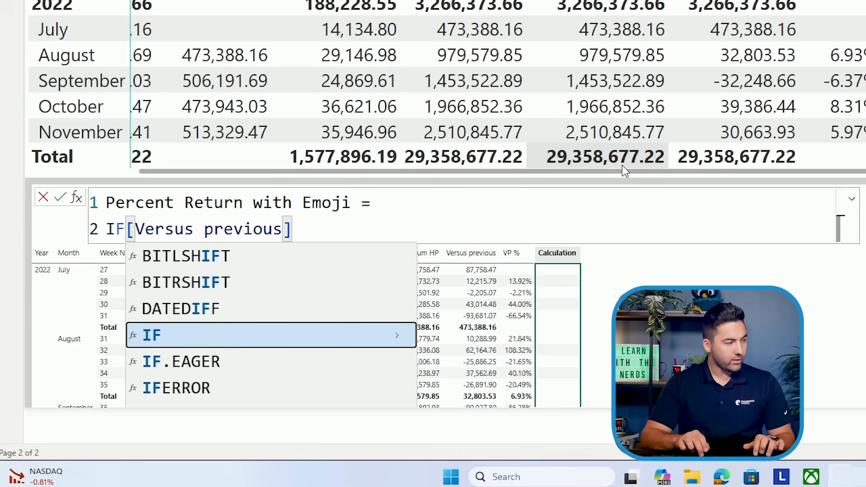
{"action": "type", "text": "("}
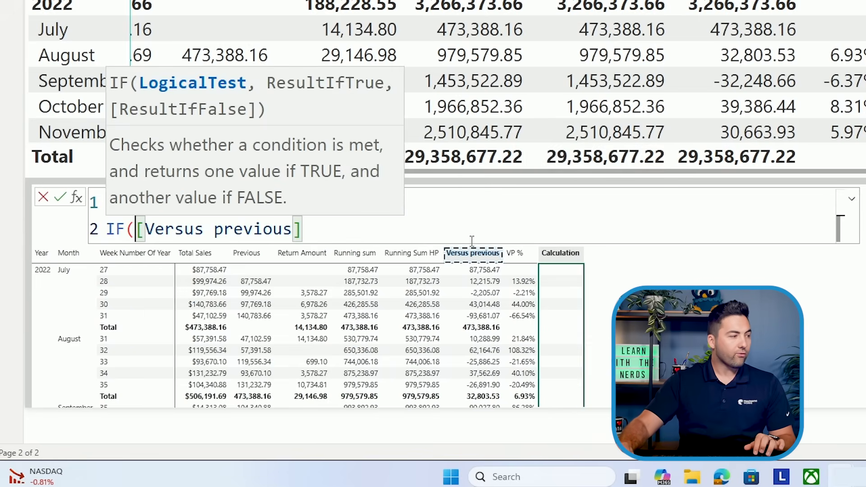
{"action": "left_click", "coordinate": [466, 238]}
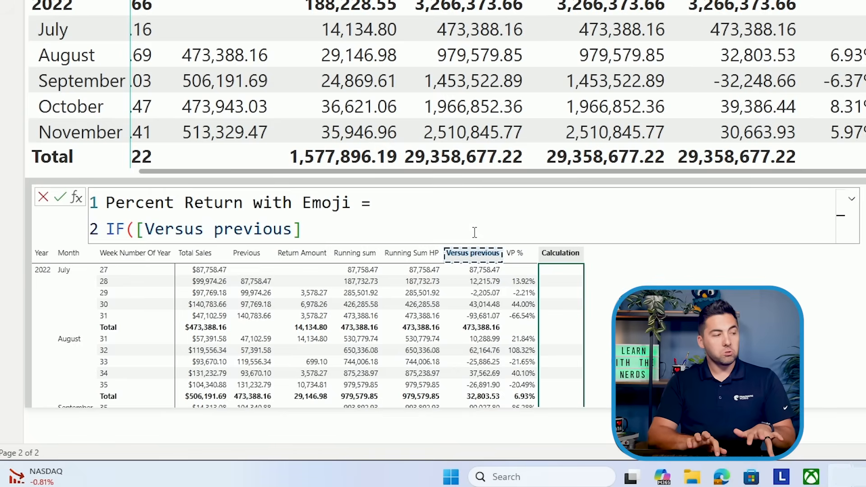
{"action": "type", "text": ">= "}
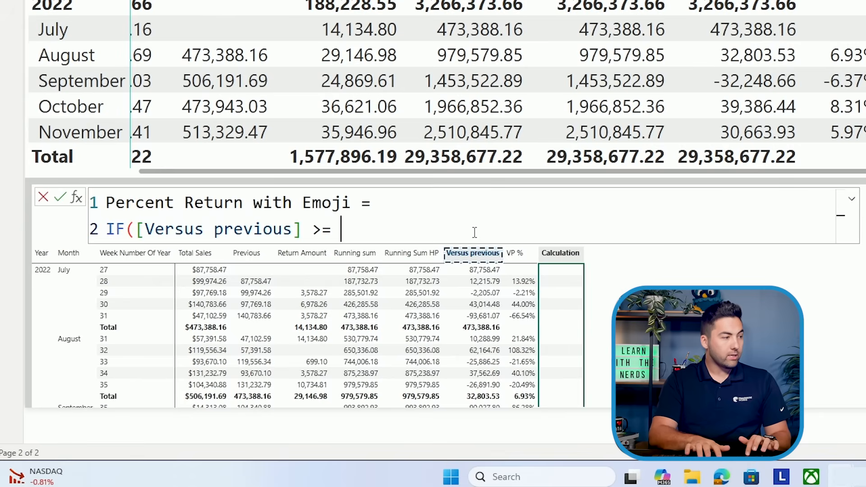
{"action": "type", "text": "0"}
{"action": "key", "text": "BackSpace"}
{"action": "key", "text": "BackSpace"}
{"action": "key", "text": "BackSpace"}
{"action": "key", "text": "BackSpace"}
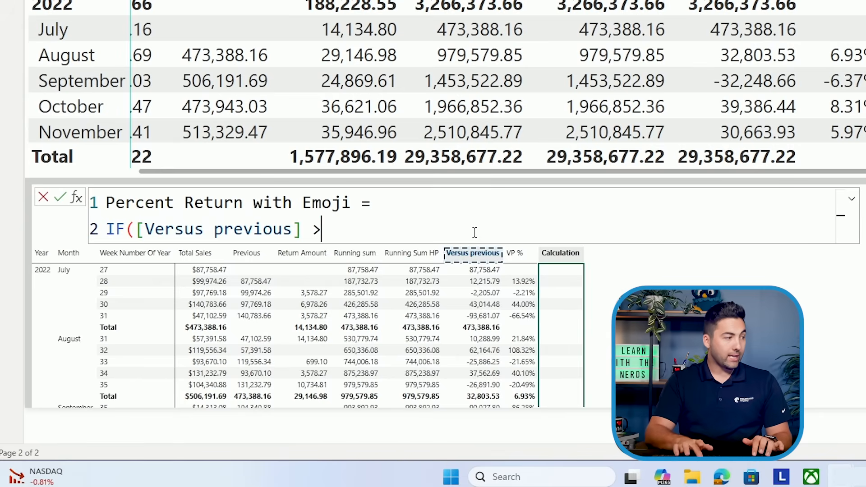
- Complete the IF condition as [Versus previous] <= 0 and move on to the true-result argument
{"action": "type", "text": "<= o"}
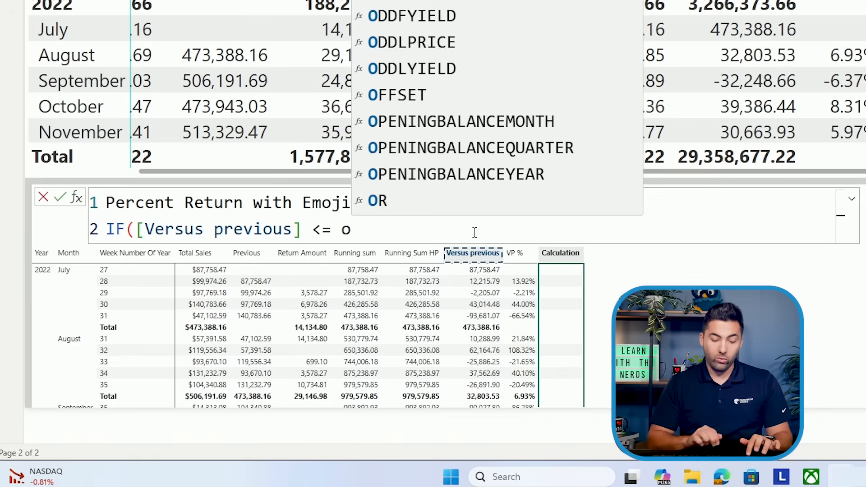
{"action": "key", "text": "BackSpace"}
{"action": "type", "text": "0"}
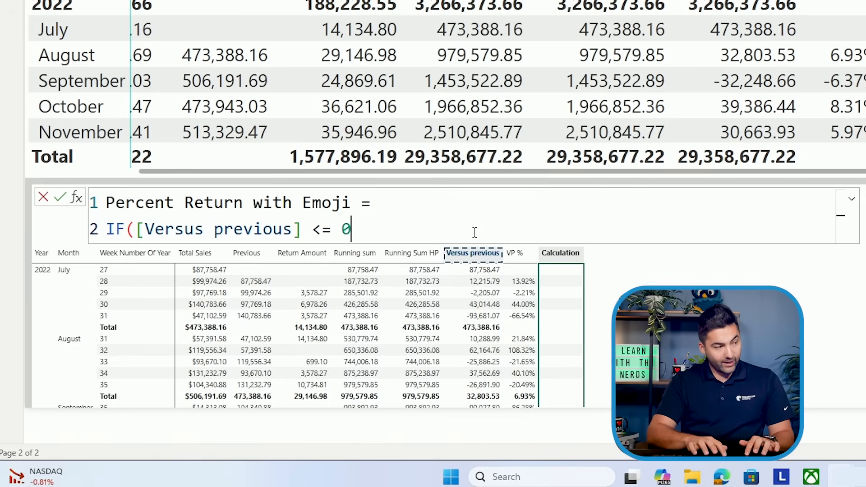
{"action": "type", "text": ","}
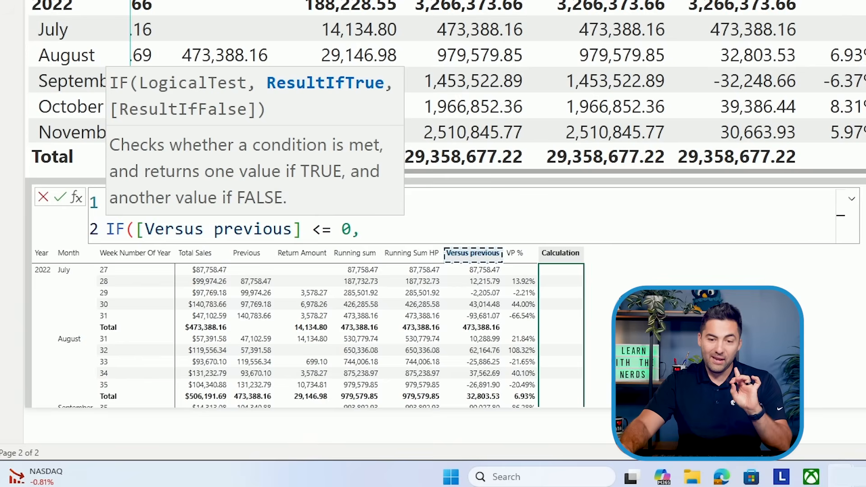
- Insert a red circle emoji as the IF function's true result and enclose it in double quotes
{"action": "key", "text": "super+period"}
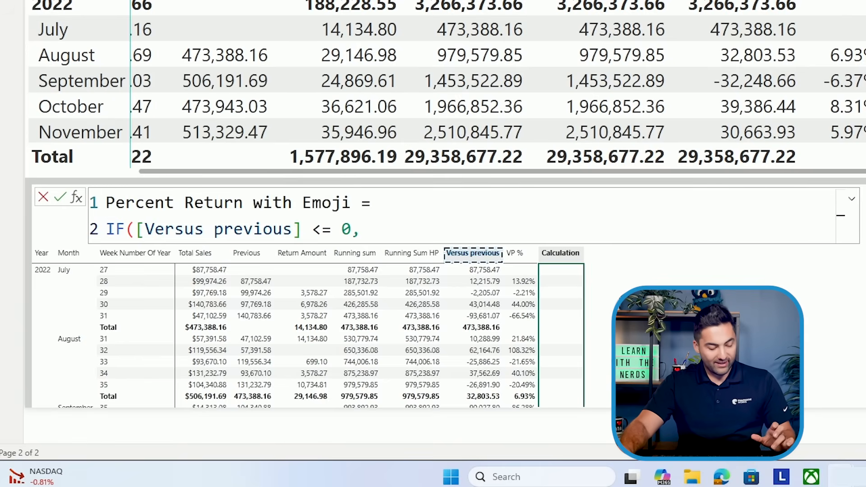
{"action": "left_click", "coordinate": [384, 234]}
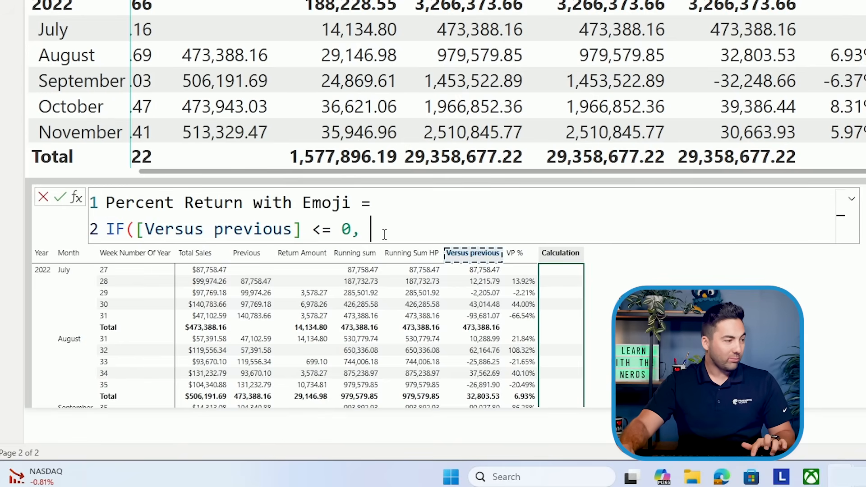
{"action": "type", "text": "🔴"}
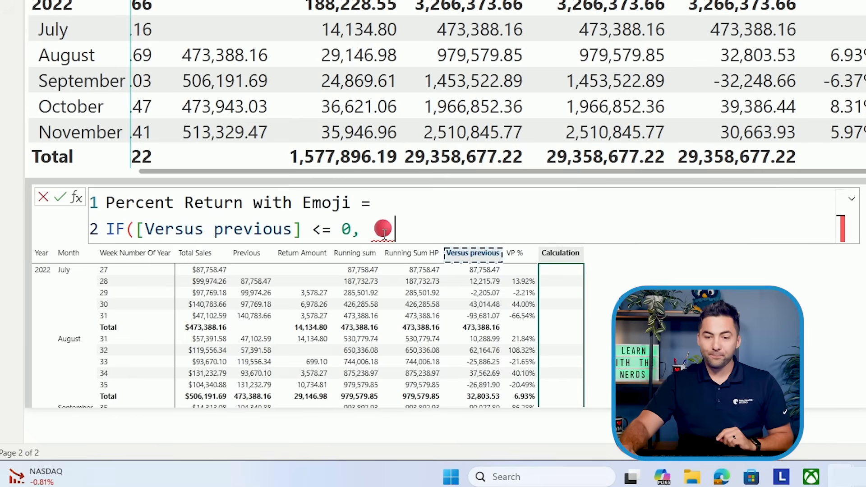
{"action": "left_click", "coordinate": [371, 220]}
{"action": "type", "text": "\""}
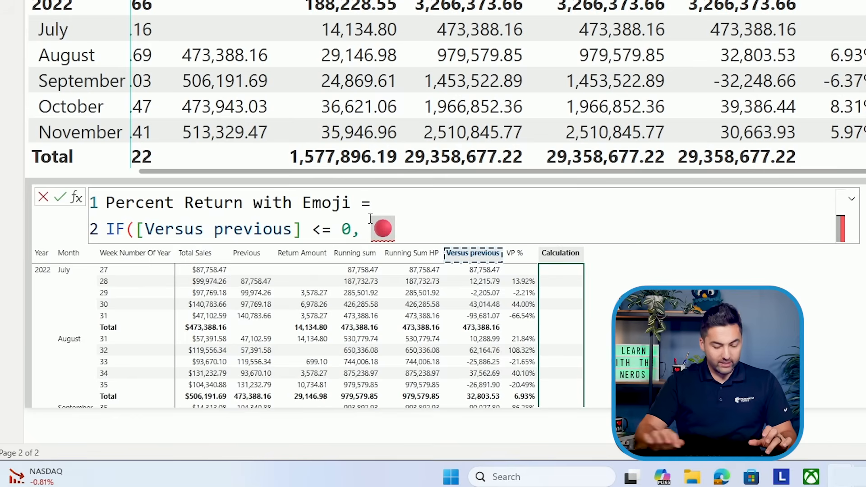
{"action": "key", "text": "Right"}
{"action": "key", "text": "Right"}
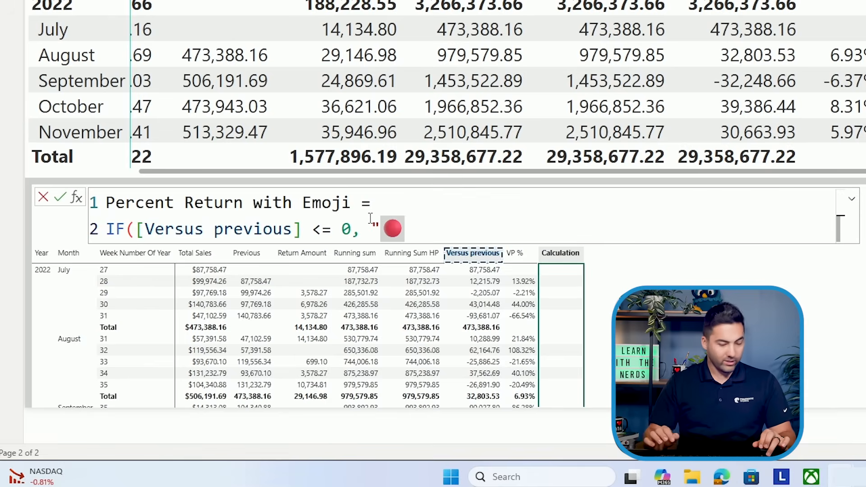
{"action": "type", "text": "\""}
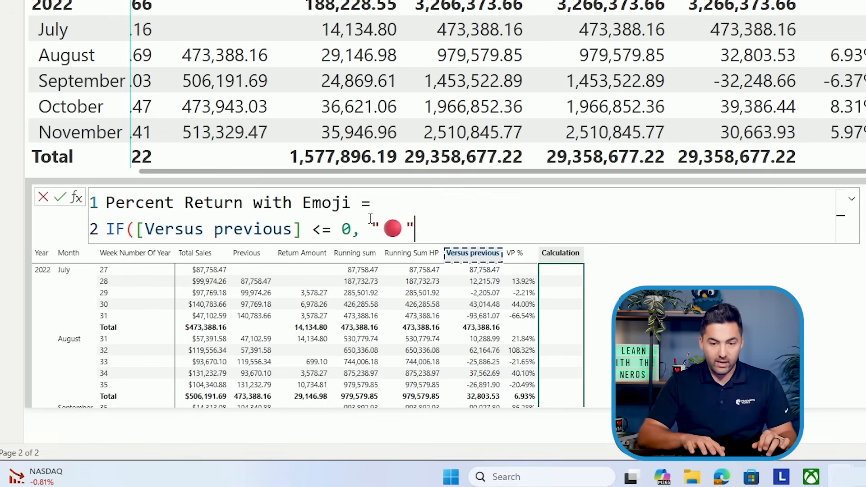
- Give the IF function an empty string as its false result, close it and commit the Percent Return with Emoji calculation
{"action": "type", "text": ", \""}
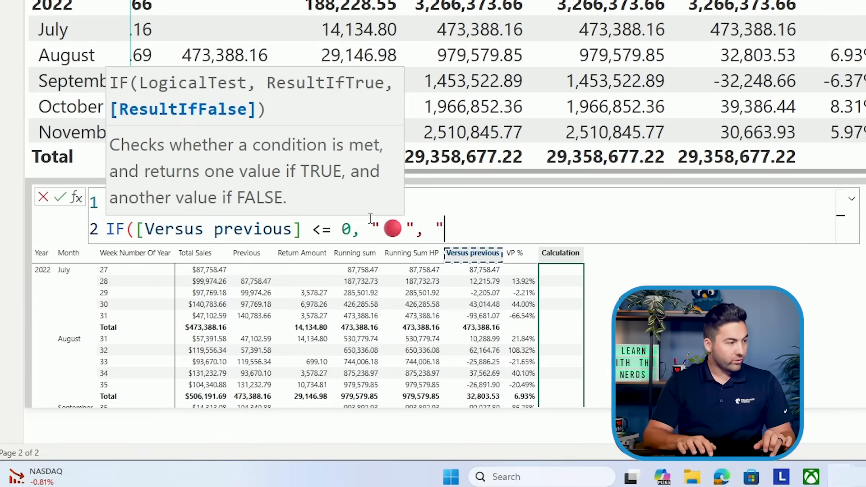
{"action": "type", "text": "\")"}
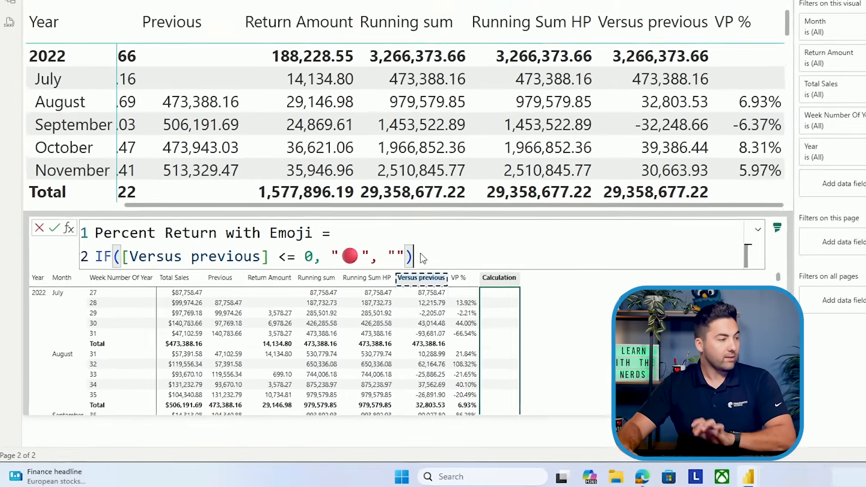
{"action": "key", "text": "Return"}
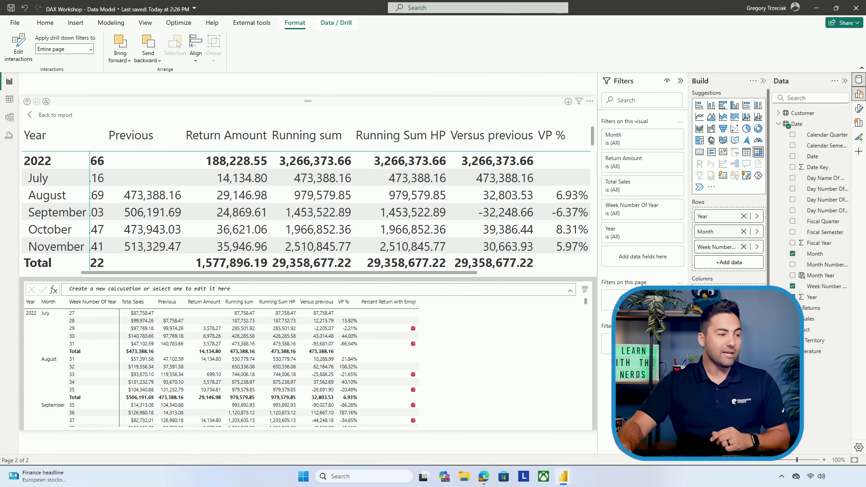
- Open the Percent Return with Emoji calculation for editing
{"action": "left_click", "coordinate": [389, 302]}
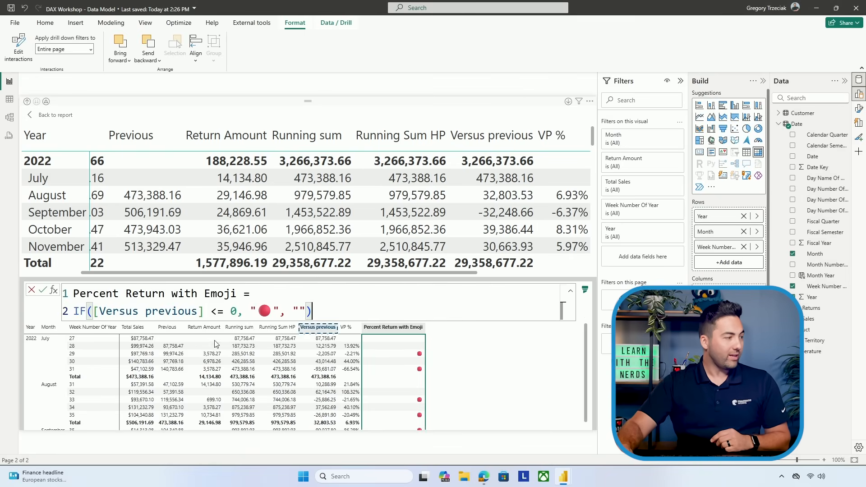
{"action": "type", "text": "Versious"}
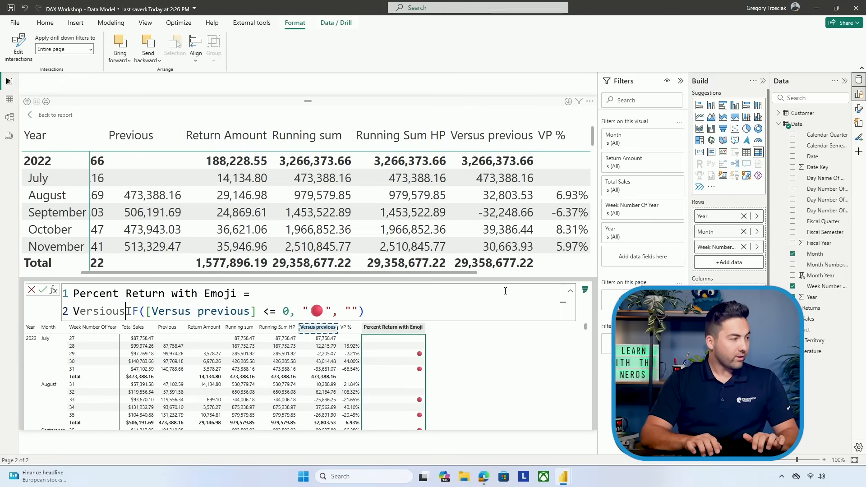
{"action": "key", "text": "BackSpace"}
{"action": "key", "text": "BackSpace"}
{"action": "key", "text": "BackSpace"}
{"action": "key", "text": "BackSpace"}
{"action": "key", "text": "BackSpace"}
{"action": "key", "text": "BackSpace"}
{"action": "key", "text": "BackSpace"}
{"action": "key", "text": "BackSpace"}
{"action": "key", "text": "BackSpace"}
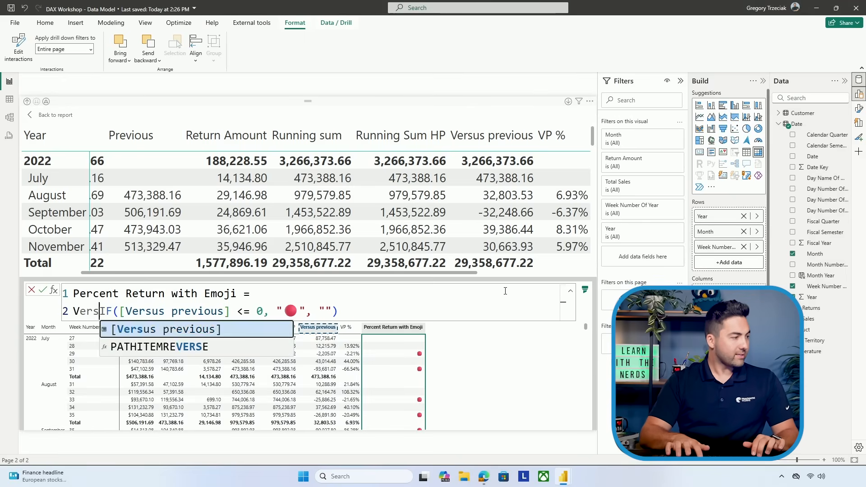
- Prefix the IF expression with [Versus previous] & and commit the calculation so the value is combined with the emoji
{"action": "type", "text": "[vetsi"}
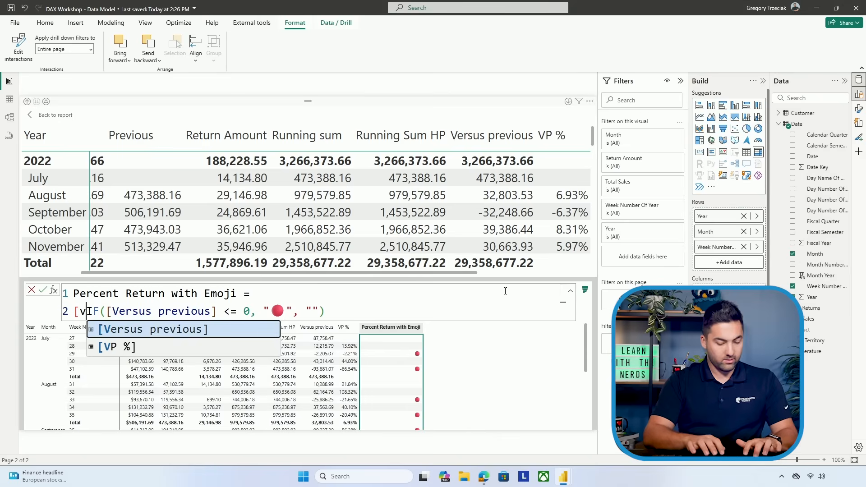
{"action": "key", "text": "BackSpace"}
{"action": "key", "text": "BackSpace"}
{"action": "key", "text": "BackSpace"}
{"action": "type", "text": "r"}
{"action": "key", "text": "Tab"}
{"action": "type", "text": "&"}
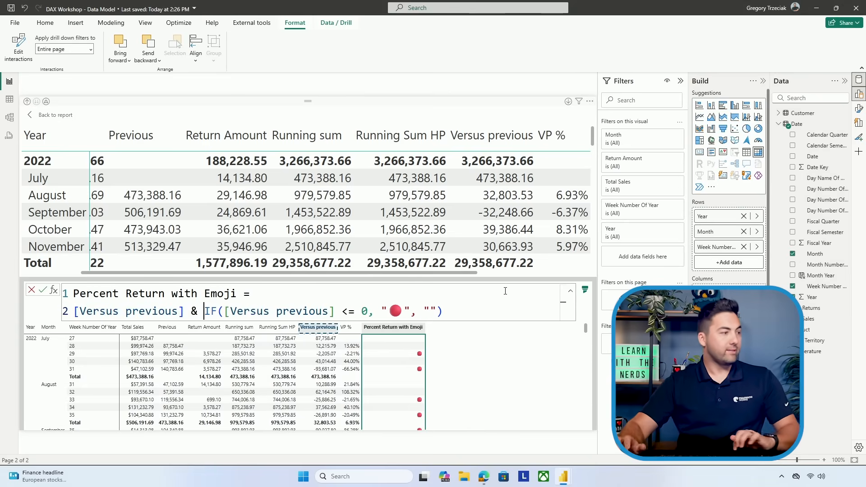
{"action": "left_click", "coordinate": [453, 314]}
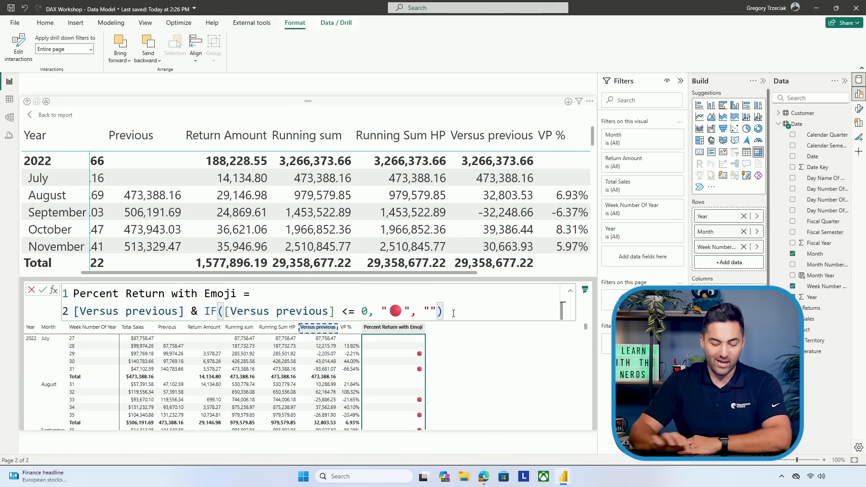
{"action": "key", "text": "Return"}
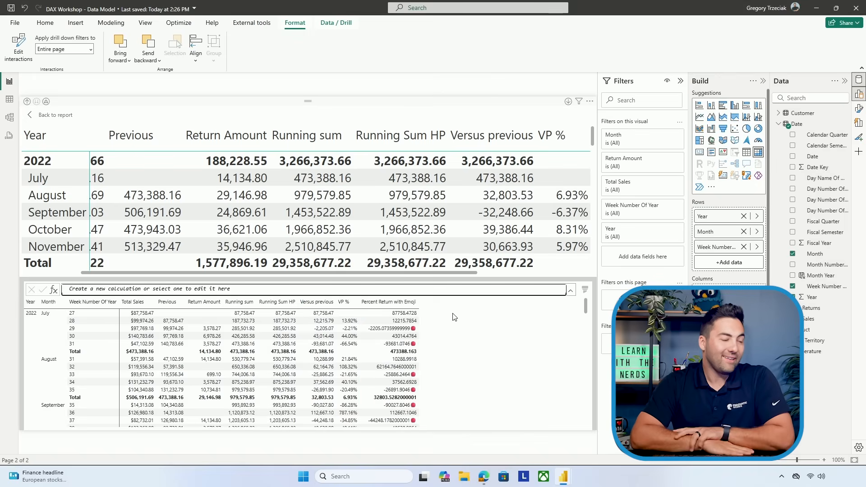
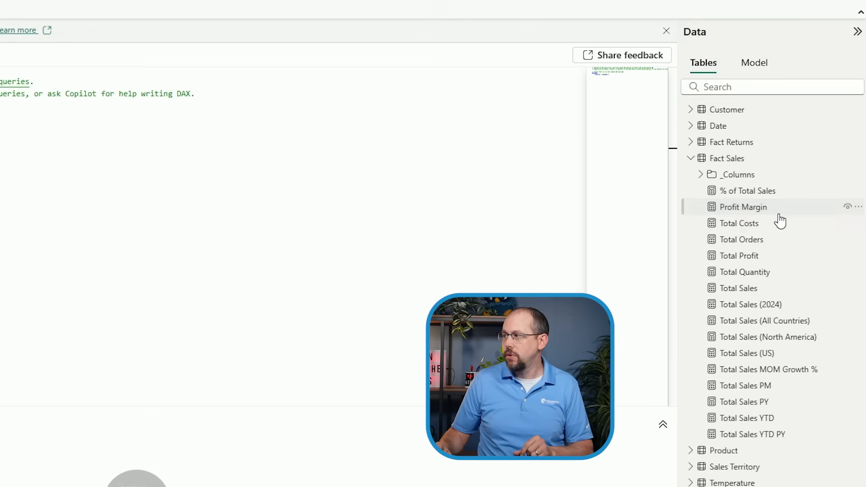
- Generate a quick query for the Profit Margin measure using Define with references and evaluate
{"action": "left_click", "coordinate": [858, 207]}
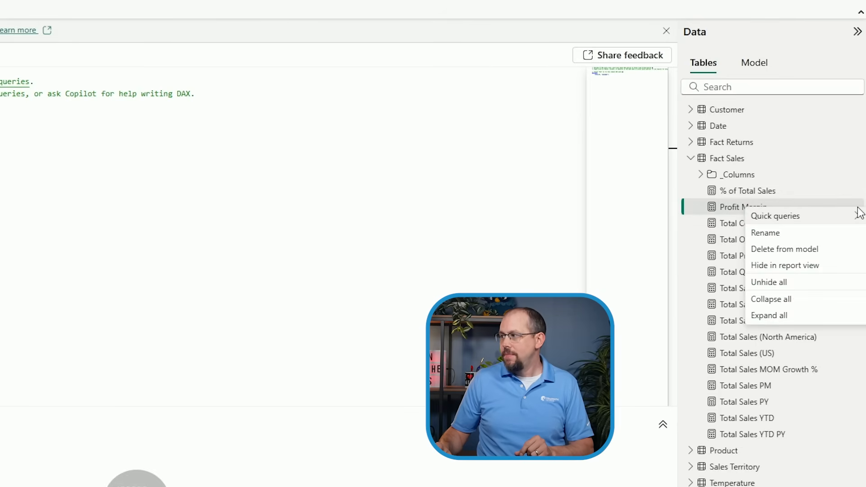
{"action": "mouse_move", "coordinate": [825, 223]}
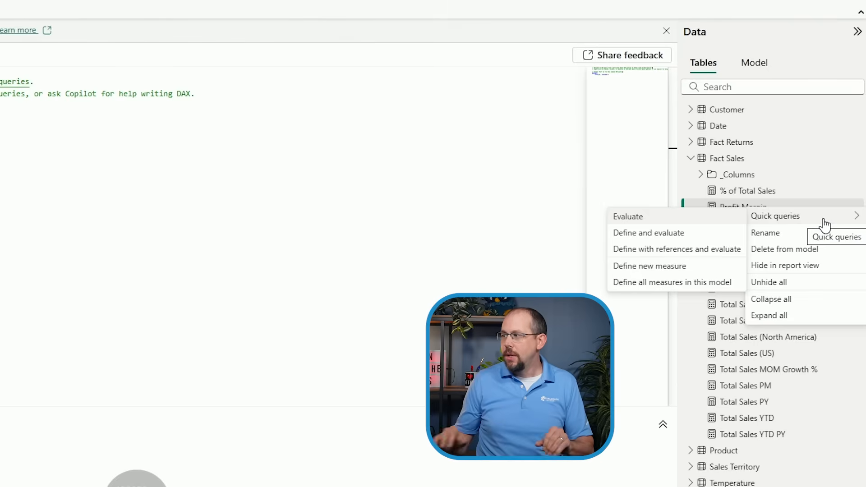
{"action": "left_click", "coordinate": [680, 255]}
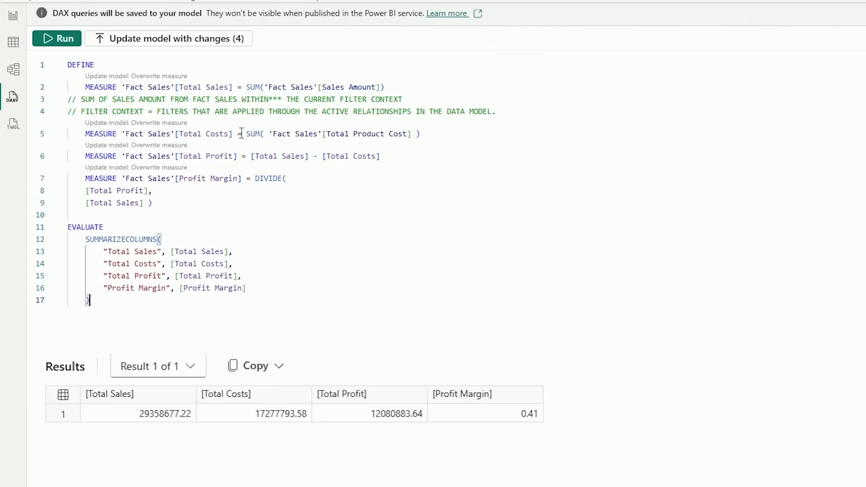
- Multiply the Total Sales measure definition by .9 and run the DAX query
{"action": "left_click", "coordinate": [405, 86]}
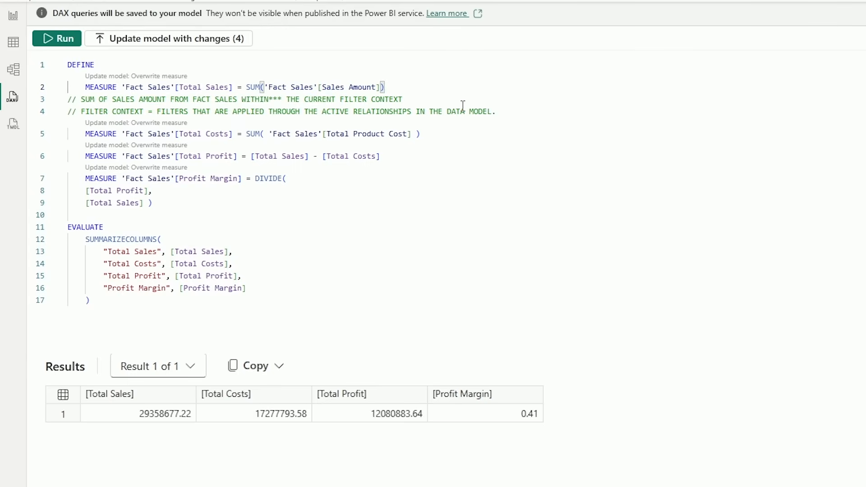
{"action": "type", "text": "-"}
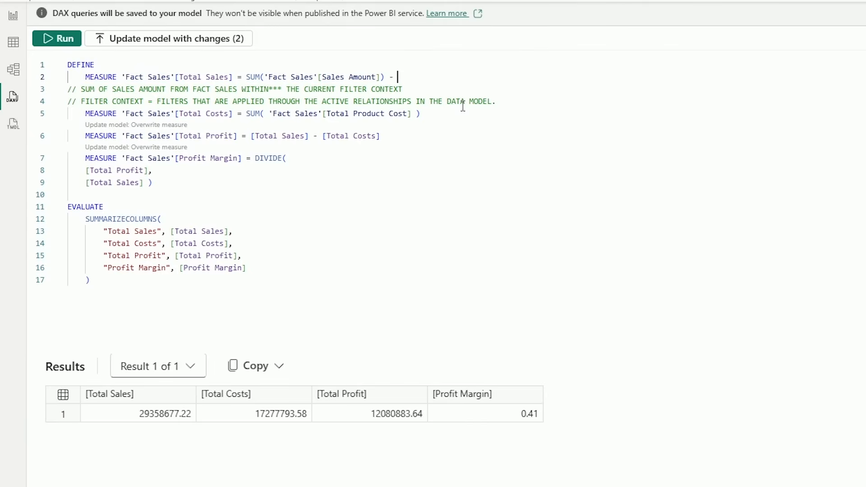
{"action": "key", "text": "BackSpace"}
{"action": "key", "text": "BackSpace"}
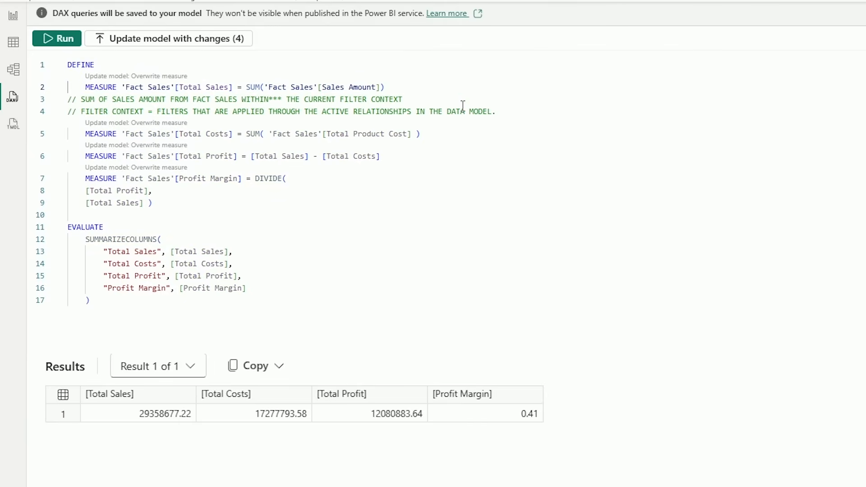
{"action": "type", "text": "* .9"}
{"action": "left_click", "coordinate": [67, 35]}
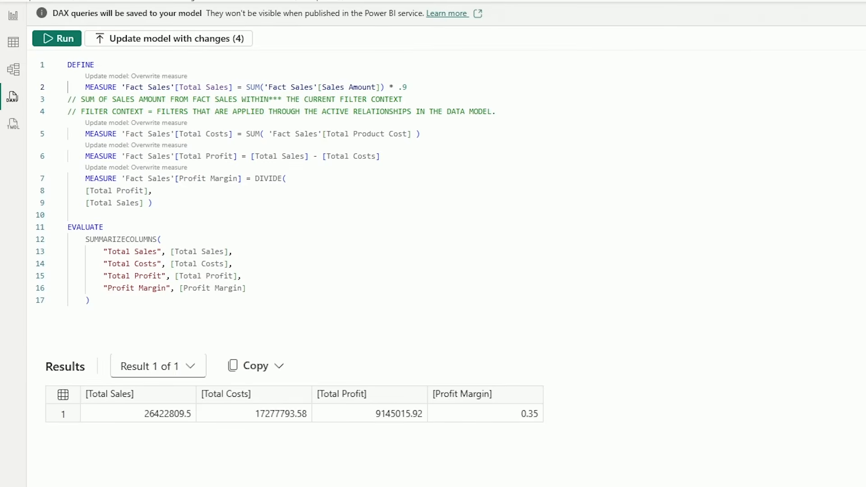
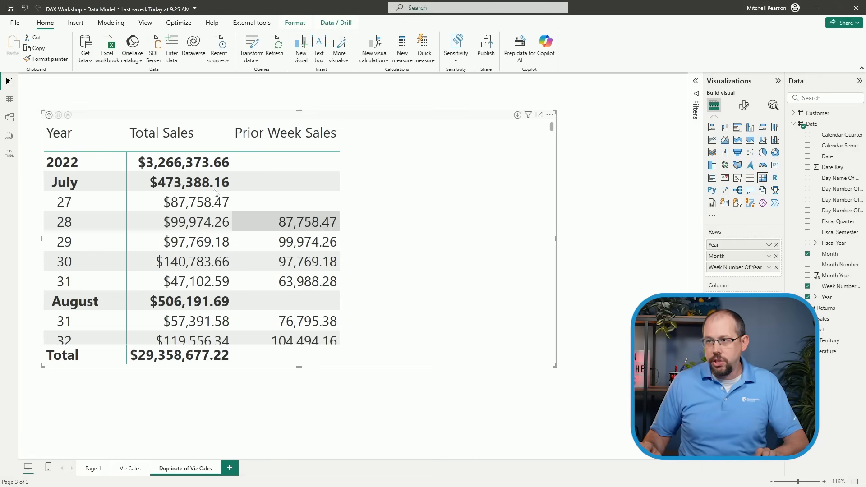
- In a new DAX query, ask Copilot to "Create a measure that returns period over period sales"
{"action": "left_click", "coordinate": [9, 136]}
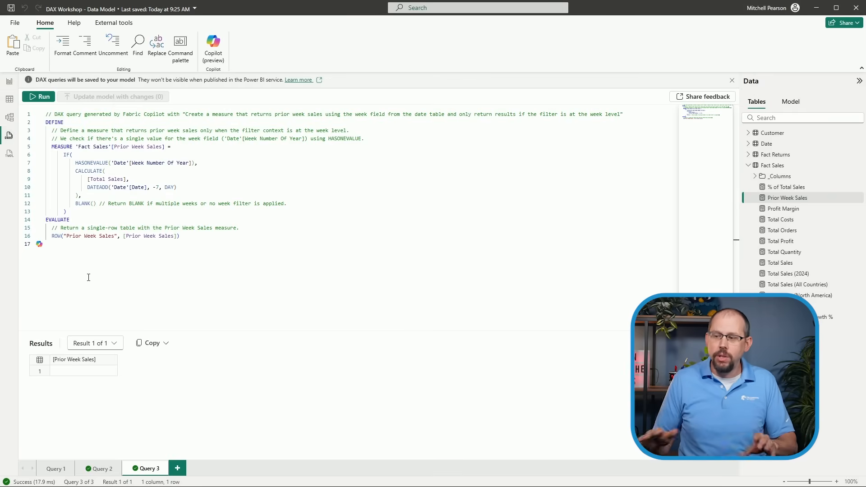
{"action": "left_click", "coordinate": [178, 469]}
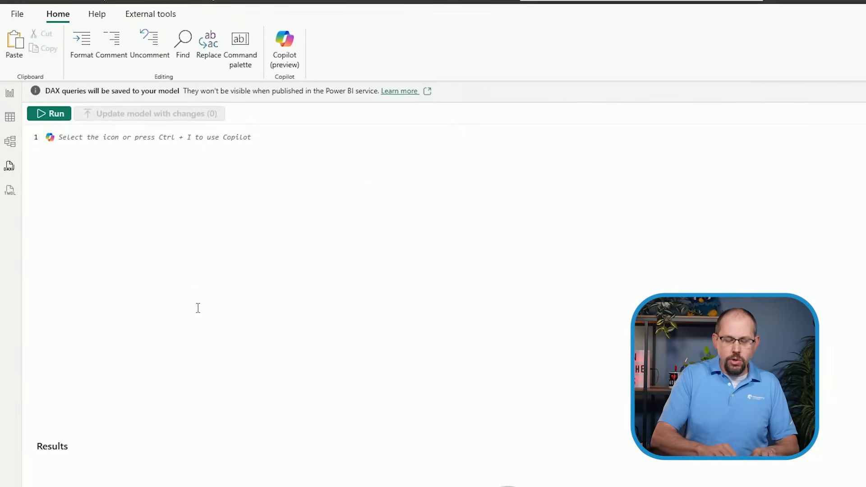
{"action": "key", "text": "ctrl+i"}
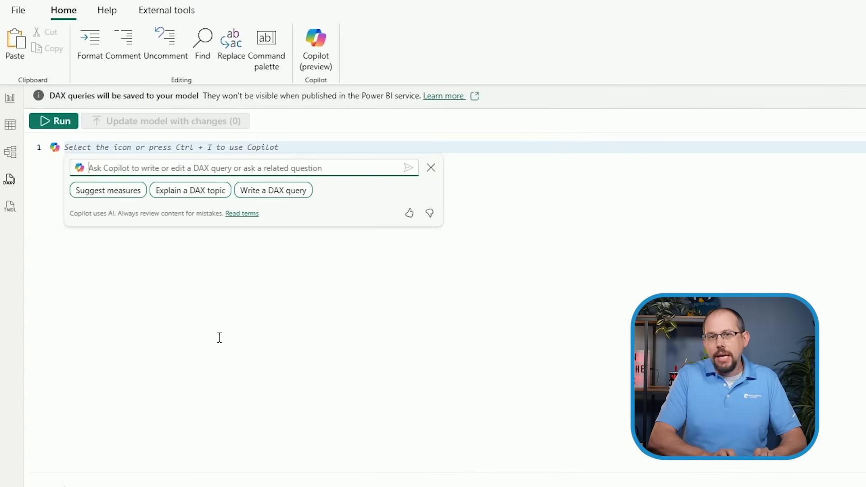
{"action": "type", "text": "Create a m"}
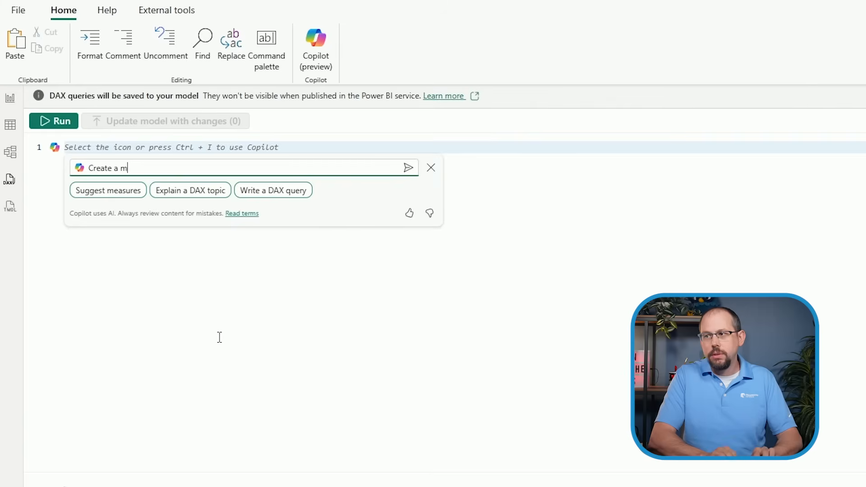
{"action": "type", "text": "easure that return"}
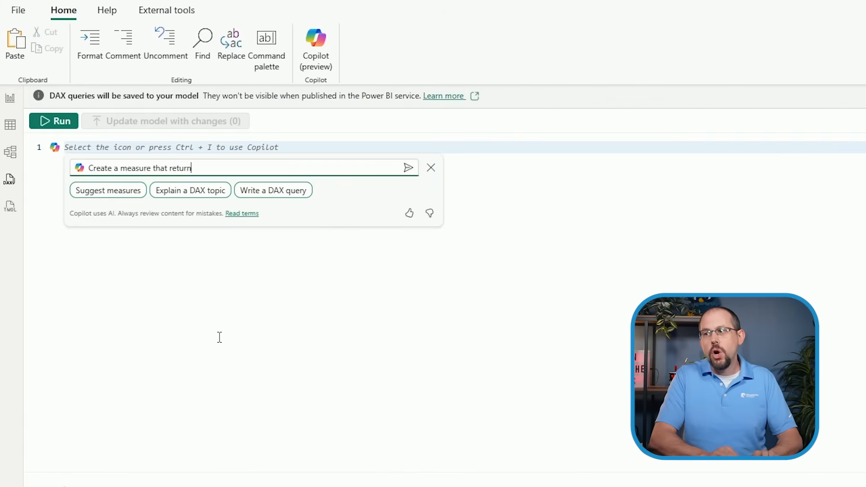
{"action": "type", "text": "s period over pe"}
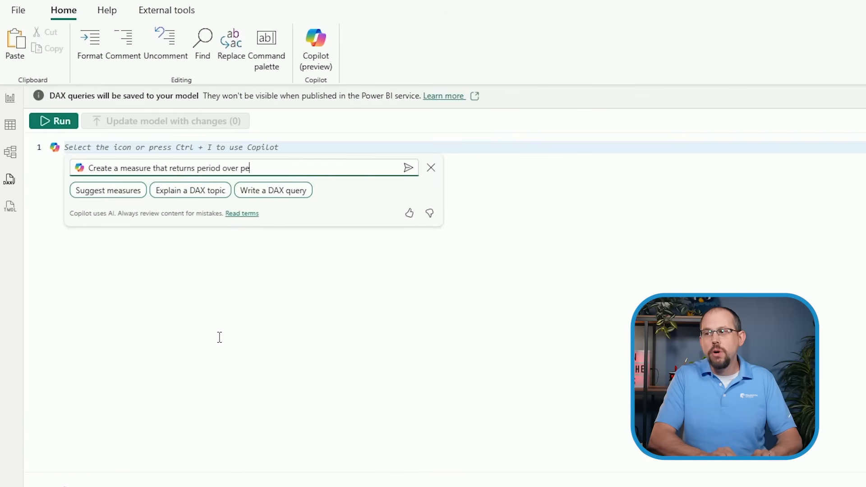
{"action": "type", "text": "riod sales"}
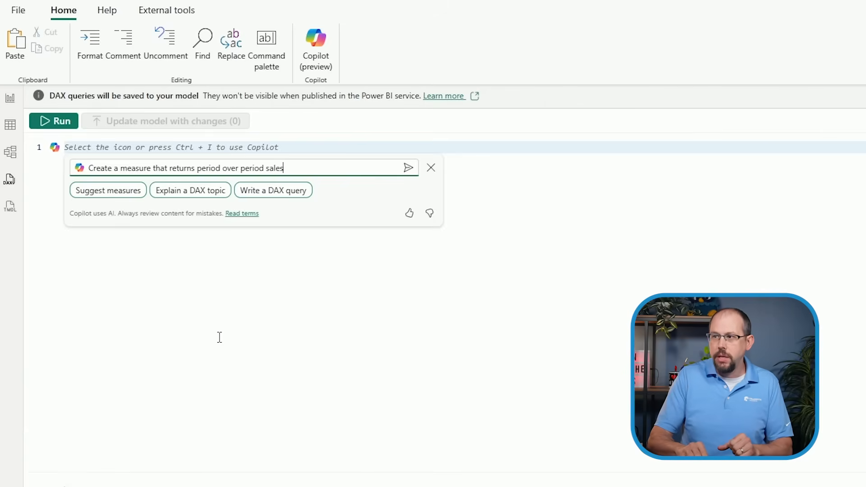
{"action": "key", "text": "Return"}
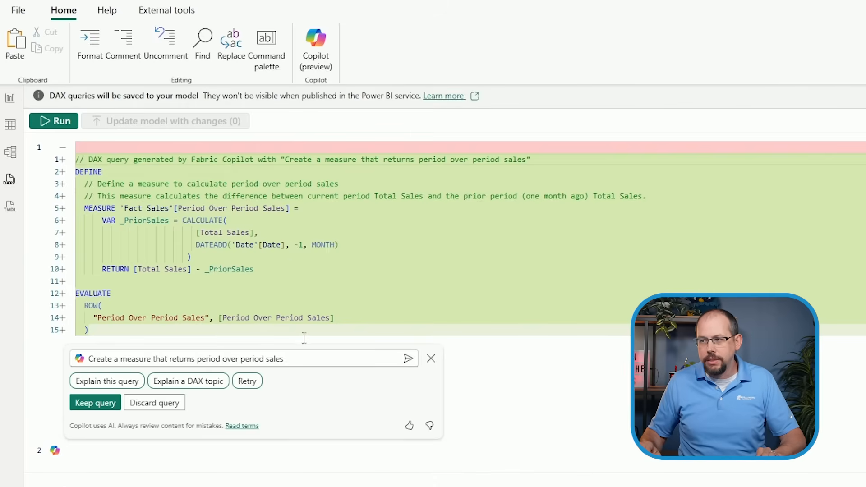
- Extend the Copilot prompt with "The measure should work at every level of the date hierarchy including day, week, month, quarter and year" and resubmit it
{"action": "left_click", "coordinate": [302, 357]}
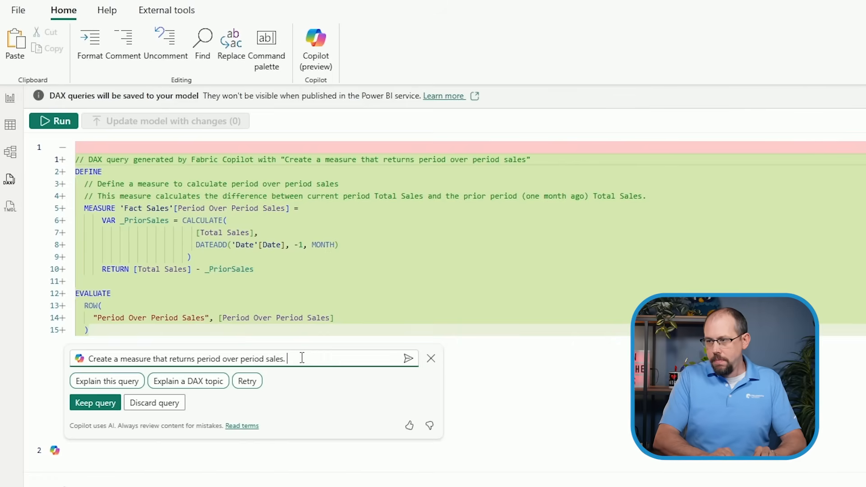
{"action": "type", "text": "The mea"}
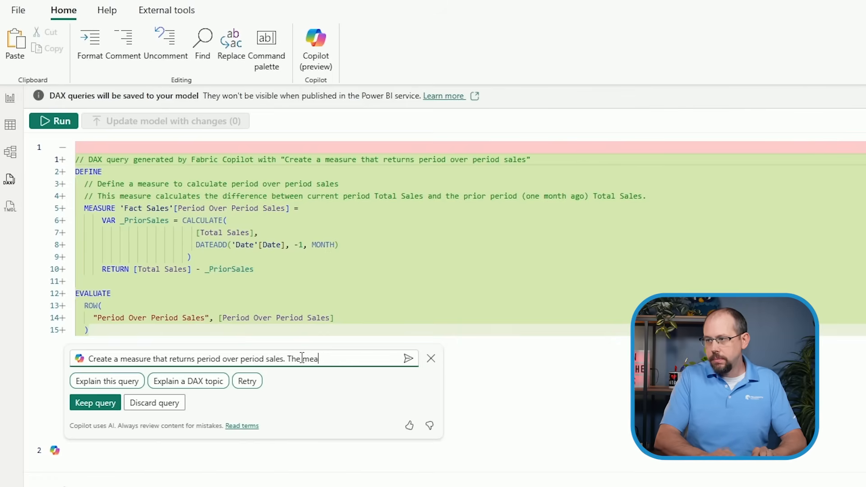
{"action": "type", "text": "sure should work a"}
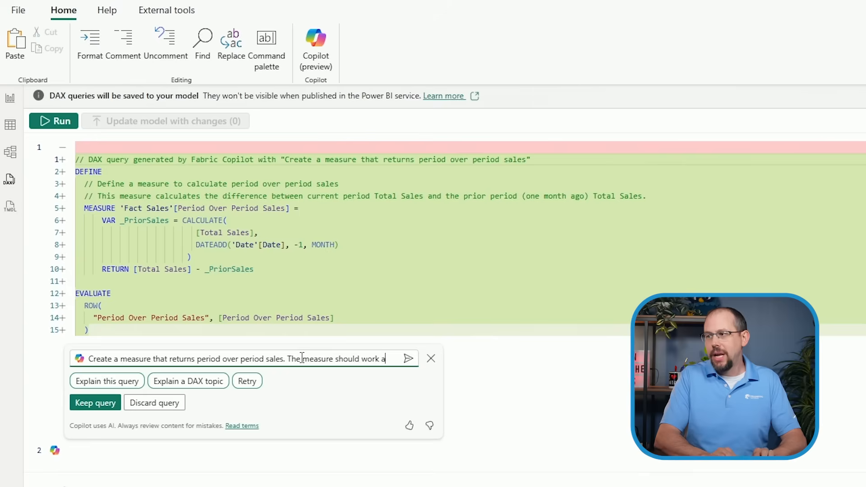
{"action": "type", "text": "t every le"}
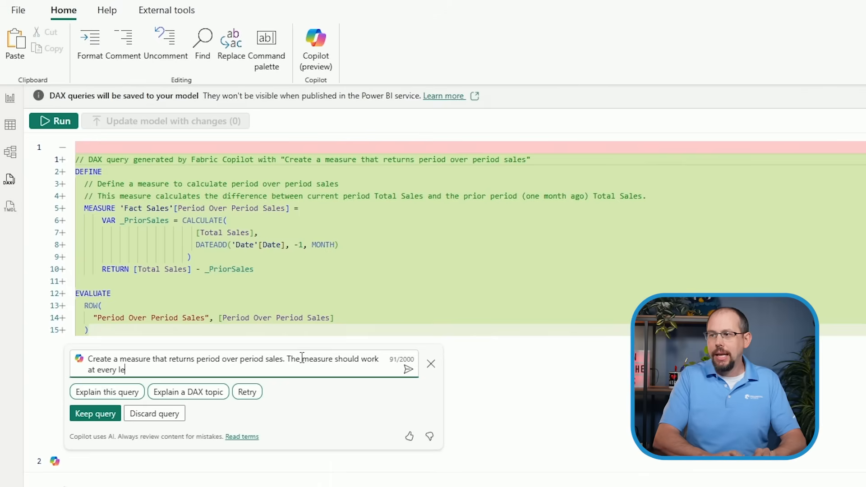
{"action": "type", "text": "vel of the date hie"}
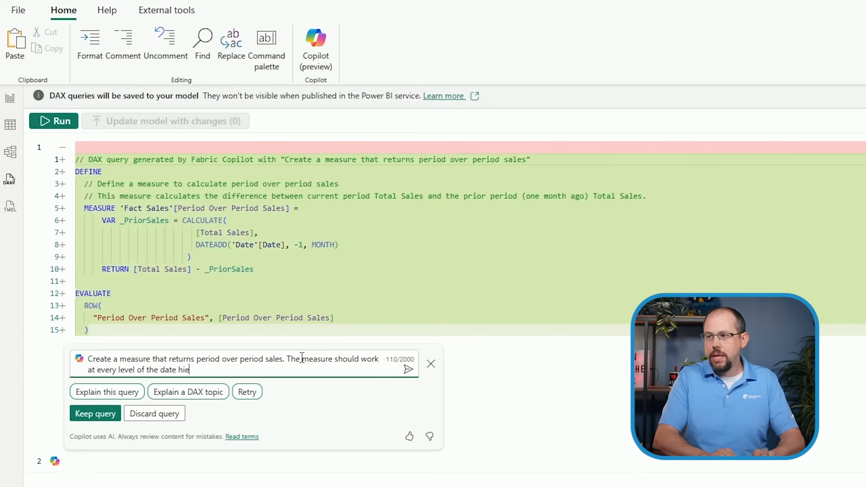
{"action": "type", "text": "rarchy including day, week, month"}
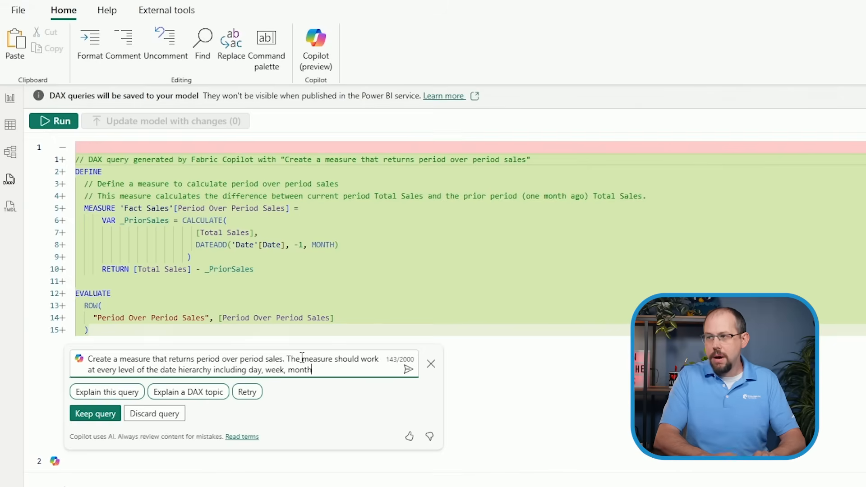
{"action": "type", "text": ", quarter a"}
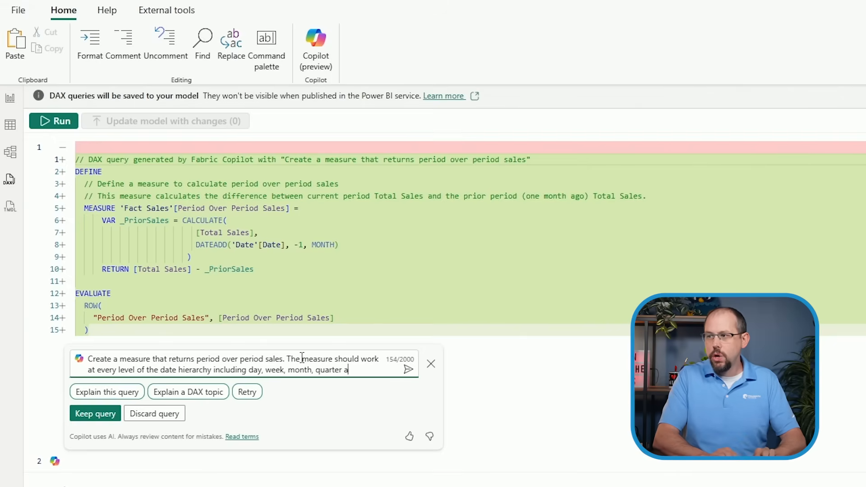
{"action": "type", "text": "nd year"}
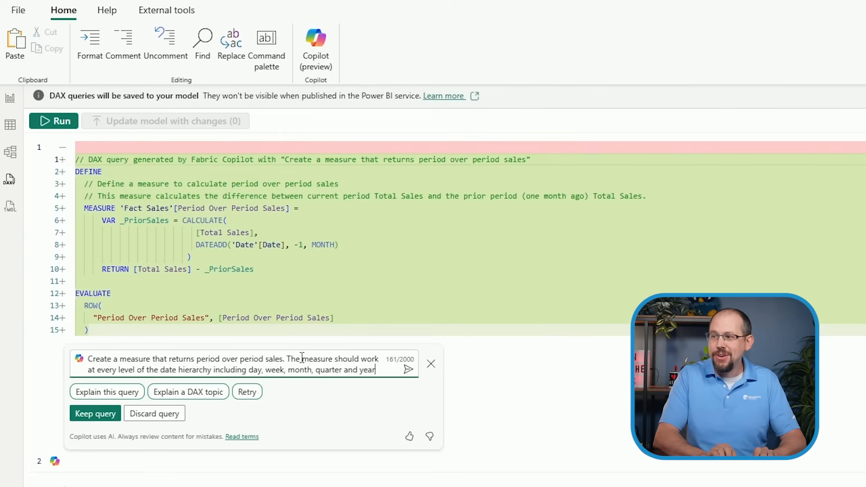
{"action": "key", "text": "Return"}
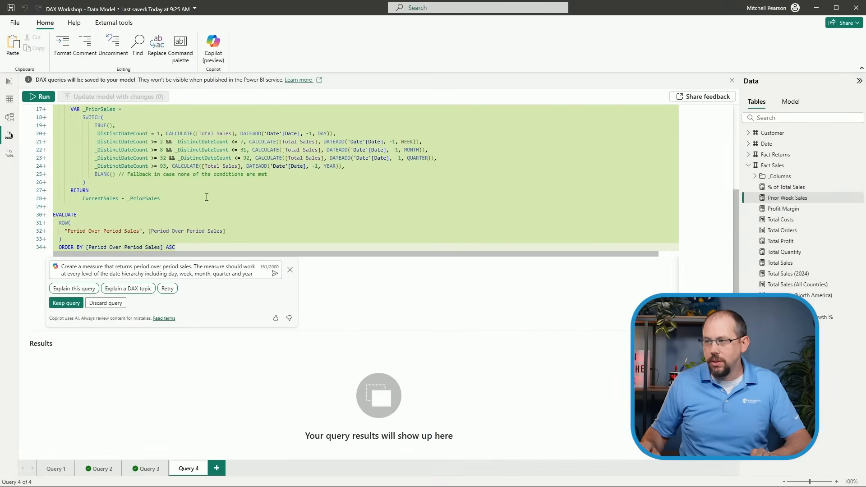
- Examine the generated Period Over Period Sales measure's comments and the COUNTROWS expression in its _DistinctDateCount variable
{"action": "left_click", "coordinate": [207, 197]}
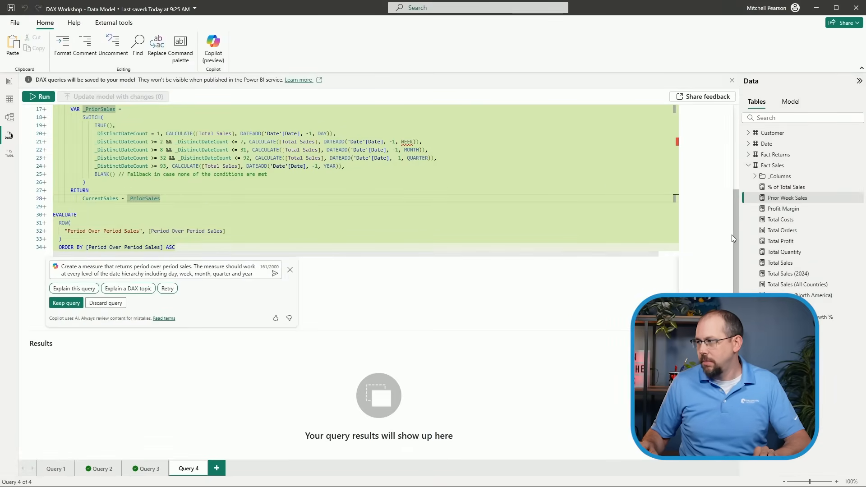
{"action": "left_click_drag", "start_coordinate": [735, 235], "coordinate": [741, 143]}
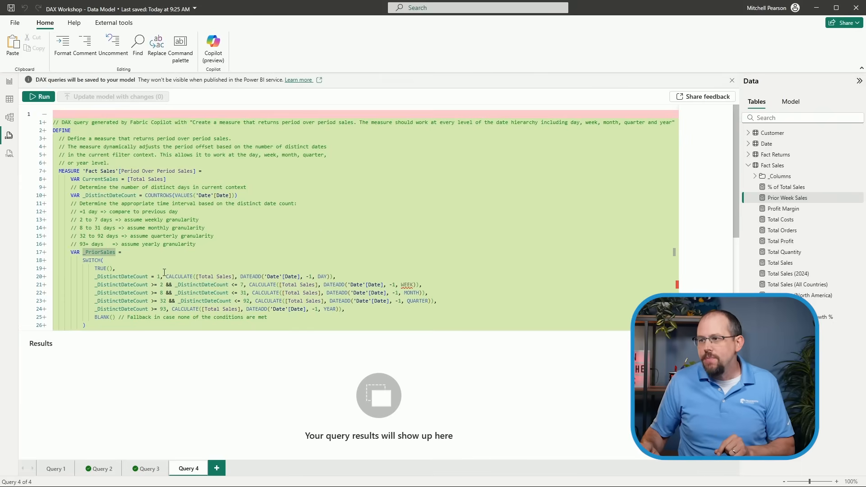
{"action": "left_click", "coordinate": [84, 251]}
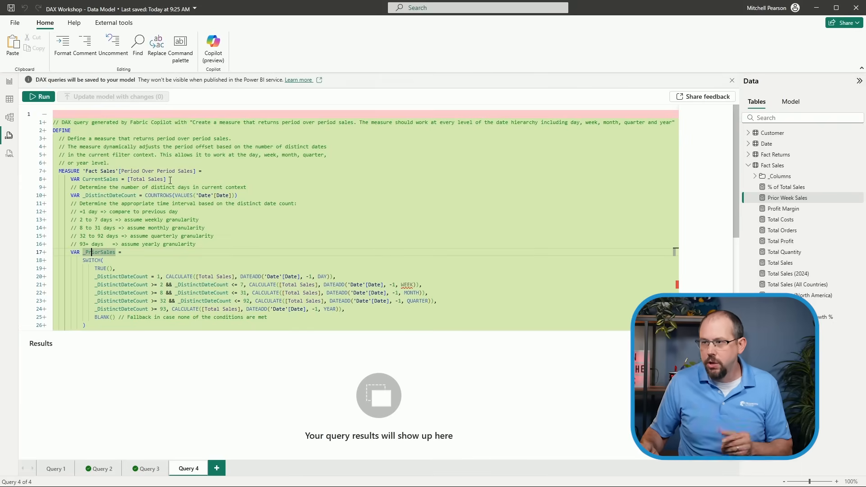
{"action": "left_click_drag", "start_coordinate": [146, 195], "coordinate": [242, 193]}
{"action": "left_click", "coordinate": [244, 193]}
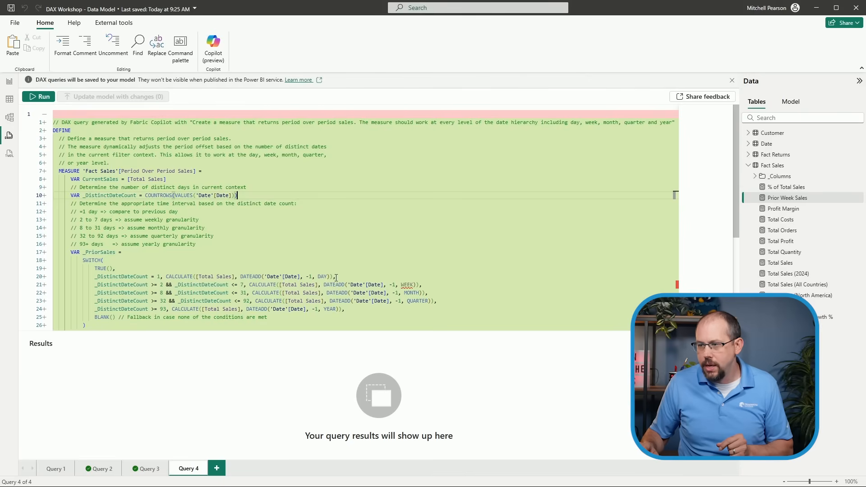
- Examine the _PriorSales SWITCH conditions, especially the WEEK interval in DATEADD, and the rest of the generated query
{"action": "left_click", "coordinate": [162, 285]}
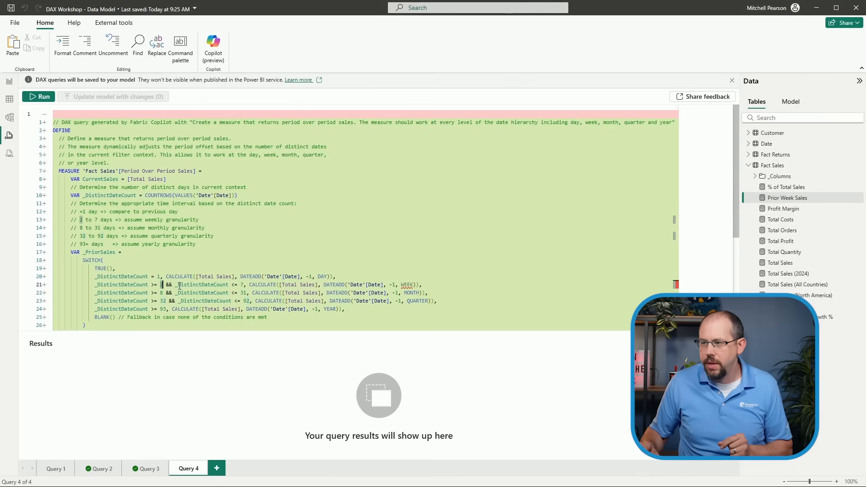
{"action": "left_click_drag", "start_coordinate": [229, 286], "coordinate": [383, 284]}
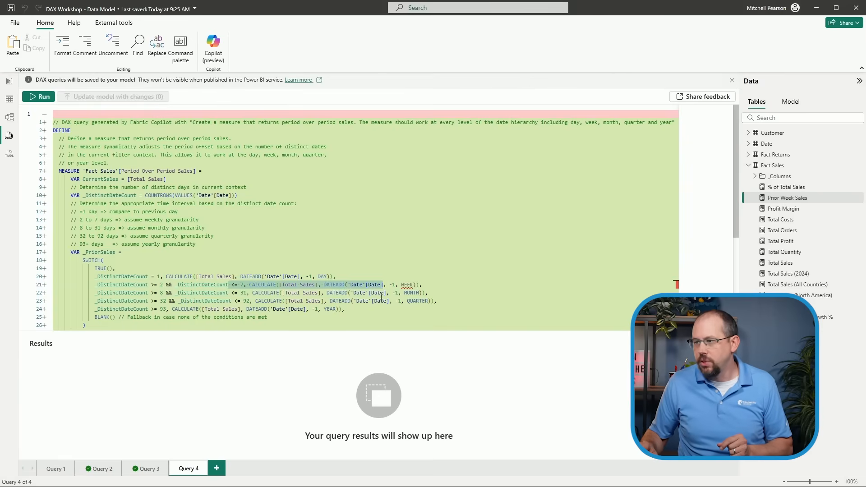
{"action": "left_click", "coordinate": [402, 285]}
{"action": "left_click_drag", "start_coordinate": [402, 285], "coordinate": [417, 284]}
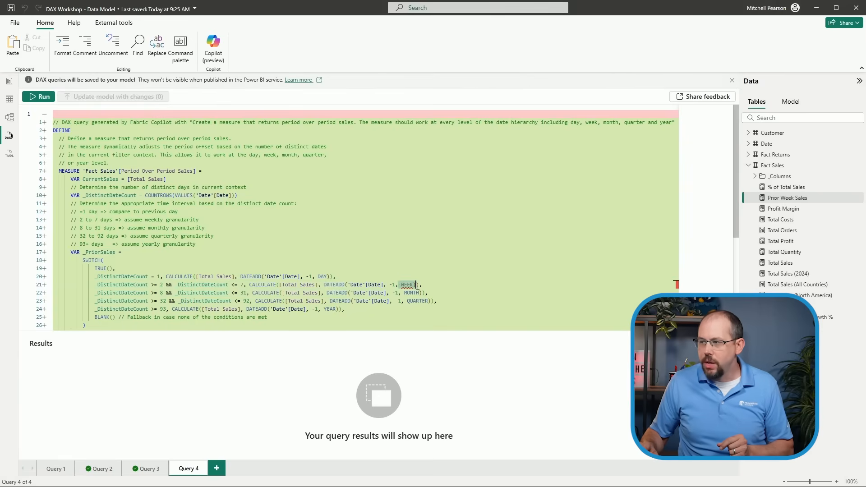
{"action": "left_click", "coordinate": [414, 284]}
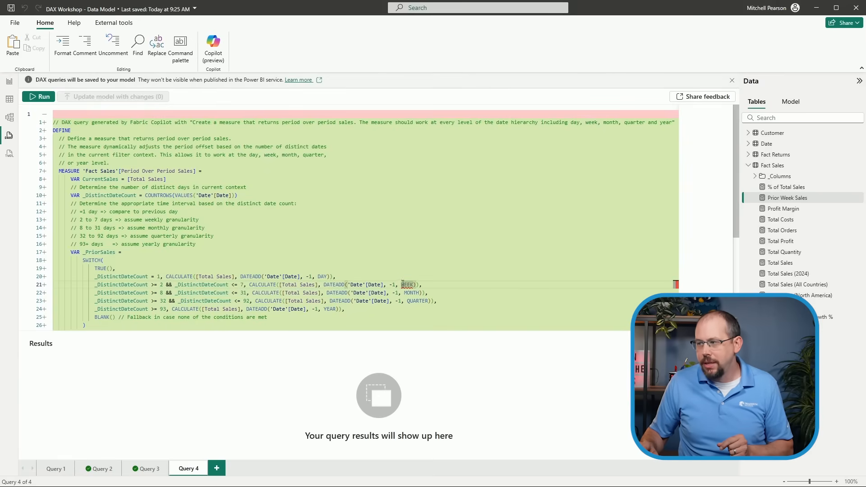
{"action": "left_click_drag", "start_coordinate": [401, 285], "coordinate": [414, 285]}
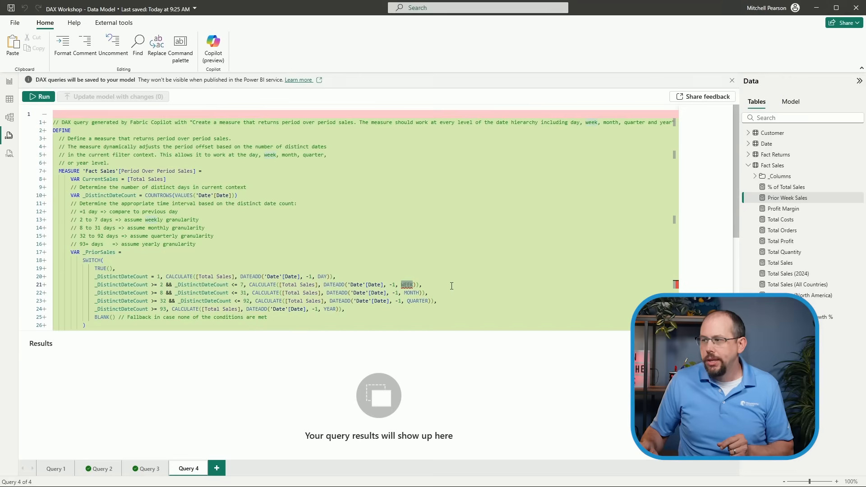
{"action": "mouse_move", "coordinate": [406, 284]}
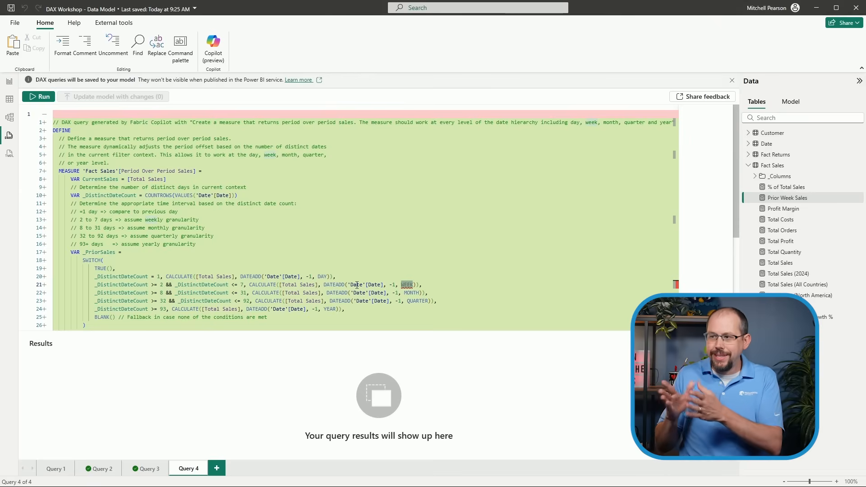
{"action": "left_click", "coordinate": [425, 284]}
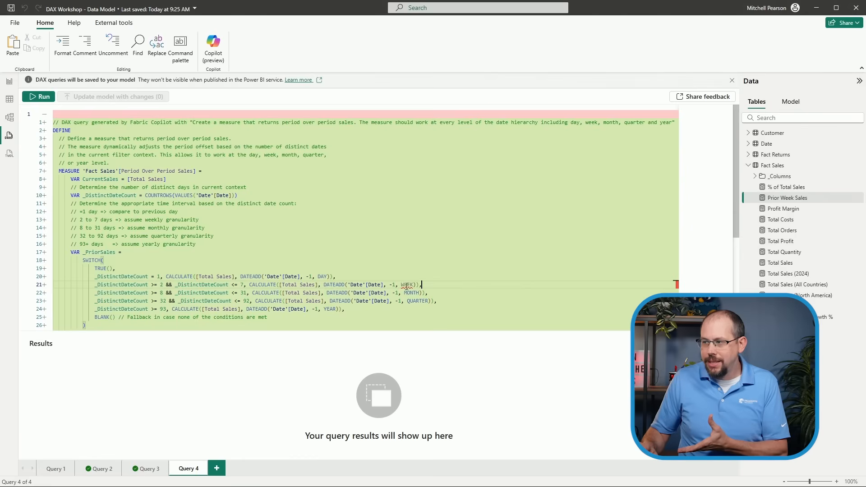
{"action": "left_click_drag", "start_coordinate": [401, 285], "coordinate": [416, 284]}
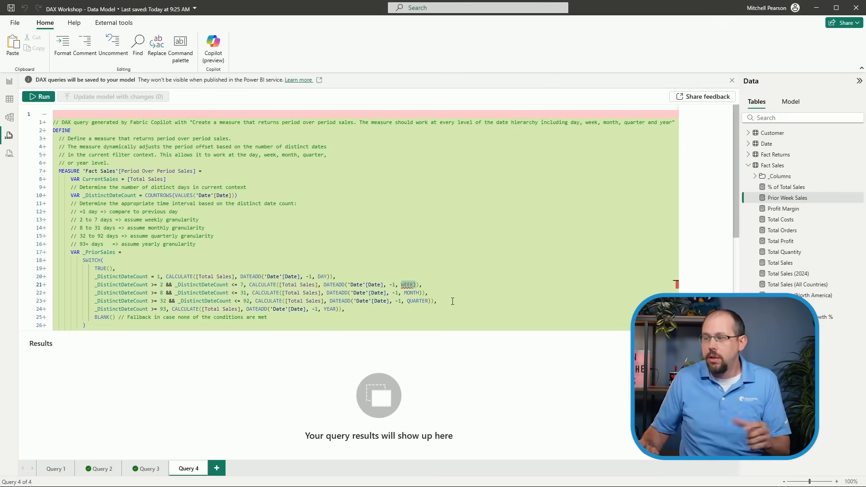
{"action": "left_click", "coordinate": [453, 300]}
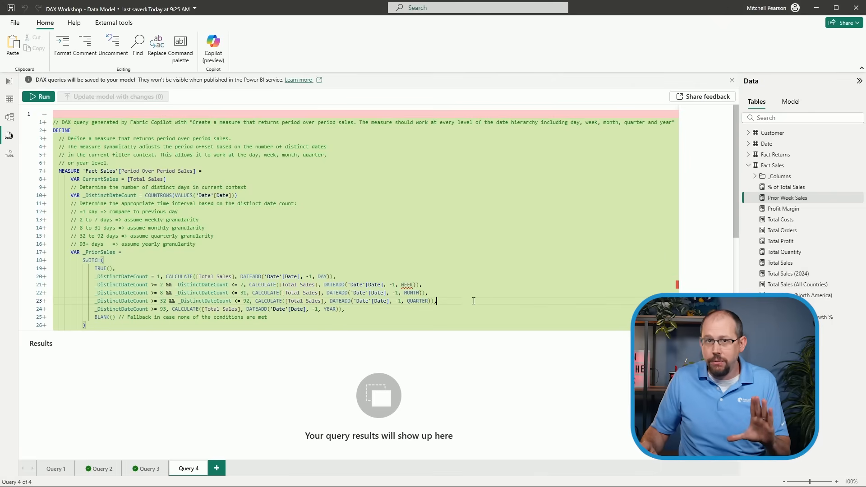
{"action": "left_click_drag", "start_coordinate": [736, 215], "coordinate": [740, 271]}
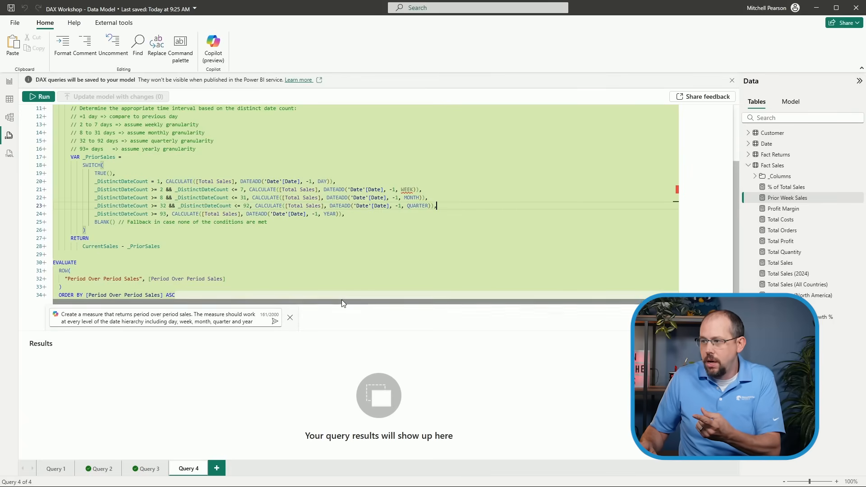
{"action": "left_click_drag", "start_coordinate": [732, 264], "coordinate": [734, 210]}
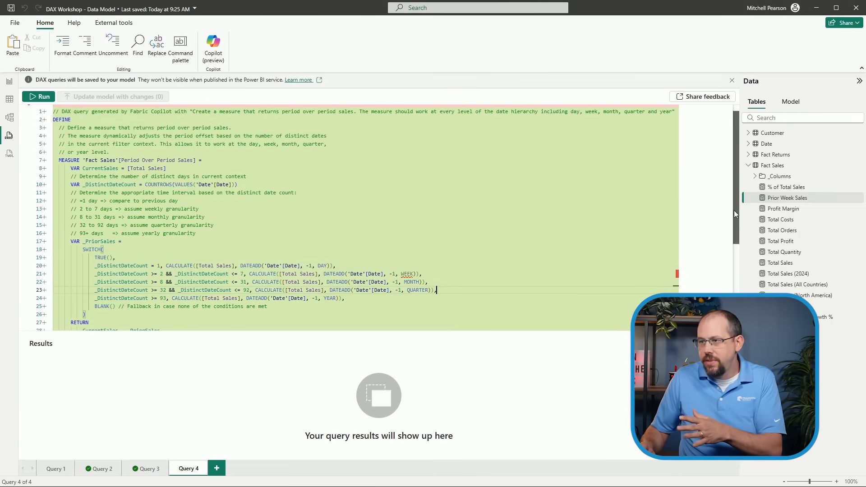
{"action": "scroll", "coordinate": [734, 210], "scroll_direction": "down", "scroll_amount": 3}
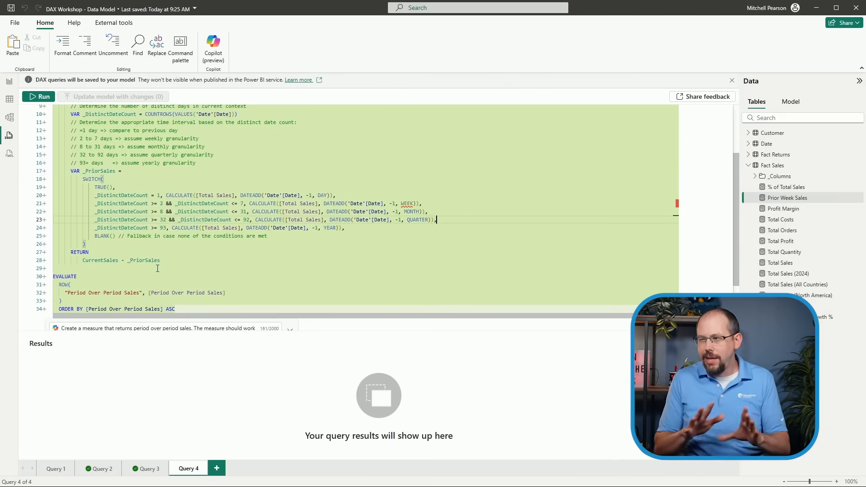
- Close Query 4, discarding Copilot's generated measure, and add a new blank DAX query
{"action": "left_click", "coordinate": [204, 468]}
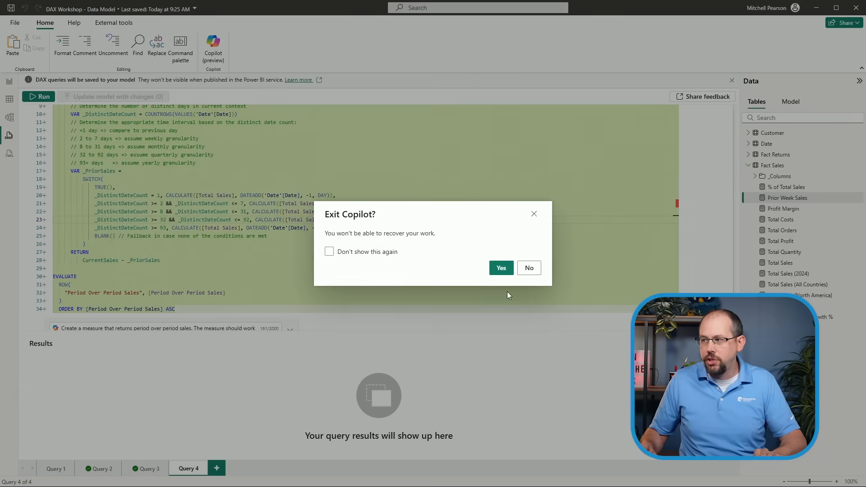
{"action": "left_click", "coordinate": [500, 267]}
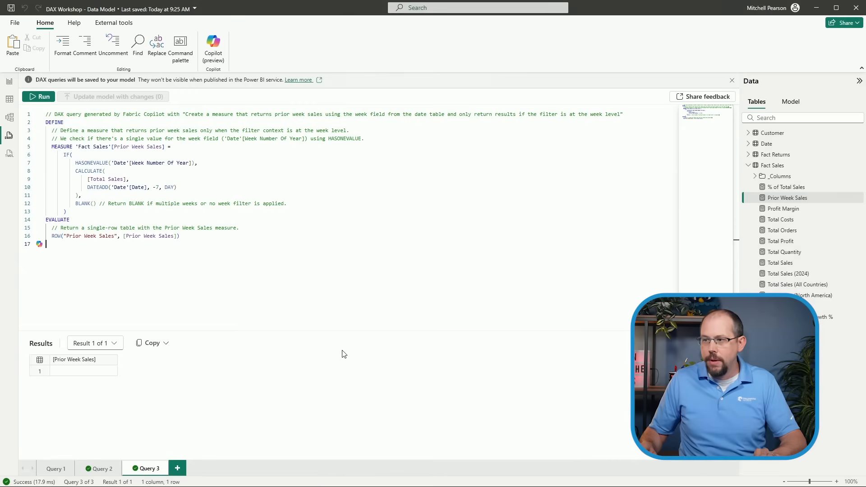
{"action": "left_click", "coordinate": [178, 467]}
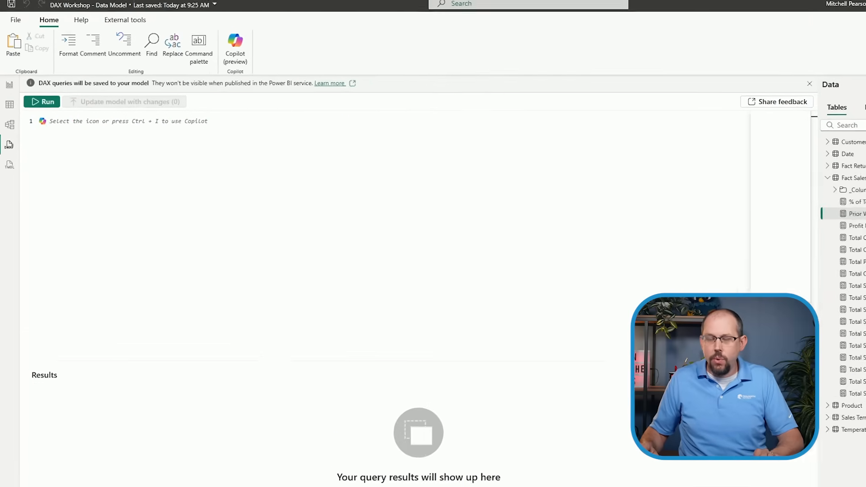
- Open the inline Copilot prompt in the blank query and enter "create a measure that returns prior period sales"
{"action": "key", "text": "ctrl+i"}
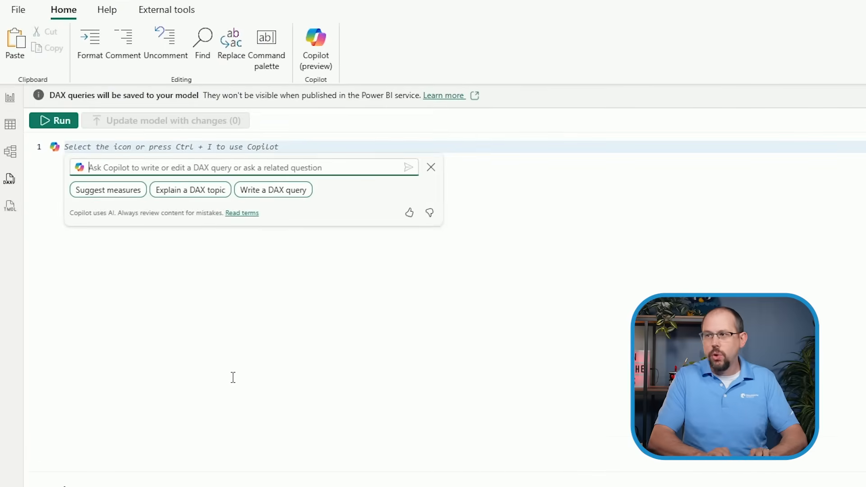
{"action": "type", "text": "create a measure that er"}
{"action": "key", "text": "BackSpace"}
{"action": "type", "text": "returns period over"}
{"action": "key", "text": "BackSpace"}
{"action": "key", "text": "BackSpace"}
{"action": "key", "text": "BackSpace"}
{"action": "key", "text": "BackSpace"}
{"action": "key", "text": "BackSpace"}
{"action": "key", "text": "BackSpace"}
{"action": "key", "text": "BackSpace"}
{"action": "key", "text": "BackSpace"}
{"action": "key", "text": "BackSpace"}
{"action": "key", "text": "BackSpace"}
{"action": "key", "text": "BackSpace"}
{"action": "type", "text": "p"}
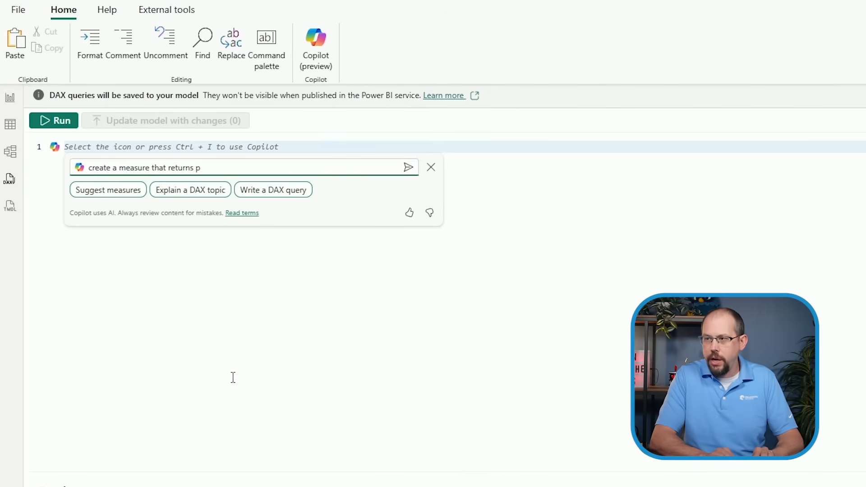
{"action": "type", "text": "rior per"}
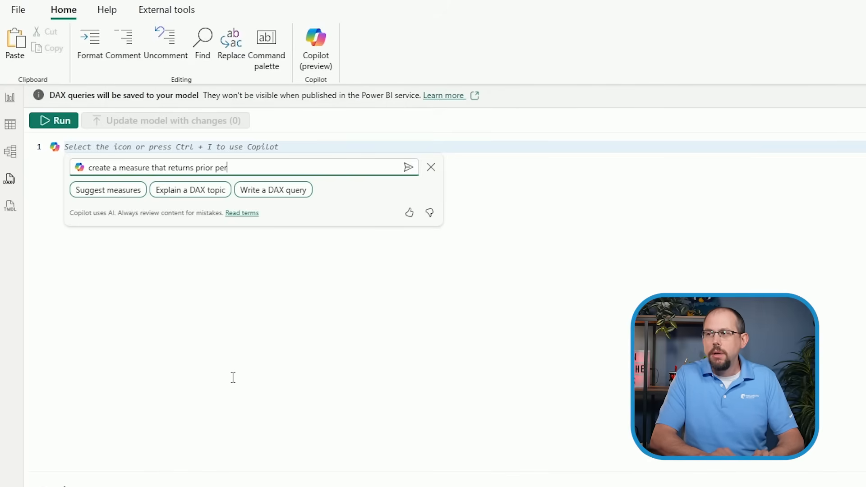
{"action": "type", "text": "iod sales"}
- Add "The measure should work at every level in the hierarchy day, week, month, quarter and year" to the Copilot prompt and submit it
{"action": "type", "text": ". The measure s"}
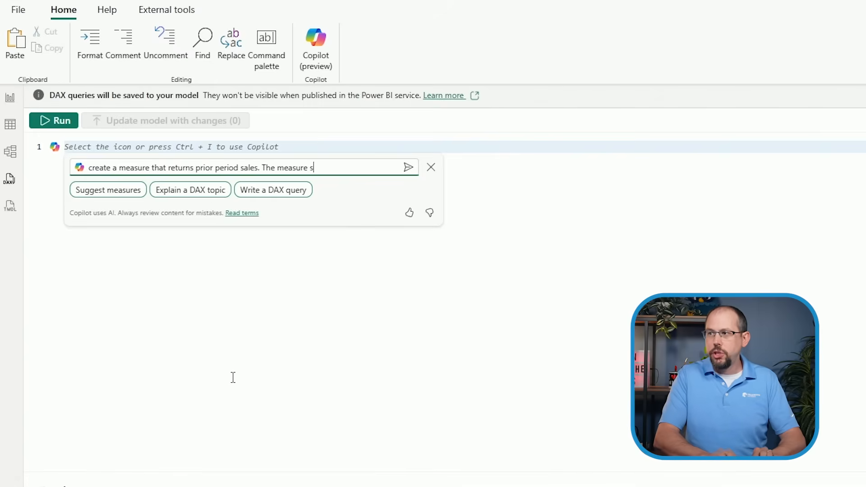
{"action": "type", "text": "hould work at every level in"}
{"action": "key", "text": "BackSpace"}
{"action": "key", "text": "BackSpace"}
{"action": "type", "text": "in t"}
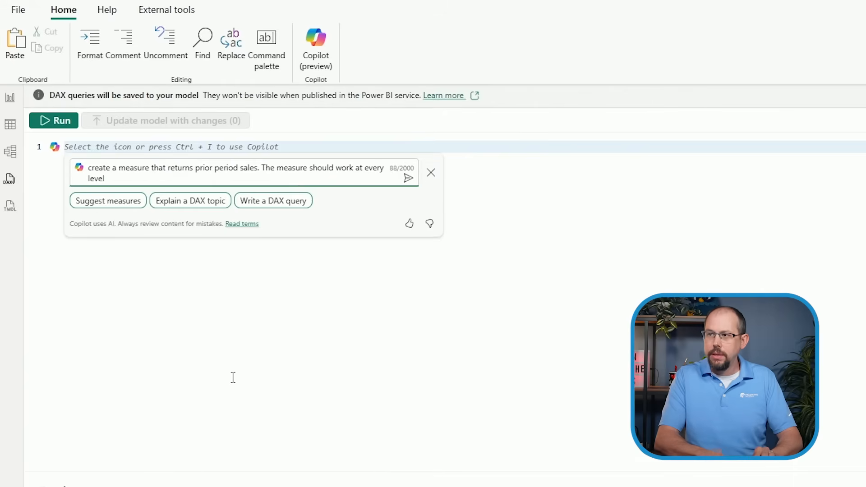
{"action": "type", "text": "he hierarchy"}
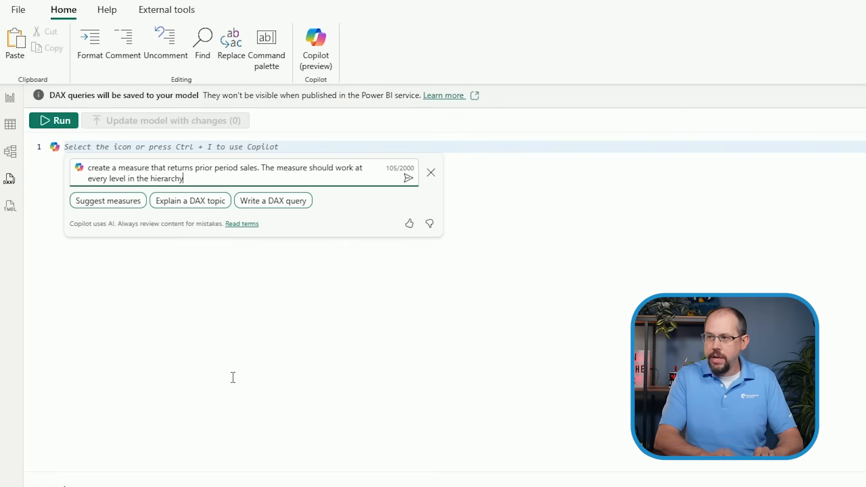
{"action": "type", "text": " day."}
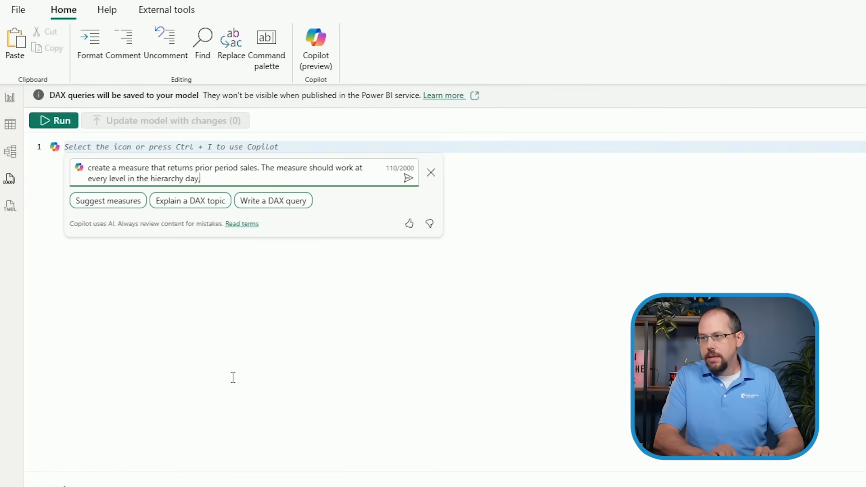
{"action": "key", "text": "BackSpace"}
{"action": "type", "text": ", week, mon"}
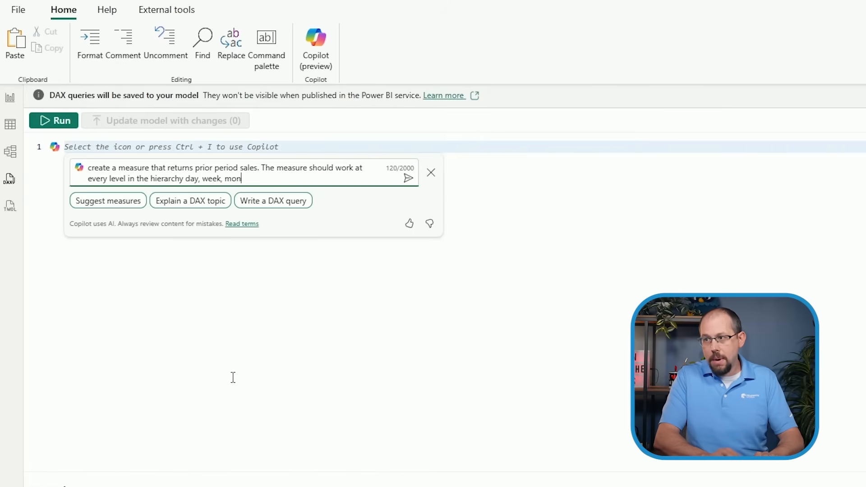
{"action": "type", "text": "th, quarter and year"}
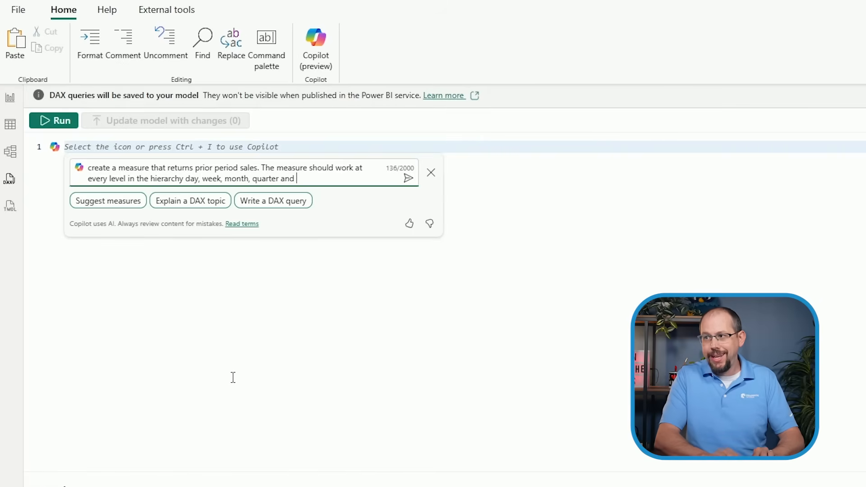
{"action": "key", "text": "Return"}
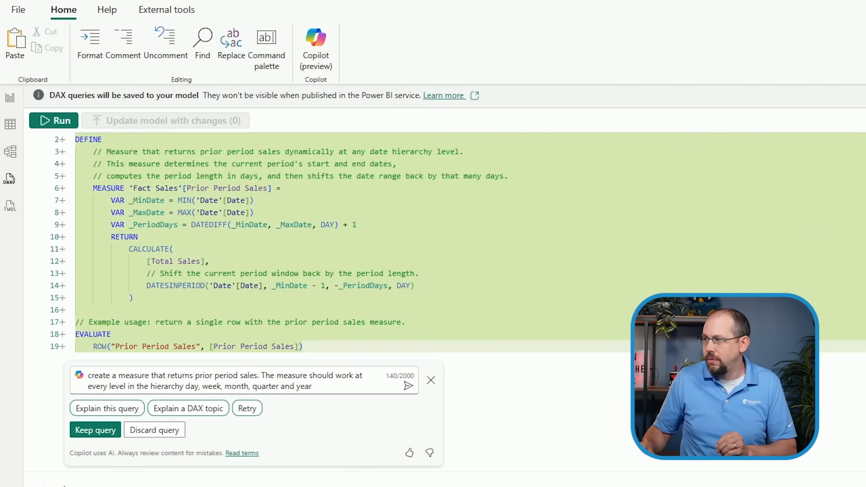
- Examine the DATESINPERIOD arguments in the generated Prior Period Sales measure, especially _MinDate - 1 and -_PeriodDays
{"action": "scroll", "coordinate": [570, 276], "scroll_direction": "up", "scroll_amount": 2}
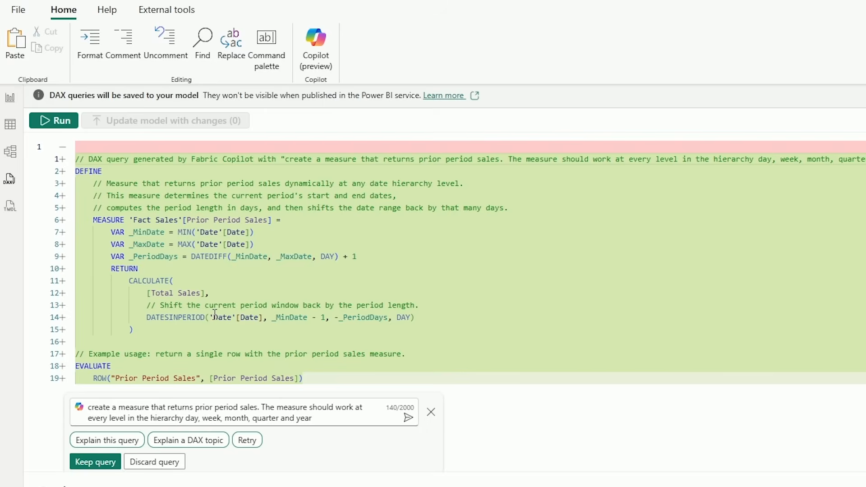
{"action": "left_click_drag", "start_coordinate": [210, 315], "coordinate": [327, 318]}
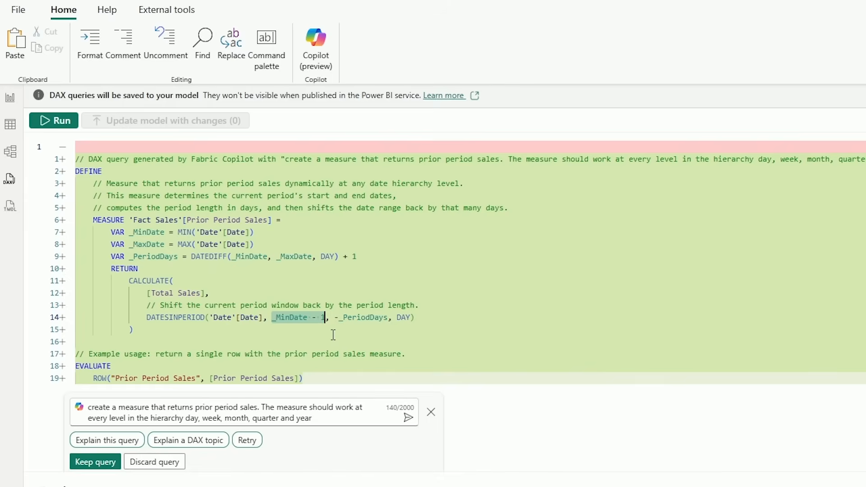
{"action": "left_click", "coordinate": [334, 318]}
{"action": "left_click_drag", "start_coordinate": [334, 317], "coordinate": [388, 318]}
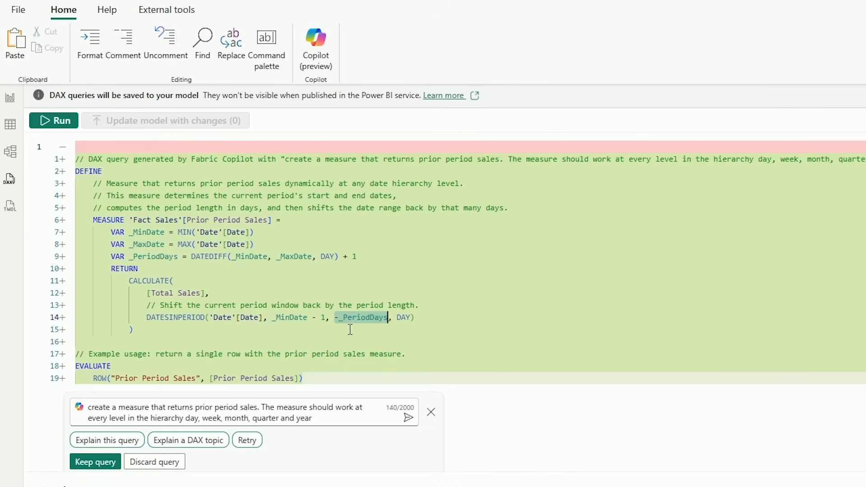
{"action": "left_click", "coordinate": [350, 330]}
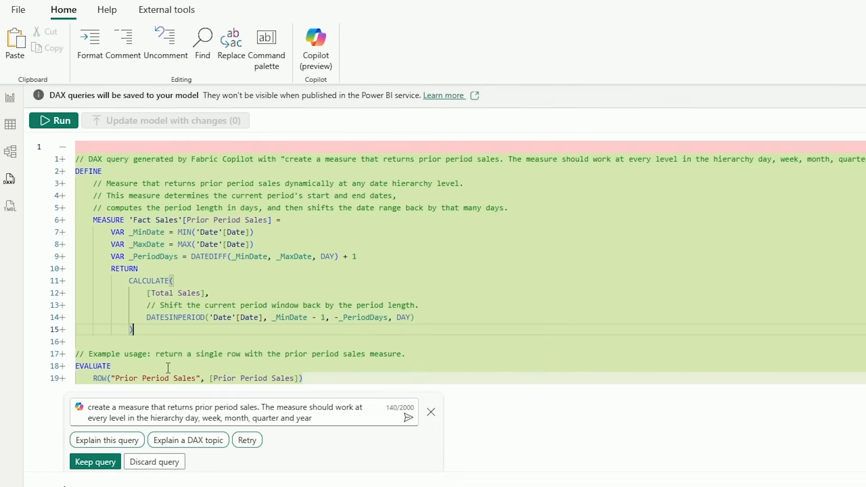
- Keep the Copilot-generated query and update the model with its Prior Period Sales measure
{"action": "left_click", "coordinate": [93, 462]}
{"action": "left_click", "coordinate": [192, 290]}
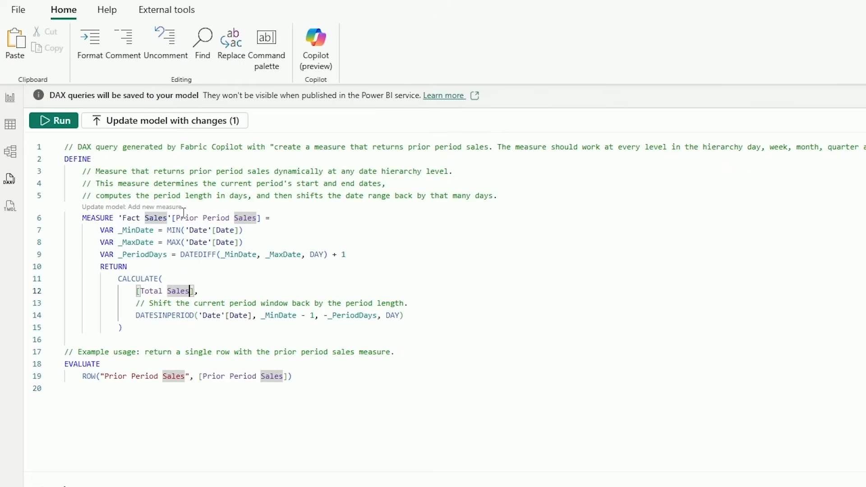
{"action": "left_click", "coordinate": [183, 129]}
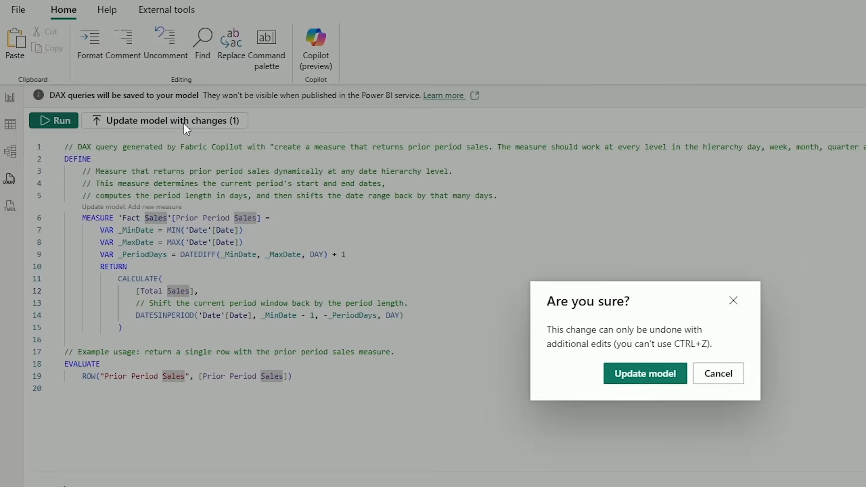
{"action": "left_click", "coordinate": [654, 373]}
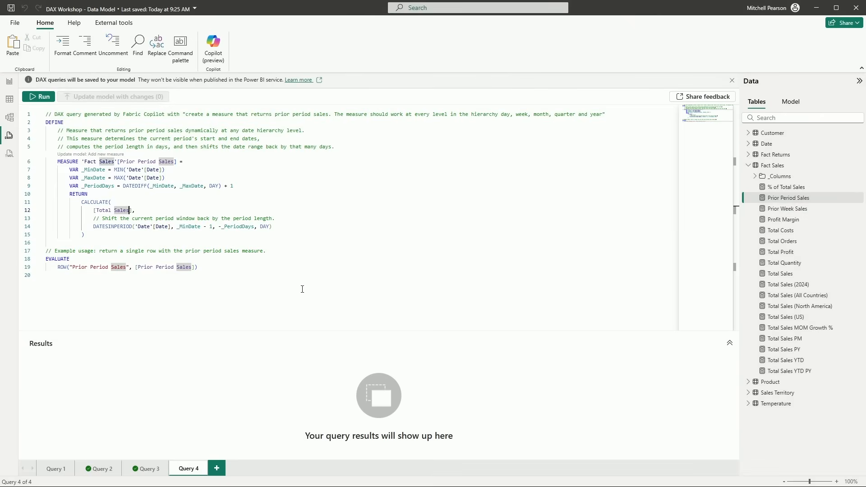
- Return to the report canvas and add the Prior Period Sales measure to the sales matrix
{"action": "left_click", "coordinate": [9, 82]}
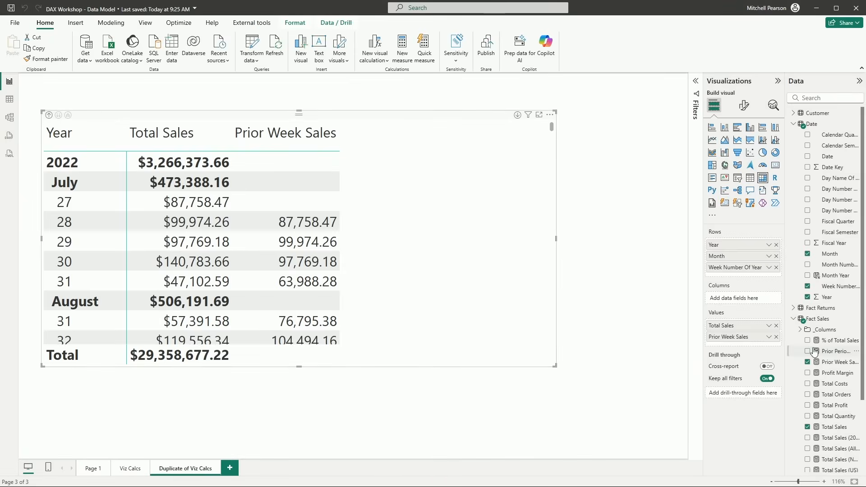
{"action": "left_click_drag", "start_coordinate": [832, 352], "coordinate": [388, 292]}
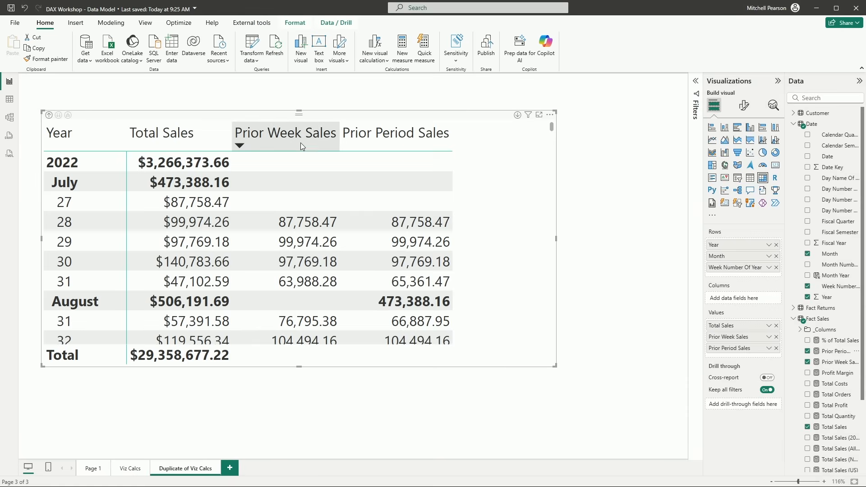
- Compare the DAX formulas of the Prior Week Sales and Prior Period Sales measures
{"action": "left_click", "coordinate": [827, 364]}
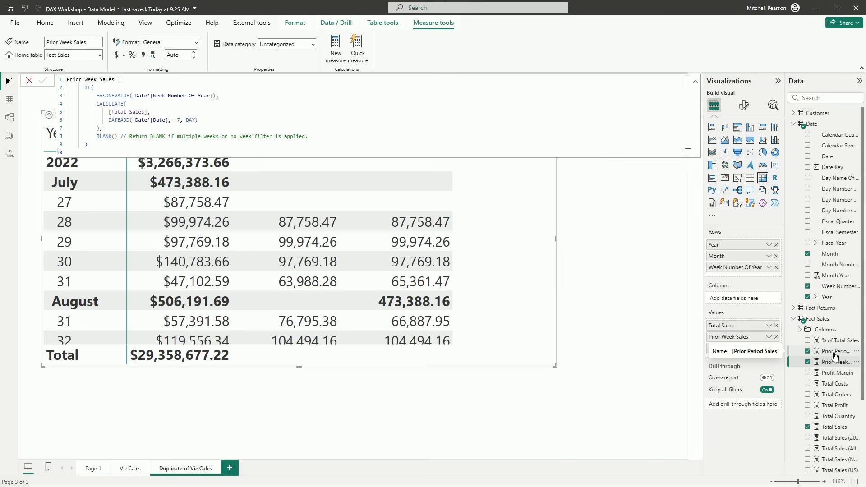
{"action": "left_click", "coordinate": [834, 352]}
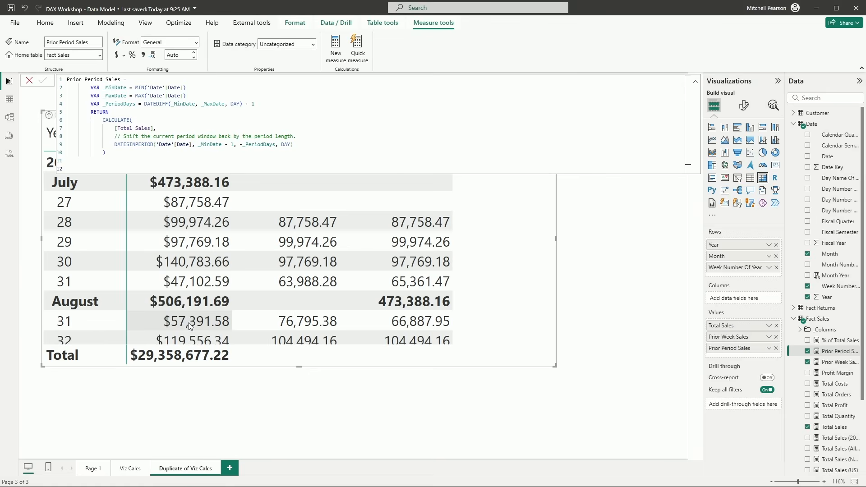
{"action": "left_click", "coordinate": [695, 82]}
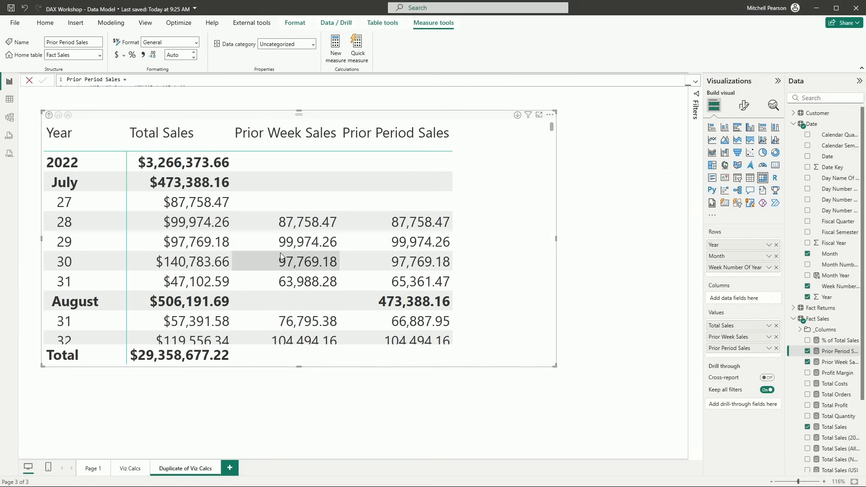
- Remove Month from the matrix rows to compare both measures by week across whole years, and undo the removal
{"action": "scroll", "coordinate": [280, 252], "scroll_direction": "down", "scroll_amount": 2}
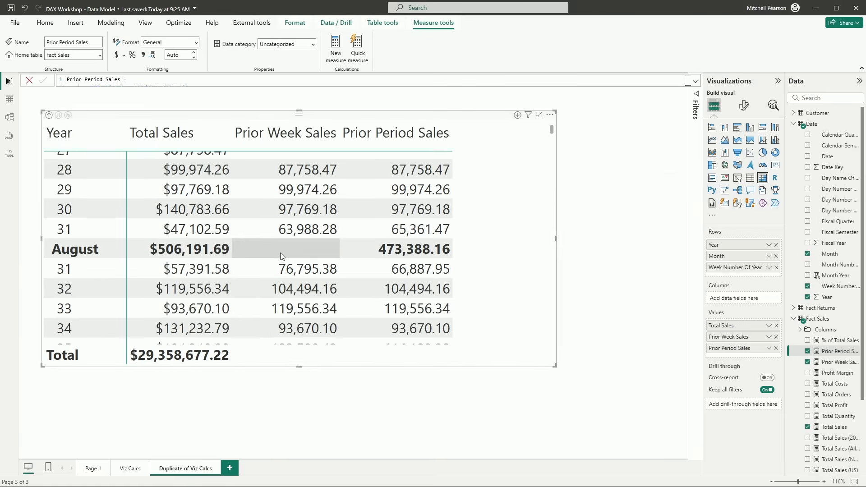
{"action": "left_click", "coordinate": [776, 257]}
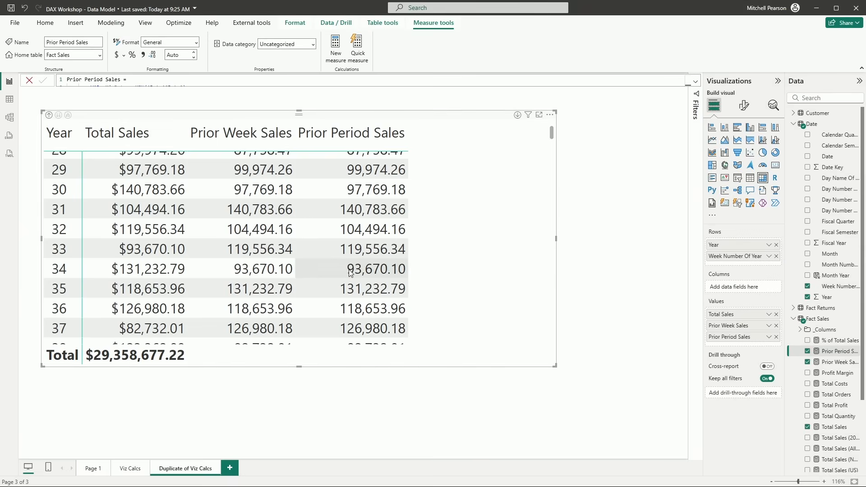
{"action": "key", "text": "ctrl+z"}
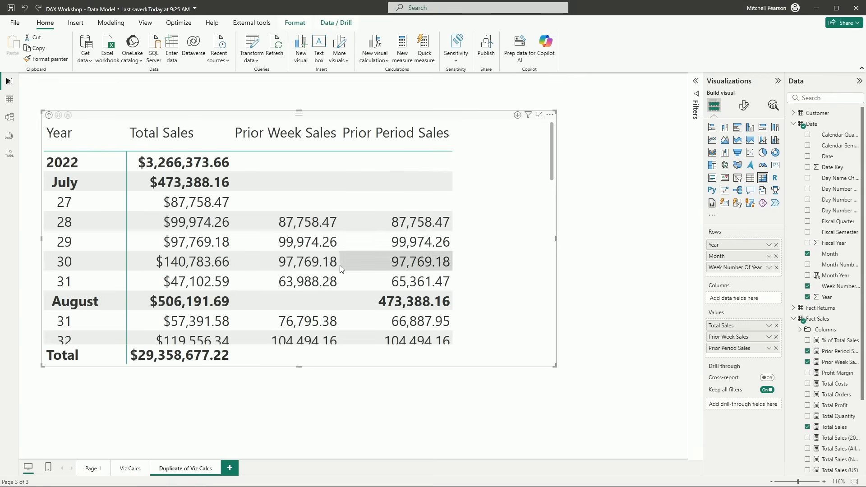
- Drill the matrix up to the month level and examine the _PeriodDays variable in the enlarged Prior Period Sales formula
{"action": "left_click", "coordinate": [49, 115]}
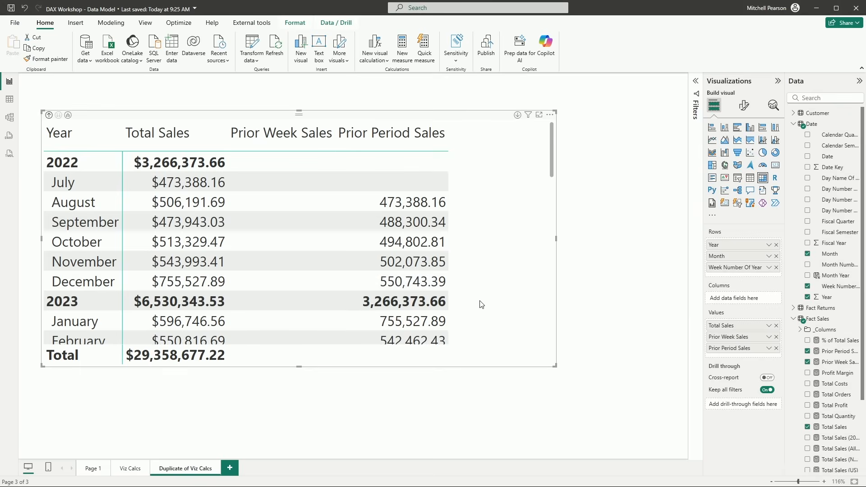
{"action": "left_click", "coordinate": [829, 353]}
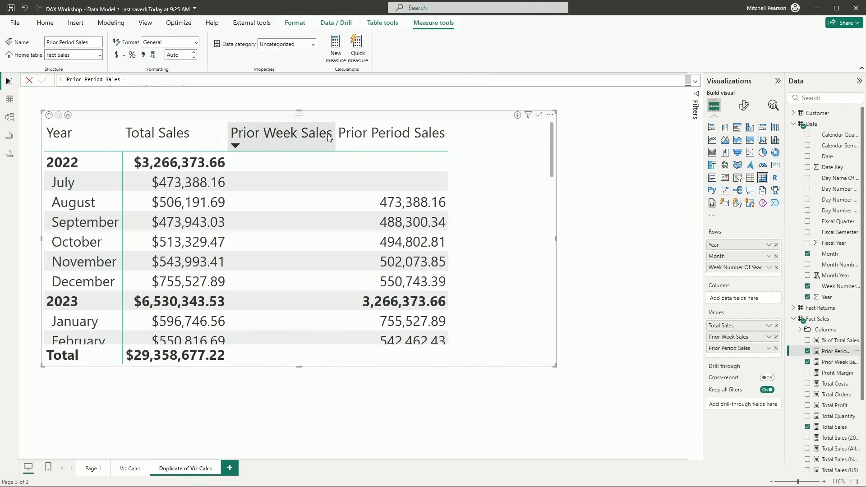
{"action": "left_click", "coordinate": [693, 83]}
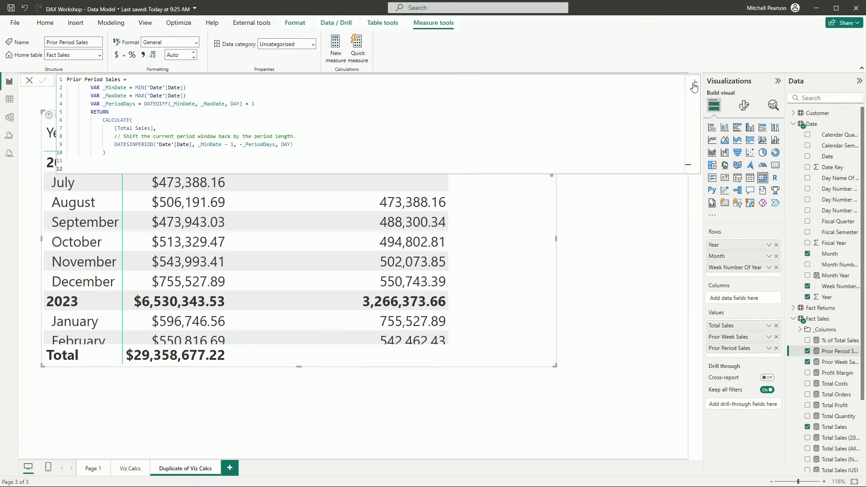
{"action": "left_click", "coordinate": [191, 145]}
{"action": "scroll", "coordinate": [192, 146], "scroll_direction": "up", "scroll_amount": 5}
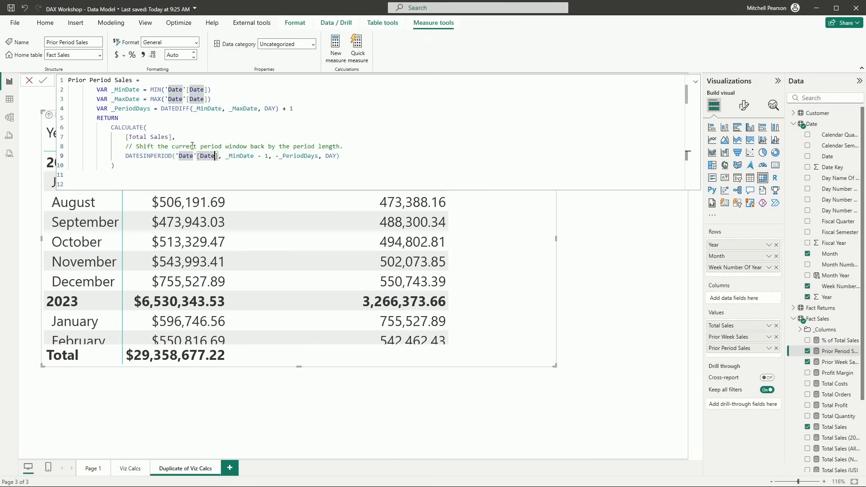
{"action": "left_click", "coordinate": [240, 143]}
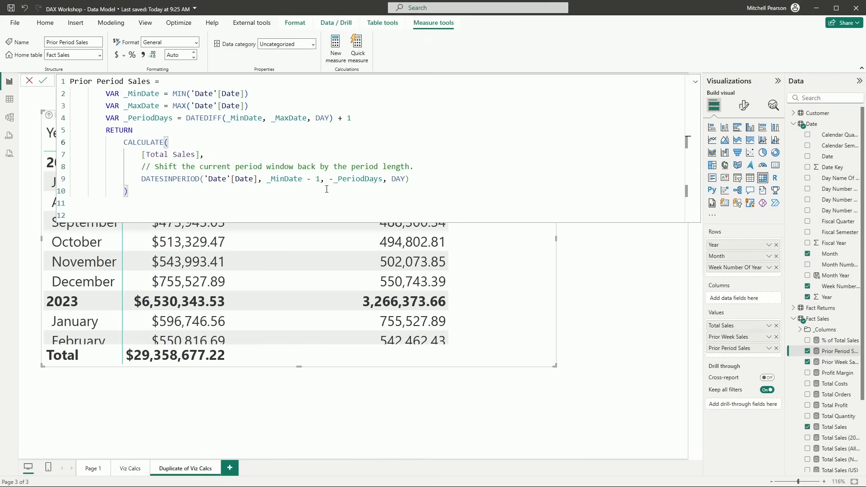
{"action": "left_click_drag", "start_coordinate": [129, 118], "coordinate": [176, 118]}
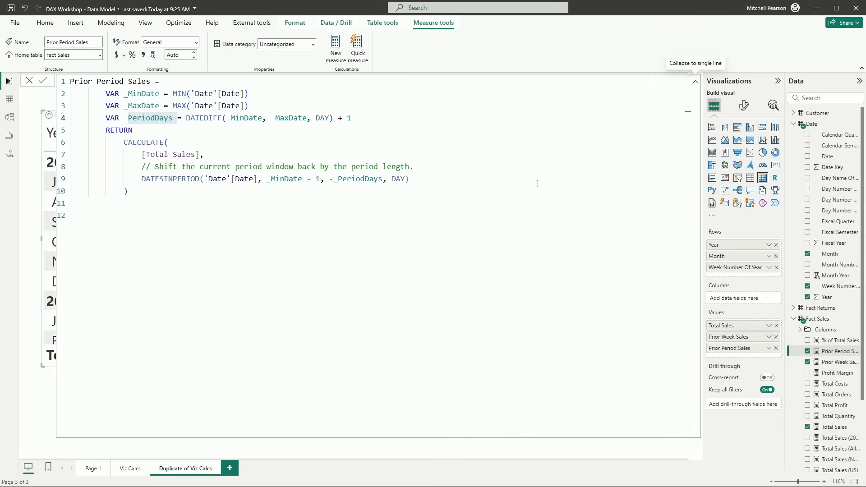
{"action": "left_click", "coordinate": [696, 83]}
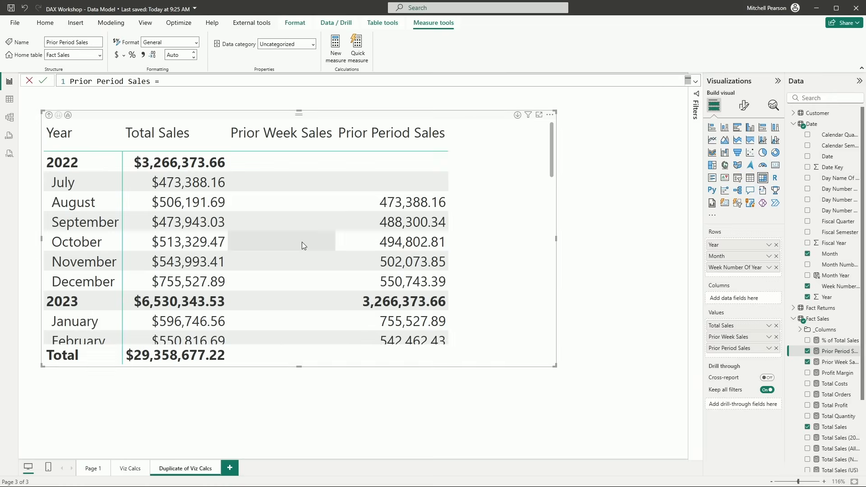
- Review the monthly Prior Period Sales values for 2023 in the matrix against the measure's formula
{"action": "scroll", "coordinate": [301, 242], "scroll_direction": "down", "scroll_amount": 3}
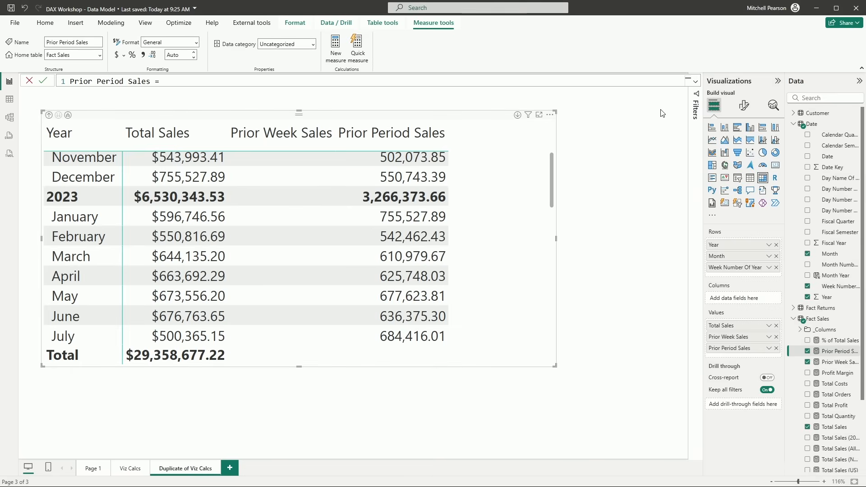
{"action": "left_click", "coordinate": [696, 82]}
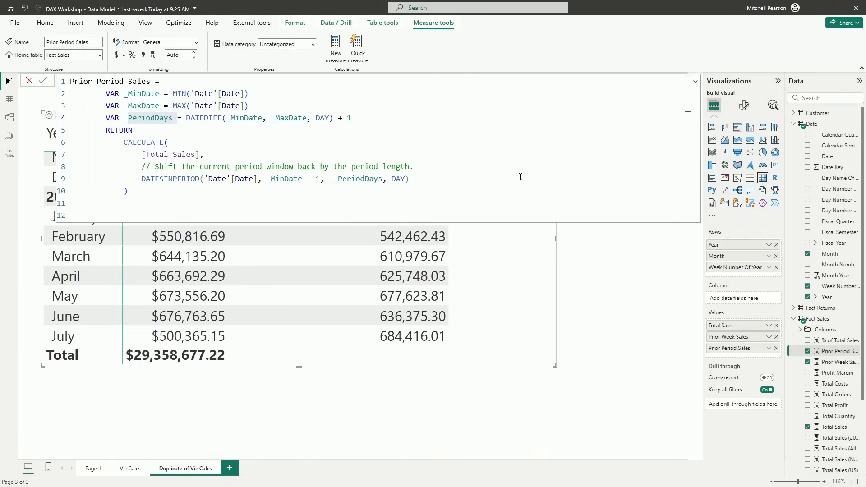
{"action": "left_click", "coordinate": [695, 83]}
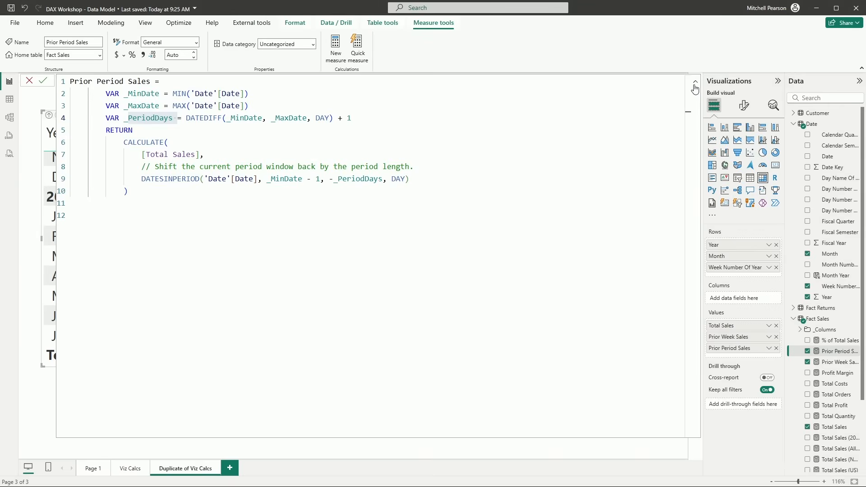
- Collapse the enlarged Prior Period Sales formula and start a new blank query in DAX query view
{"action": "left_click", "coordinate": [695, 83]}
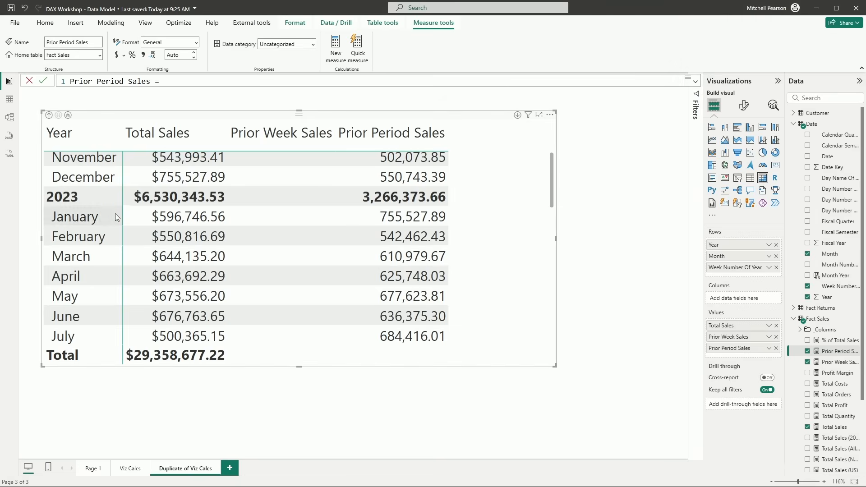
{"action": "left_click", "coordinate": [10, 139]}
{"action": "left_click", "coordinate": [214, 471]}
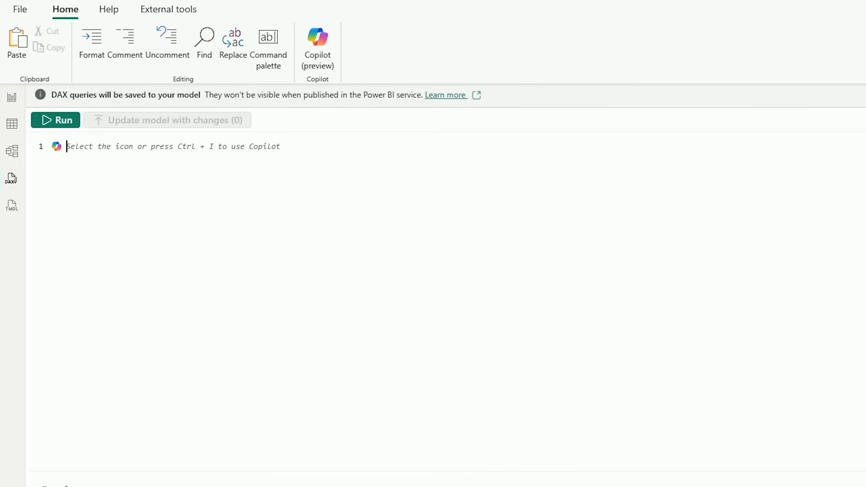
- Ask Copilot to "create a measure that returns sales for the top 5 products and the bottom 5 products" in the blank query
{"action": "key", "text": "ctrl+i"}
{"action": "type", "text": "create a measure that returns sales for the"}
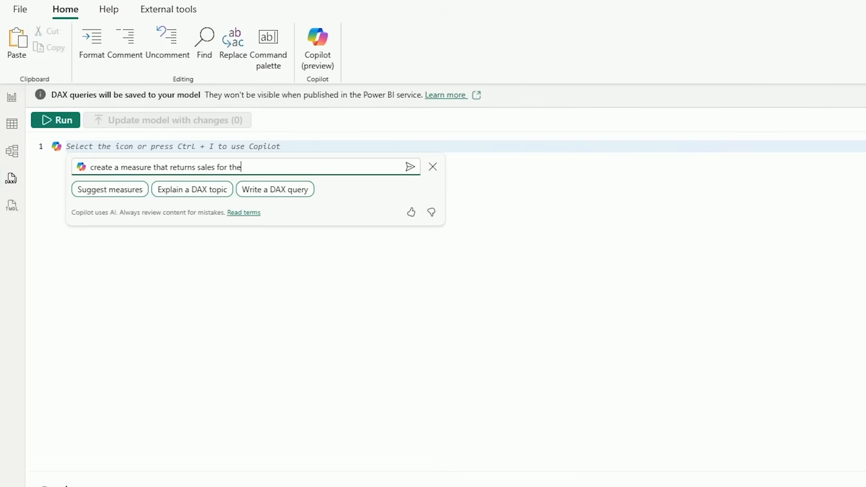
{"action": "type", "text": " top 5 products and the bottom 5"}
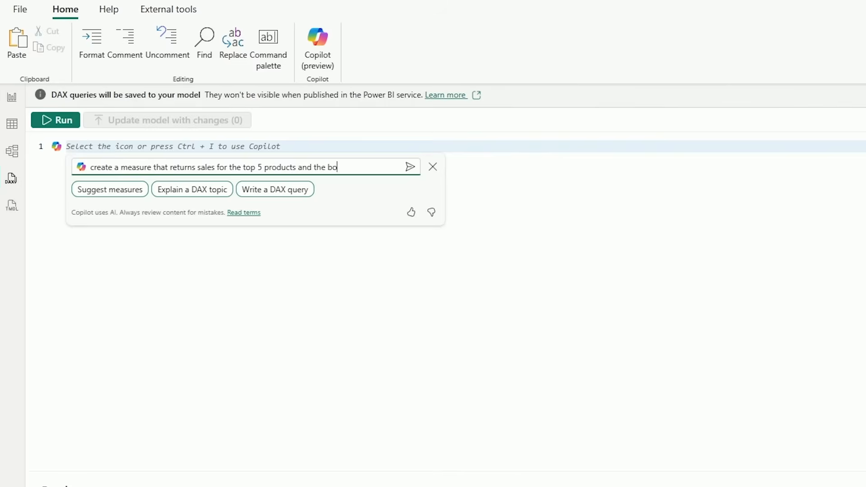
{"action": "type", "text": " products"}
{"action": "key", "text": "Return"}
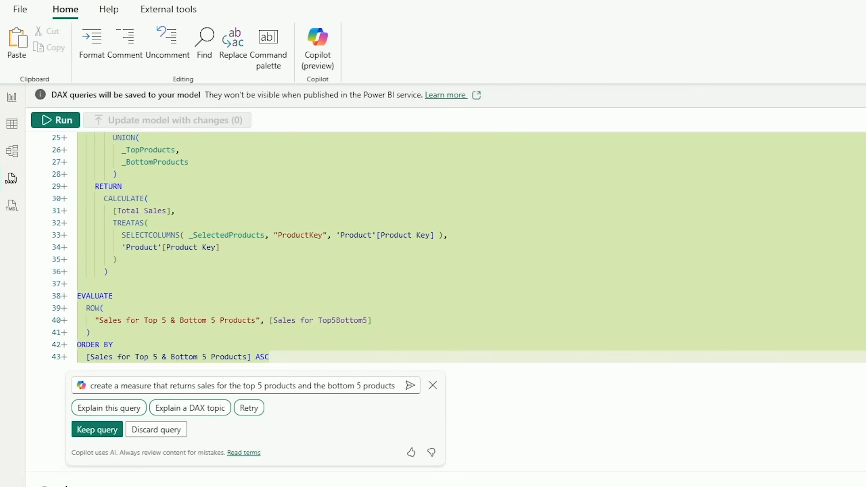
- Review the generated measure's _SelectedProducts union, Total Sales expression and TREATAS filter, and keep the query
{"action": "scroll", "coordinate": [471, 301], "scroll_direction": "up", "scroll_amount": 10}
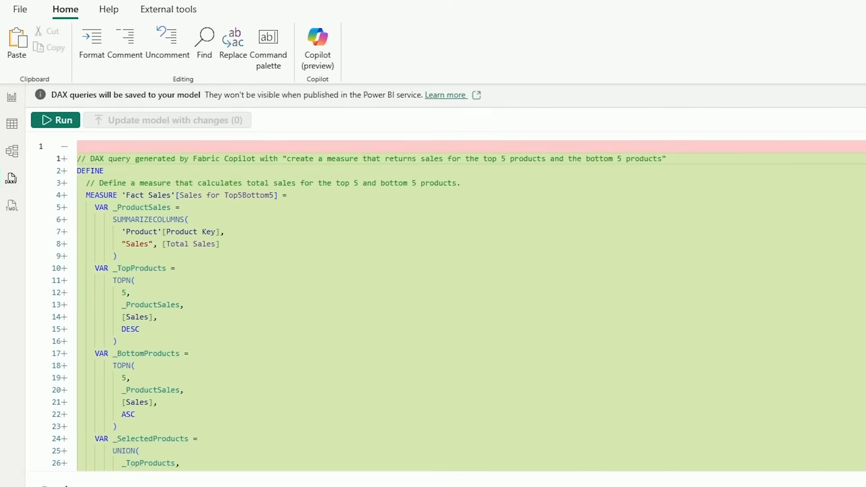
{"action": "scroll", "coordinate": [324, 305], "scroll_direction": "down", "scroll_amount": 4}
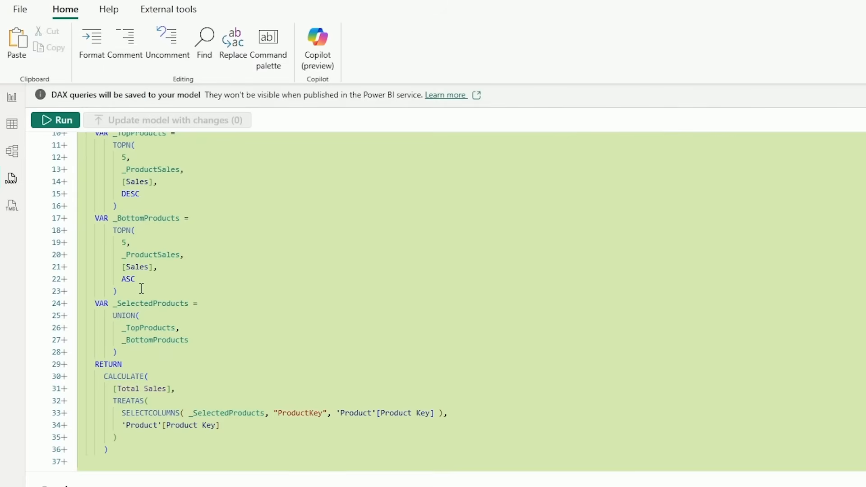
{"action": "left_click_drag", "start_coordinate": [195, 339], "coordinate": [87, 303]}
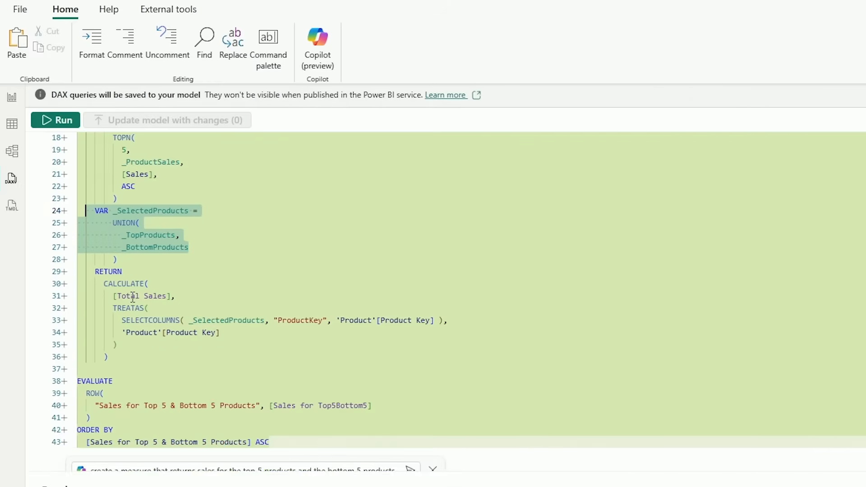
{"action": "left_click_drag", "start_coordinate": [199, 293], "coordinate": [109, 296]}
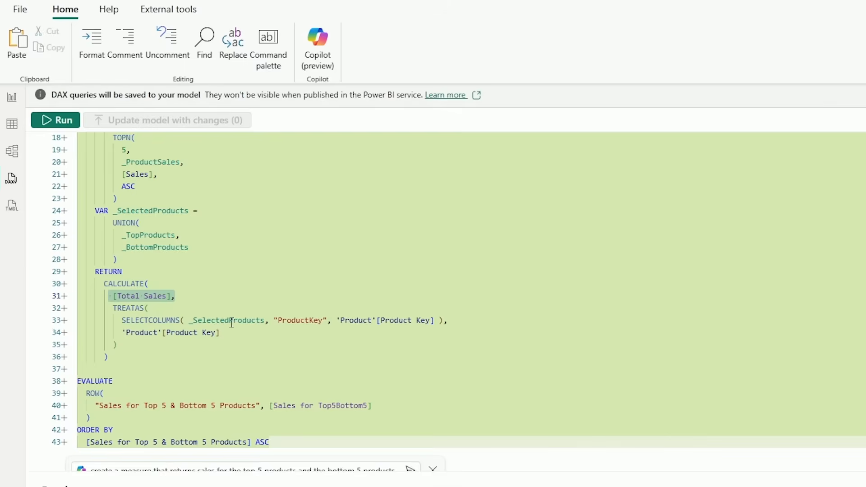
{"action": "left_click_drag", "start_coordinate": [108, 321], "coordinate": [329, 321]}
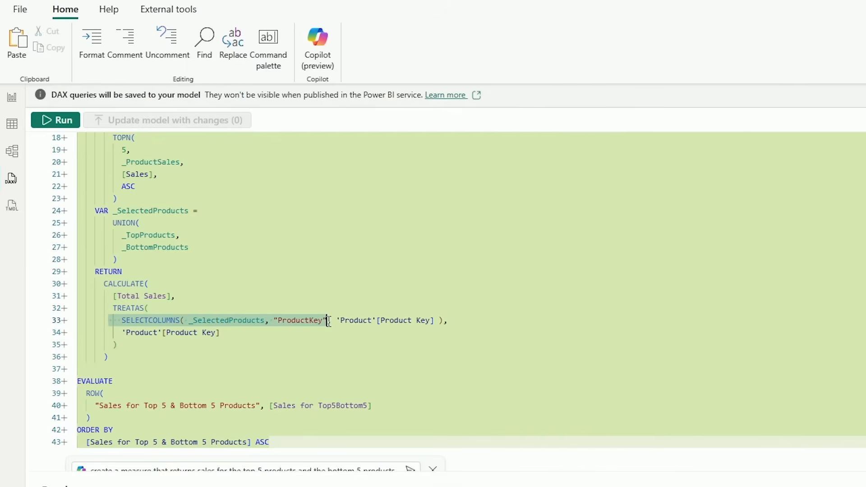
{"action": "left_click", "coordinate": [304, 320]}
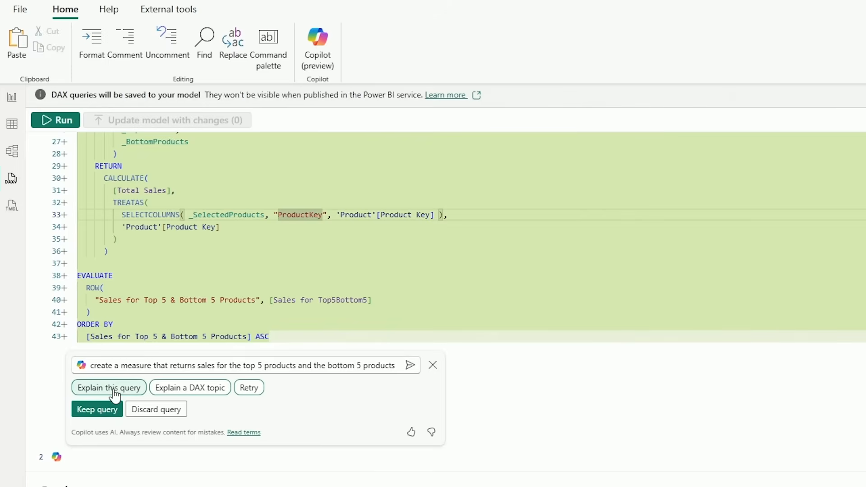
{"action": "left_click", "coordinate": [96, 414]}
{"action": "left_click", "coordinate": [186, 408]}
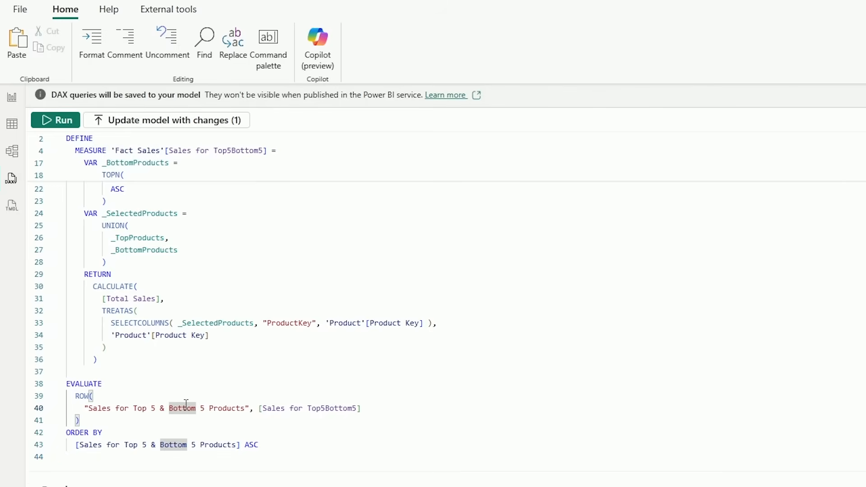
- Ask Copilot on the query's empty last line to "Explain what TREATAS is doing in the measures" and read its full answer through the summary
{"action": "left_click", "coordinate": [166, 457]}
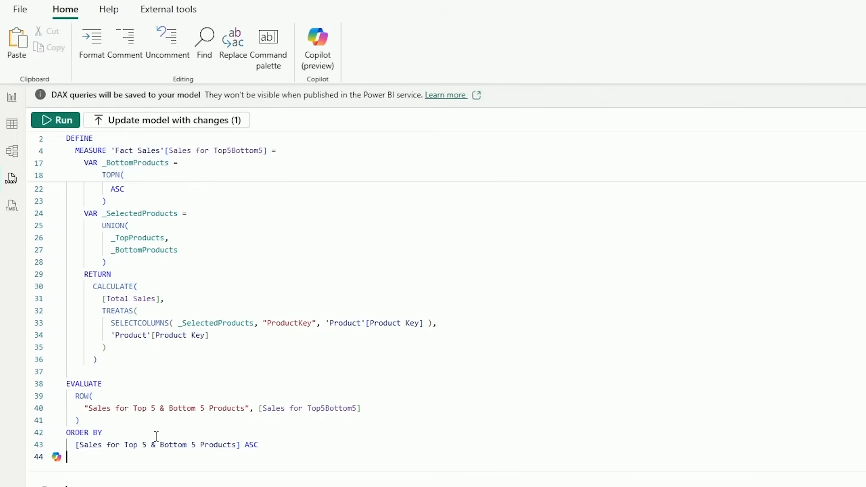
{"action": "key", "text": "ctrl+i"}
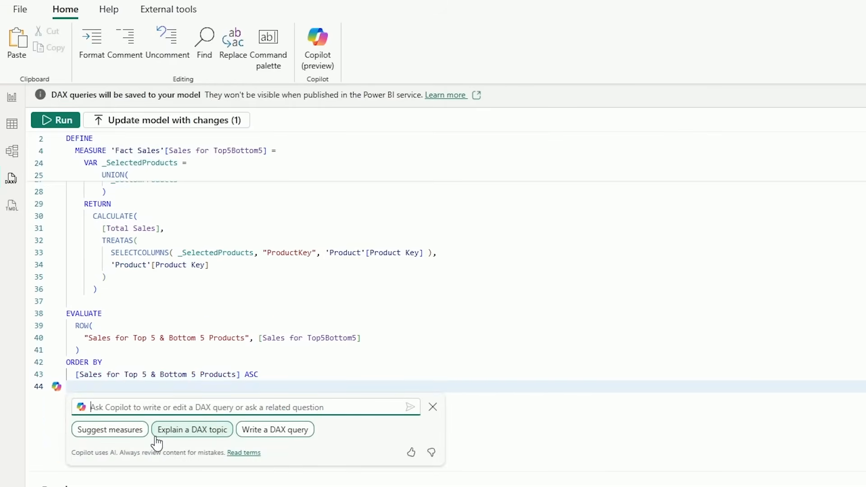
{"action": "type", "text": "Explain to me"}
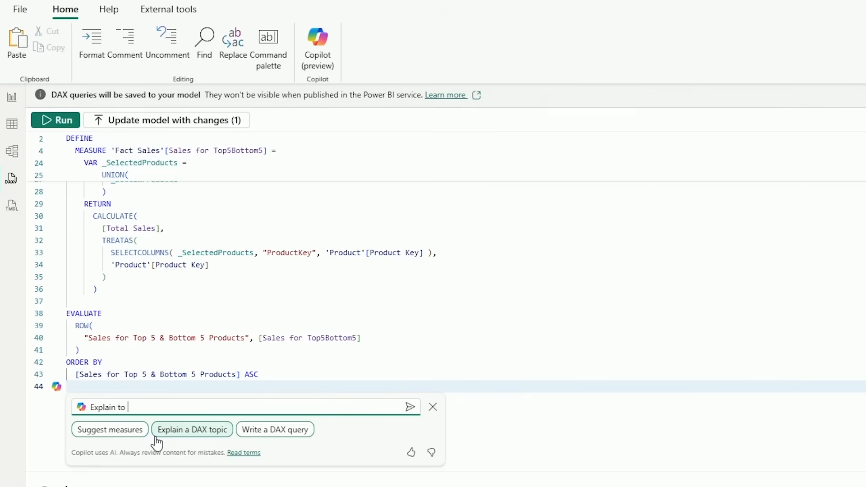
{"action": "key", "text": "BackSpace"}
{"action": "key", "text": "BackSpace"}
{"action": "key", "text": "BackSpace"}
{"action": "key", "text": "BackSpace"}
{"action": "key", "text": "BackSpace"}
{"action": "type", "text": "what is"}
{"action": "key", "text": "BackSpace"}
{"action": "key", "text": "BackSpace"}
{"action": "type", "text": "TREATAS I"}
{"action": "key", "text": "BackSpace"}
{"action": "type", "text": "is doing i"}
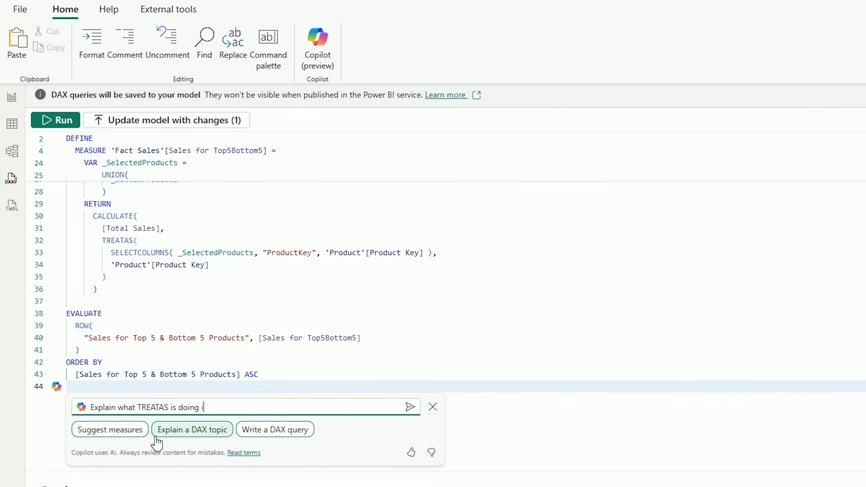
{"action": "type", "text": "n the measures"}
{"action": "key", "text": "Return"}
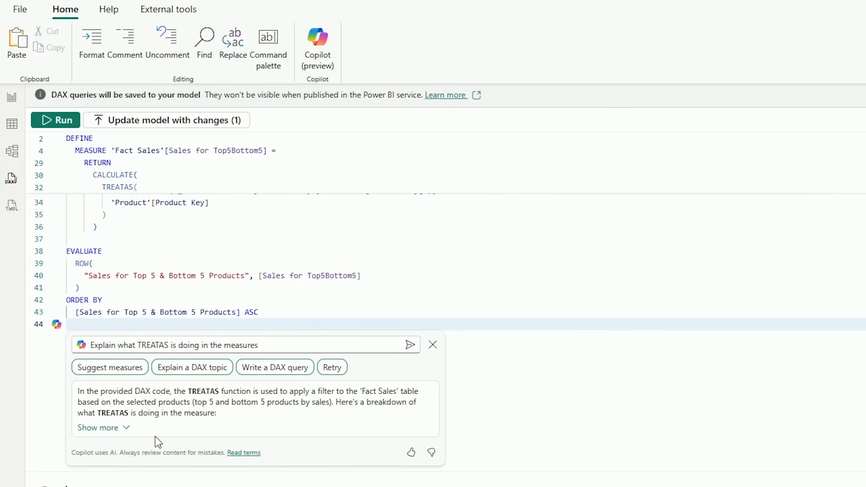
{"action": "left_click", "coordinate": [118, 429]}
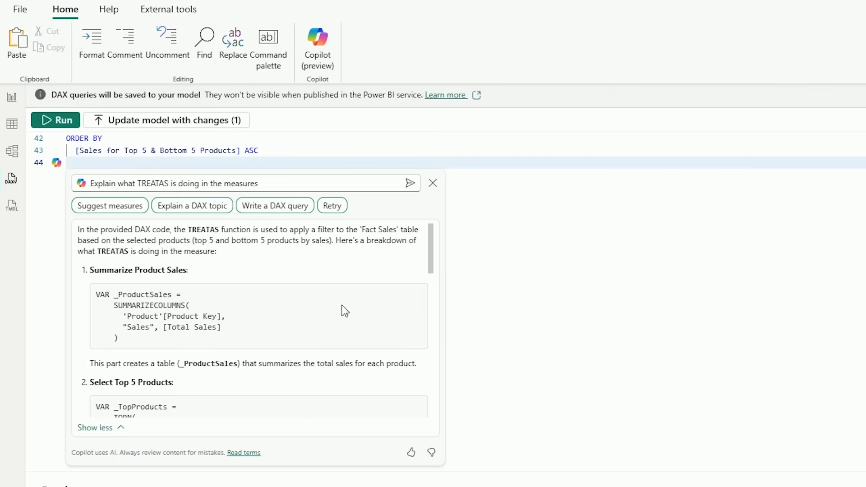
{"action": "left_click_drag", "start_coordinate": [433, 252], "coordinate": [437, 440]}
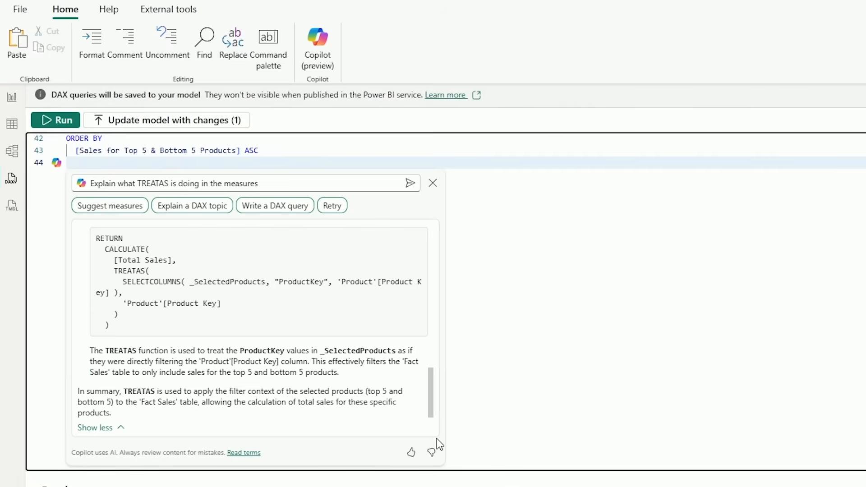